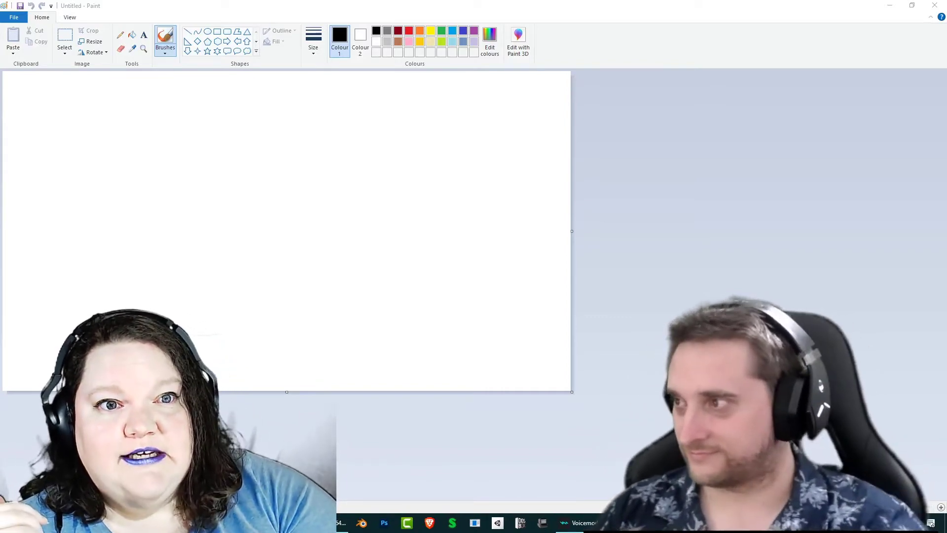
Switch to File Explorer and show the drives under This PC
mouse_move(2, 131)
mouse_down()
mouse_move(469, 39)
mouse_move(451, 1)
mouse_up()
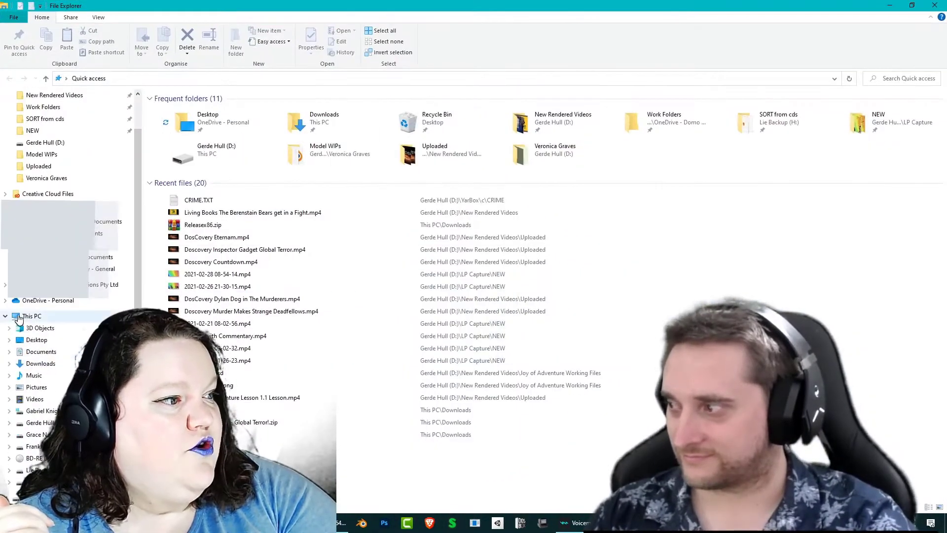
click(24, 316)
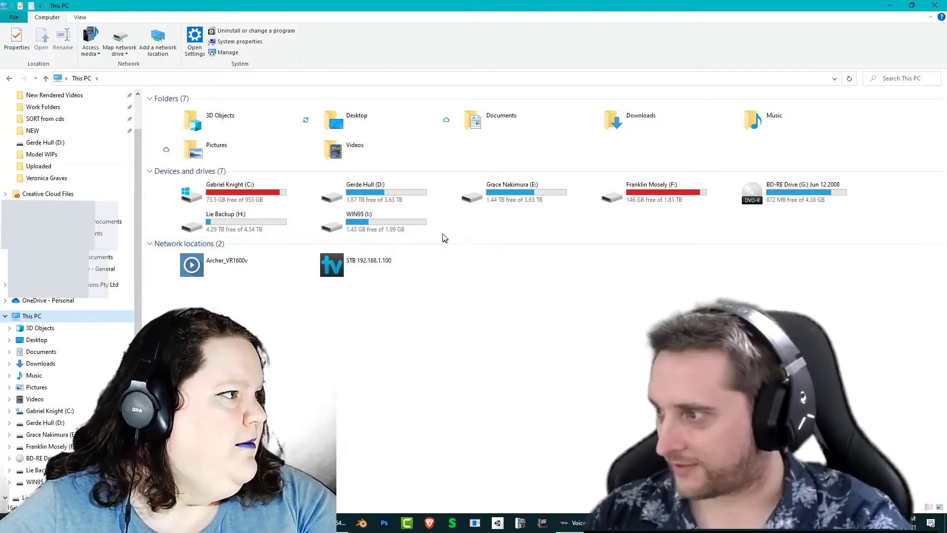
Look at the contents of drive D:, return to the drive overview and check the D:, E: and F: drives
double_click(422, 194)
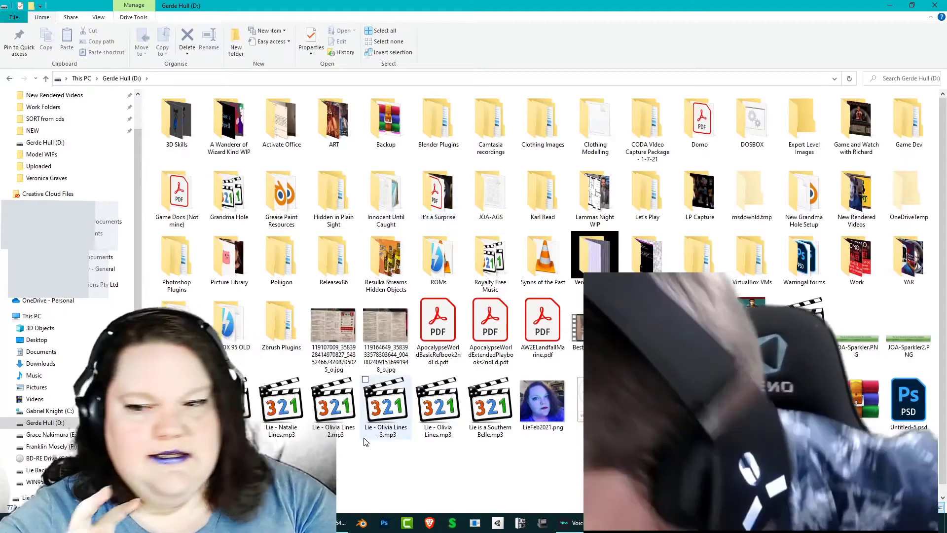
click(9, 78)
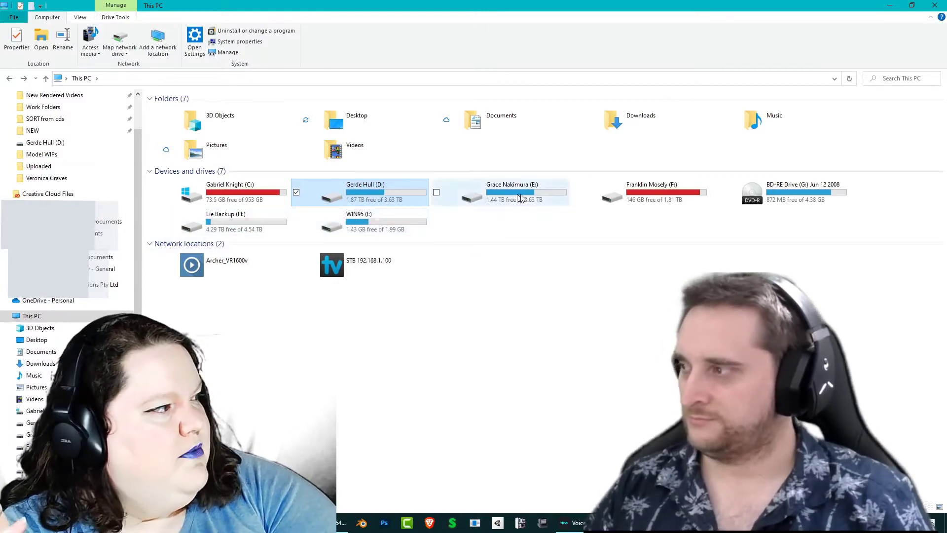
click(632, 194)
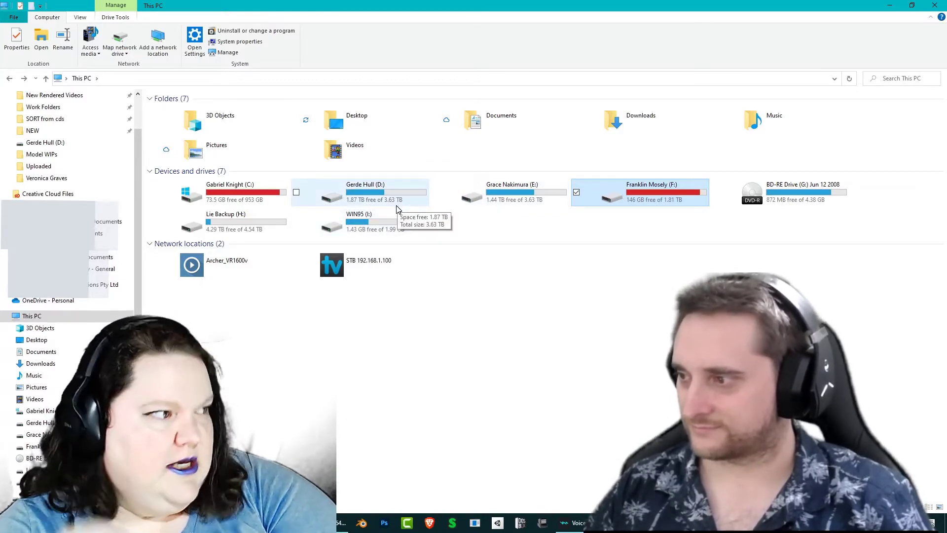
click(462, 198)
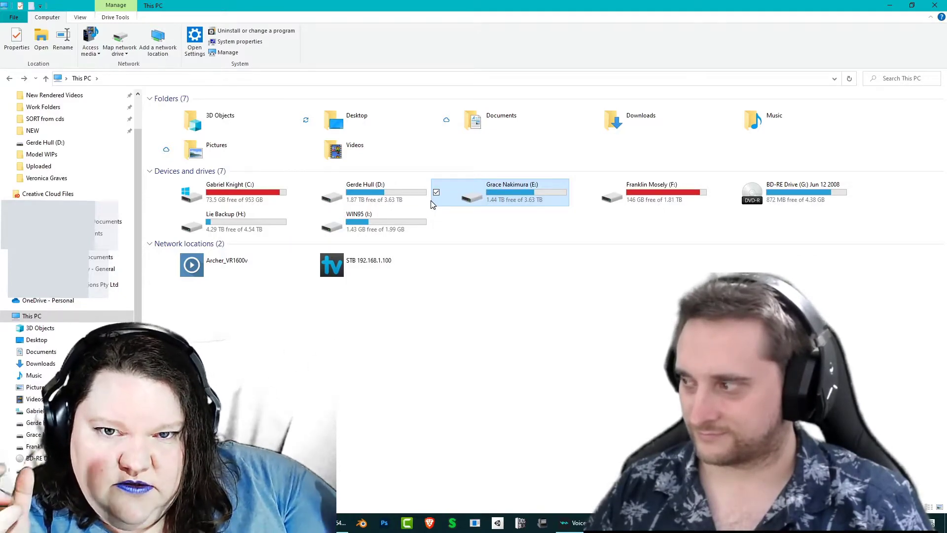
click(391, 202)
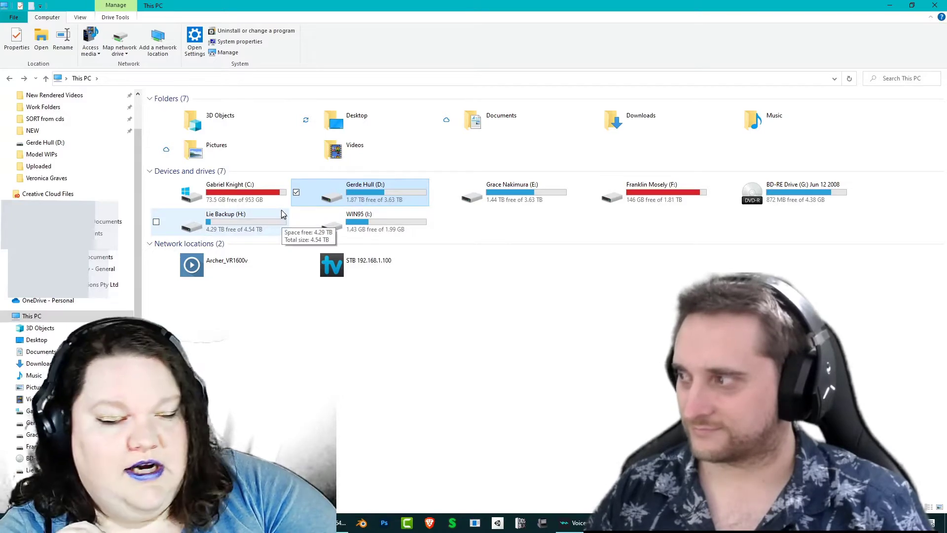
Open the Game Dev folder on drive D:
double_click(327, 198)
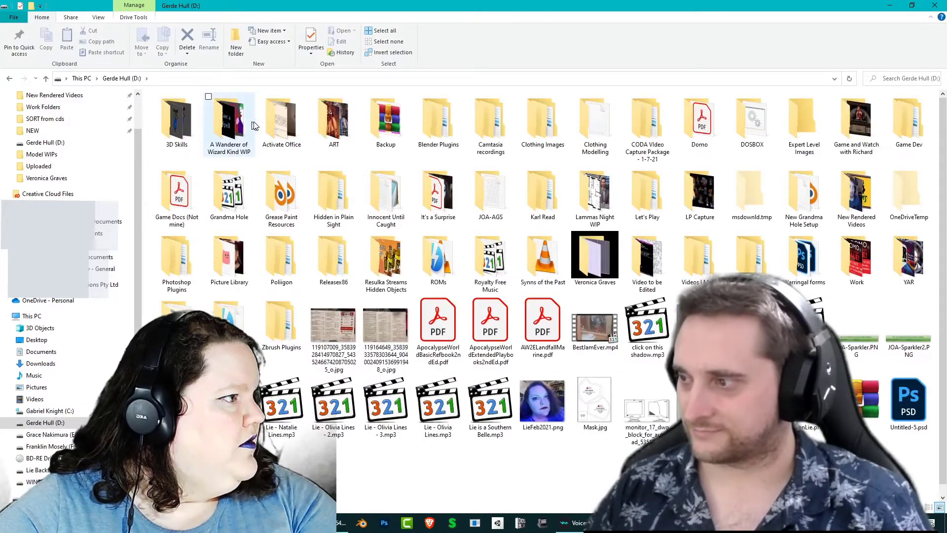
click(920, 130)
double_click(920, 129)
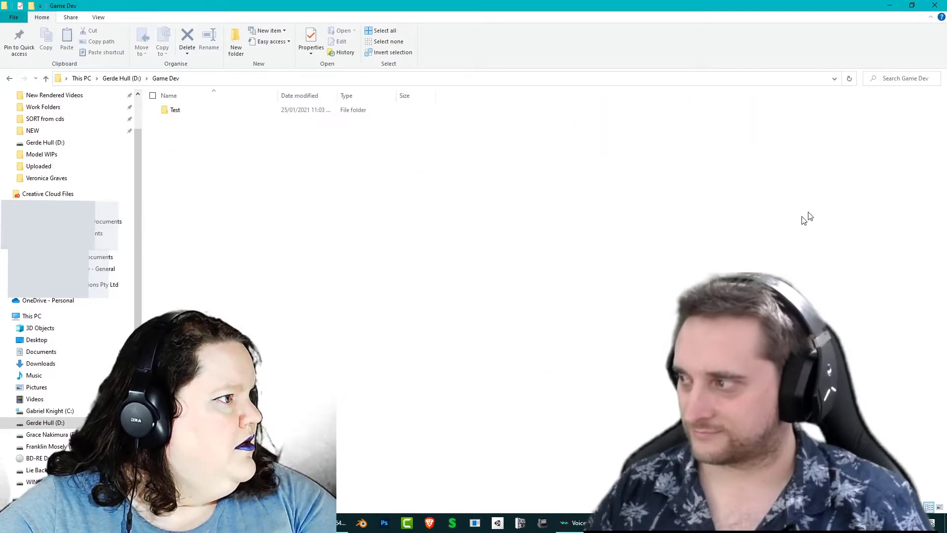
Create a new folder inside Game Dev
click(164, 113)
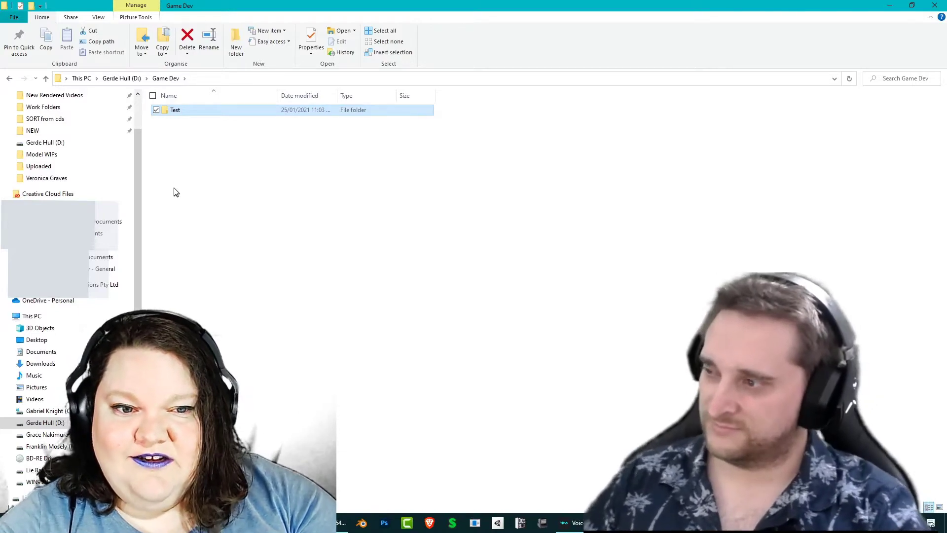
right_click(176, 210)
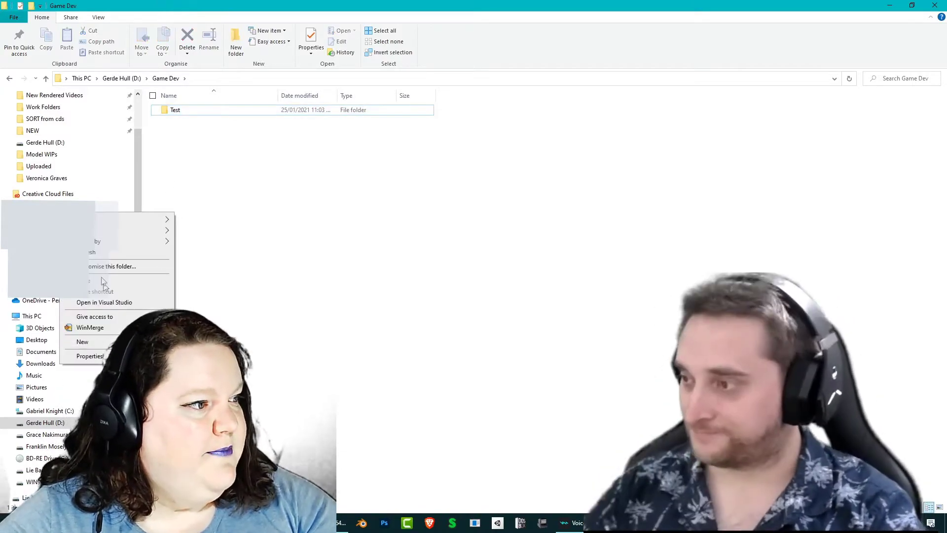
click(239, 48)
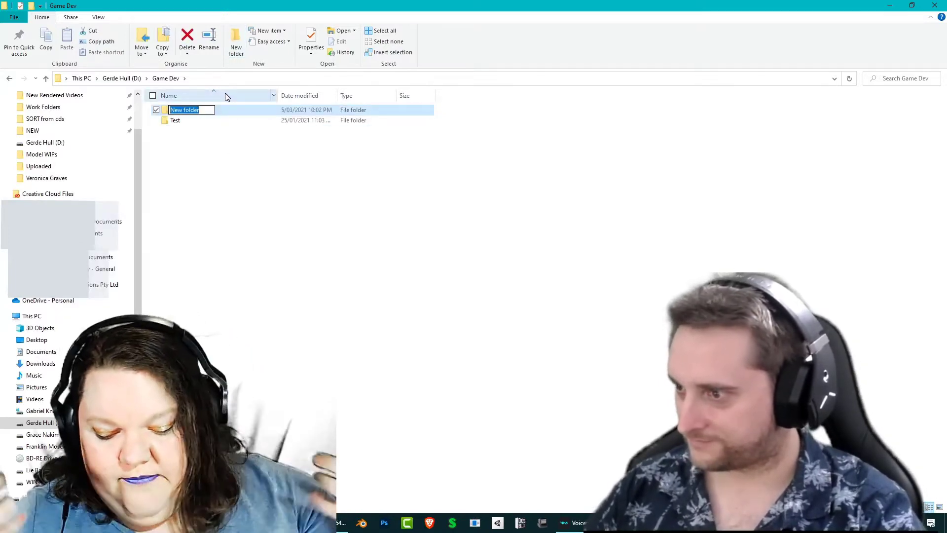
Name the new folder "Edgar De Gas" and open it
key(Caps_Lock)
text(ed)
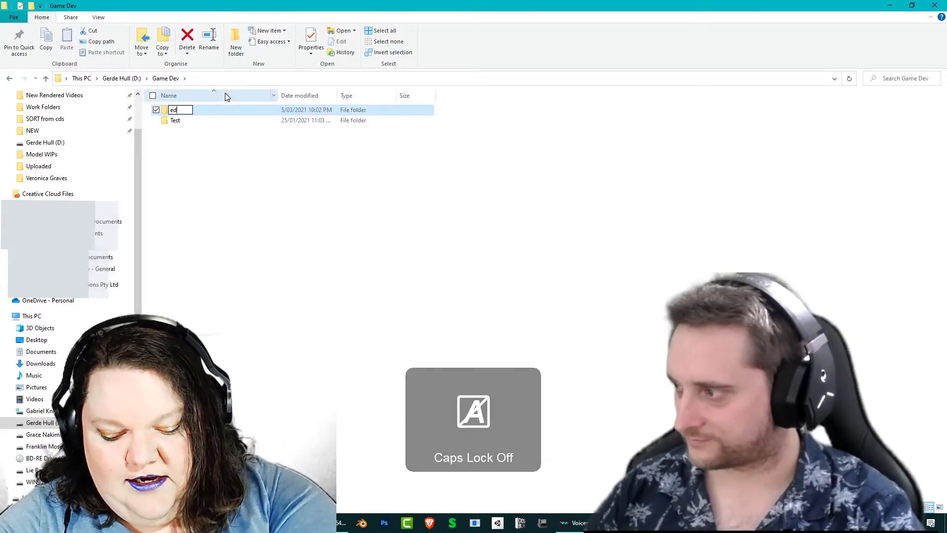
key(Caps_Lock)
text(GAR)
key(Caps_Lock)
key(BackSpace)
key(BackSpace)
key(BackSpace)
key(BackSpace)
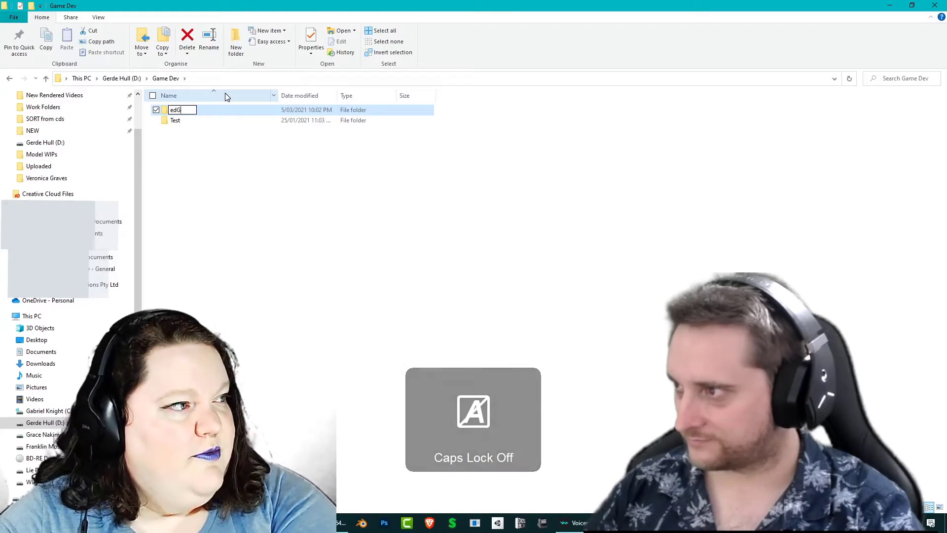
key(Caps_Lock)
text(D)
key(BackSpace)
key(BackSpace)
text(E)
key(Caps_Lock)
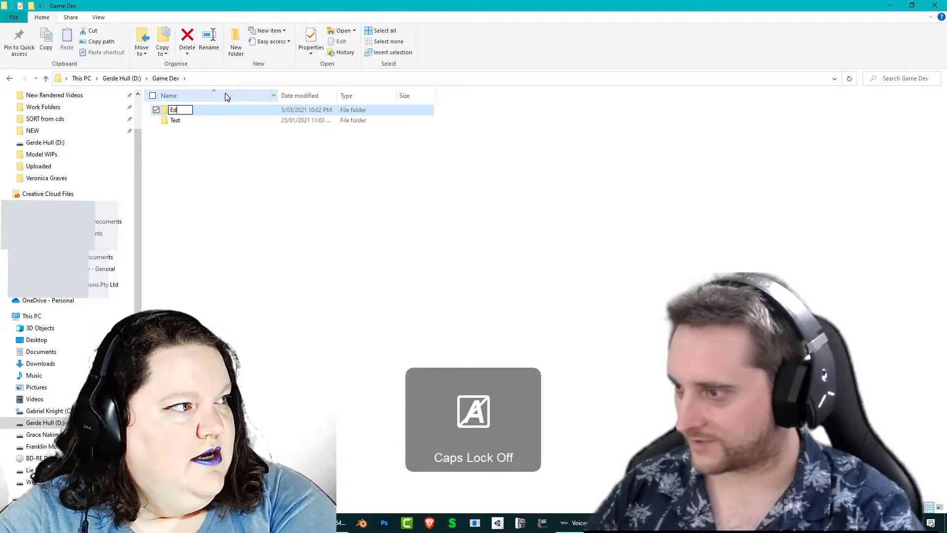
text(dha)
key(BackSpace)
key(BackSpace)
text(gar)
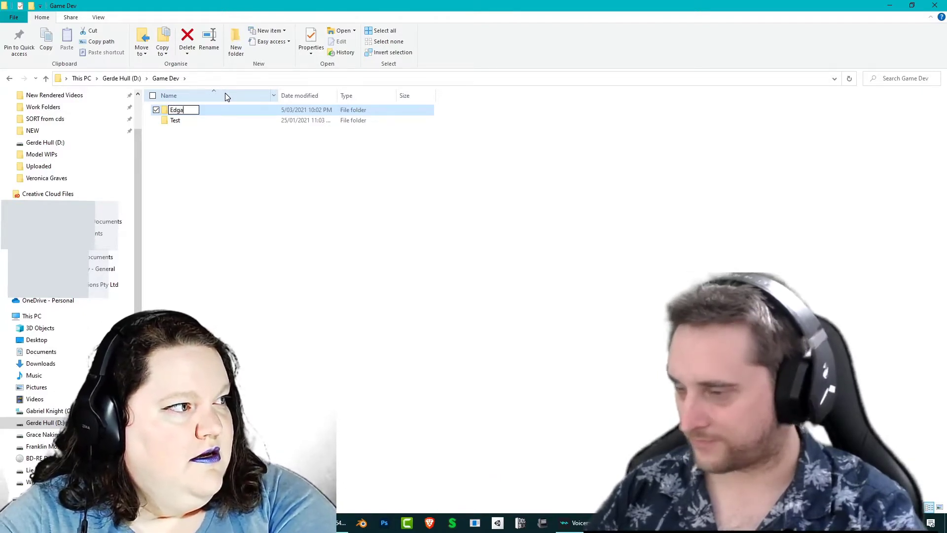
key(Caps_Lock)
text(D)
key(Caps_Lock)
text(e H)
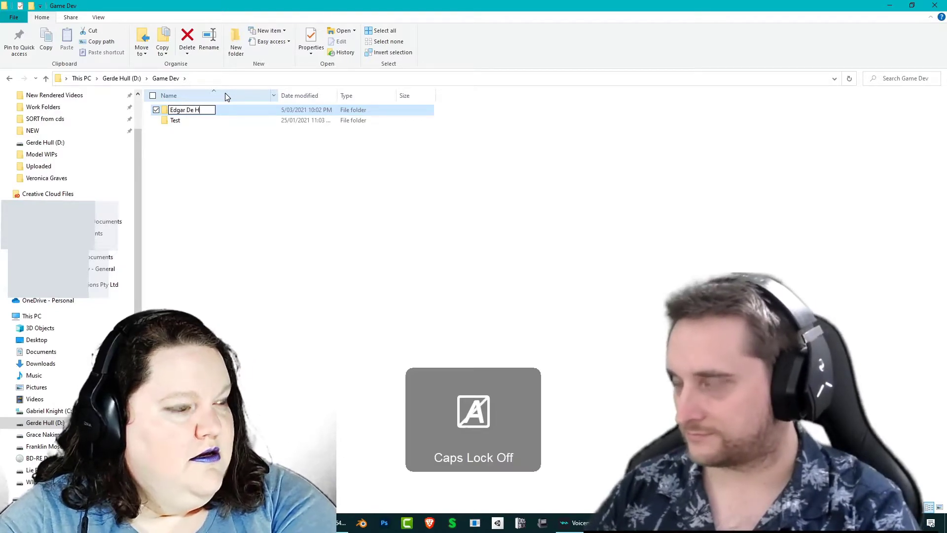
key(Caps_Lock)
text(G)
key(Caps_Lock)
text(as)
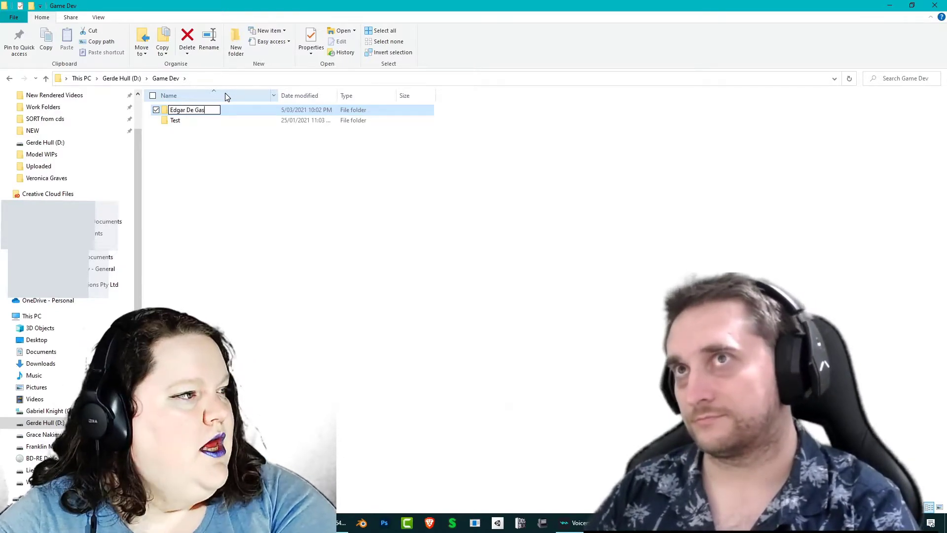
key(Return)
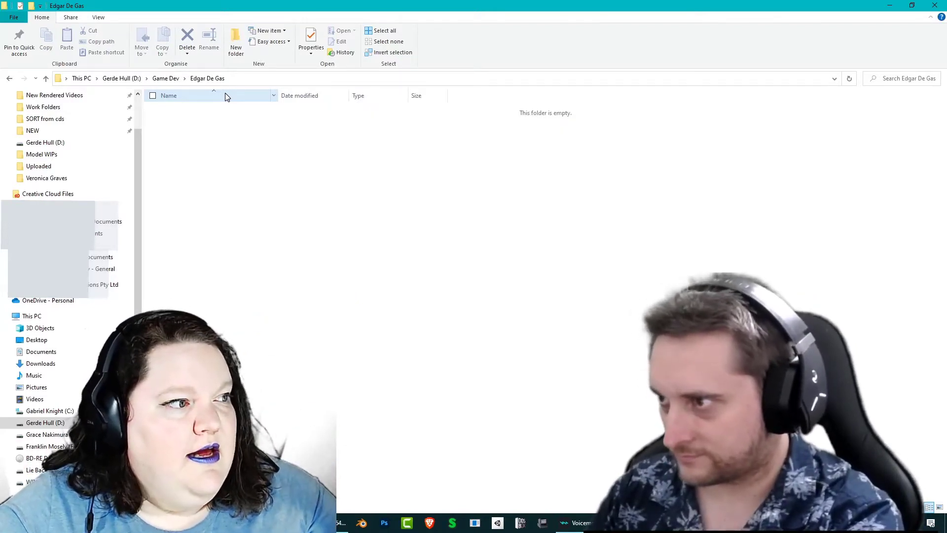
Open the first painting in the Edgar De Gas folder, 28ae8c5d97b4ed4162c30a8eb5d4e8a2.jpg, in Photos
mouse_move(211, 4)
mouse_down()
mouse_move(201, 25)
mouse_move(108, 67)
mouse_move(0, 89)
mouse_up()
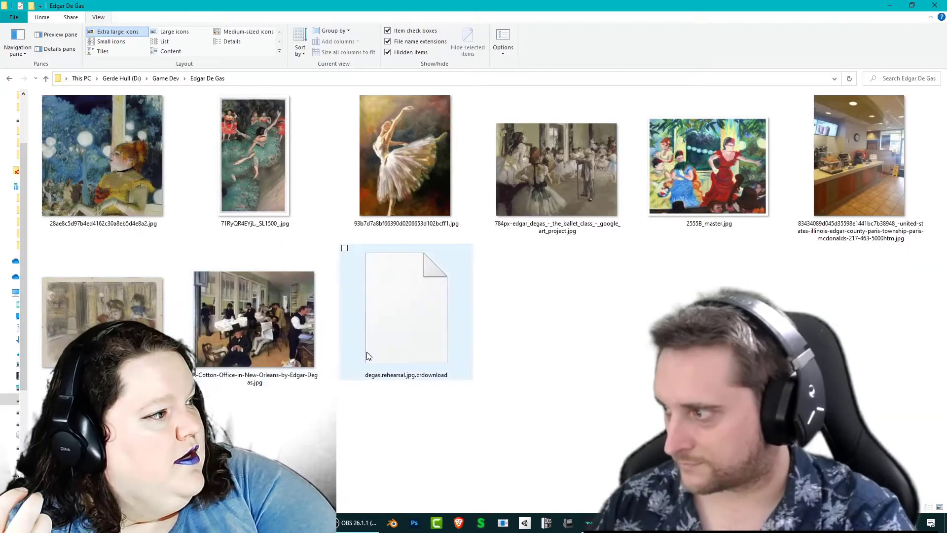
click(128, 210)
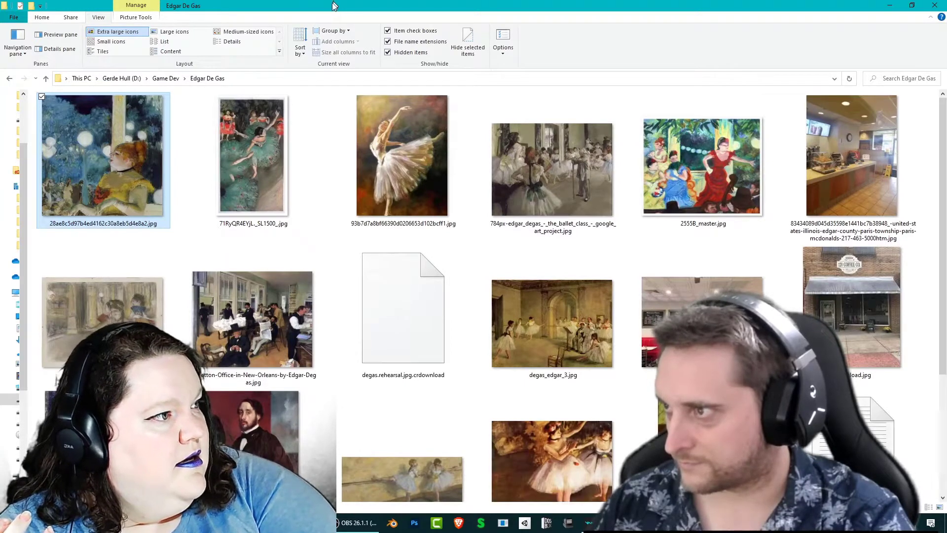
double_click(98, 164)
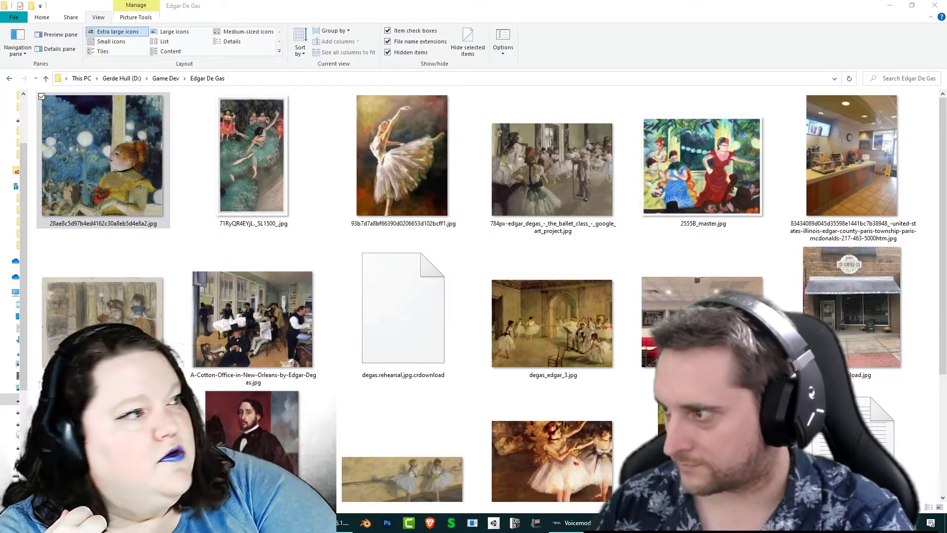
drag(356, 3, 356, 0)
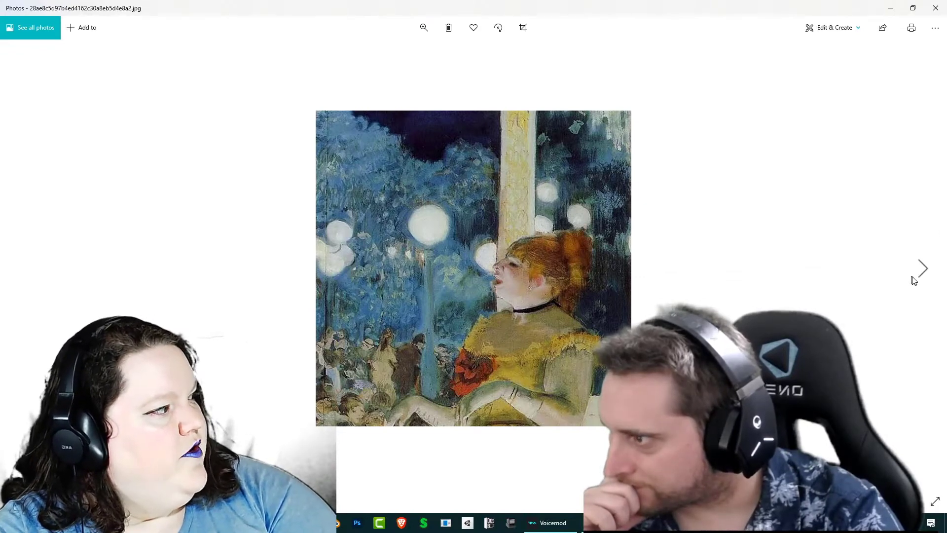
Page through the paintings and location photos in the Edgar De Gas folder up to the portrait of Degas holding a hat
click(923, 270)
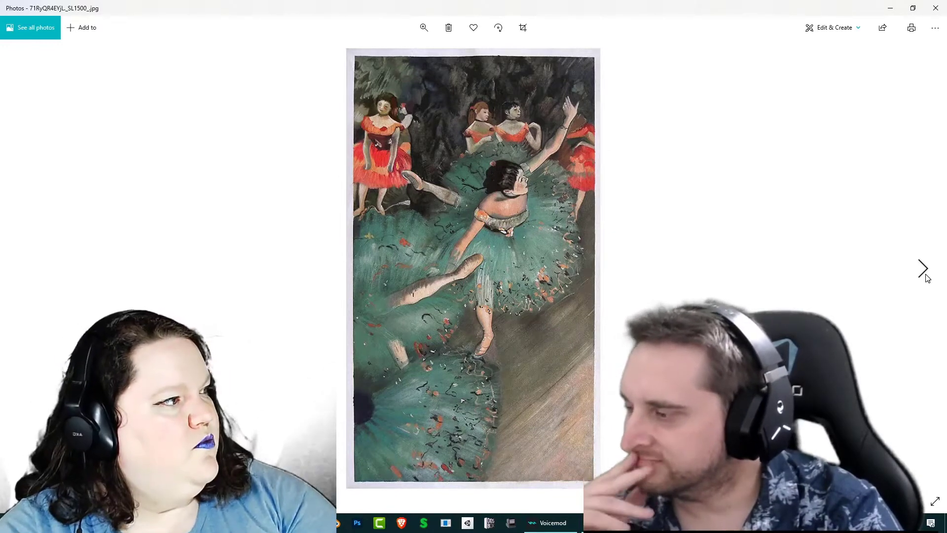
click(926, 276)
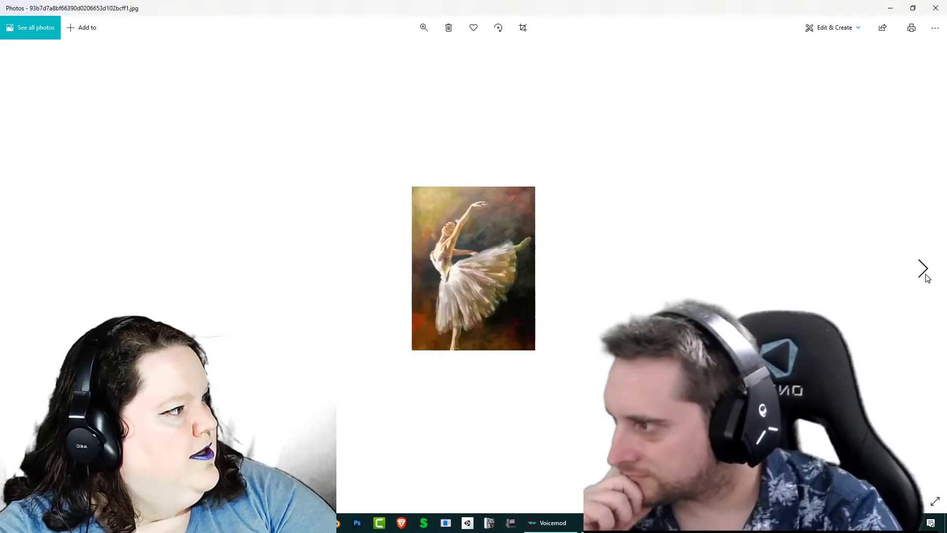
click(926, 276)
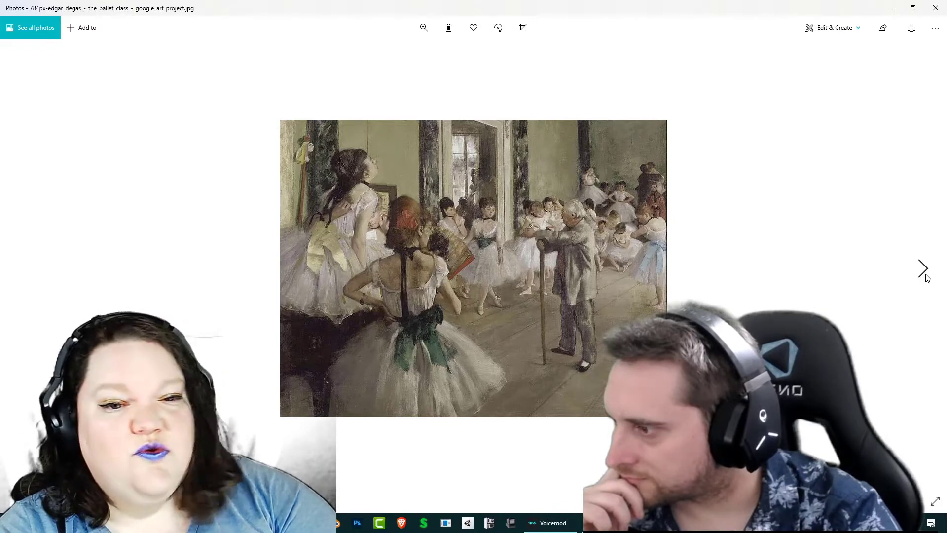
click(924, 270)
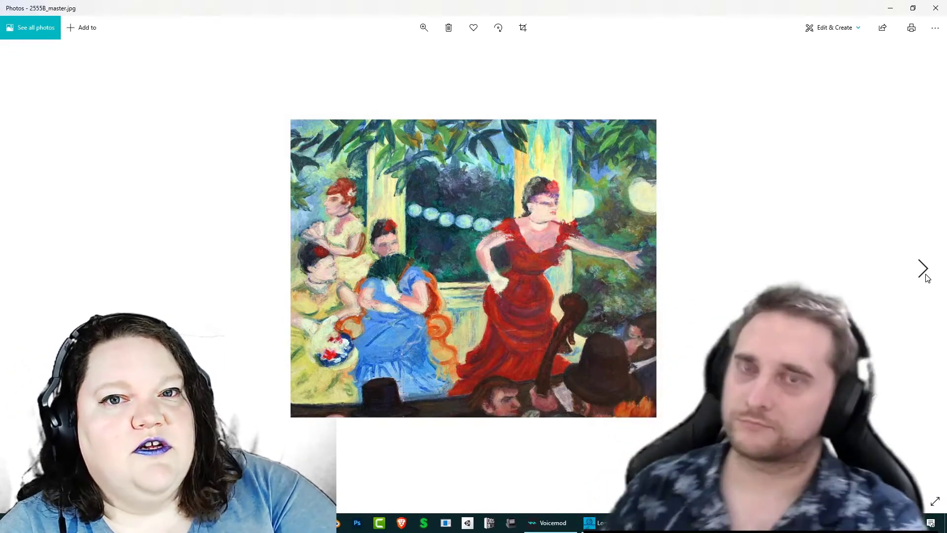
click(922, 269)
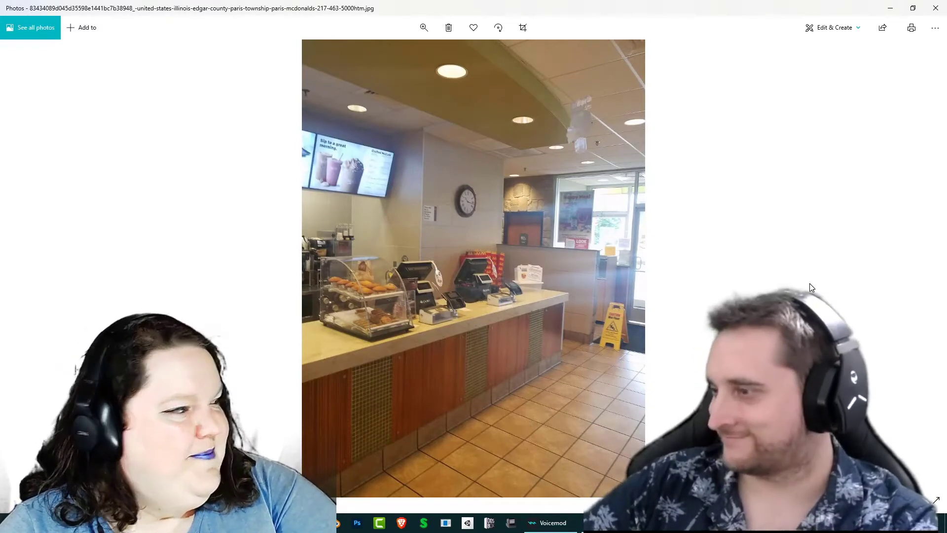
click(925, 278)
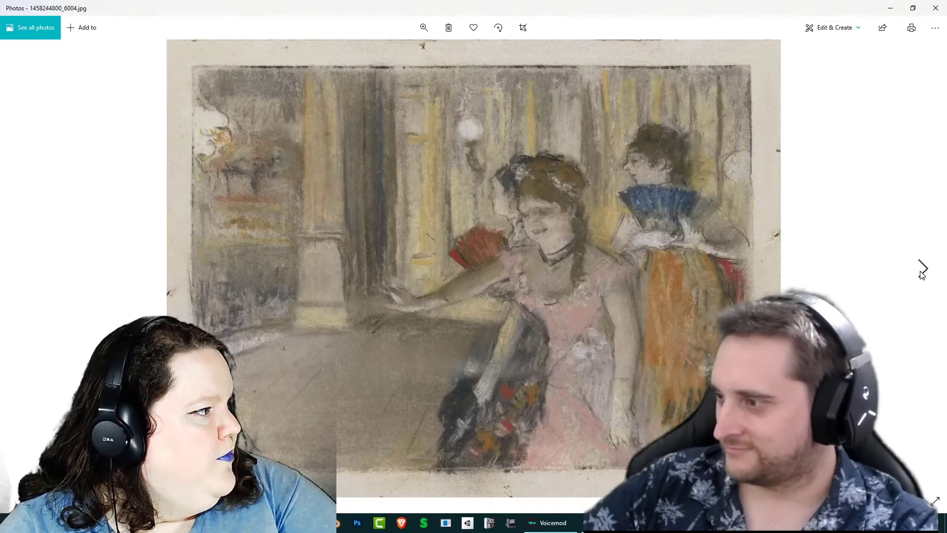
click(921, 275)
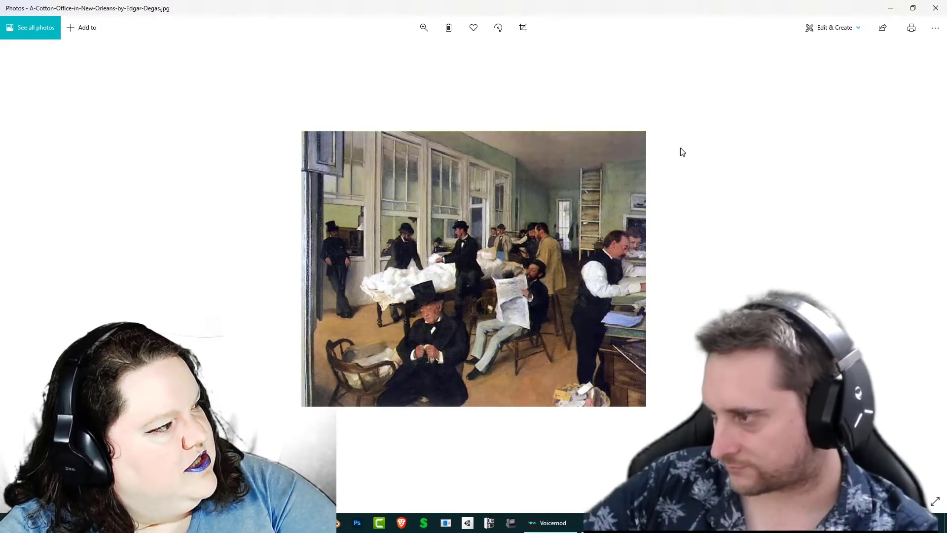
click(926, 268)
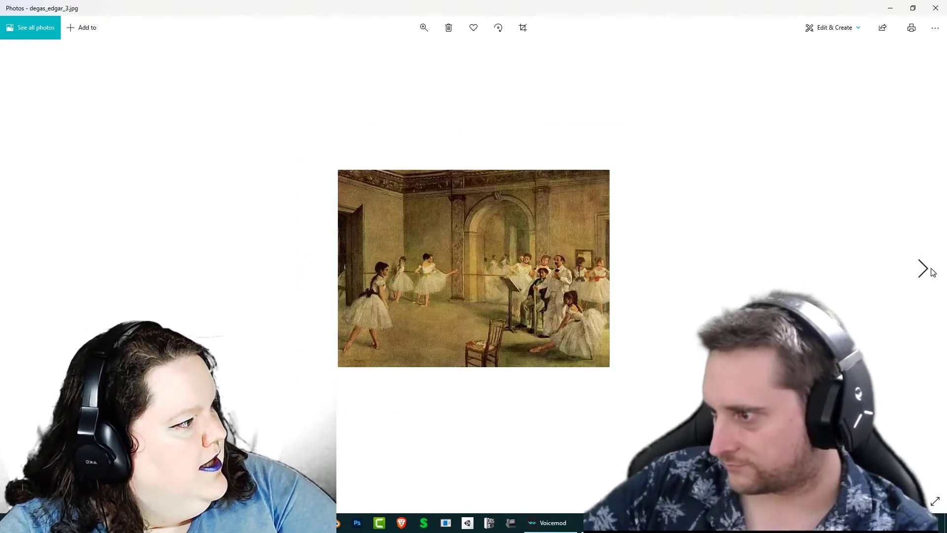
click(931, 270)
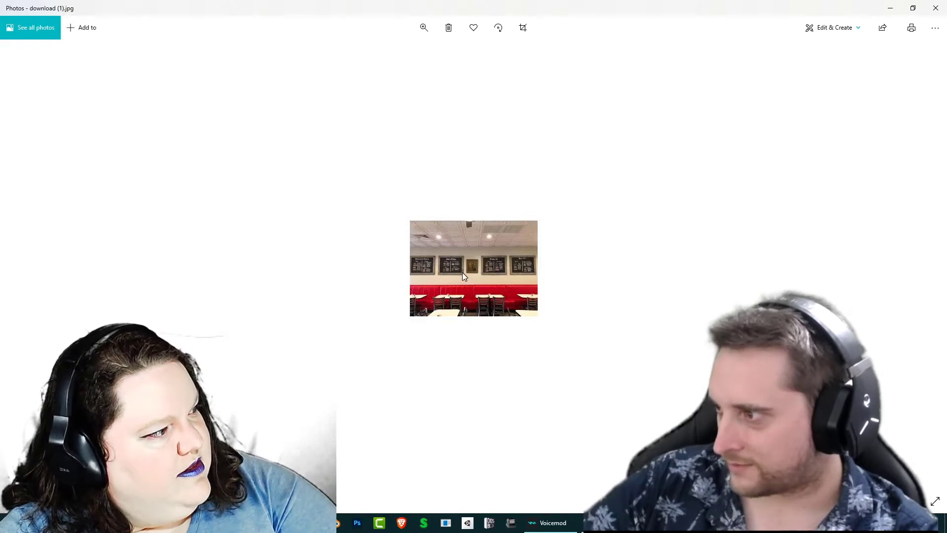
click(923, 269)
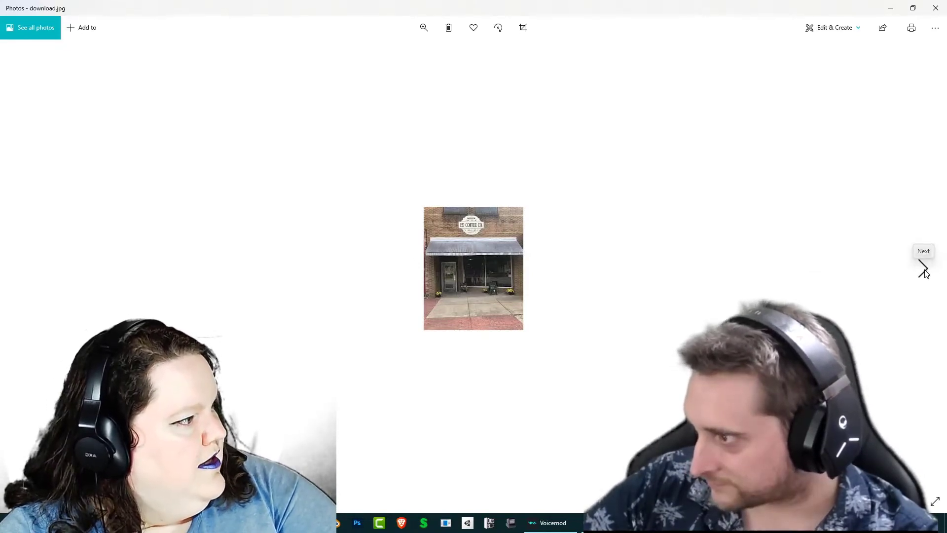
click(923, 269)
click(923, 270)
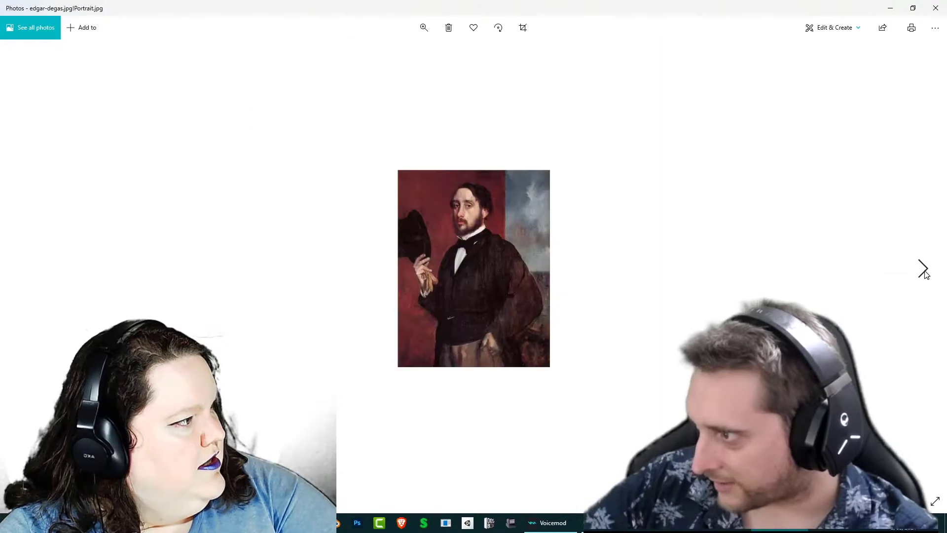
Enlarge the Degas portrait to examine it closely, and close the image viewer
click(423, 28)
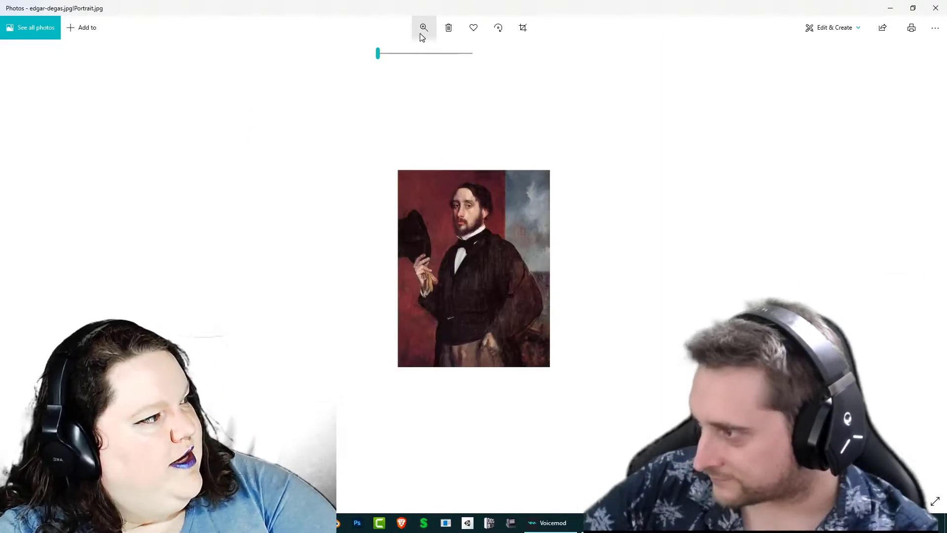
drag(387, 57, 421, 56)
drag(455, 184, 461, 229)
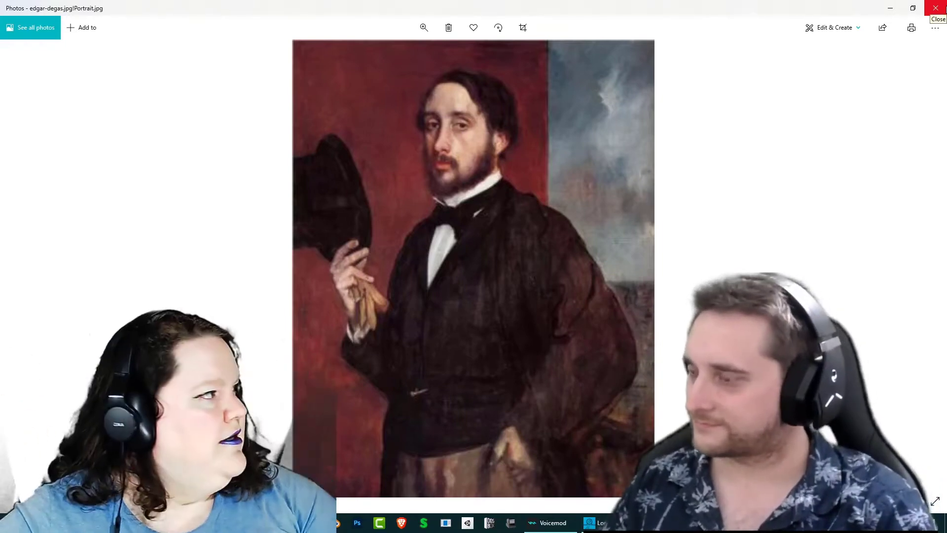
click(944, 4)
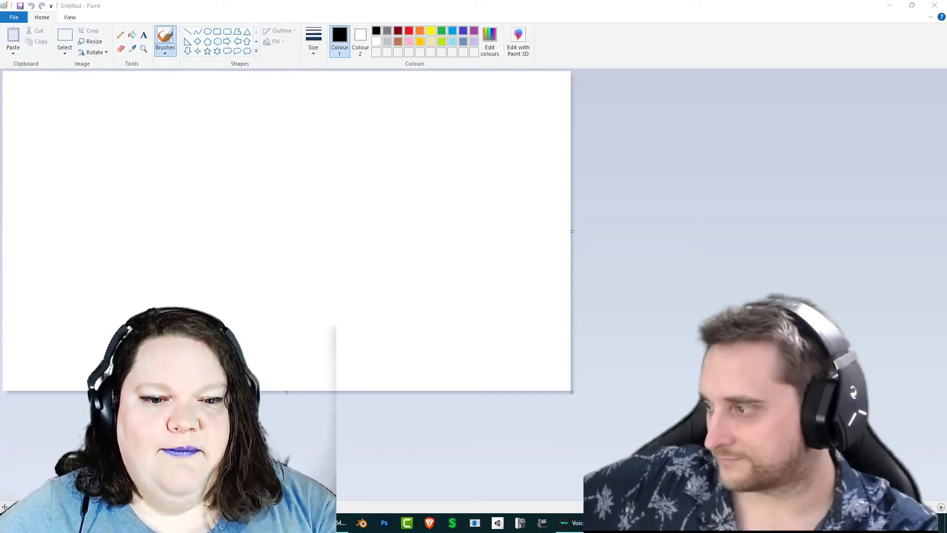
Calculate 320 × 3 and 200 × 3 in Calculator for the canvas dimensions, and close it
key(super)
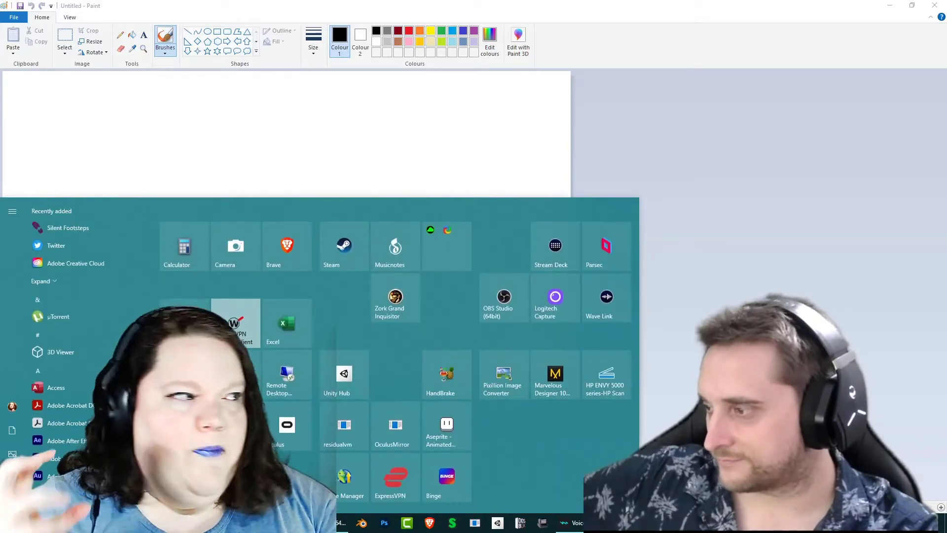
click(178, 246)
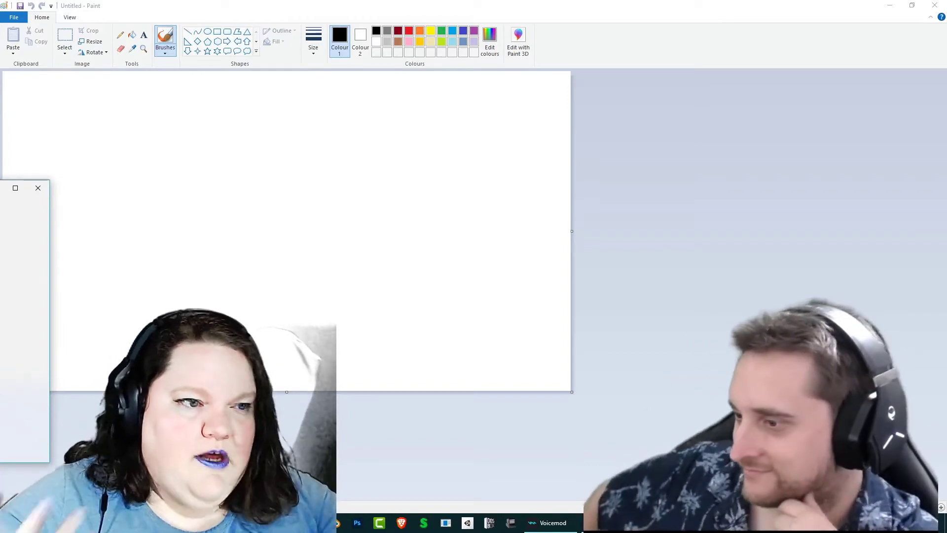
mouse_move(0, 193)
mouse_down()
mouse_move(135, 199)
mouse_move(220, 156)
mouse_up()
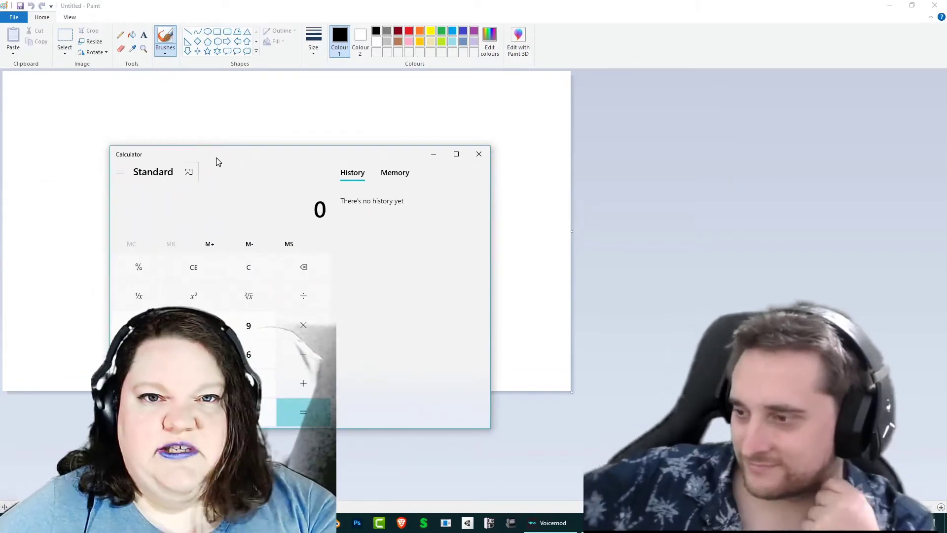
text(320*3)
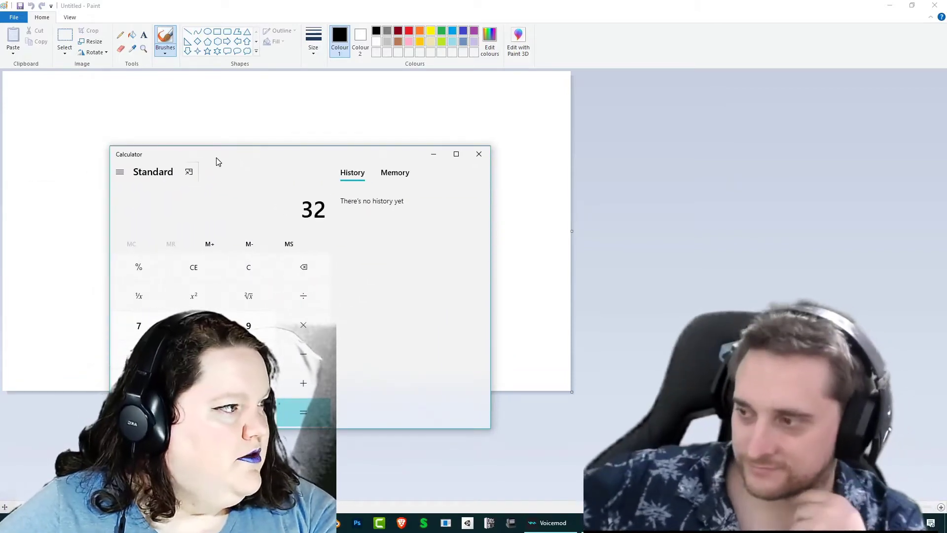
key(Return)
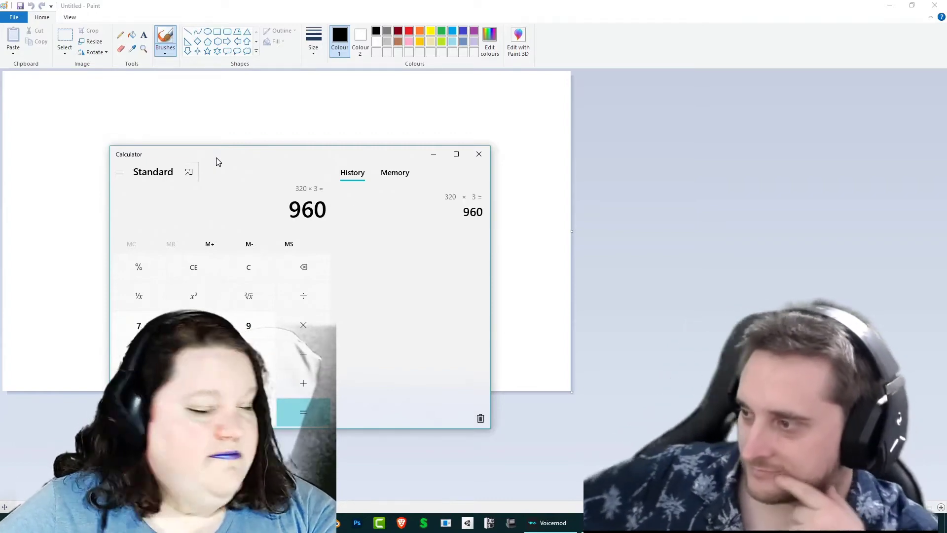
text(200*3)
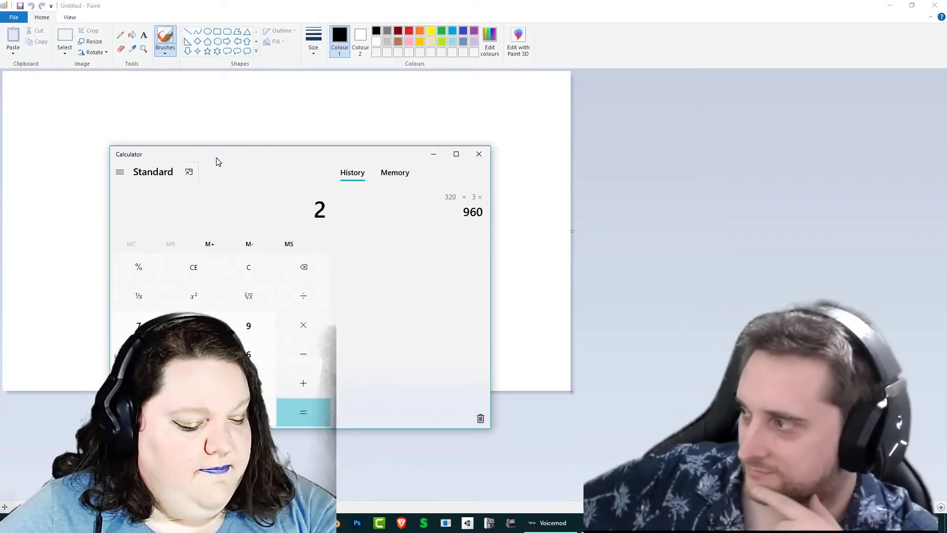
key(Return)
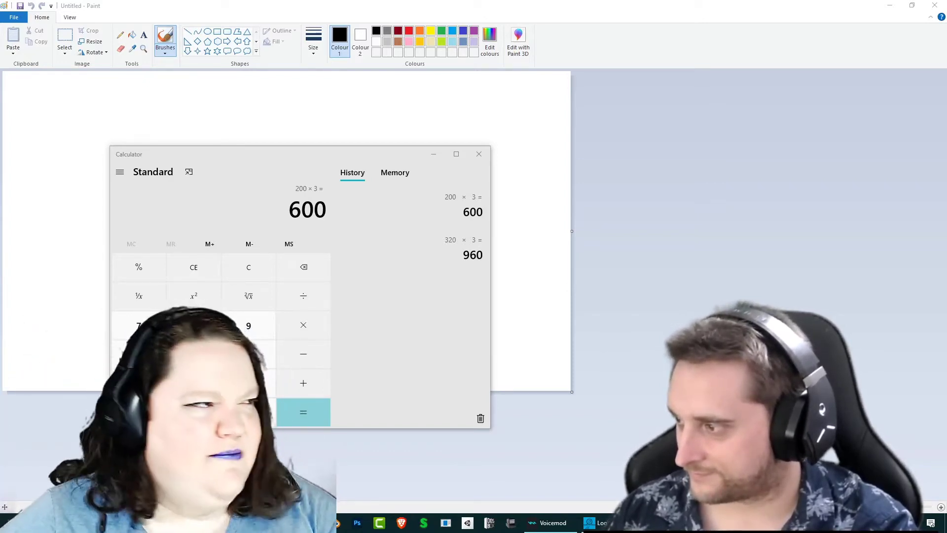
click(476, 159)
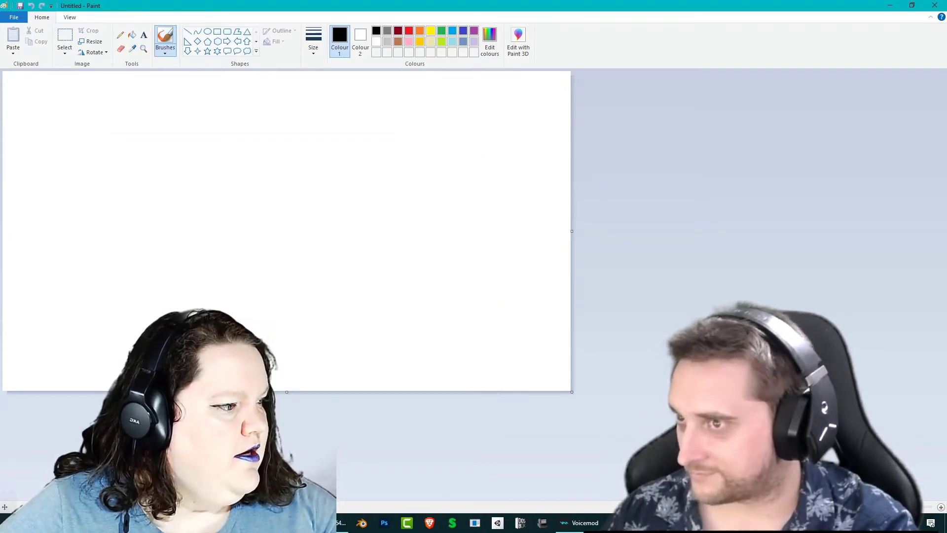
Try to resize the canvas by percentage to 960 horizontally and 600 vertically, with Maintain aspect ratio turned off
click(91, 42)
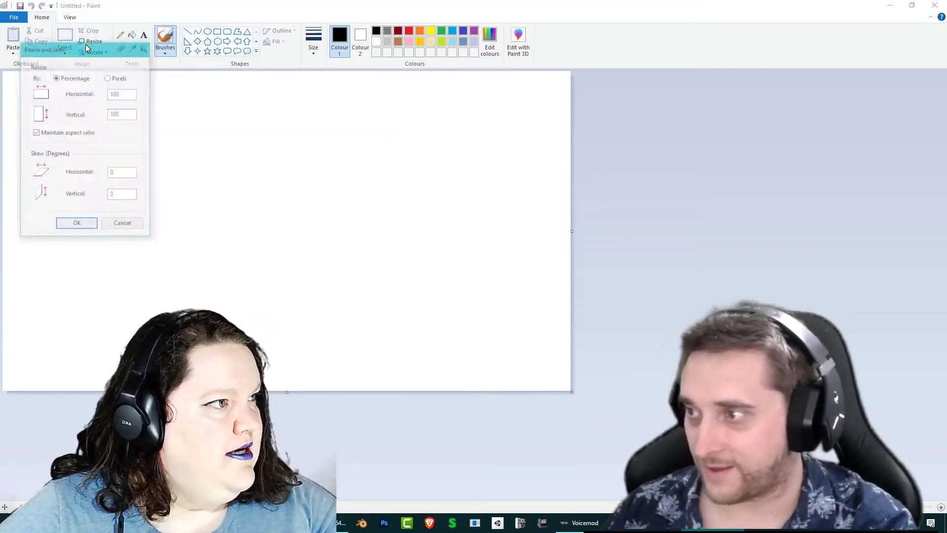
double_click(119, 94)
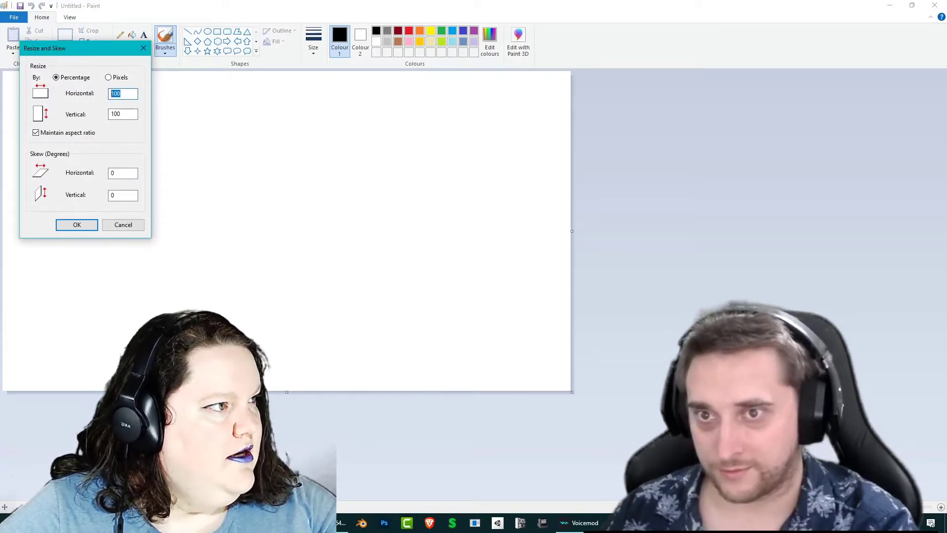
text(960)
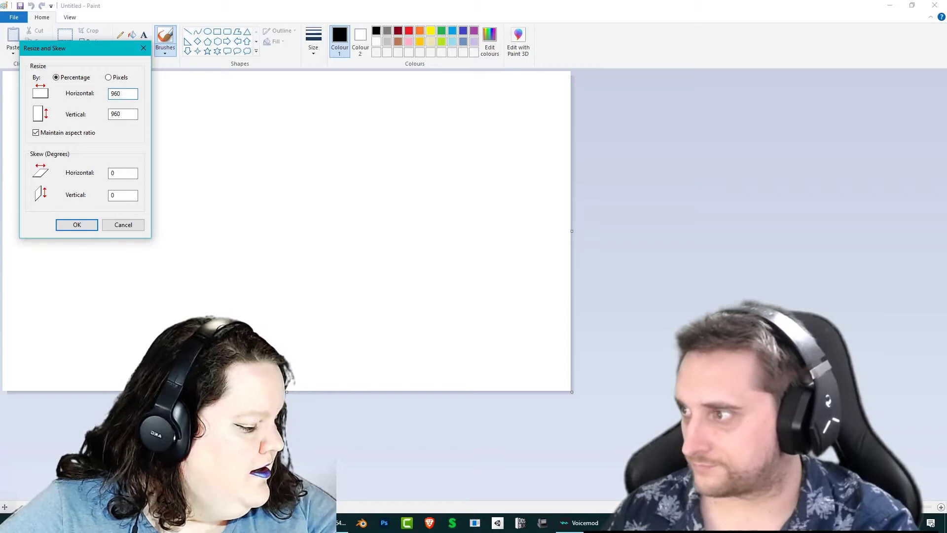
key(Caps_Lock)
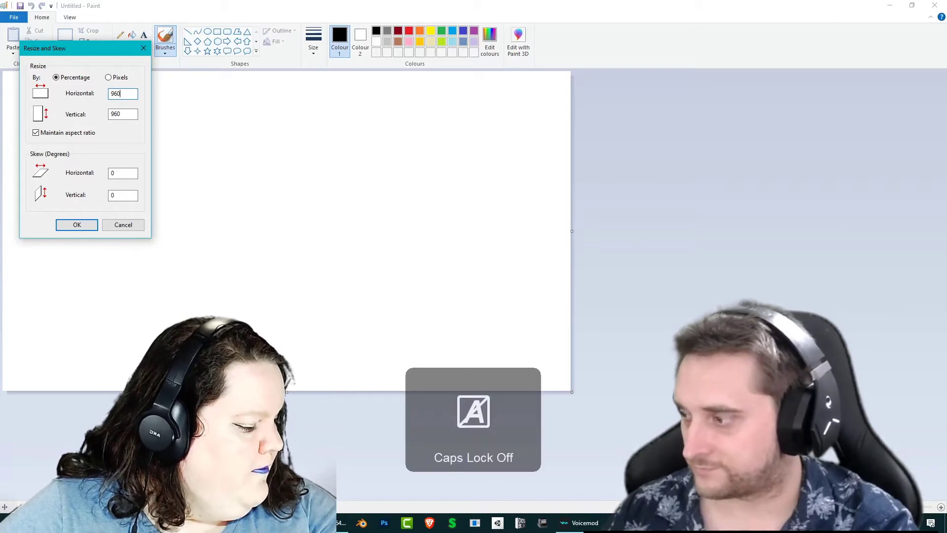
key(BackSpace)
key(BackSpace)
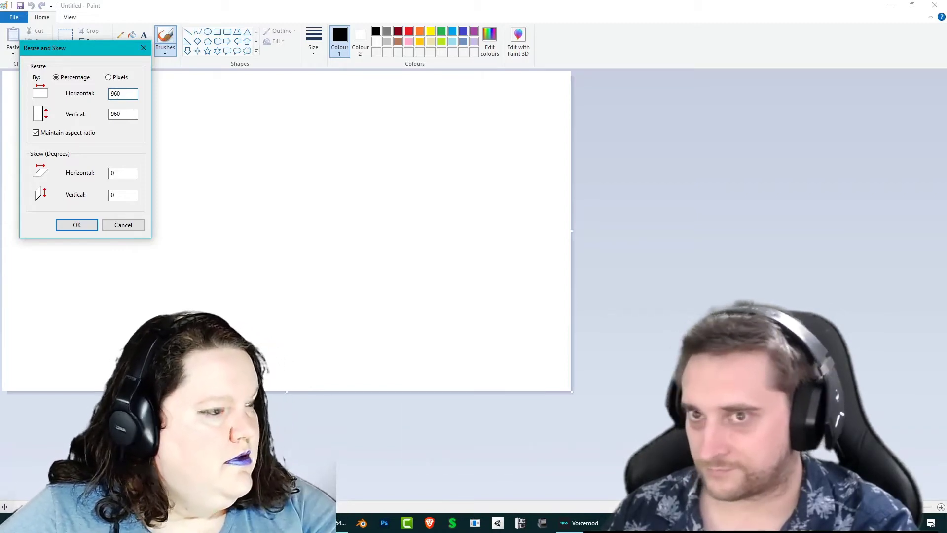
click(67, 133)
double_click(116, 114)
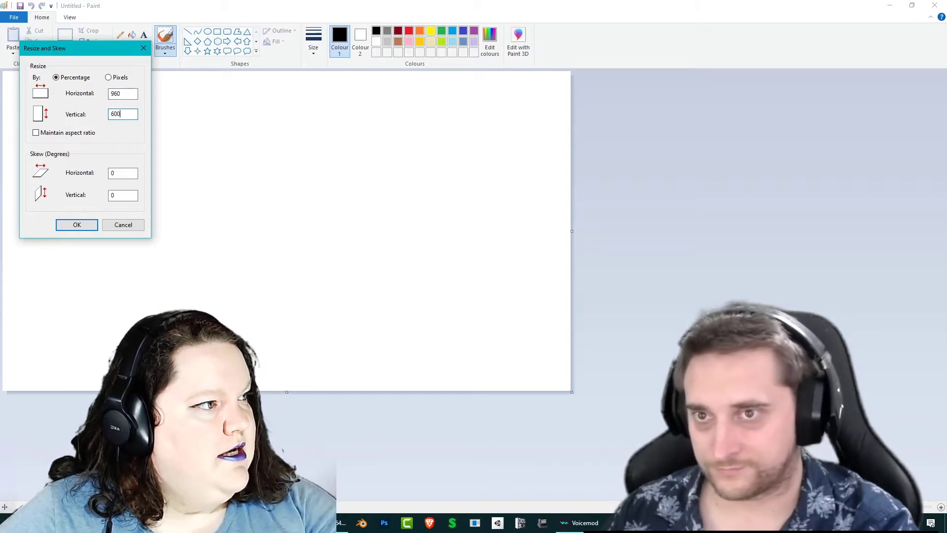
text(600)
key(Return)
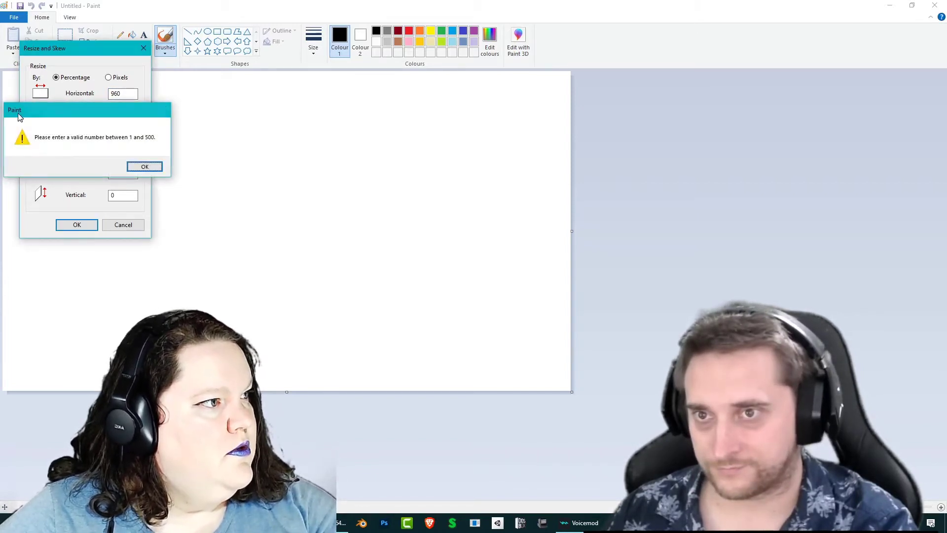
key(Return)
Switch the resize units to pixels and resize the blank canvas to 960 by 600 pixels
click(108, 77)
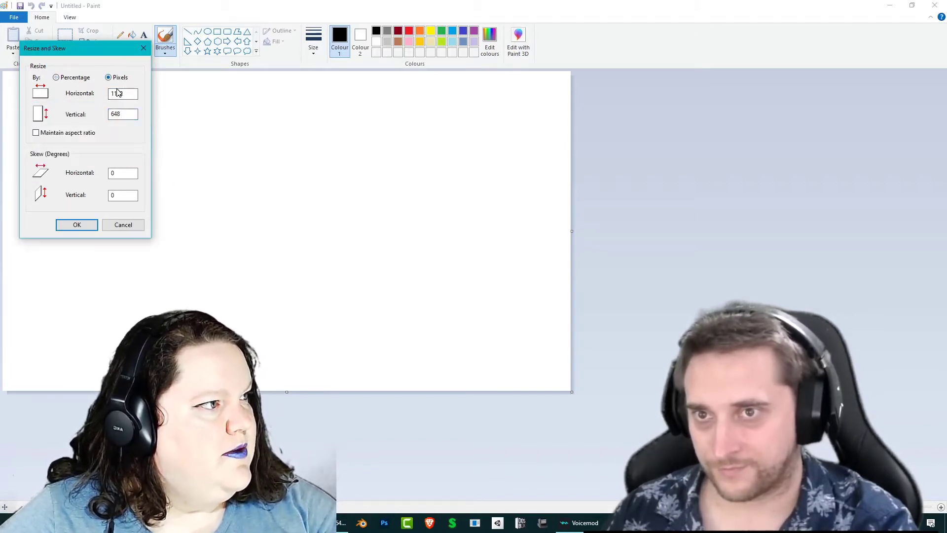
double_click(119, 94)
text(960)
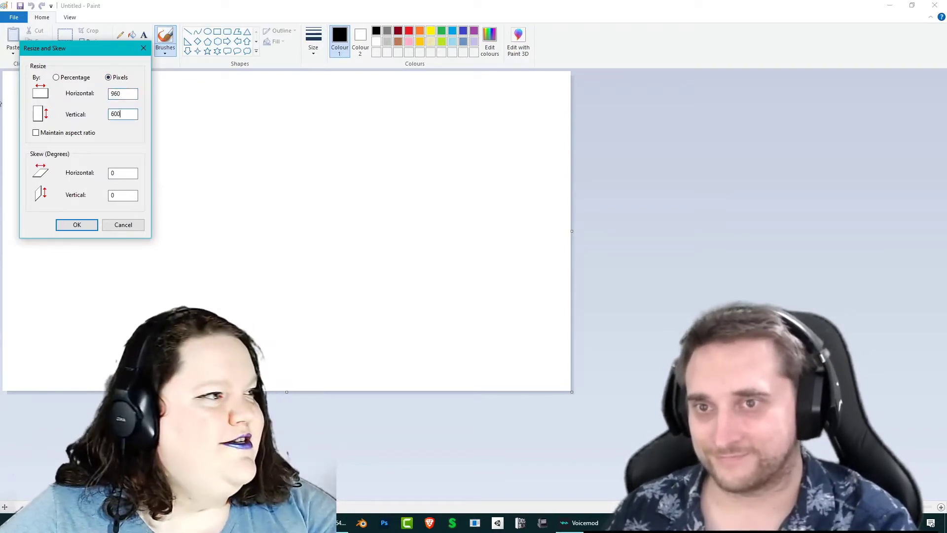
click(58, 227)
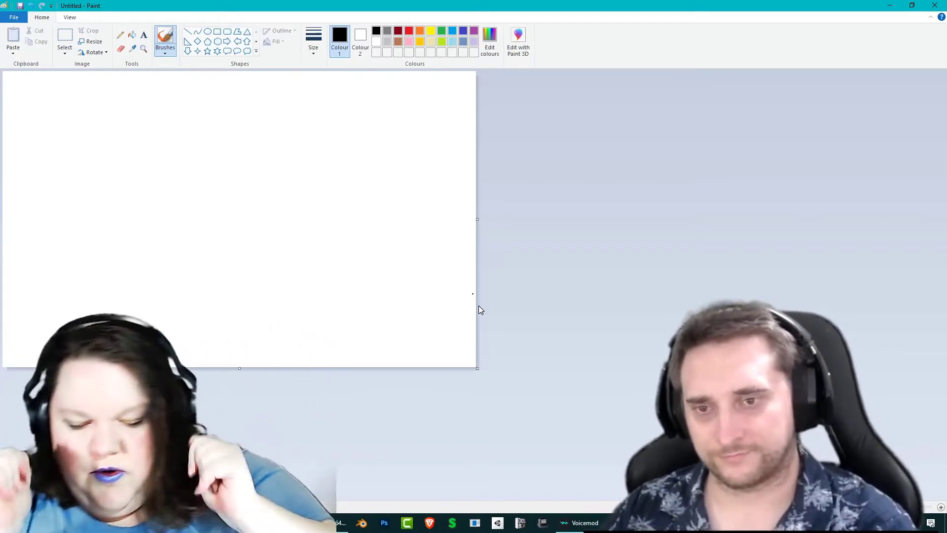
Calculate 960 ÷ 2 and add 960 to the result in Calculator to get the canvas width, and return to Paint
key(super)
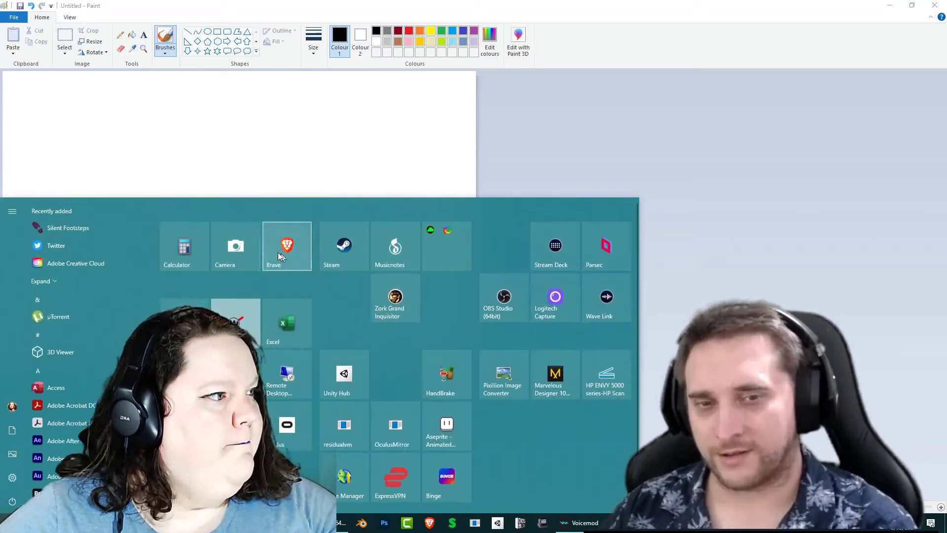
click(183, 246)
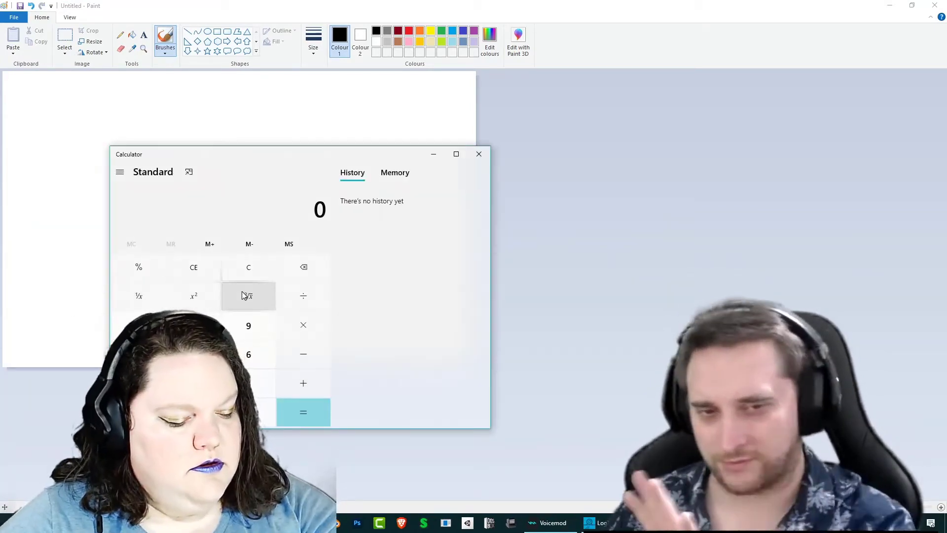
text(960)
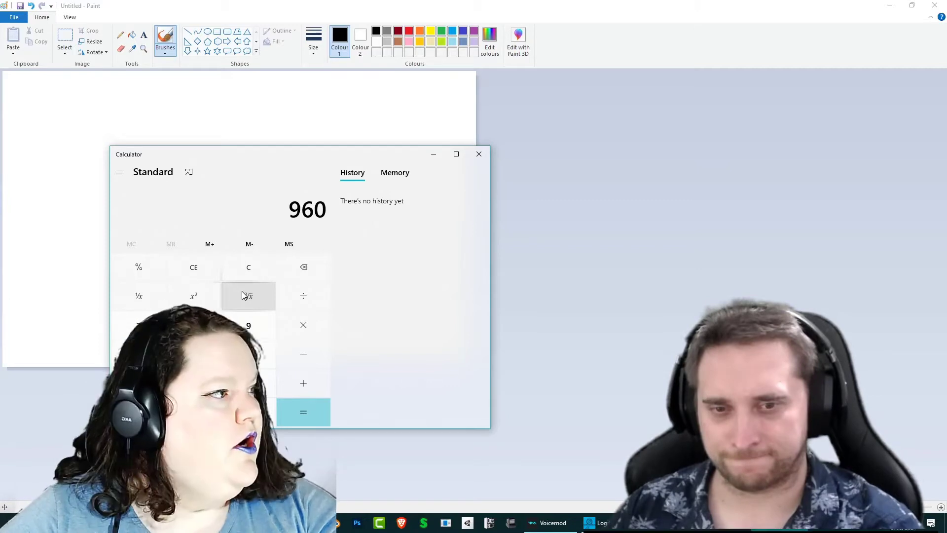
key(slash)
text(2)
key(Return)
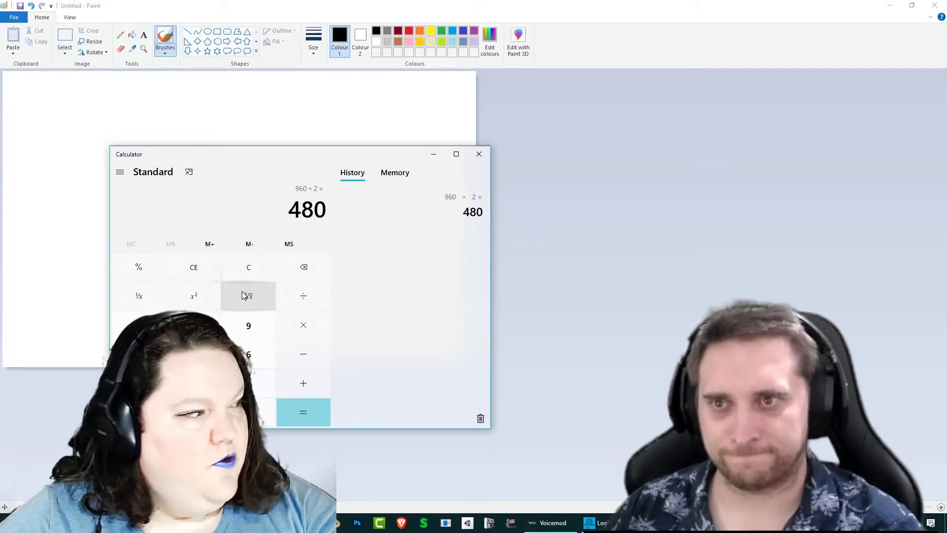
key(plus)
text(960)
key(Return)
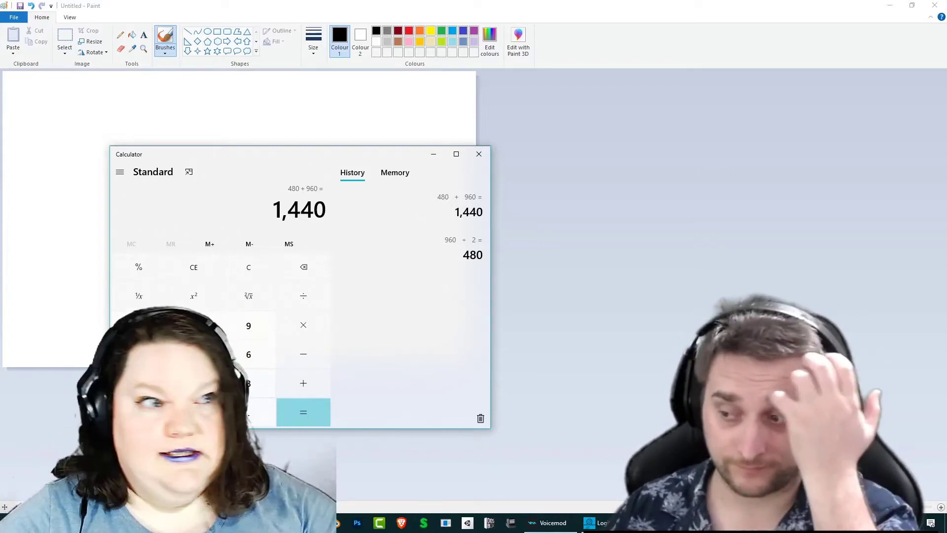
click(255, 109)
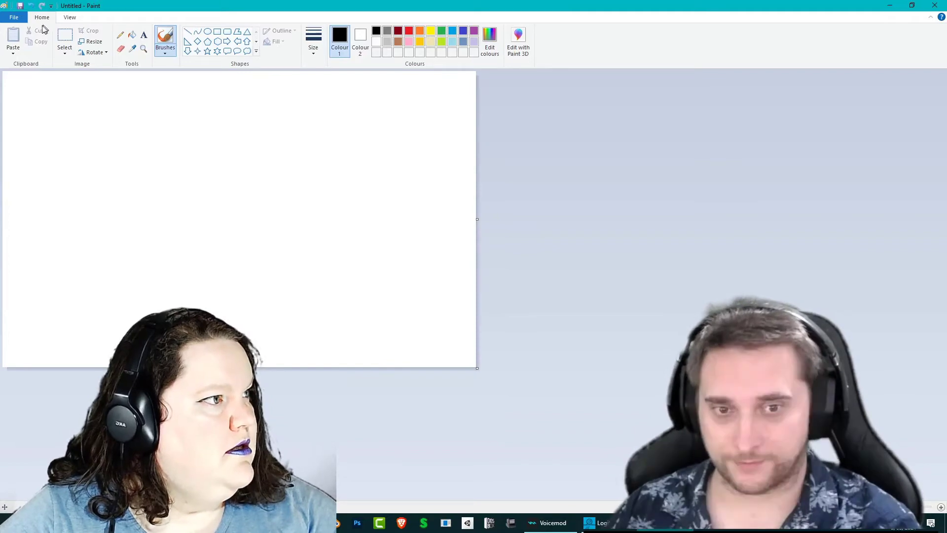
Try to resize the canvas to a horizontal size of 1440 pixels with Maintain aspect ratio on, and undo the resize
click(31, 7)
click(90, 41)
click(108, 77)
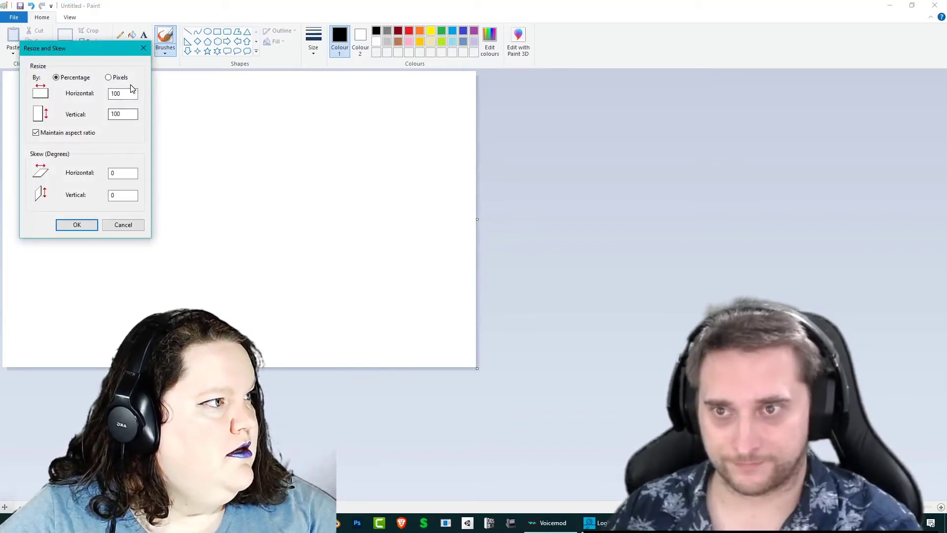
double_click(121, 93)
text(1440)
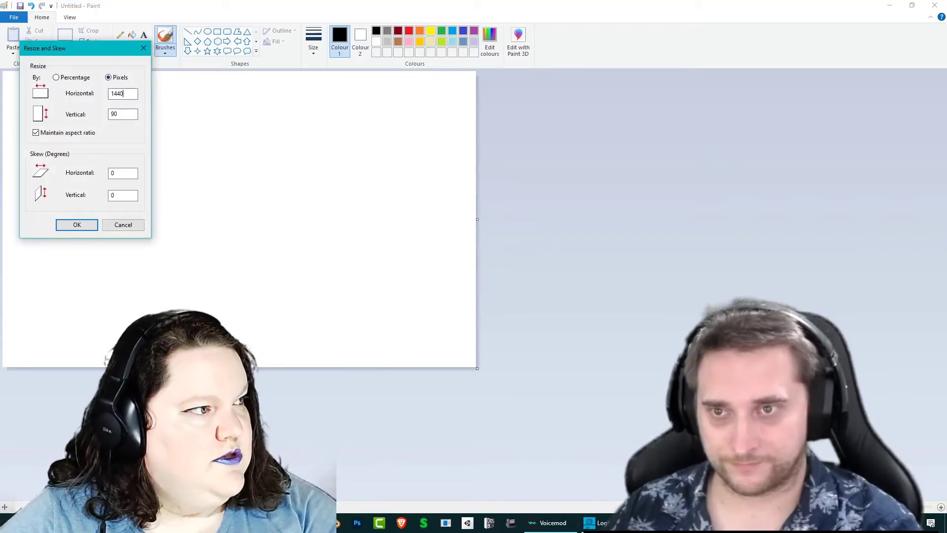
key(Return)
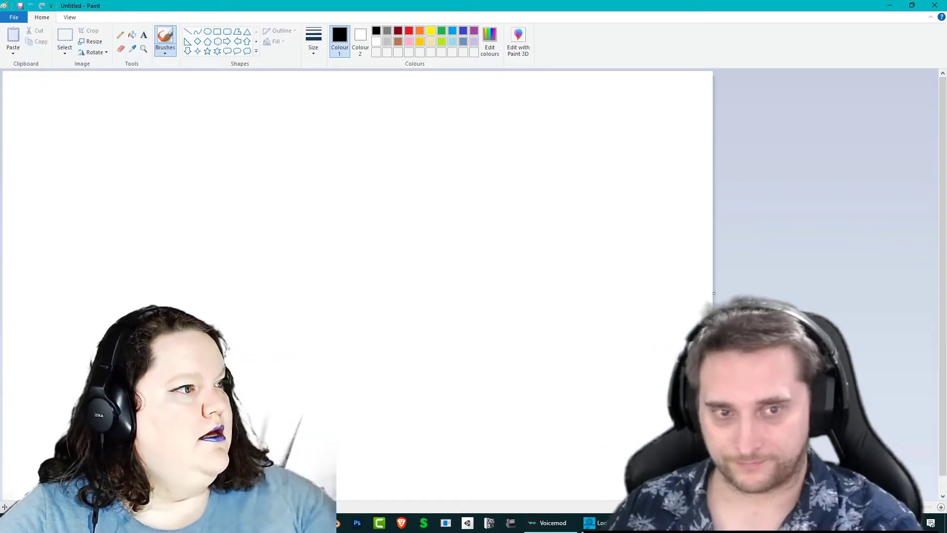
key(ctrl+z)
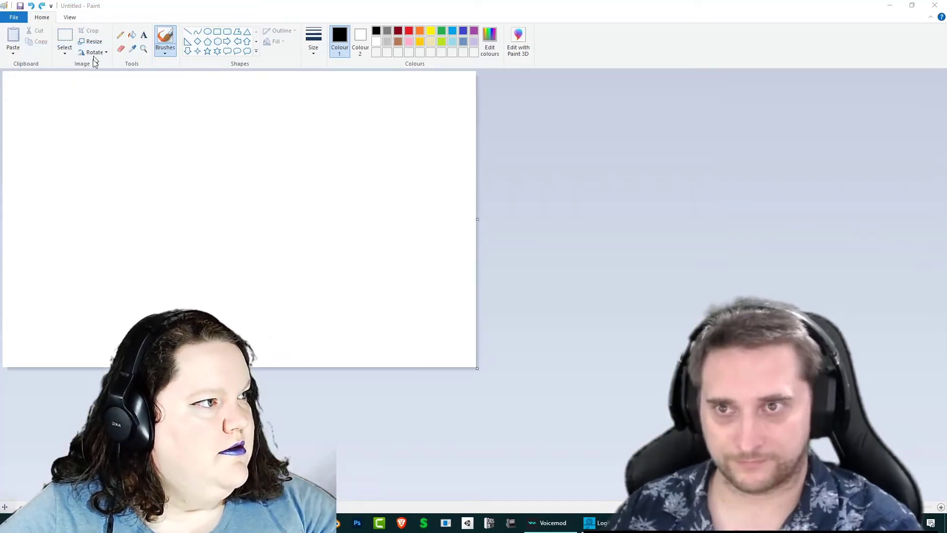
Resize the canvas to 1440 by 600 pixels with Maintain aspect ratio turned off
click(91, 42)
click(36, 133)
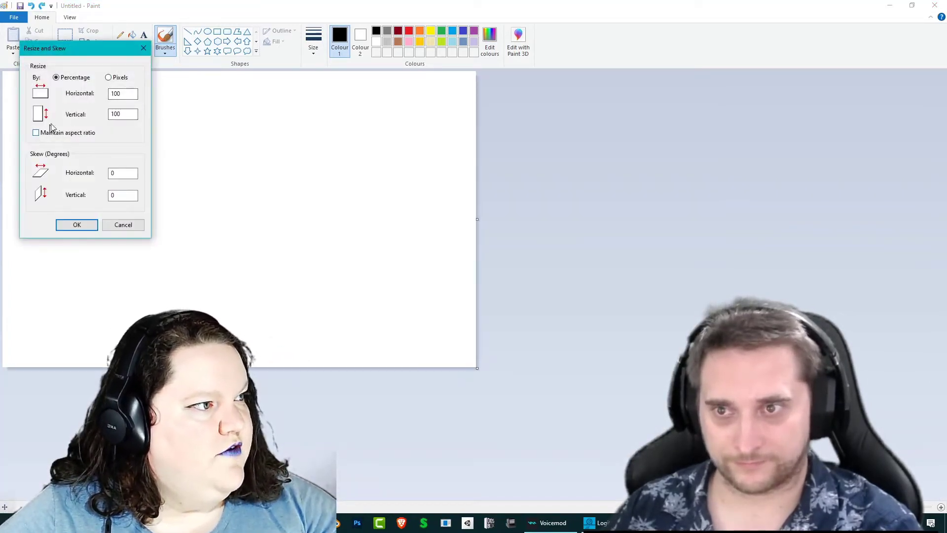
click(113, 79)
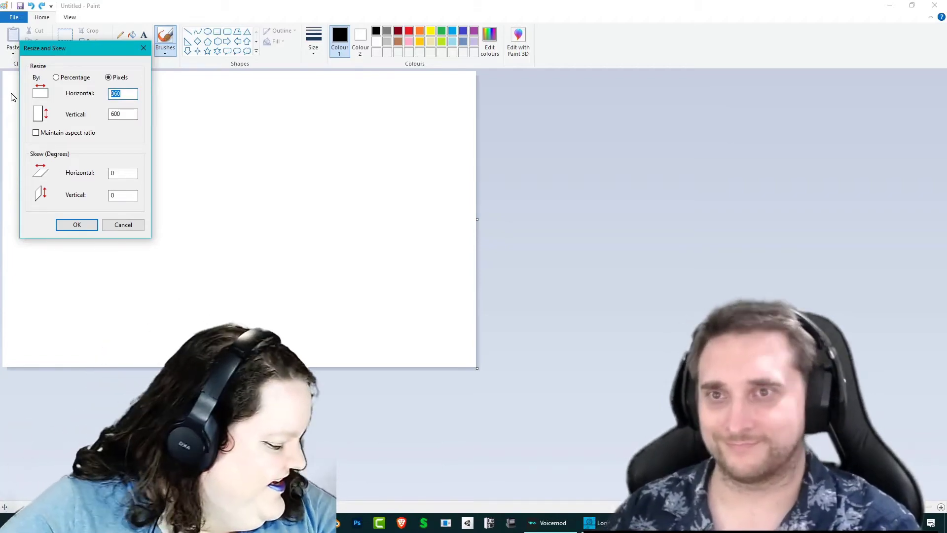
text(1440)
key(Return)
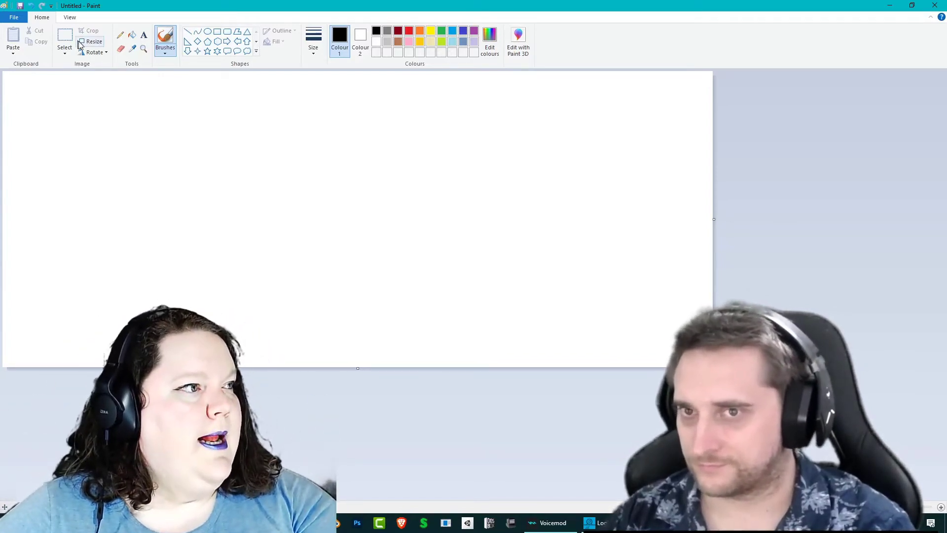
Draw a roughly square back wall from four straight black lines with the Line tool, left of the canvas centre
click(187, 32)
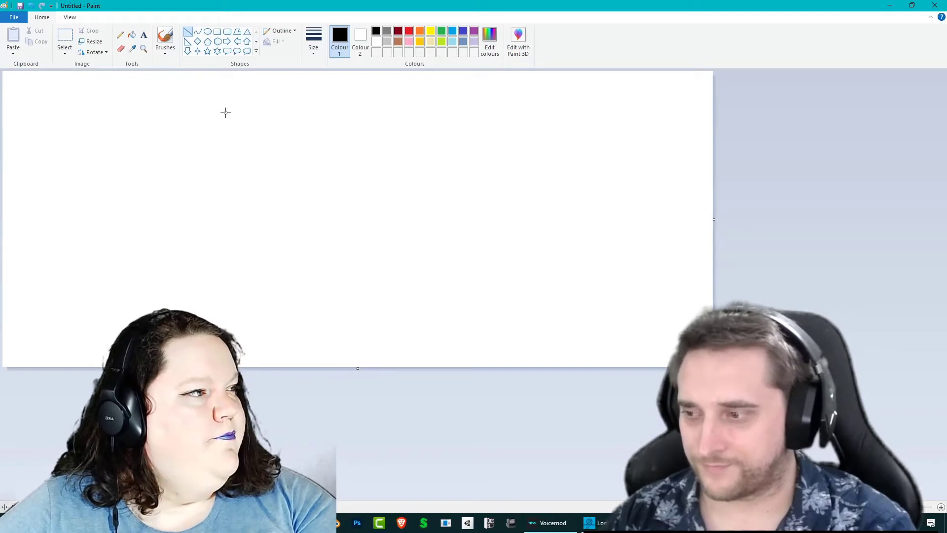
drag(226, 113, 225, 256)
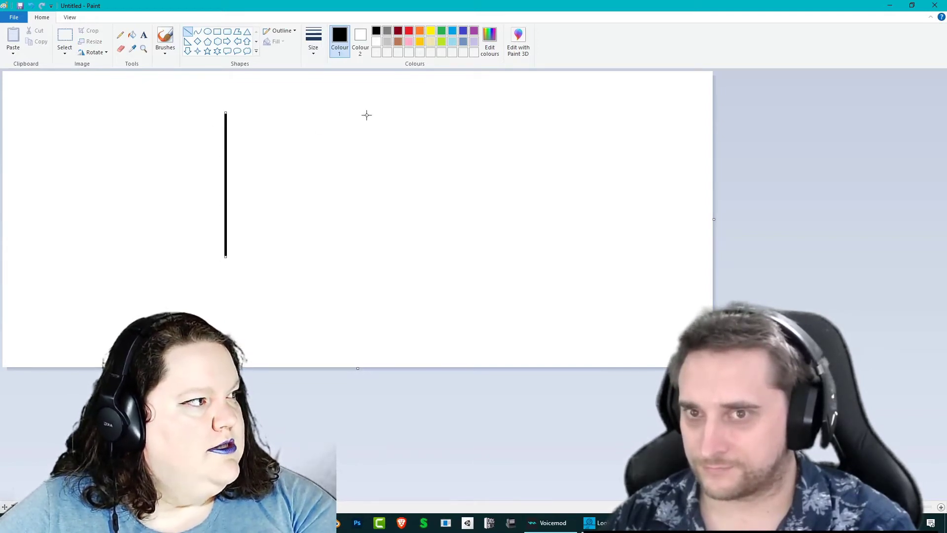
shift+drag(366, 115, 388, 256)
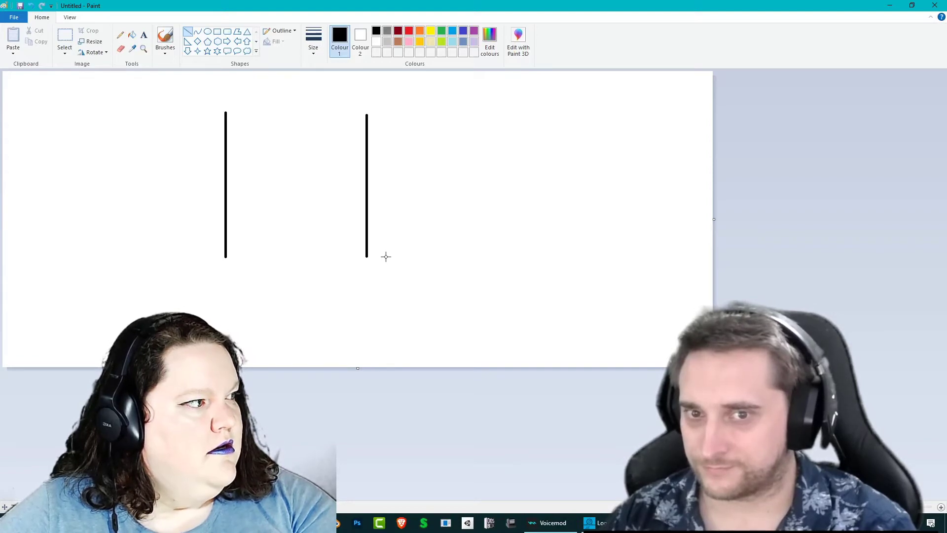
shift+drag(225, 257, 367, 260)
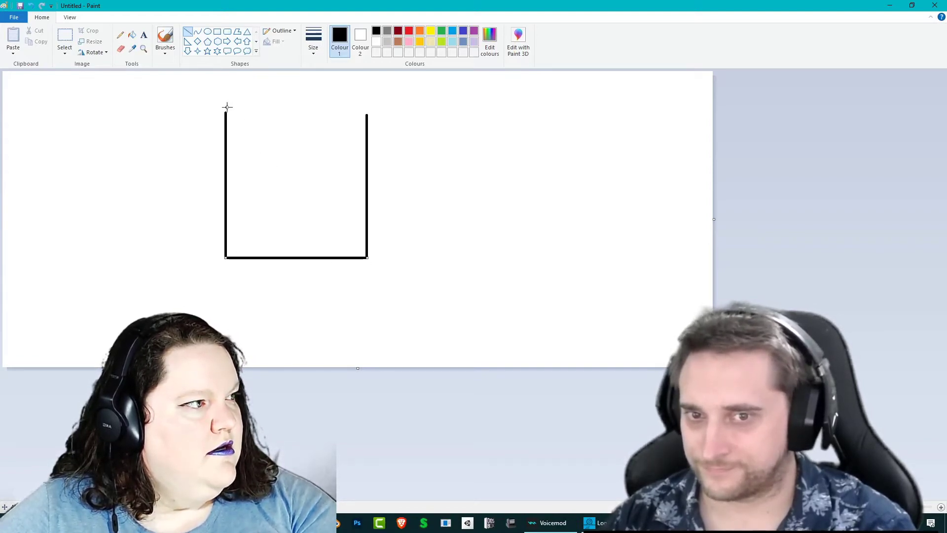
drag(225, 112, 368, 113)
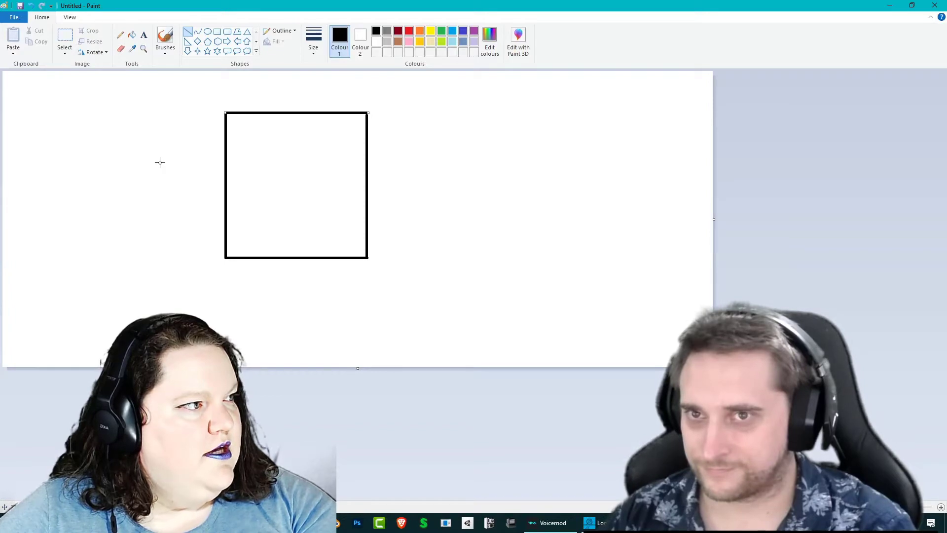
Try to draw a diagonal line from the left up to the square's upper-left corner, and undo the attempts
drag(160, 163, 221, 116)
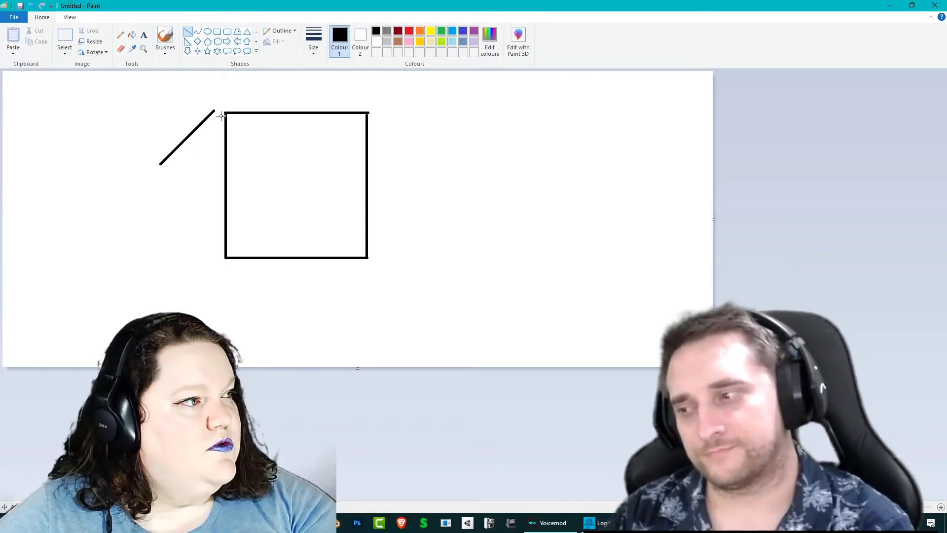
key(ctrl+z)
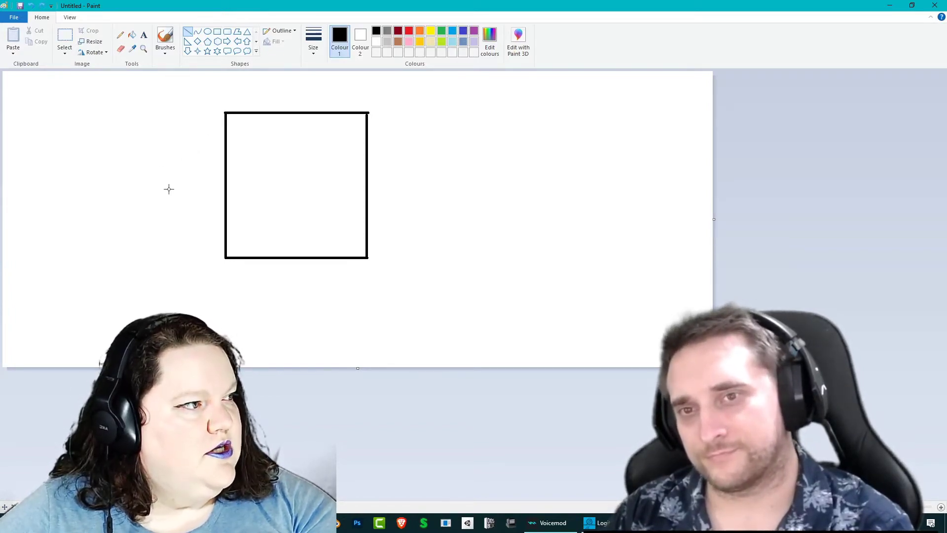
mouse_move(168, 175)
mouse_down()
mouse_move(220, 125)
mouse_move(167, 175)
mouse_move(165, 162)
mouse_up()
key(ctrl+z)
key(ctrl+z)
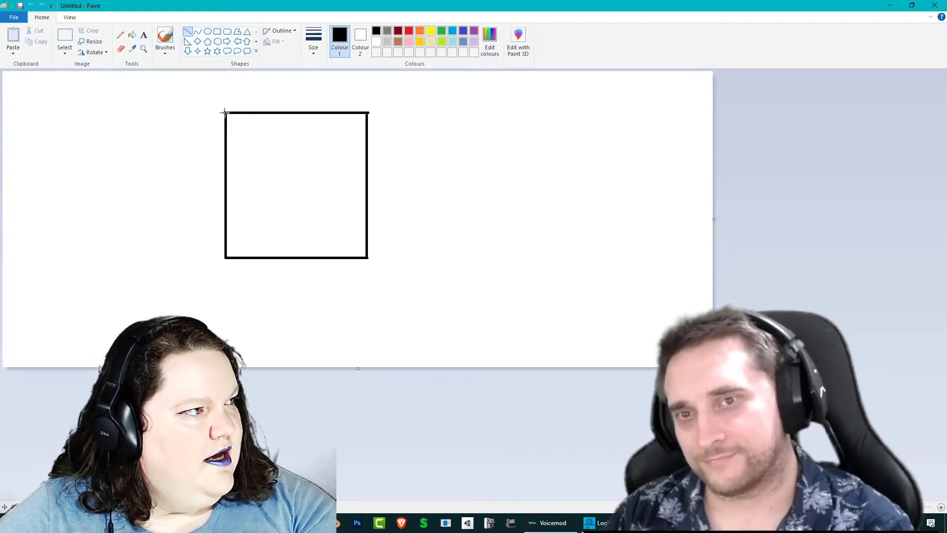
Draw a 45-degree diagonal line down and to the left from each of the square's four corners
drag(226, 113, 164, 148)
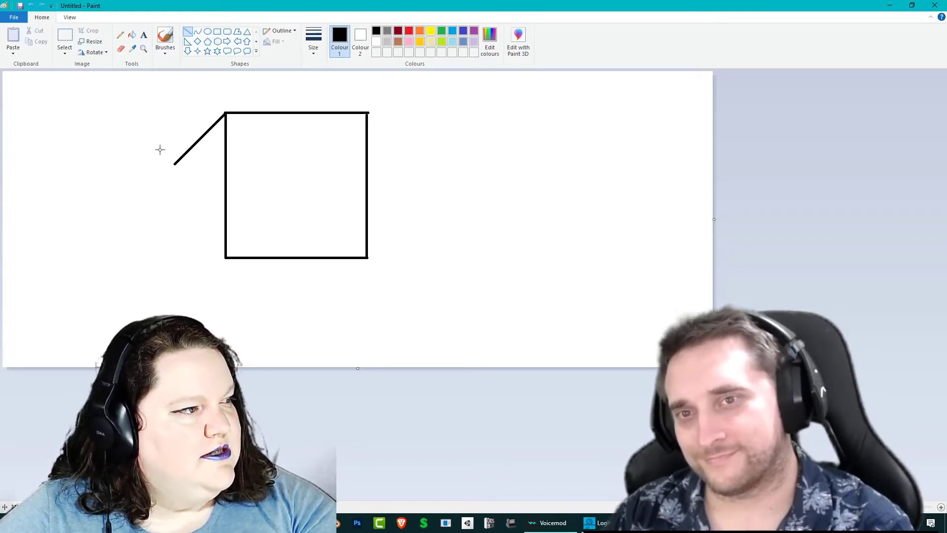
drag(368, 113, 309, 170)
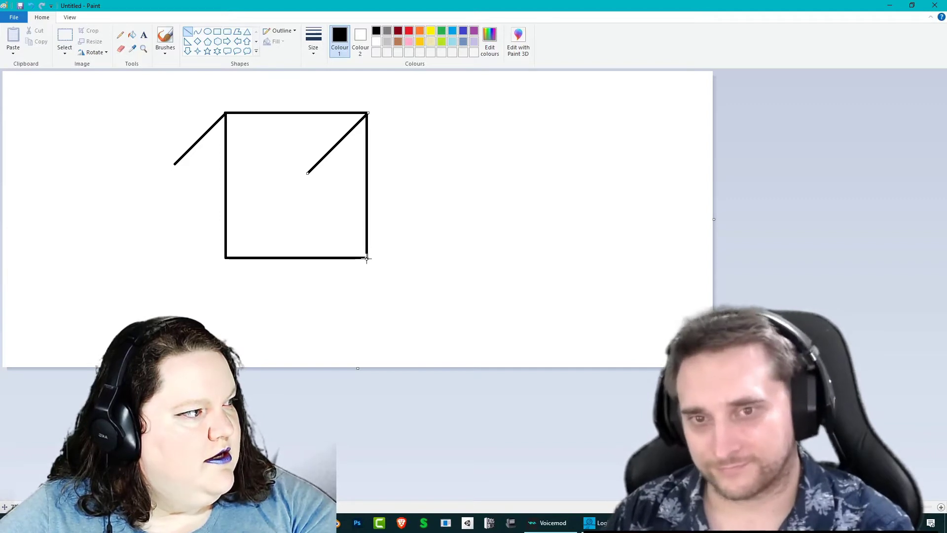
shift+drag(368, 257, 289, 304)
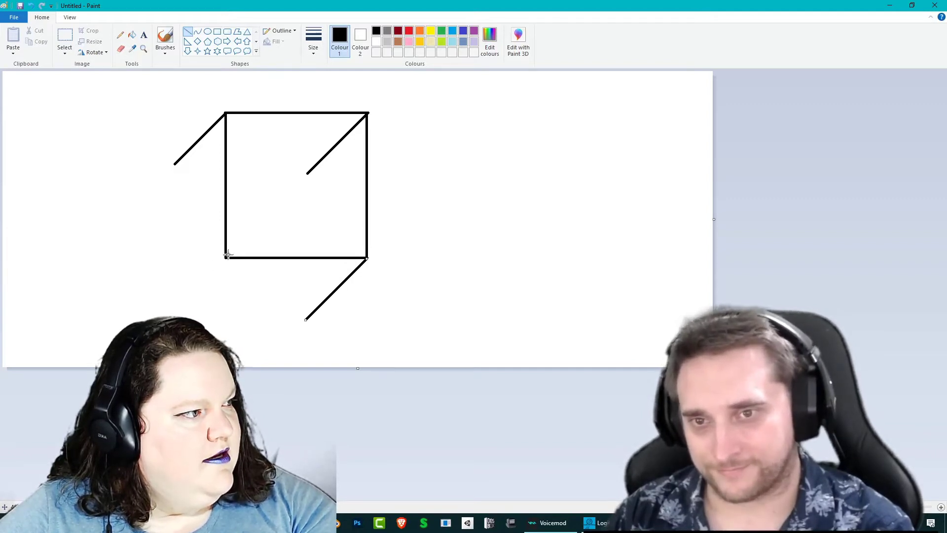
shift+drag(225, 258, 173, 296)
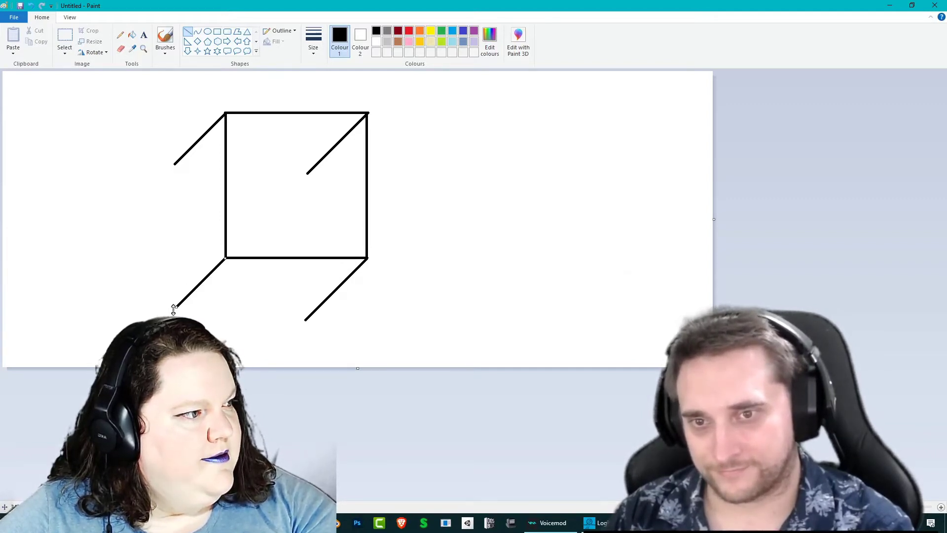
Connect the outer ends of the diagonals with two horizontal and two vertical lines to form the front face of the box
shift+drag(317, 308, 238, 308)
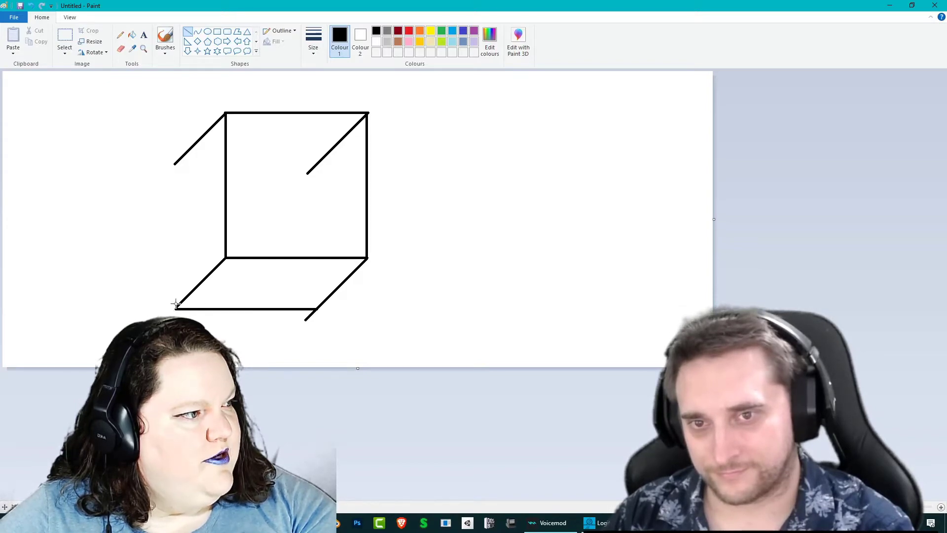
shift+drag(307, 172, 168, 171)
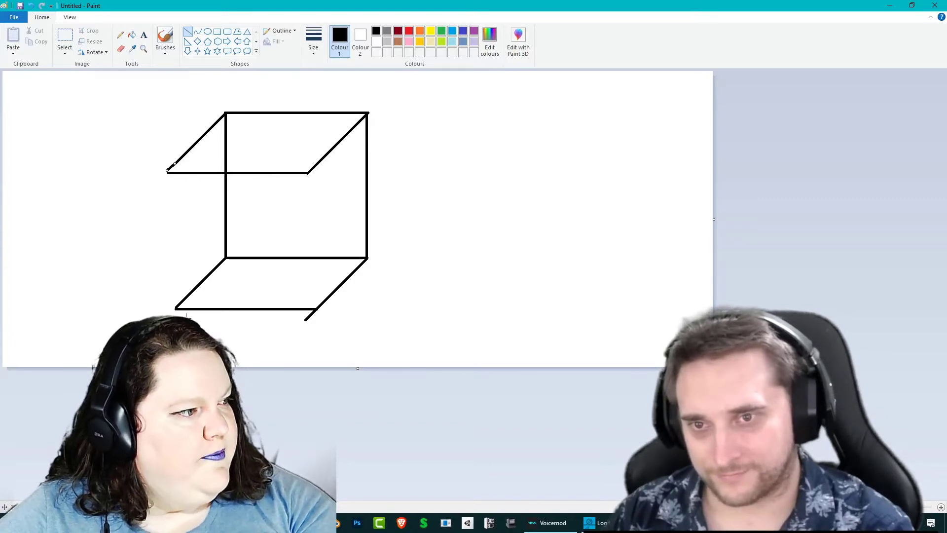
shift+drag(174, 308, 174, 174)
click(291, 222)
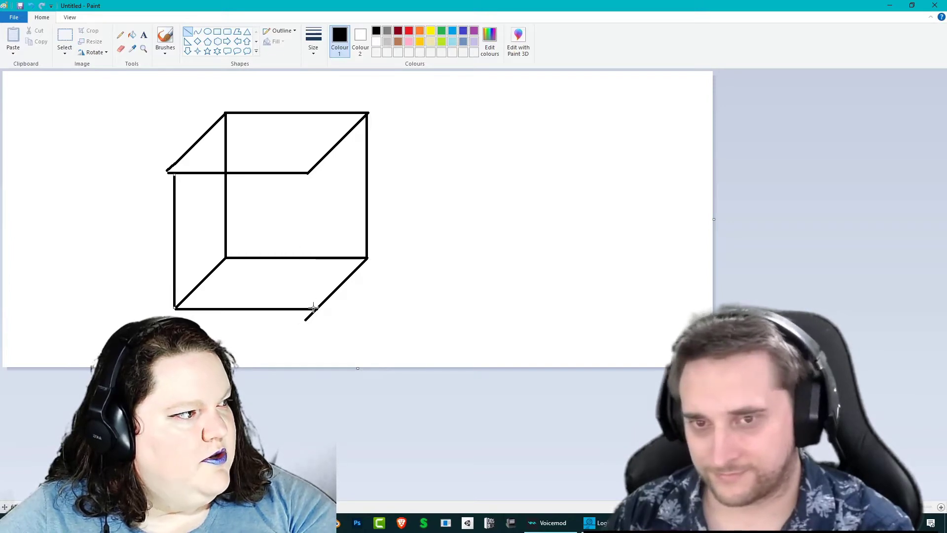
shift+drag(315, 308, 309, 212)
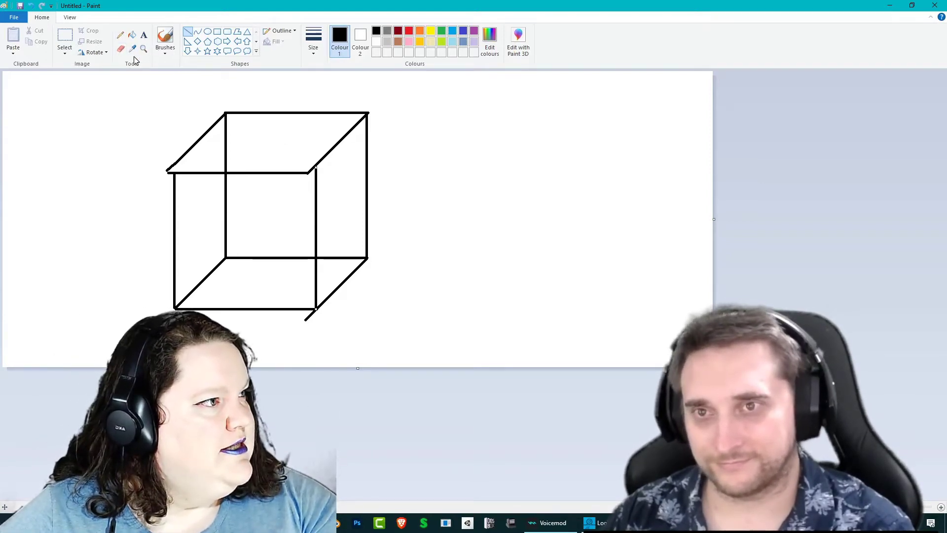
Erase parts of the front face's right side and draw a 45-degree line down and right from the back wall's upper-right corner
click(120, 48)
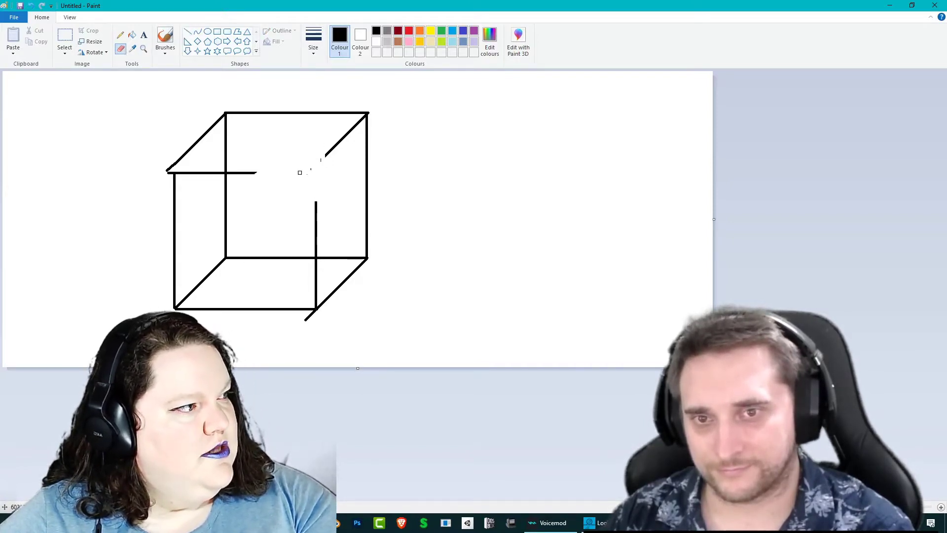
drag(317, 250, 315, 269)
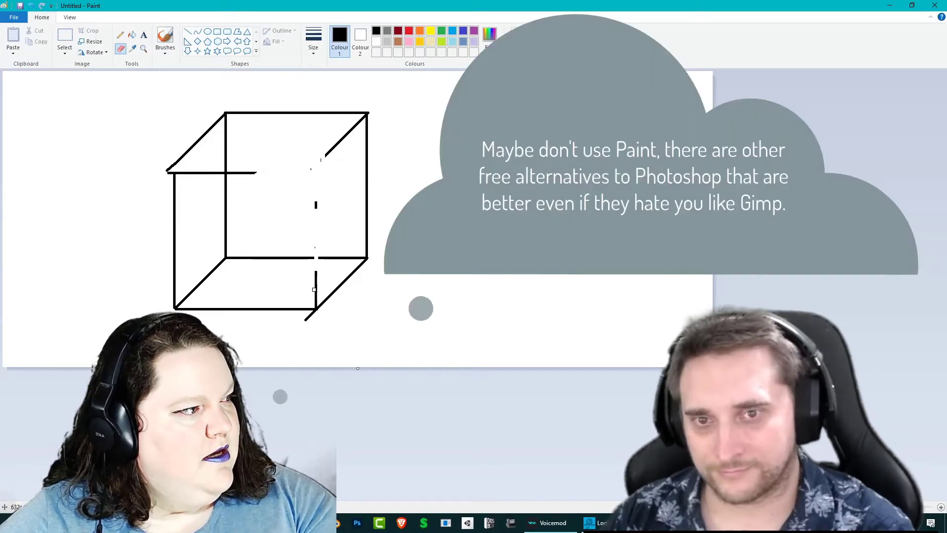
click(188, 31)
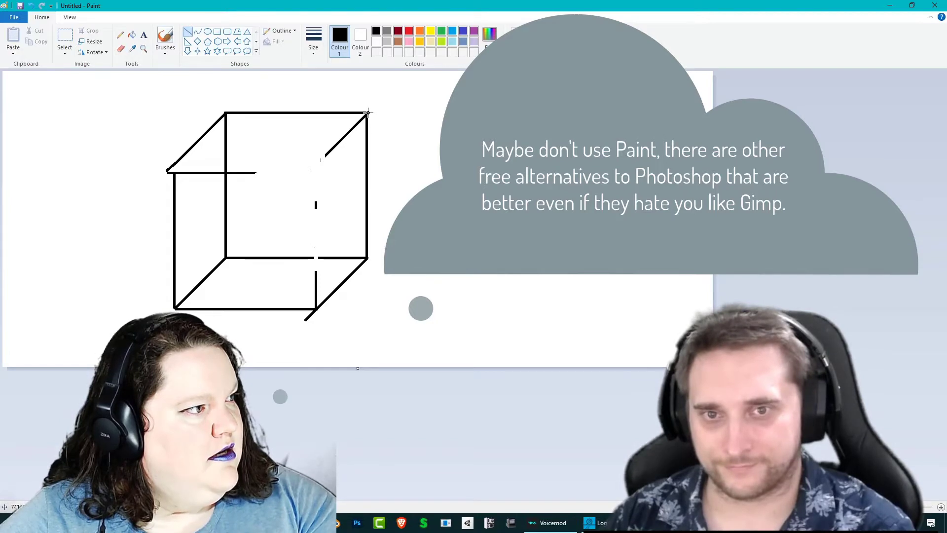
drag(368, 113, 429, 173)
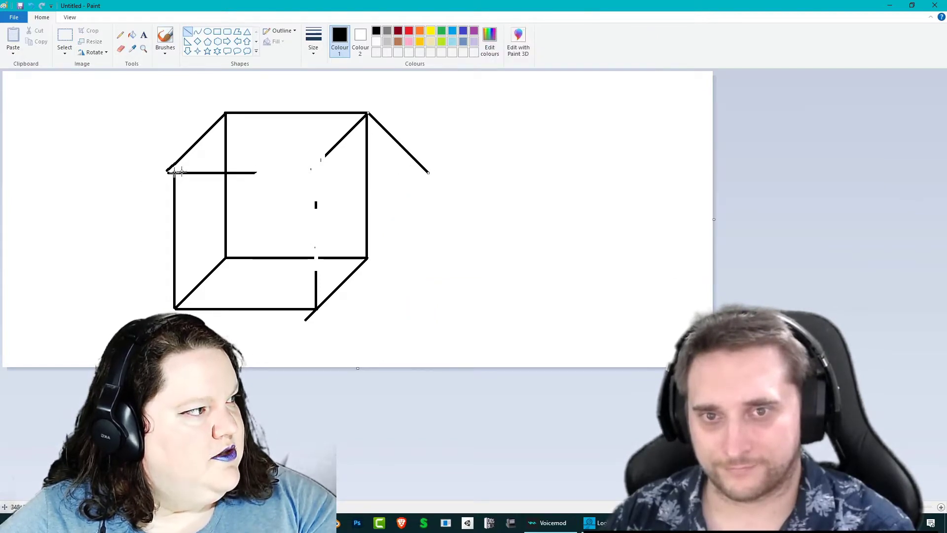
Erase the rest of the front face's top and right edges and the two inward-slanting right diagonals
click(121, 49)
mouse_move(204, 172)
mouse_down()
mouse_move(217, 184)
mouse_move(321, 158)
mouse_up()
mouse_move(312, 247)
mouse_down()
mouse_move(315, 307)
mouse_move(367, 115)
mouse_up()
drag(367, 257, 305, 320)
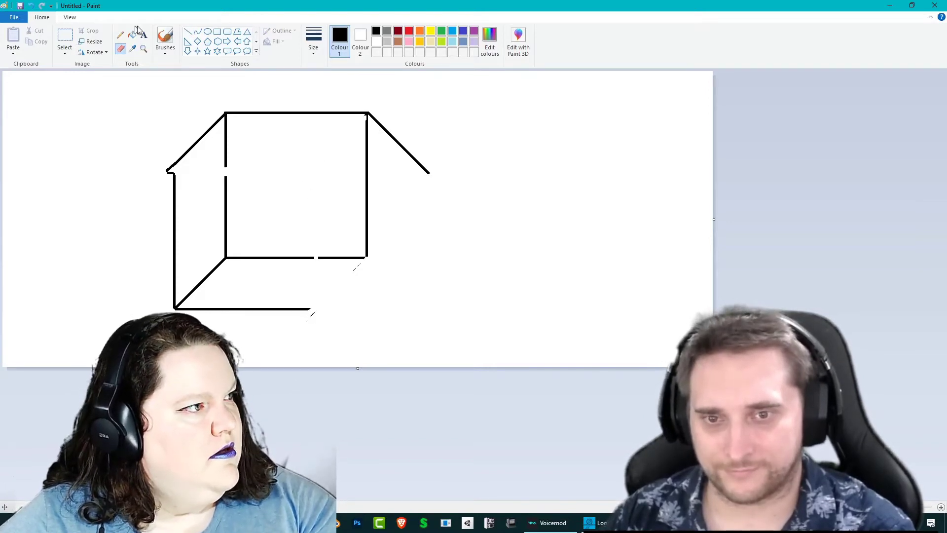
Draw the right wall's outer vertical, the rest of the front floor edge and the right floor diagonal, and patch the left wall's upper corner
click(187, 31)
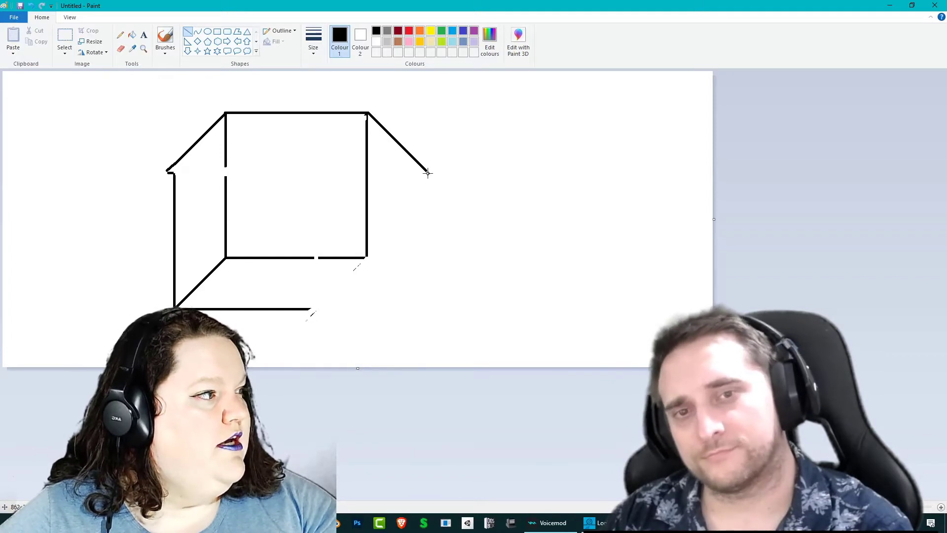
shift+drag(429, 173, 437, 309)
drag(303, 309, 429, 309)
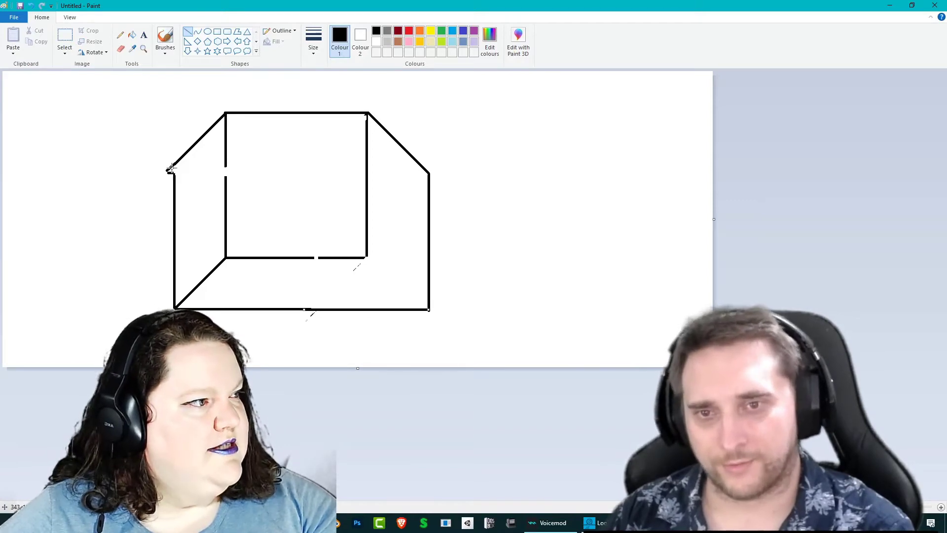
drag(170, 169, 174, 185)
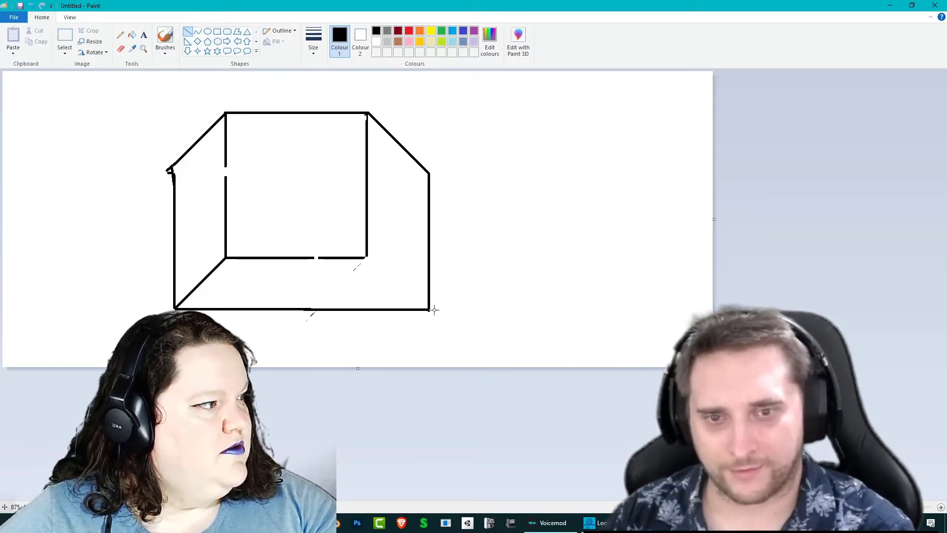
drag(428, 311, 378, 261)
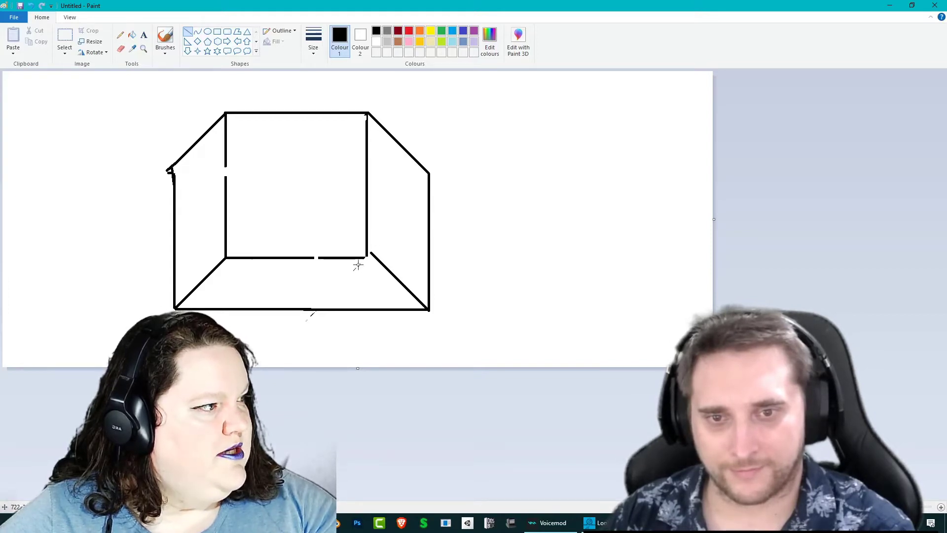
Select the whole room sketch and stretch it horizontally and vertically until it nearly fills the canvas
click(63, 40)
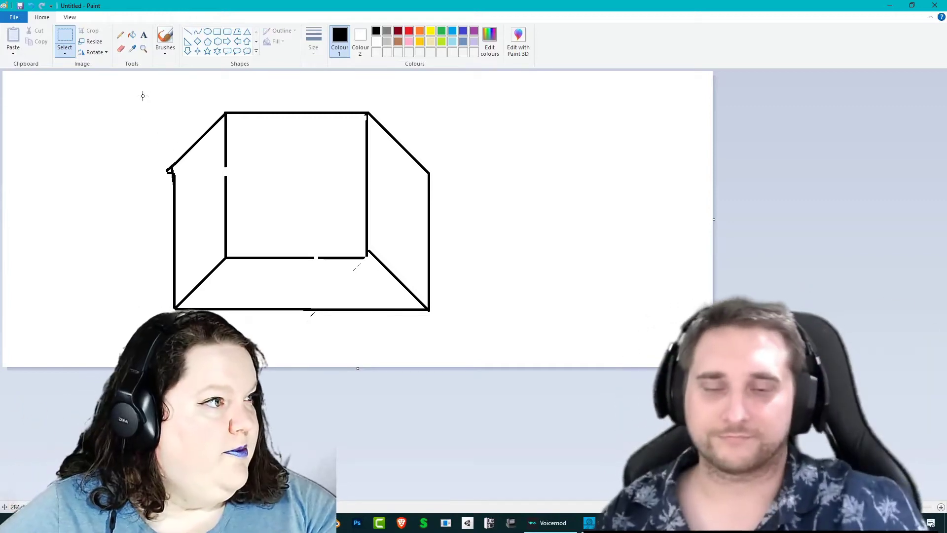
drag(153, 101, 463, 321)
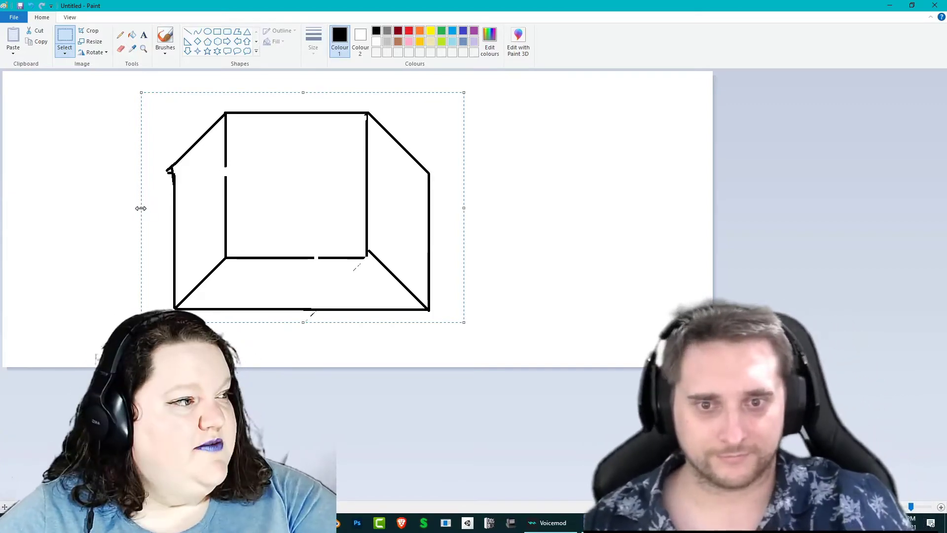
mouse_move(141, 208)
mouse_down()
mouse_move(26, 227)
mouse_move(5, 213)
mouse_up()
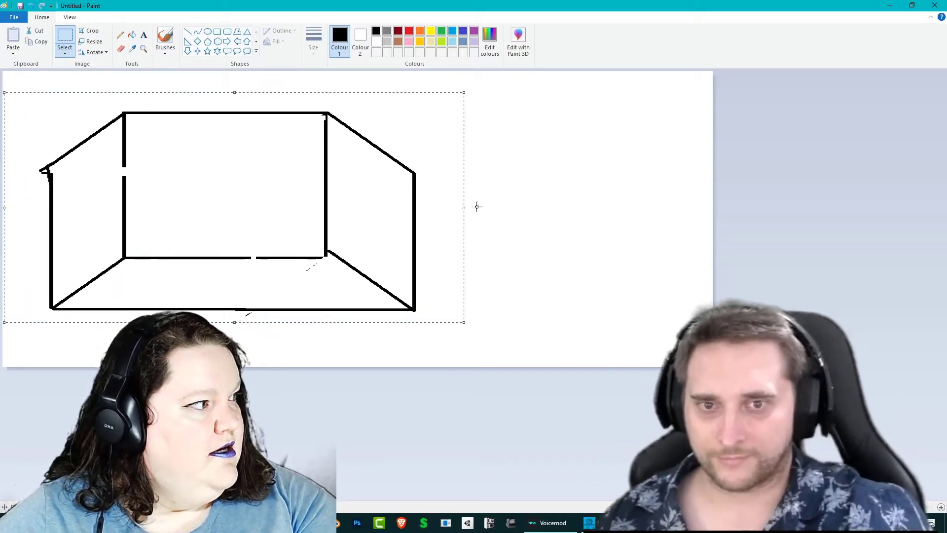
drag(462, 209, 757, 213)
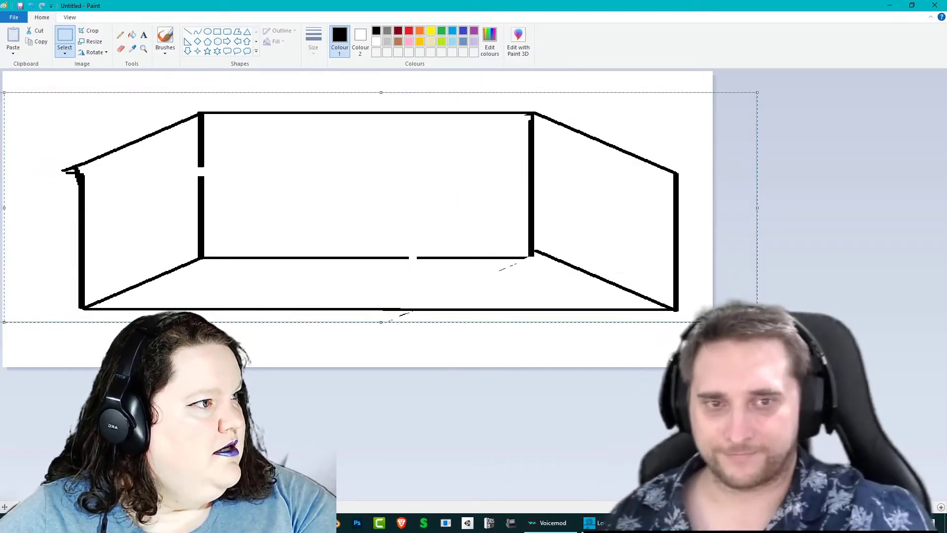
drag(5, 208, 0, 209)
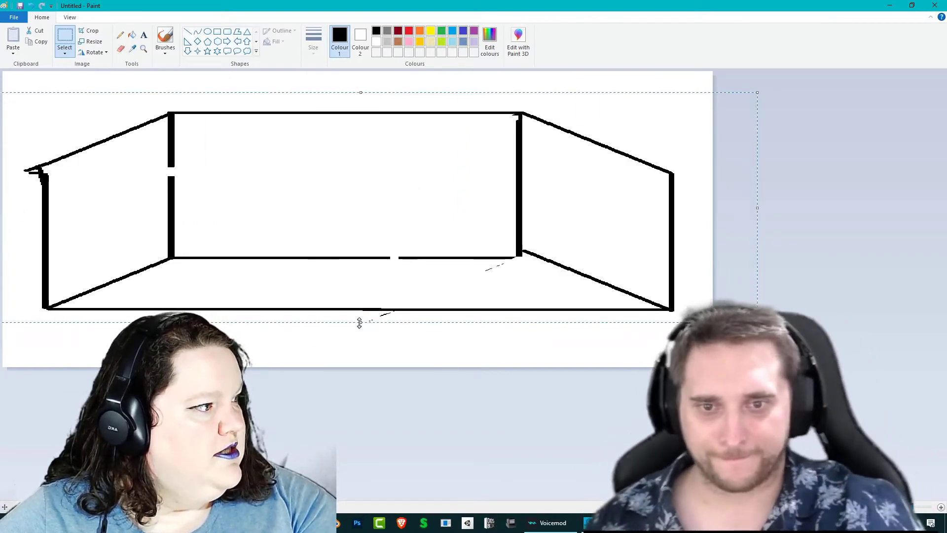
drag(359, 323, 357, 365)
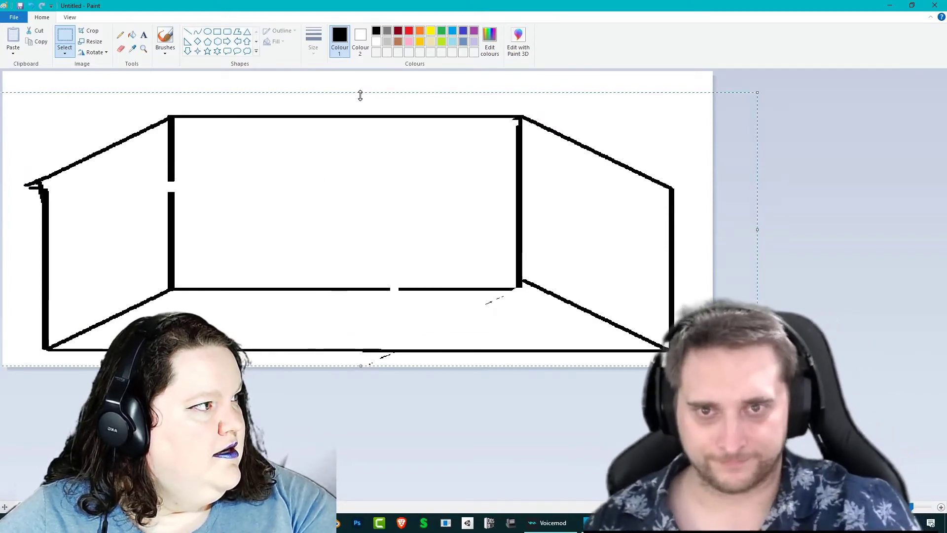
drag(360, 93, 360, 73)
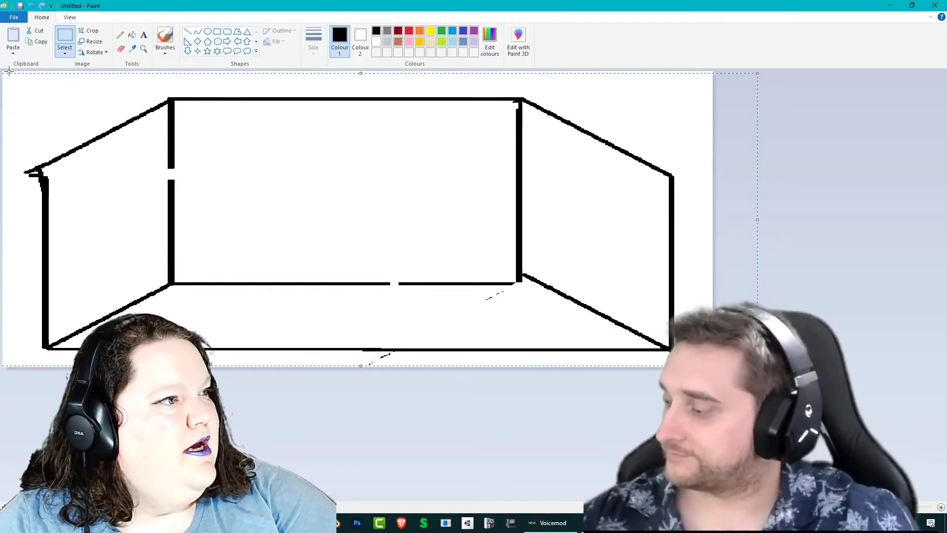
key(Escape)
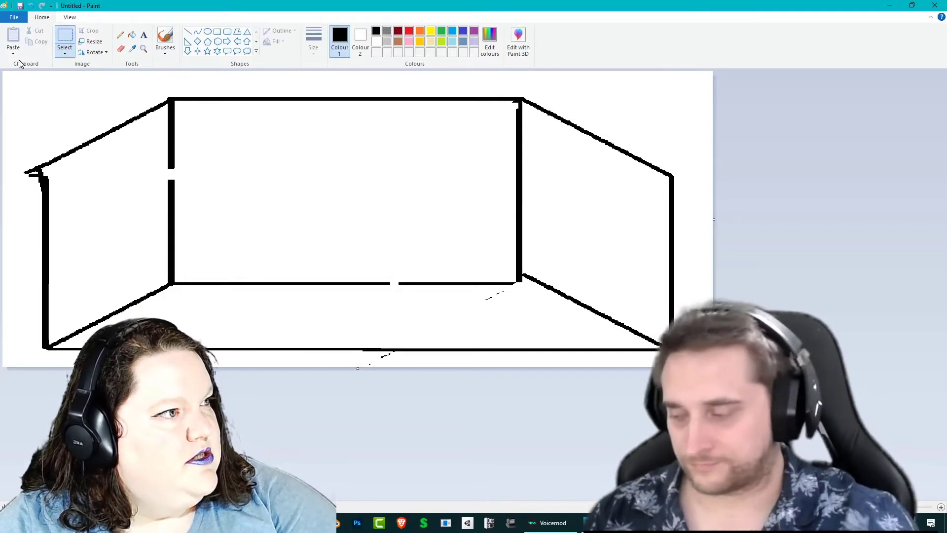
Select the left wall section, narrow it and move it against the canvas's left edge
drag(9, 73, 168, 354)
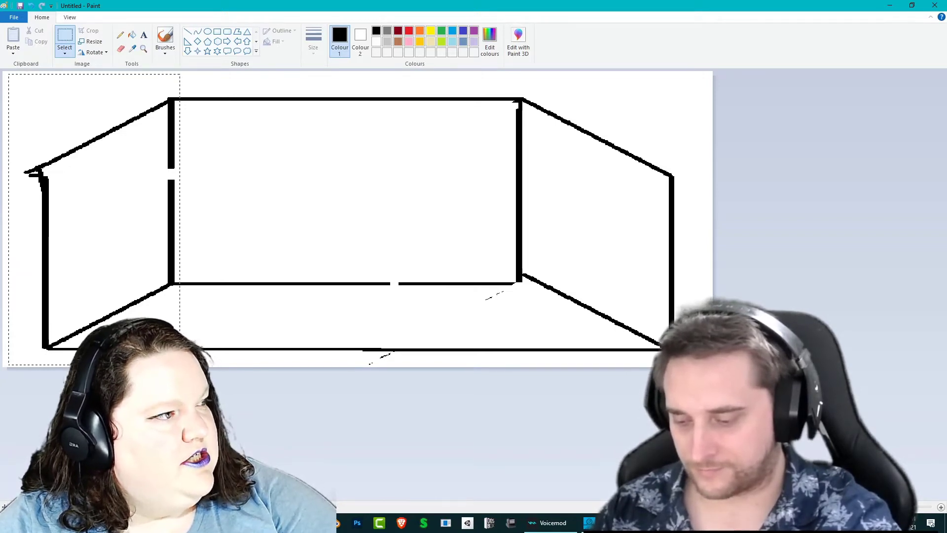
drag(180, 365, 181, 365)
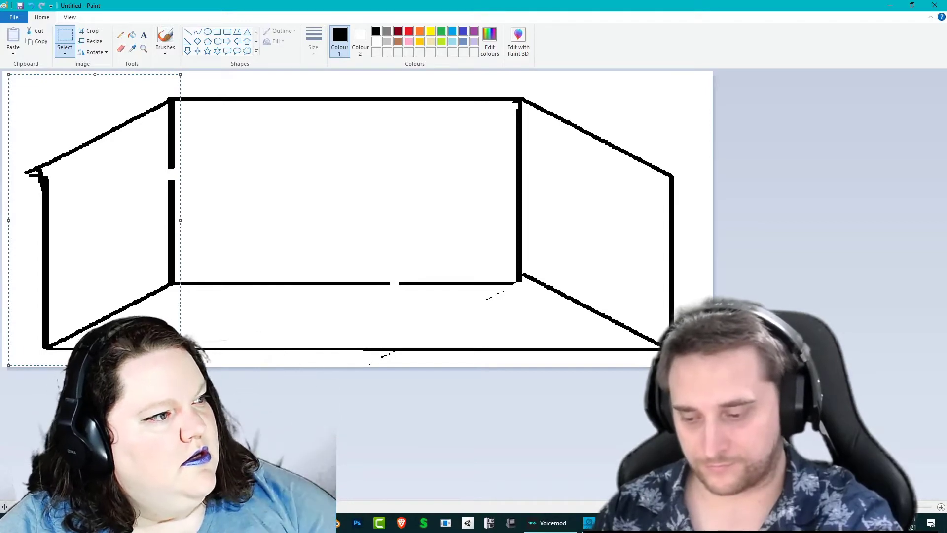
mouse_move(4, 222)
mouse_down()
mouse_move(93, 223)
mouse_move(36, 205)
mouse_move(63, 227)
mouse_move(34, 229)
mouse_move(135, 294)
mouse_move(49, 247)
mouse_move(49, 255)
mouse_move(47, 237)
mouse_move(108, 227)
mouse_move(239, 241)
mouse_move(11, 221)
mouse_move(133, 220)
mouse_move(121, 256)
mouse_move(130, 239)
mouse_move(49, 235)
mouse_move(71, 229)
mouse_move(8, 258)
mouse_move(2, 243)
mouse_move(20, 232)
mouse_move(69, 224)
mouse_move(182, 279)
mouse_move(344, 292)
mouse_up()
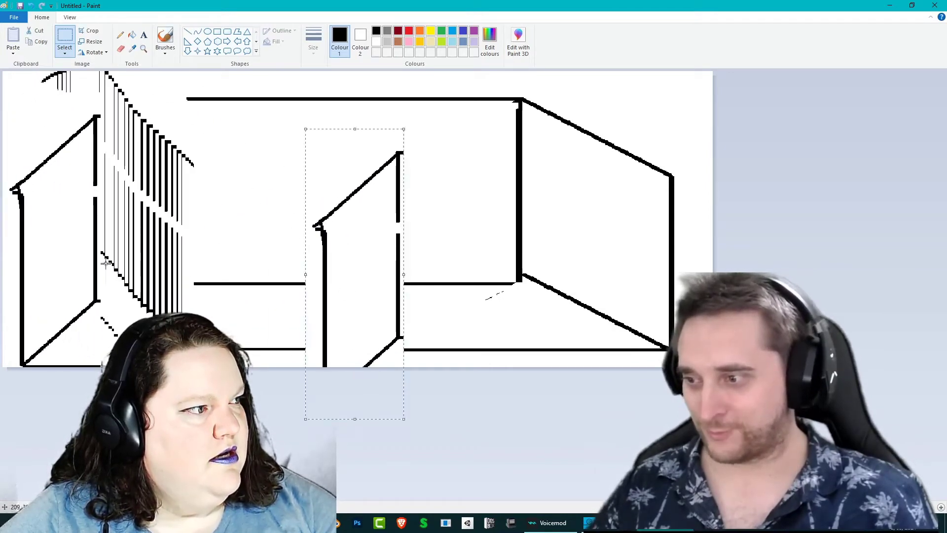
click(75, 257)
key(ctrl+z)
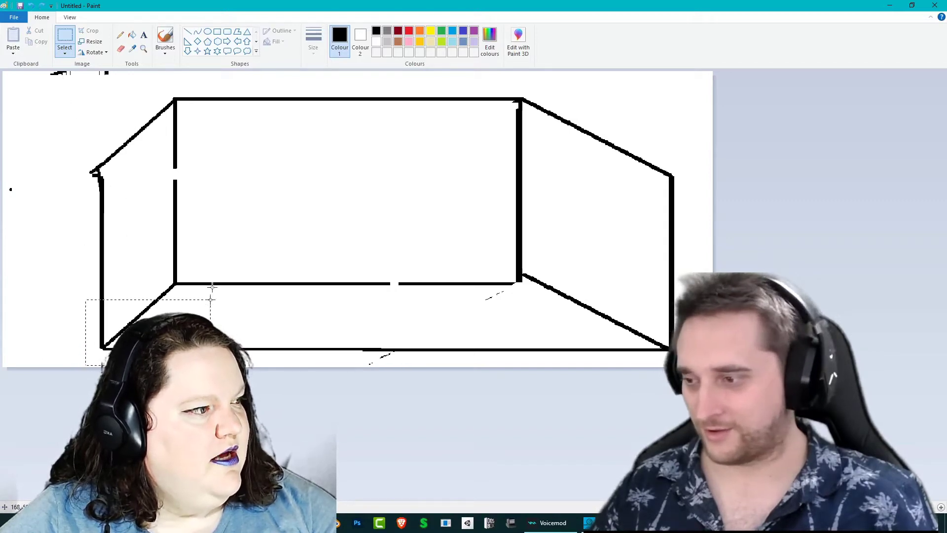
drag(212, 287, 206, 133)
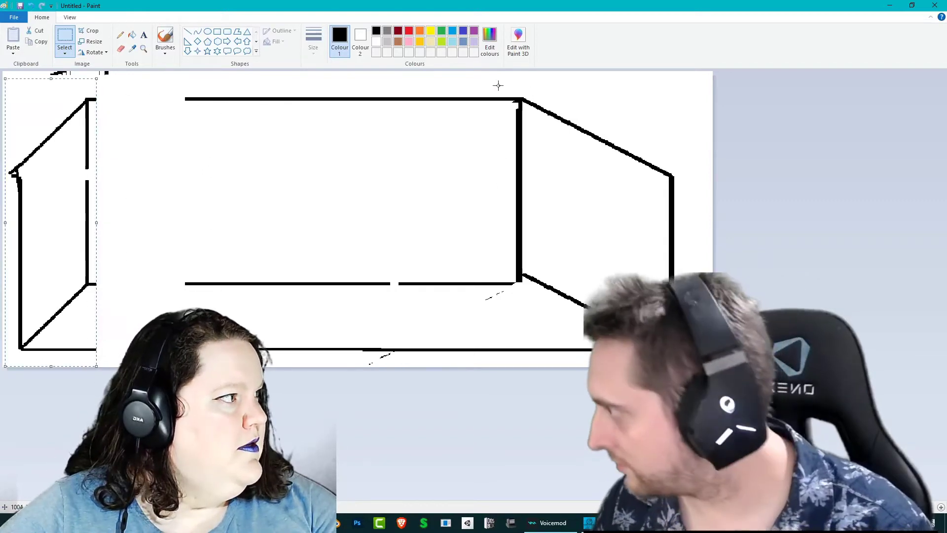
drag(498, 85, 684, 366)
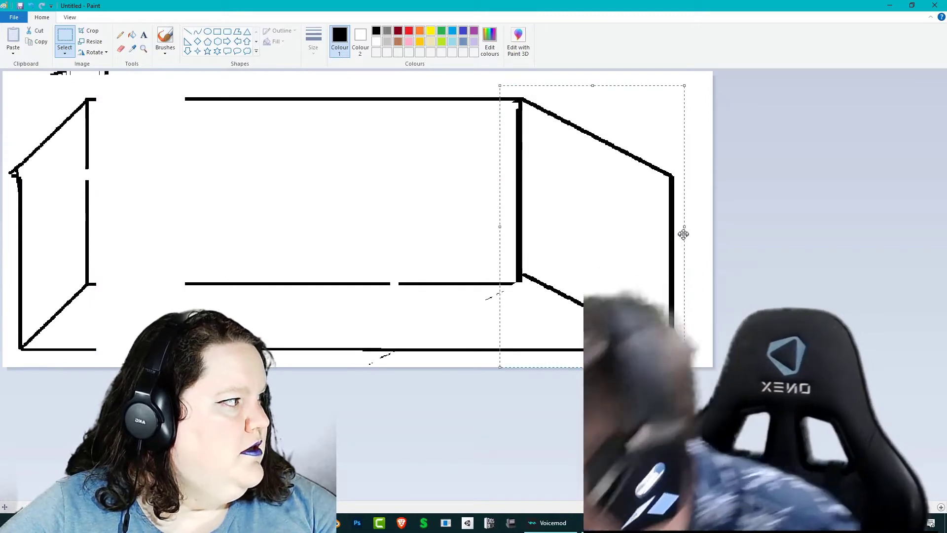
drag(684, 227, 580, 237)
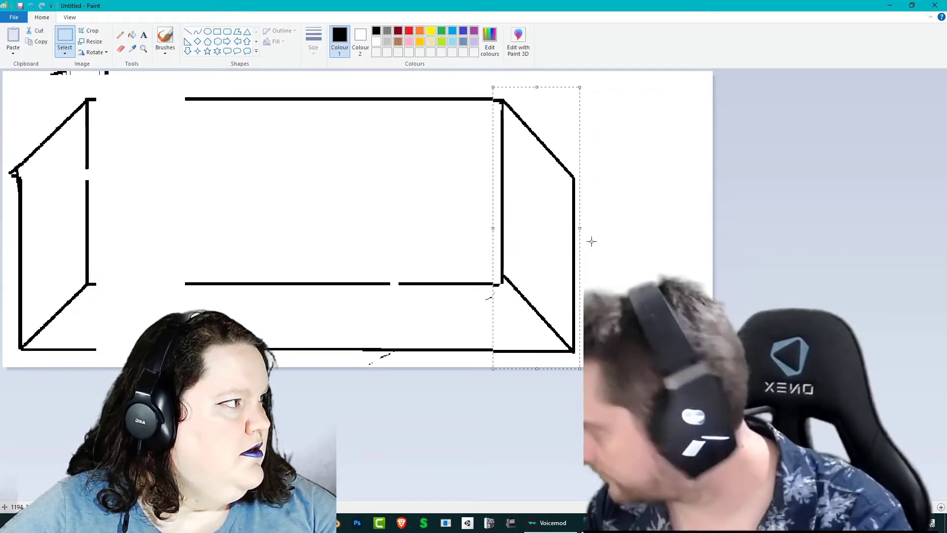
key(ctrl+z)
drag(506, 86, 677, 293)
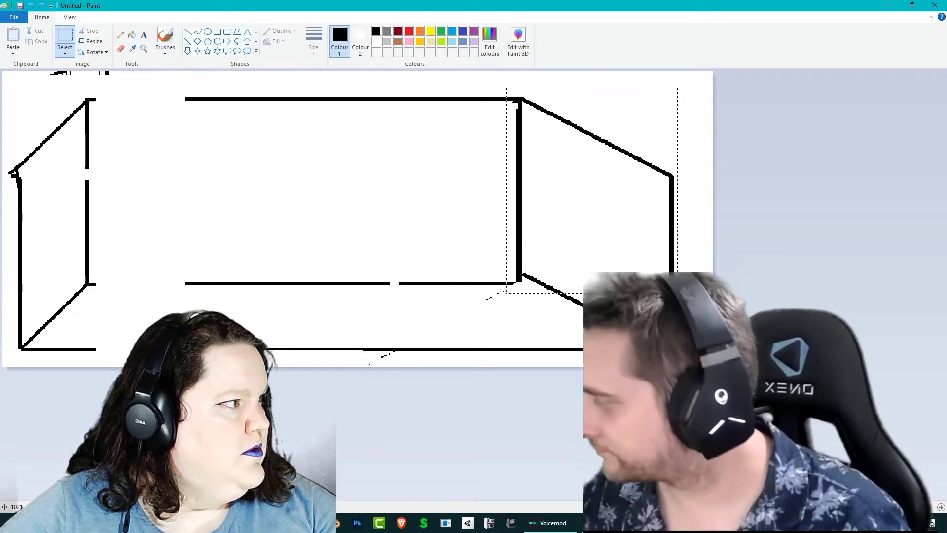
drag(690, 361, 690, 360)
drag(691, 225, 627, 231)
key(ctrl+z)
Select the right wall section, narrow it and move it against the canvas's right edge
drag(500, 80, 708, 366)
drag(708, 224, 600, 230)
drag(565, 231, 684, 232)
Draw straight lines joining the left wall to the back wall's top and bottom edges and to the front floor edge
click(187, 31)
drag(88, 99, 202, 99)
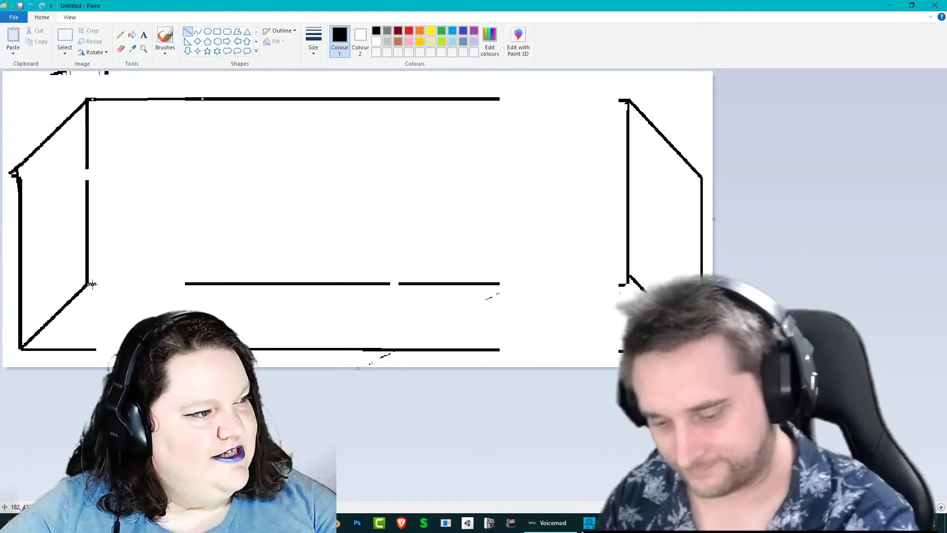
drag(89, 284, 197, 284)
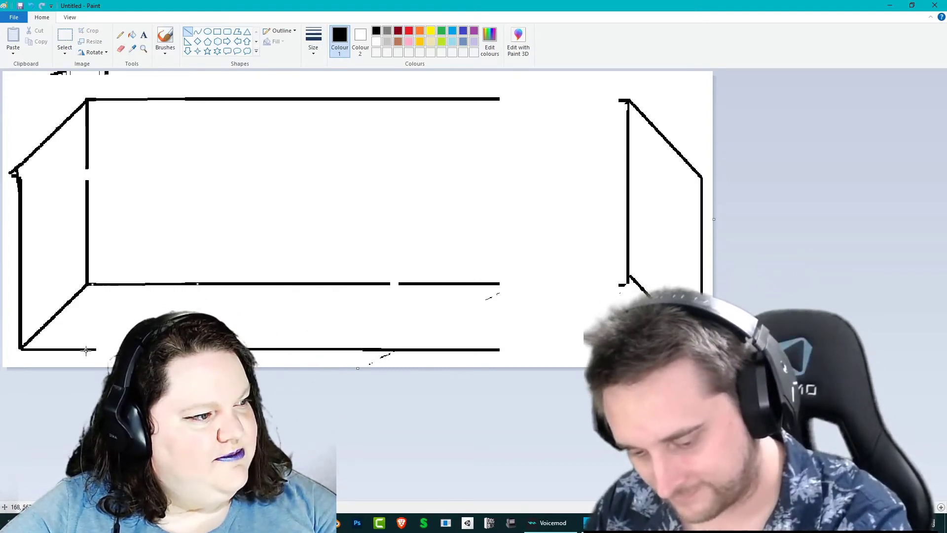
drag(91, 350, 199, 352)
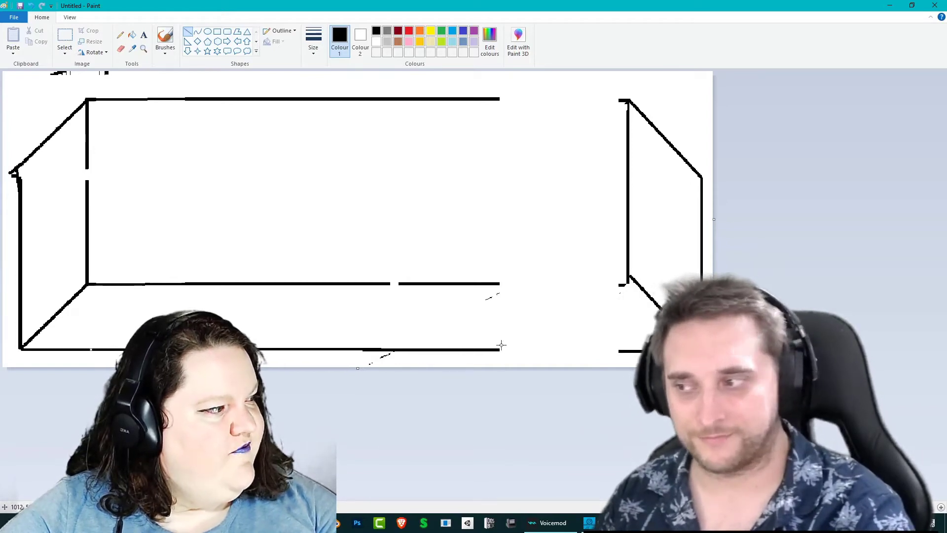
Extend the front floor edge and the back wall's edges to the right wall, and close the gaps in the back wall's bottom and left edges
drag(496, 349, 636, 350)
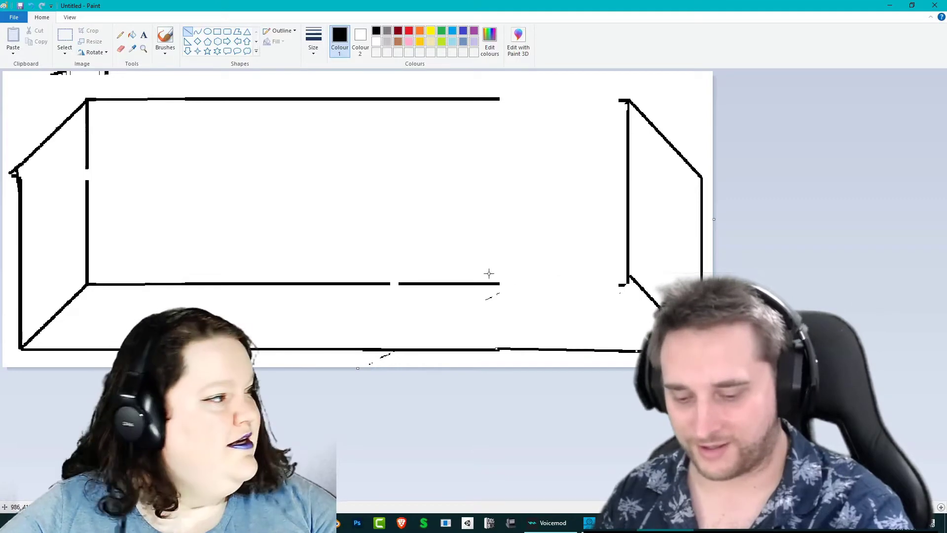
drag(386, 283, 417, 284)
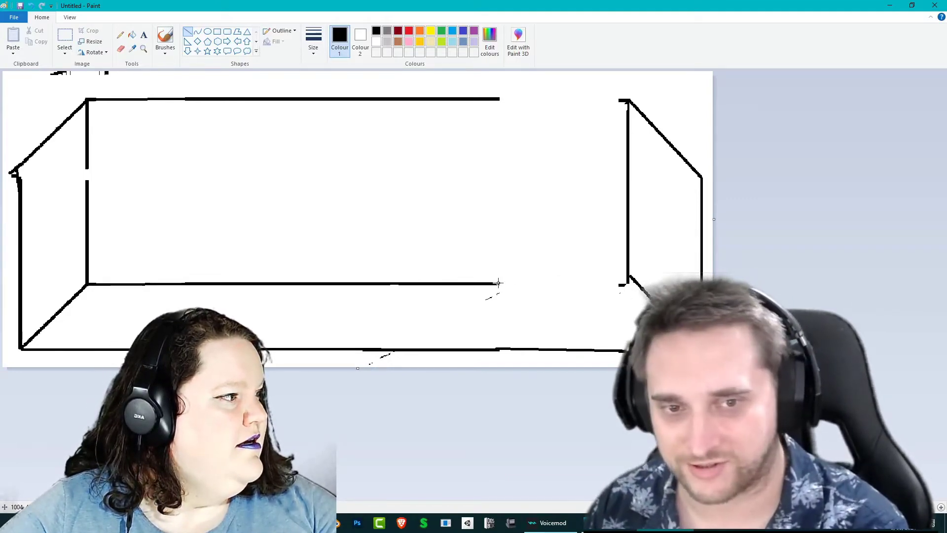
drag(498, 283, 626, 282)
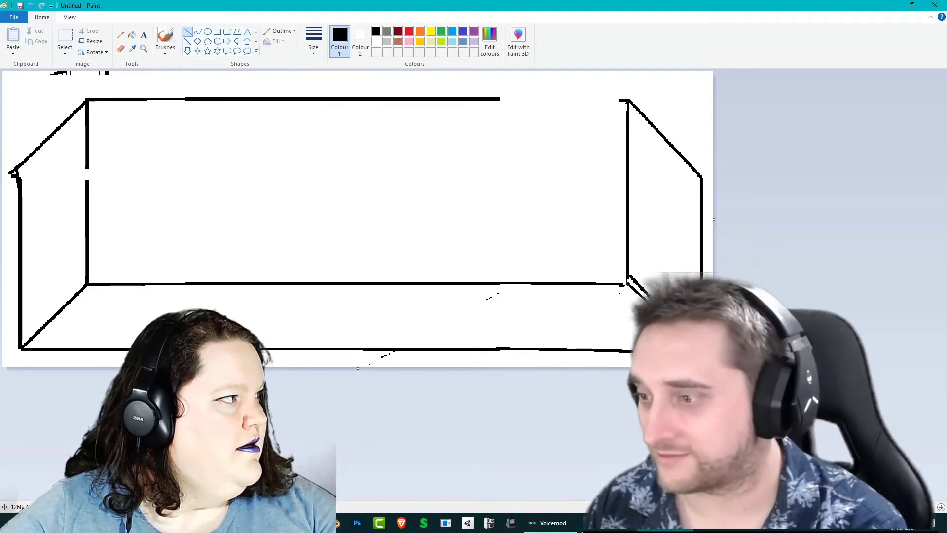
drag(498, 99, 628, 101)
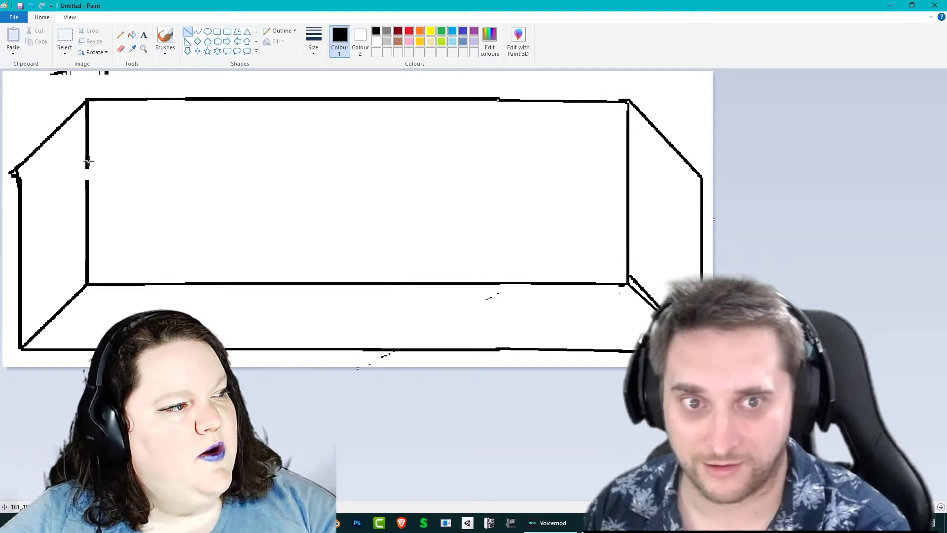
drag(87, 163, 87, 188)
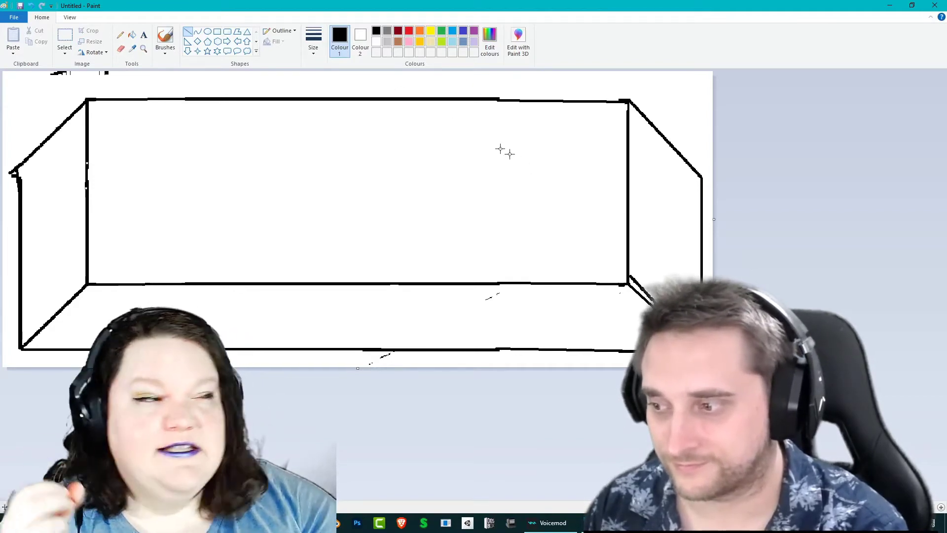
Select the completed room outline and stretch it on all four sides so it reaches the canvas edges
click(65, 36)
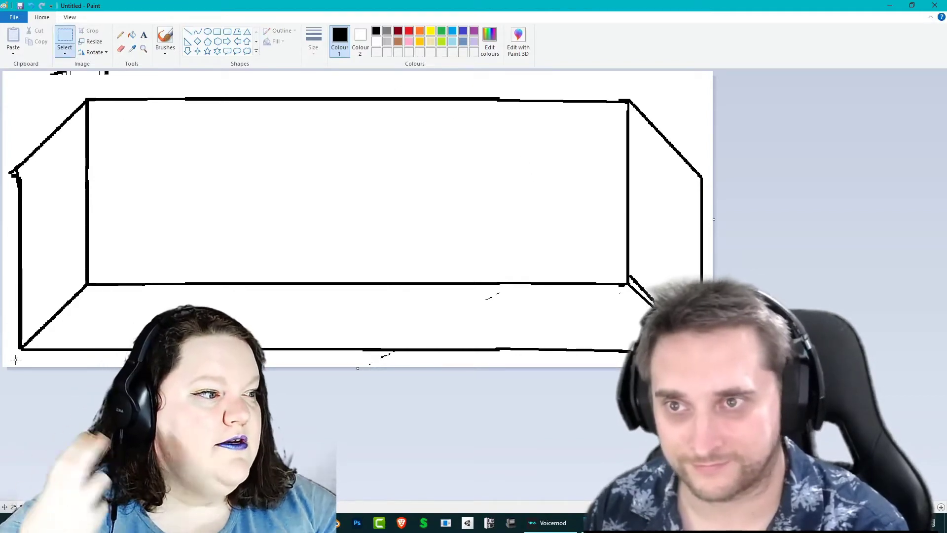
drag(9, 364, 755, 80)
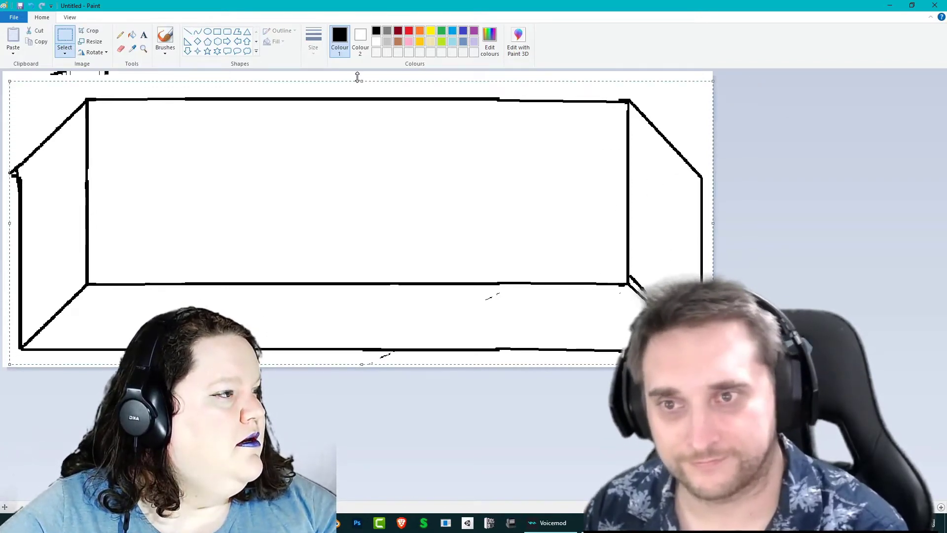
drag(361, 81, 364, 64)
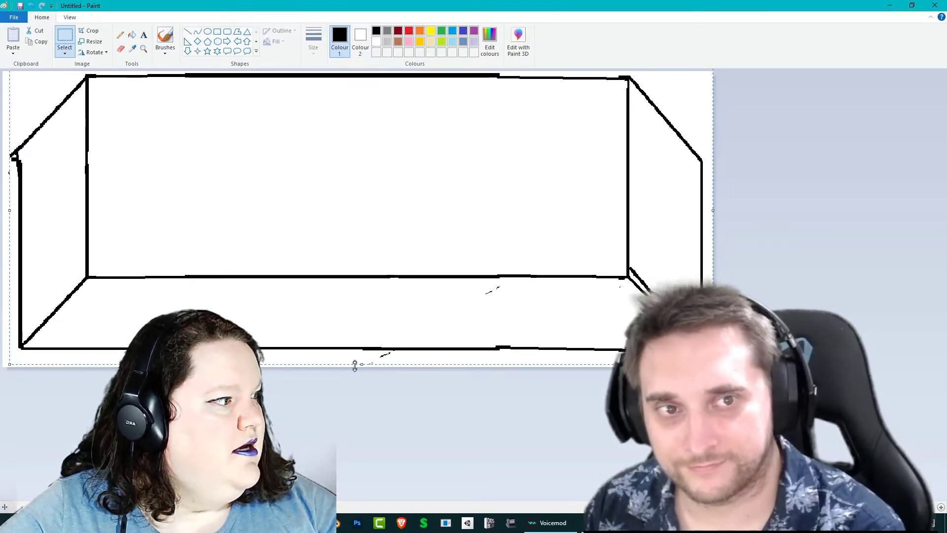
drag(363, 367, 360, 378)
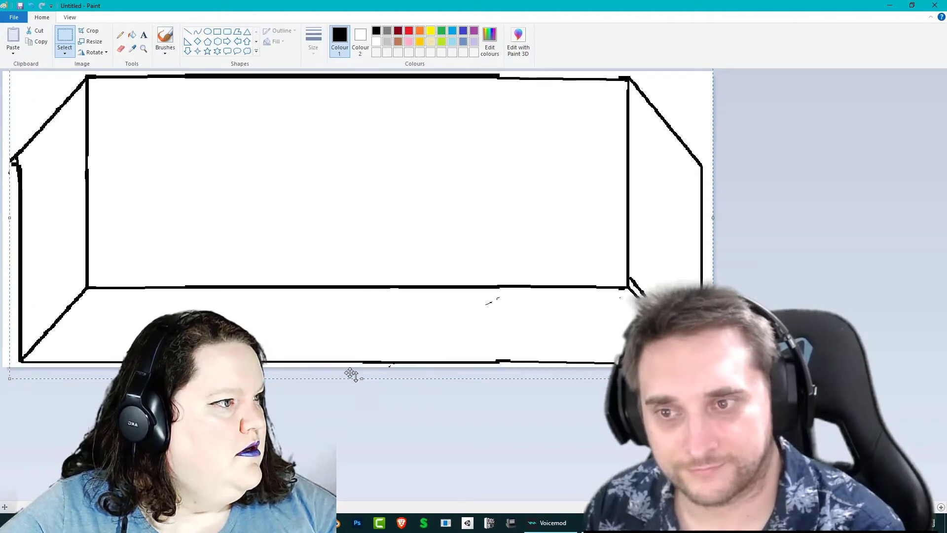
drag(9, 218, 0, 226)
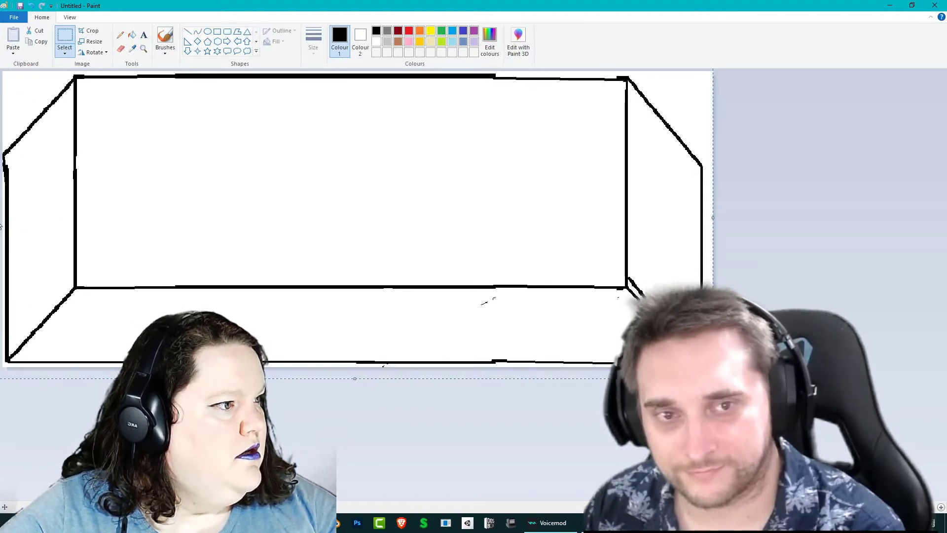
drag(716, 217, 724, 217)
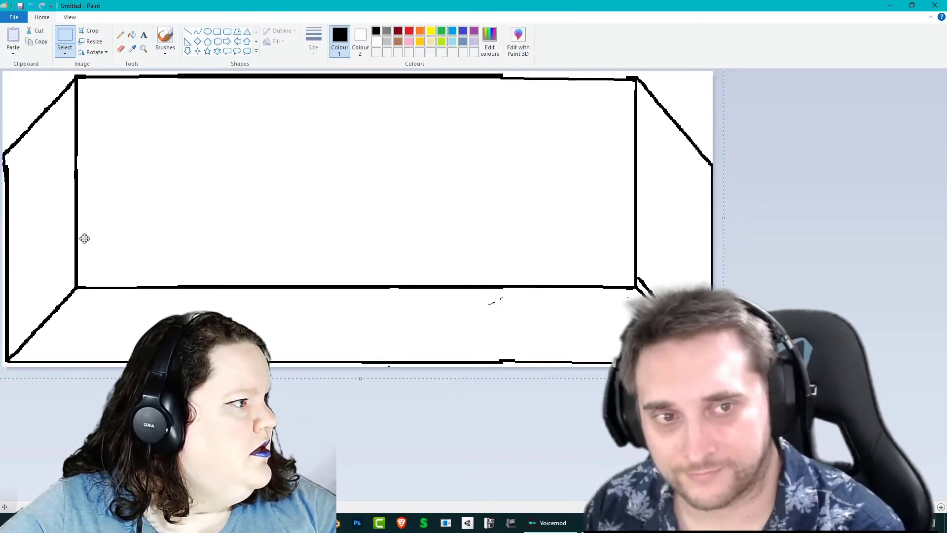
drag(133, 239, 132, 238)
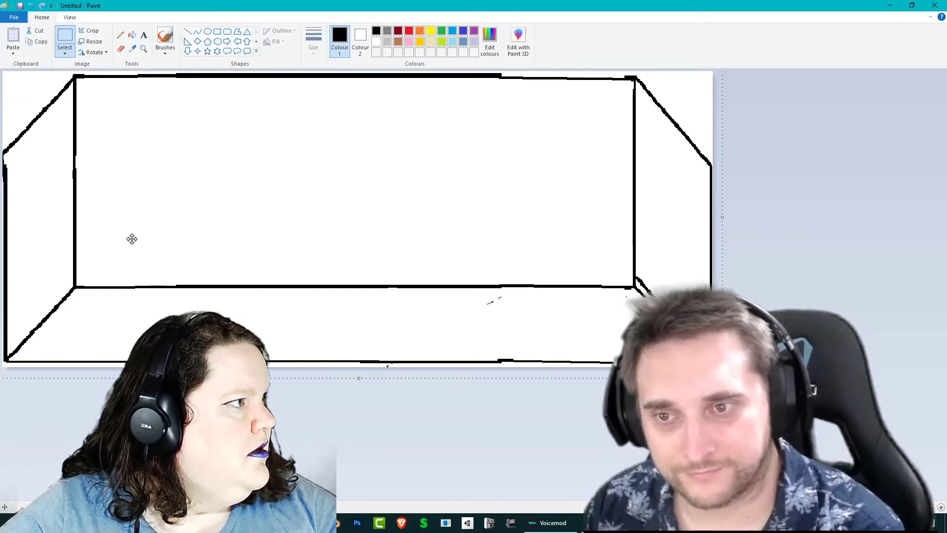
click(337, 426)
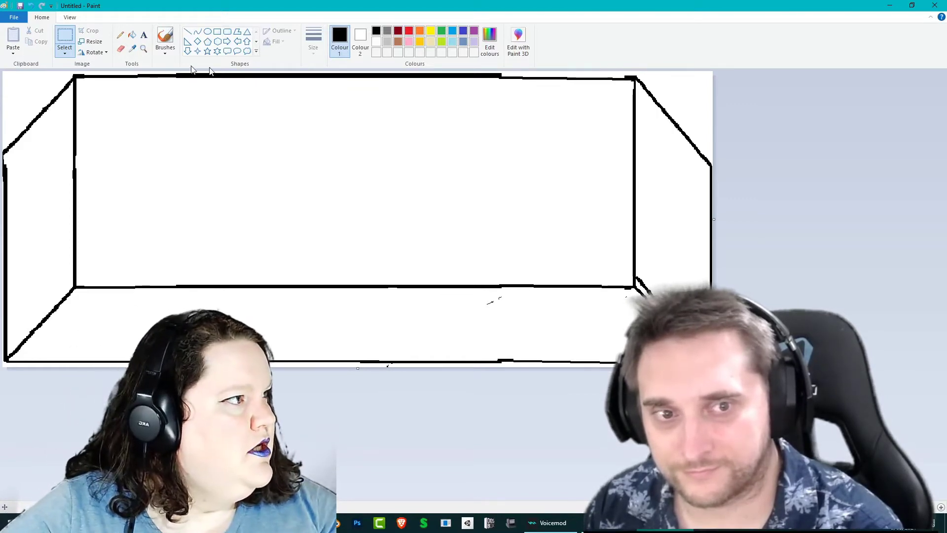
click(119, 35)
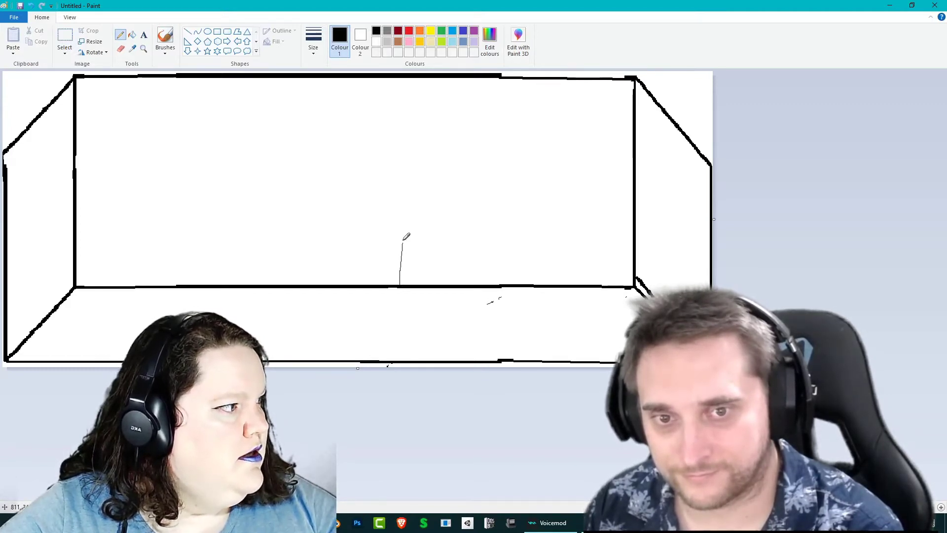
drag(403, 241, 403, 203)
key(ctrl+z)
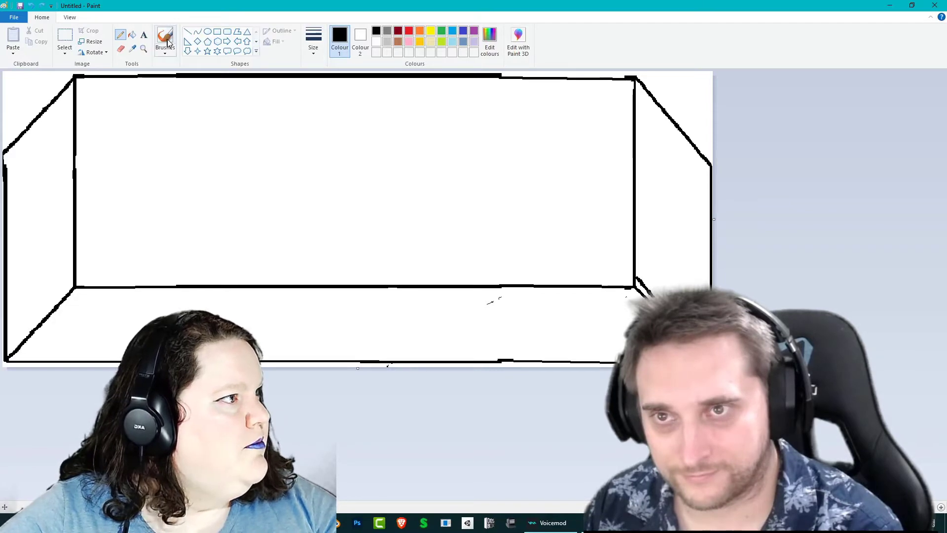
Draw a tall upright black rectangle as a door on the back wall, standing on the wall's bottom edge
click(187, 31)
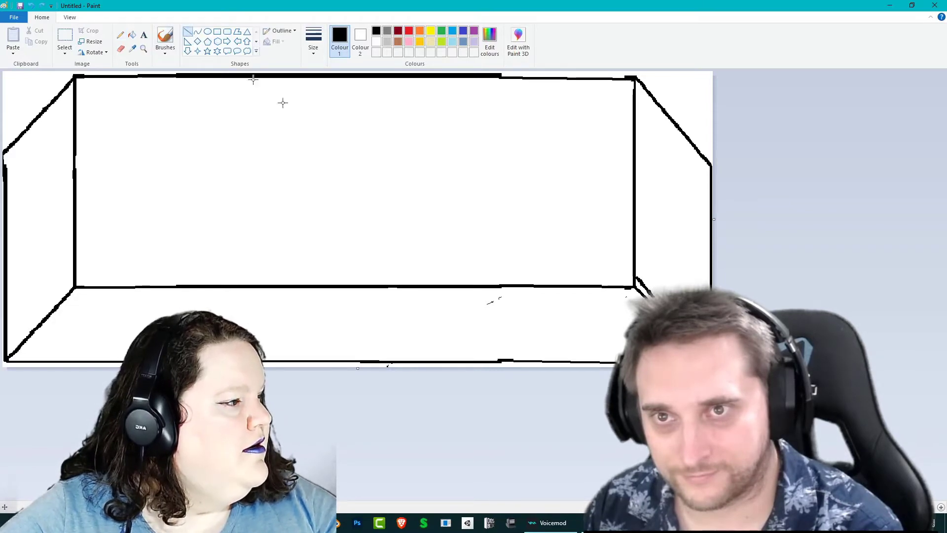
click(217, 31)
drag(384, 286, 456, 132)
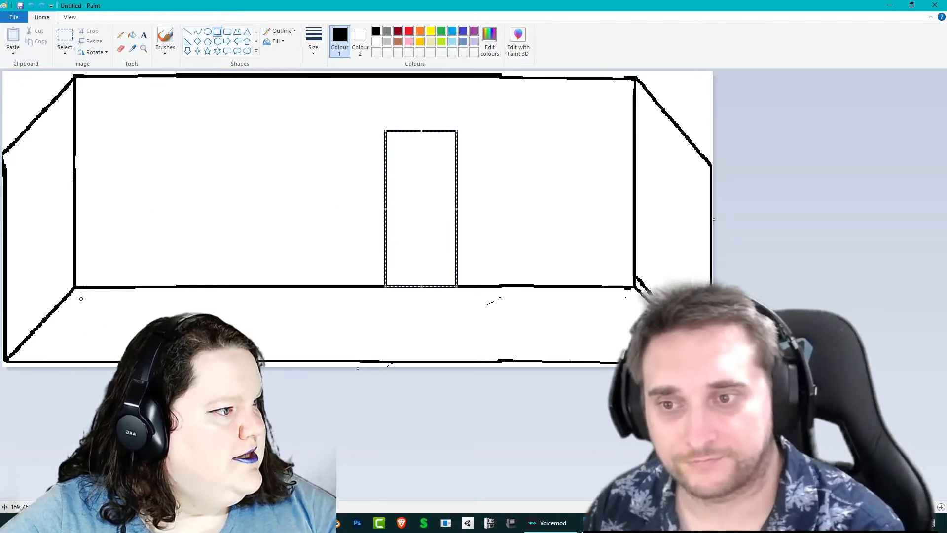
Draw the L-shaped counter's base lines on the floor near the left wall, raise verticals from its back corners and join their tops
drag(82, 298, 172, 307)
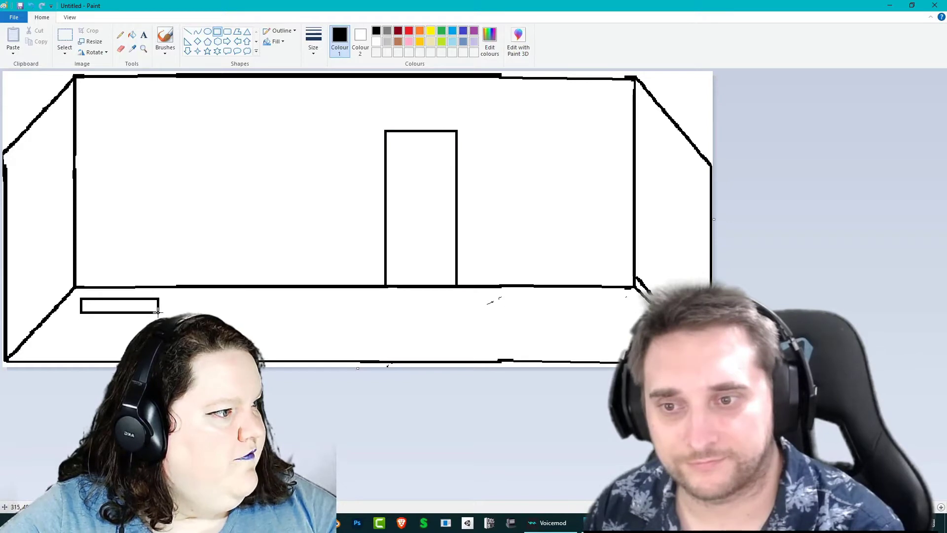
key(ctrl+z)
click(187, 31)
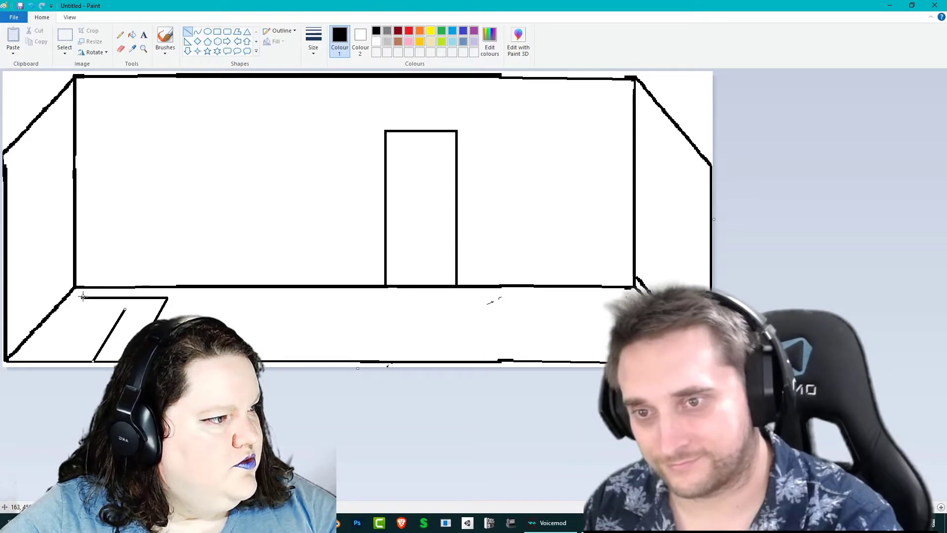
mouse_move(83, 296)
mouse_down()
mouse_move(68, 311)
mouse_move(77, 217)
mouse_move(105, 228)
mouse_move(82, 217)
mouse_up()
drag(167, 297, 166, 217)
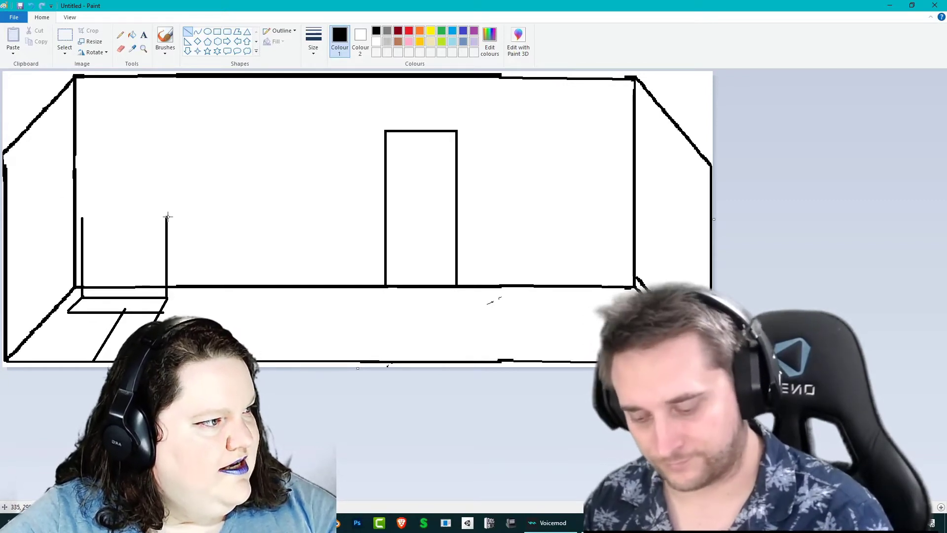
drag(81, 218, 167, 218)
Raise verticals from the counter's inner and front corners and connect their tops to the back section's upper right corner with slanted lines
mouse_move(124, 310)
mouse_down()
mouse_move(124, 237)
mouse_move(117, 346)
mouse_move(138, 265)
mouse_up()
click(189, 215)
key(ctrl+z)
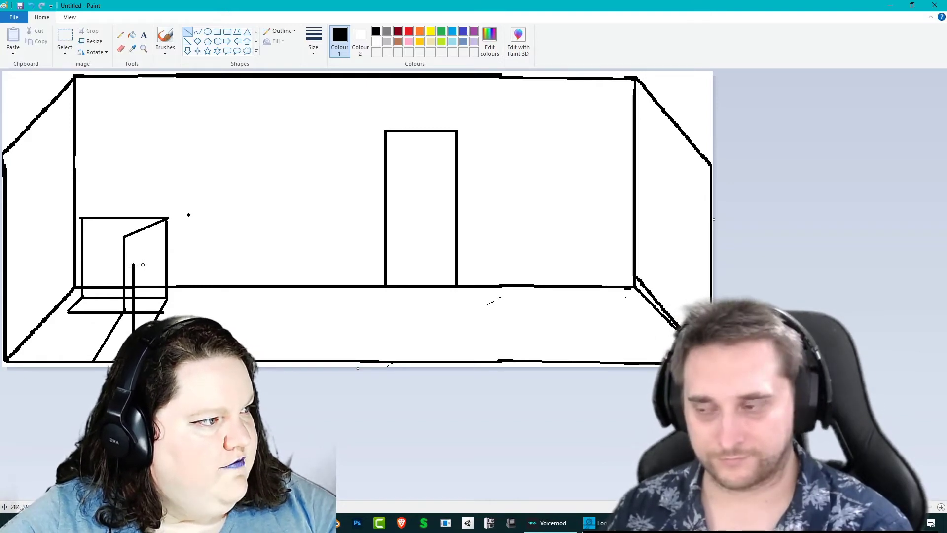
shift+drag(142, 260, 142, 260)
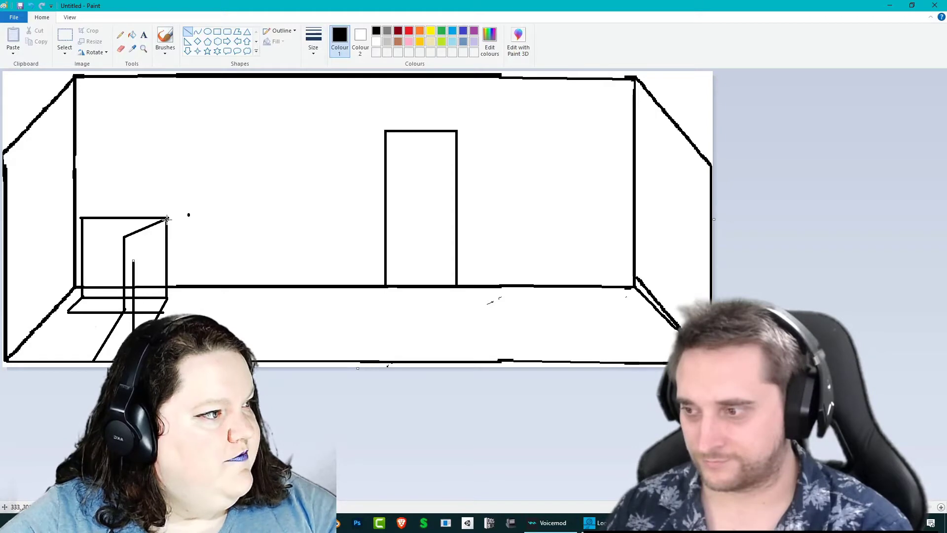
mouse_move(168, 219)
mouse_down()
mouse_move(123, 272)
mouse_move(135, 261)
mouse_up()
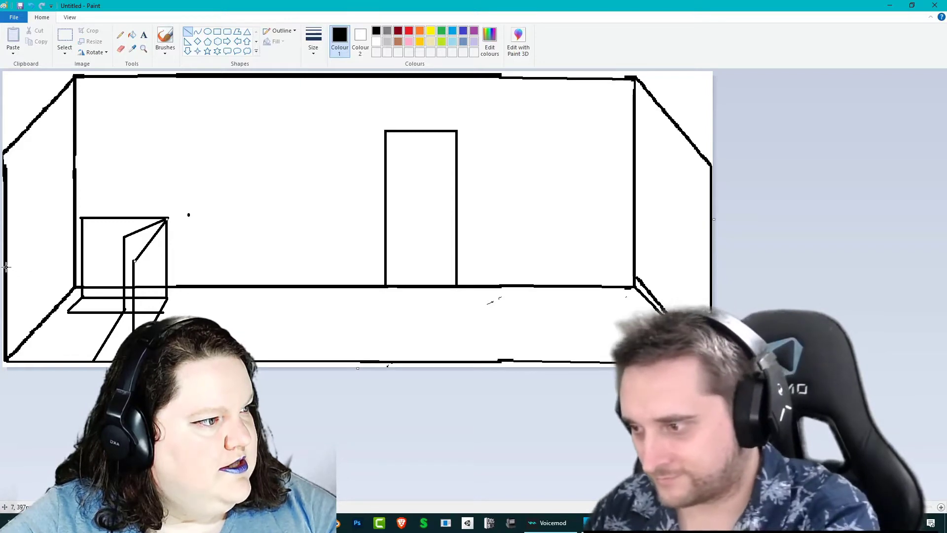
Extend the counter's front top edge to the left wall, slant an inner top edge, and close the back section's left side and top
drag(7, 267, 134, 261)
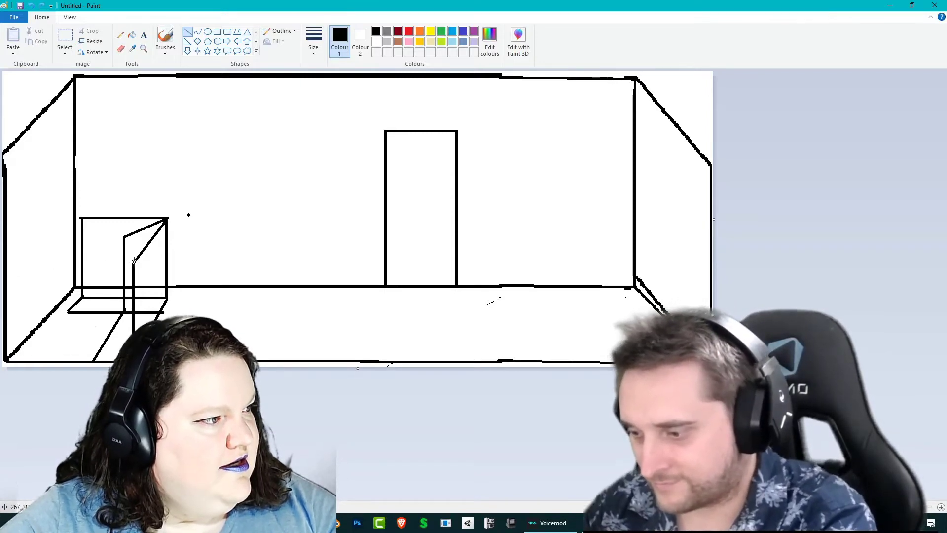
drag(9, 266, 7, 265)
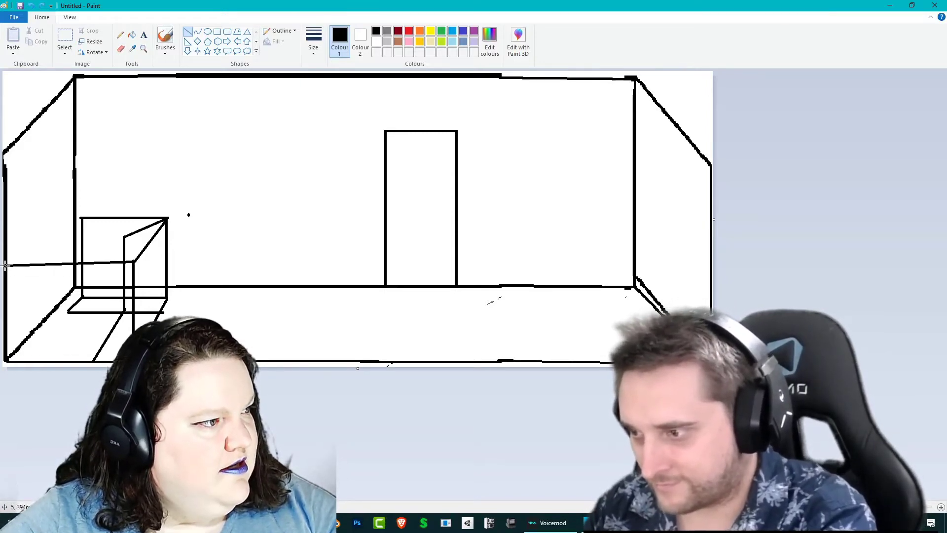
drag(109, 260, 123, 238)
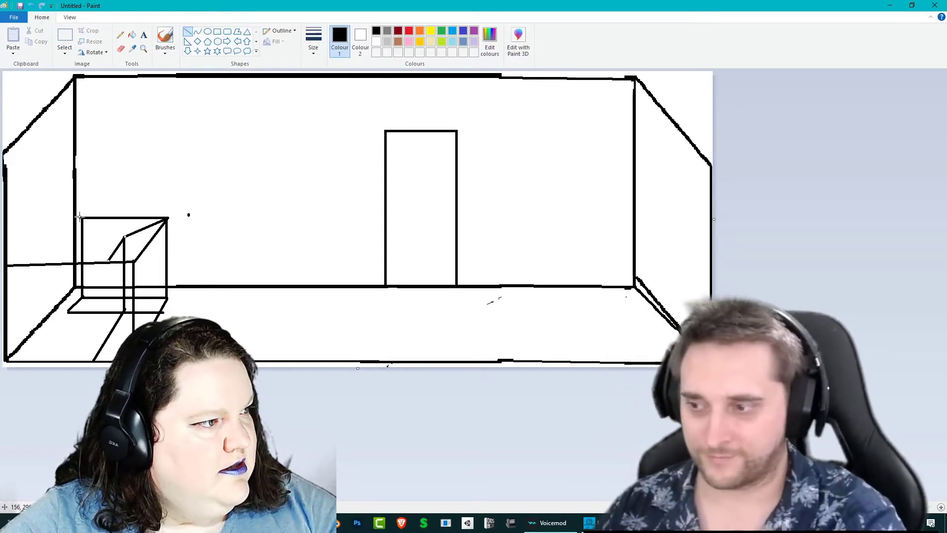
drag(68, 312, 64, 237)
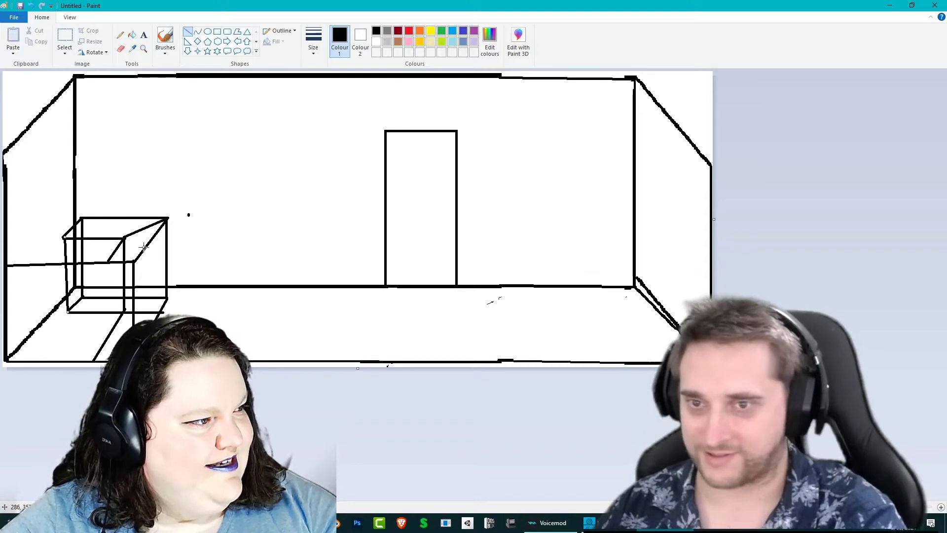
Draw a second black line from the counter's inner top edge to the left wall, just above the front top edge
drag(141, 250, 3, 252)
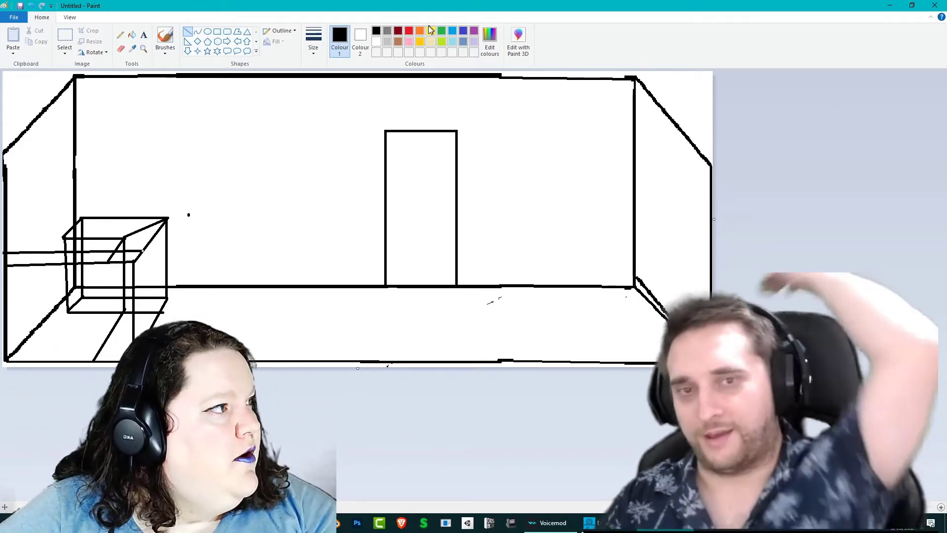
click(409, 31)
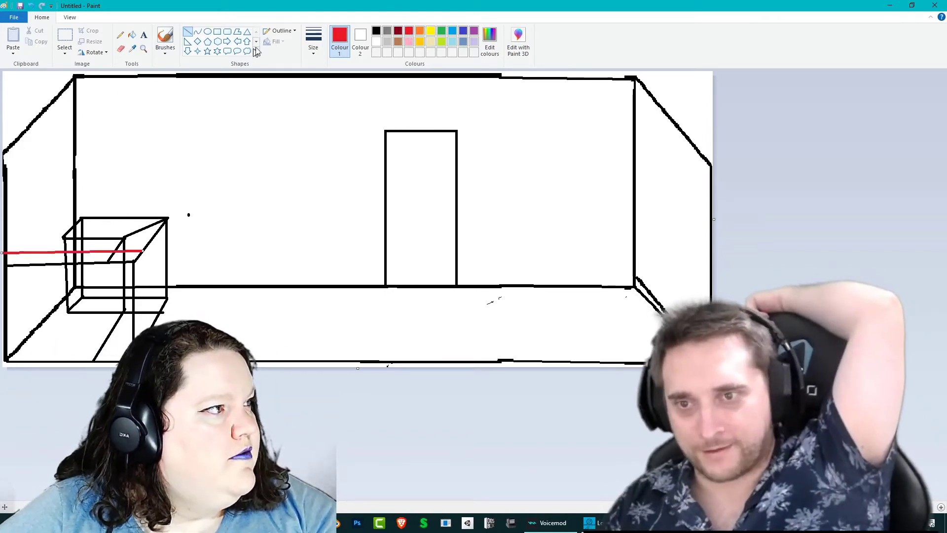
key(ctrl+z)
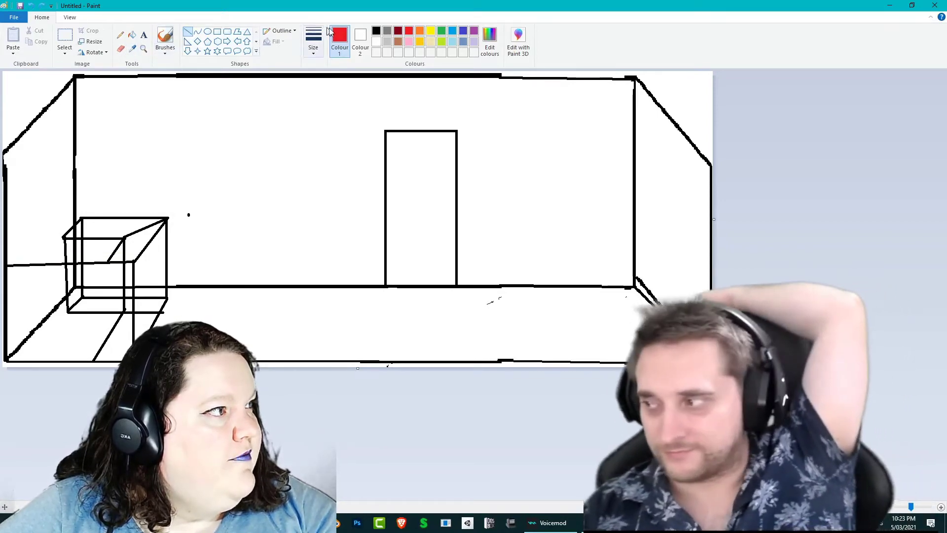
click(378, 32)
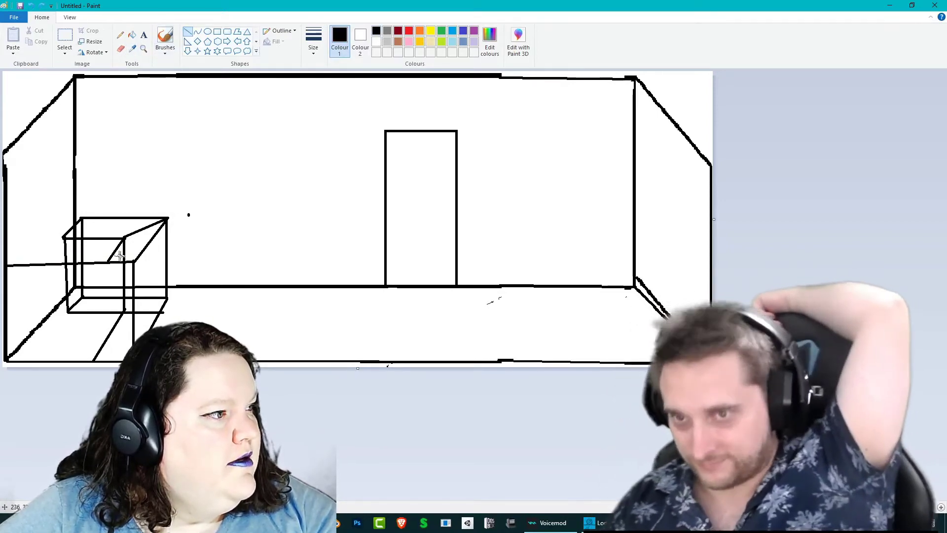
drag(100, 253, 5, 253)
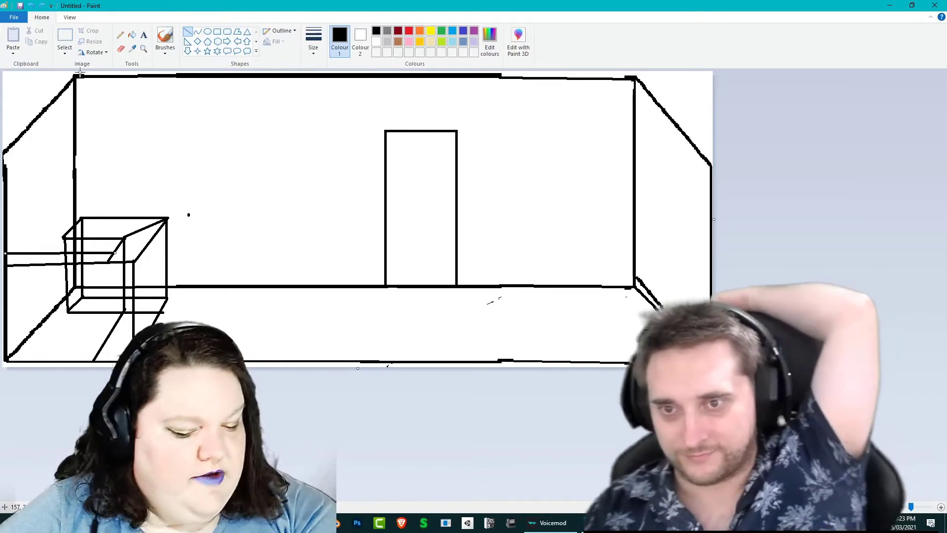
With the basic brush in red at the thickest size, paint a round-topped outline with a zigzag inside it at the counter
click(122, 35)
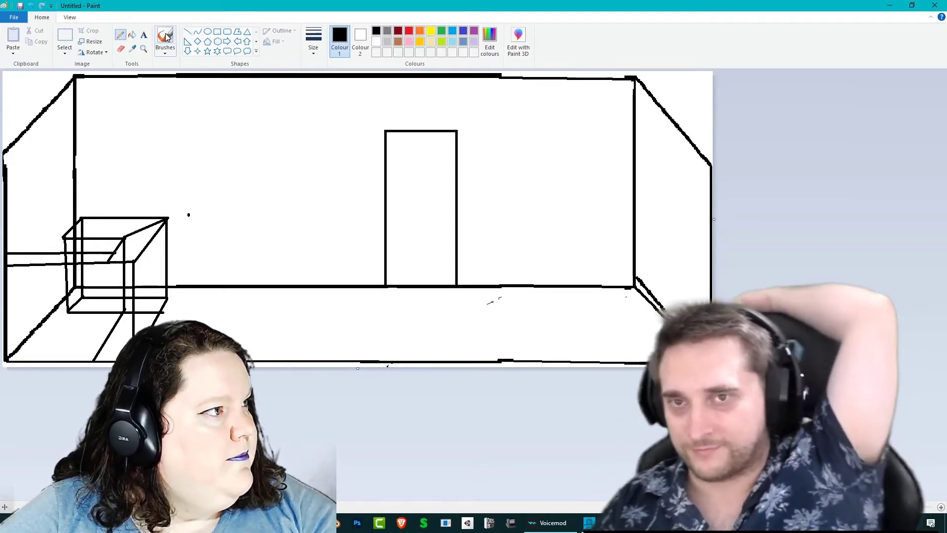
click(166, 37)
click(170, 54)
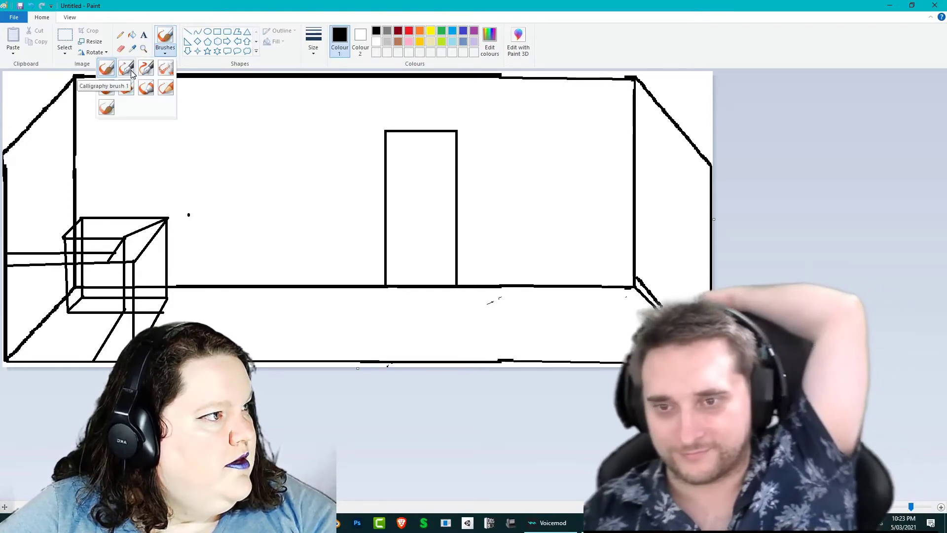
click(111, 65)
drag(142, 131, 239, 180)
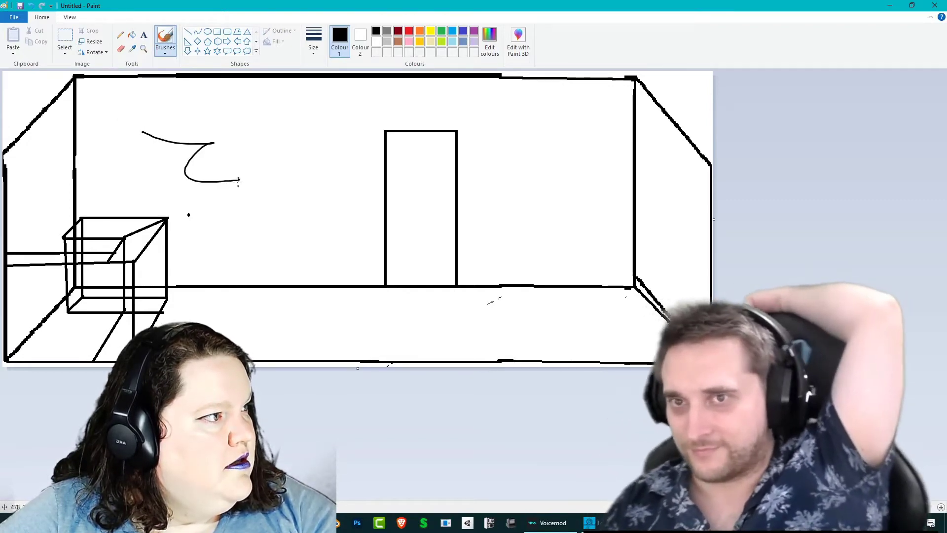
key(ctrl+z)
click(409, 31)
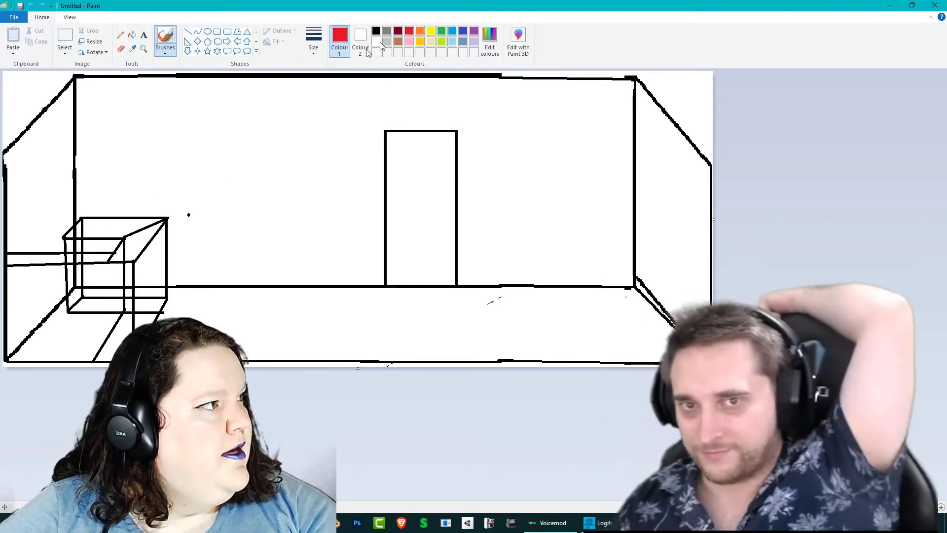
click(313, 40)
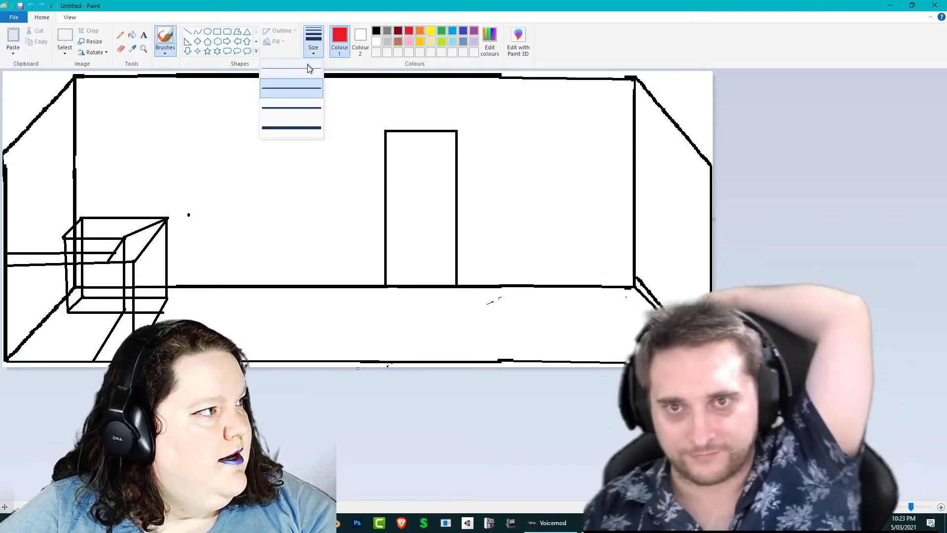
click(286, 130)
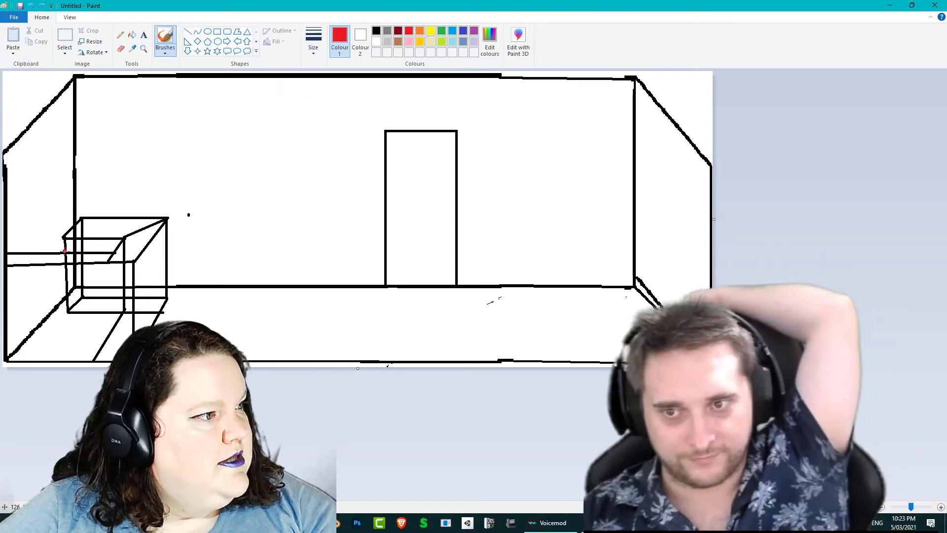
mouse_move(65, 251)
mouse_down()
mouse_move(82, 171)
mouse_move(117, 203)
mouse_move(117, 231)
mouse_move(78, 250)
mouse_move(106, 230)
mouse_move(86, 206)
mouse_move(99, 180)
mouse_up()
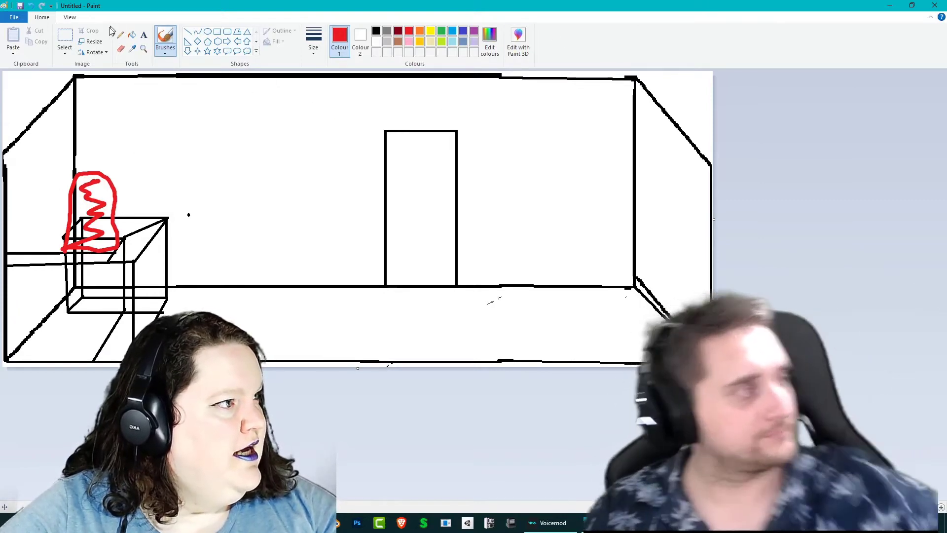
Draw four straight black lines fanning upward and outward from a spot on the floor between the door and the right wall
click(208, 31)
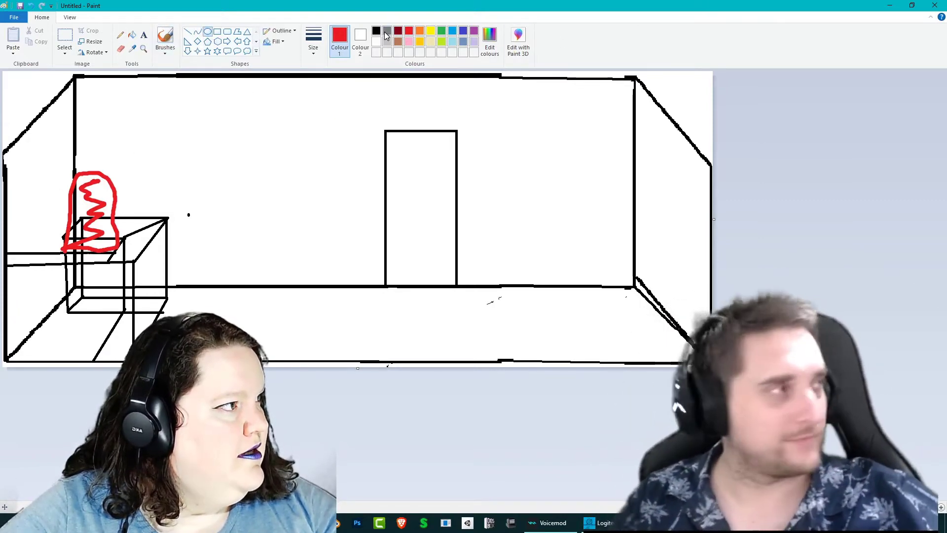
click(376, 32)
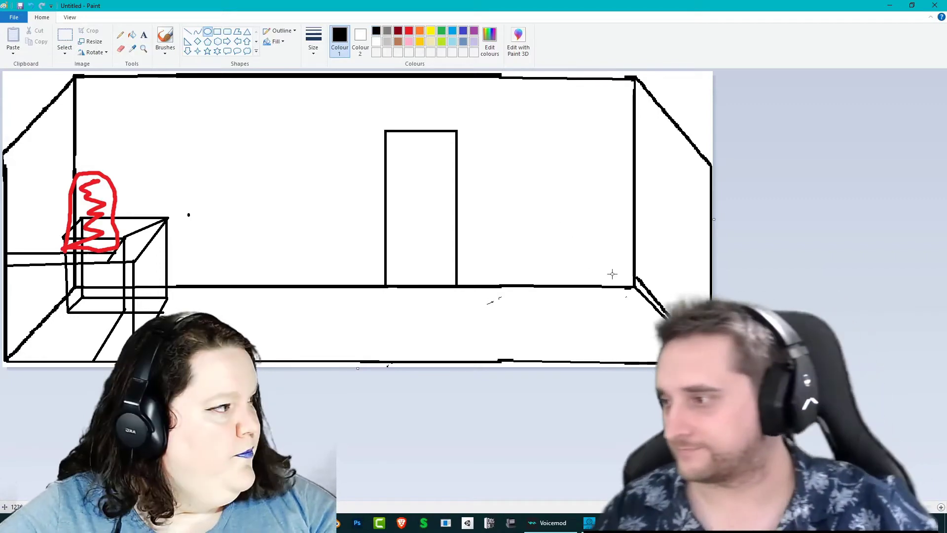
click(188, 33)
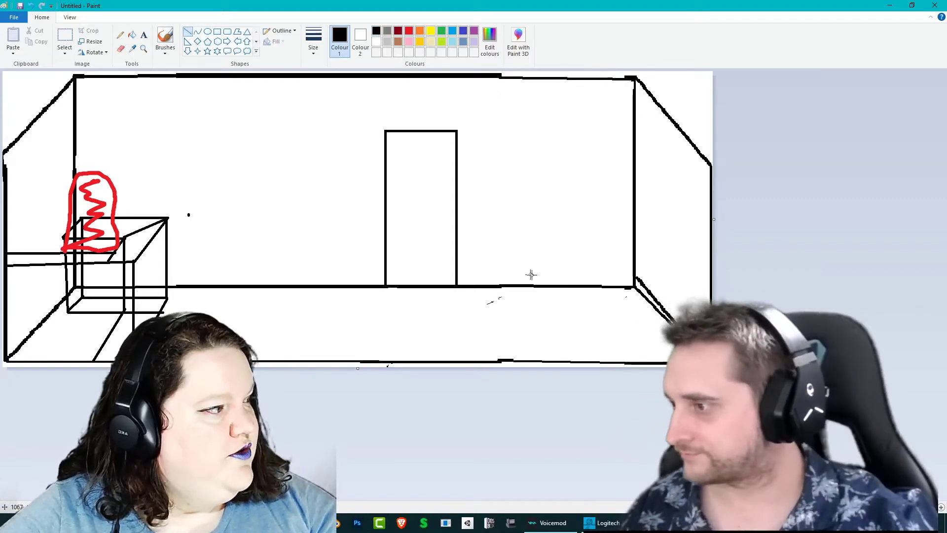
mouse_move(592, 328)
mouse_down()
mouse_move(528, 258)
mouse_move(570, 267)
mouse_up()
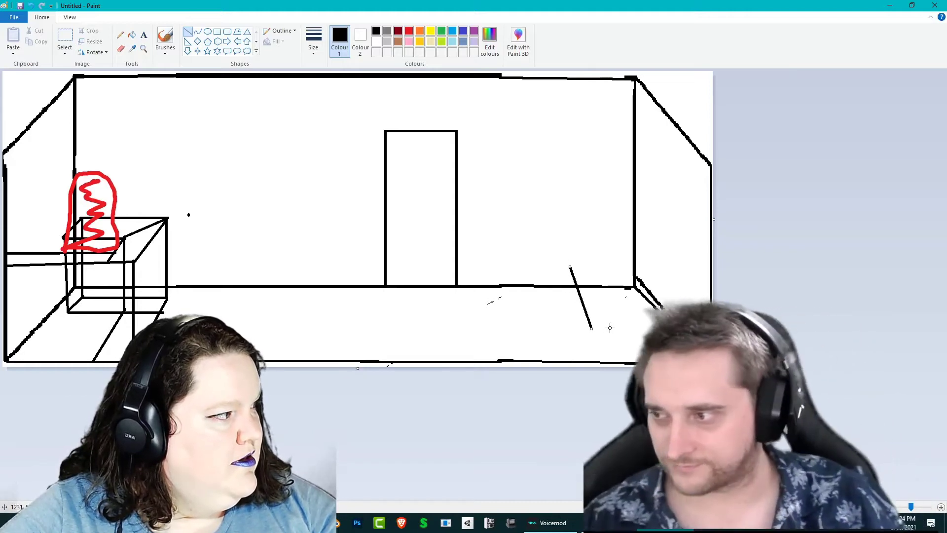
mouse_move(609, 328)
mouse_down()
mouse_move(626, 249)
mouse_move(623, 262)
mouse_up()
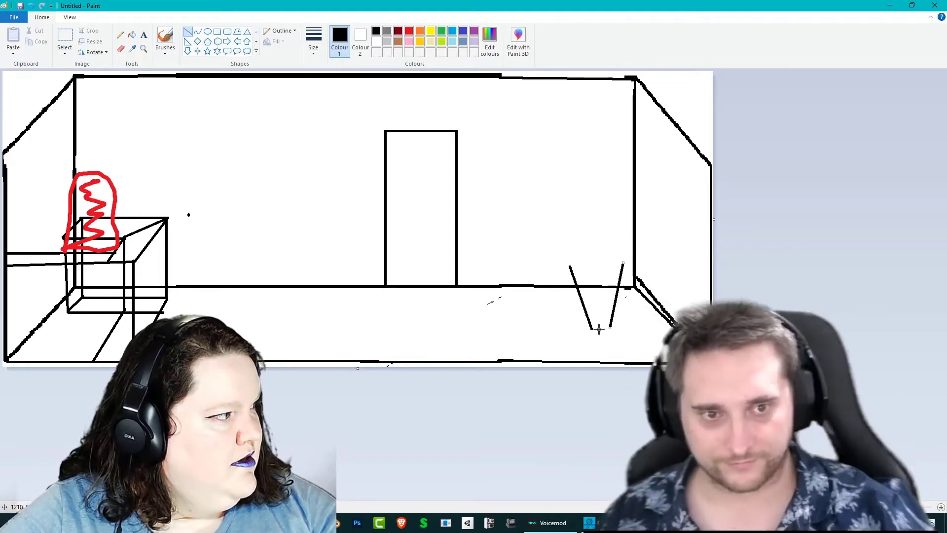
drag(596, 334, 541, 314)
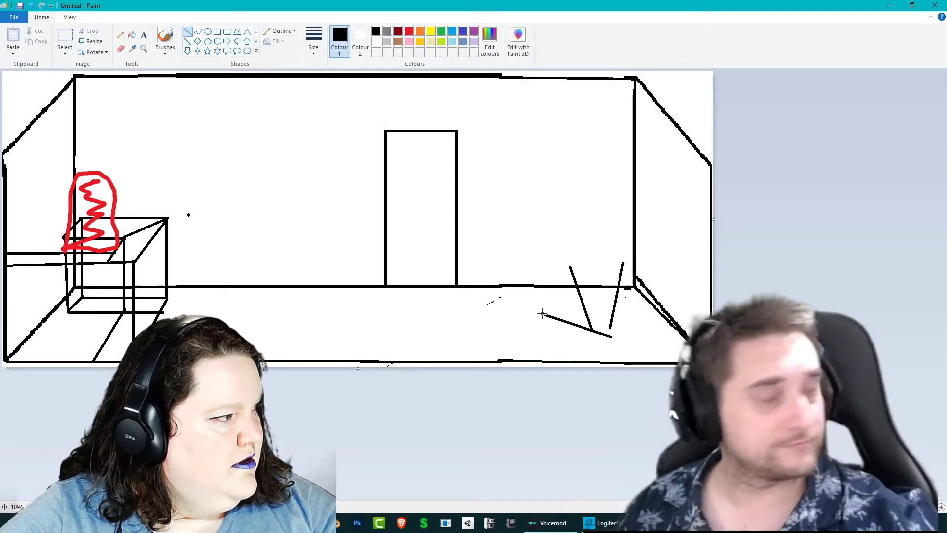
drag(582, 337, 649, 316)
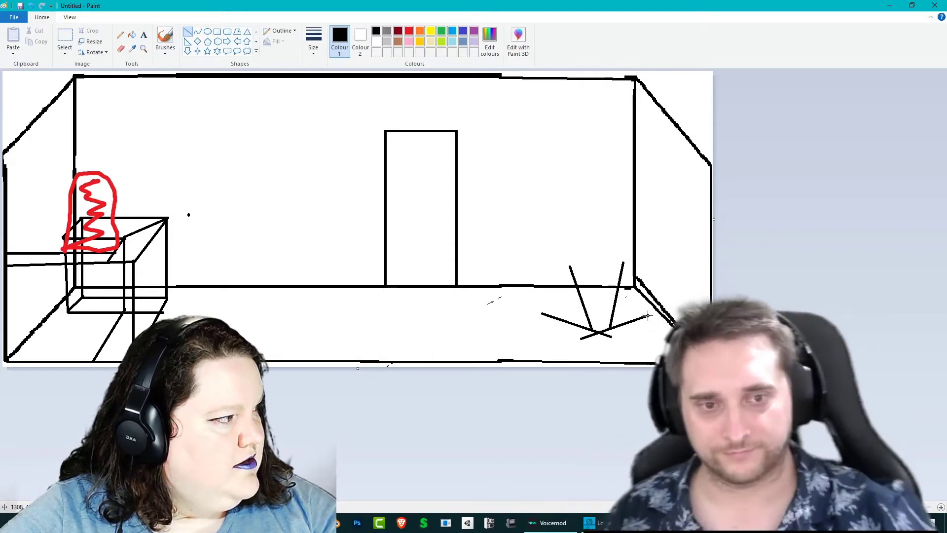
Draw a flat black ellipse on the floor around the meeting point of the four fanned lines
click(207, 32)
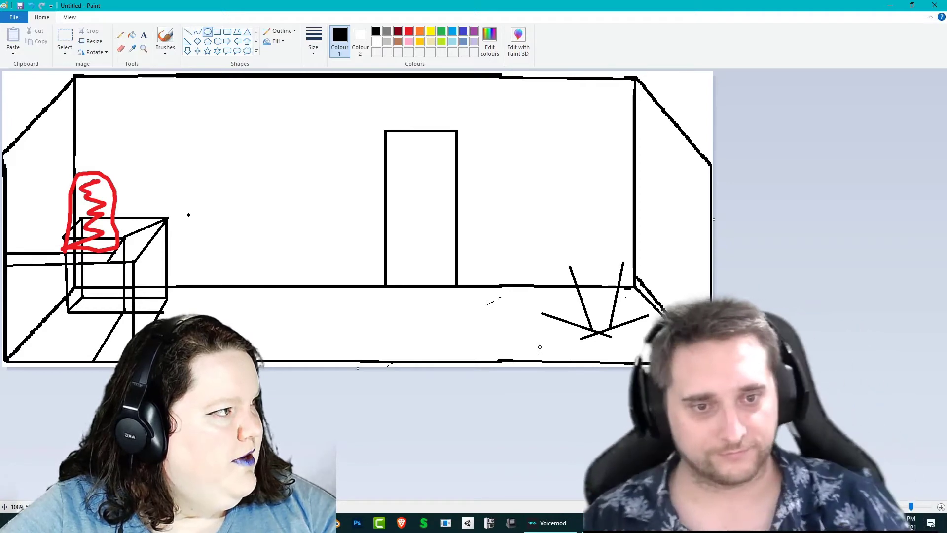
drag(540, 347, 649, 318)
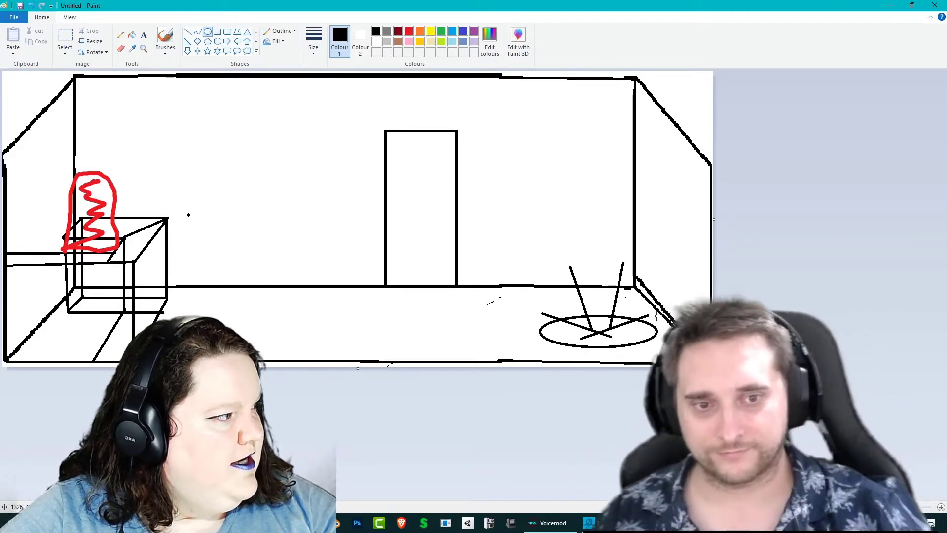
drag(656, 317, 656, 317)
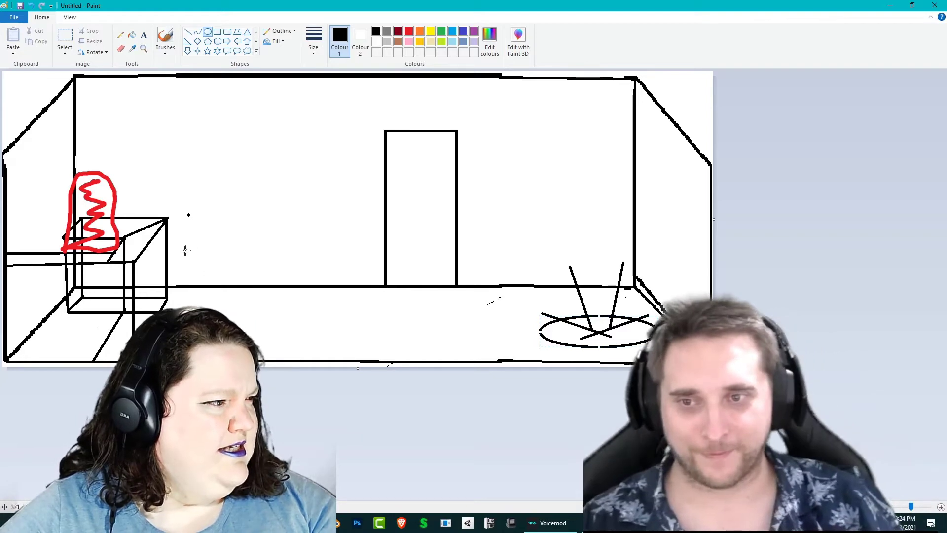
Draw a flat black ellipse between the counter and the door and position it just above the back floor line
drag(176, 279, 281, 247)
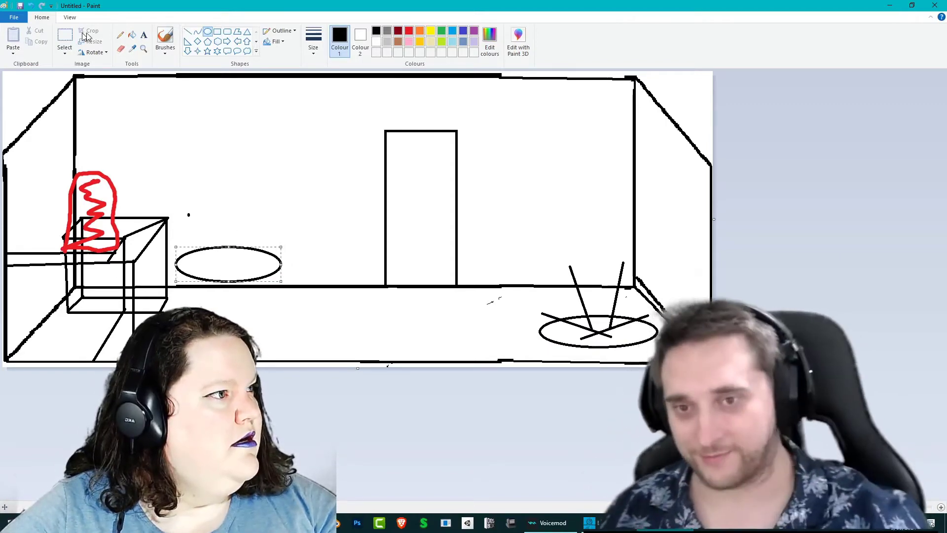
mouse_move(252, 261)
mouse_down()
mouse_move(336, 296)
mouse_move(259, 257)
mouse_up()
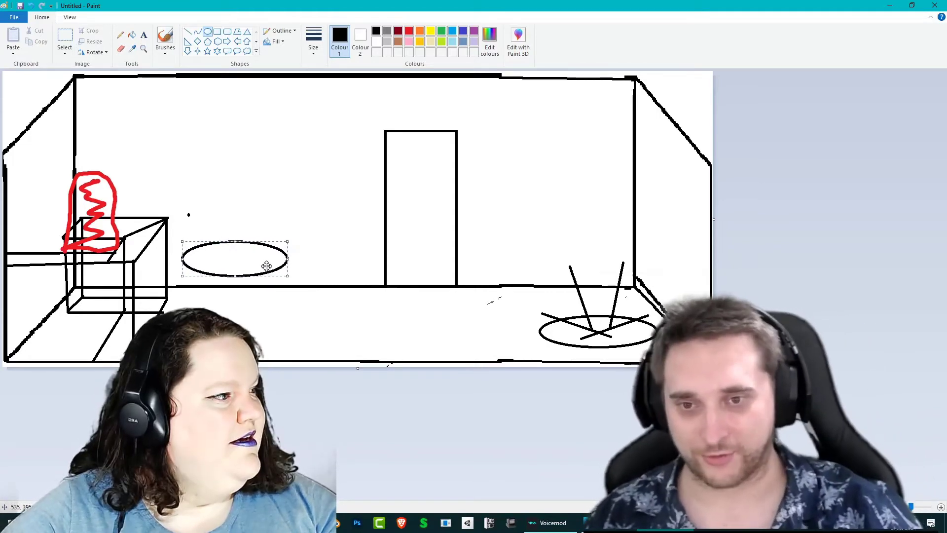
mouse_move(266, 265)
mouse_down()
mouse_move(294, 290)
mouse_move(280, 270)
mouse_move(268, 271)
mouse_up()
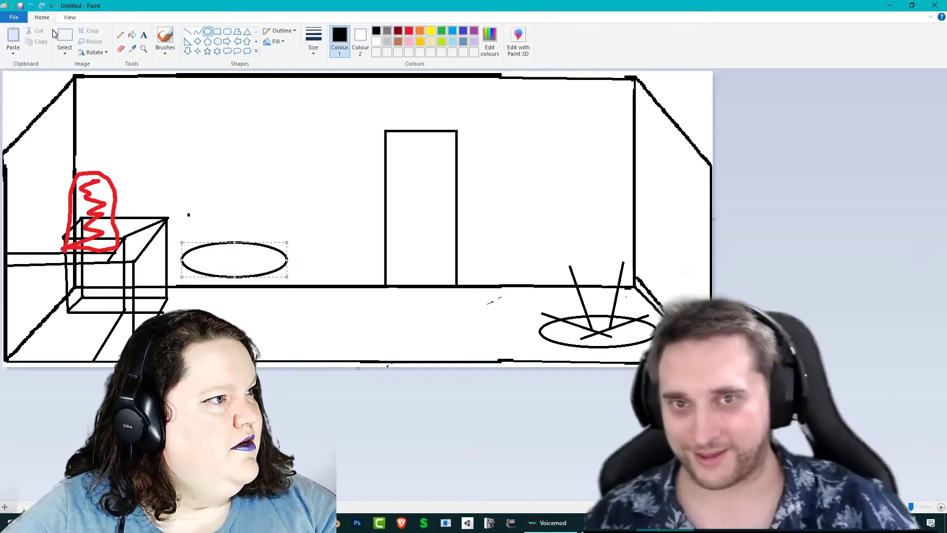
right_click(225, 243)
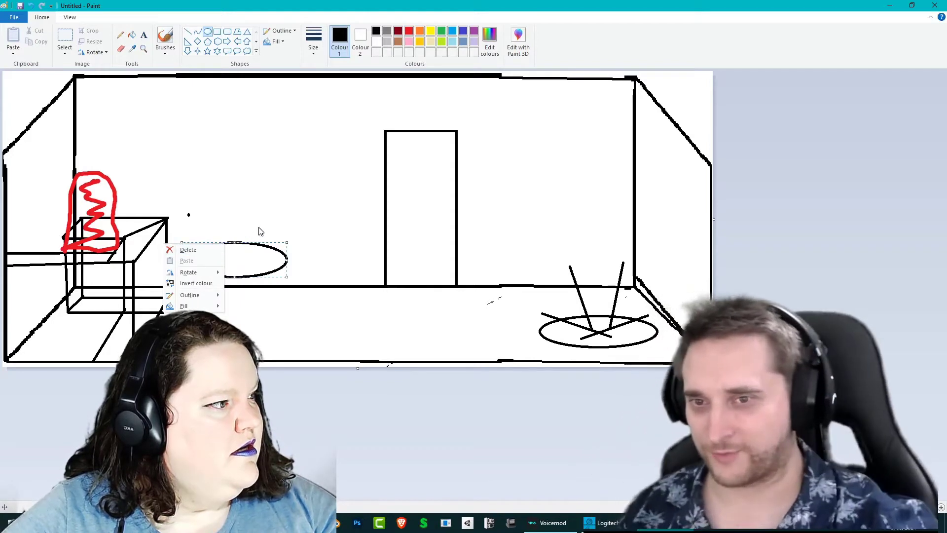
click(261, 226)
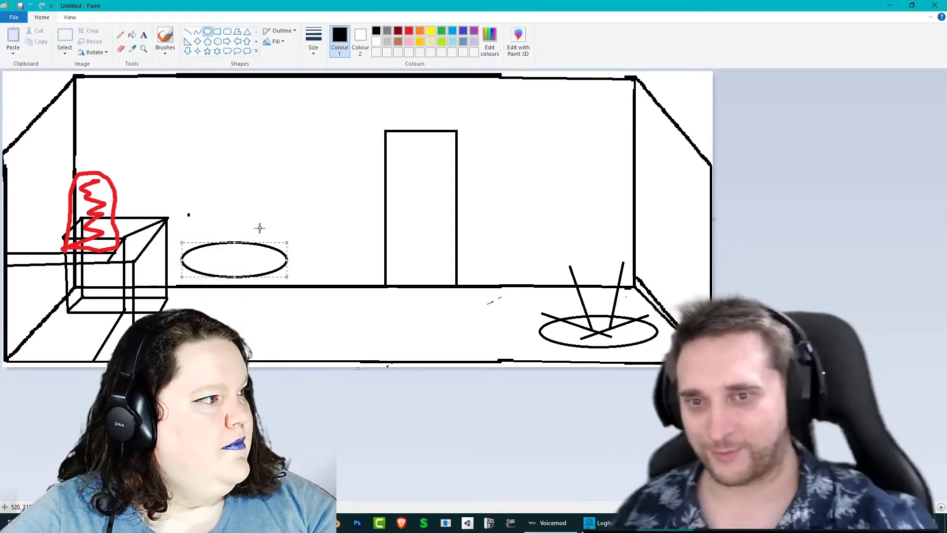
Copy the ellipse beside the counter and paste two copies, one on the front floor and one over the door's lower right corner
click(65, 39)
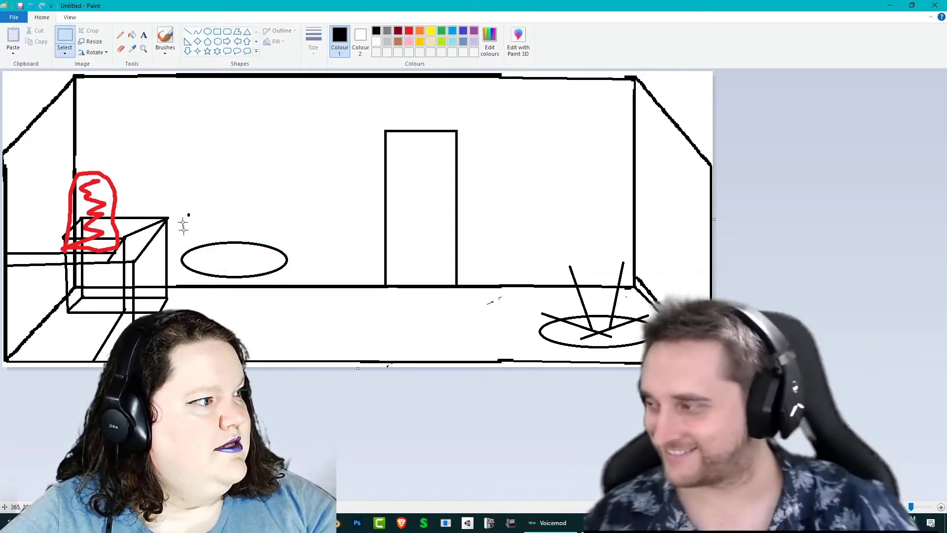
drag(182, 238, 293, 282)
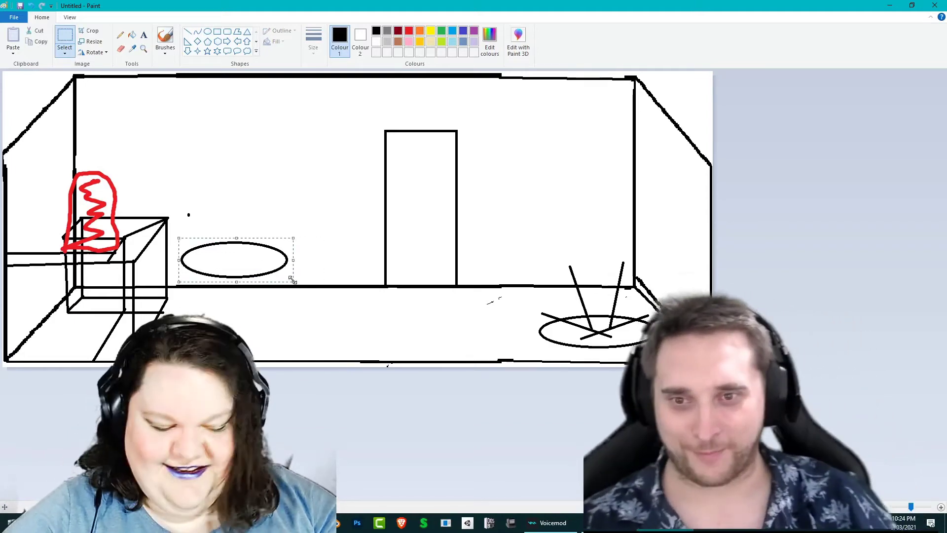
key(ctrl+c)
key(ctrl+v)
drag(64, 93, 360, 338)
key(ctrl+v)
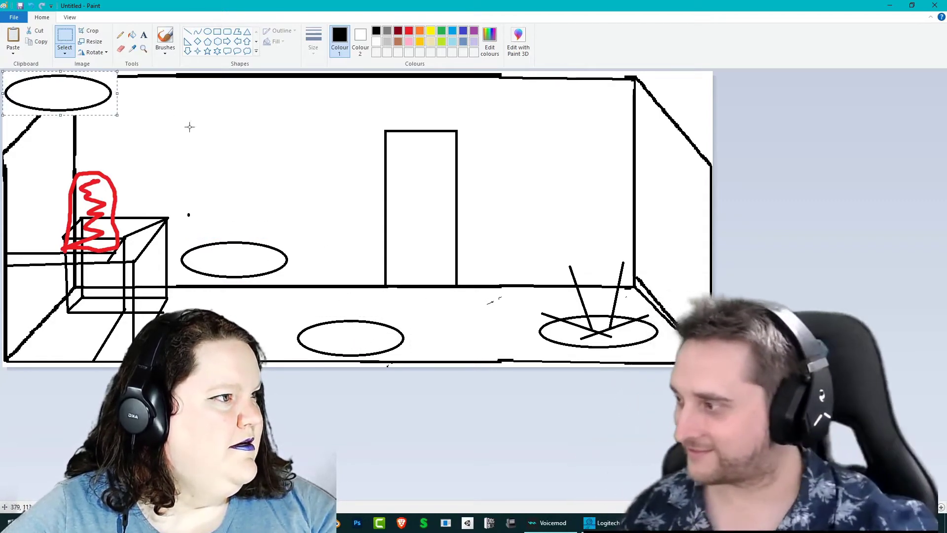
drag(80, 95, 490, 291)
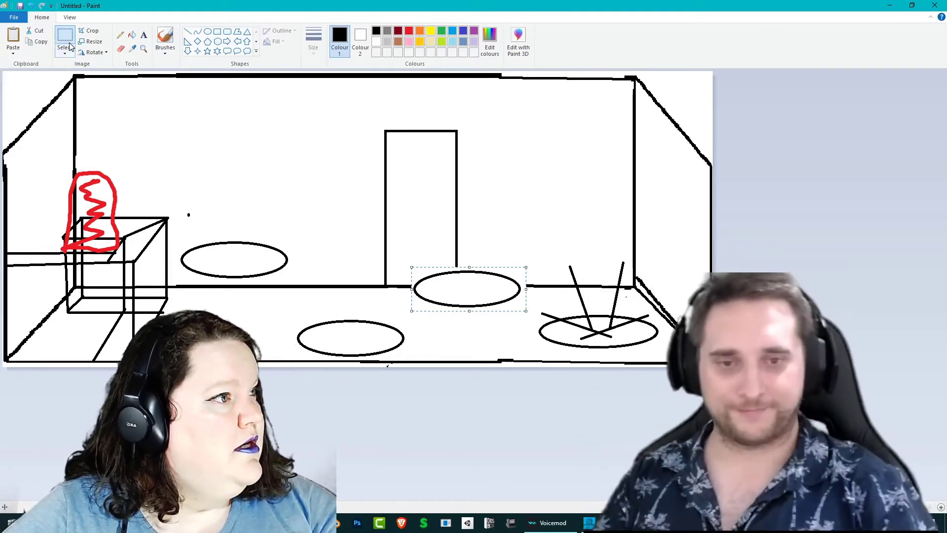
Draw a pair of straight legs under each legless ellipse, all black except a turquoise right leg on the one beside the counter
click(120, 34)
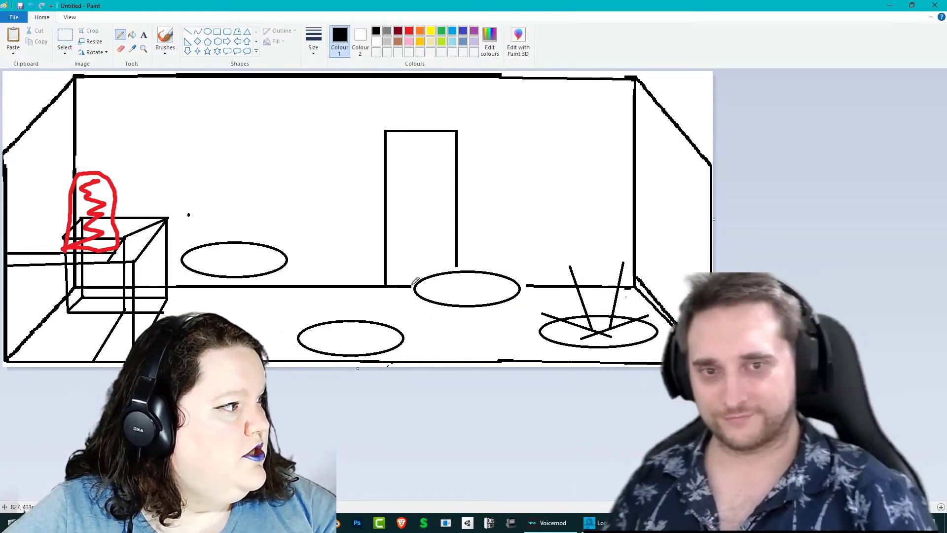
click(187, 31)
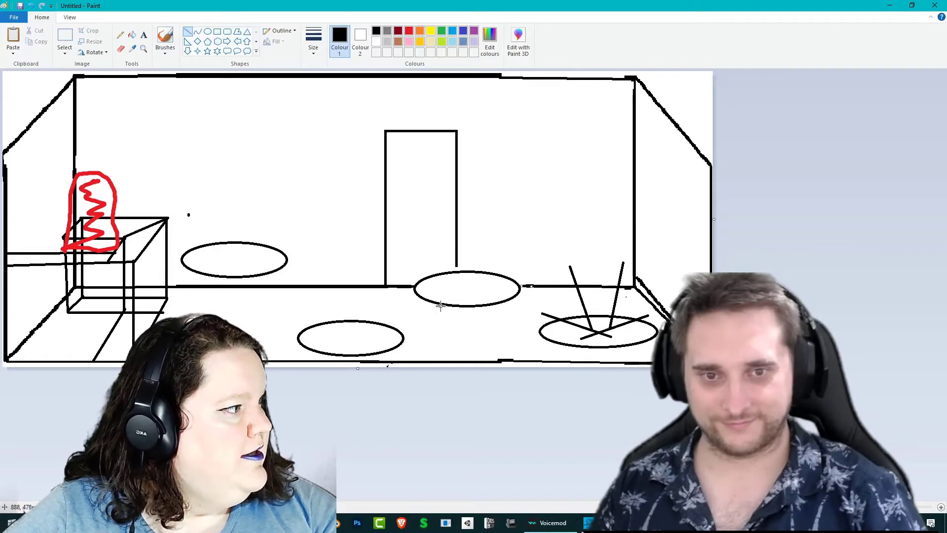
drag(440, 303, 436, 344)
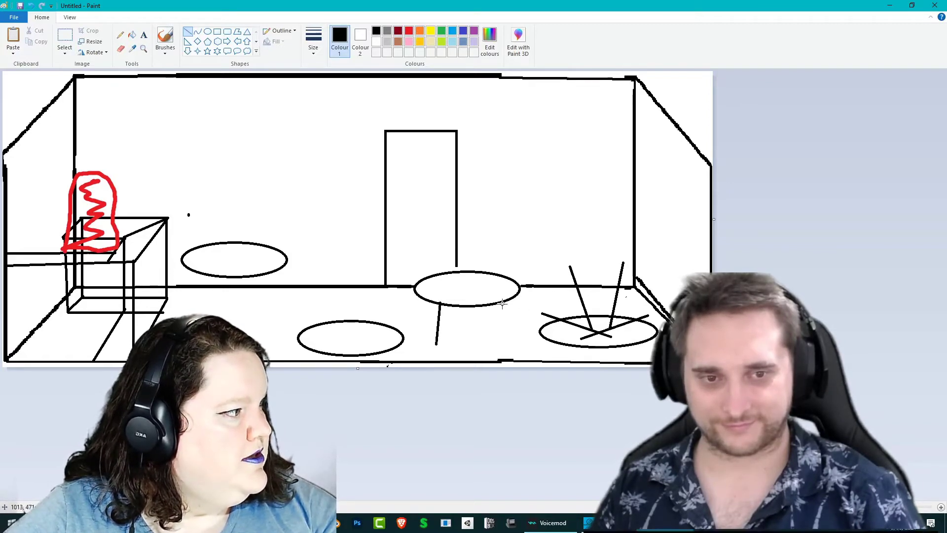
drag(502, 303, 506, 341)
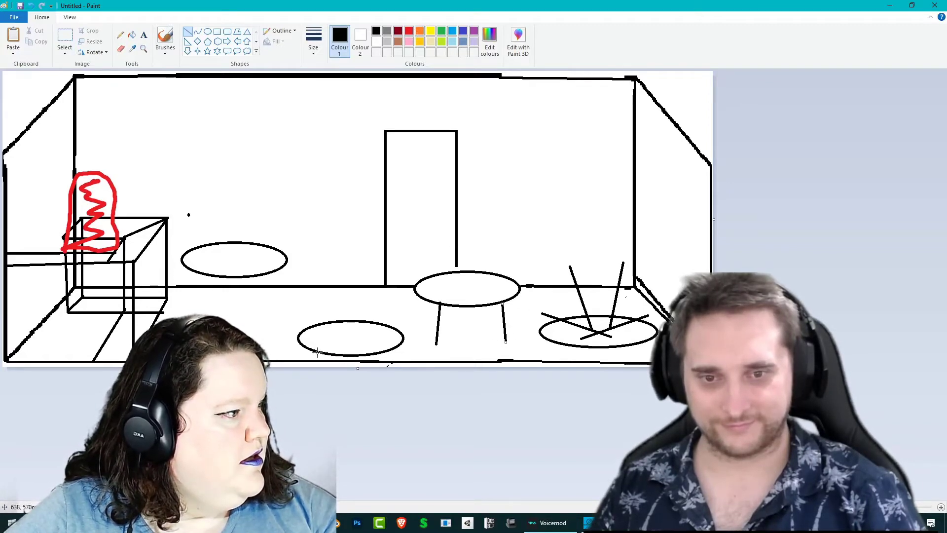
drag(317, 351, 318, 361)
drag(399, 347, 398, 362)
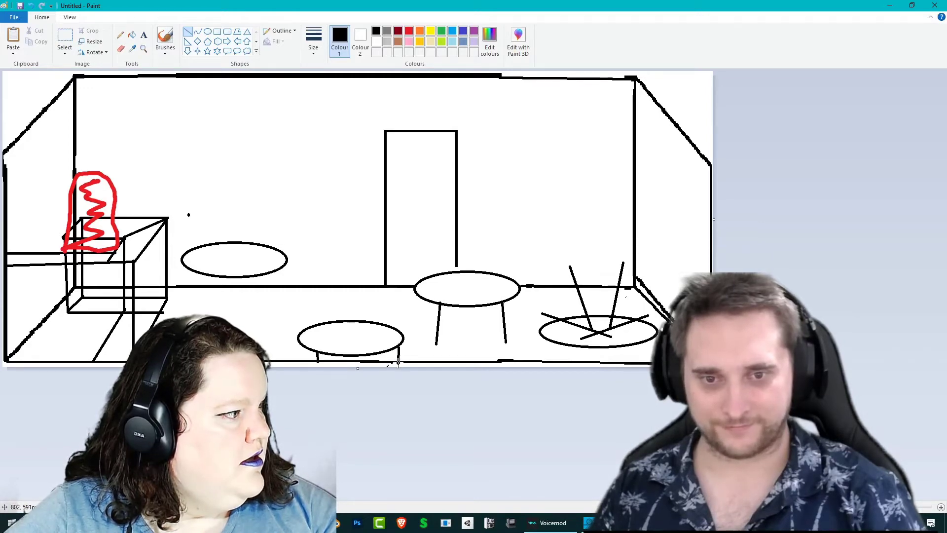
drag(197, 275, 188, 309)
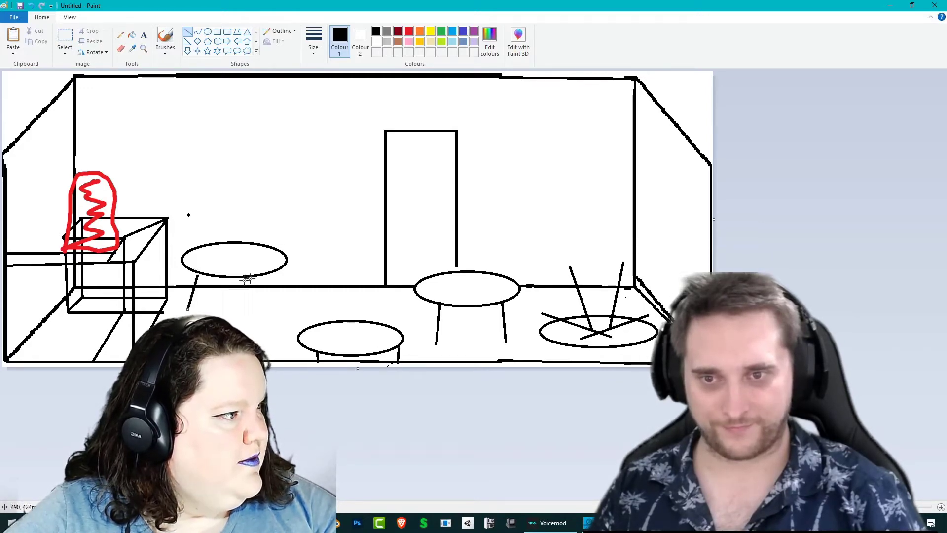
drag(275, 272, 284, 306)
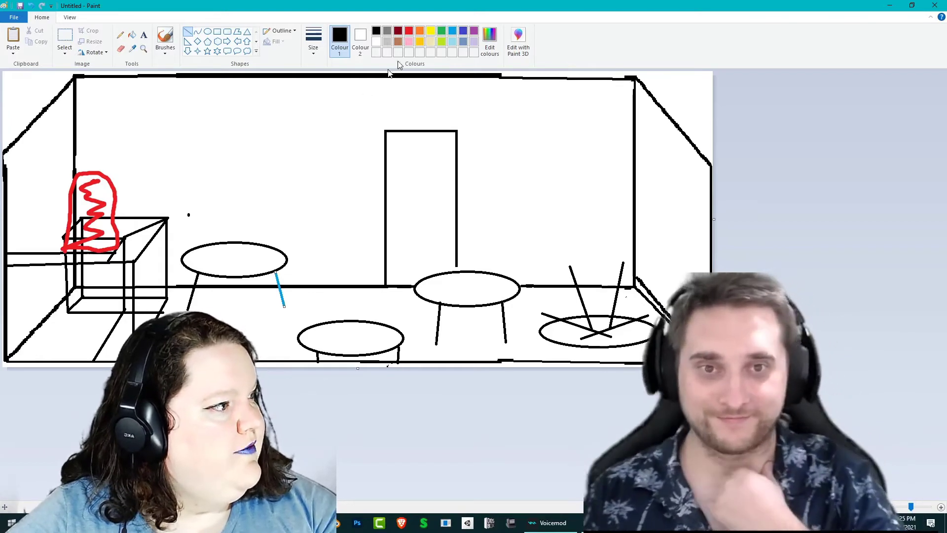
Scribble blue-grey loops over the table top beside the counter with a thicker pencil, and add a brown patch in their middle
click(120, 37)
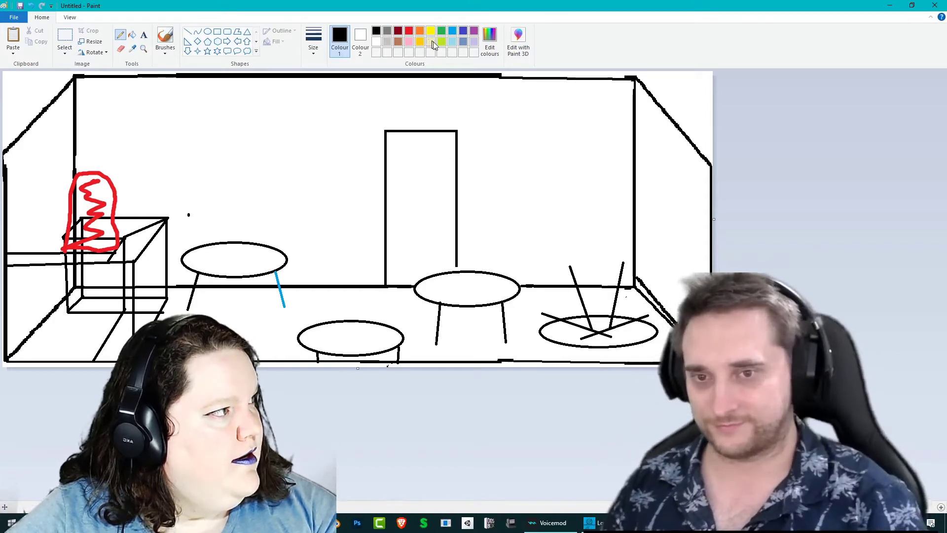
click(463, 41)
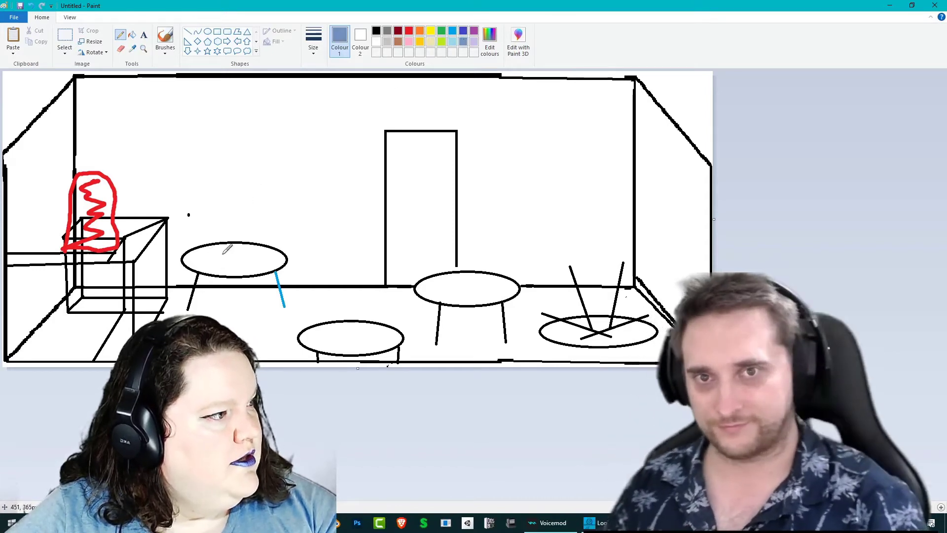
mouse_move(207, 260)
mouse_down()
mouse_move(197, 252)
mouse_move(234, 248)
mouse_up()
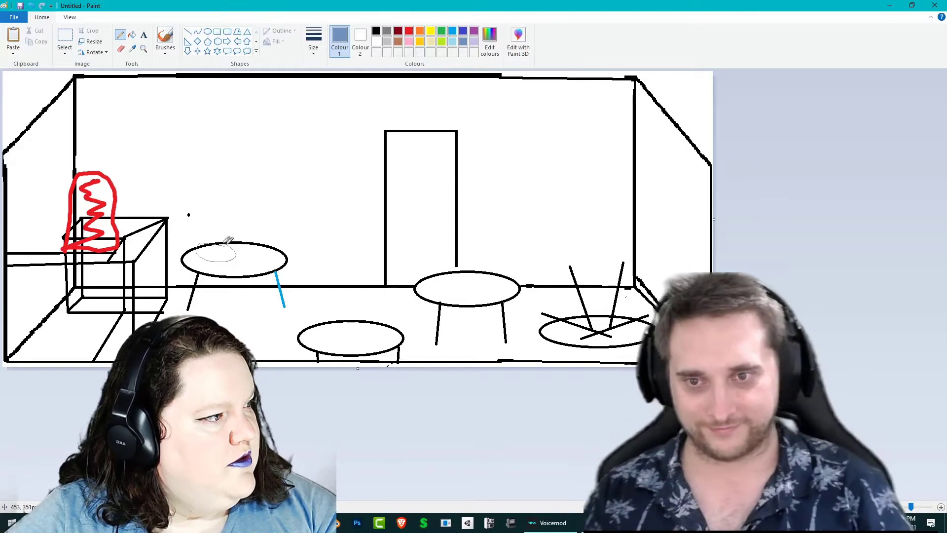
click(313, 40)
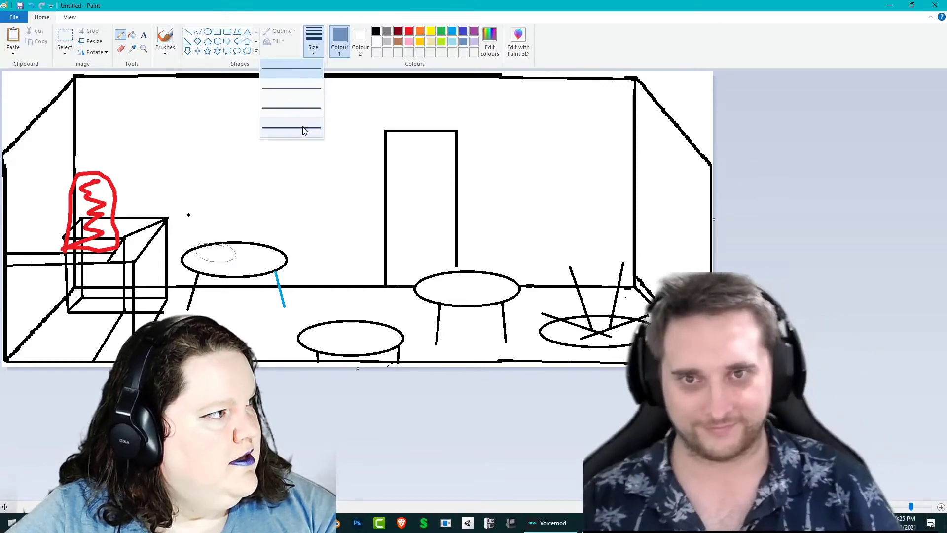
click(291, 76)
mouse_move(228, 246)
mouse_down()
mouse_move(203, 238)
mouse_move(239, 254)
mouse_move(274, 251)
mouse_move(217, 249)
mouse_move(227, 263)
mouse_move(263, 261)
mouse_move(213, 260)
mouse_move(209, 242)
mouse_move(231, 259)
mouse_move(271, 249)
mouse_move(235, 250)
mouse_move(257, 259)
mouse_move(217, 254)
mouse_move(232, 255)
mouse_up()
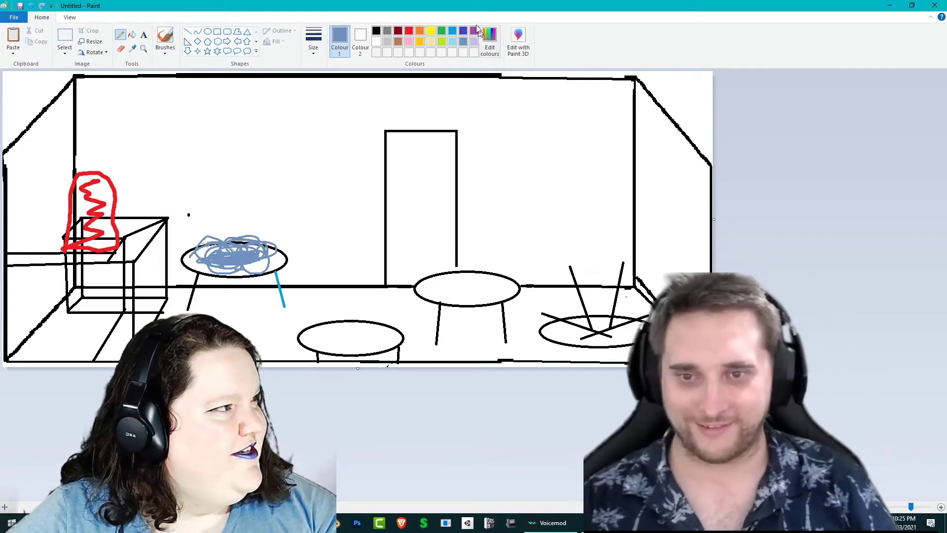
click(398, 42)
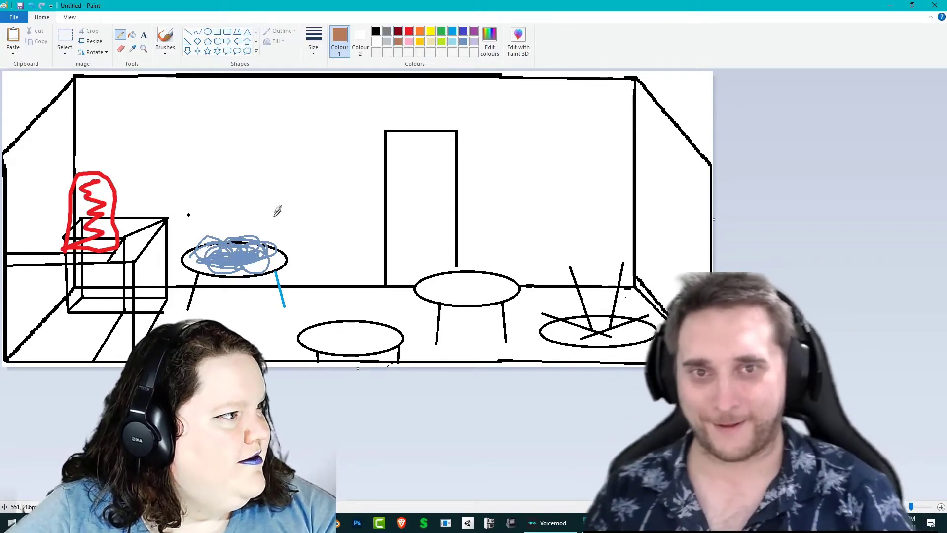
drag(252, 257, 219, 260)
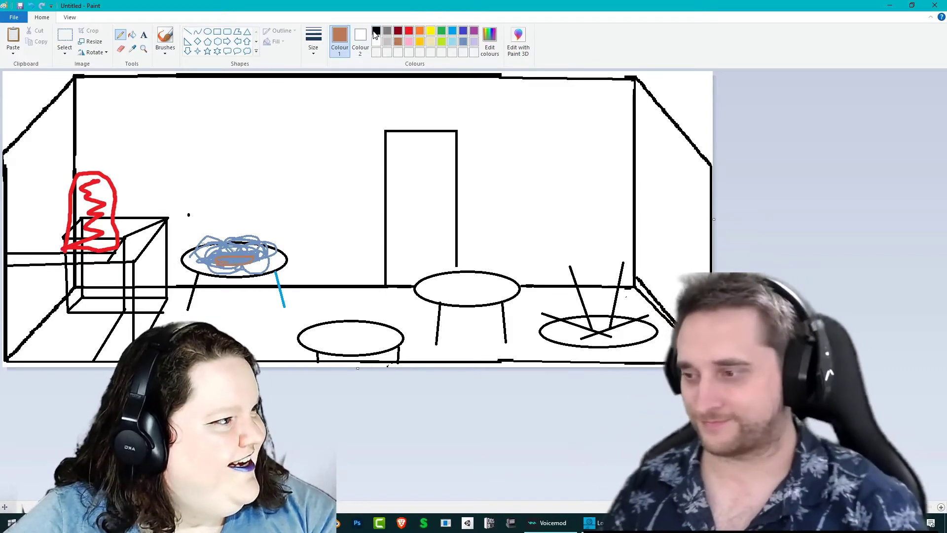
Draw an indigo dome-shaped figure behind the table beside the door, scribble its inside, and add a yellow curved mark over its upper half
click(376, 32)
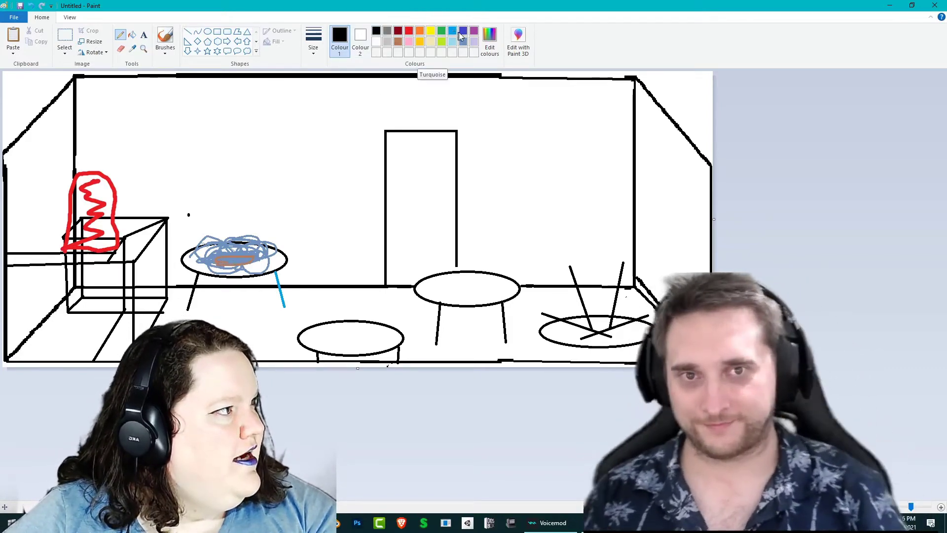
click(463, 32)
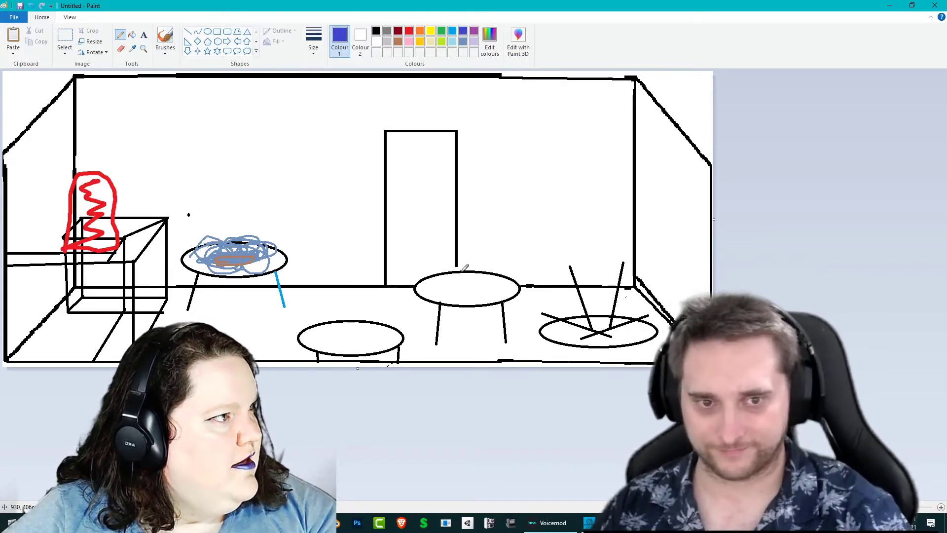
mouse_move(462, 270)
mouse_down()
mouse_move(475, 217)
mouse_move(504, 198)
mouse_move(509, 273)
mouse_up()
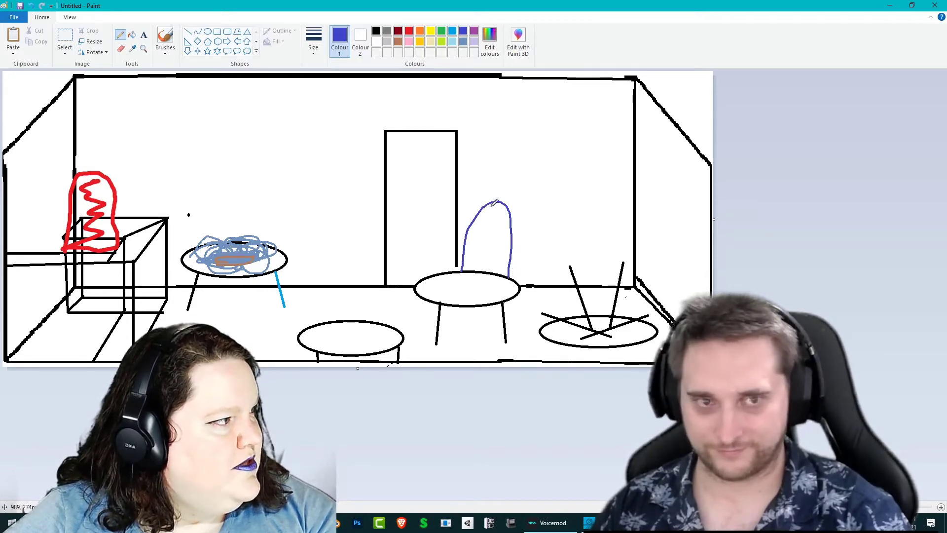
mouse_move(502, 205)
mouse_down()
mouse_move(485, 212)
mouse_move(505, 241)
mouse_move(498, 261)
mouse_move(507, 267)
mouse_move(472, 261)
mouse_move(507, 242)
mouse_move(498, 235)
mouse_up()
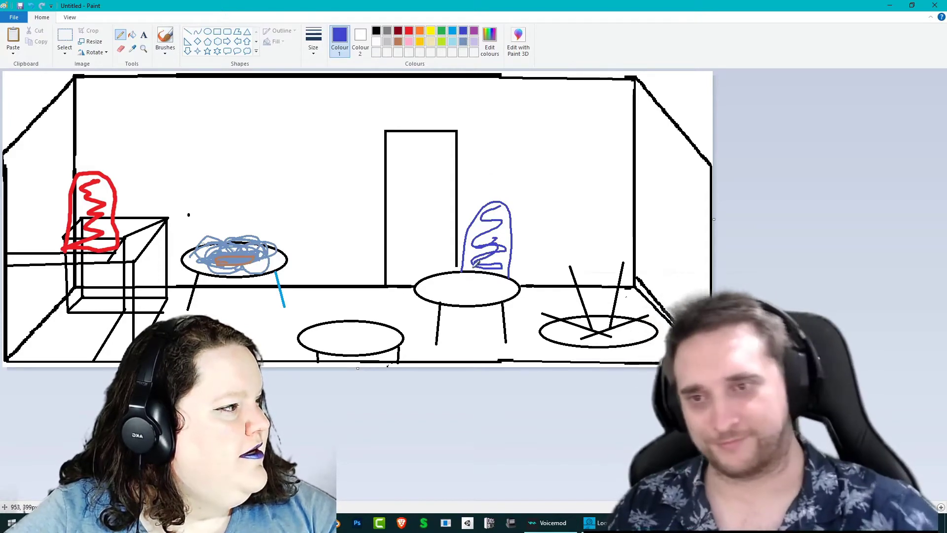
mouse_move(475, 263)
mouse_down()
mouse_move(475, 232)
mouse_move(496, 262)
mouse_move(494, 202)
mouse_move(493, 256)
mouse_move(473, 253)
mouse_move(506, 244)
mouse_move(499, 223)
mouse_move(499, 239)
mouse_up()
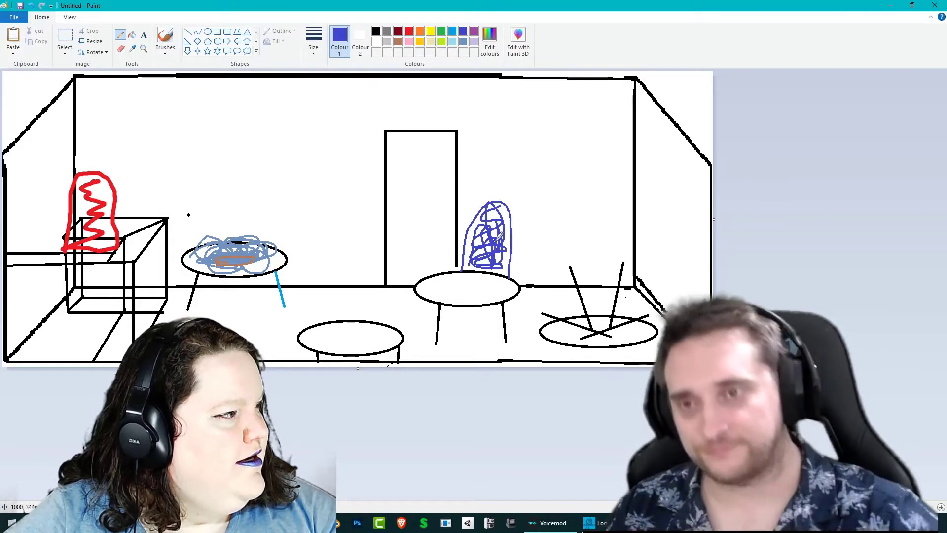
click(430, 31)
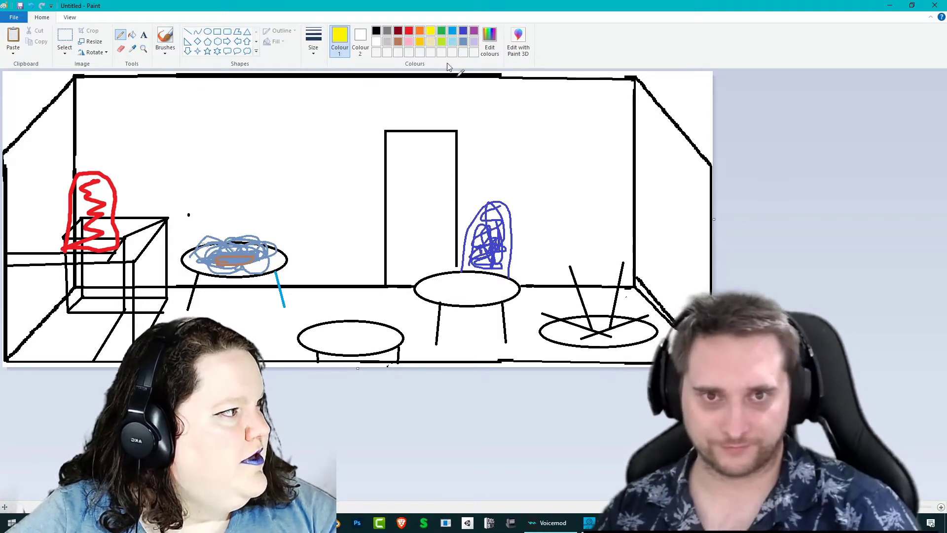
mouse_move(497, 212)
mouse_down()
mouse_move(485, 223)
mouse_move(499, 236)
mouse_move(489, 221)
mouse_up()
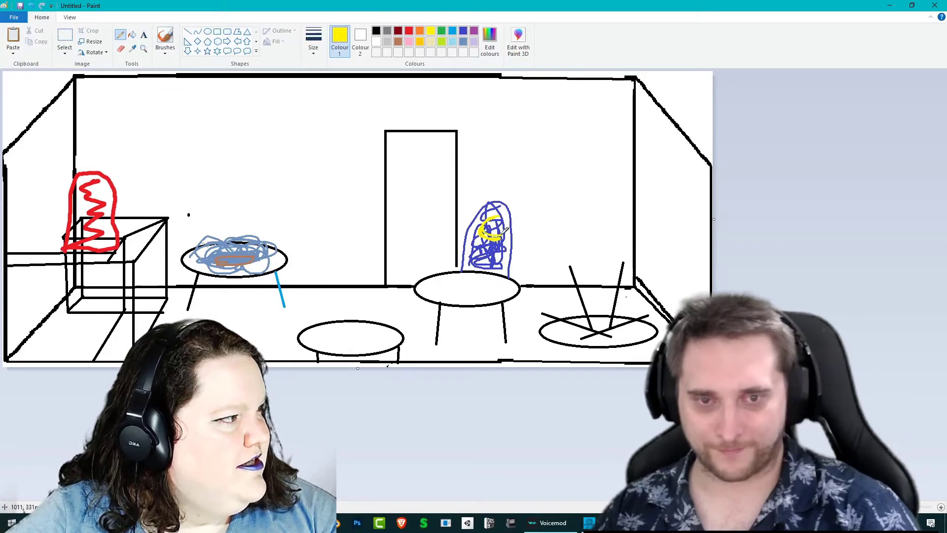
Draw an orange and a green dome-shaped figure behind the front table, each with a zigzag inside, and return the drawing colour to black
click(420, 30)
mouse_move(298, 335)
mouse_down()
mouse_move(344, 303)
mouse_move(347, 314)
mouse_up()
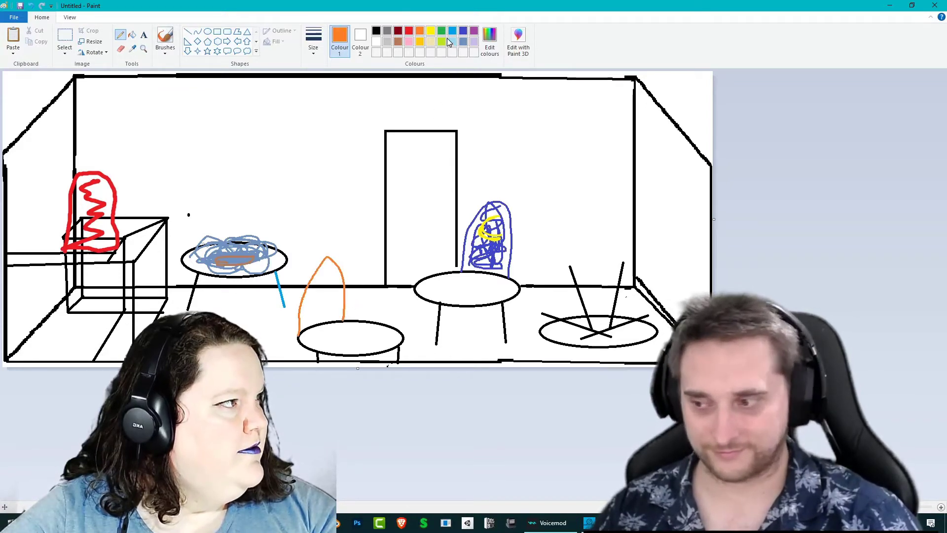
click(441, 31)
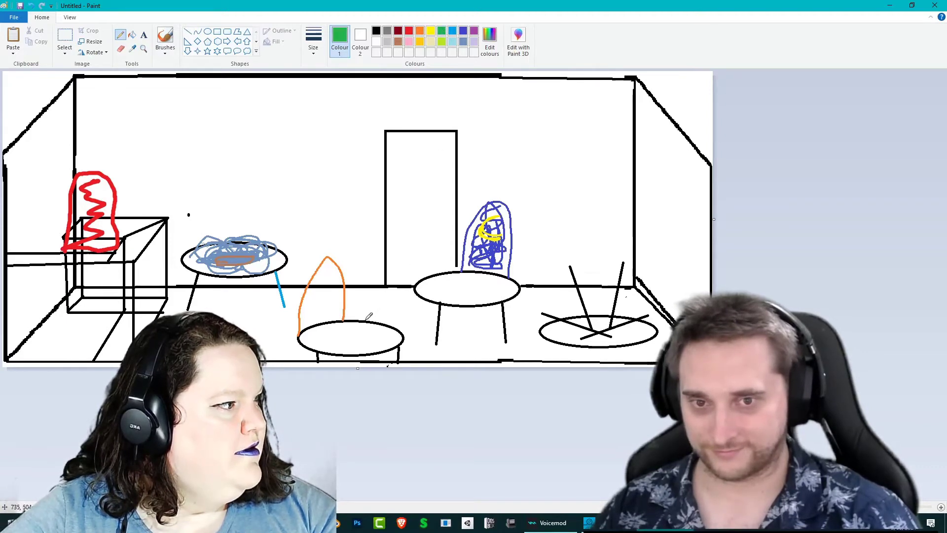
mouse_move(365, 320)
mouse_down()
mouse_move(392, 271)
mouse_move(417, 306)
mouse_move(405, 336)
mouse_move(390, 311)
mouse_move(406, 281)
mouse_up()
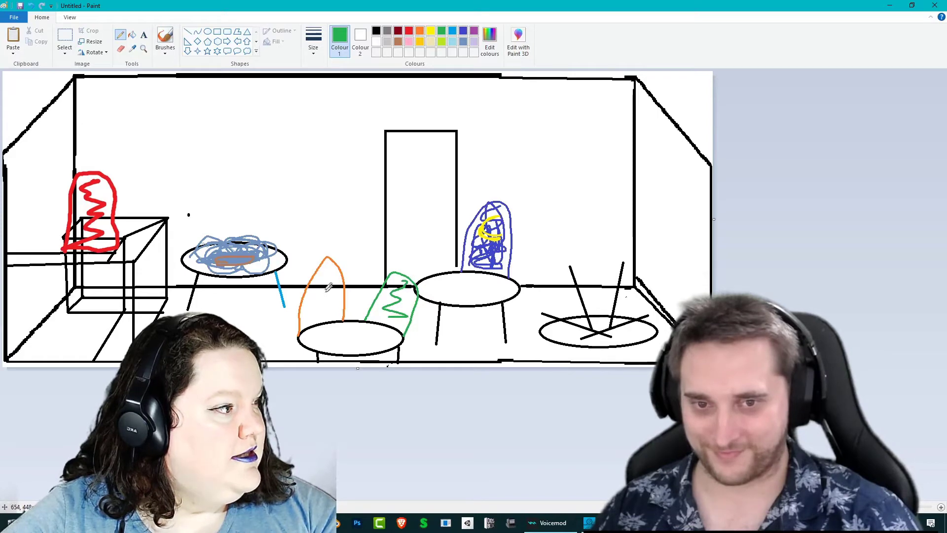
click(420, 31)
mouse_move(323, 273)
mouse_down()
mouse_move(337, 280)
mouse_move(320, 317)
mouse_up()
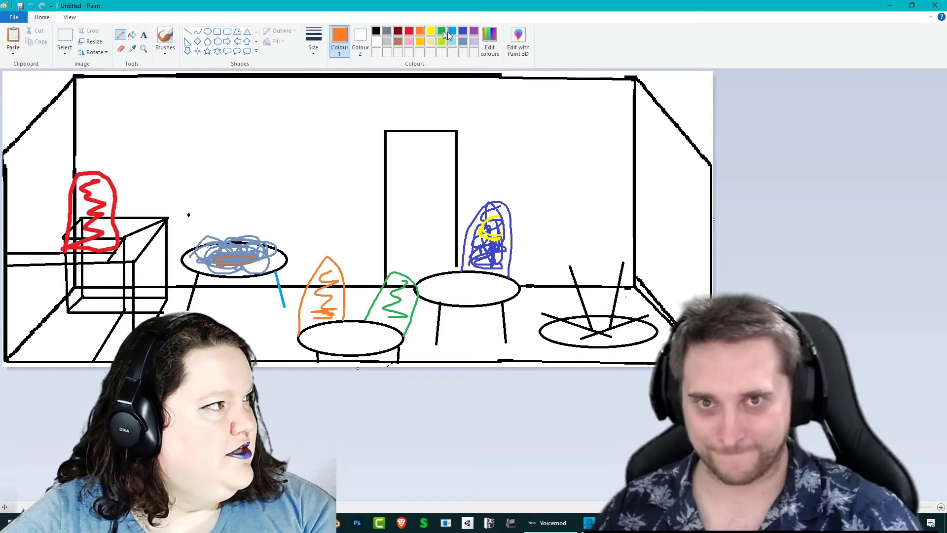
click(376, 32)
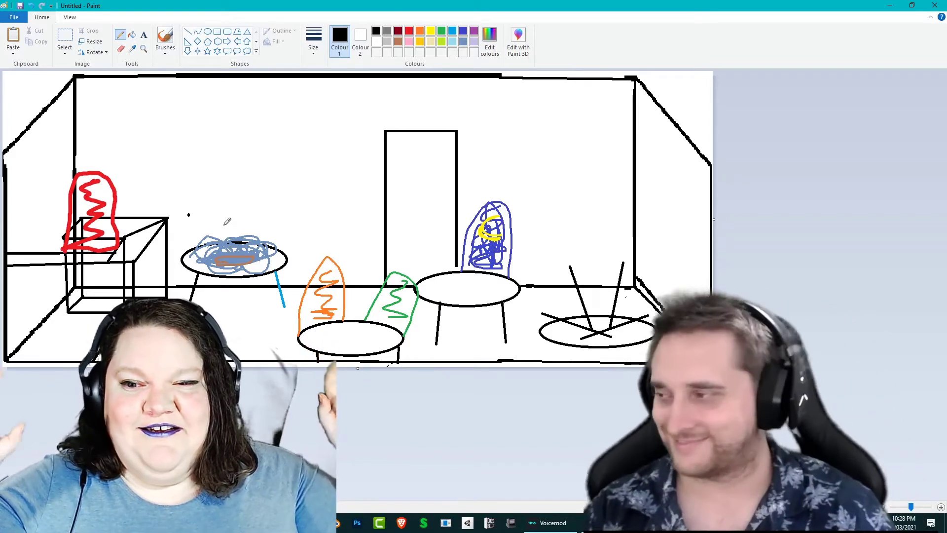
Start saving the drawing as a new file and browse to the Edgar De Gas folder inside Game Dev on the D: drive
click(23, 19)
click(30, 100)
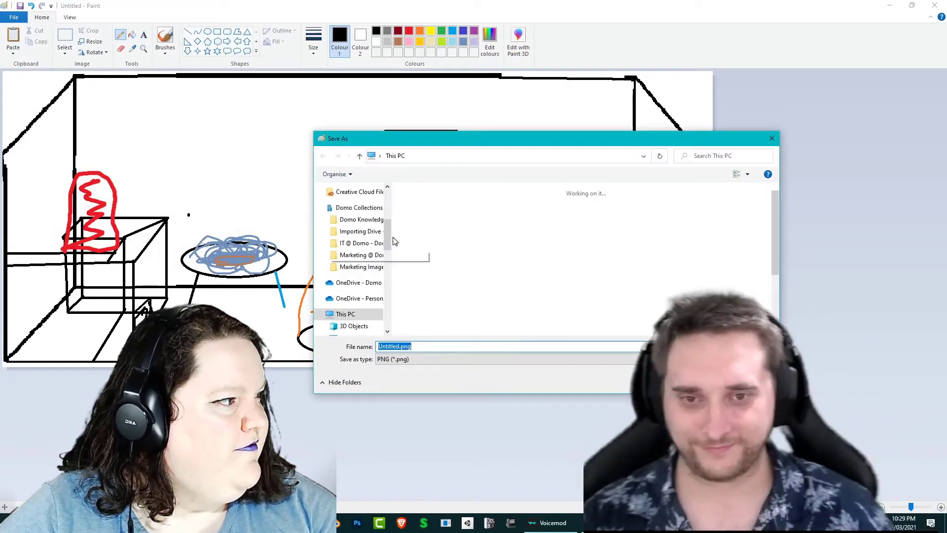
drag(379, 242, 379, 268)
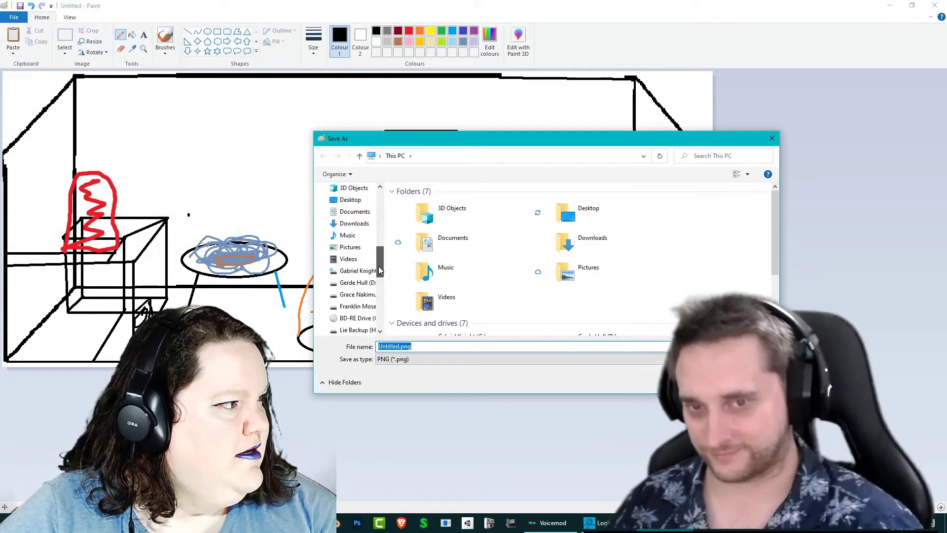
click(356, 282)
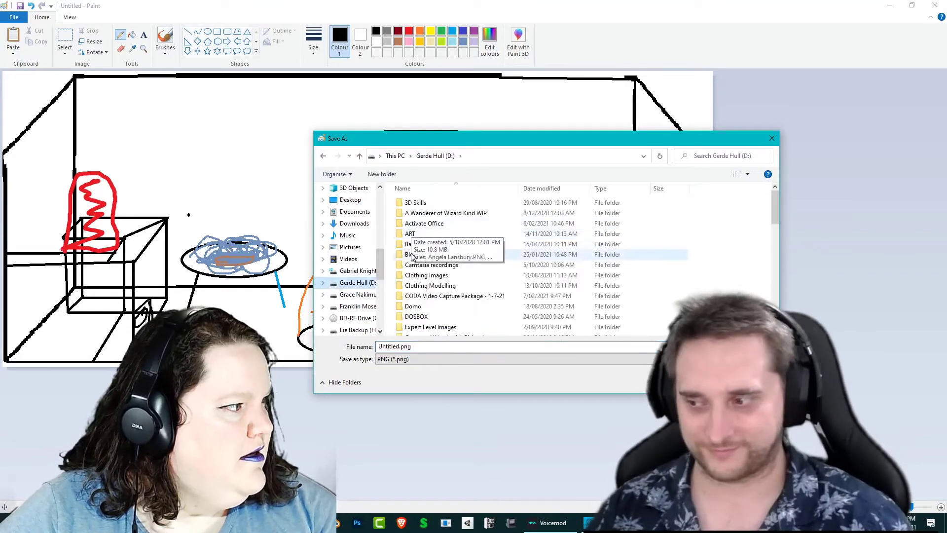
scroll(412, 255, down, 2)
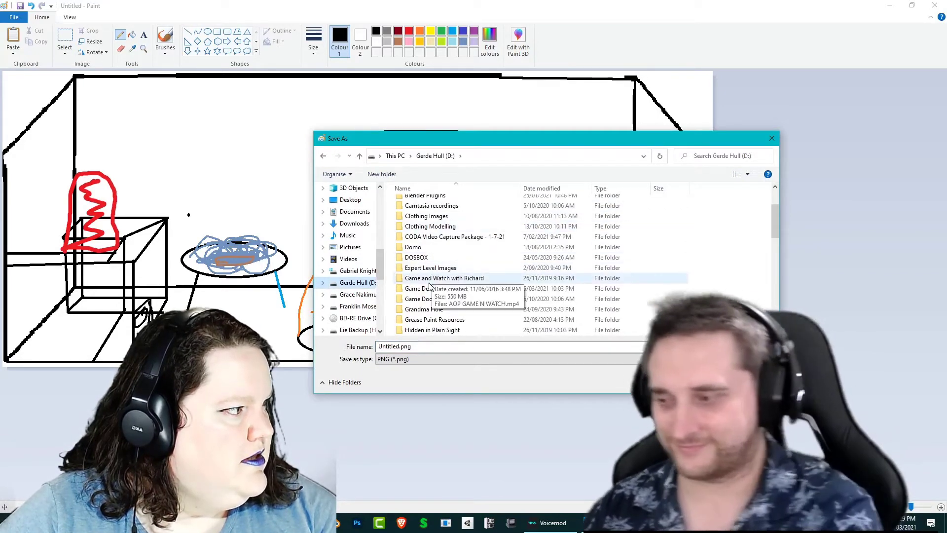
double_click(428, 290)
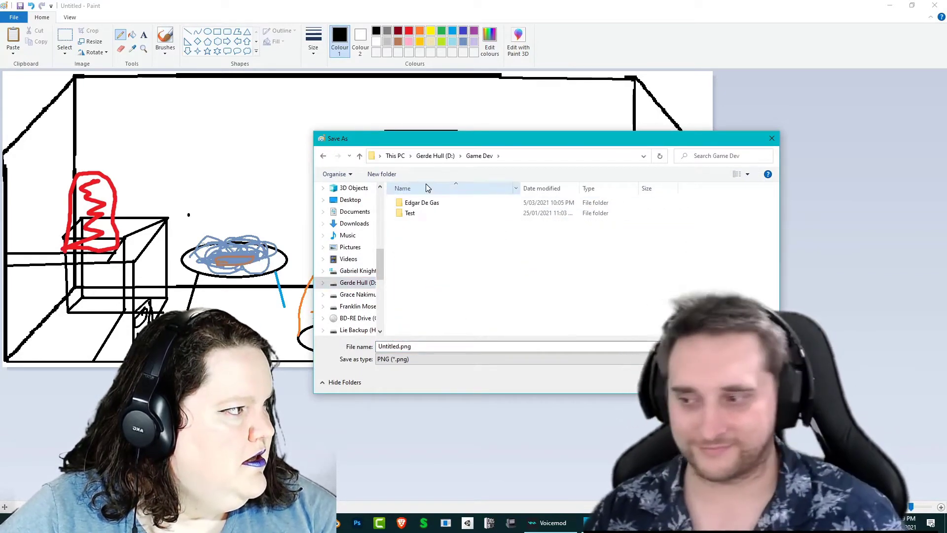
double_click(424, 204)
Name the file "BG placeholder" and save it as a PNG
click(425, 349)
text(a)
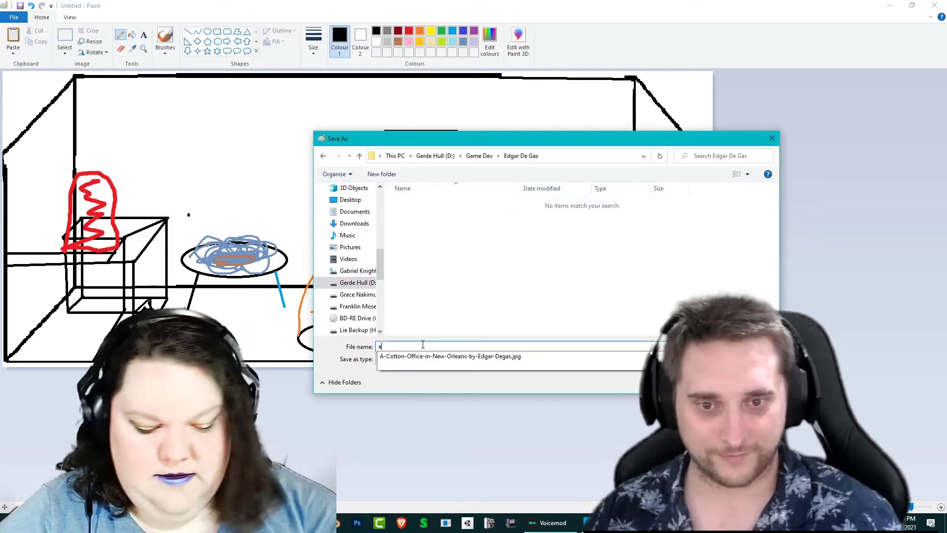
key(Caps_Lock)
key(BackSpace)
text(B)
key(Caps_Lock)
text(G pl)
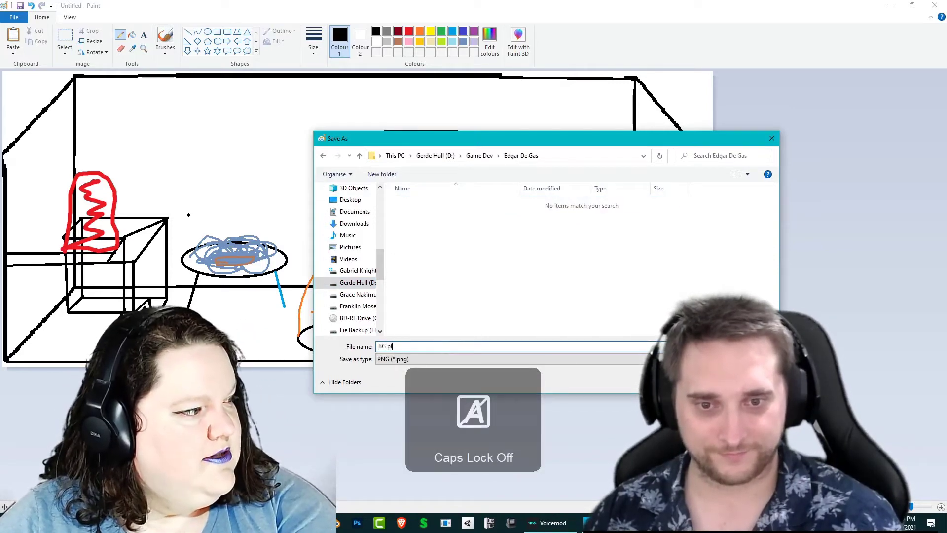
text(aceholder)
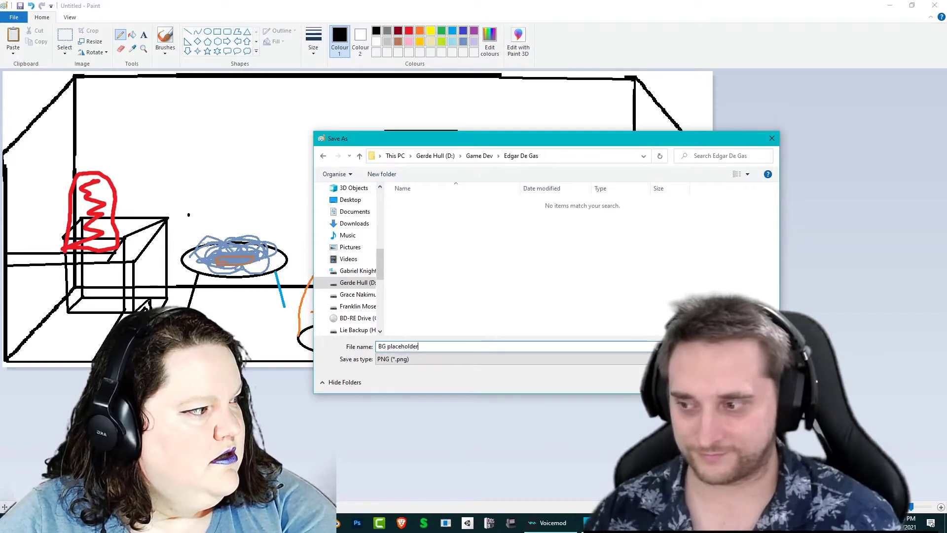
key(Return)
Close both Paint windows, the room drawing and Edgar.png, and the Calculator
click(933, 5)
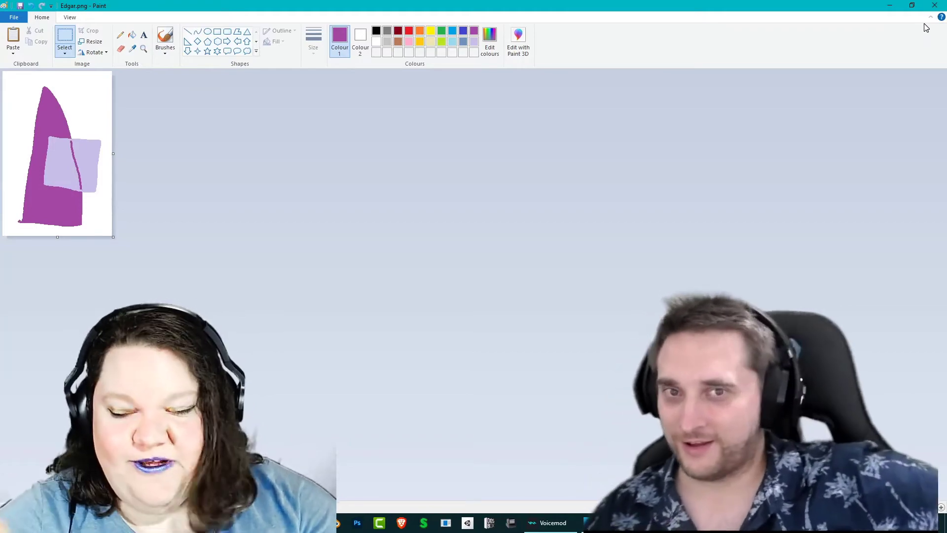
click(935, 5)
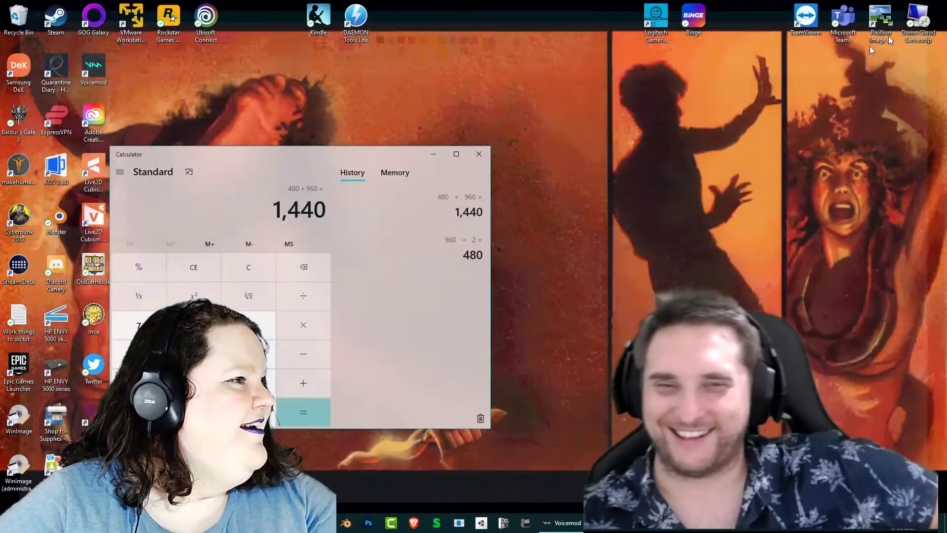
click(479, 154)
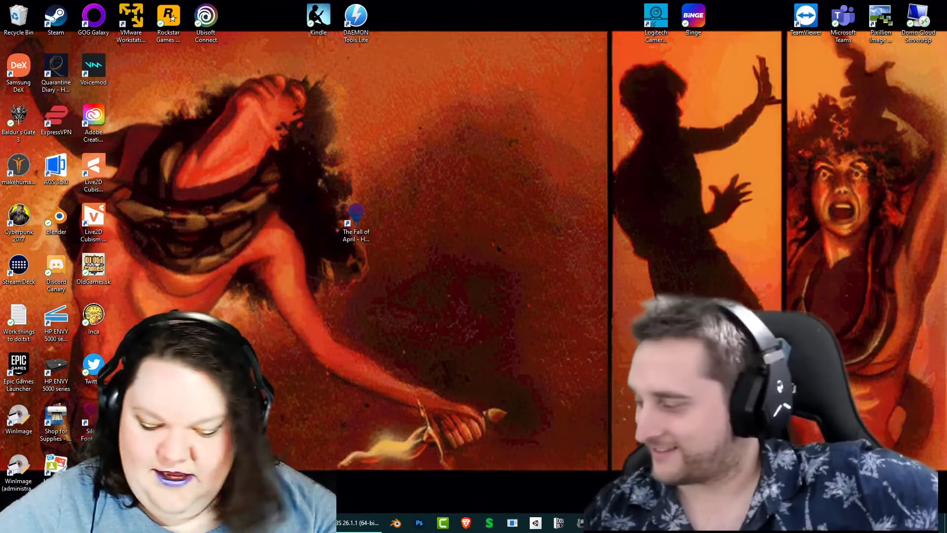
Search Windows for AGS and launch AGS Editor
key(super)
text(a)
key(Caps_Lock)
text(GS)
key(Caps_Lock)
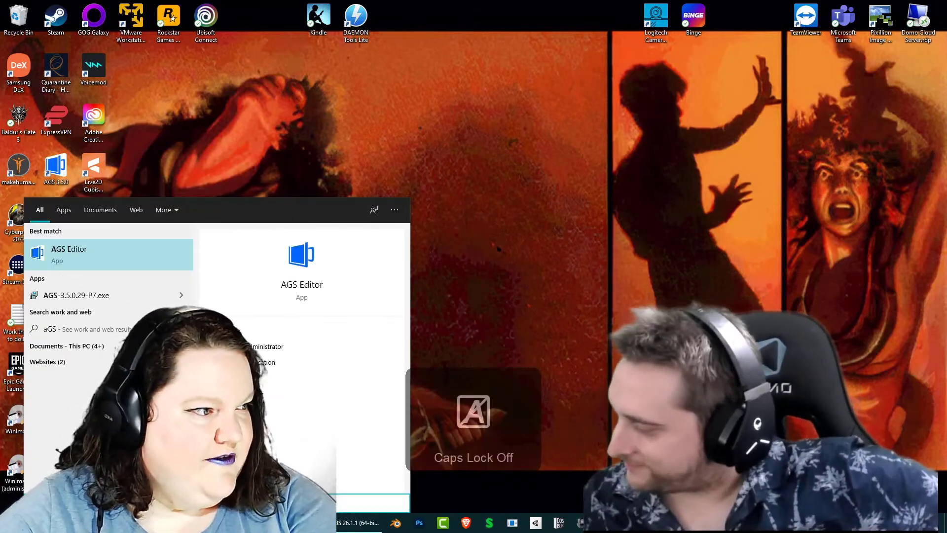
key(Return)
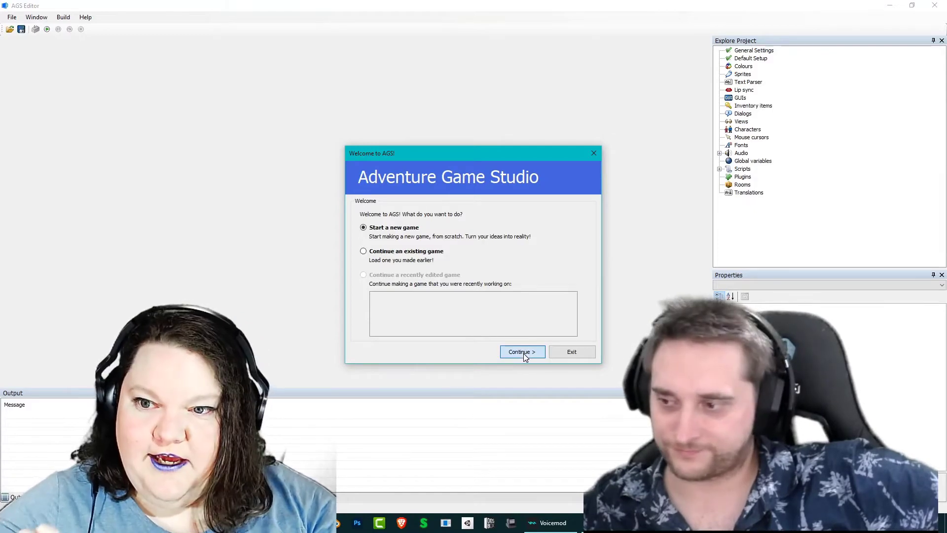
Start a new game based on the BASS template and proceed to the game details
click(524, 353)
click(537, 335)
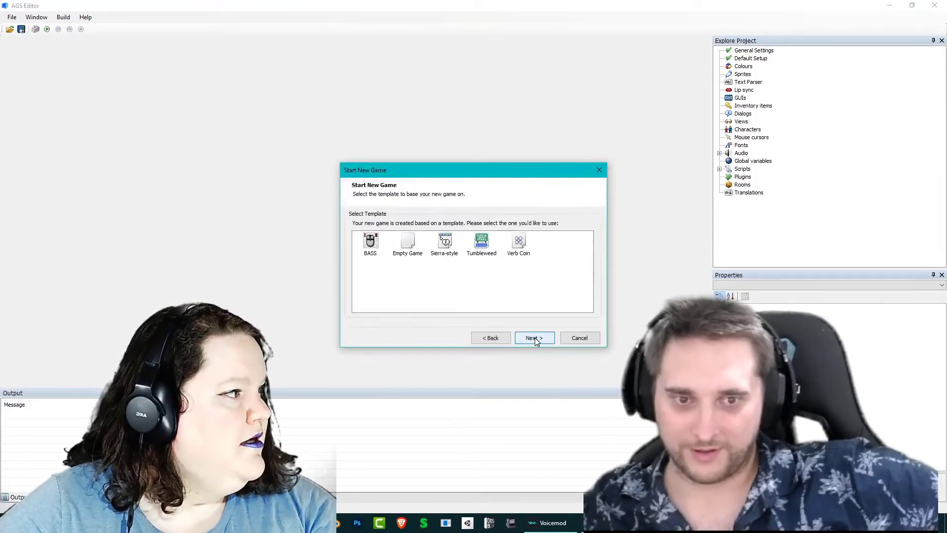
click(369, 247)
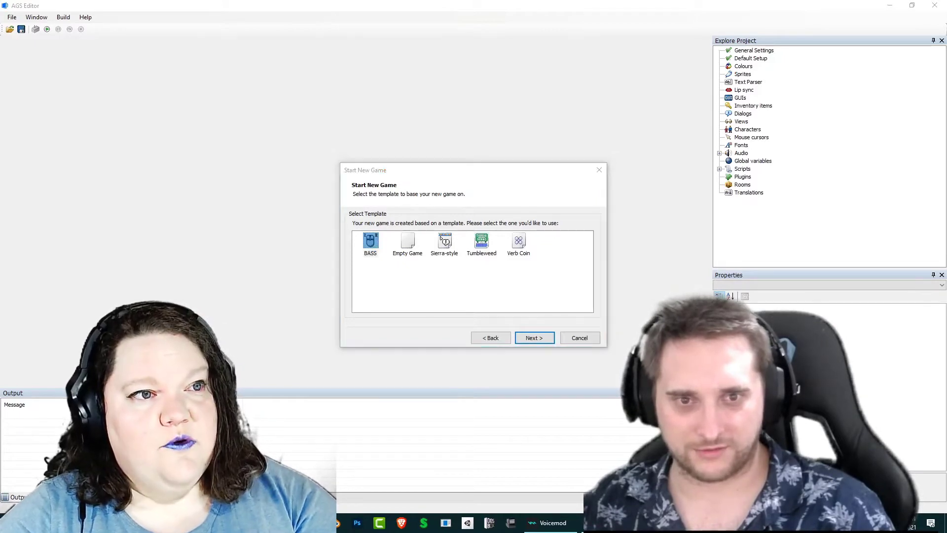
key(Caps_Lock)
key(Caps_Lock)
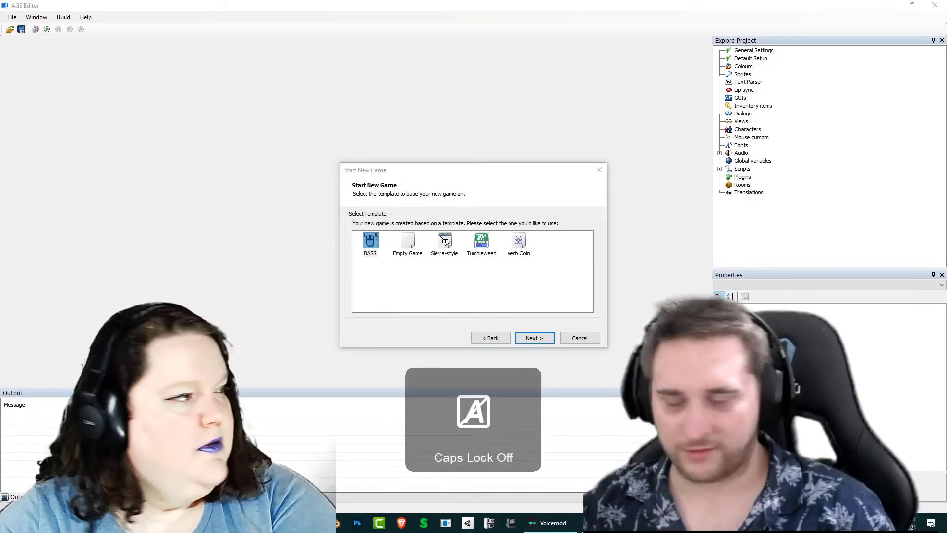
key(Caps_Lock)
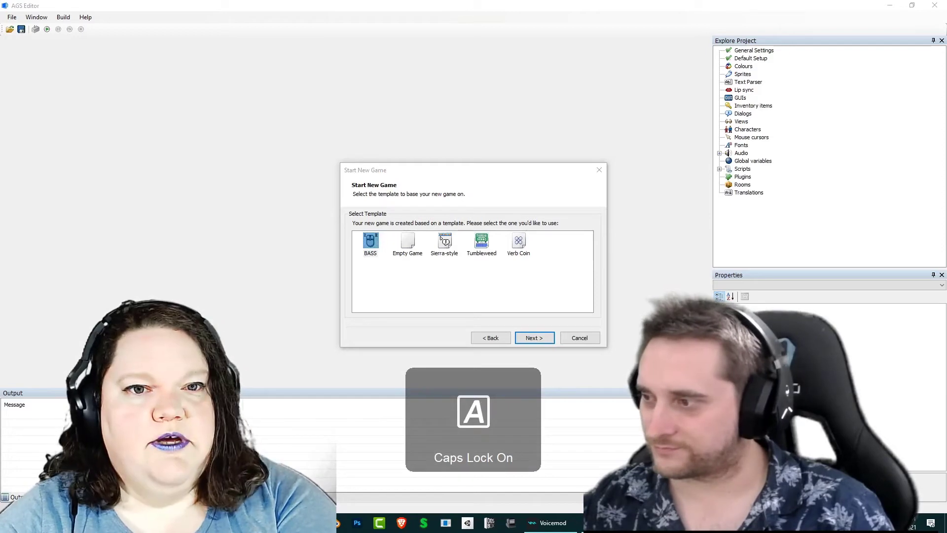
key(Caps_Lock)
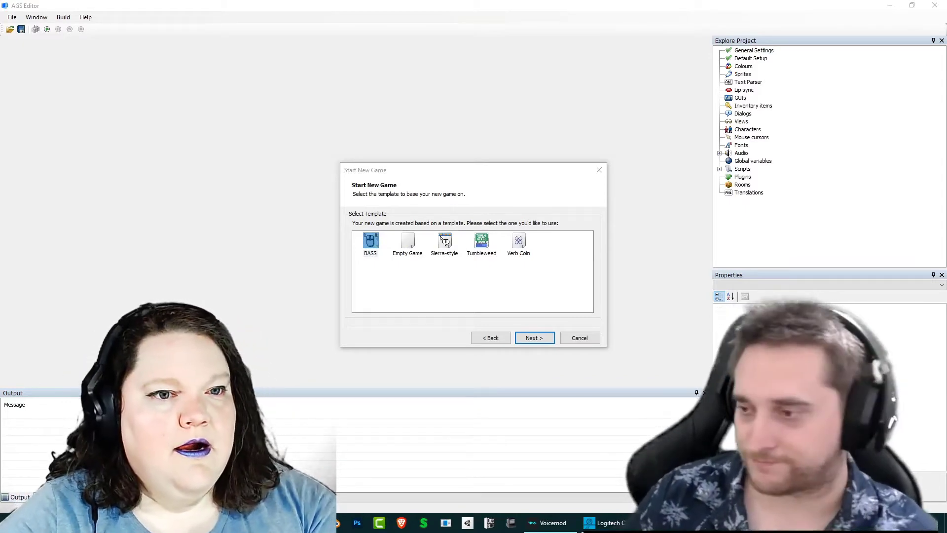
click(372, 243)
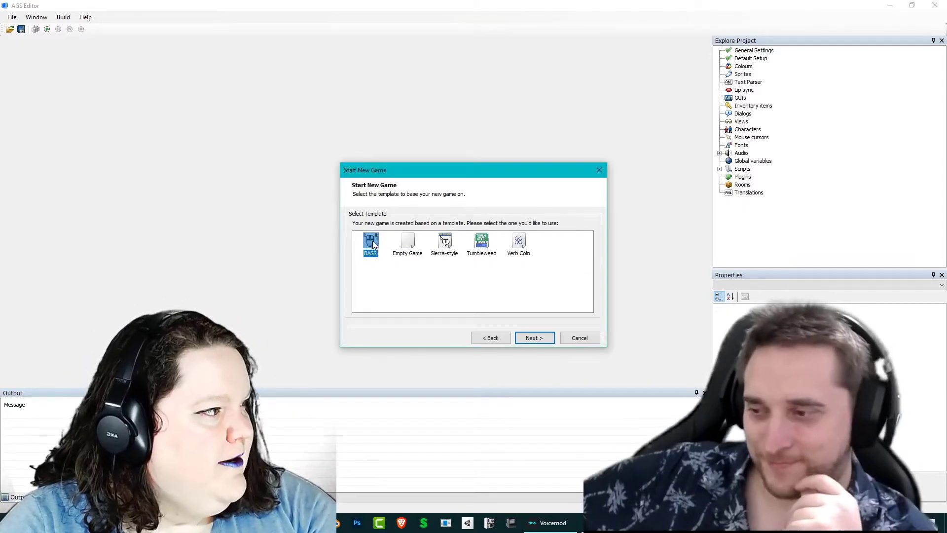
click(534, 339)
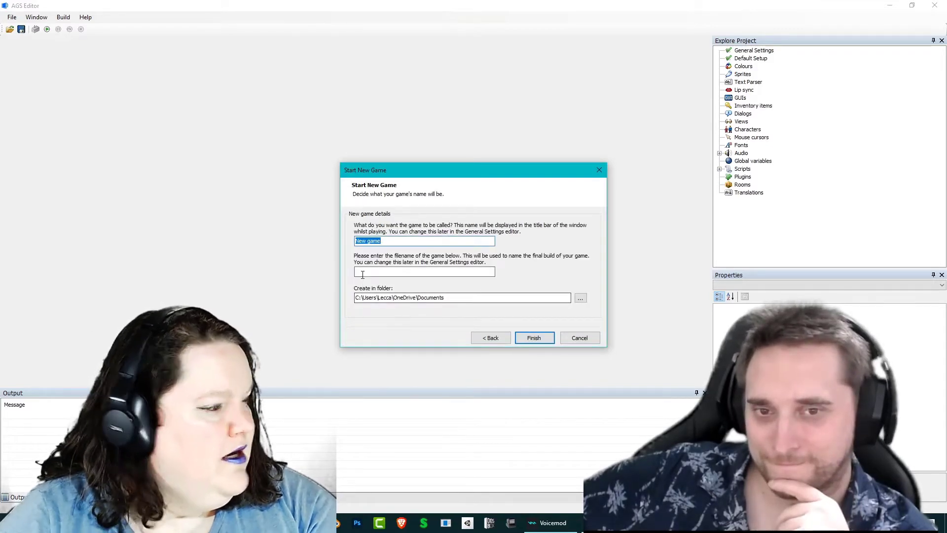
Set the new game's name to "De Gas Man"
key(Caps_Lock)
key(Caps_Lock)
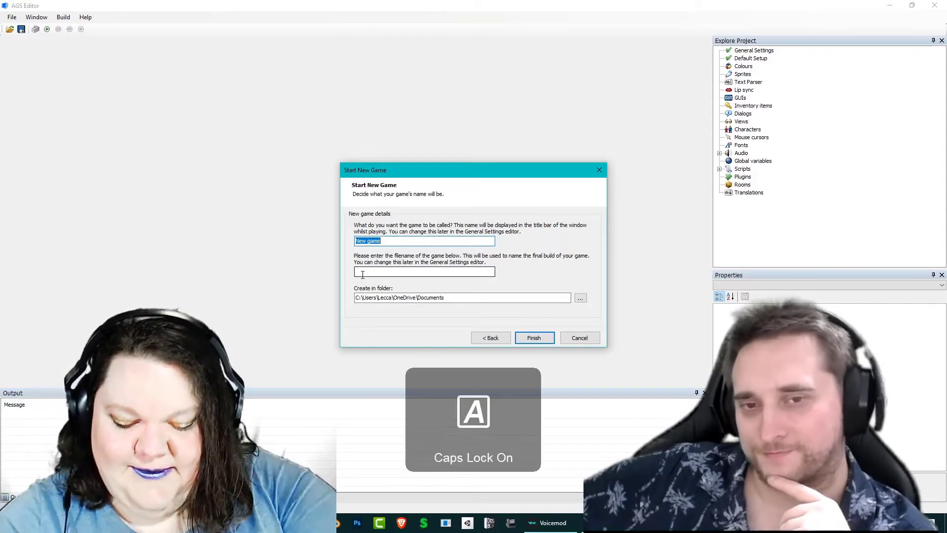
text(De Gas M)
key(Caps_Lock)
text(an)
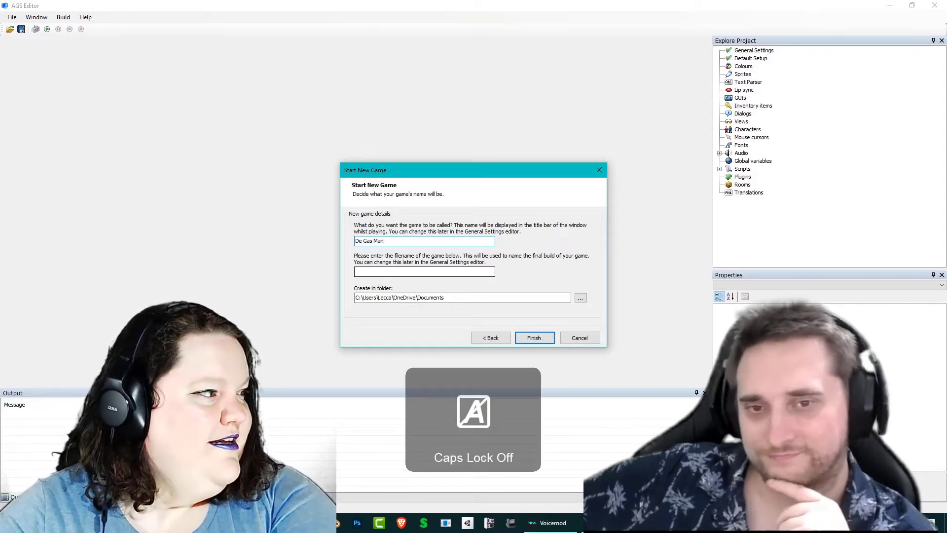
click(360, 272)
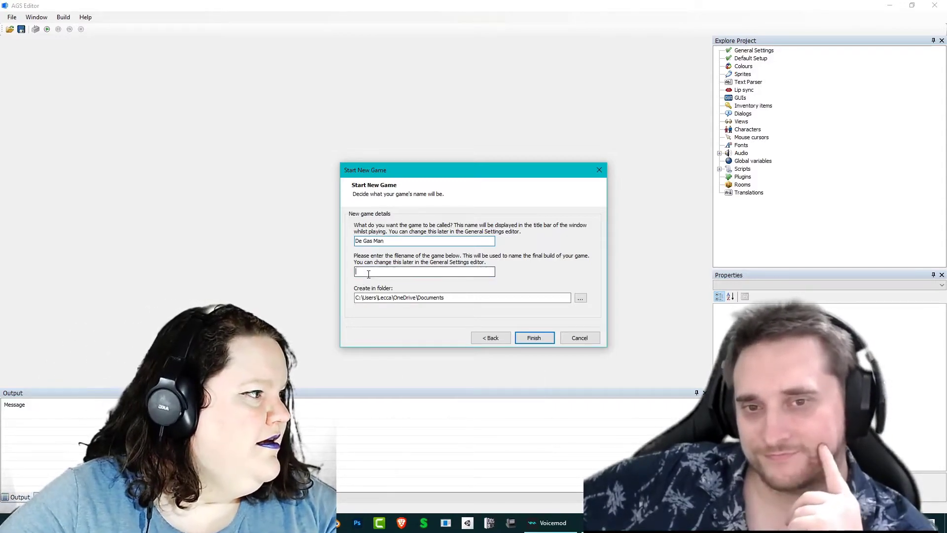
key(Caps_Lock)
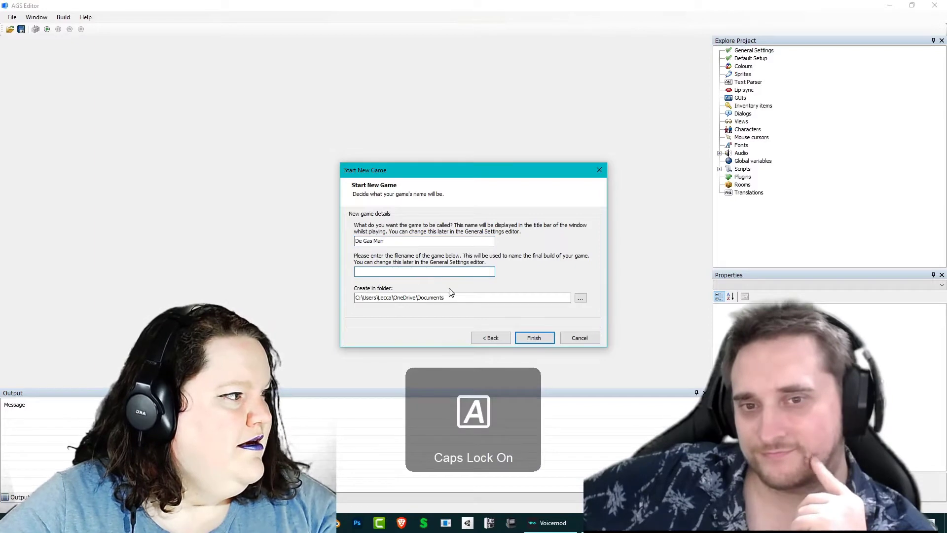
Choose the Edgar De Gas folder inside Game Dev on the D: drive as the location to create the game in
click(580, 298)
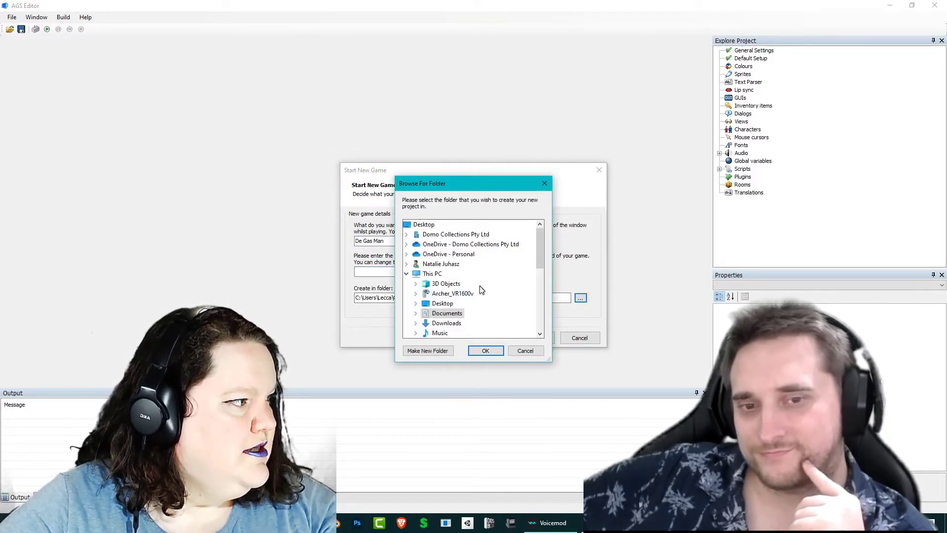
scroll(476, 288, down, 5)
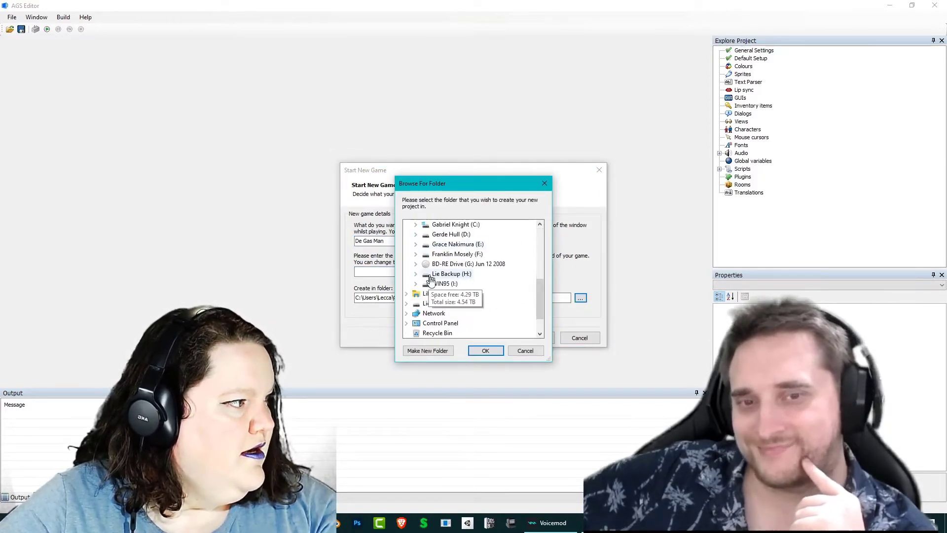
scroll(444, 296, up, 3)
scroll(439, 316, down, 2)
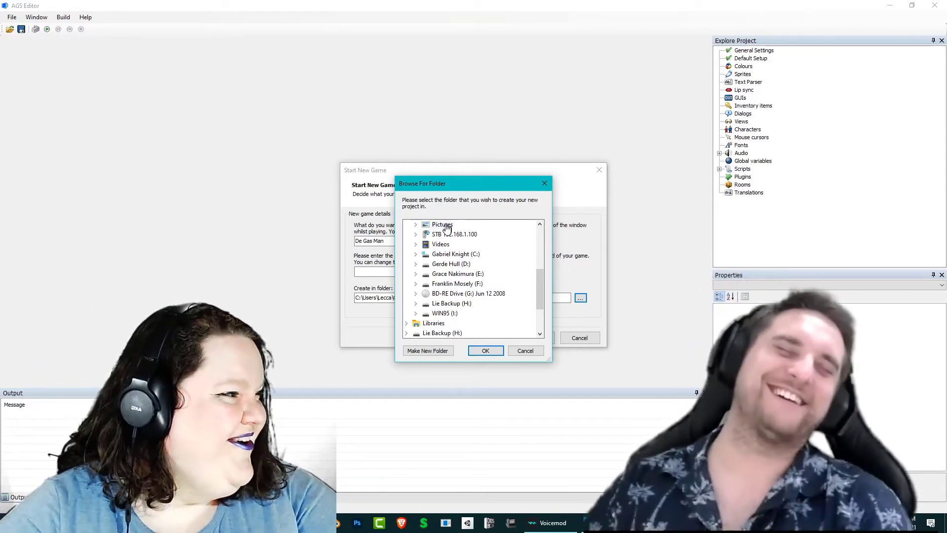
double_click(453, 264)
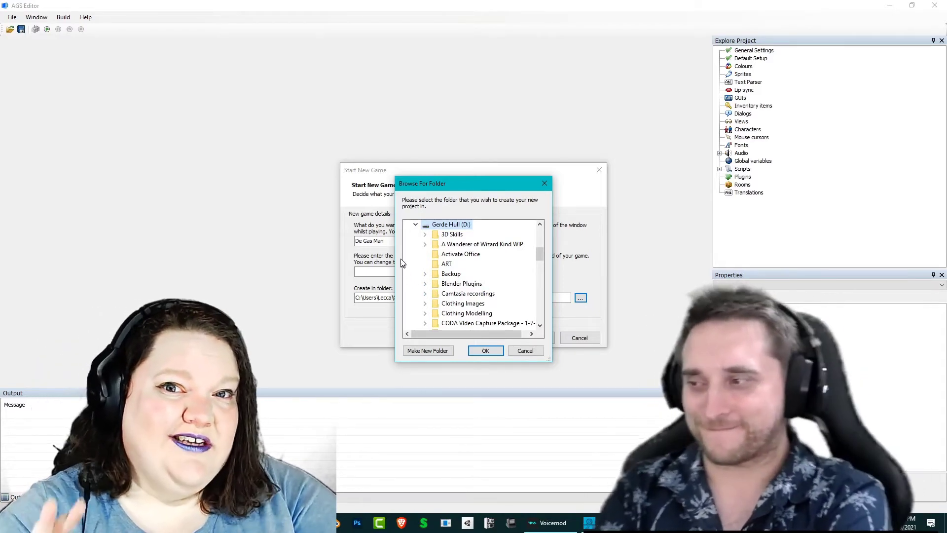
scroll(486, 287, down, 1)
scroll(486, 287, down, 4)
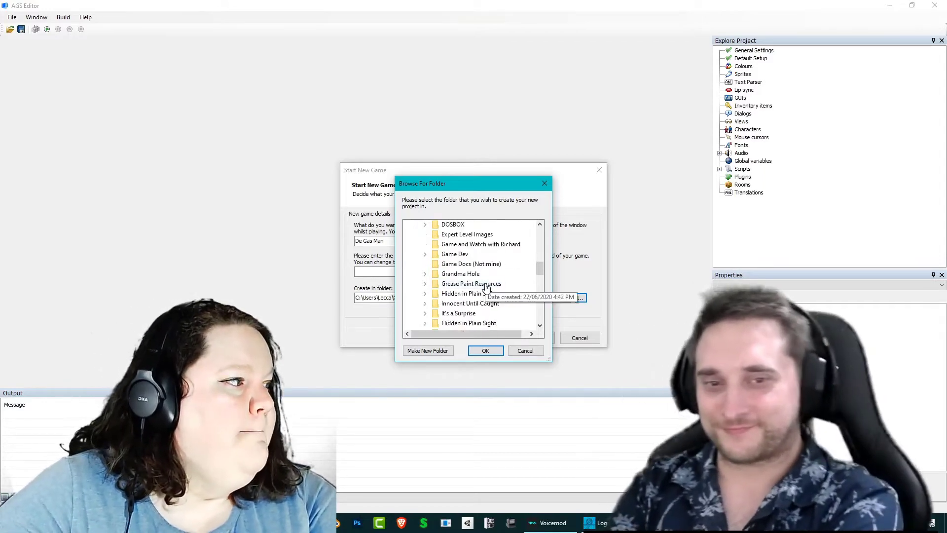
scroll(485, 285, down, 1)
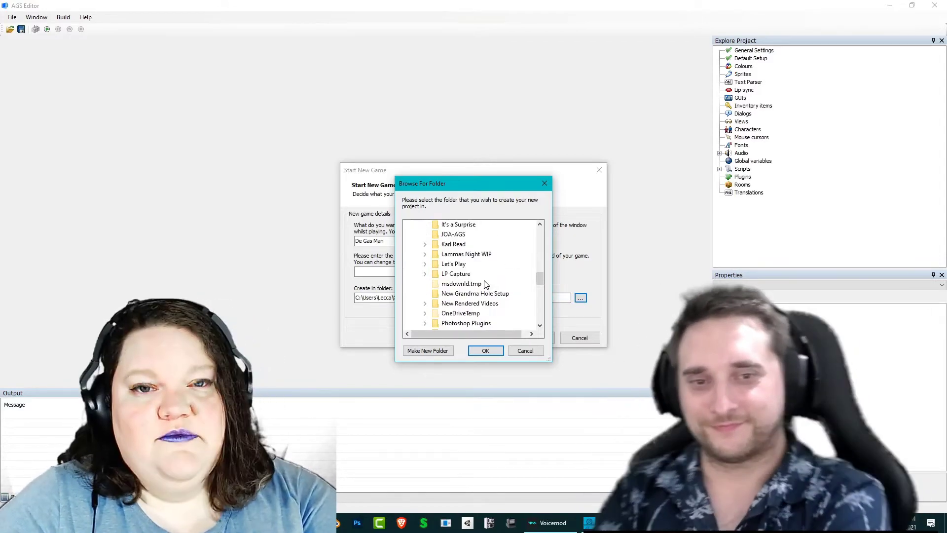
scroll(440, 290, up, 1)
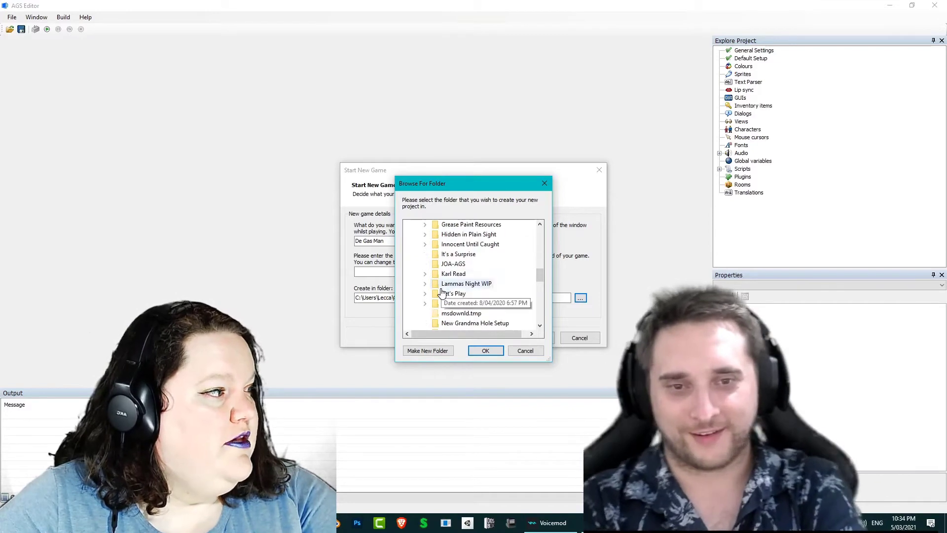
scroll(441, 290, down, 4)
scroll(441, 289, up, 6)
scroll(438, 286, up, 1)
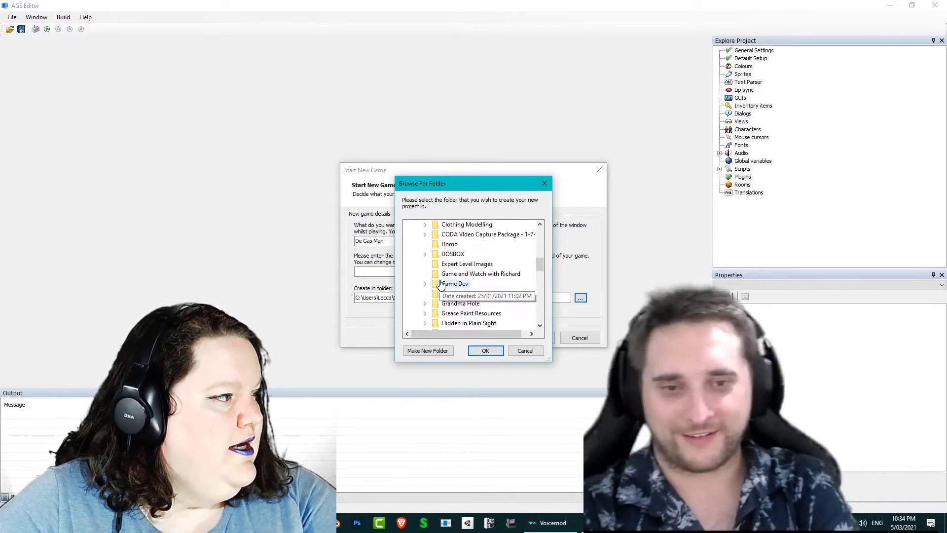
scroll(438, 286, down, 2)
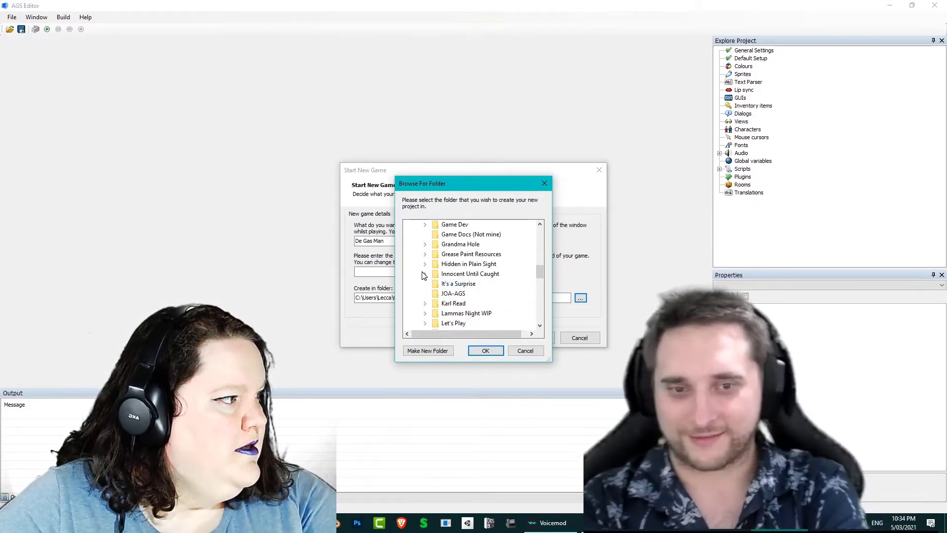
scroll(422, 279, down, 1)
scroll(419, 278, up, 1)
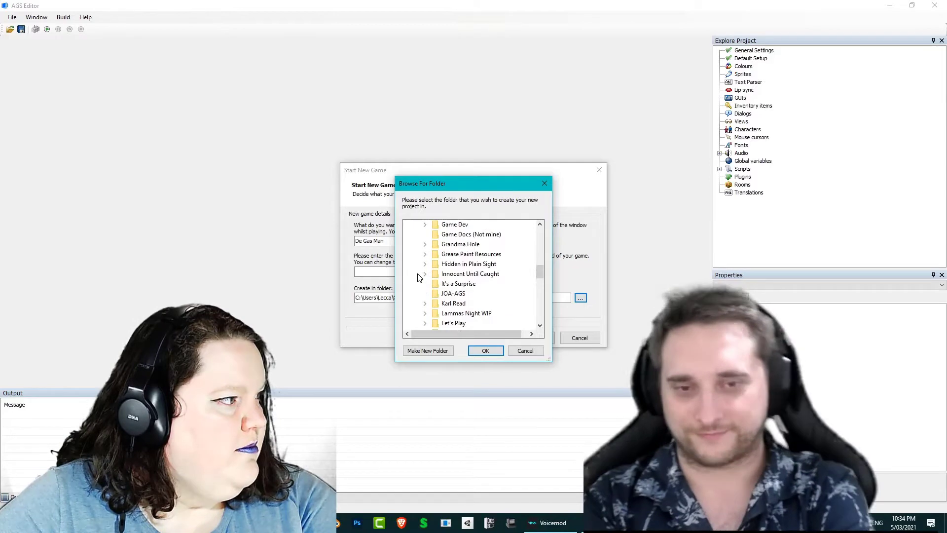
click(425, 225)
click(456, 235)
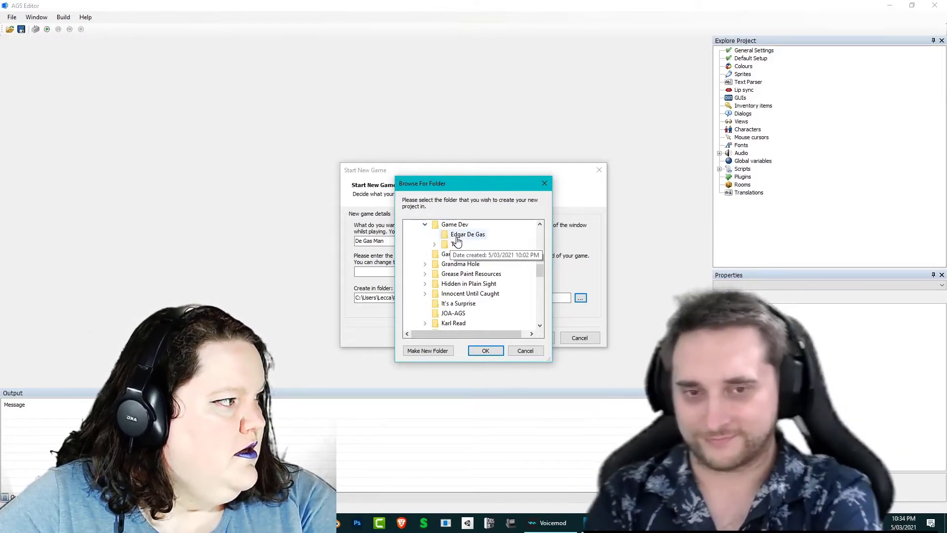
click(485, 350)
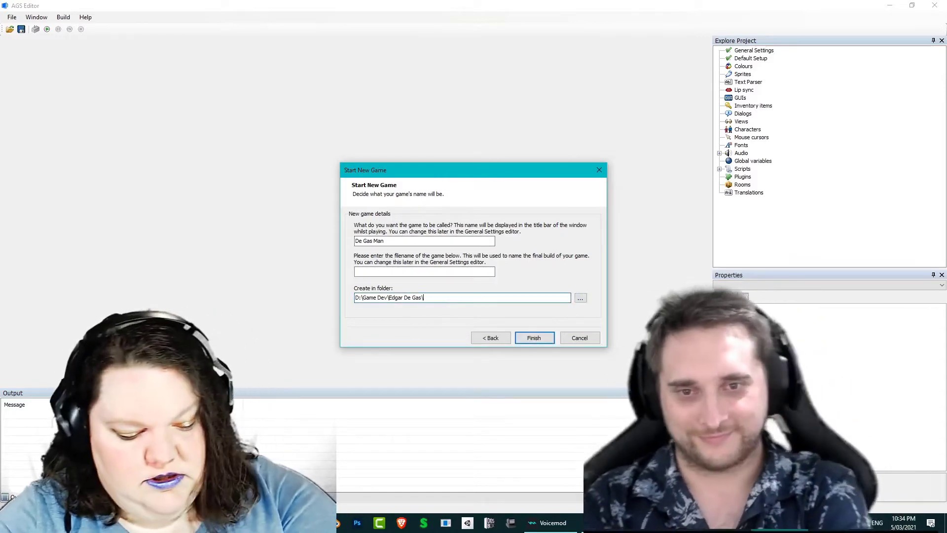
Append an "ags\" subfolder to the creation path, giving "D:\Game Dev\Edgar De Gas\ags\"
key(Caps_Lock)
text(ags)
key(Caps_Lock)
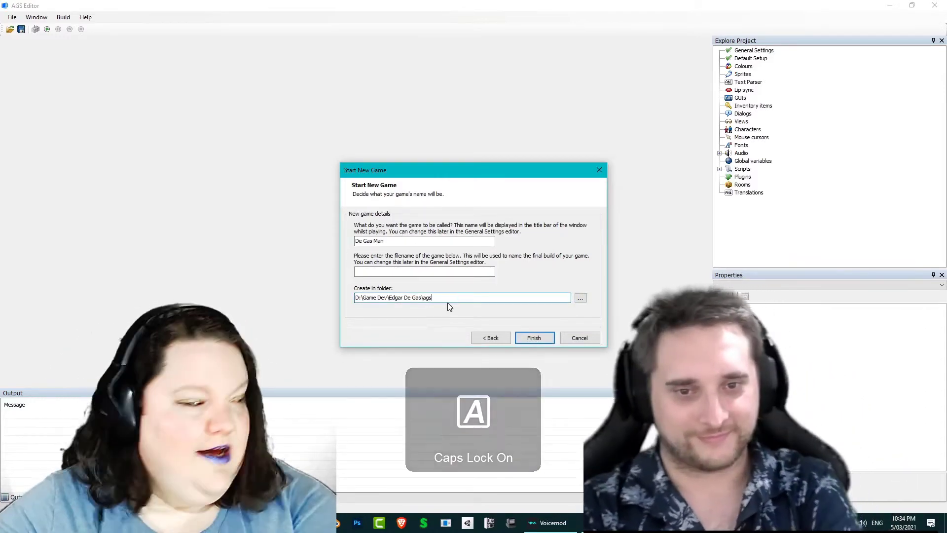
key(Caps_Lock)
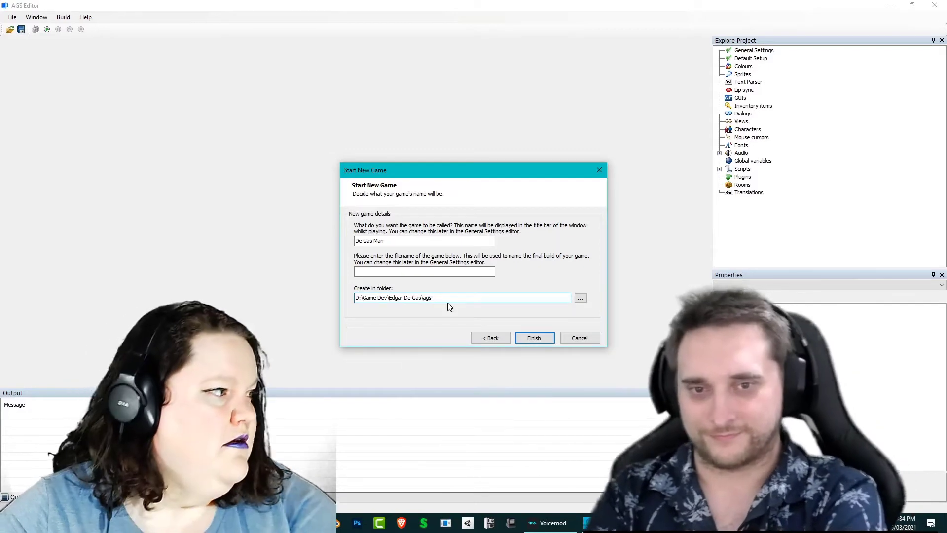
key(Caps_Lock)
text(\)
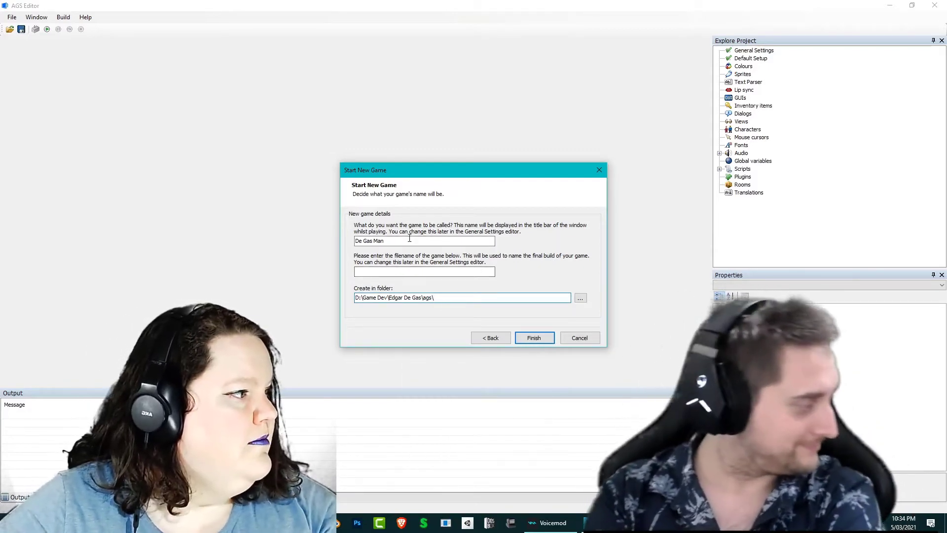
Extend the game's name to "De Gas Man in Paris"
click(409, 240)
text(IN RES)
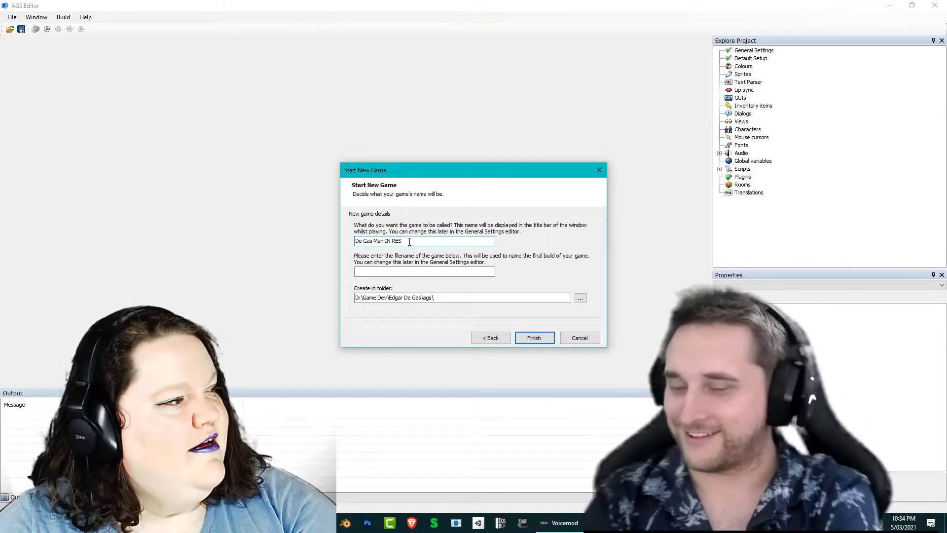
key(Caps_Lock)
key(BackSpace)
key(BackSpace)
key(BackSpace)
key(BackSpace)
key(BackSpace)
key(BackSpace)
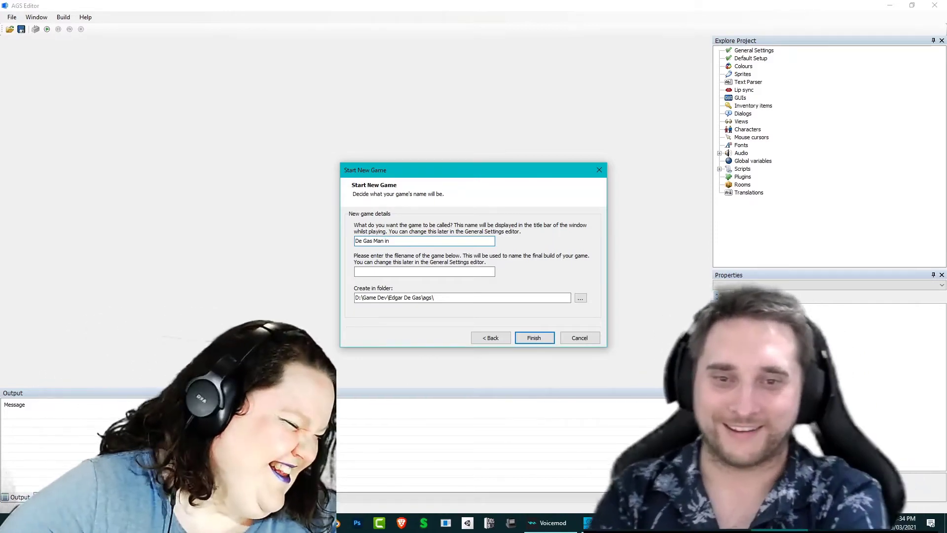
key(Caps_Lock)
key(Caps_Lock)
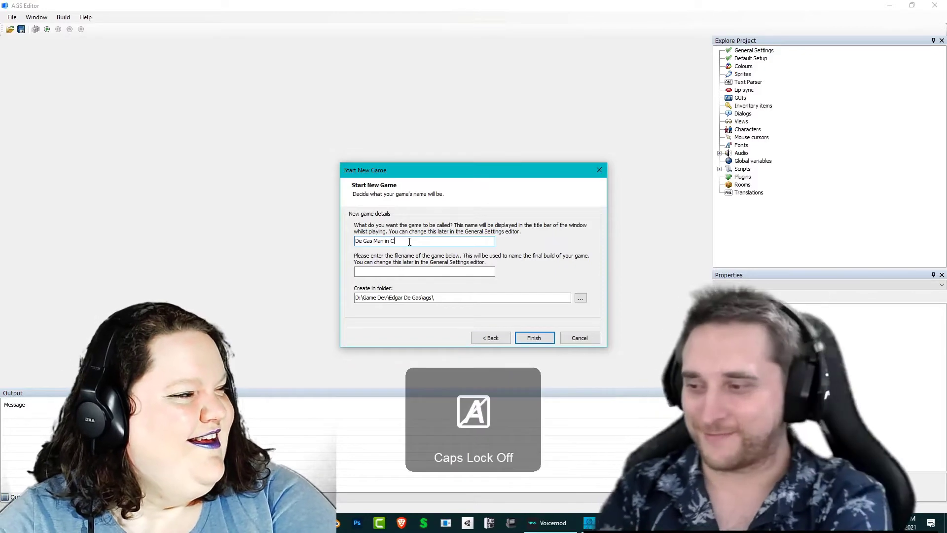
key(Caps_Lock)
text(FP)
key(Caps_Lock)
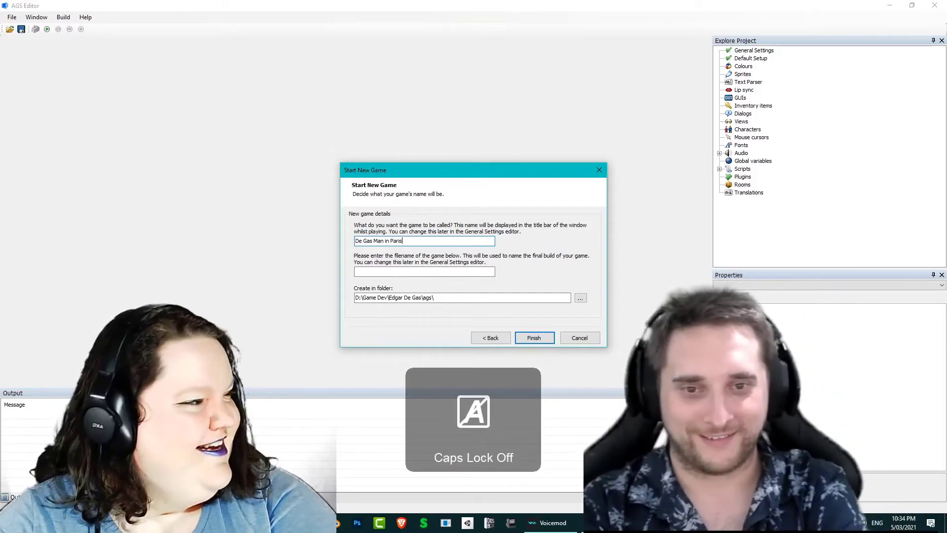
text(aris)
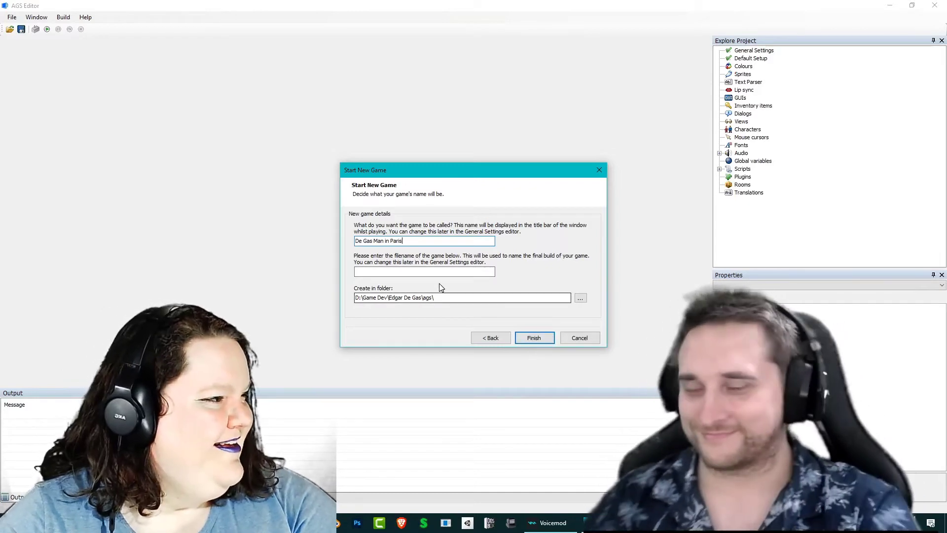
Set the game's filename to "DE-GAS-MAN", finish creating the game and dismiss the template message
click(440, 271)
key(Caps_Lock)
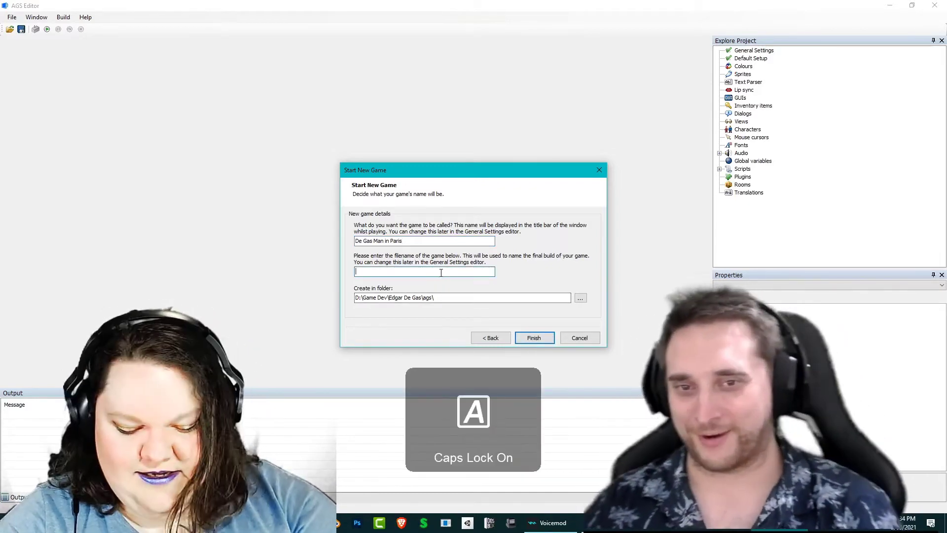
text(DE-GAS-MA)
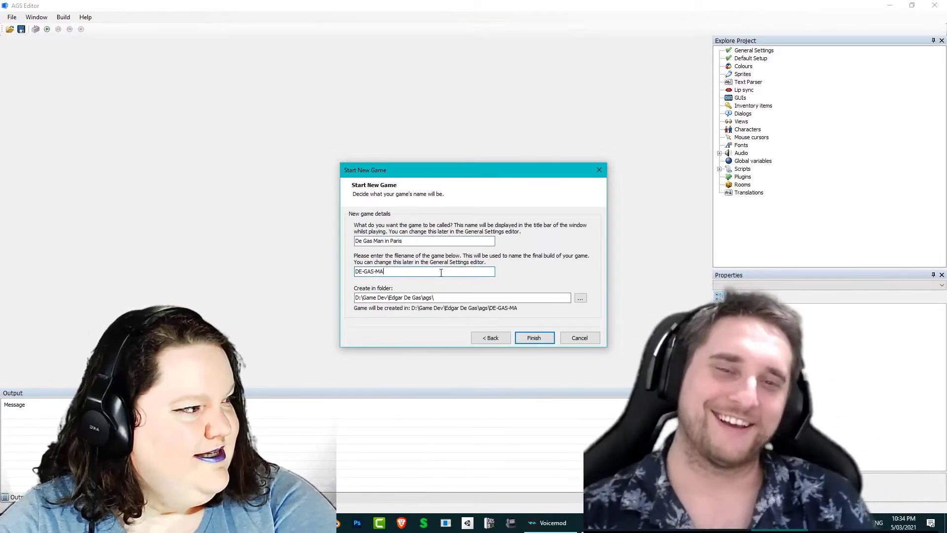
text(N)
key(Caps_Lock)
click(534, 337)
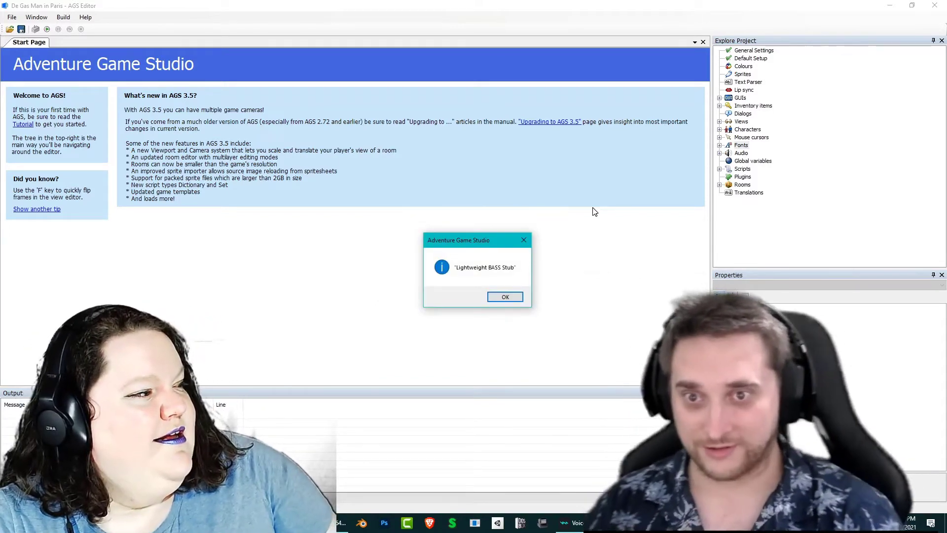
click(506, 295)
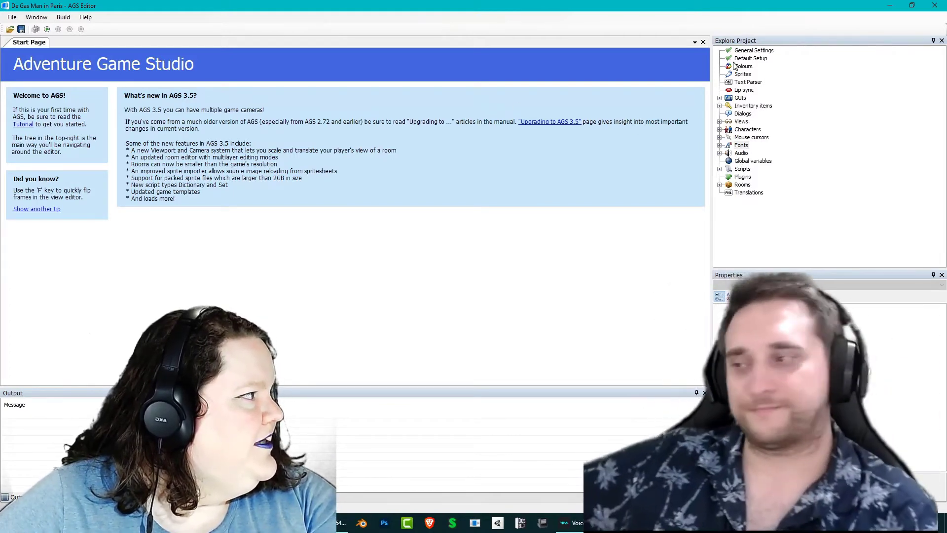
Open the General Settings and set "Characters turn to face direction" to True
click(744, 51)
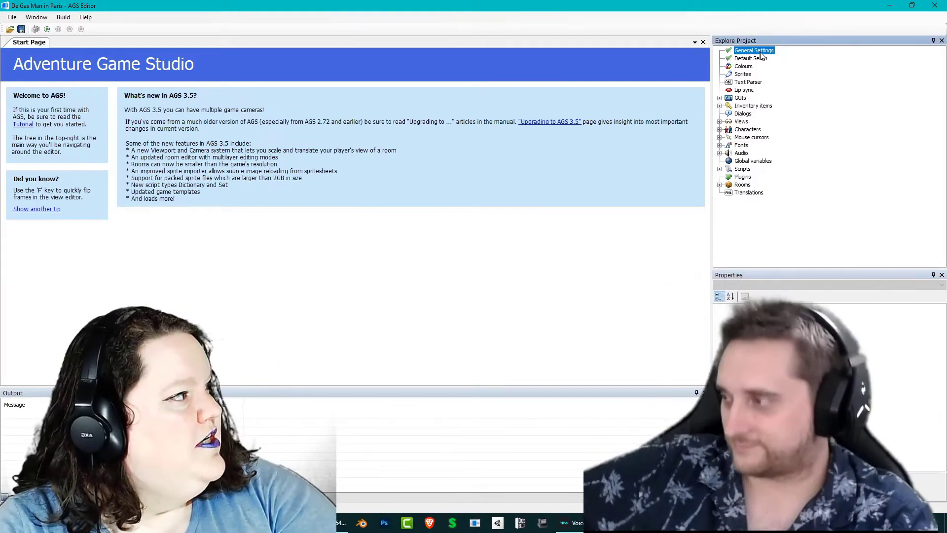
double_click(753, 51)
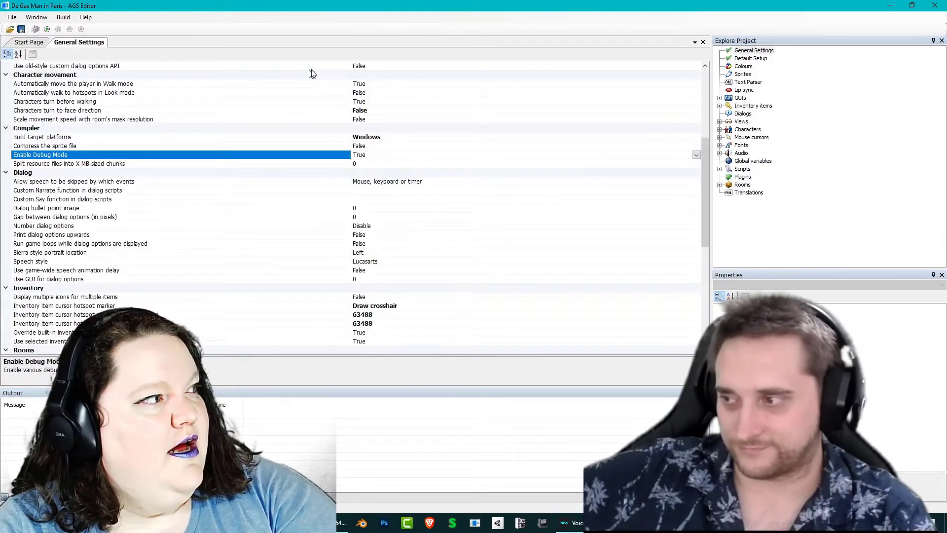
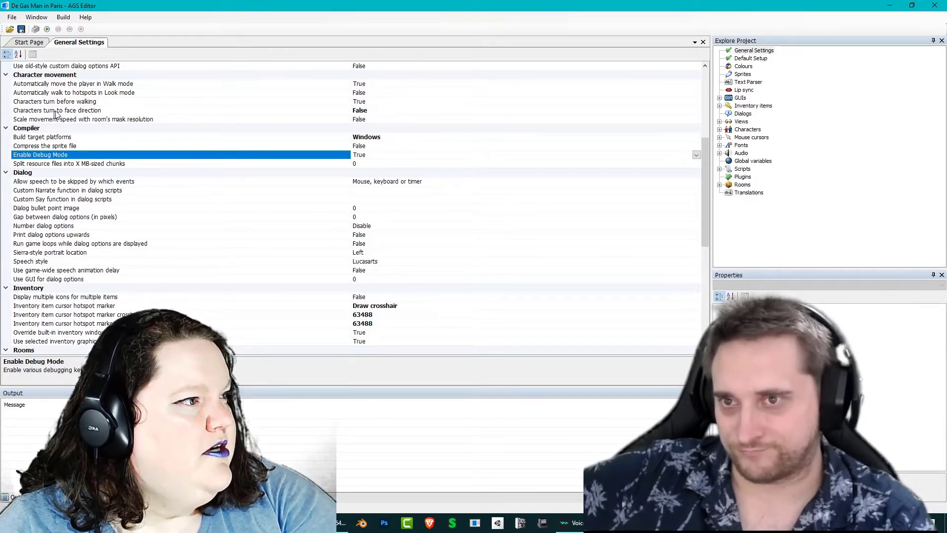
click(367, 110)
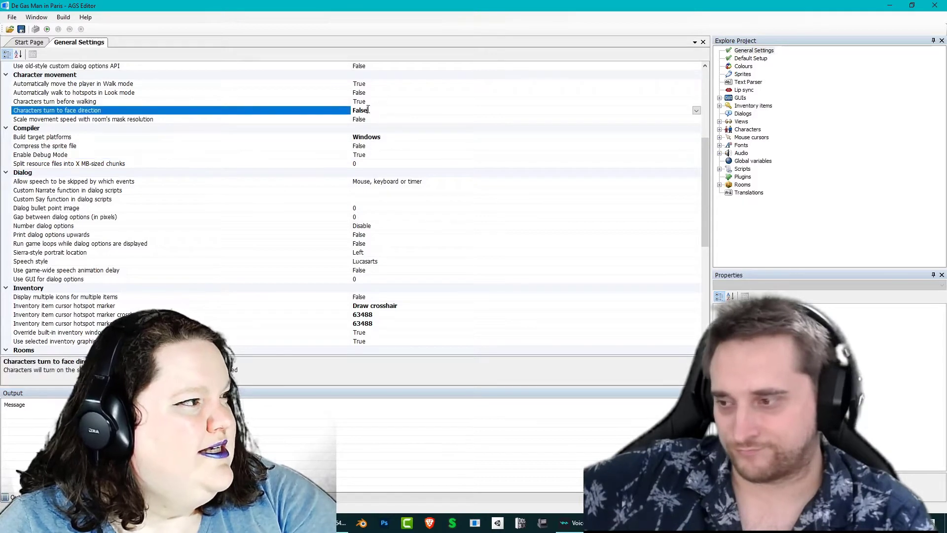
click(696, 110)
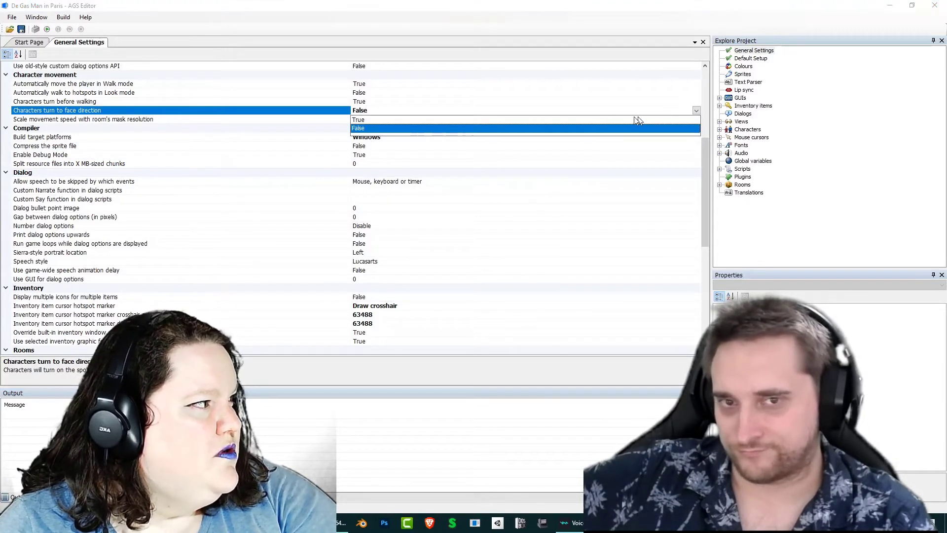
click(526, 121)
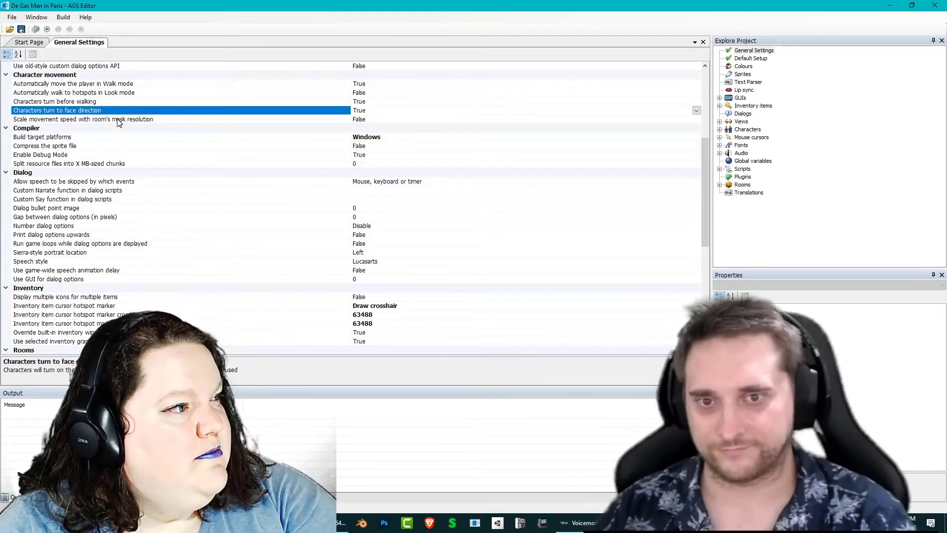
click(155, 120)
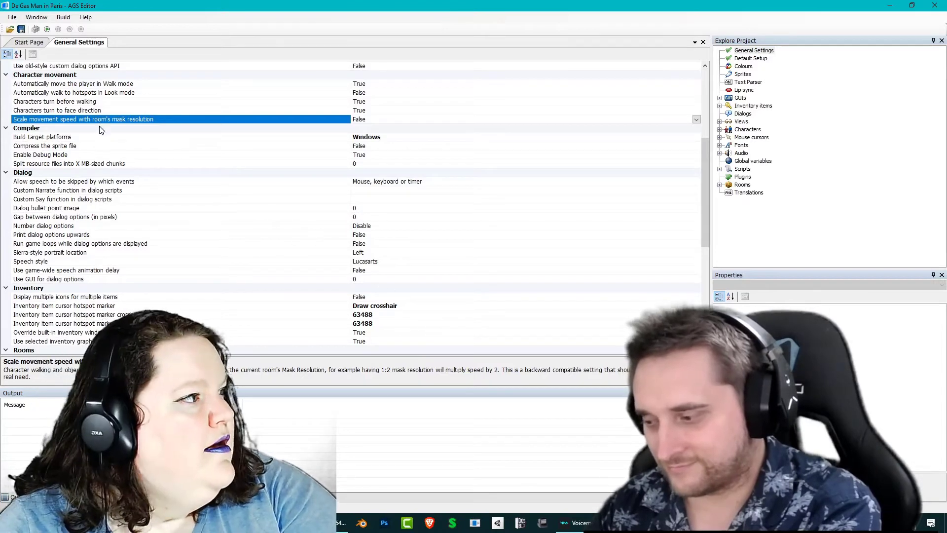
Review the Compiler settings: build target platforms, sprite file compression, debug mode and resource file splitting
click(92, 139)
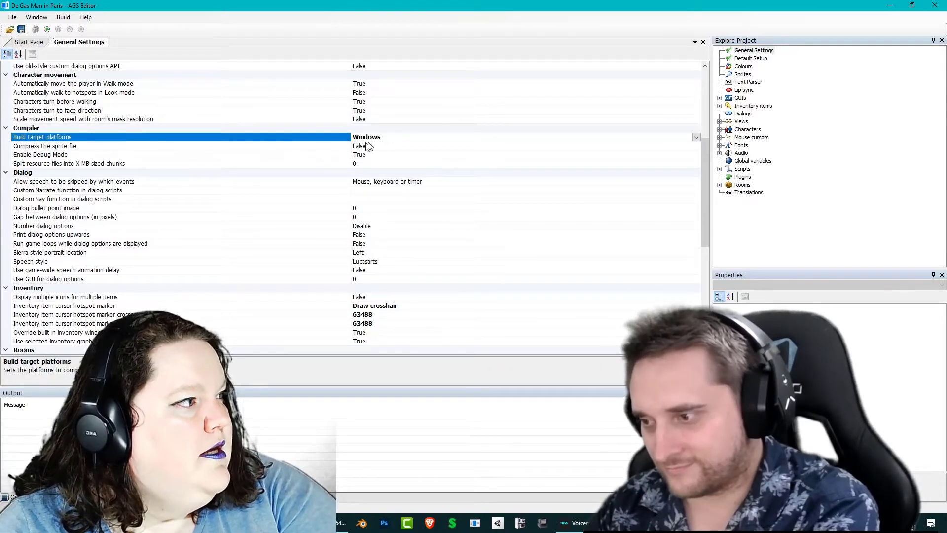
click(696, 137)
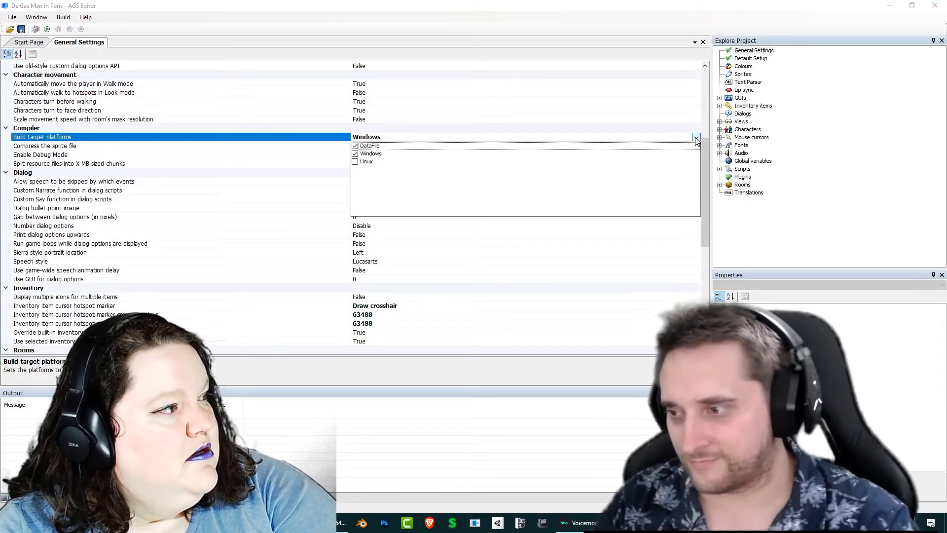
click(696, 137)
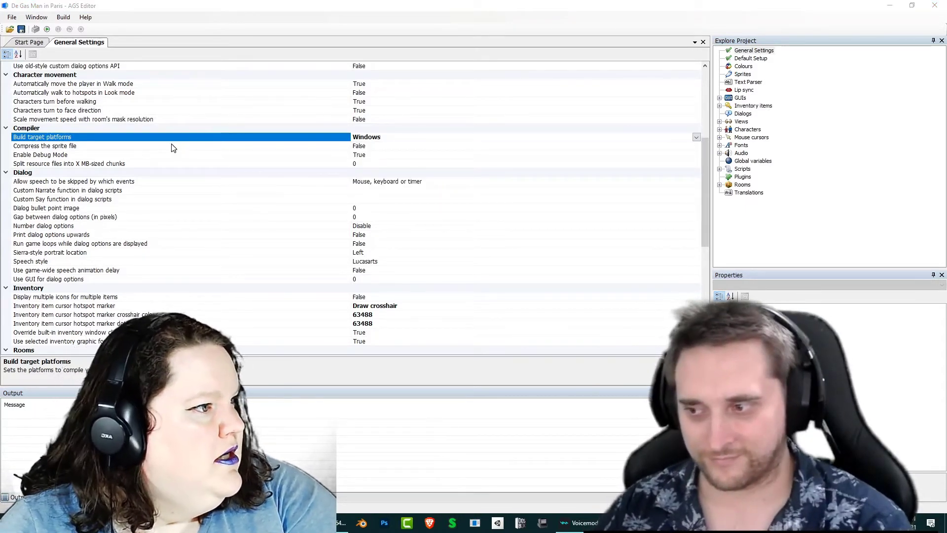
click(168, 147)
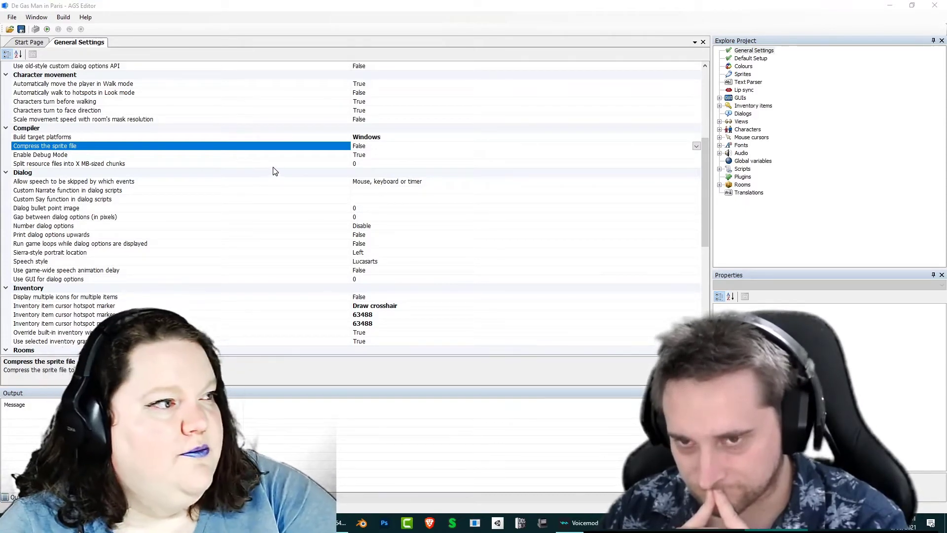
click(297, 156)
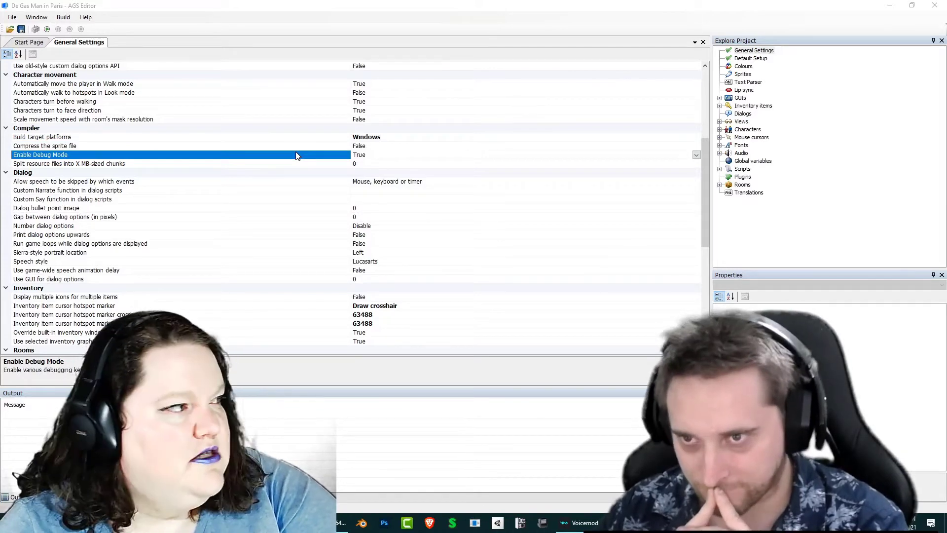
click(106, 165)
click(123, 191)
click(154, 174)
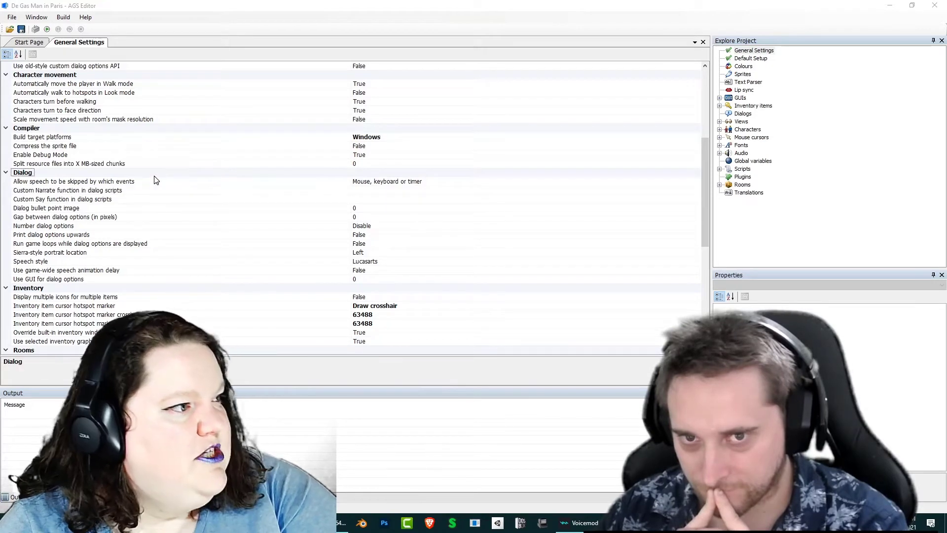
Review the Dialog settings from the speech-skipping events and custom script functions through to running game loops while dialog options are displayed
click(155, 182)
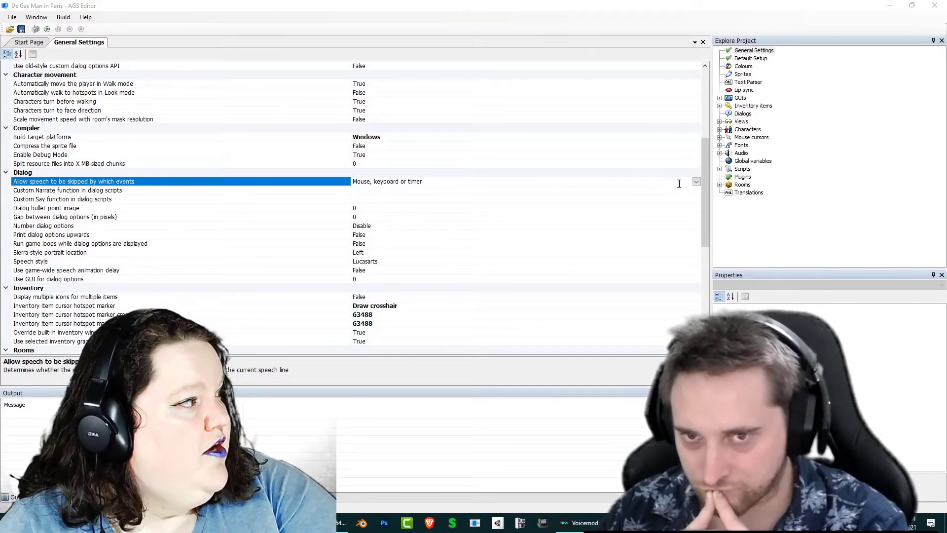
click(696, 181)
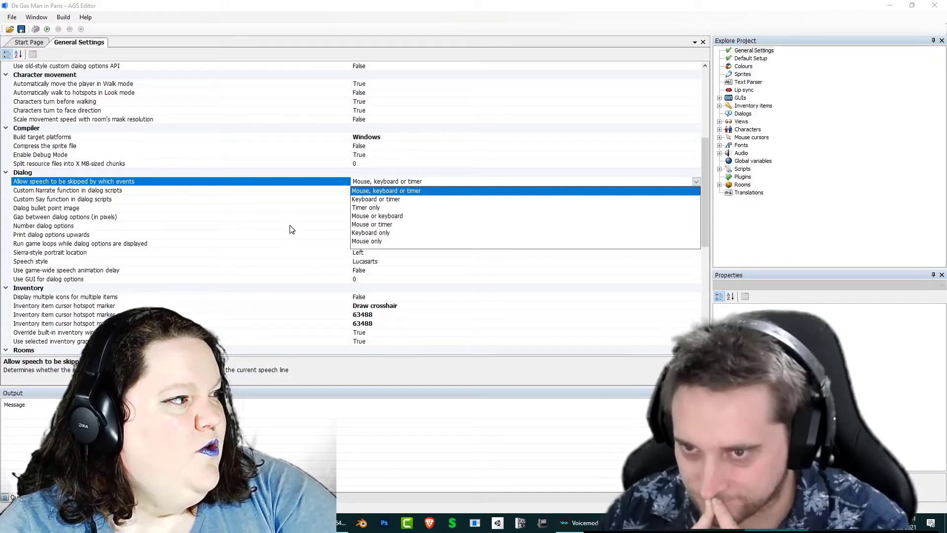
click(291, 229)
click(141, 199)
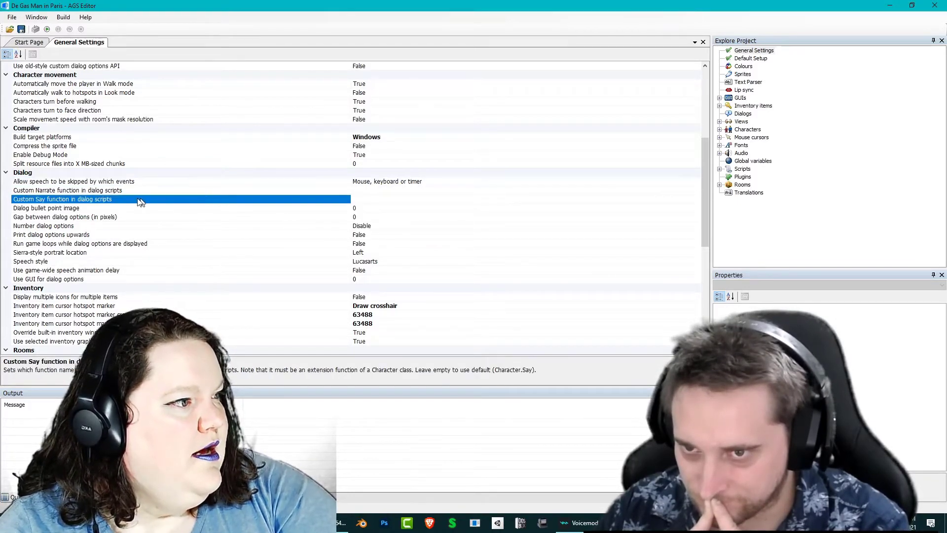
click(110, 190)
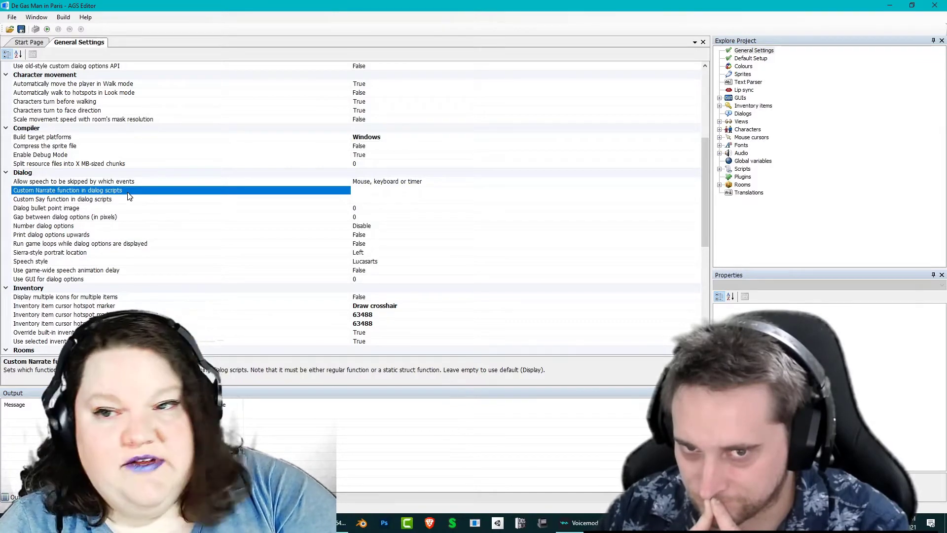
click(128, 200)
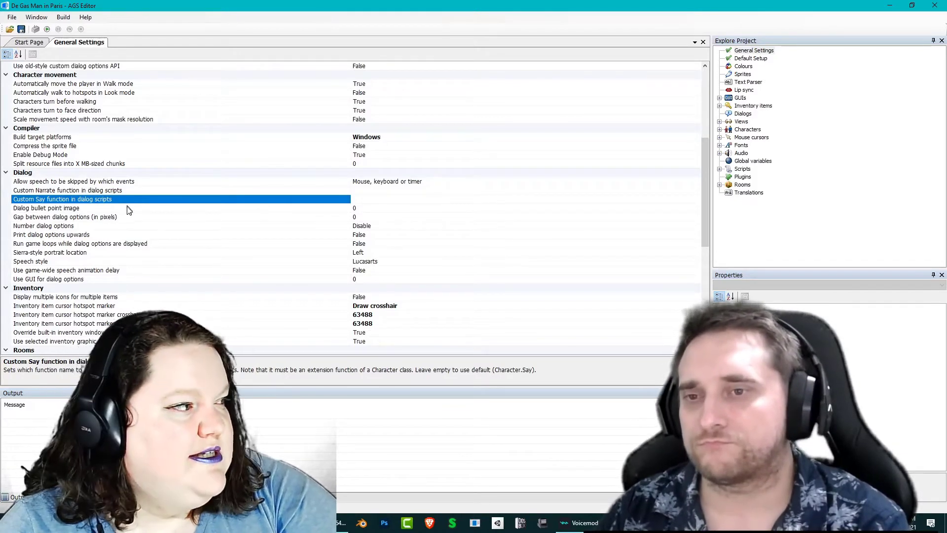
click(131, 209)
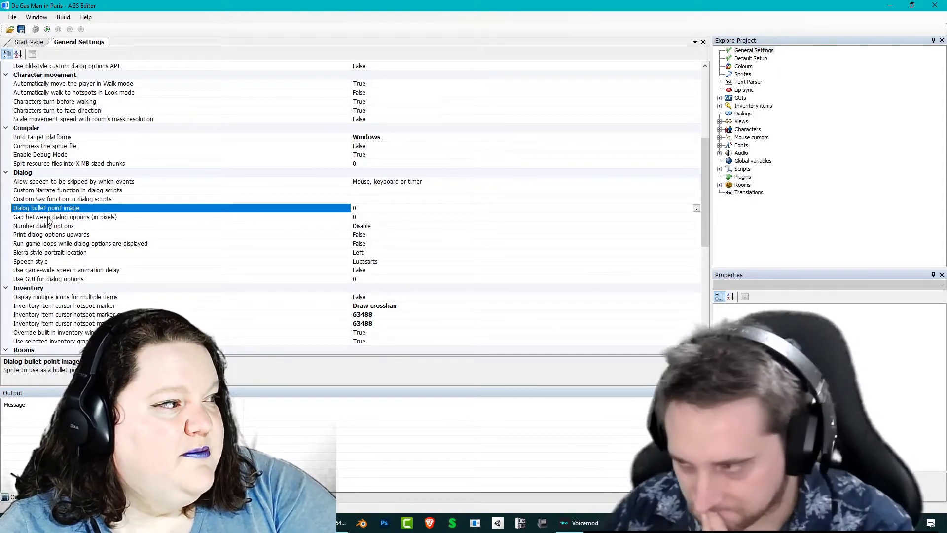
click(128, 220)
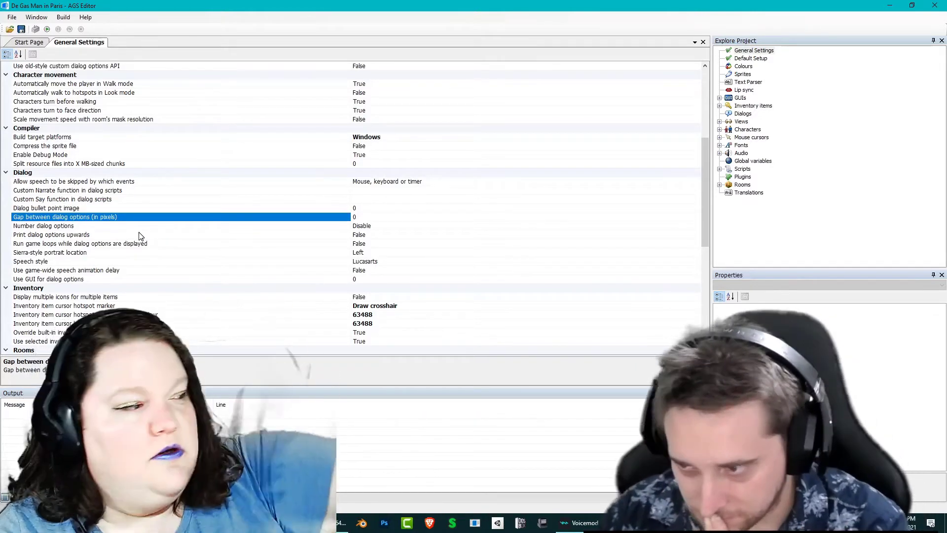
click(72, 228)
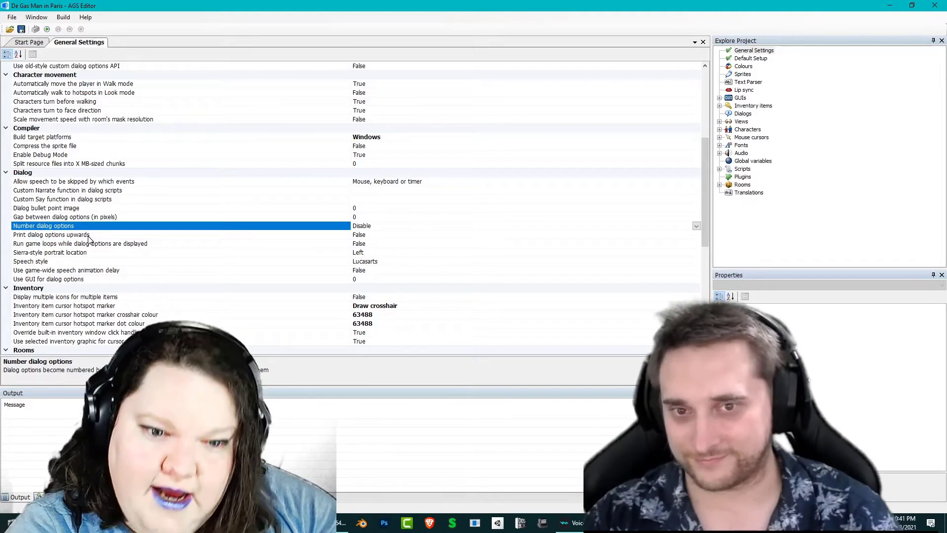
click(89, 235)
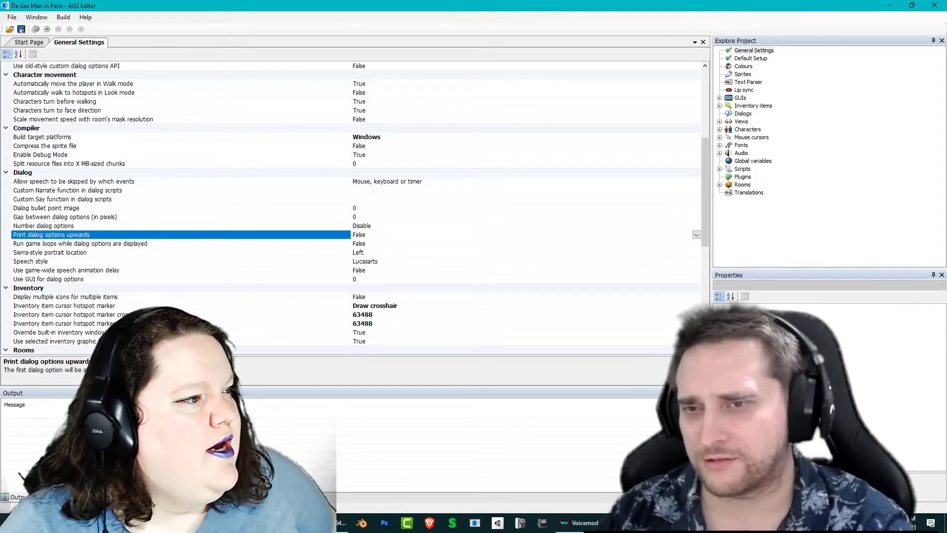
click(156, 245)
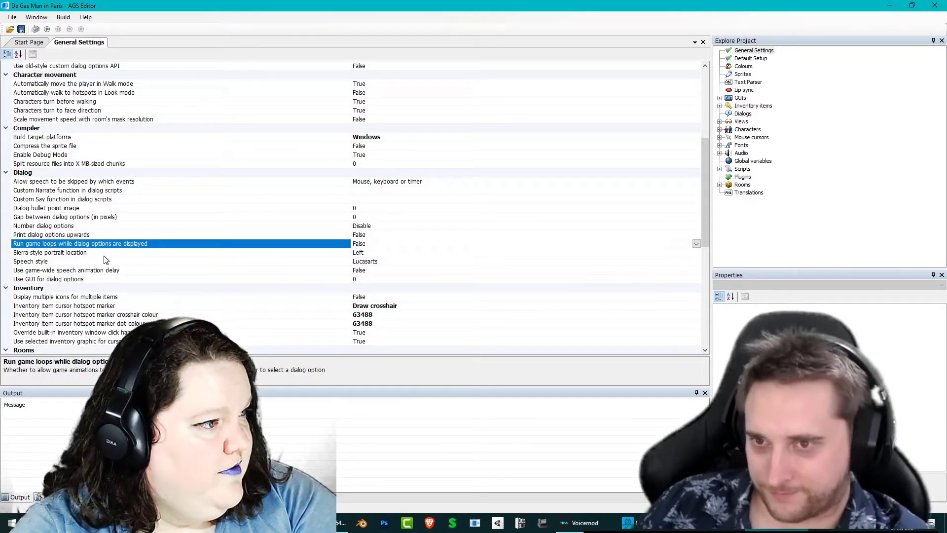
Set the Sierra-style portrait location to BasedOnCharacterPosition and the Speech style to SierraWithBackground
click(106, 253)
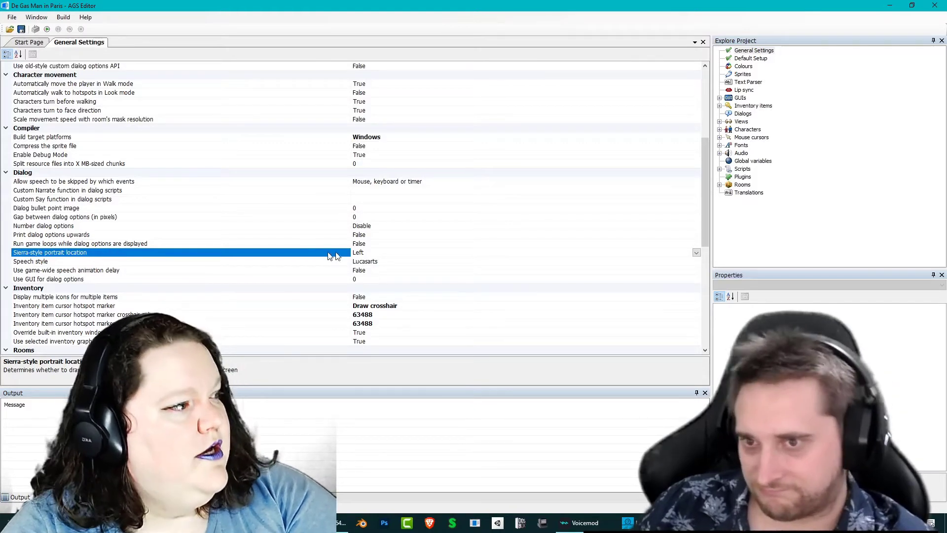
click(696, 253)
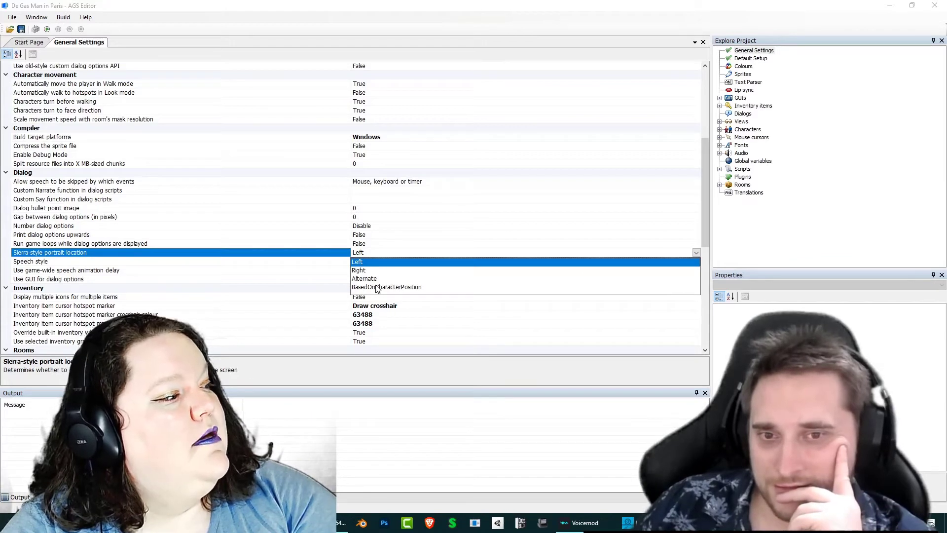
click(377, 288)
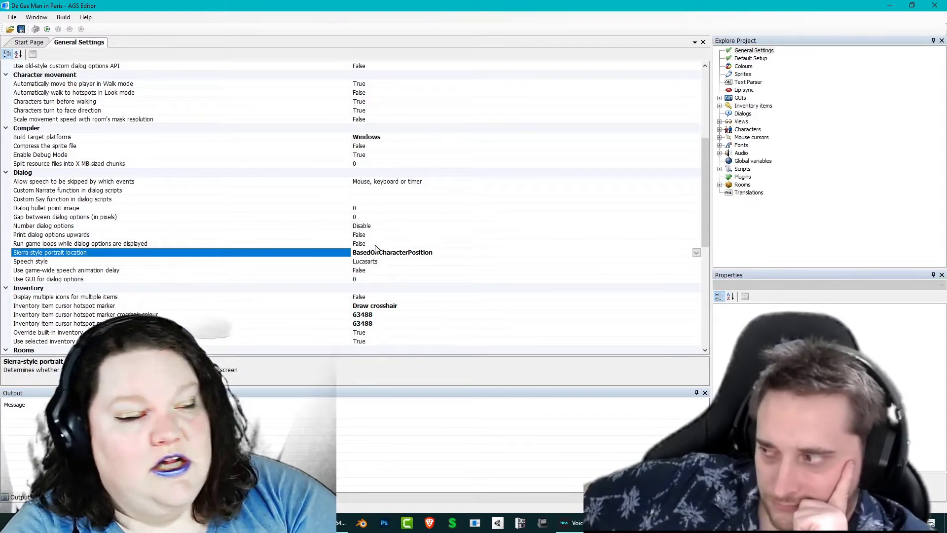
click(276, 263)
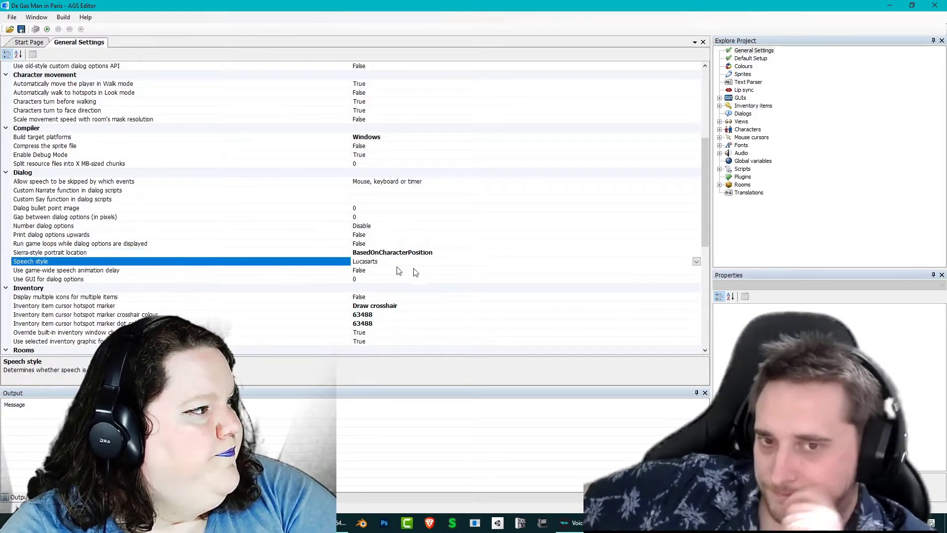
click(696, 262)
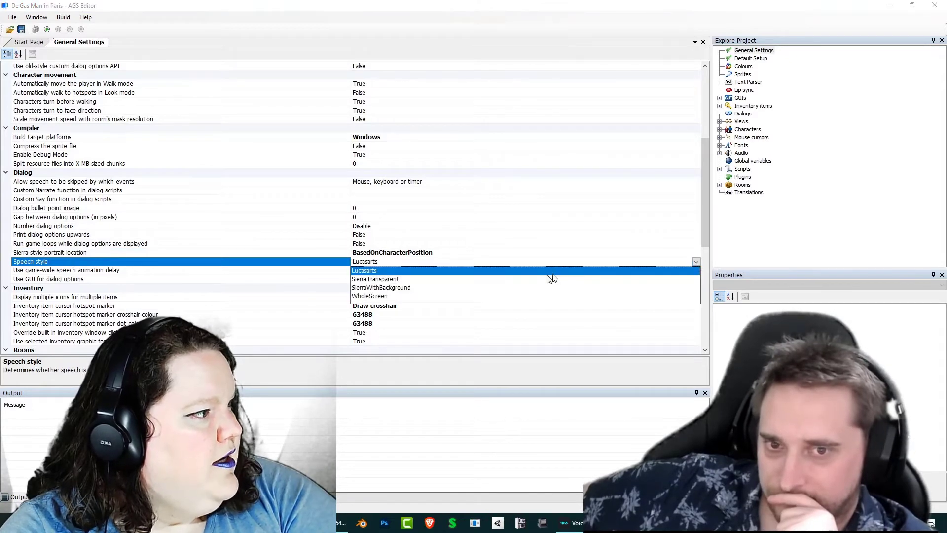
click(393, 289)
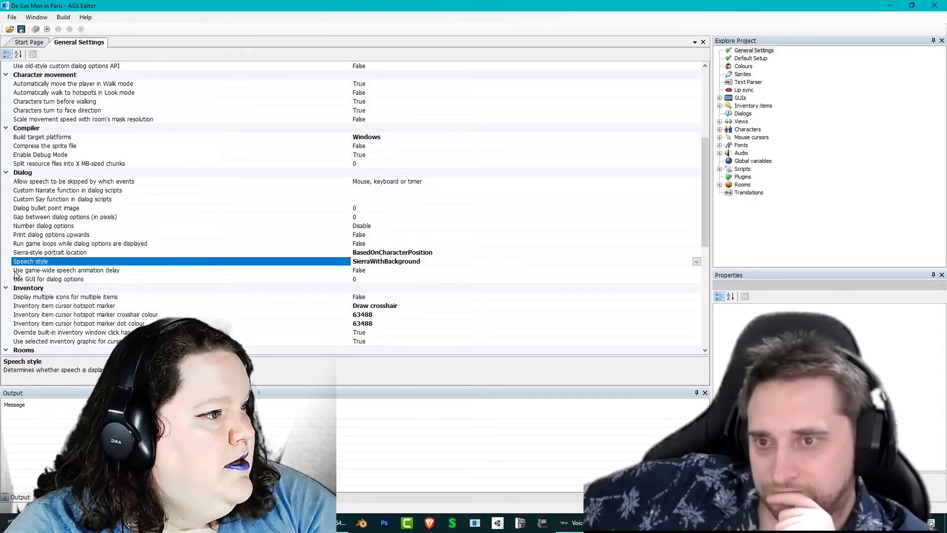
Check the speech animation delay and "Use GUI for dialog options" settings, and search the online AGS manual for "Dialog options gui"
click(55, 272)
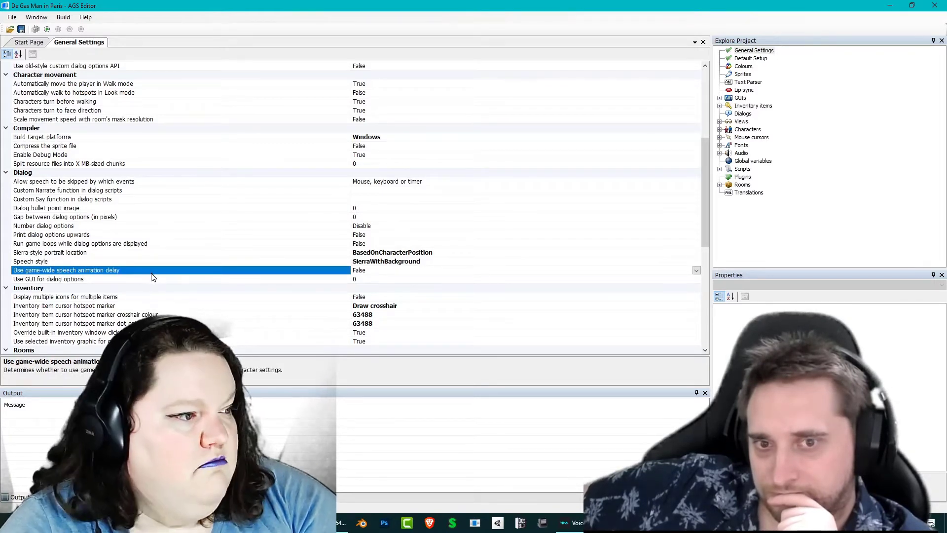
click(117, 280)
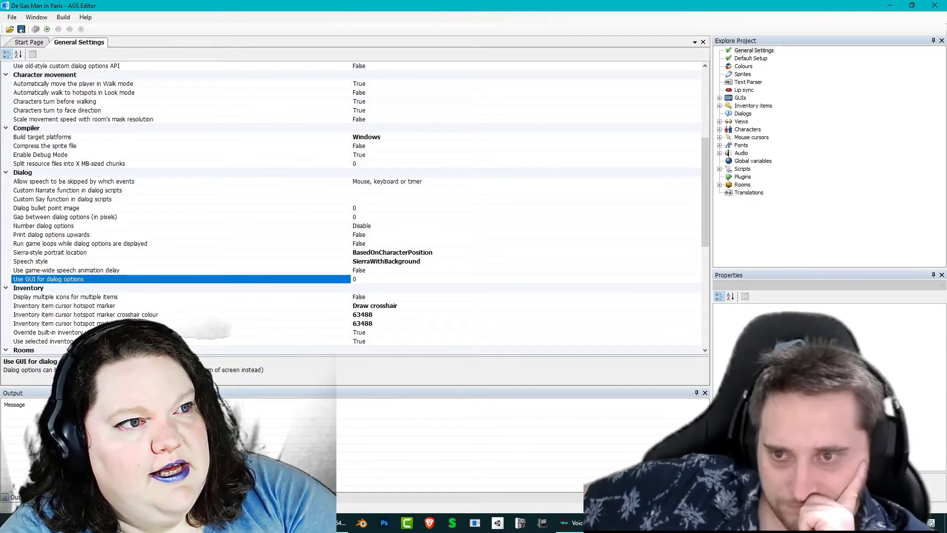
drag(0, 164, 616, 1)
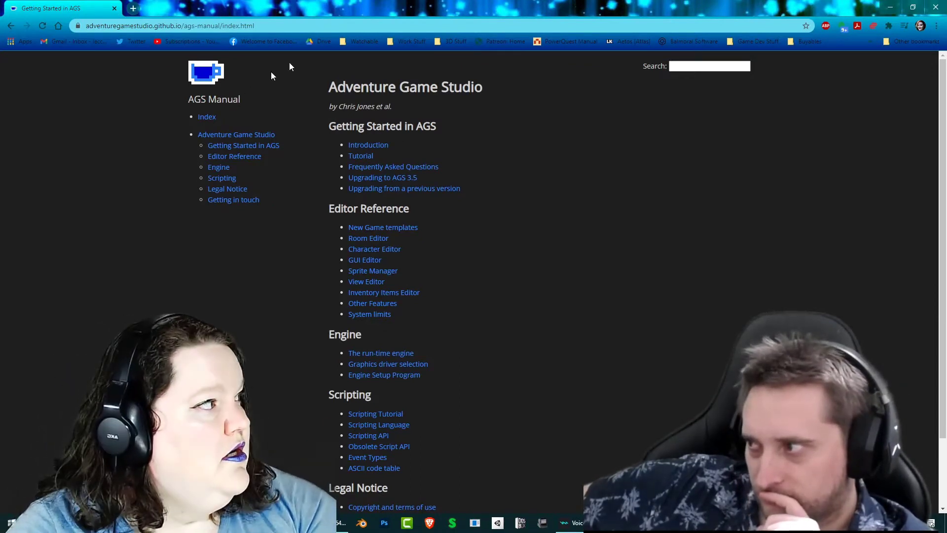
scroll(520, 304, down, 2)
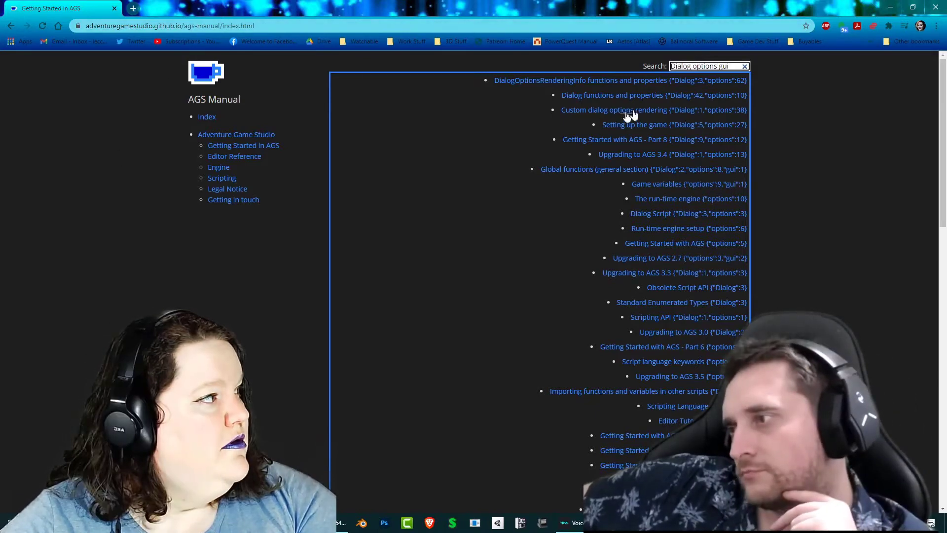
Uncover the settings behind the browser and search Google for "use gui for dialog options ags" in a maximized window
drag(539, 7, 531, 273)
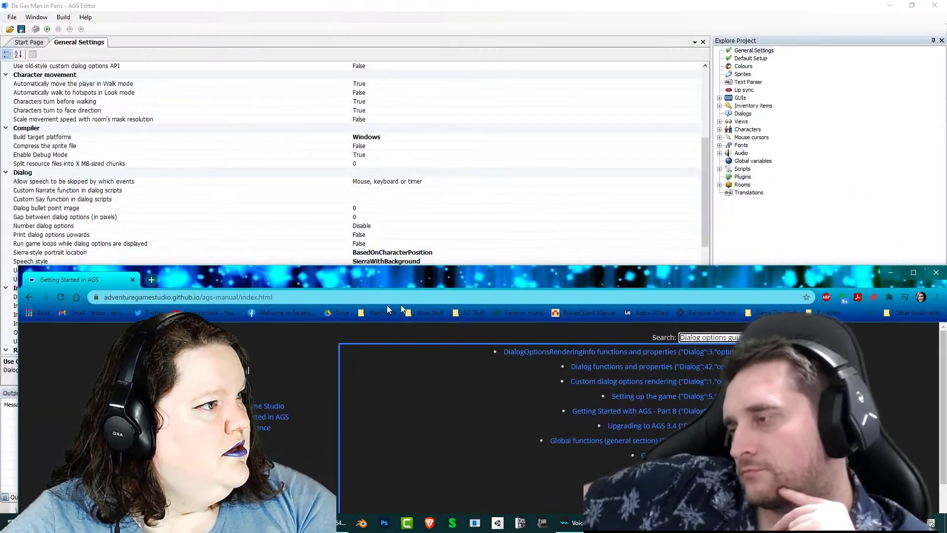
drag(240, 271, 214, 308)
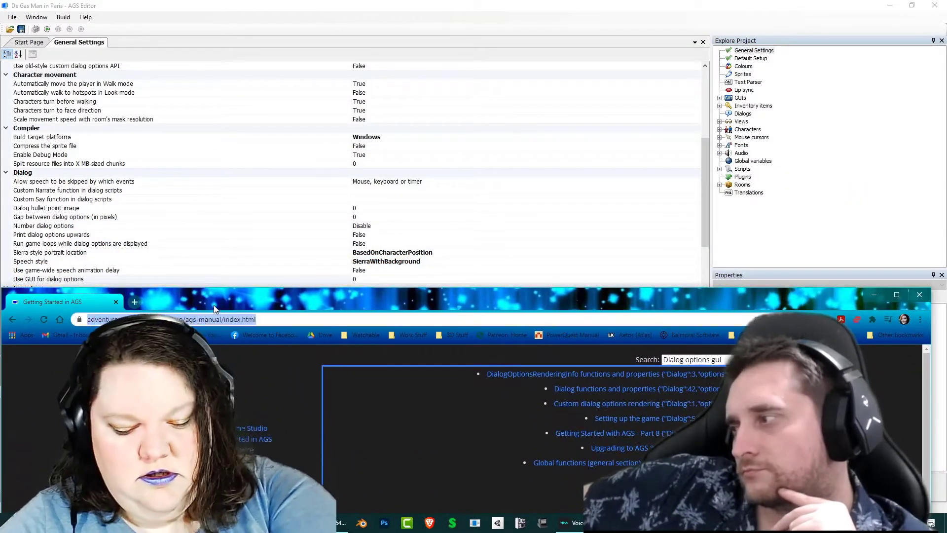
text(use gui for )
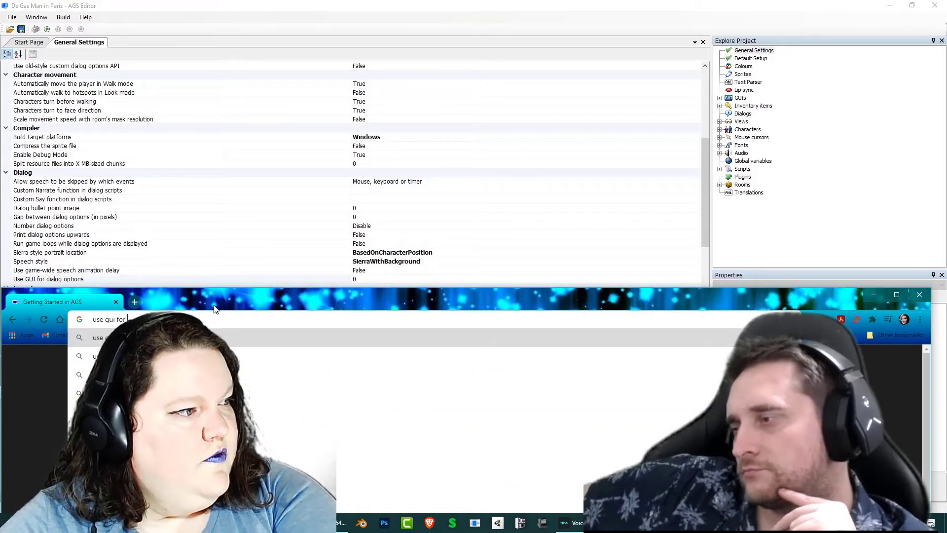
text(di)
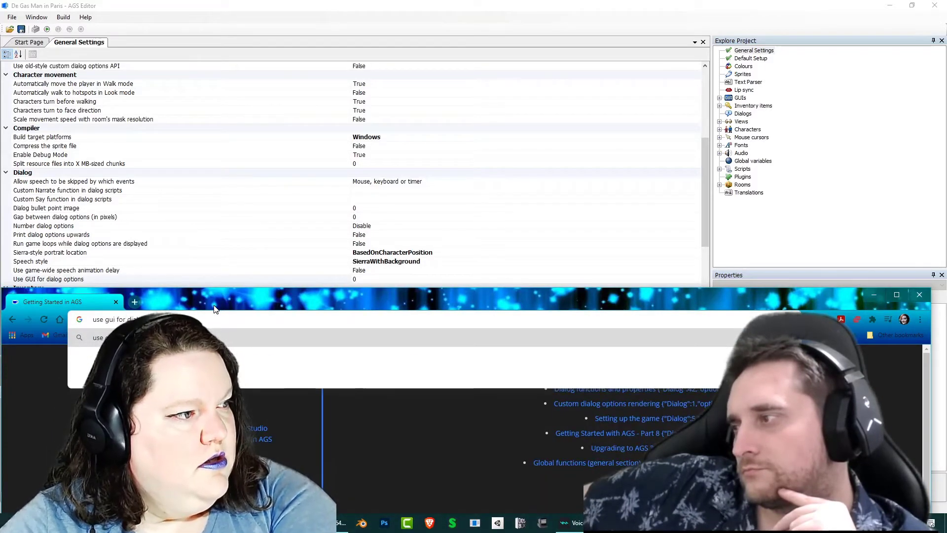
text(alog options ags)
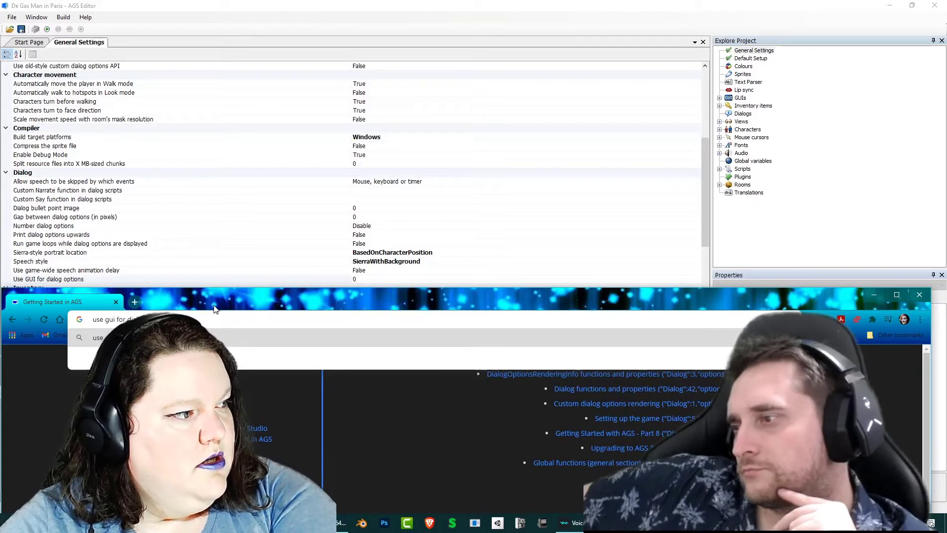
key(Return)
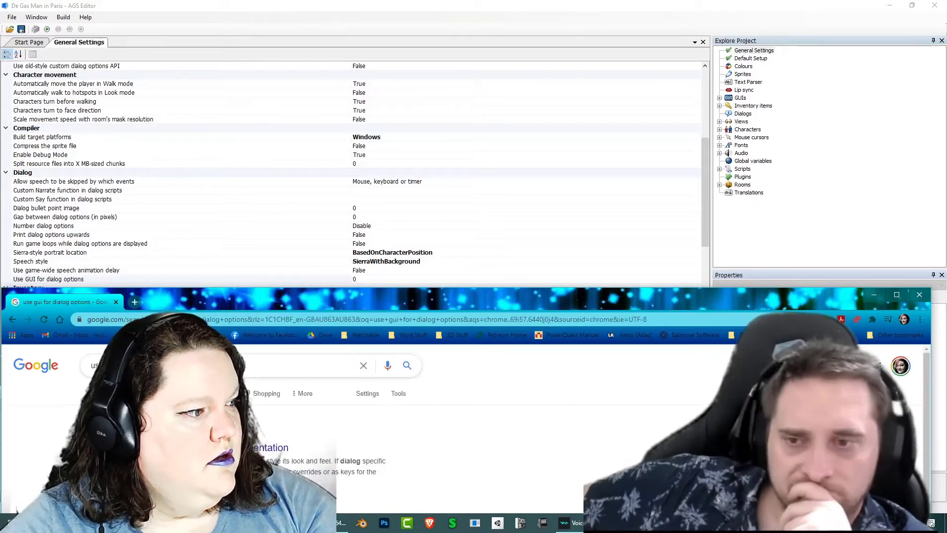
key(Caps_Lock)
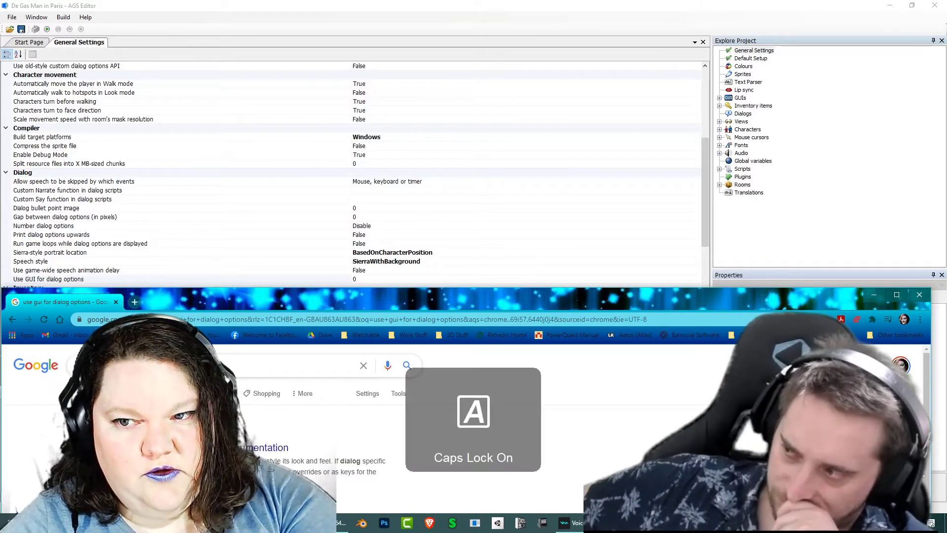
text(ags)
key(Return)
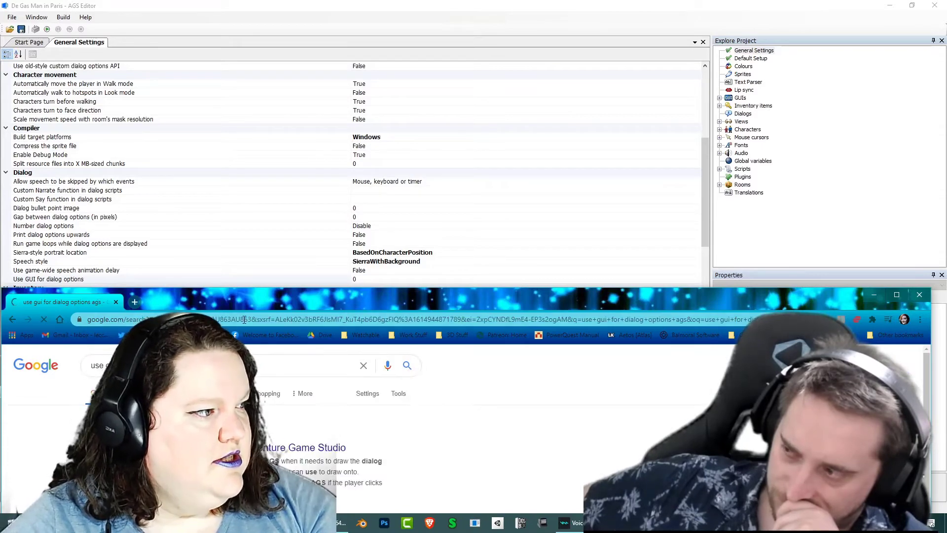
double_click(253, 292)
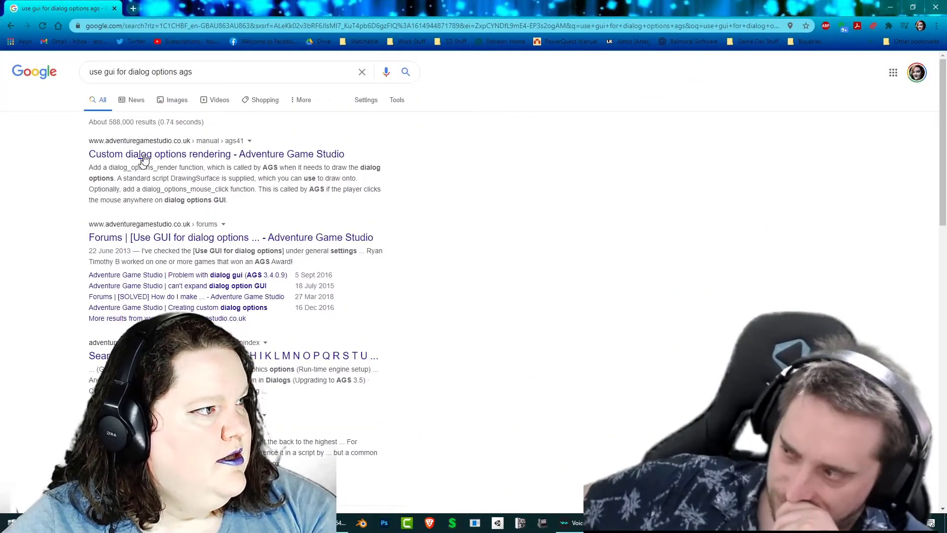
Read the manual's "Custom dialog options rendering" page with its example scripts, and close the browser to return to the AGS Editor
click(143, 155)
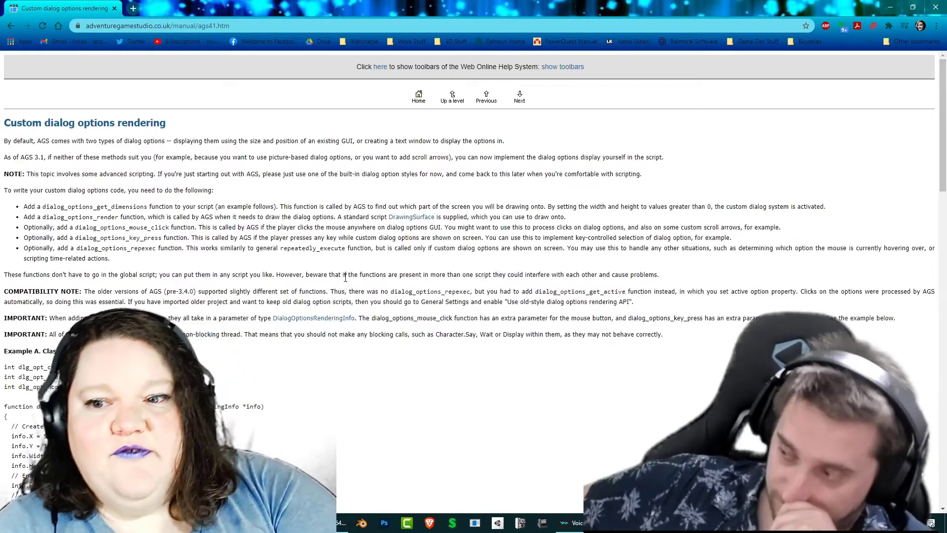
scroll(345, 259, down, 8)
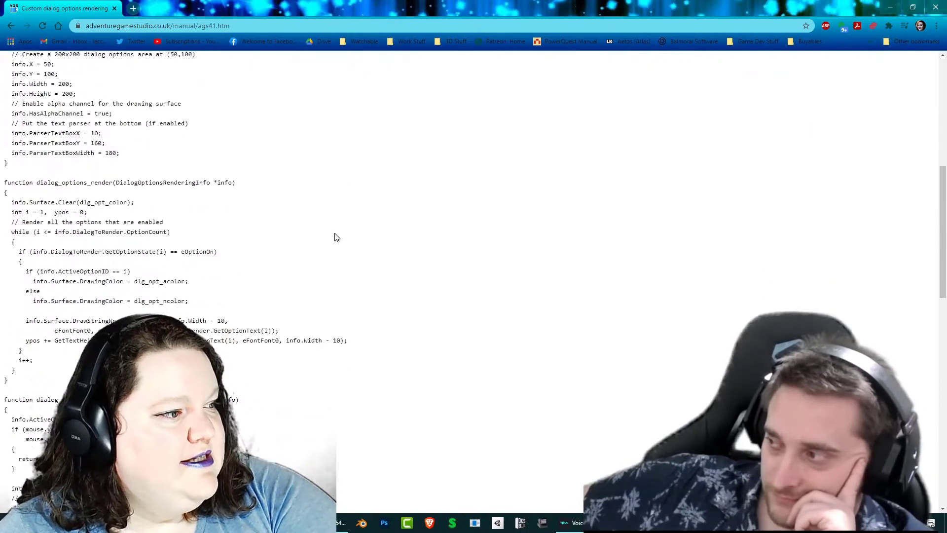
scroll(335, 237, down, 6)
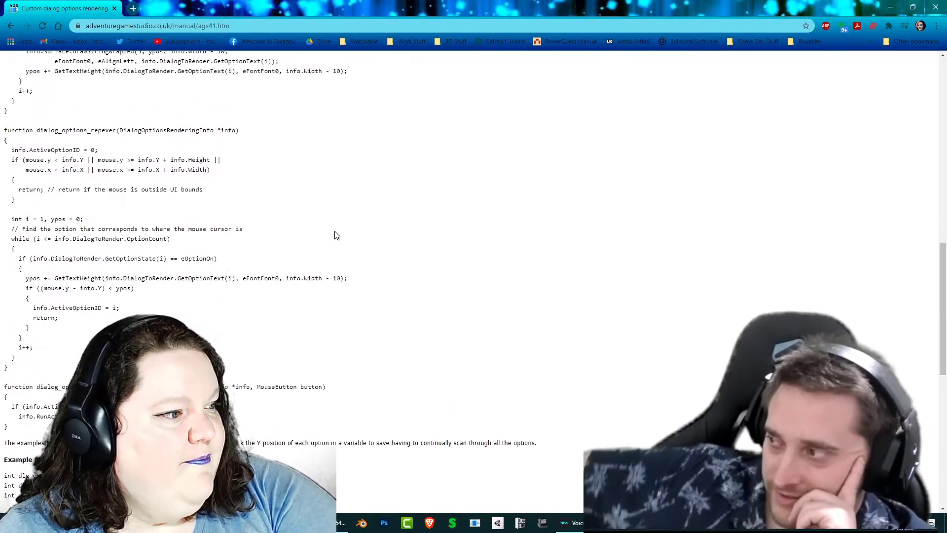
scroll(336, 235, down, 9)
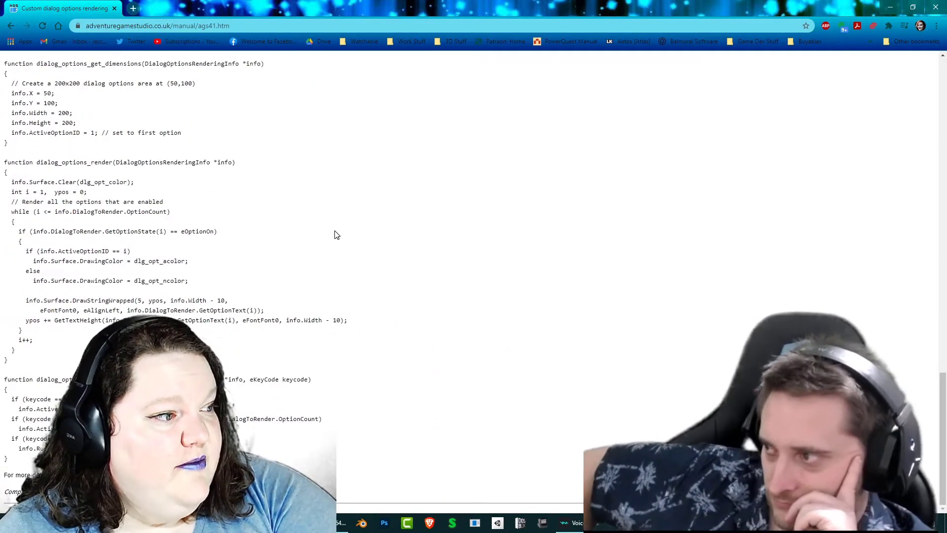
scroll(335, 234, down, 8)
scroll(337, 223, up, 5)
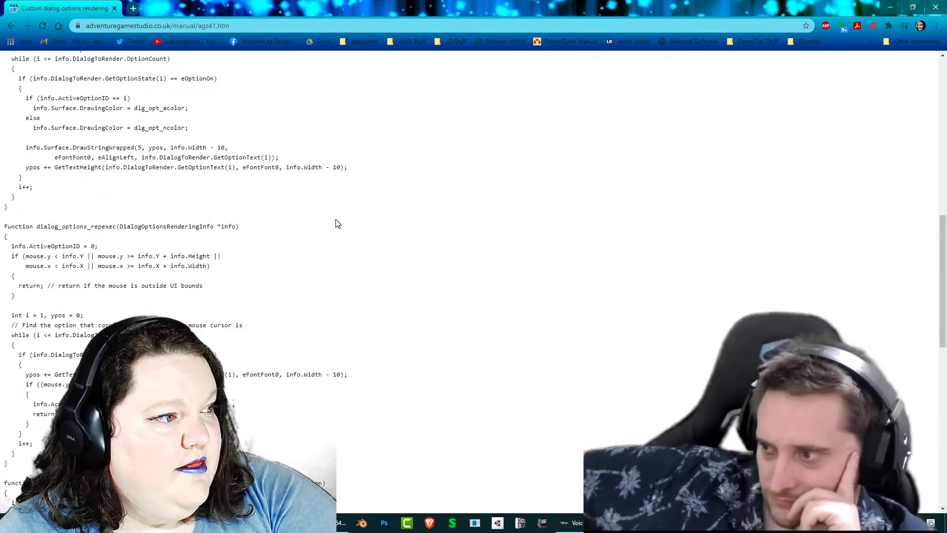
scroll(337, 223, up, 5)
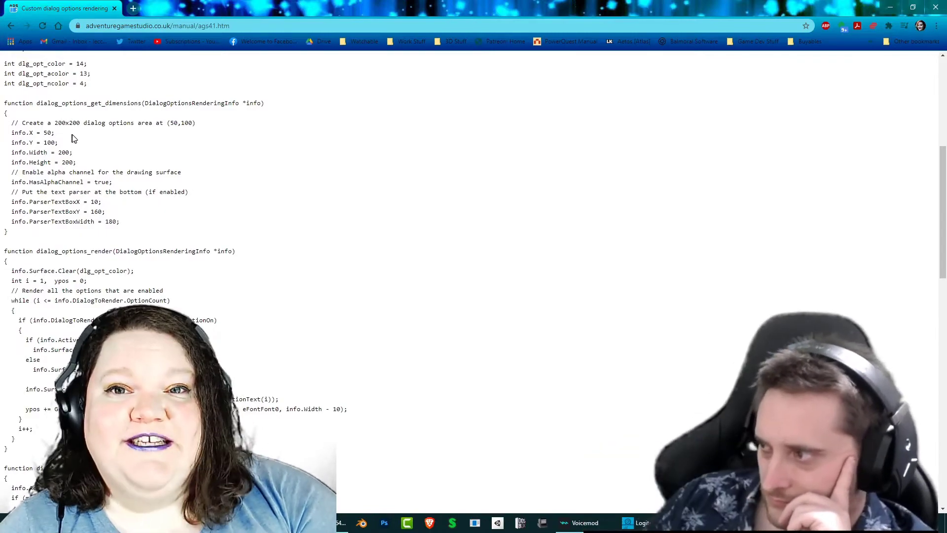
scroll(123, 180, up, 6)
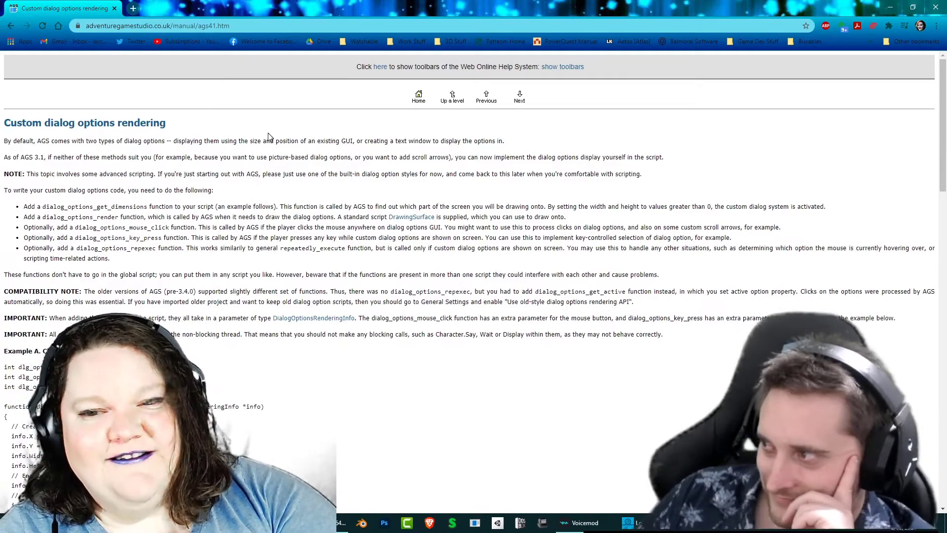
click(935, 8)
Review the Inventory settings from multiple item icons and the cursor hotspot marker choices through to using the selected inventory graphic for the cursor
scroll(62, 289, down, 2)
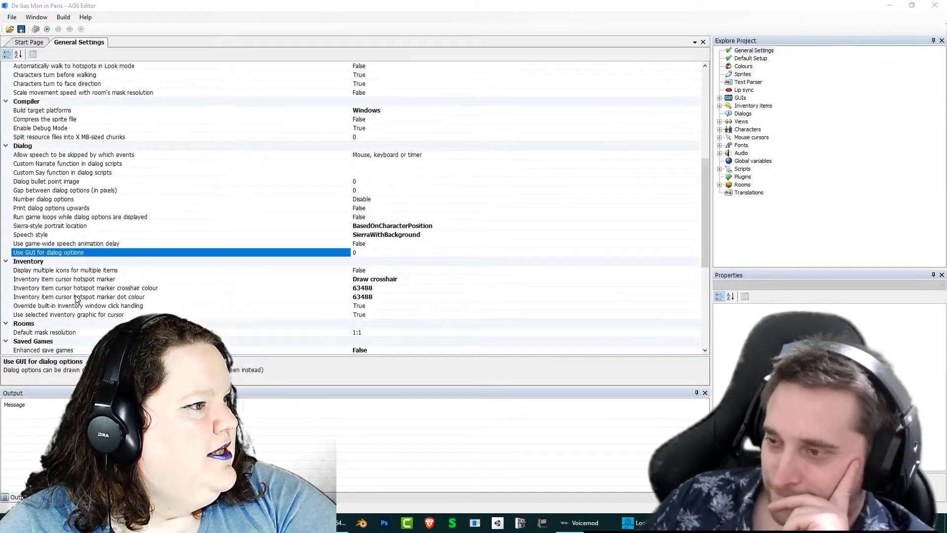
click(89, 245)
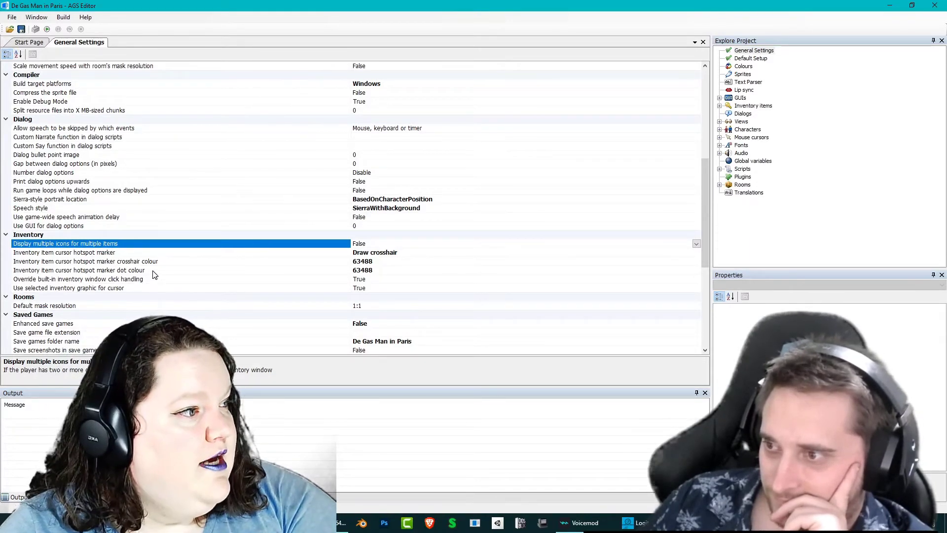
click(111, 254)
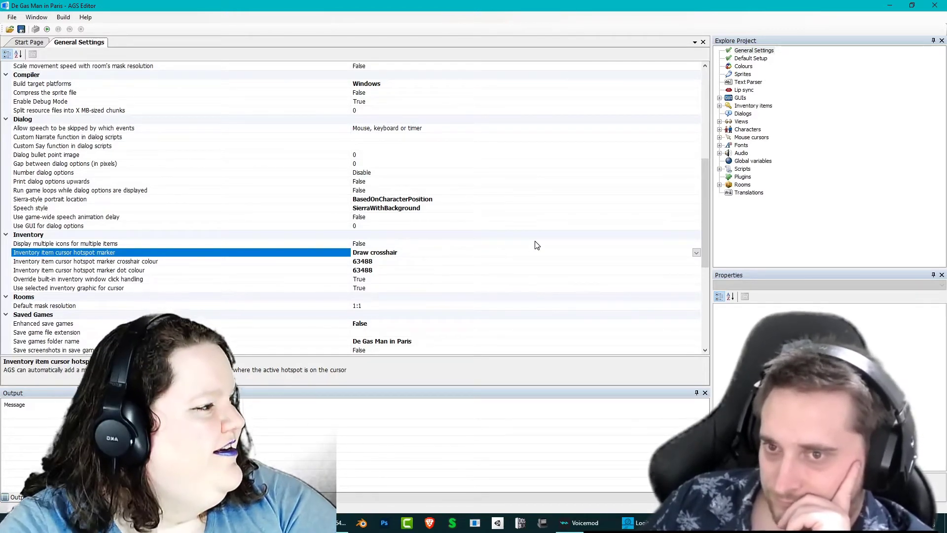
click(695, 252)
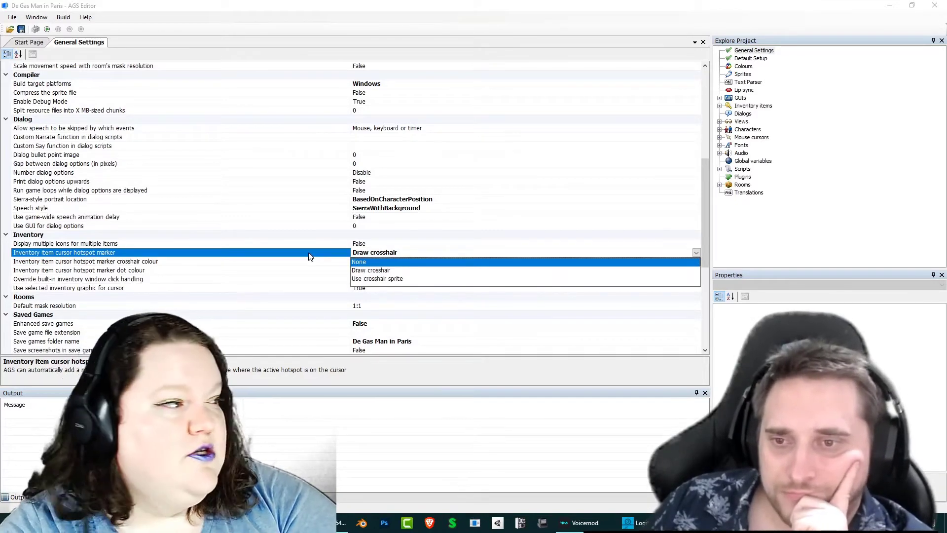
click(309, 253)
click(68, 262)
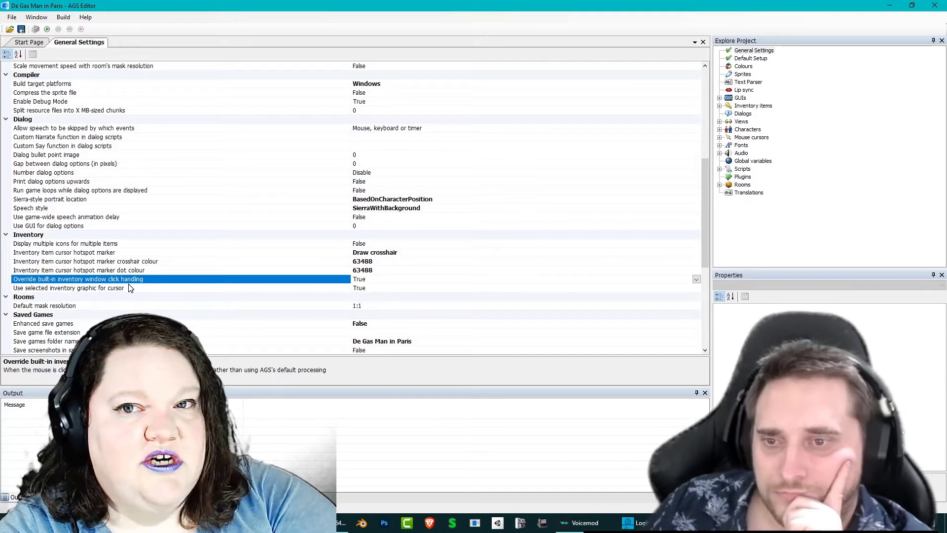
click(99, 288)
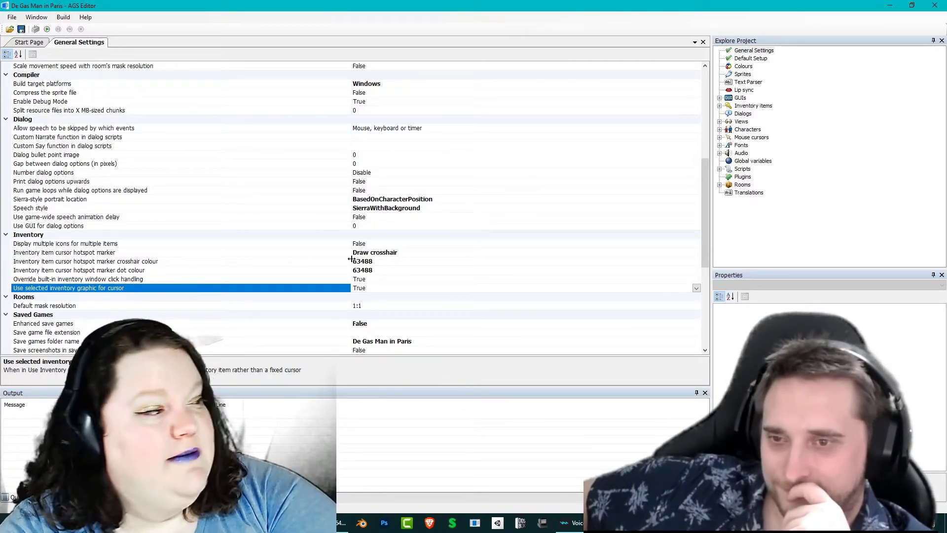
Check the Default mask resolution and Enhanced save games descriptions, and look up the installed AGS version
scroll(35, 194, down, 4)
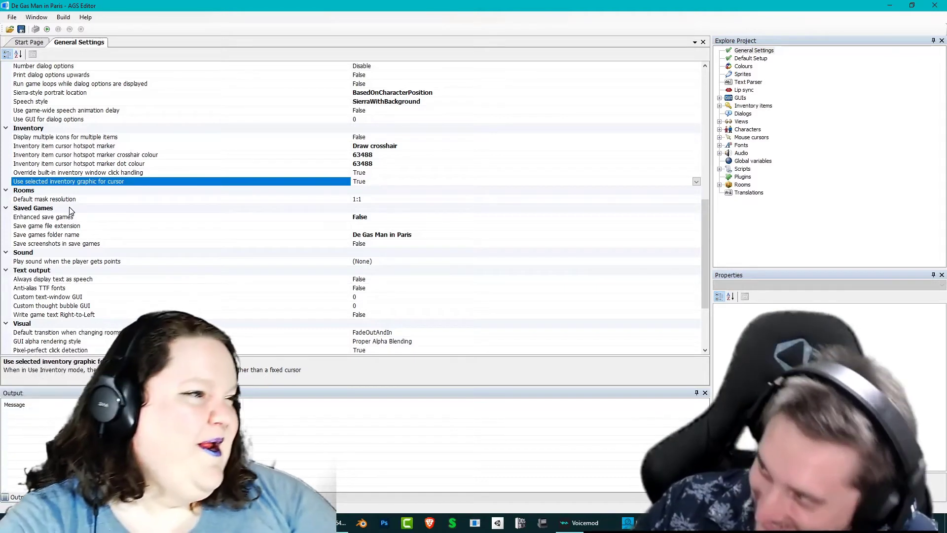
click(82, 199)
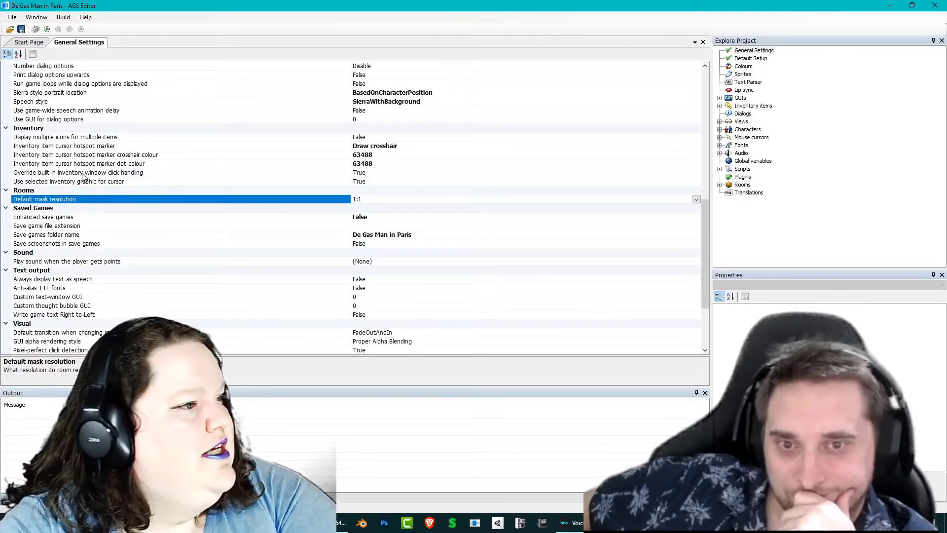
click(82, 217)
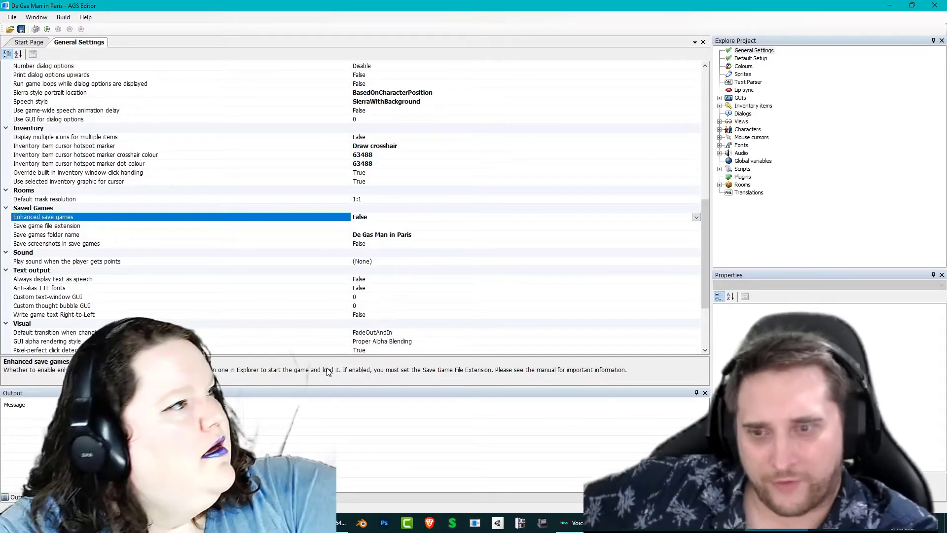
click(85, 17)
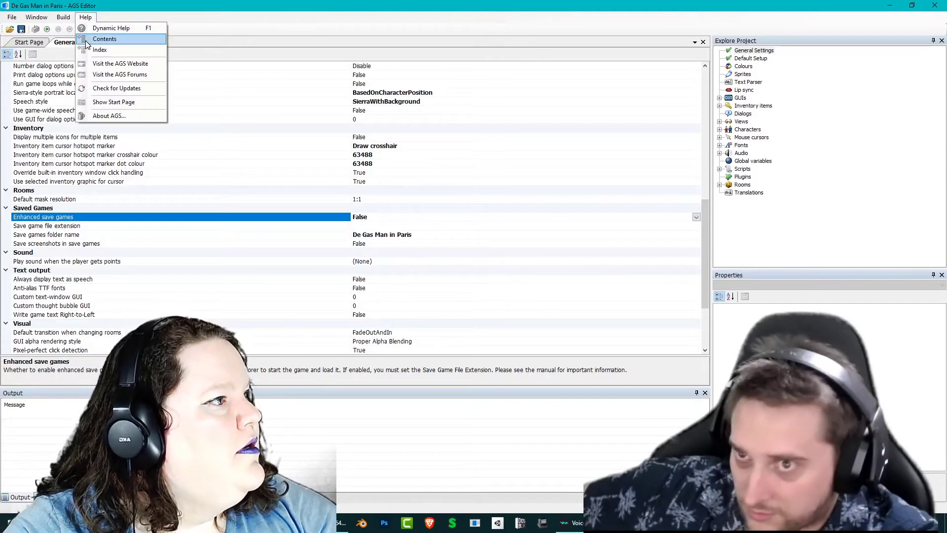
click(104, 115)
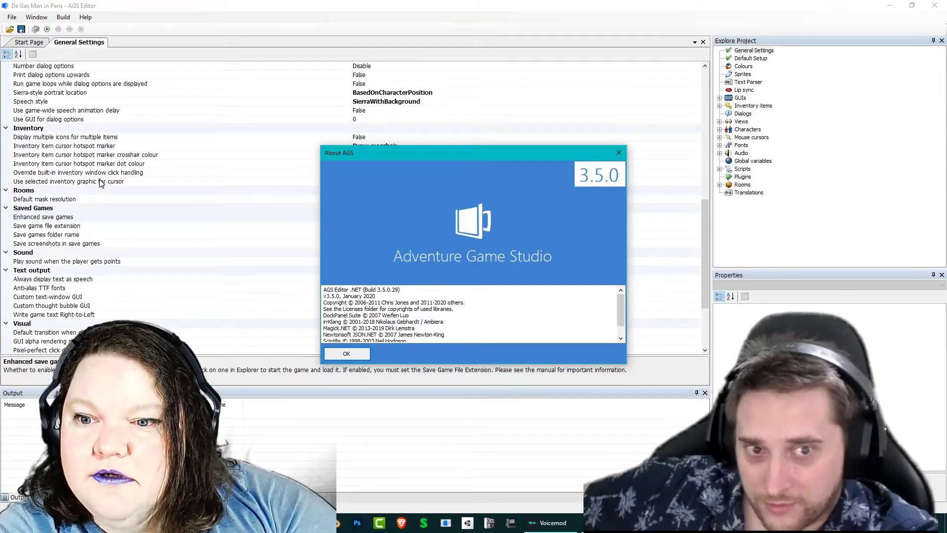
click(345, 353)
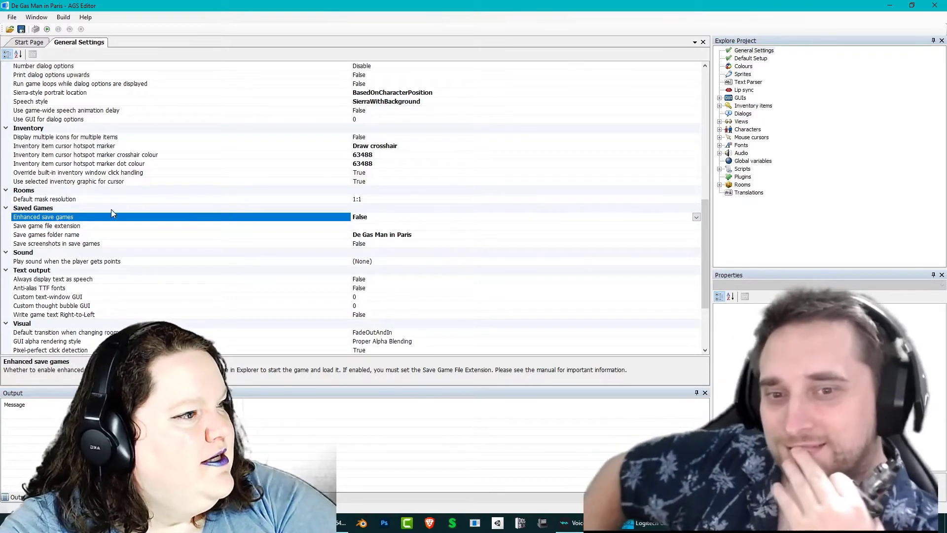
Check the save game file extension setting and set the Save games folder name to "De Gas Man 69"
click(56, 227)
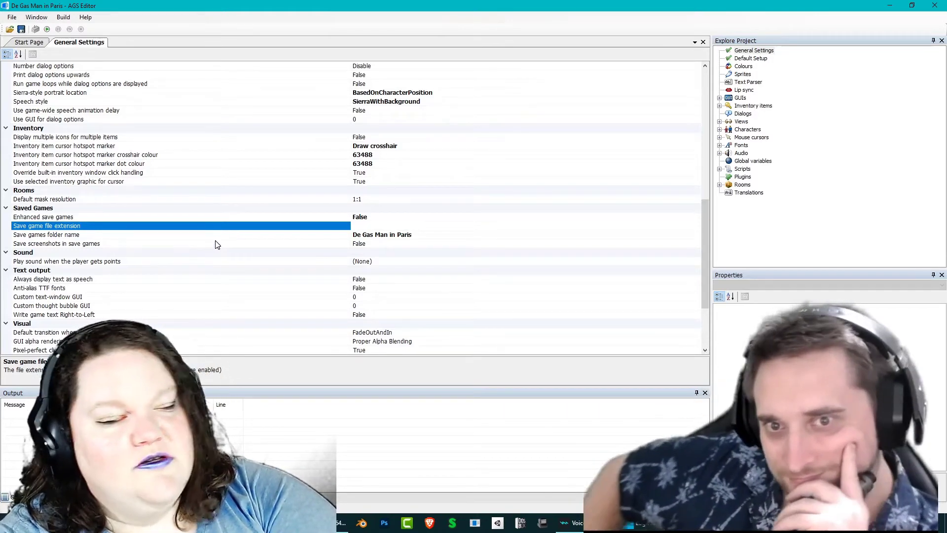
click(89, 236)
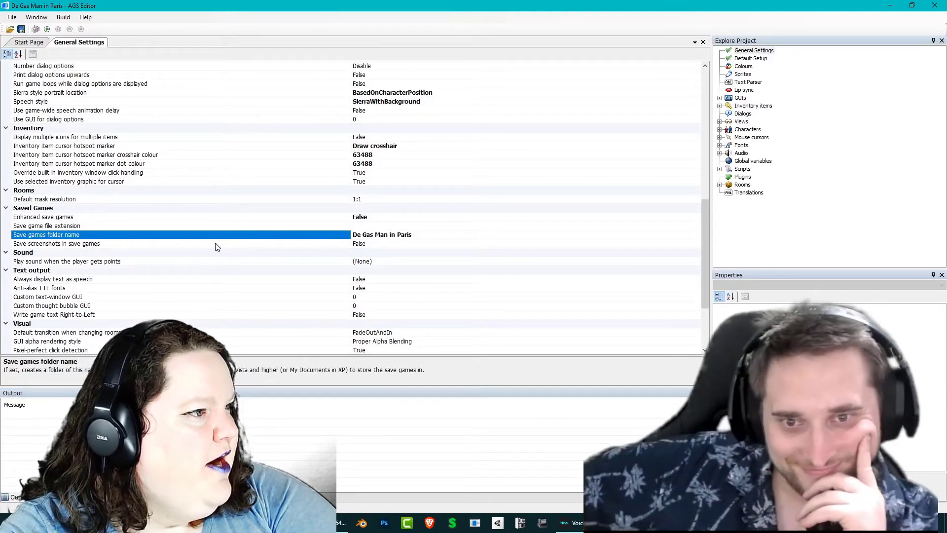
drag(388, 234, 513, 236)
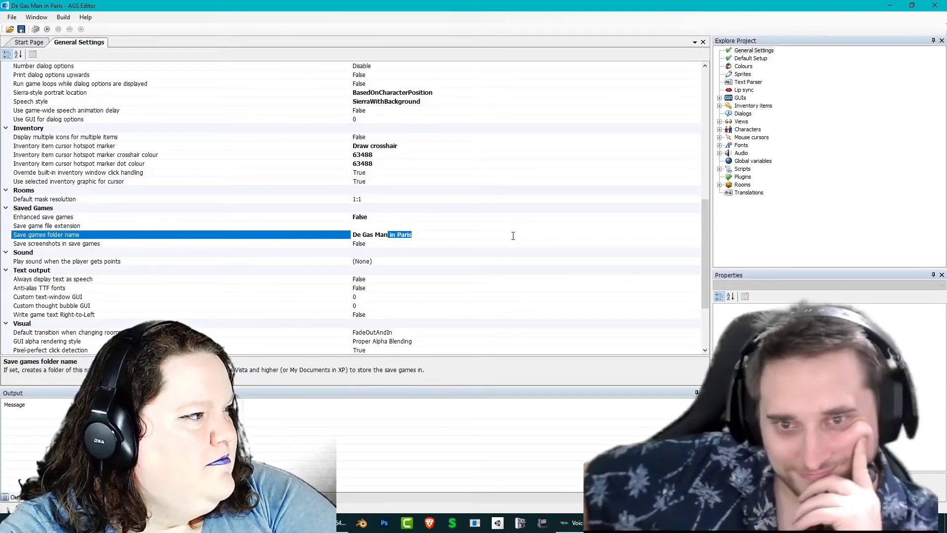
text(69)
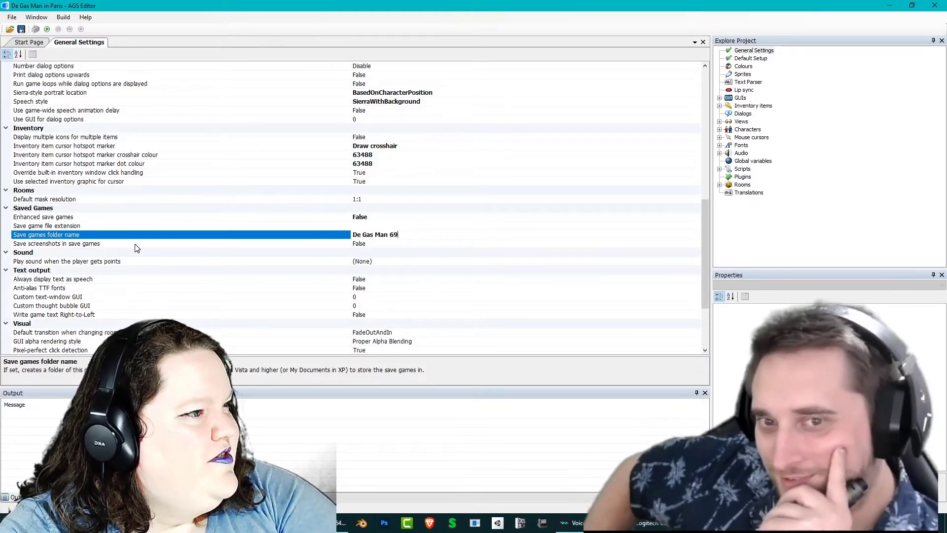
click(136, 246)
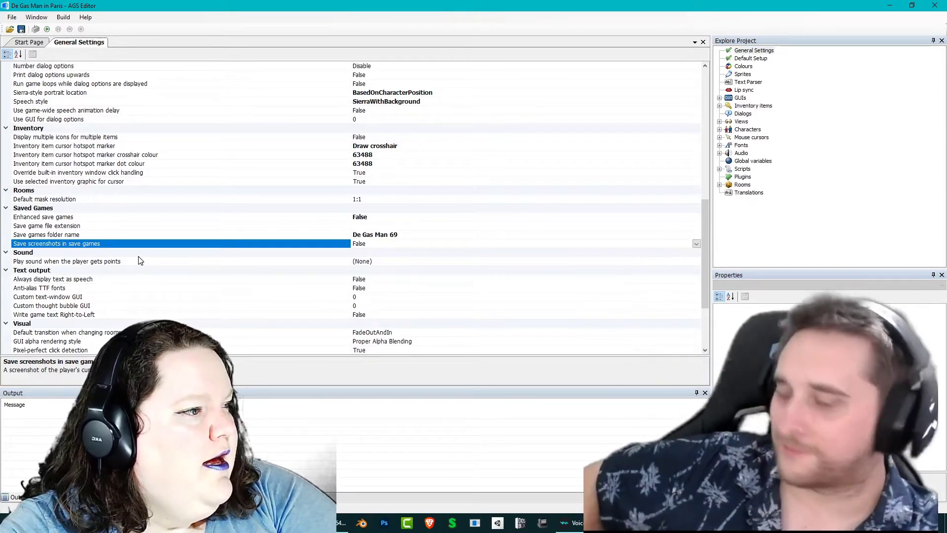
Review the descriptions of the player points sound, "Always display text as speech" and "Anti-alias TTF fonts" settings
click(127, 262)
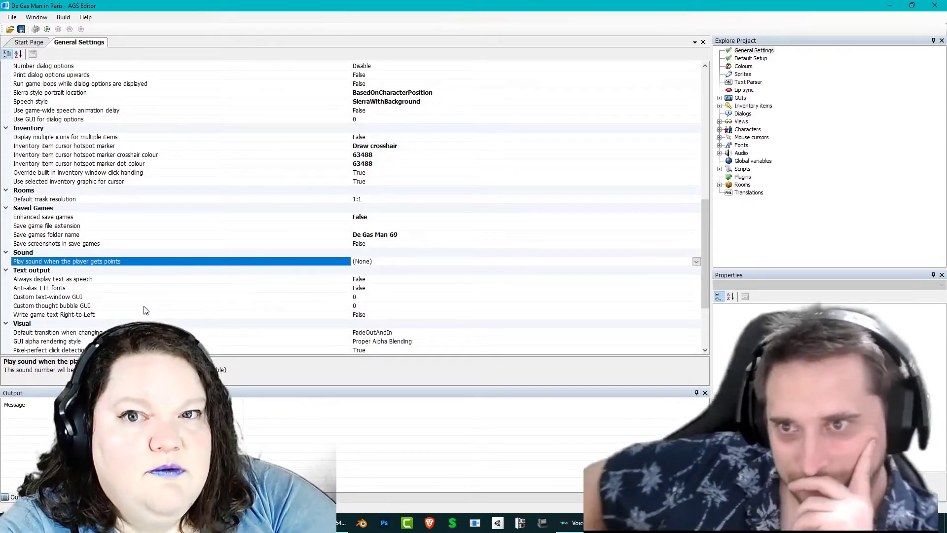
click(81, 280)
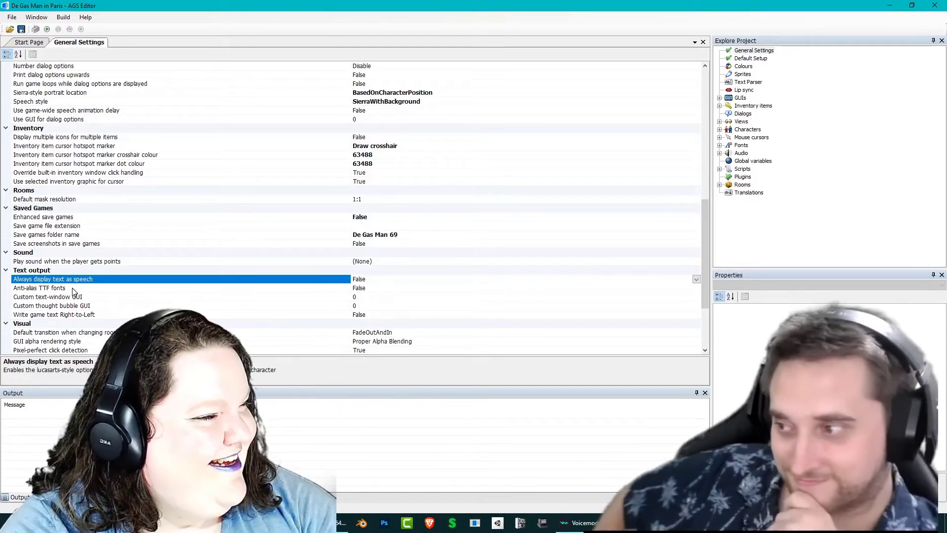
click(73, 288)
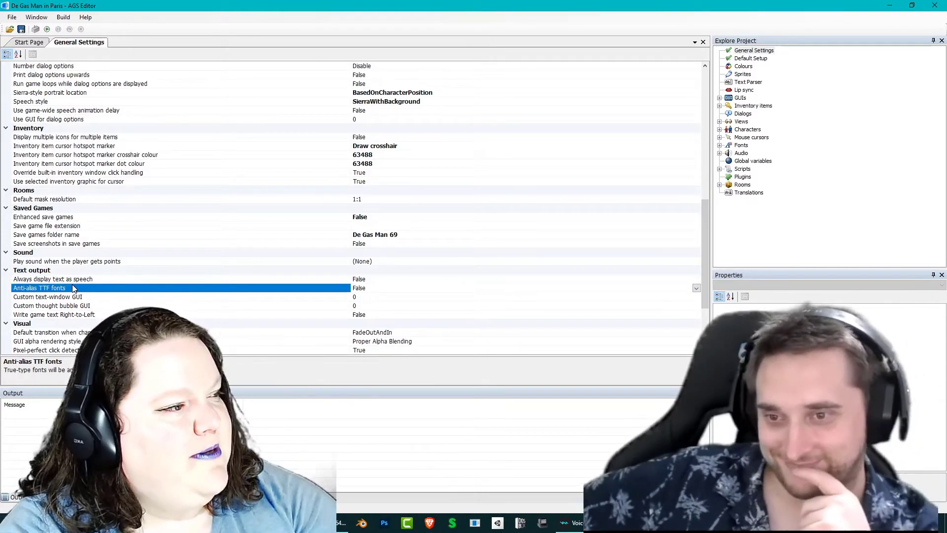
click(82, 279)
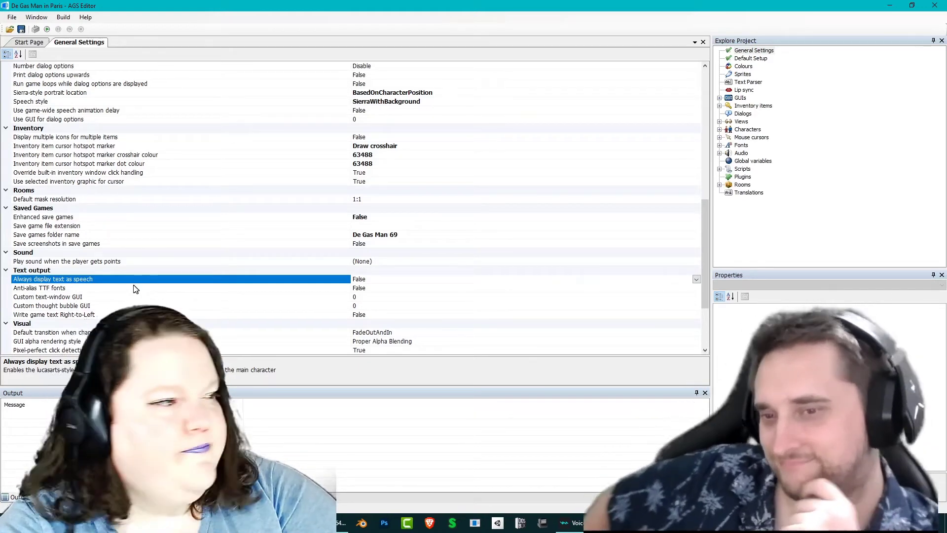
Set "Anti-alias TTF fonts" to True in the Text output settings
click(134, 289)
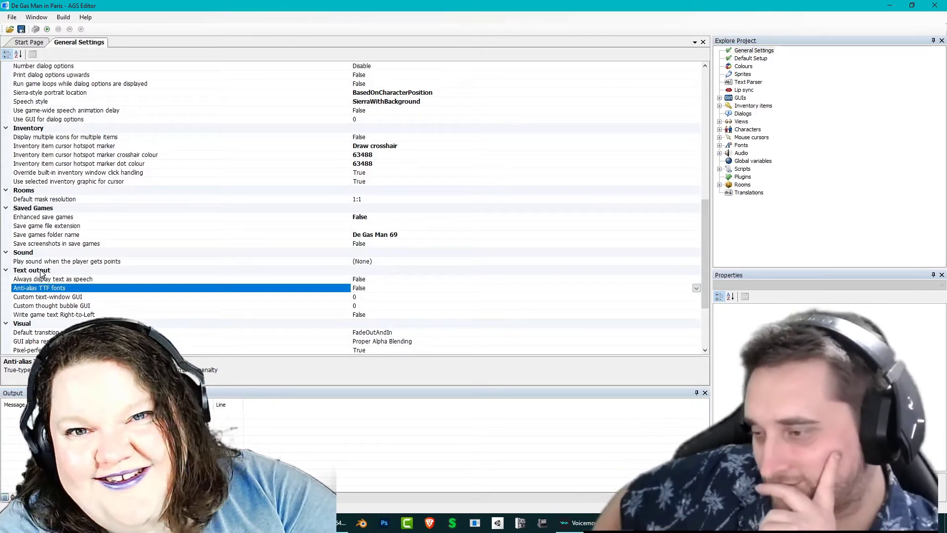
click(696, 288)
click(399, 301)
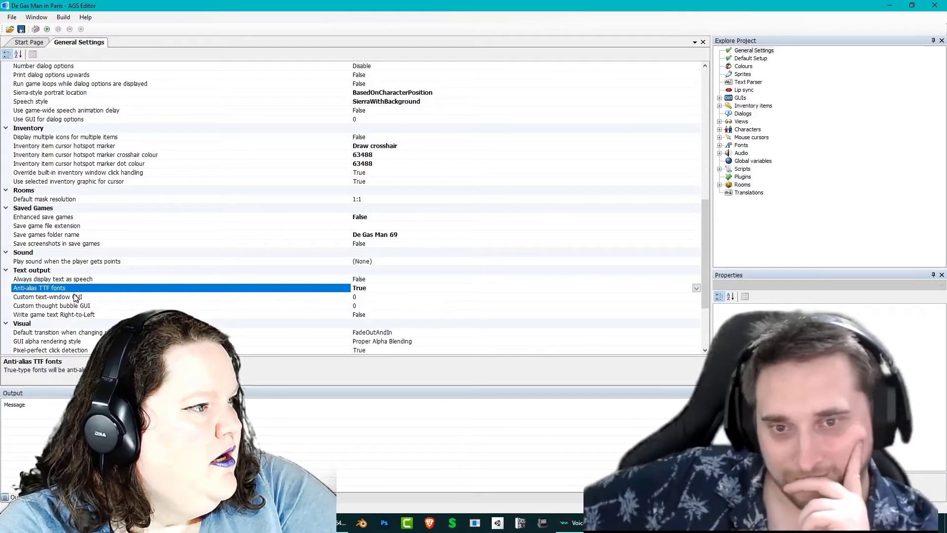
Review the custom text-window GUI, custom thought bubble GUI and right-to-left game text settings, continuing down to the Visual section
click(76, 297)
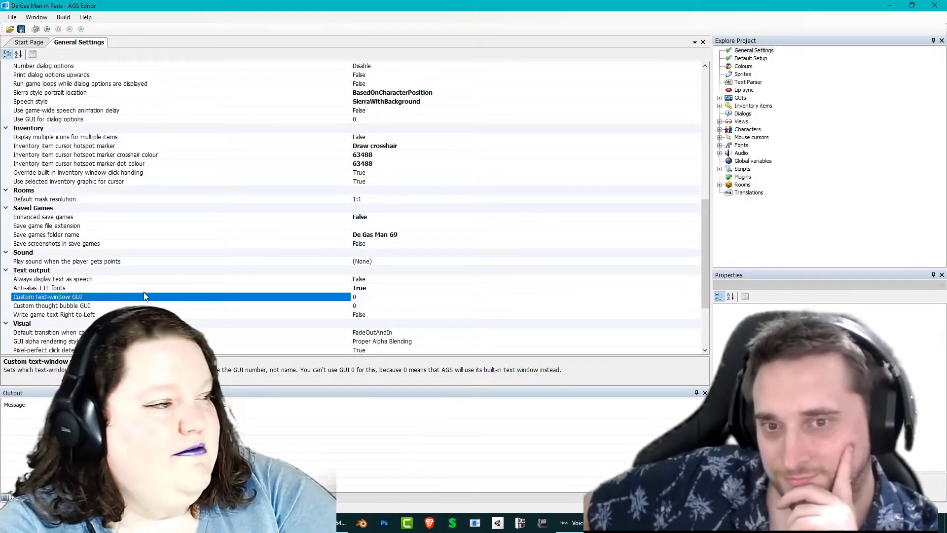
click(141, 305)
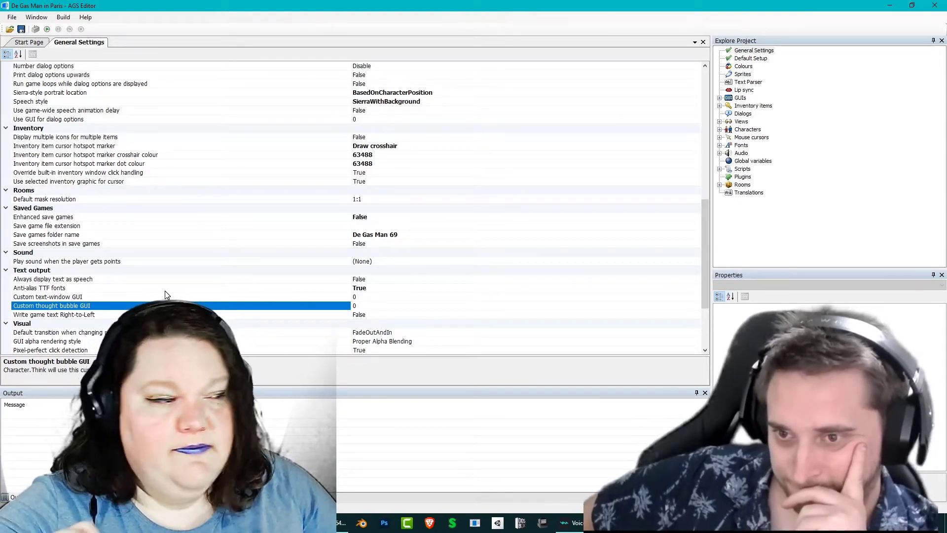
click(99, 316)
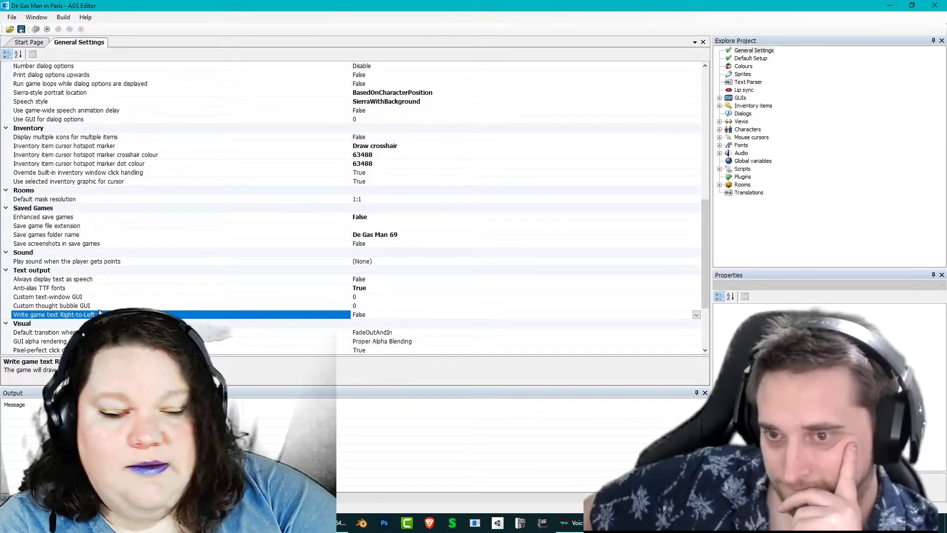
scroll(98, 309, down, 1)
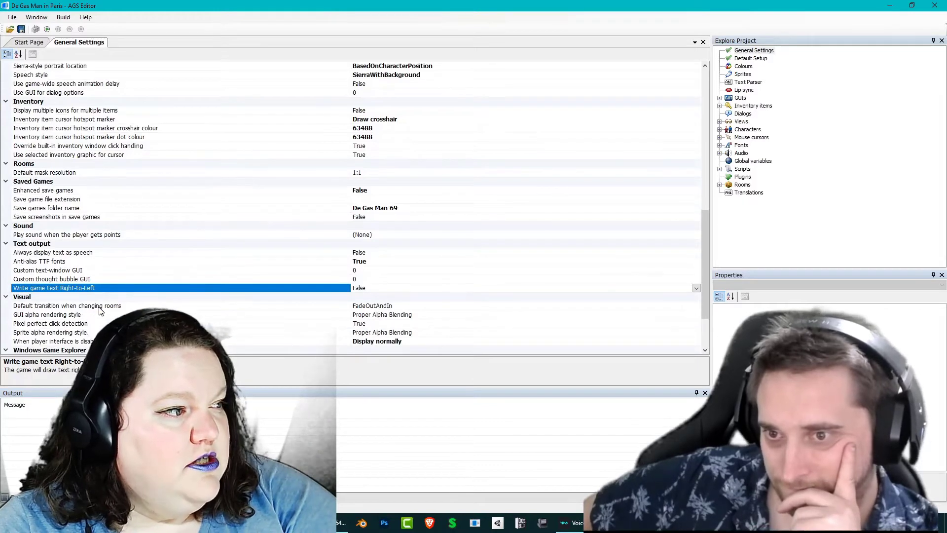
scroll(99, 310, down, 3)
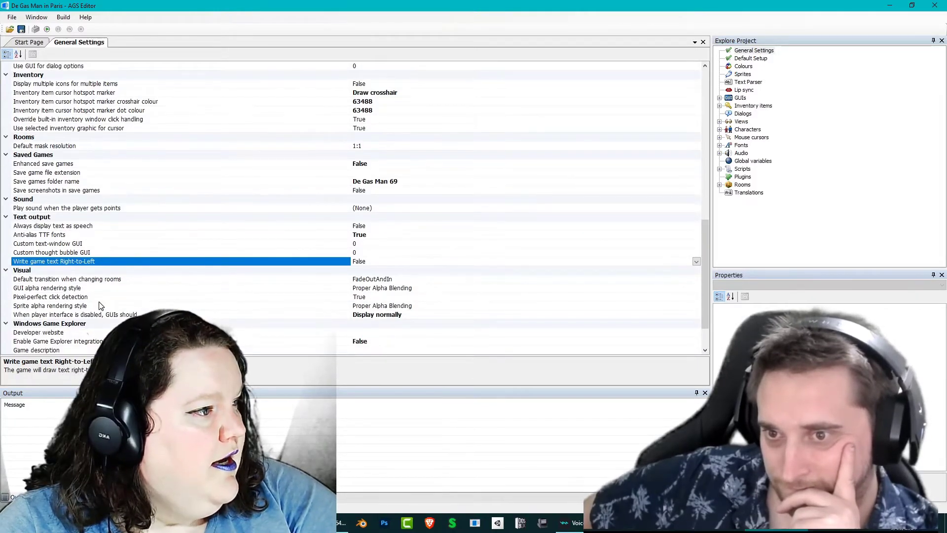
Review the "Default transition when changing rooms" options and the GUI alpha rendering style in the Visual settings
click(74, 243)
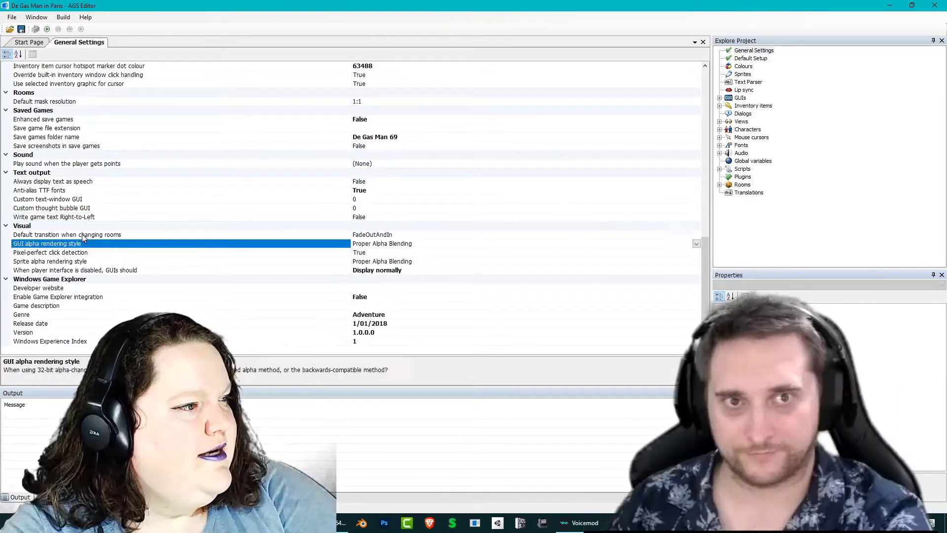
click(82, 236)
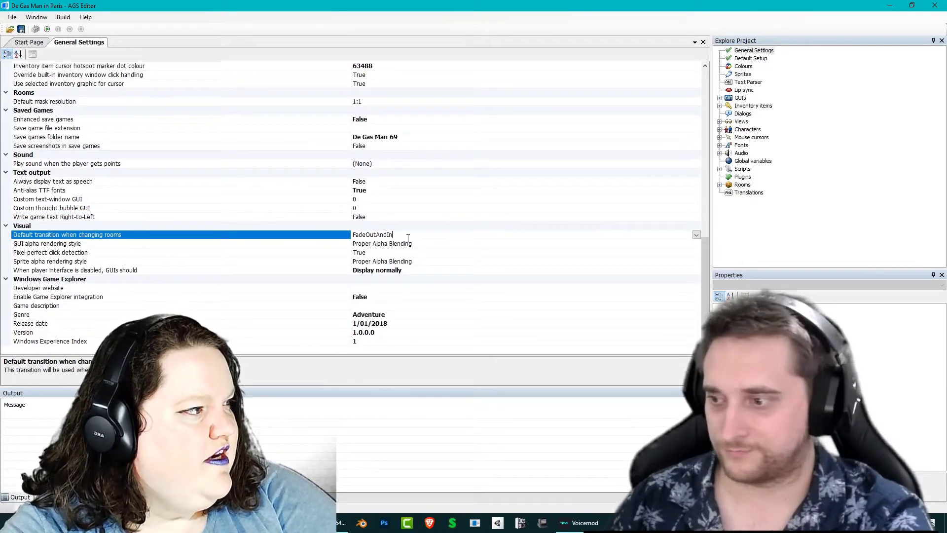
click(489, 235)
click(696, 236)
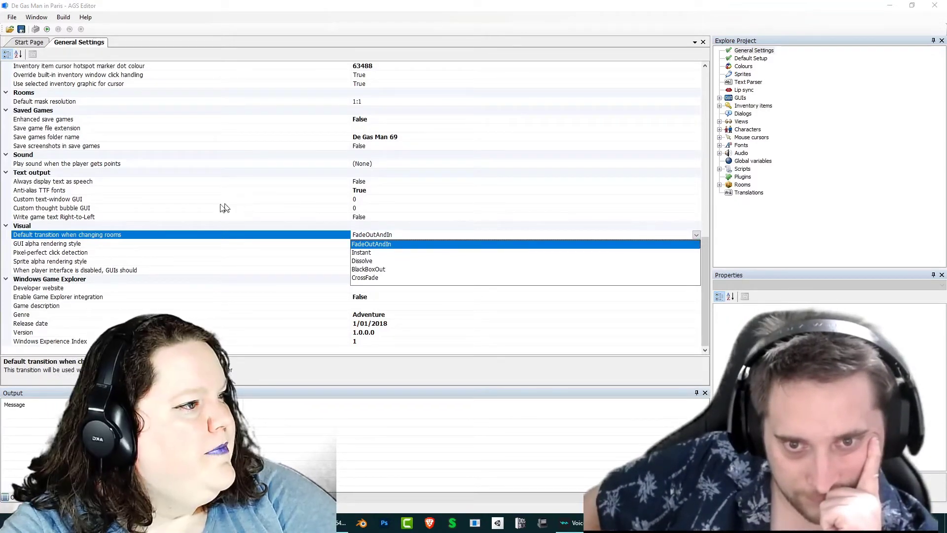
click(71, 248)
click(122, 249)
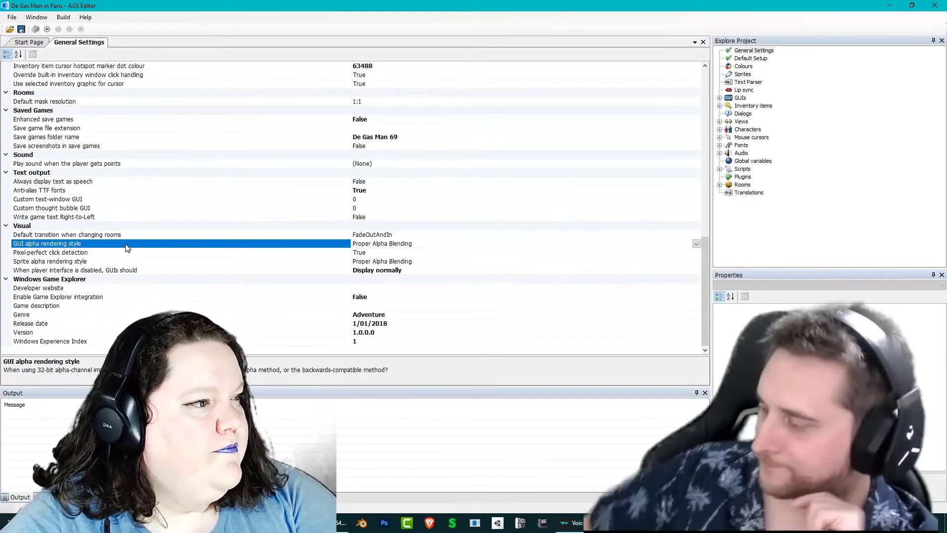
Review pixel-perfect click detection, sprite alpha rendering style and the options for GUIs when the player interface is disabled
click(113, 252)
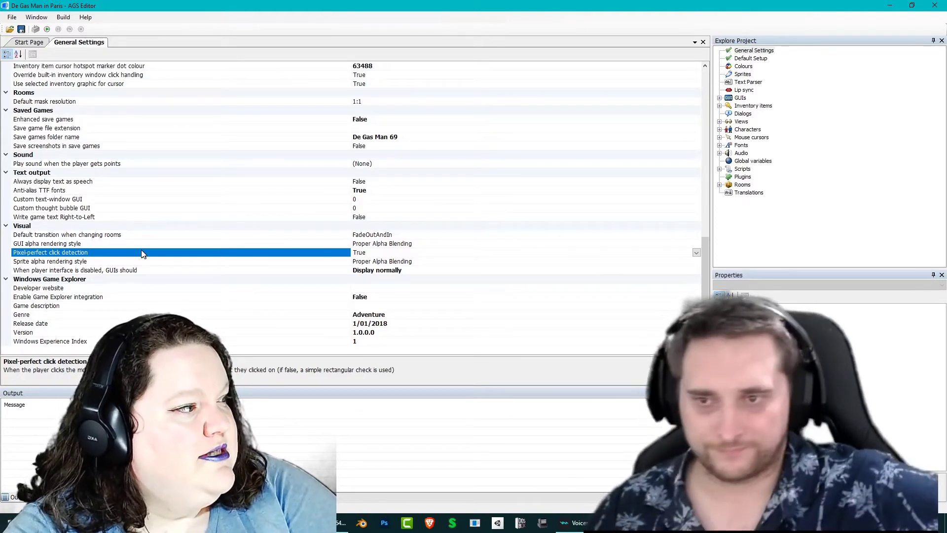
click(124, 262)
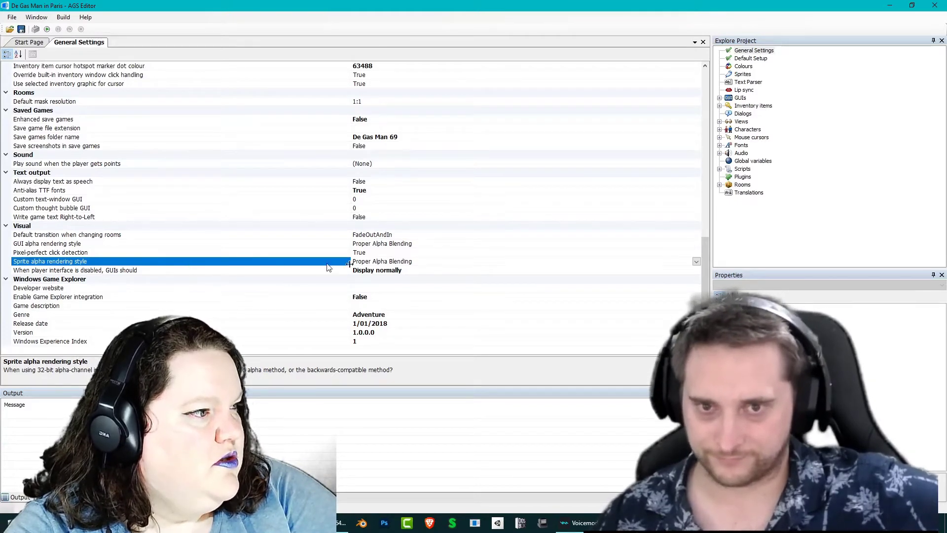
click(60, 270)
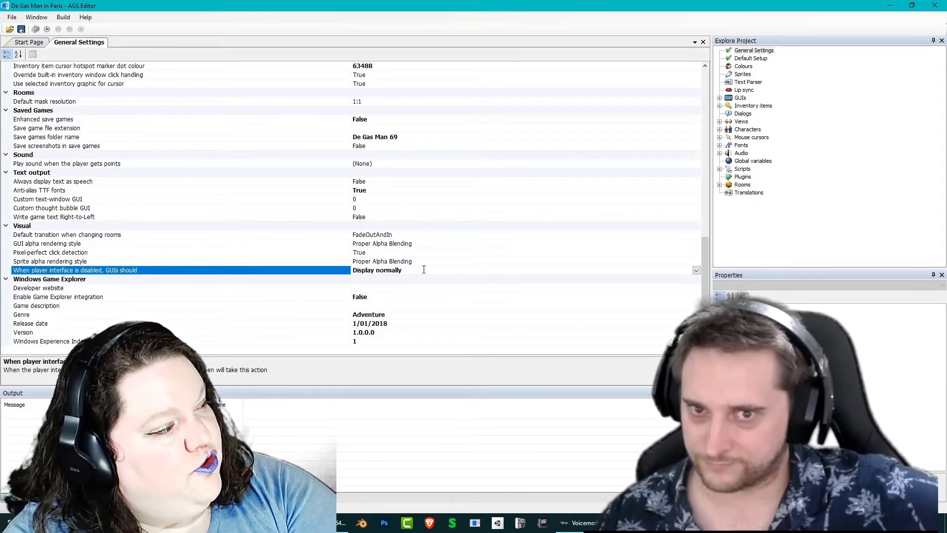
click(696, 270)
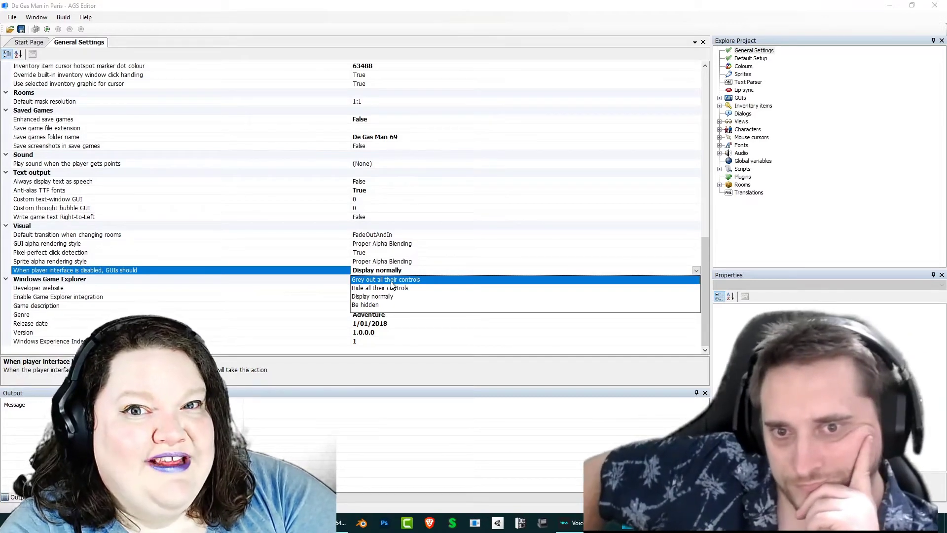
click(281, 309)
Review the Windows Game Explorer settings, including the developer website, genre and Windows Experience Index
click(112, 290)
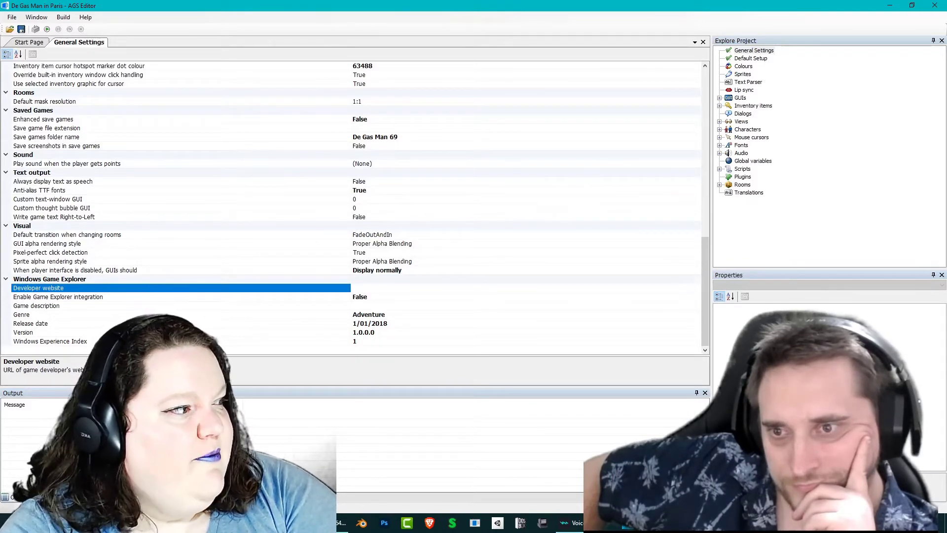
click(31, 324)
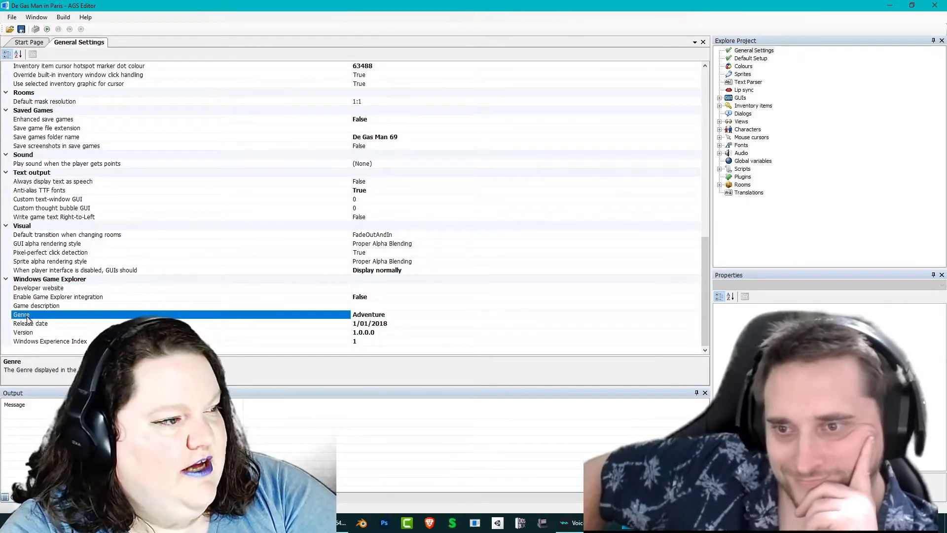
click(78, 342)
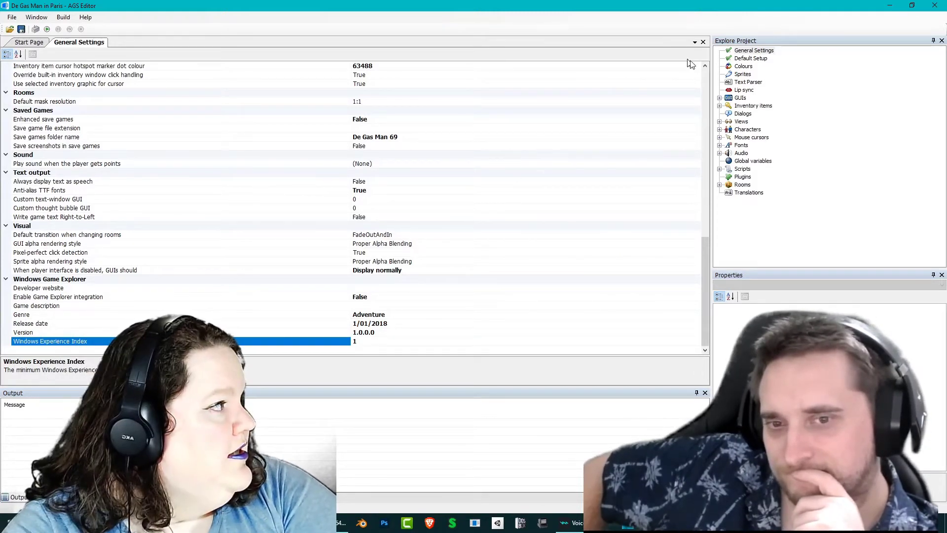
Open the Default Setup and review its audio settings: digital sound, threaded audio, MIDI sound and voice pack
double_click(741, 59)
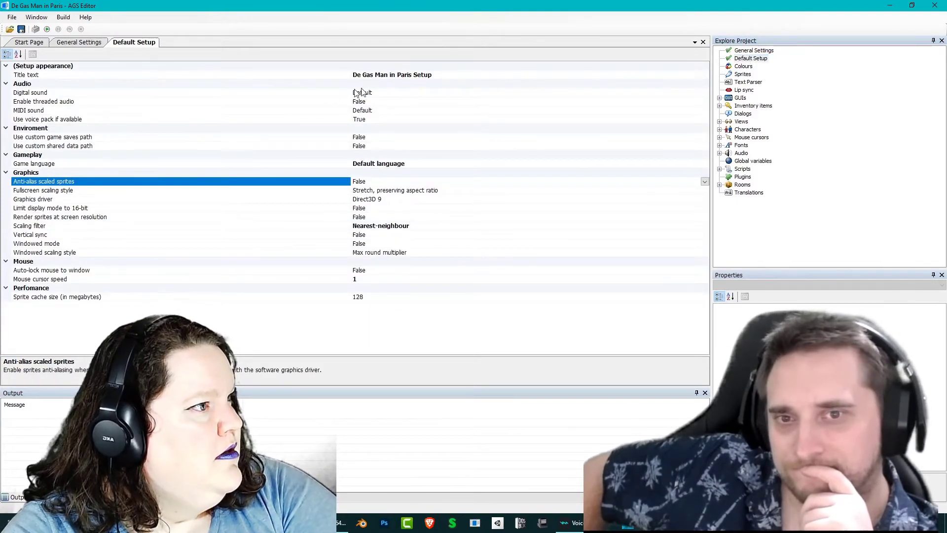
click(58, 95)
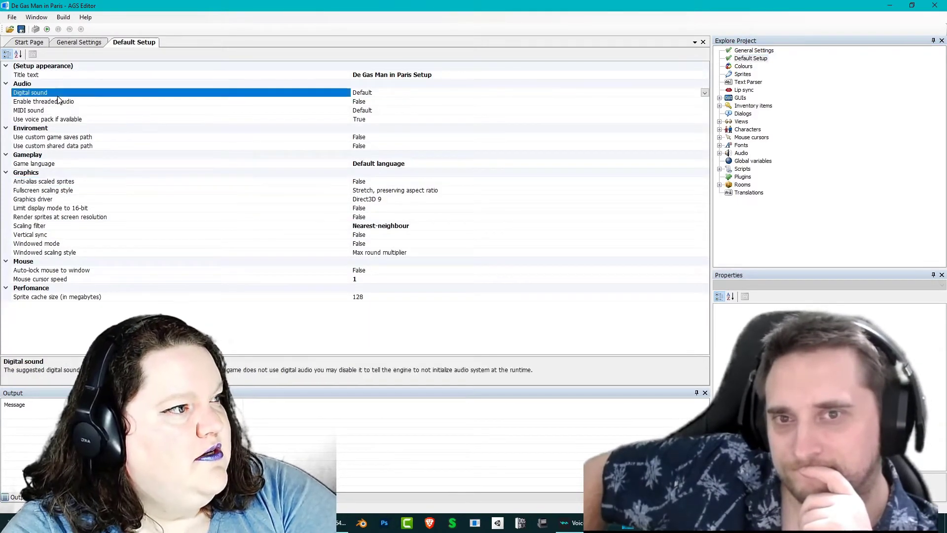
click(59, 104)
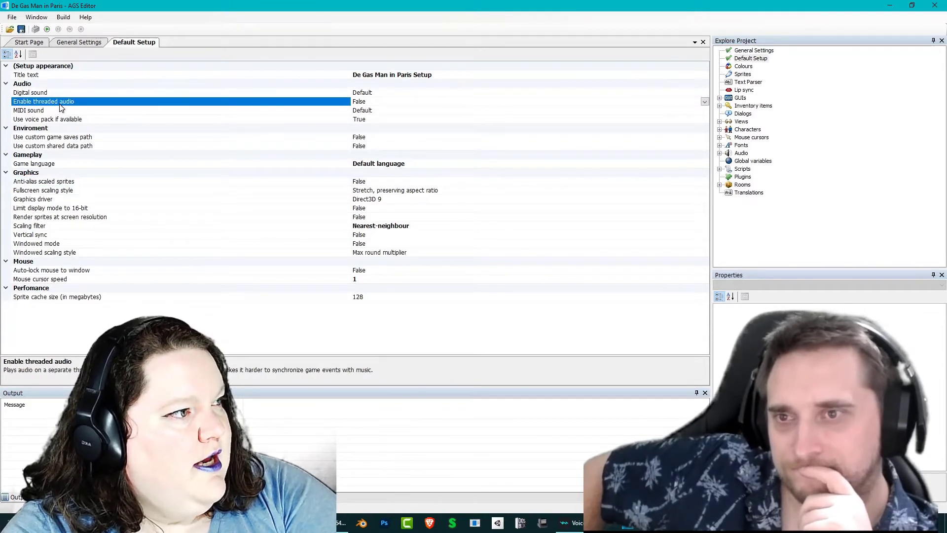
click(57, 112)
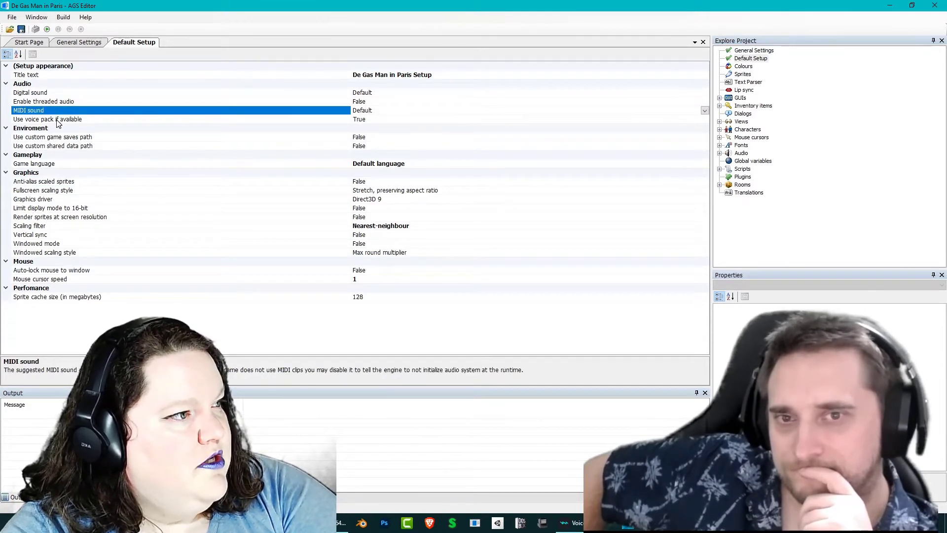
click(57, 121)
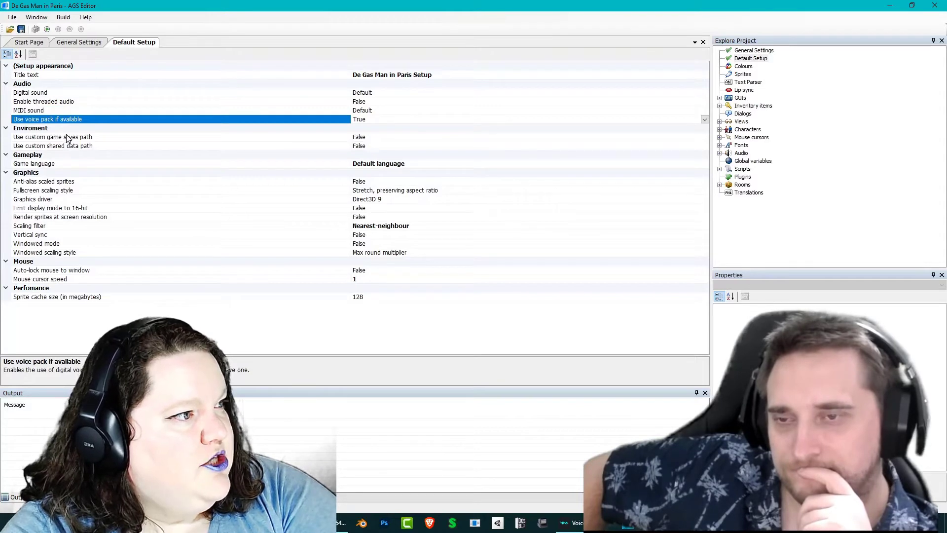
Review the custom game saves path, custom shared data path and game language settings in the Default Setup
click(70, 141)
click(72, 146)
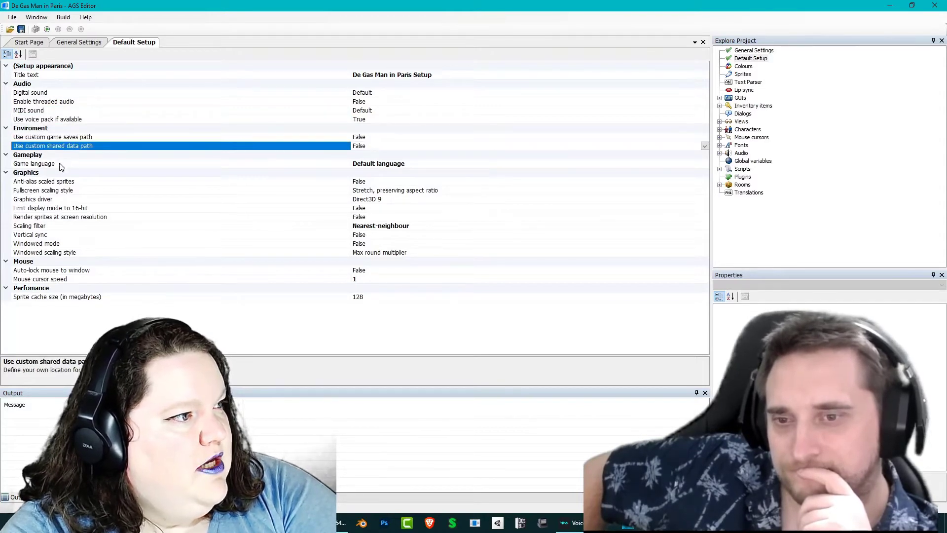
click(66, 138)
click(62, 146)
click(54, 165)
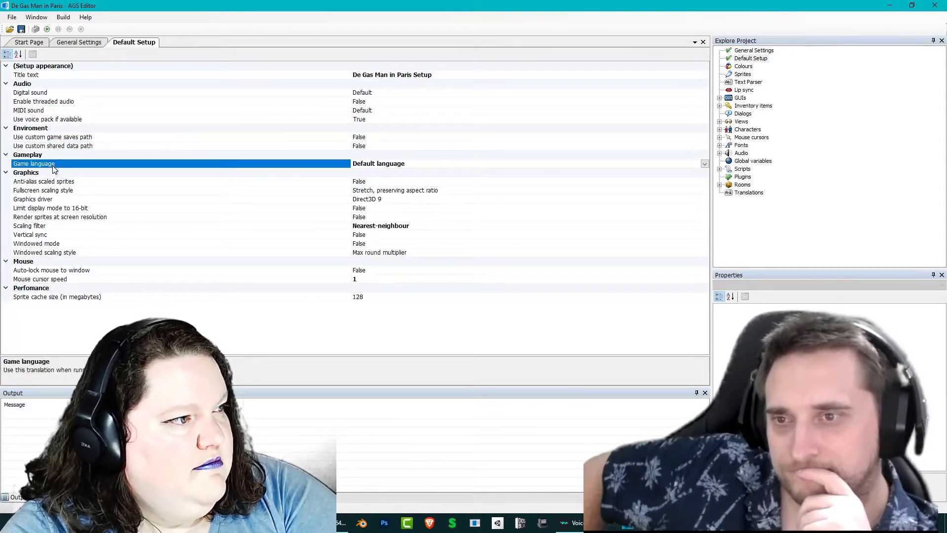
Review the Default Setup's graphics settings: graphics driver, 16-bit display limit, vertical sync and windowed mode
click(48, 200)
click(53, 207)
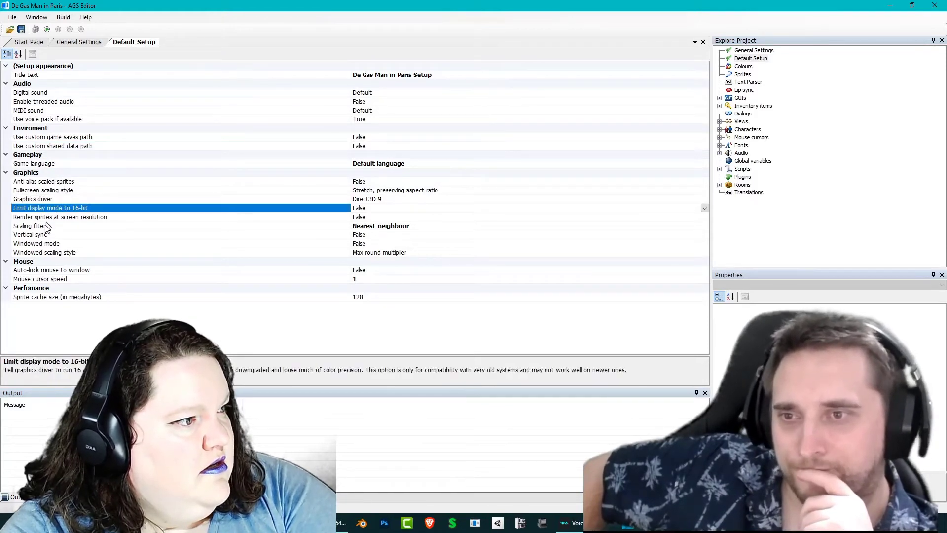
click(45, 235)
click(40, 245)
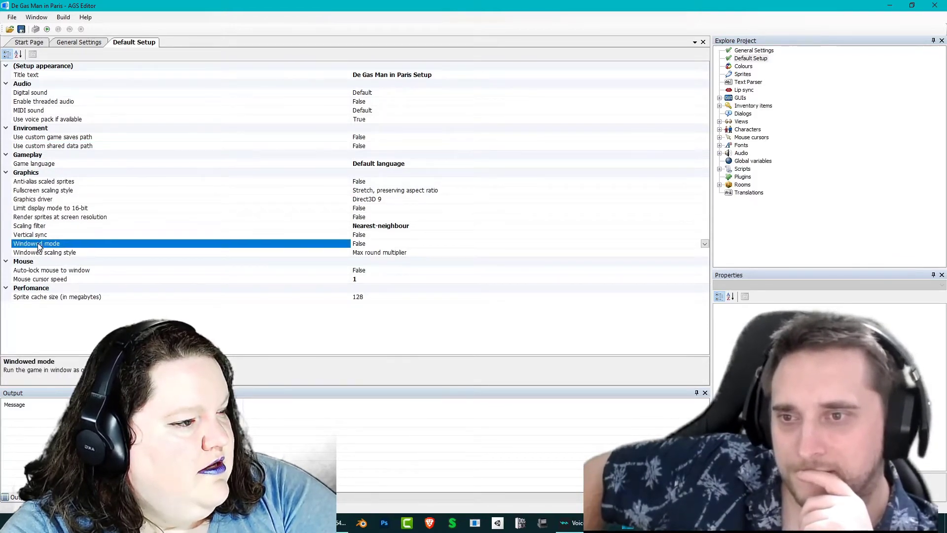
Review the descriptions of the mouse auto-lock, mouse cursor speed and sprite cache size settings
click(52, 271)
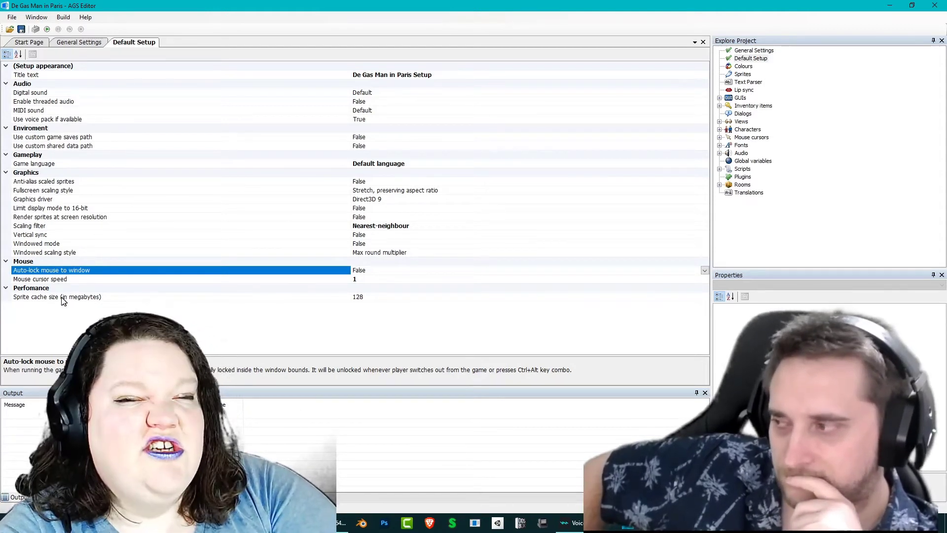
click(78, 297)
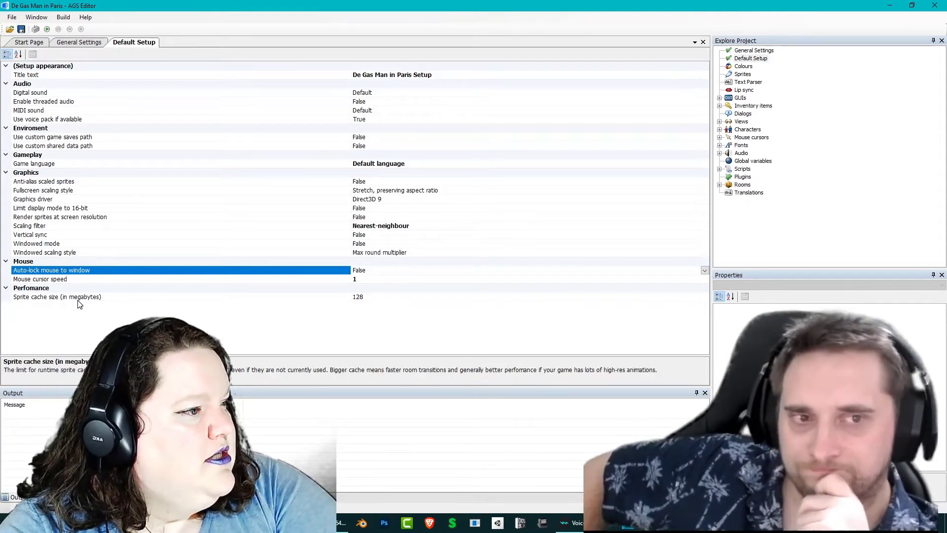
click(75, 280)
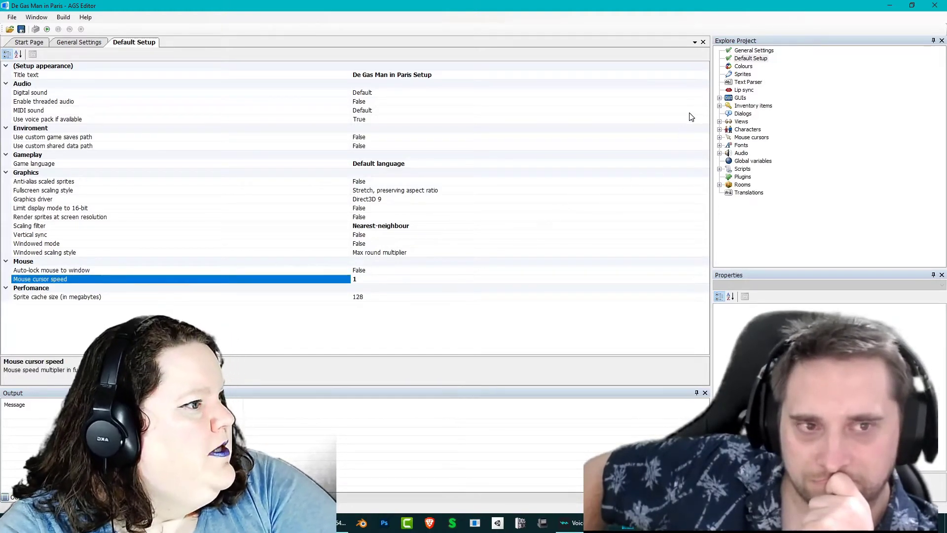
click(86, 265)
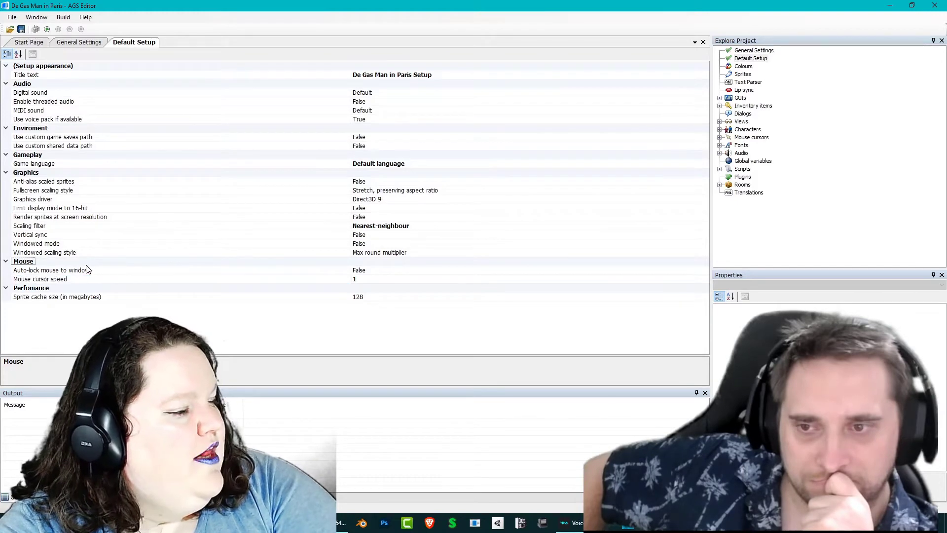
click(87, 270)
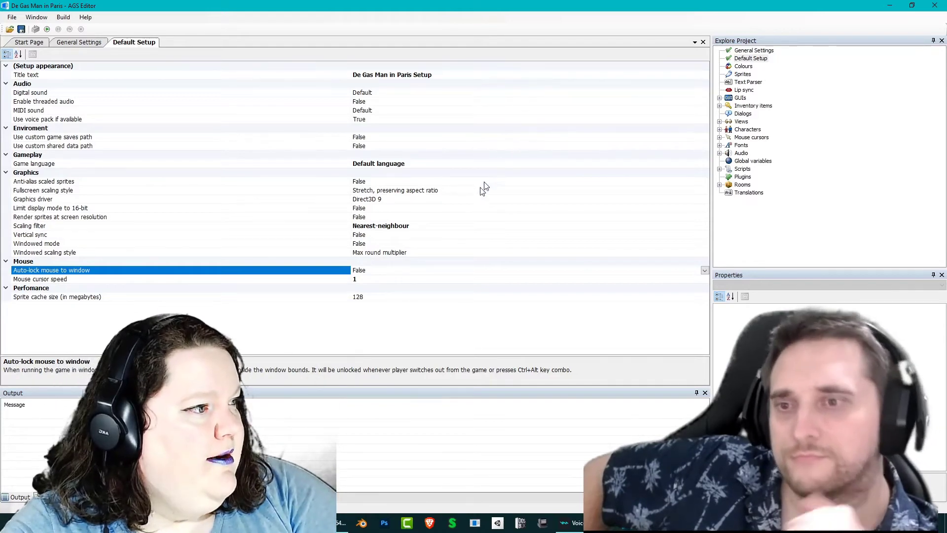
Look at the project's colour palette, then the sprites in the Defaults folder, selecting sprite 2000
double_click(743, 66)
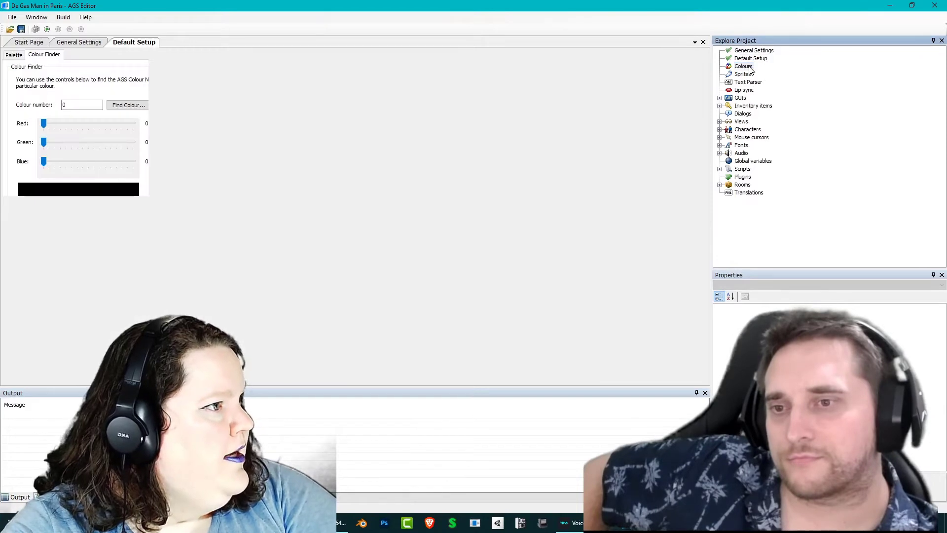
click(15, 55)
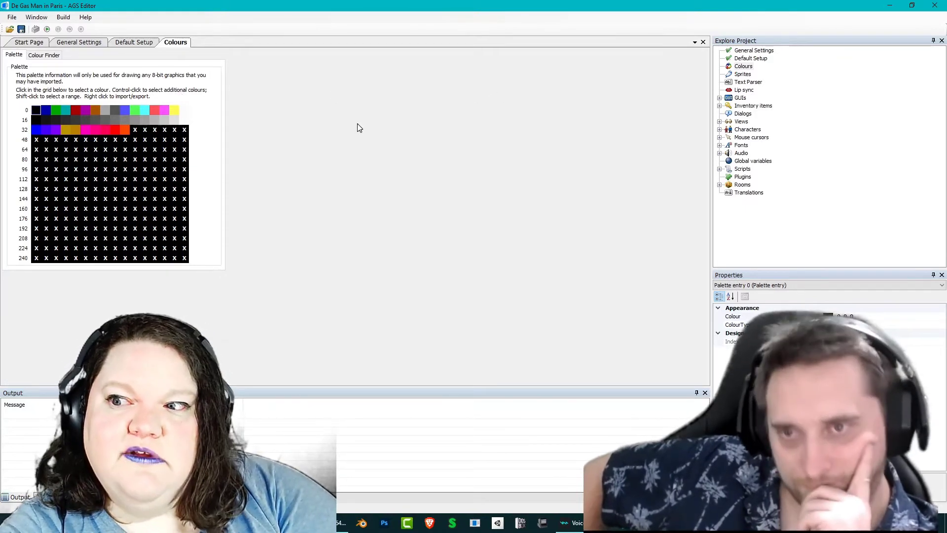
click(740, 74)
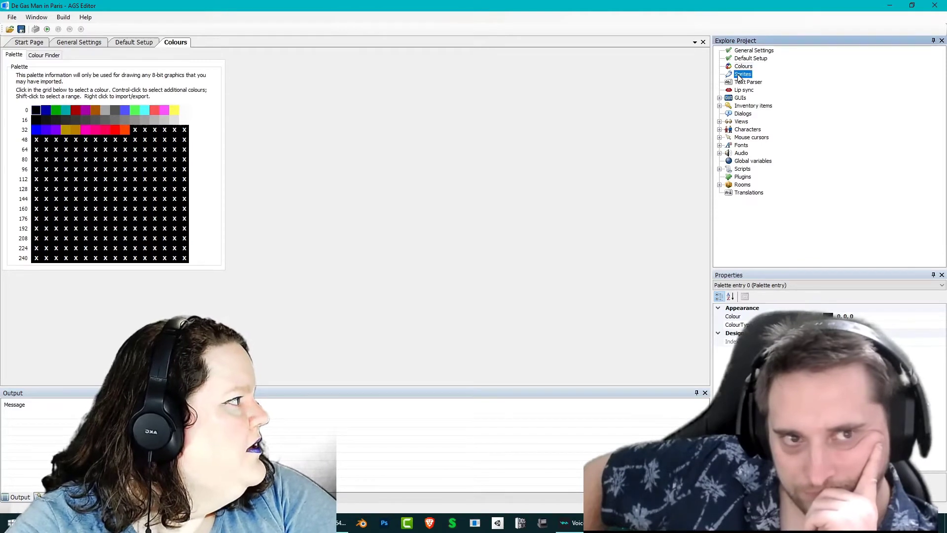
double_click(741, 75)
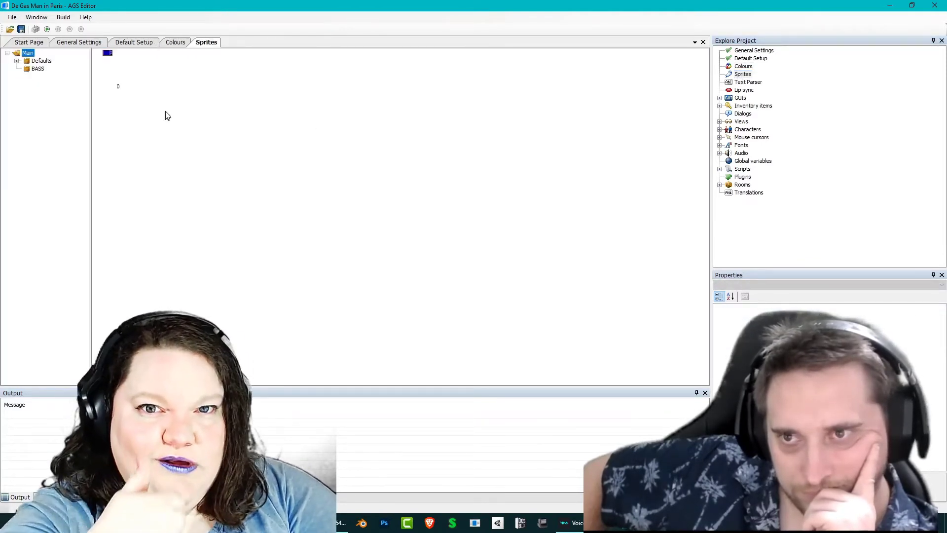
click(37, 61)
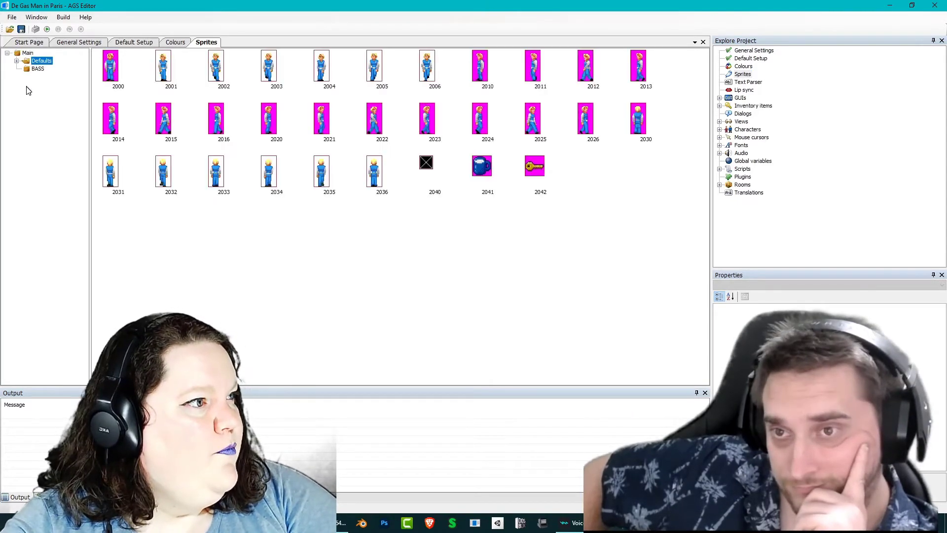
click(110, 69)
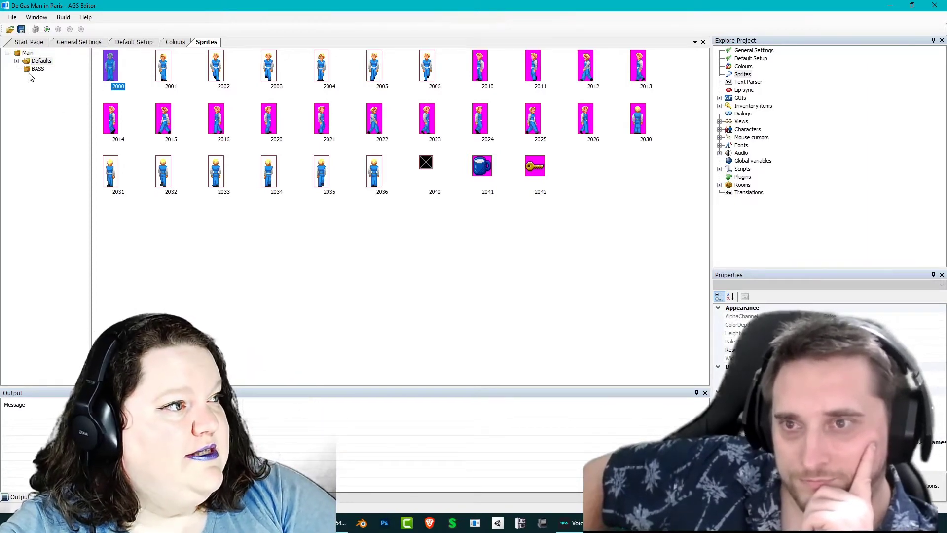
Open Room 1 for editing and replace its main background with the 1440 x 600 PNG room sketch, accepting the size change
double_click(764, 200)
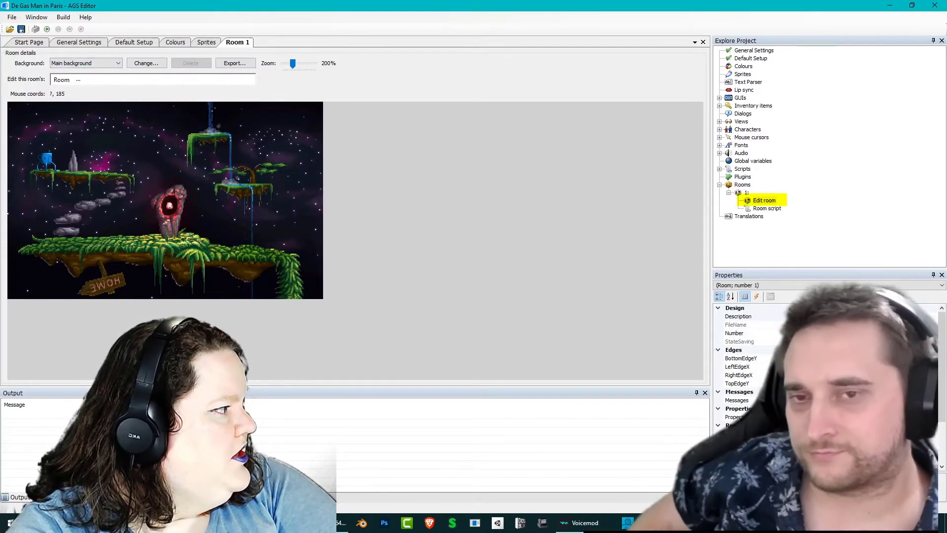
click(146, 64)
scroll(165, 163, down, 6)
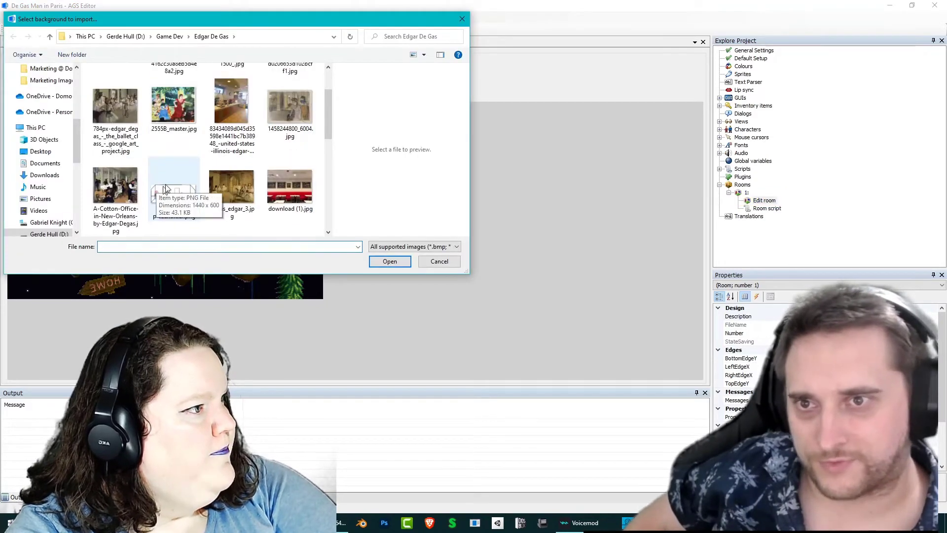
click(183, 104)
double_click(184, 104)
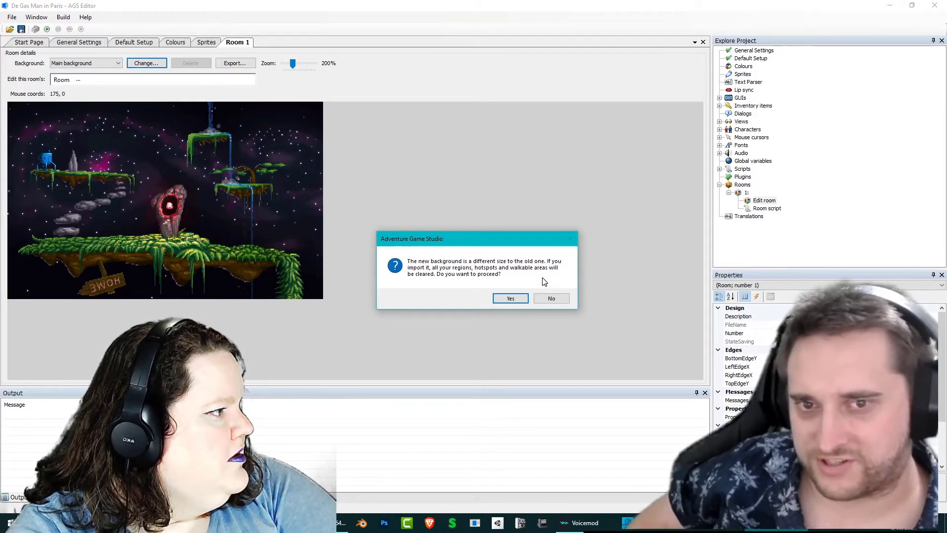
click(506, 299)
Examine Room 1's new background at 75% and 100% zoom, ending at 75%
scroll(454, 242, down, 1)
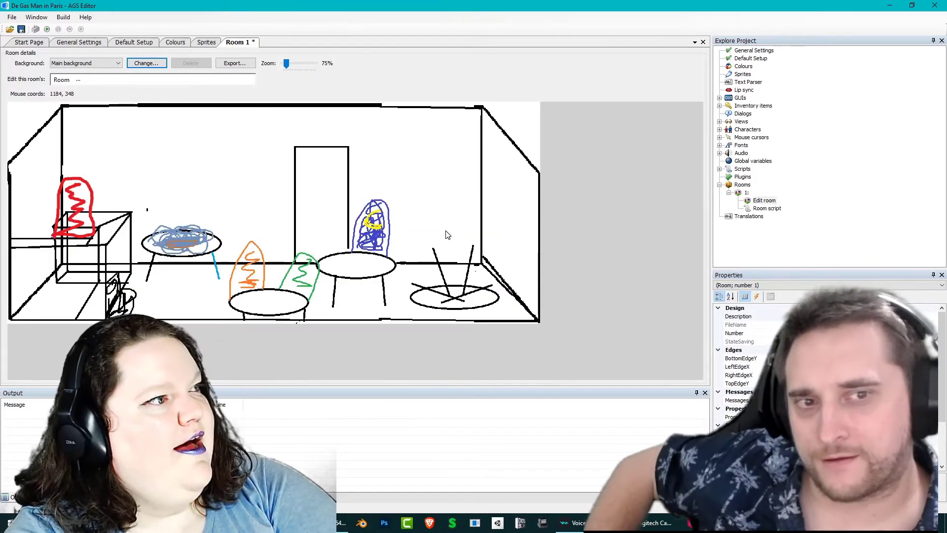
scroll(445, 233, up, 1)
scroll(444, 233, down, 1)
scroll(445, 232, up, 1)
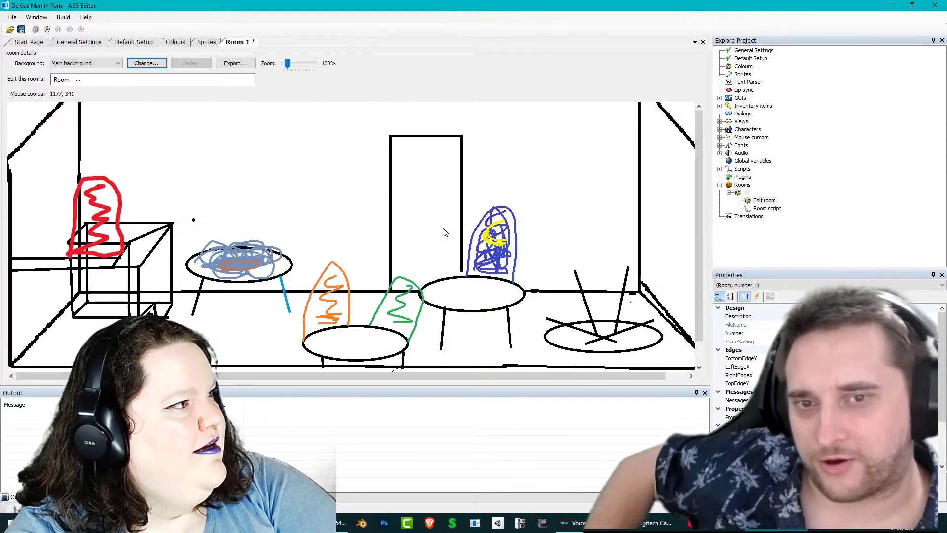
scroll(444, 233, down, 1)
scroll(444, 232, up, 1)
scroll(444, 232, down, 1)
scroll(442, 233, up, 1)
scroll(439, 232, down, 1)
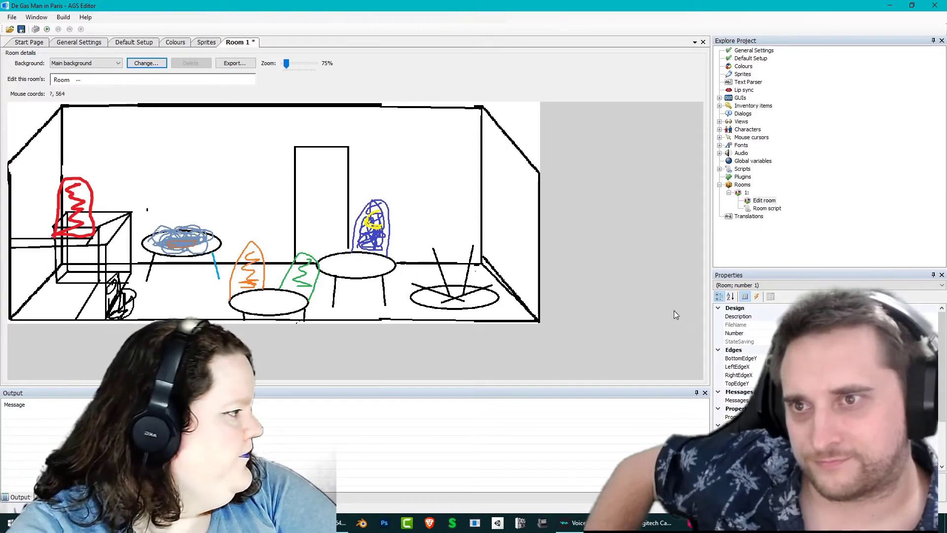
scroll(814, 355, down, 1)
scroll(814, 355, up, 1)
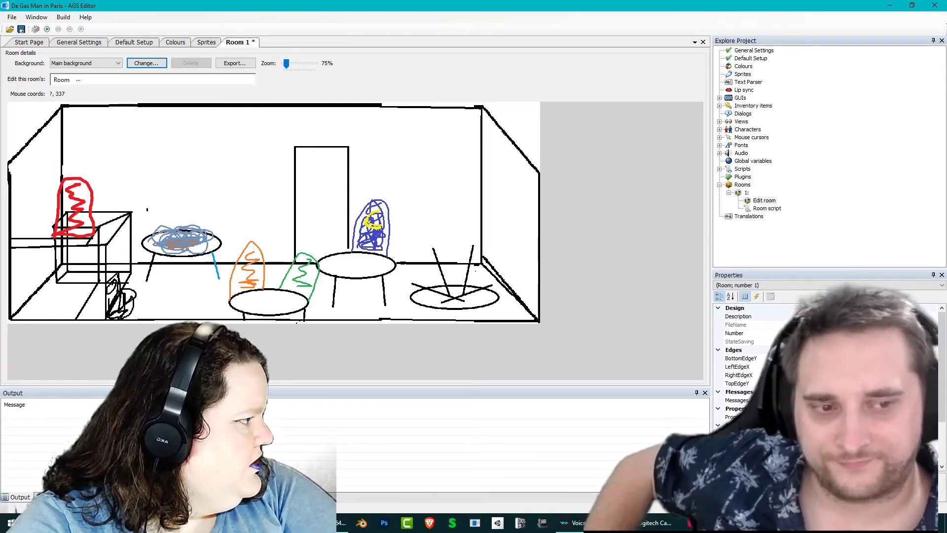
Inspect Room 1's edge properties, starting with BottomEdgeY
click(747, 359)
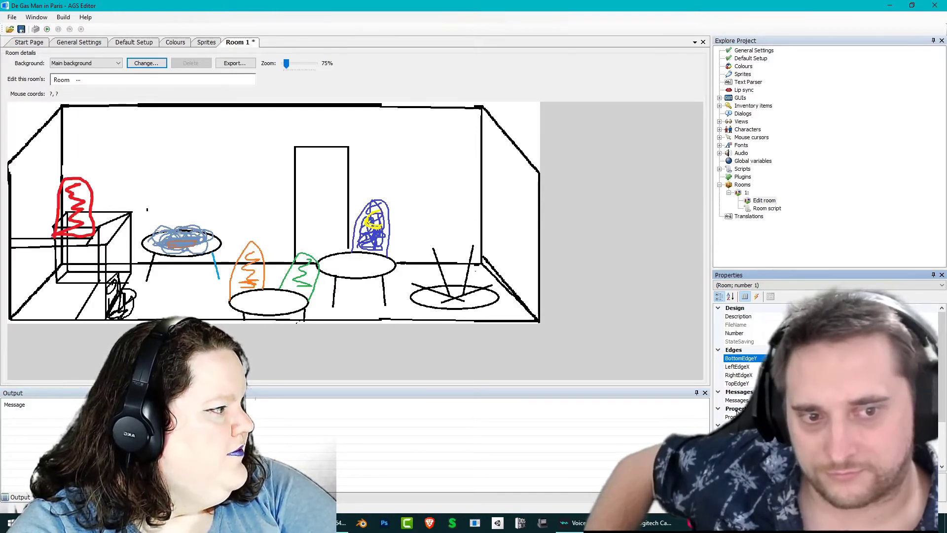
scroll(736, 412, down, 1)
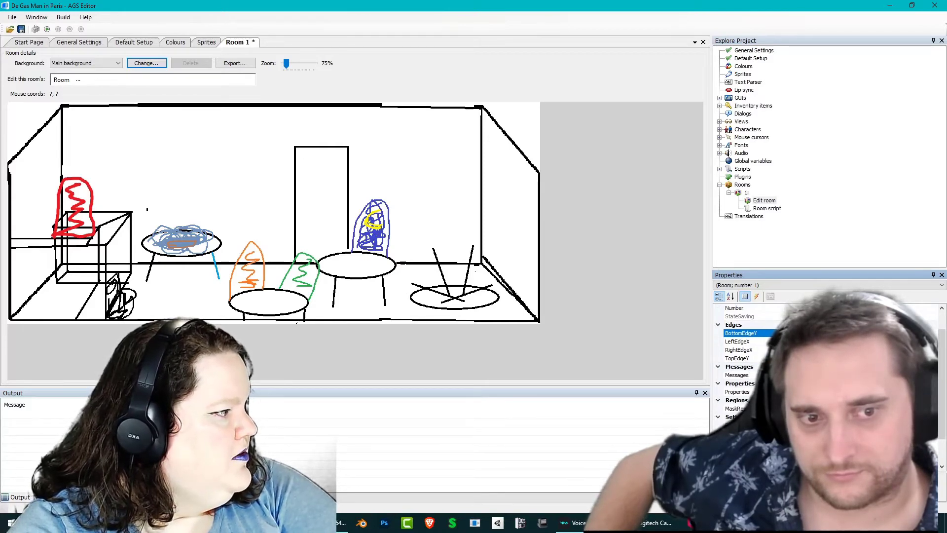
Review Room 1's design, edge and settings properties as well as its list of events
scroll(740, 385, down, 1)
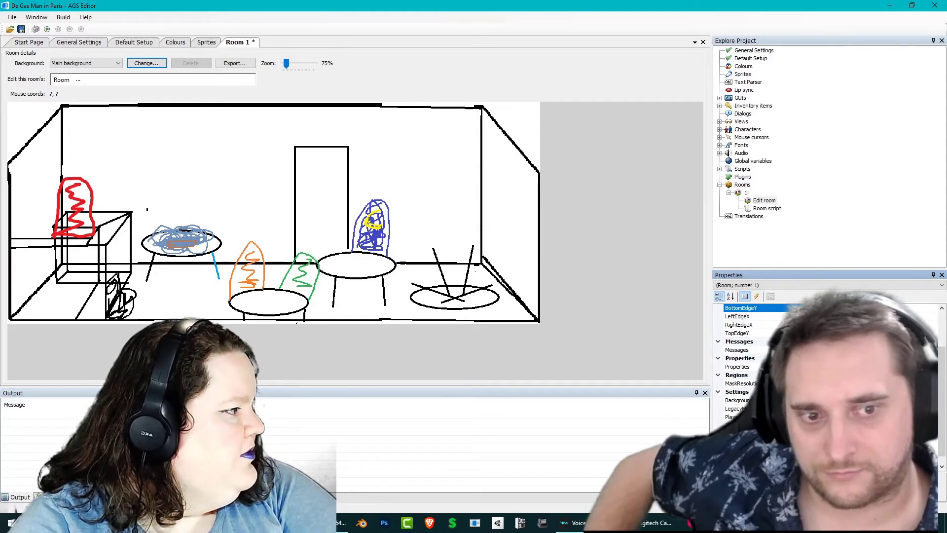
scroll(740, 363, down, 1)
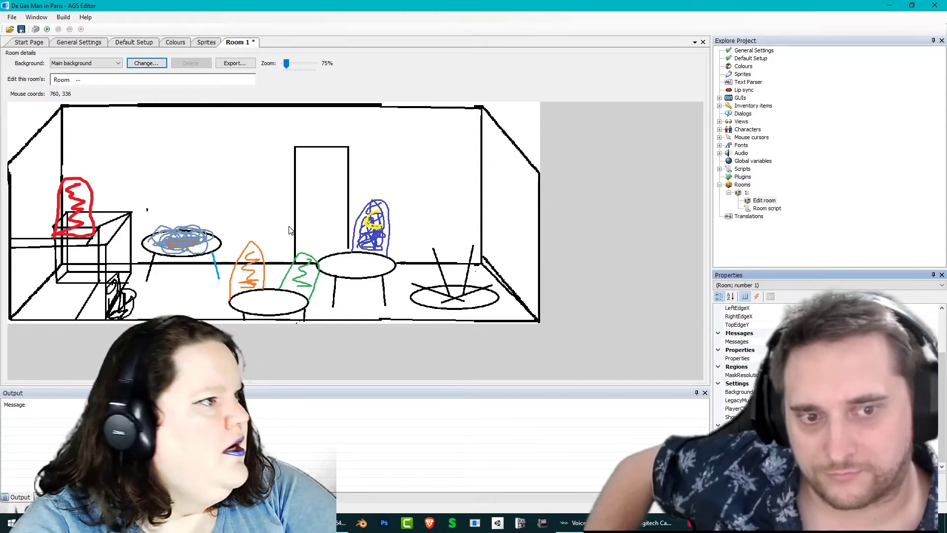
scroll(264, 261, up, 3)
scroll(266, 252, down, 2)
scroll(267, 250, down, 1)
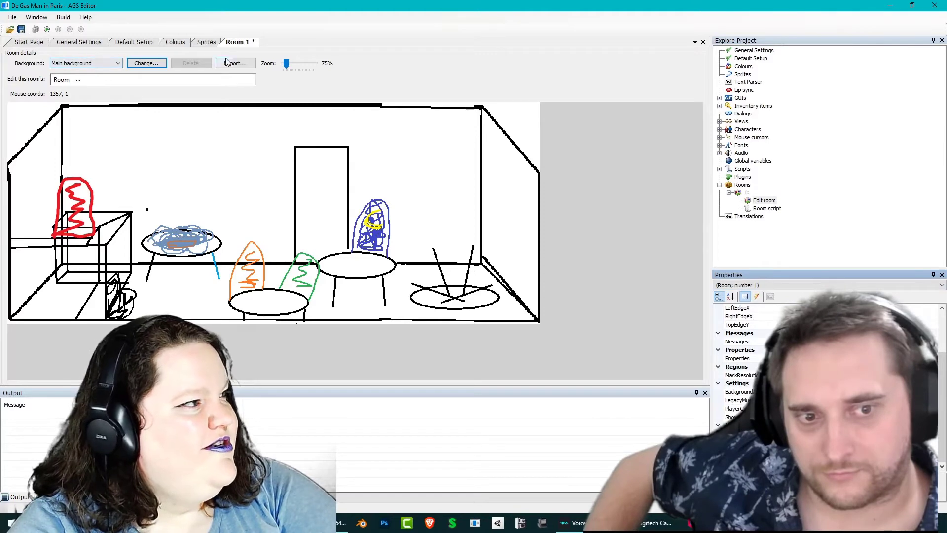
click(756, 296)
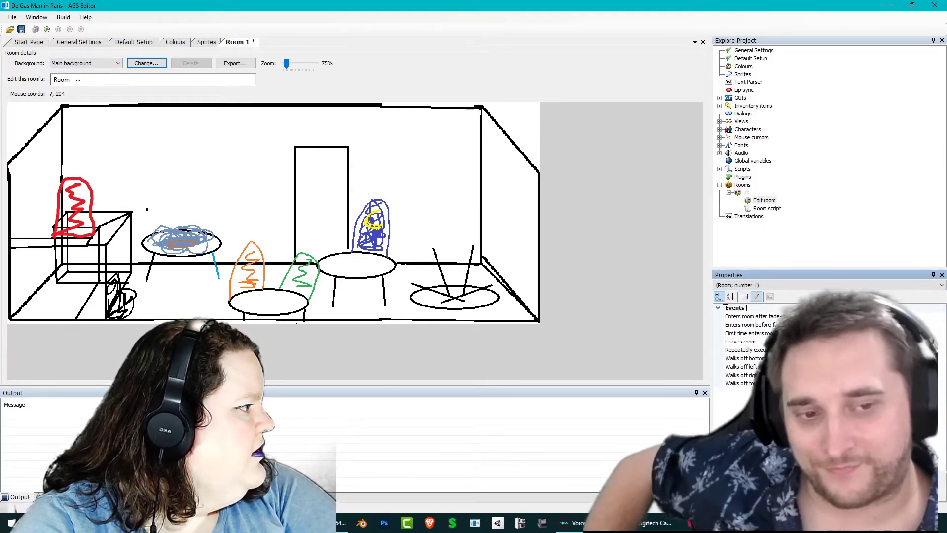
click(316, 262)
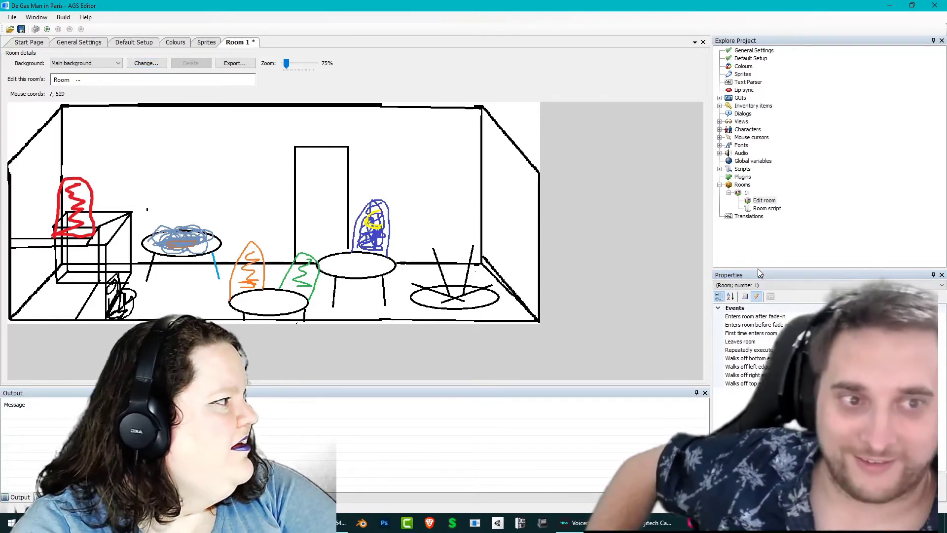
click(764, 200)
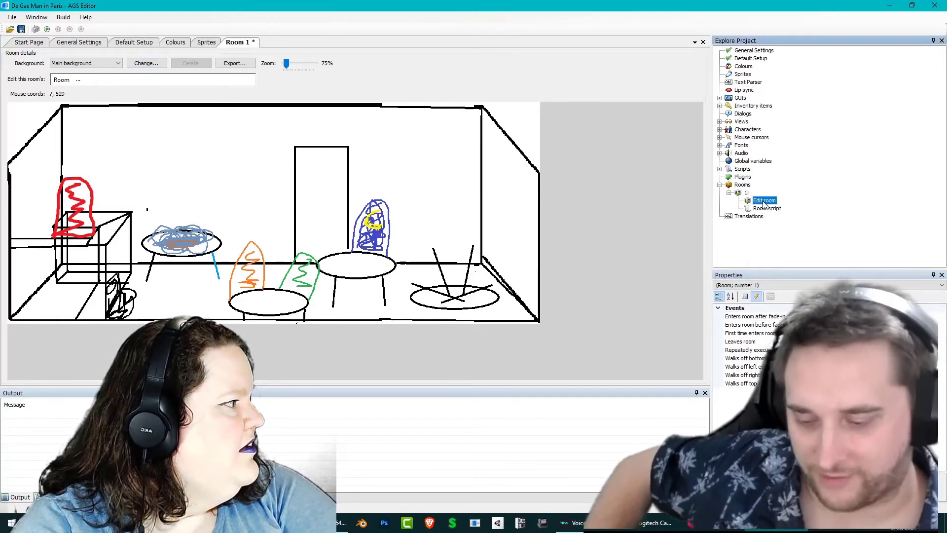
click(744, 296)
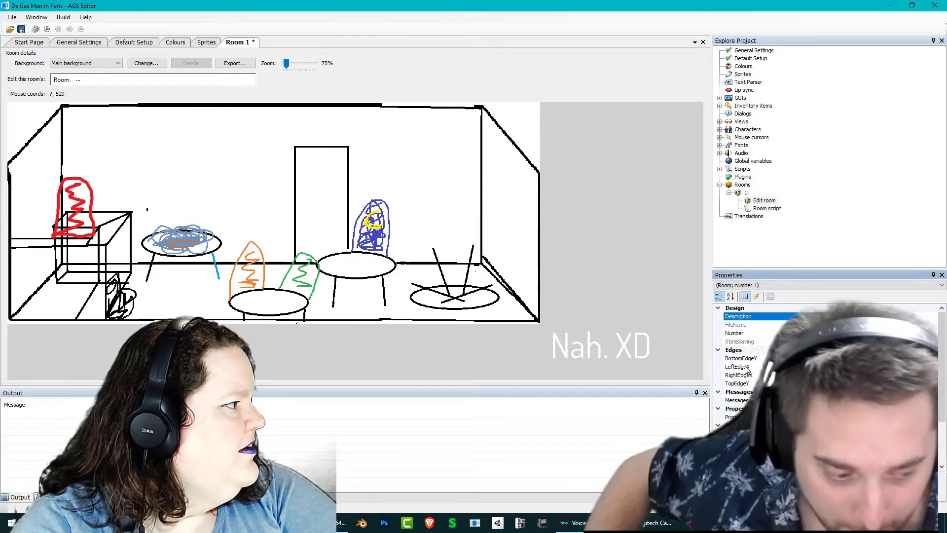
scroll(738, 352, down, 2)
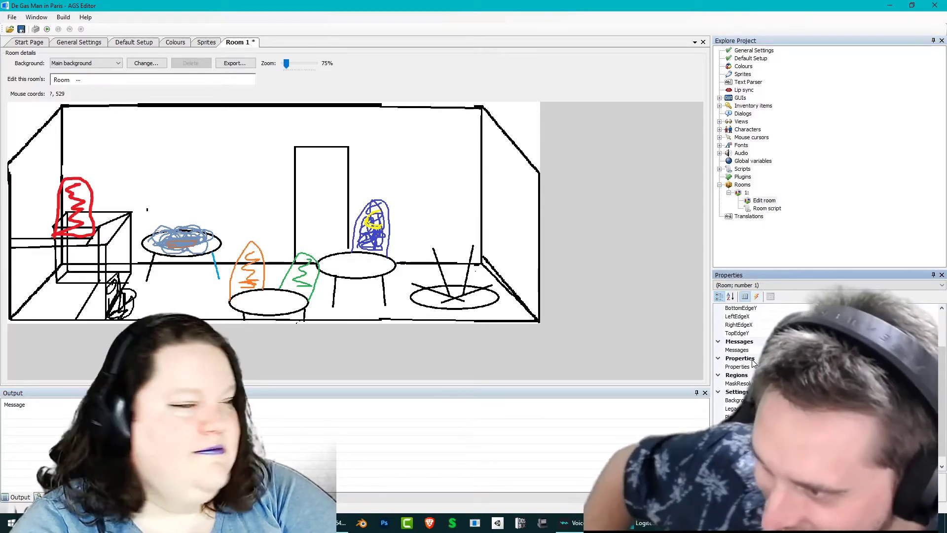
Inspect the room's custom properties and close them without adding any
click(737, 366)
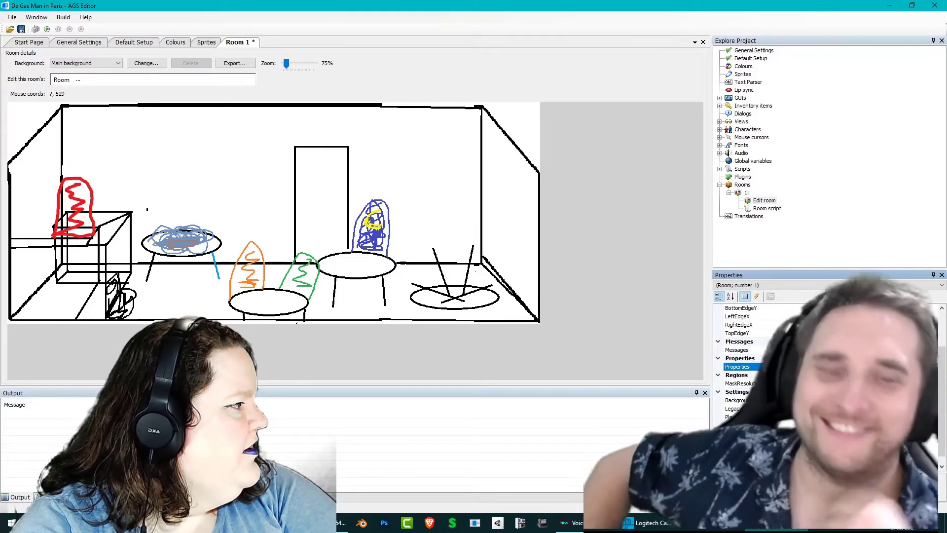
click(933, 366)
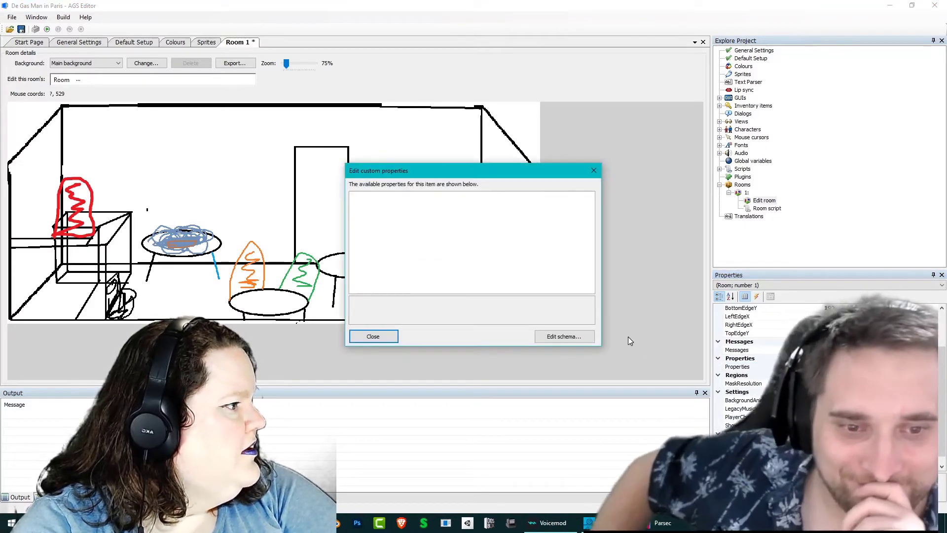
click(387, 335)
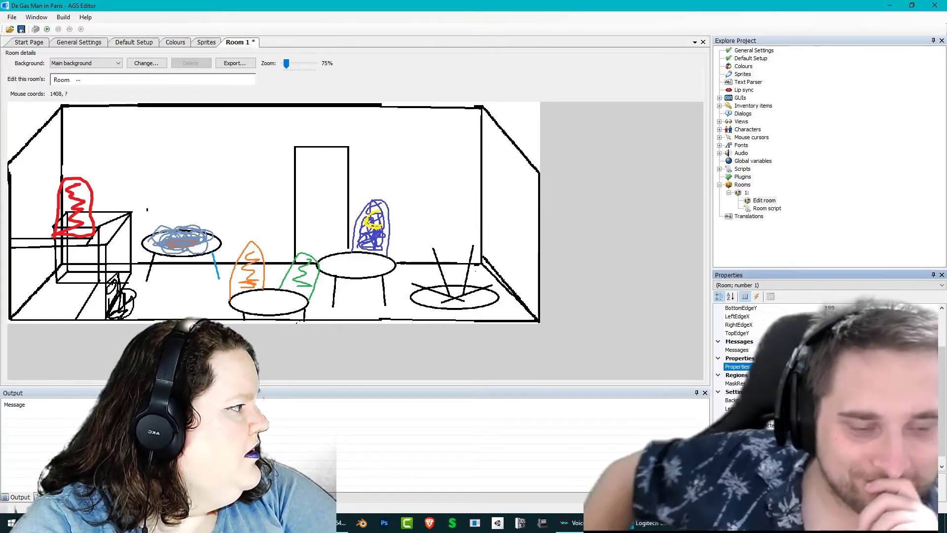
scroll(828, 385, down, 1)
scroll(740, 365, up, 3)
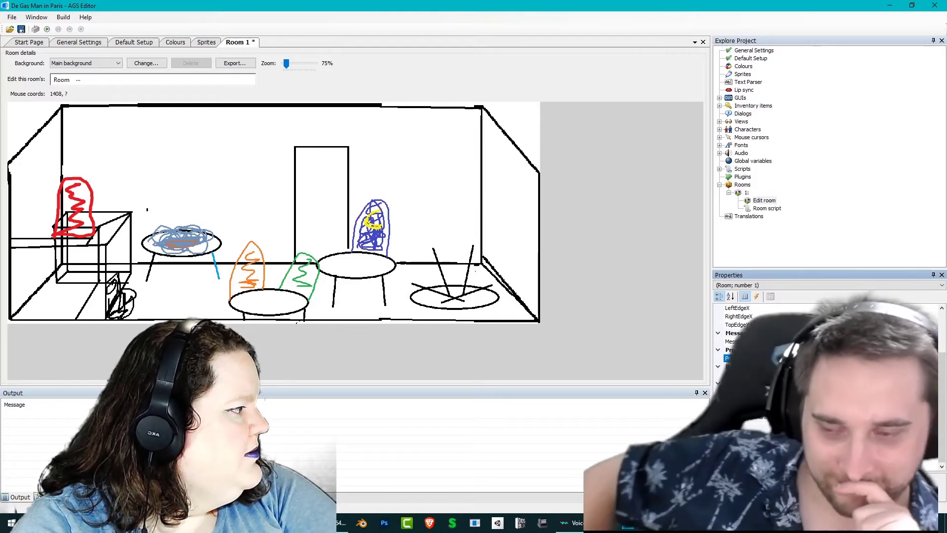
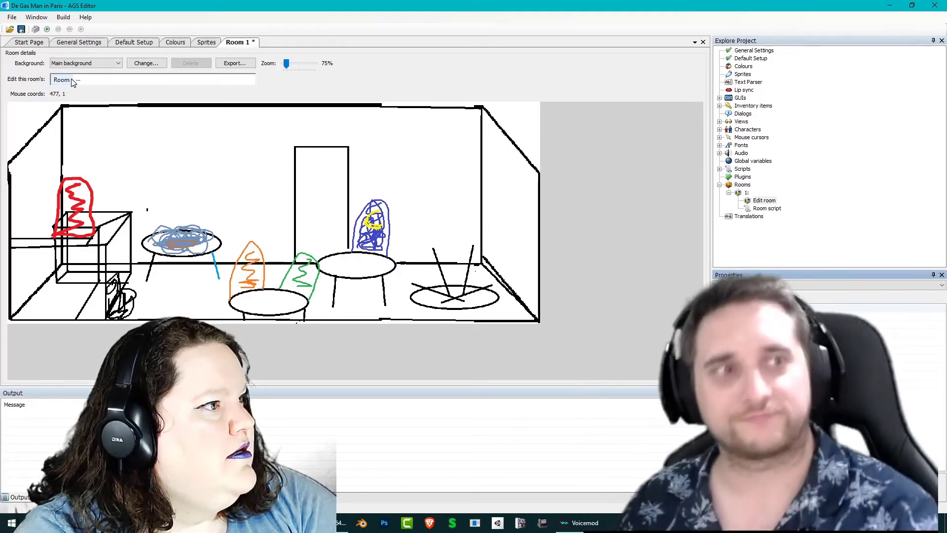
Display the room's edges and move the right and bottom edge lines out to the borders of the background
click(78, 80)
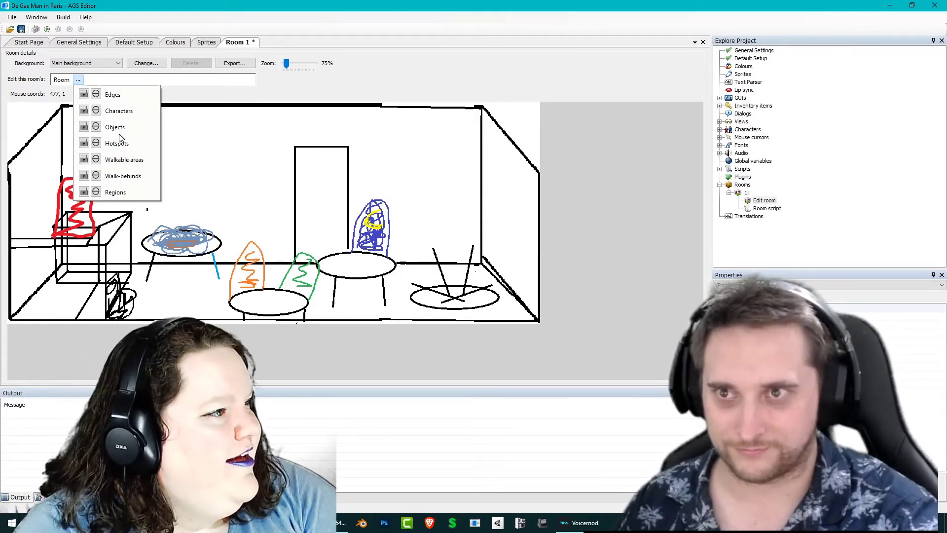
click(66, 82)
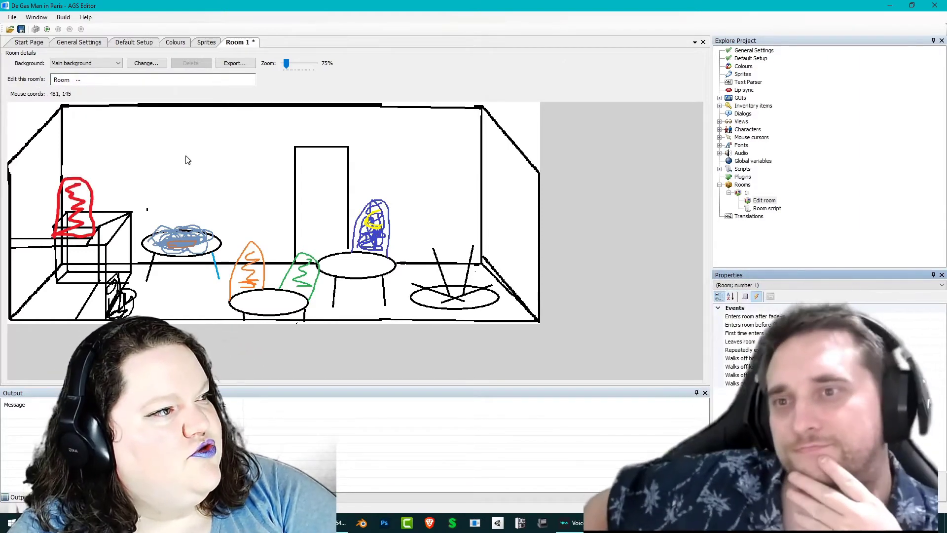
click(77, 82)
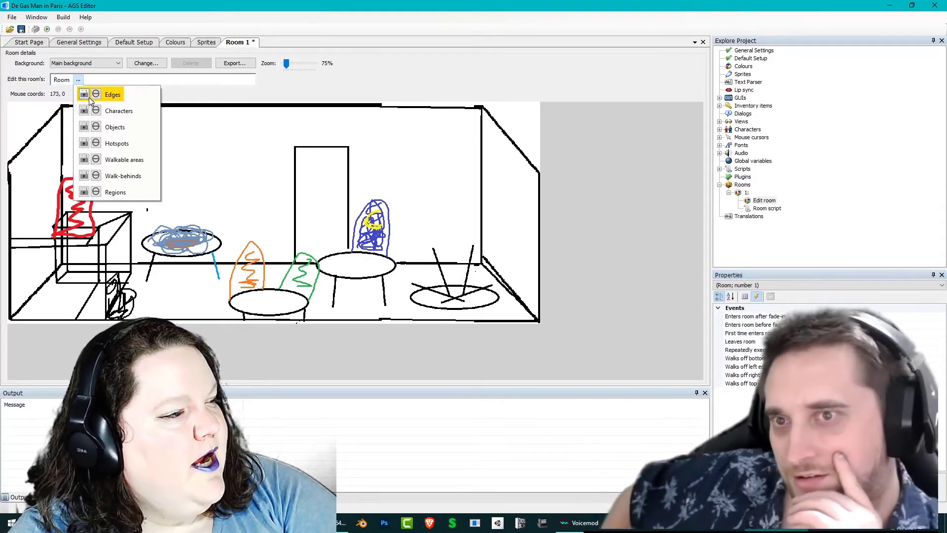
click(122, 97)
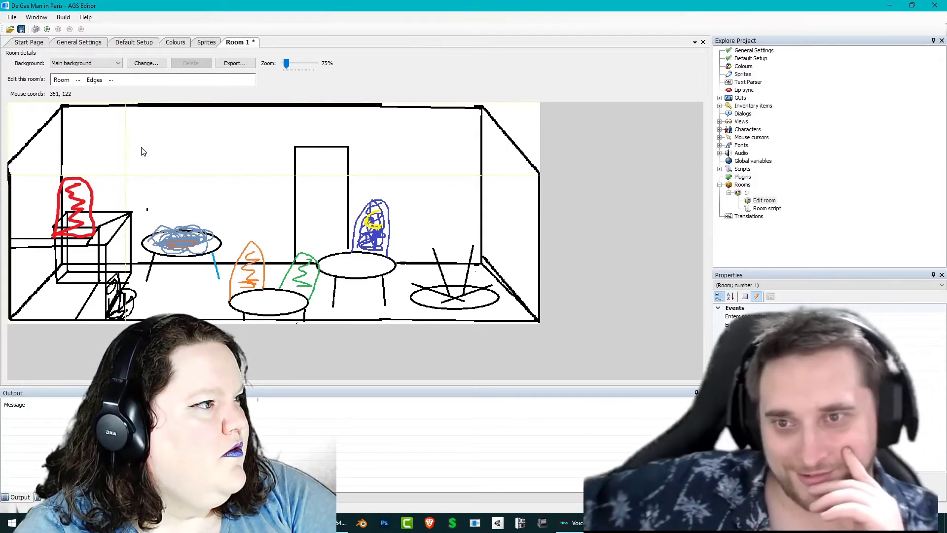
click(116, 161)
drag(116, 142, 114, 176)
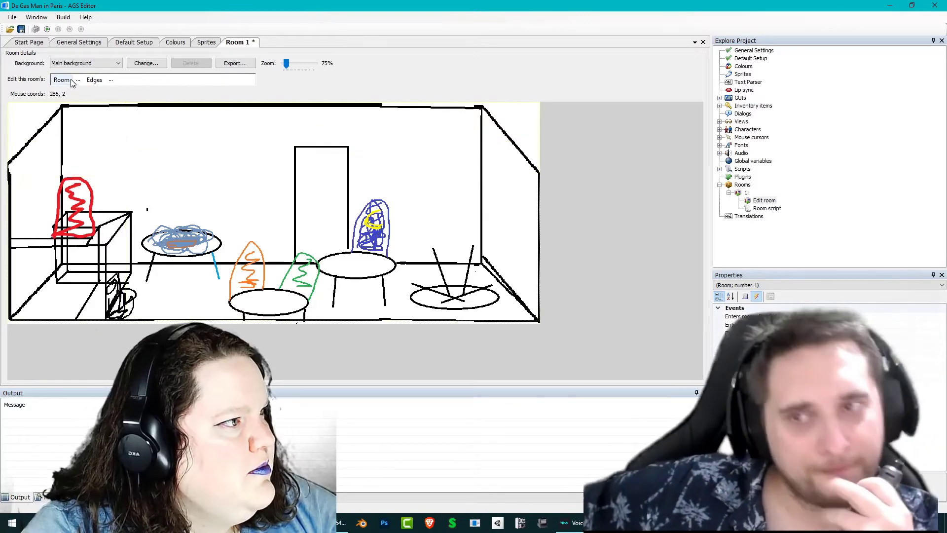
Show the room's characters and move cRoger from the upper-left wall to between the green figure and the middle table
click(79, 80)
click(118, 111)
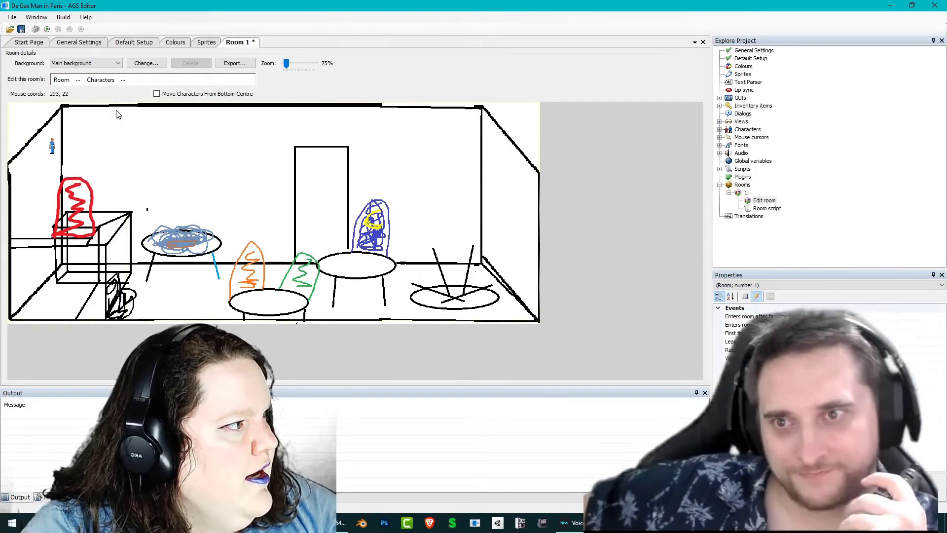
click(53, 149)
drag(55, 152, 316, 261)
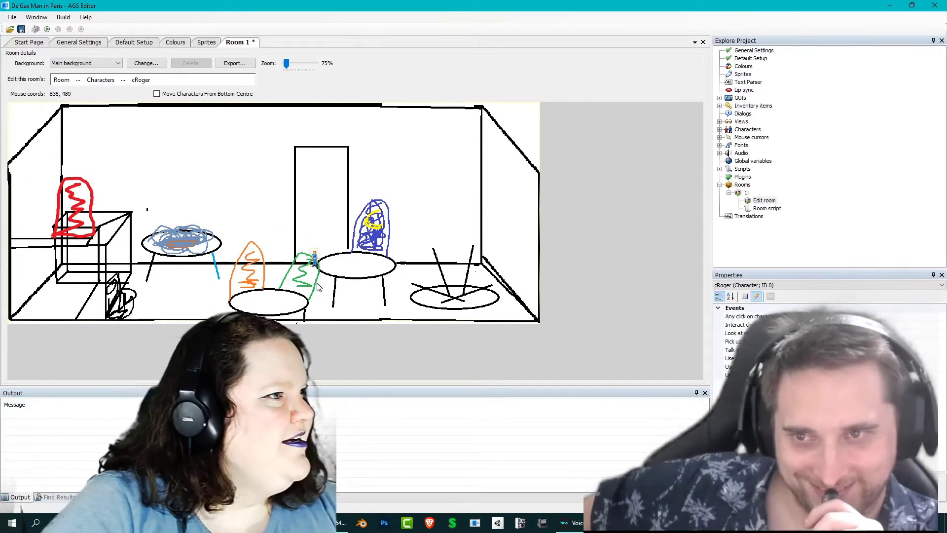
Switch the room to walkable areas editing and choose the line drawing tool
click(72, 81)
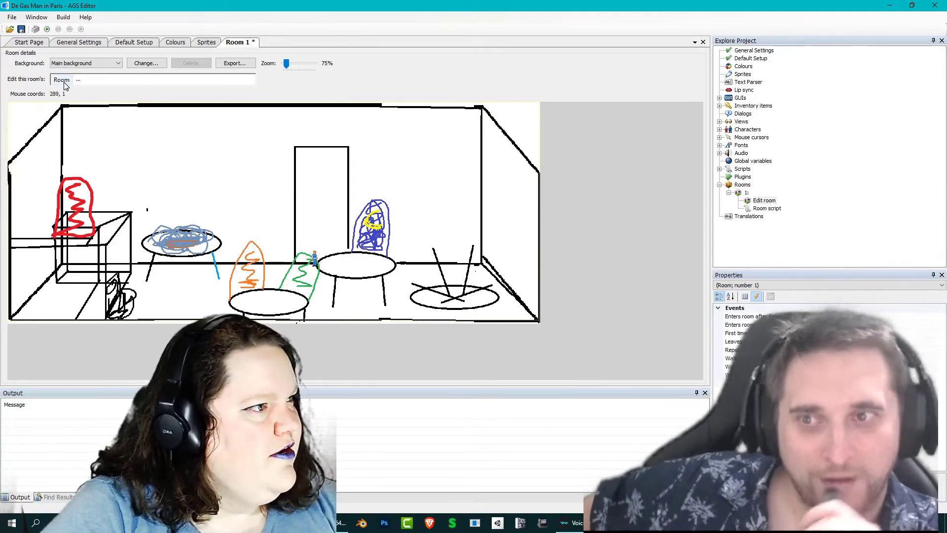
click(78, 79)
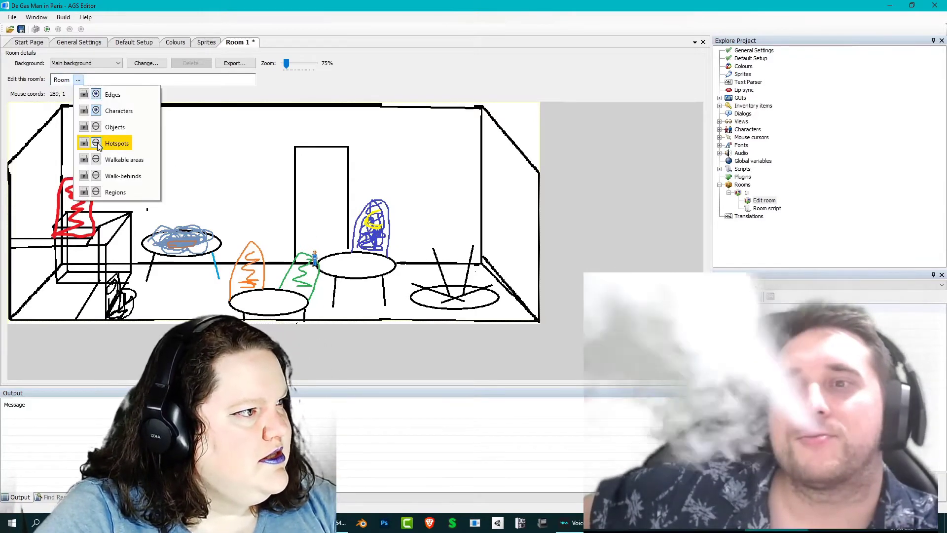
click(123, 161)
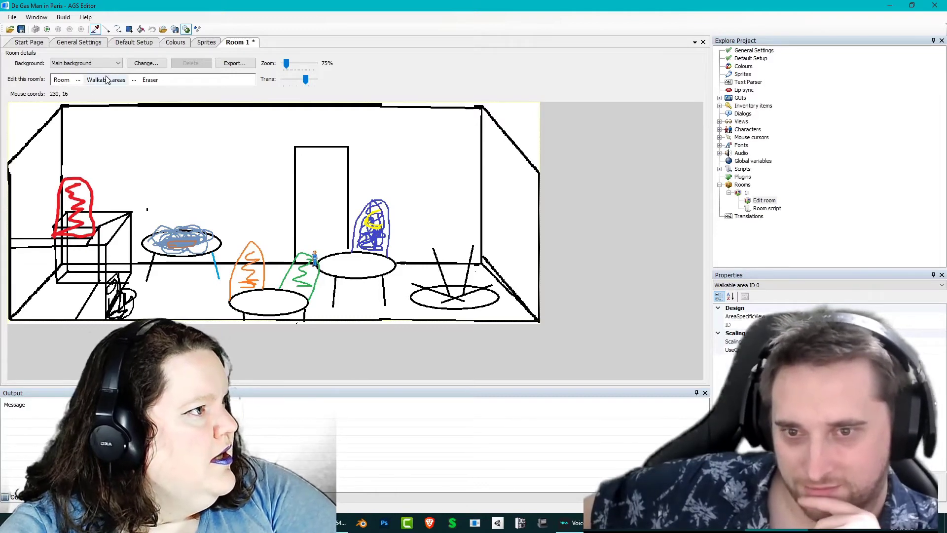
click(106, 30)
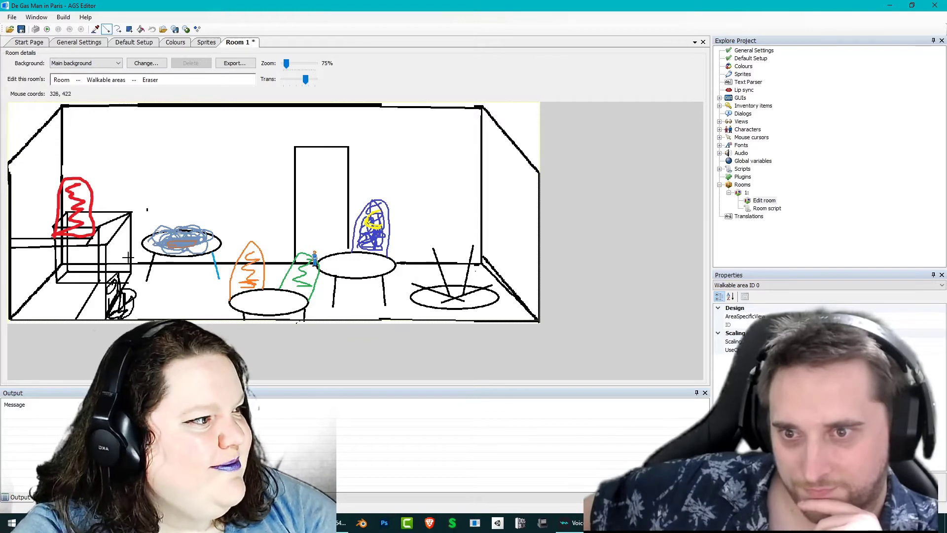
Try to draw walkable area lines on the floor beside the counter
click(145, 266)
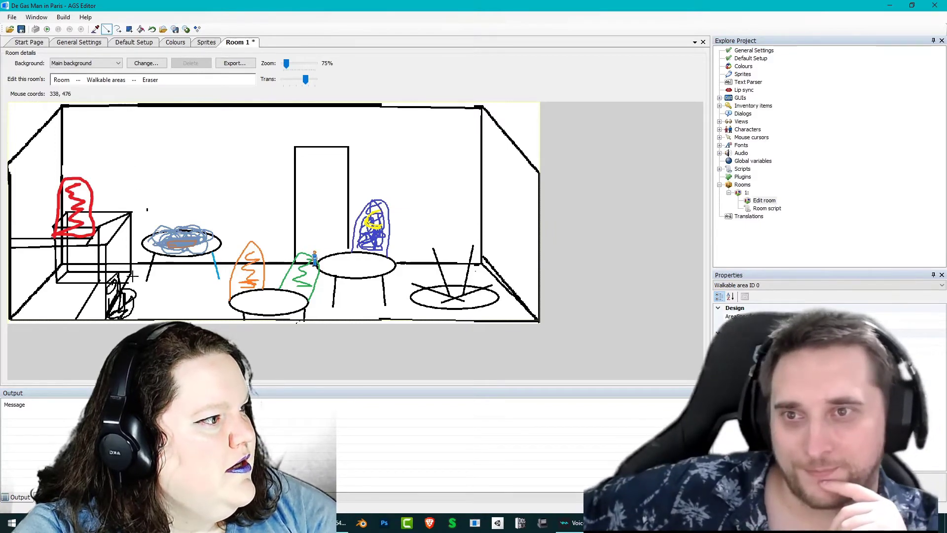
drag(132, 266, 145, 264)
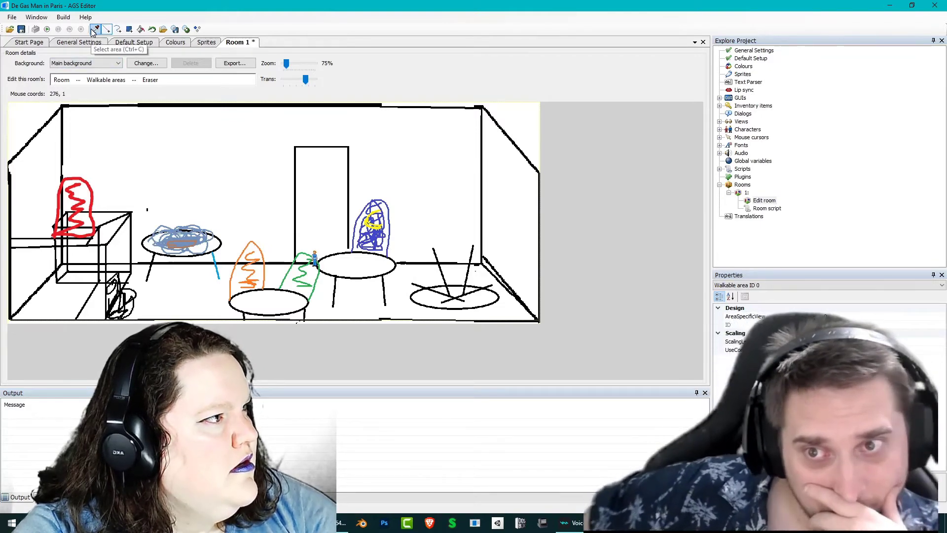
drag(145, 299, 195, 297)
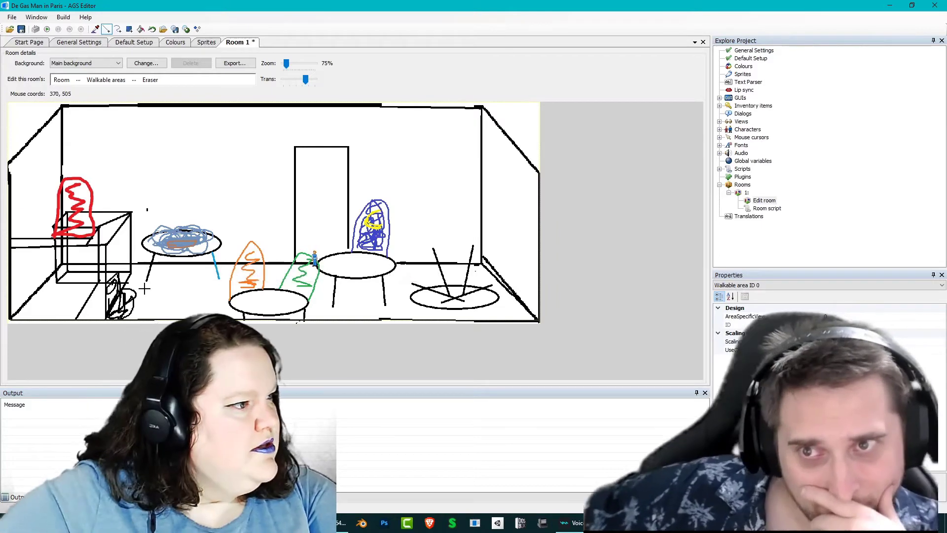
drag(144, 288, 186, 293)
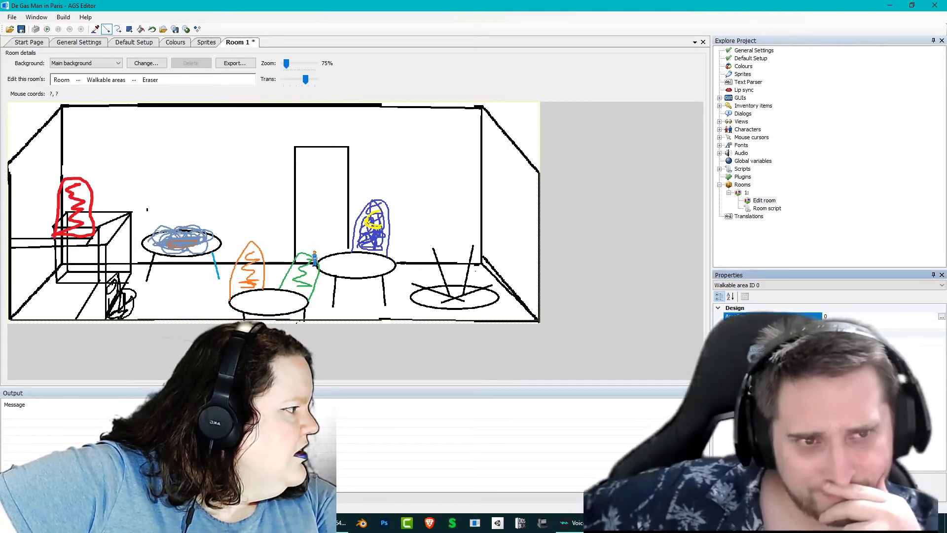
Look through the list of walkable areas, selecting ID 1 and returning to ID 0
click(753, 317)
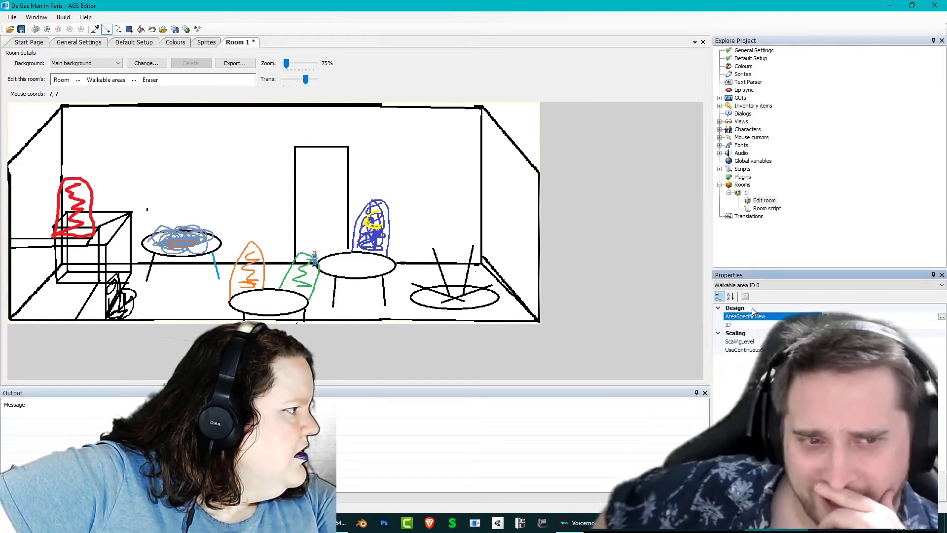
click(761, 286)
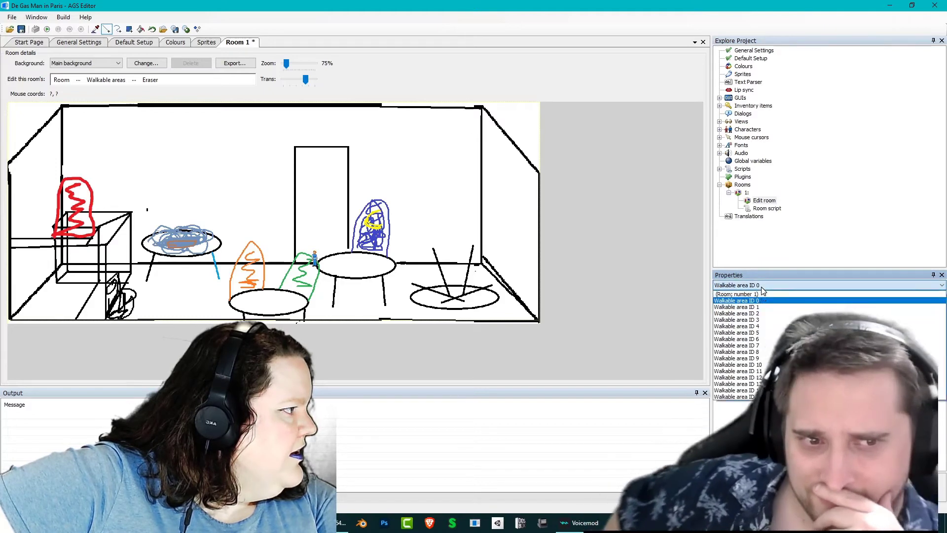
click(762, 298)
click(761, 286)
click(736, 306)
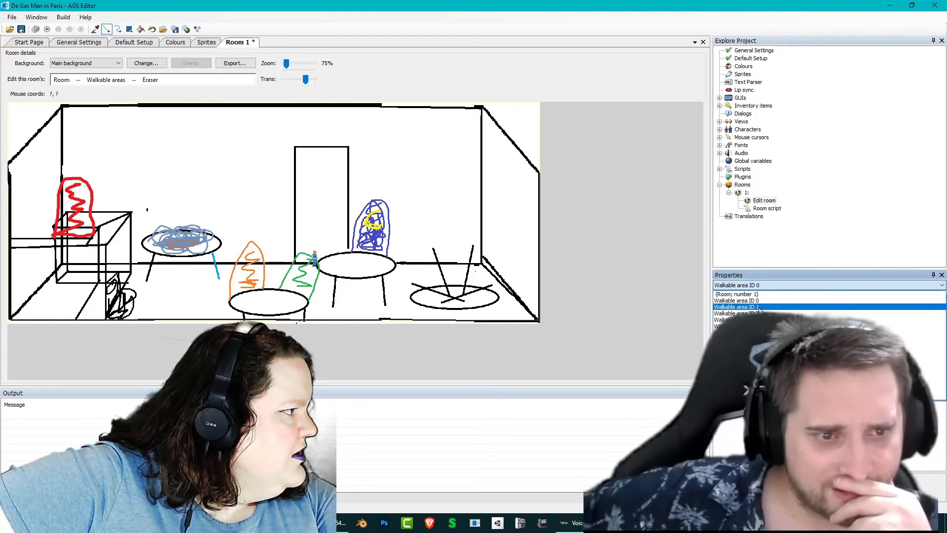
click(762, 285)
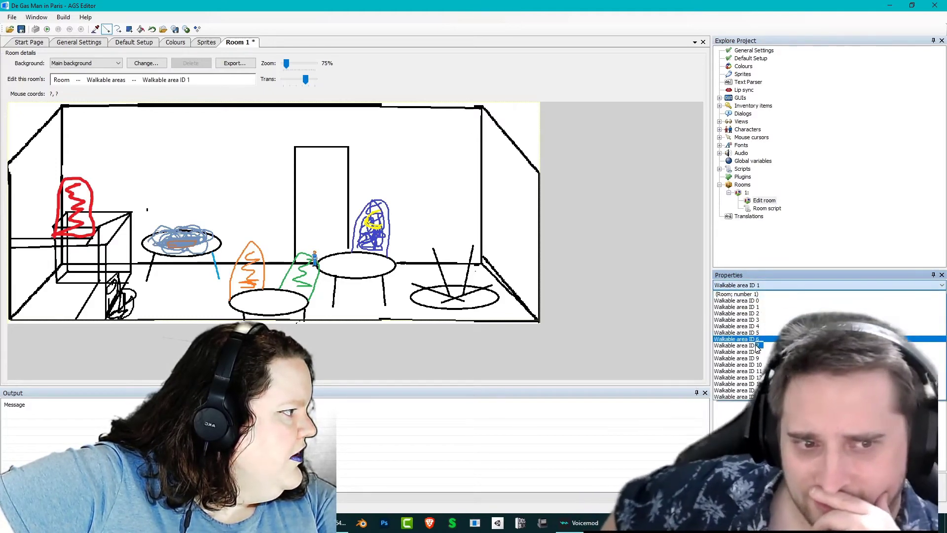
click(763, 301)
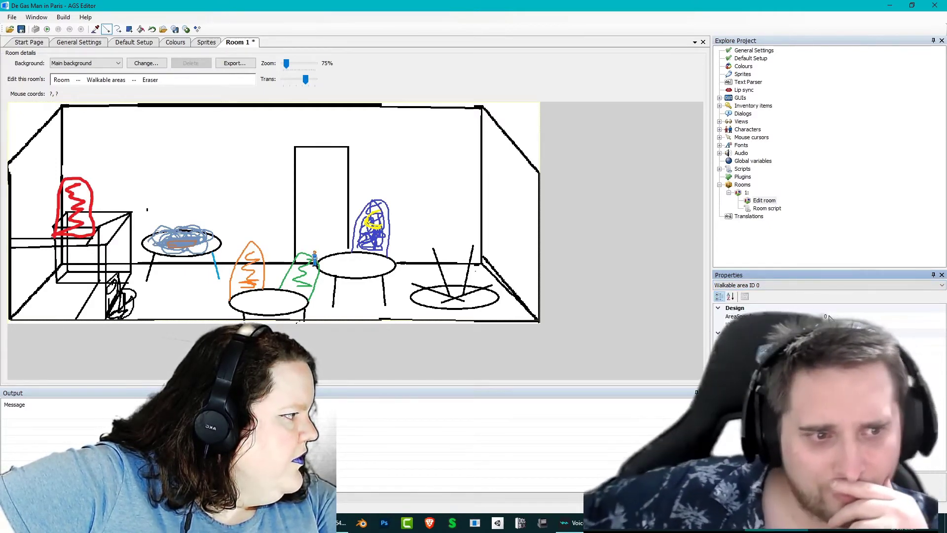
Choose the line tool and select walkable area ID 1 in place of the eraser
click(153, 269)
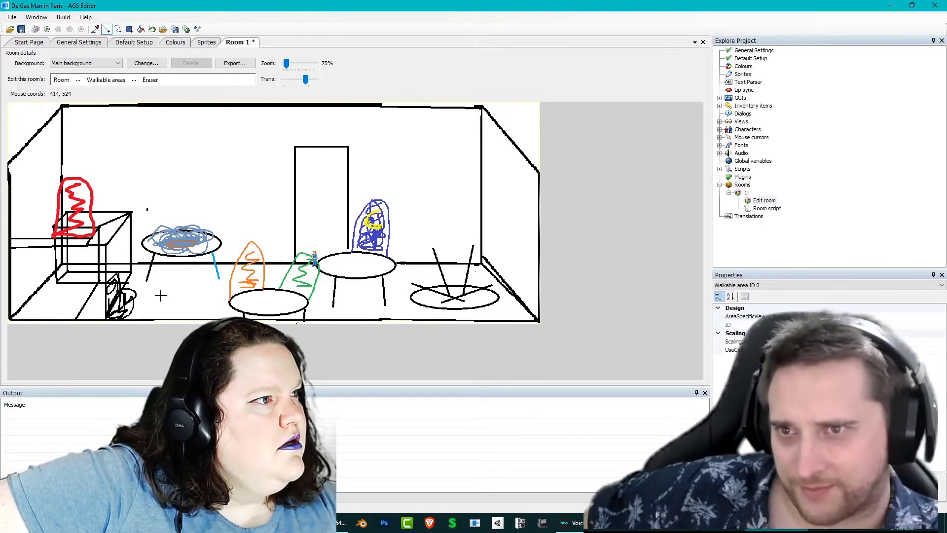
click(105, 29)
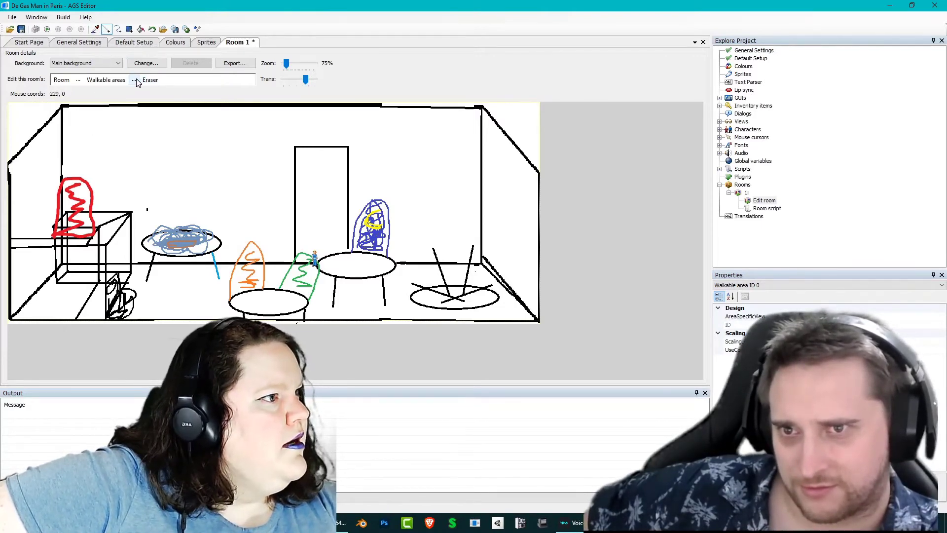
click(135, 80)
click(134, 80)
click(135, 82)
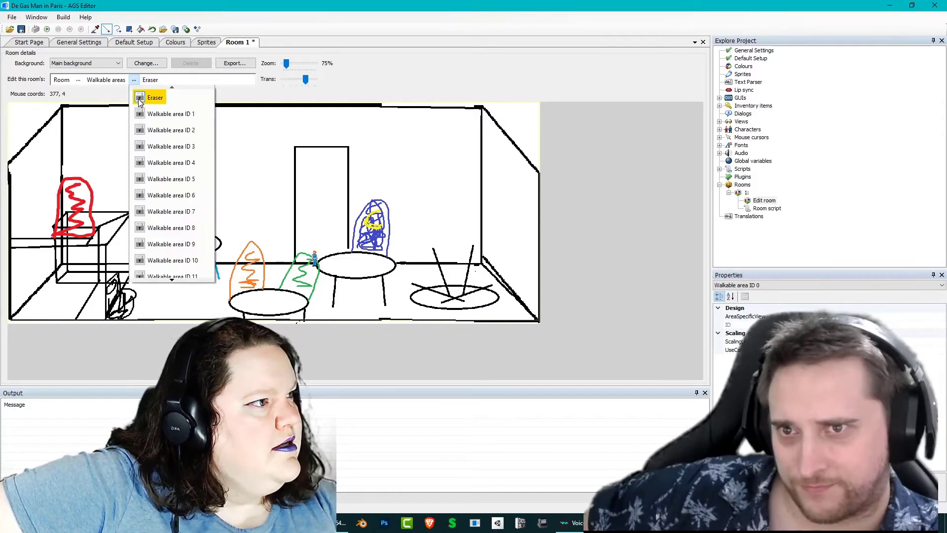
click(147, 118)
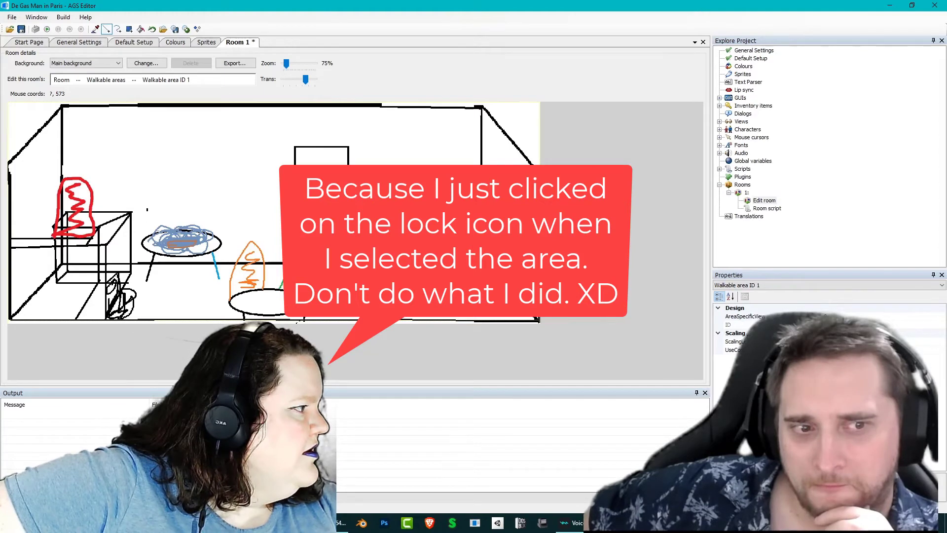
Show the room's edges and move the top edge down to where the back wall meets the floor
click(78, 80)
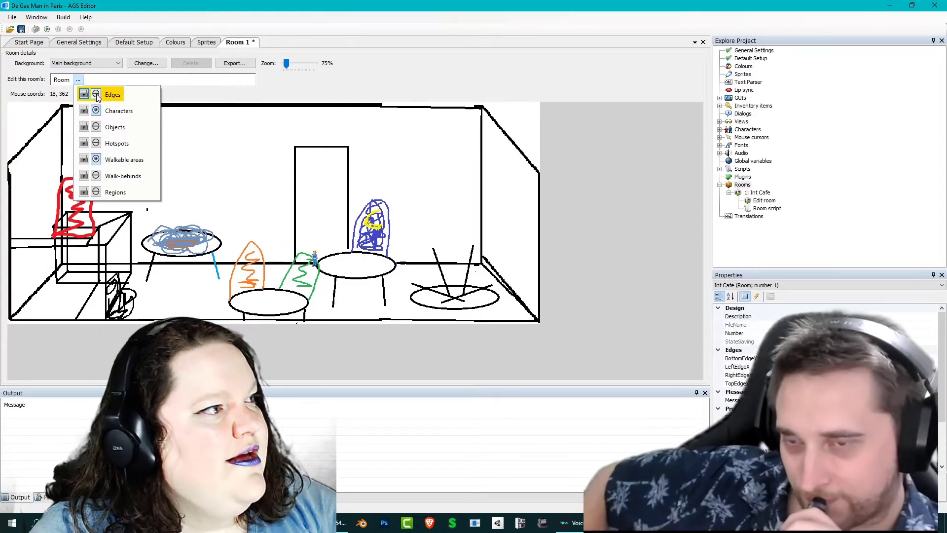
click(96, 94)
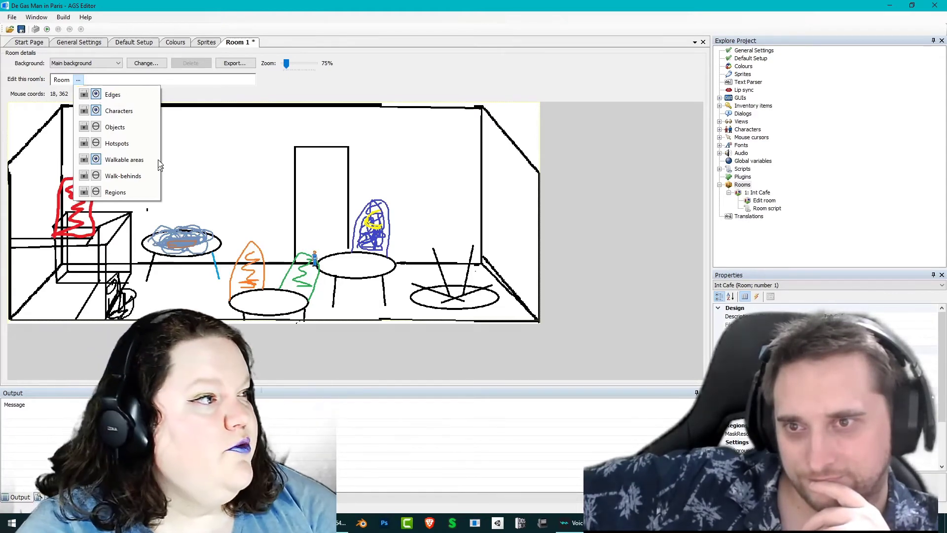
click(132, 96)
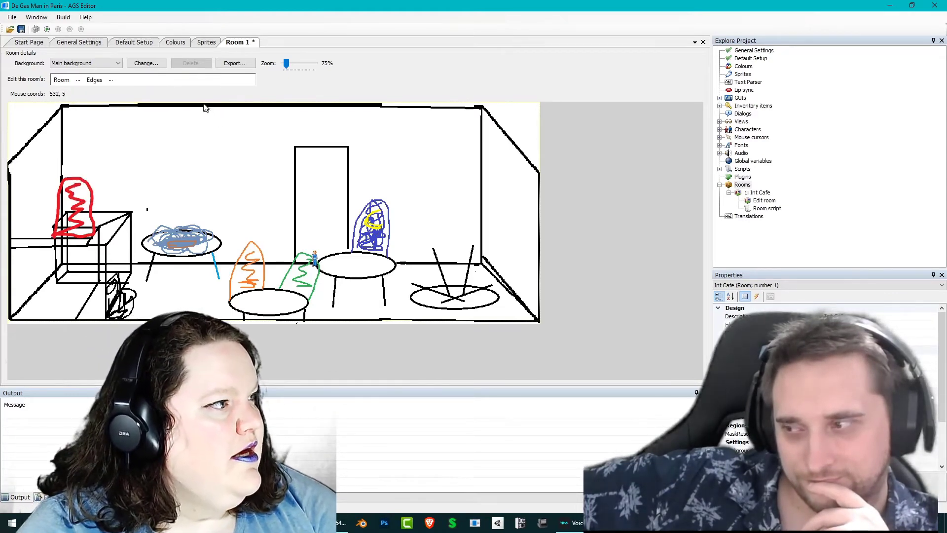
drag(199, 107, 205, 264)
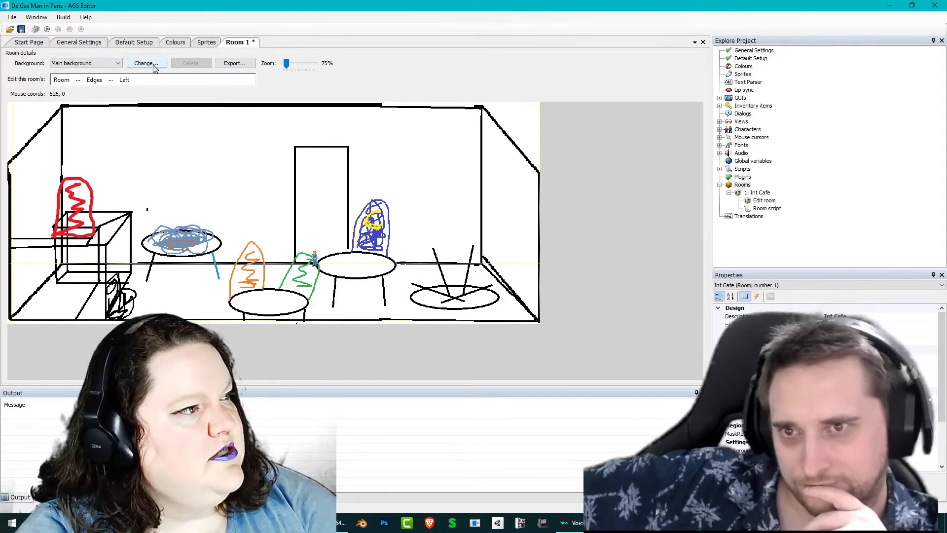
Return the room to walkable areas editing and replace the eraser with walkable area ID 1
click(78, 80)
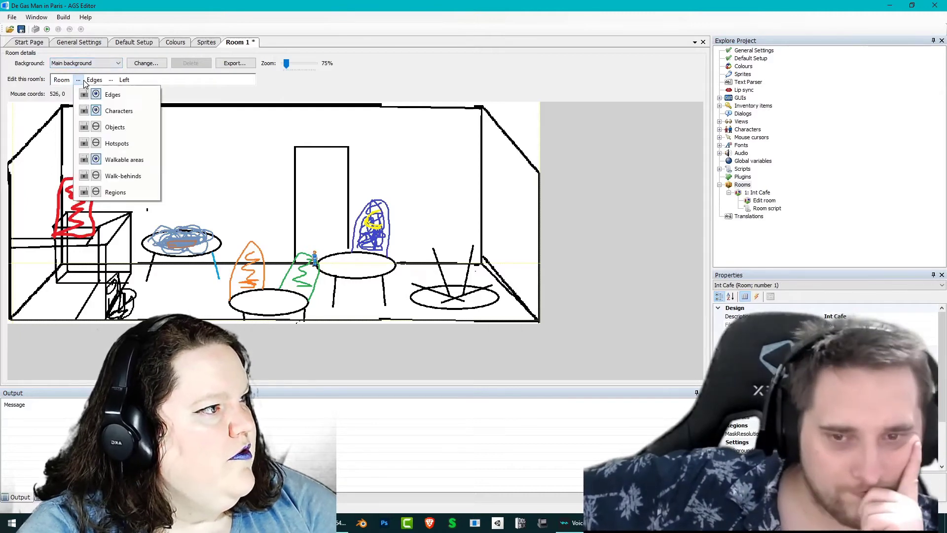
click(103, 161)
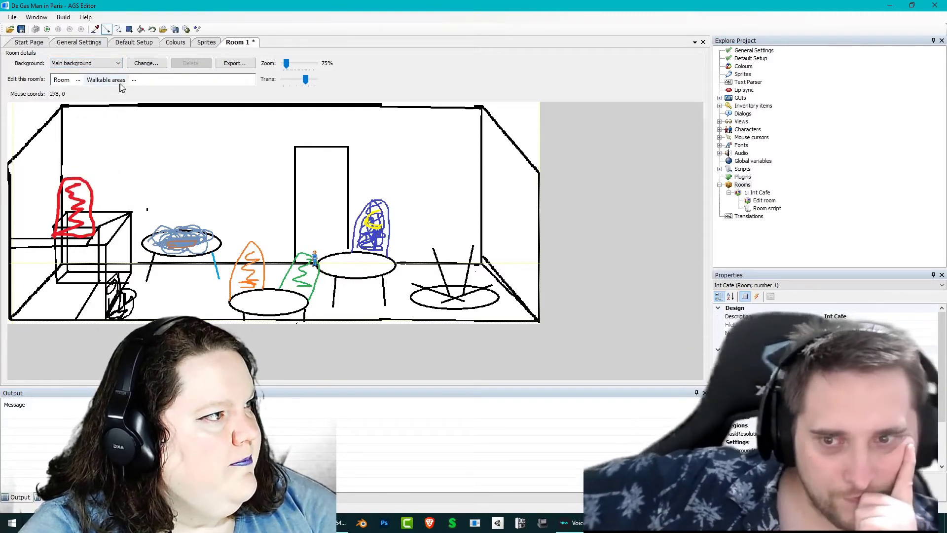
drag(162, 298, 212, 306)
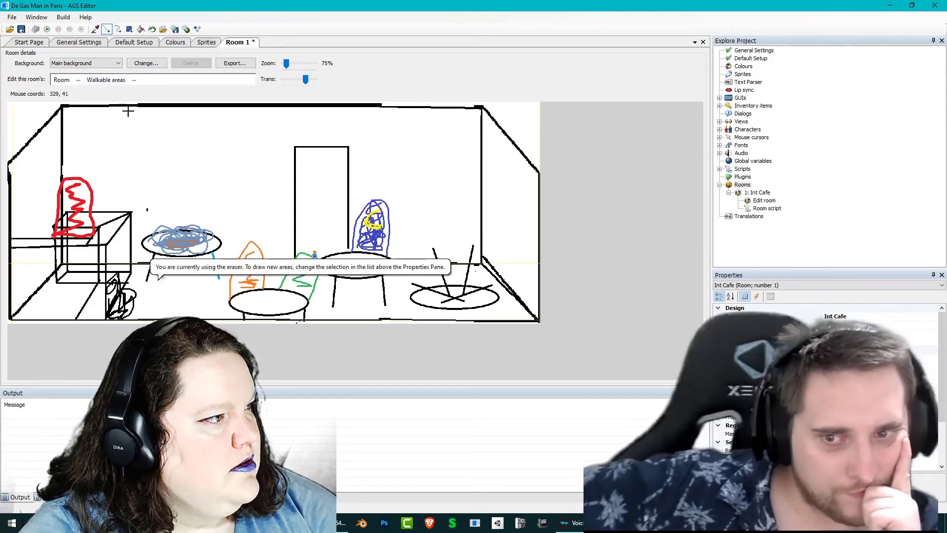
click(134, 80)
click(151, 111)
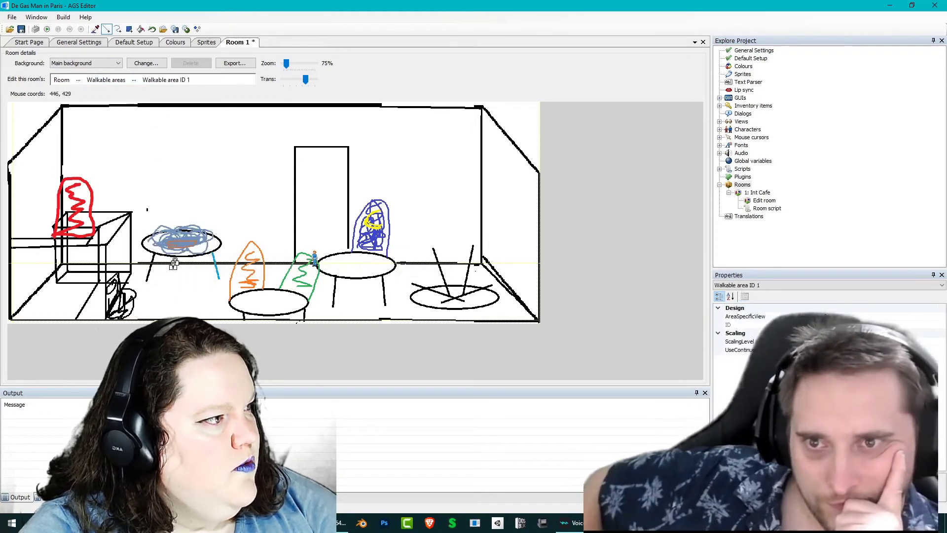
Unlock walkable area ID 1 and outline the floor around the tables with straight lines, starting beside the counter
click(136, 80)
click(137, 81)
click(138, 80)
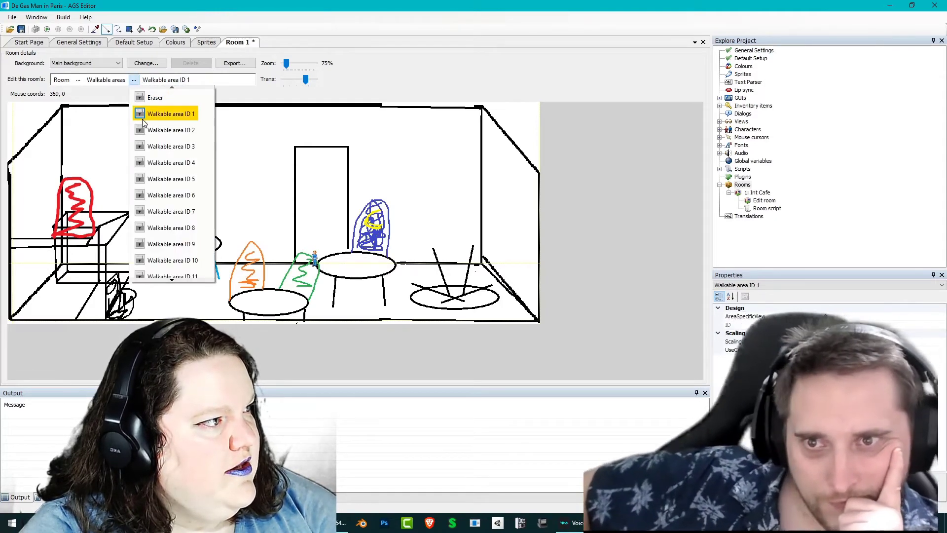
click(143, 117)
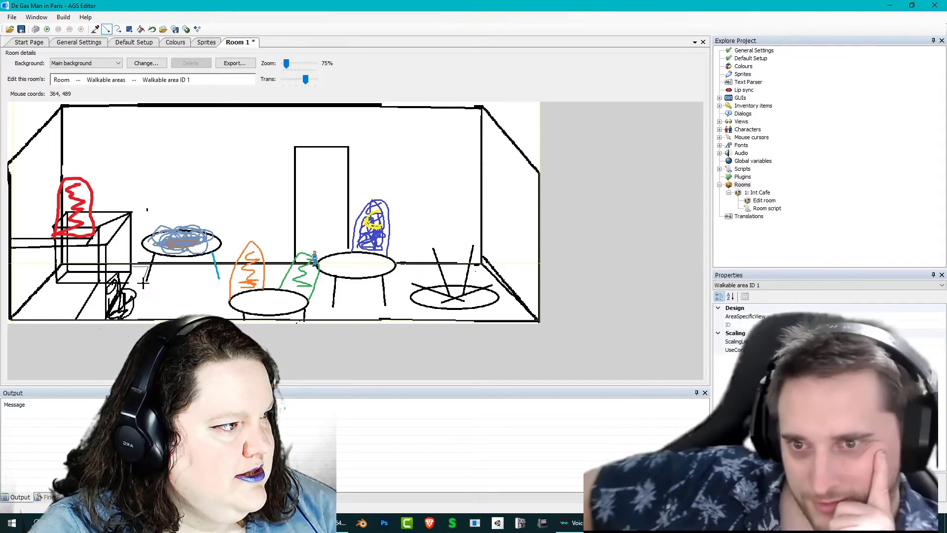
drag(142, 285, 197, 285)
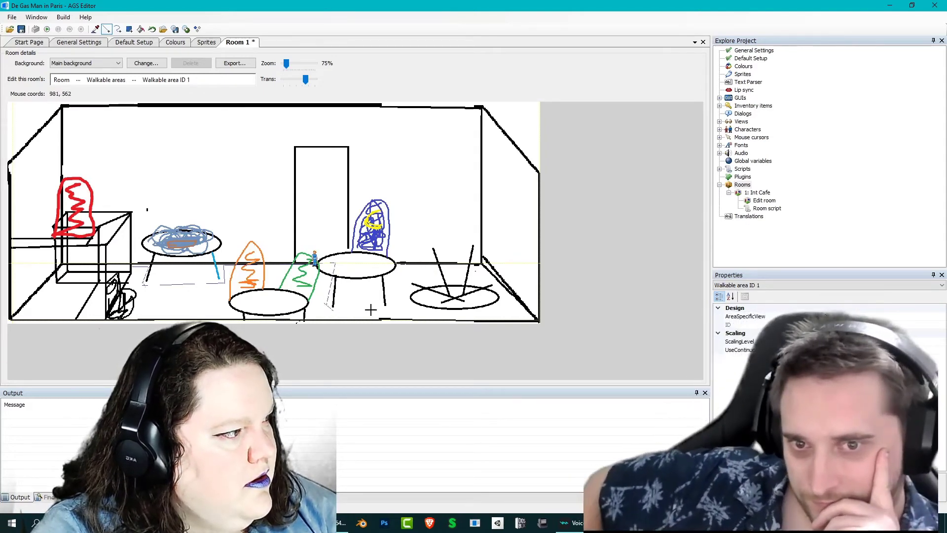
drag(331, 310, 406, 307)
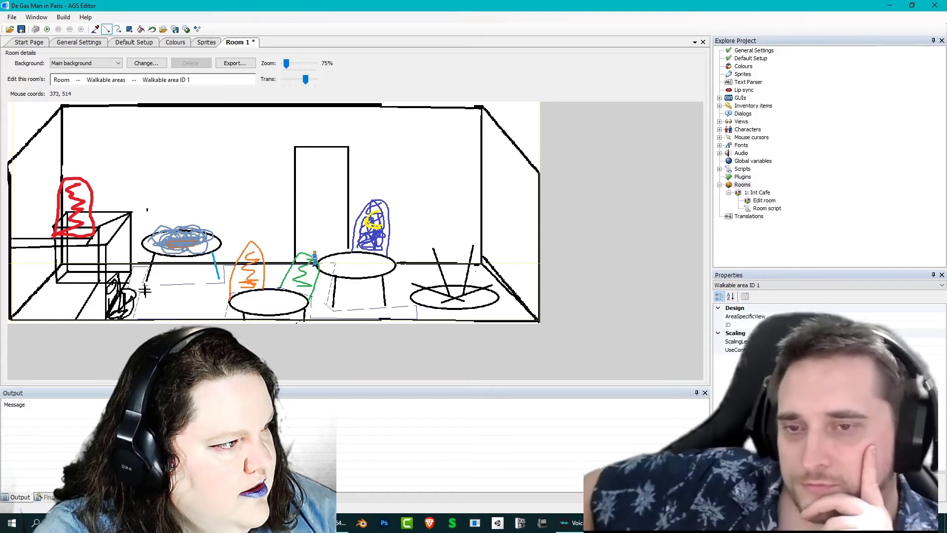
Try to flood-fill the outlined floor as walkable area ID 1, and undo the fill
click(141, 29)
click(157, 305)
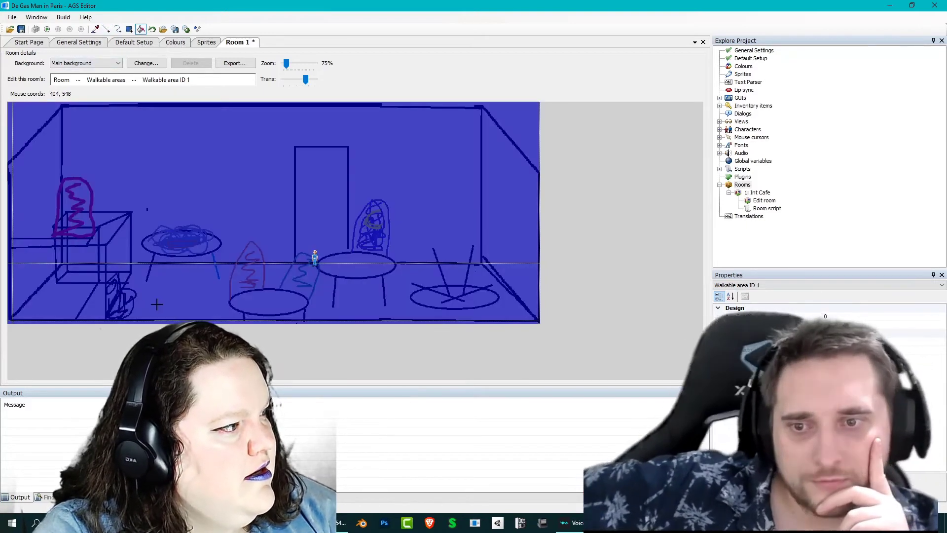
key(ctrl+z)
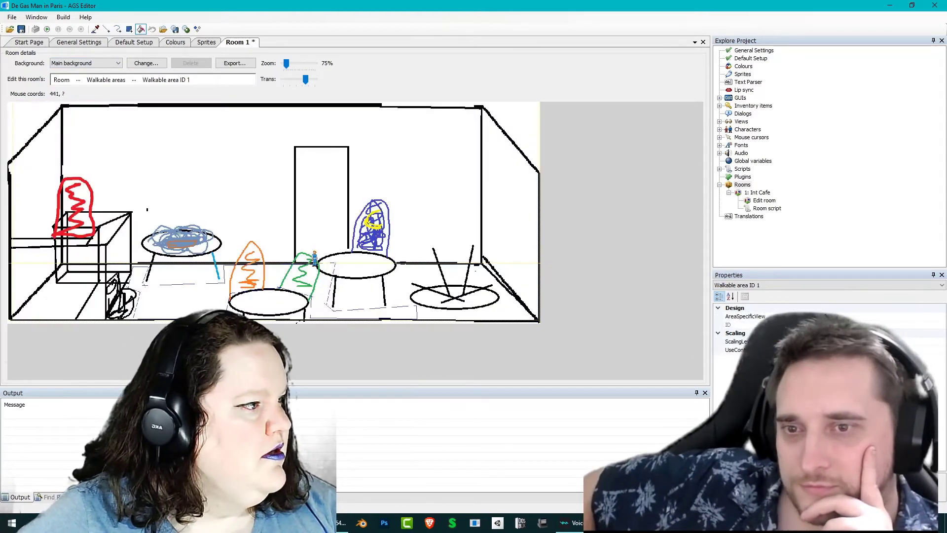
Inspect the walkable outline up close for gaps, retry the flood fill beside the counter and undo it
scroll(168, 335, up, 2)
scroll(170, 340, down, 1)
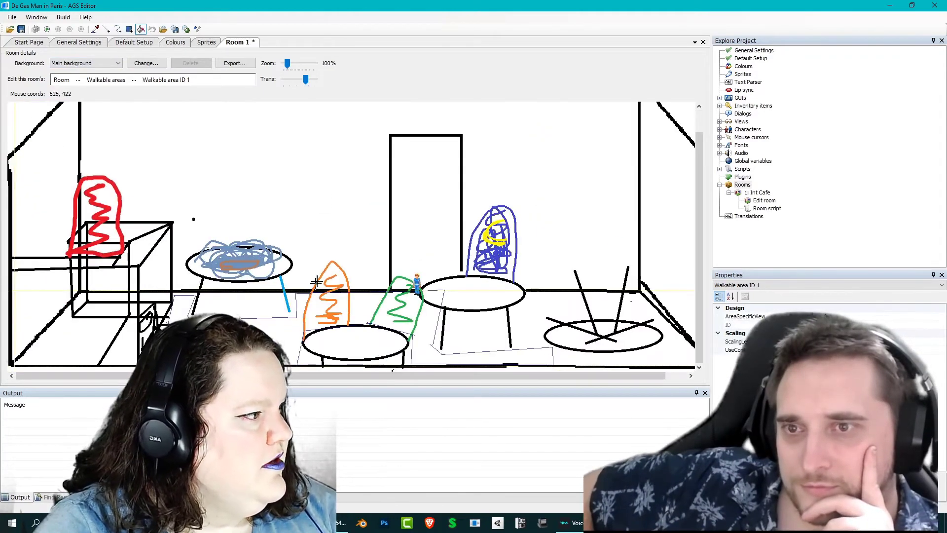
click(107, 31)
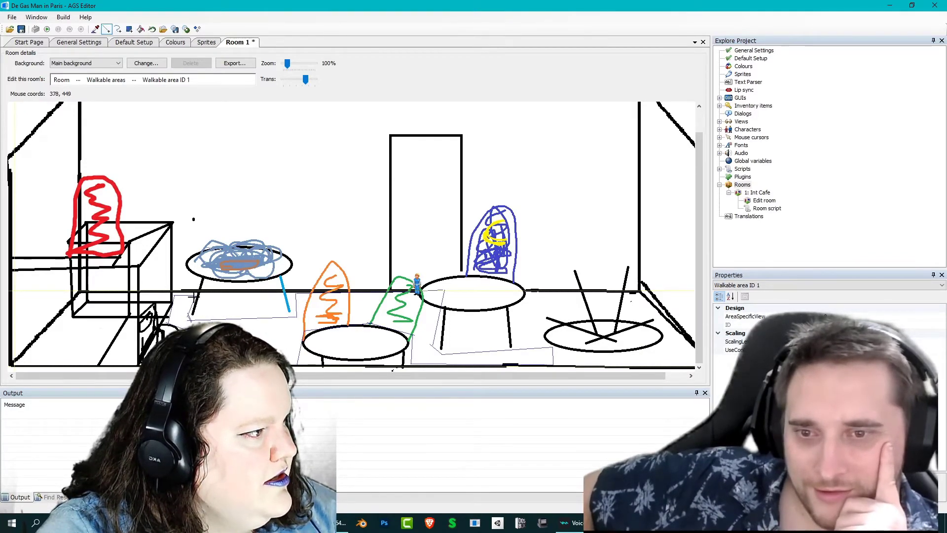
ctrl+scroll(227, 320, up, 1)
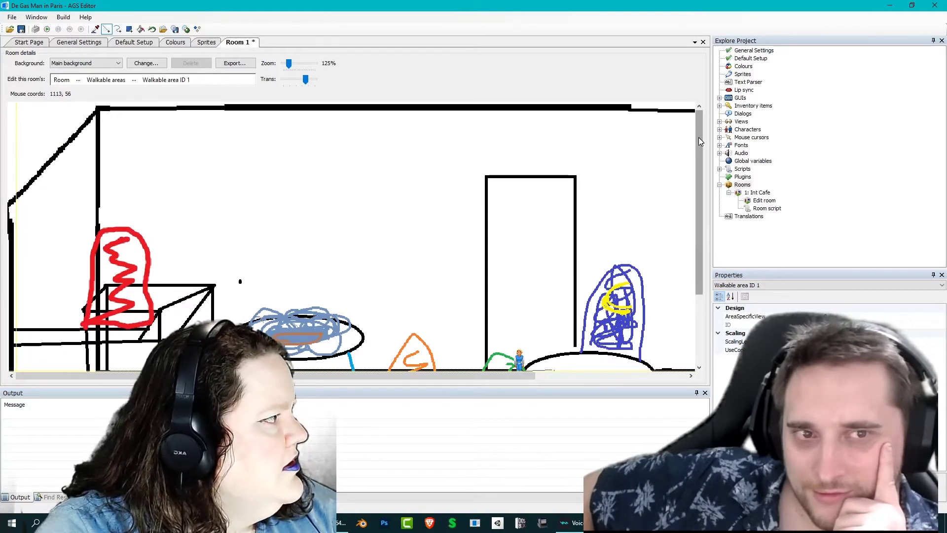
drag(701, 134, 695, 214)
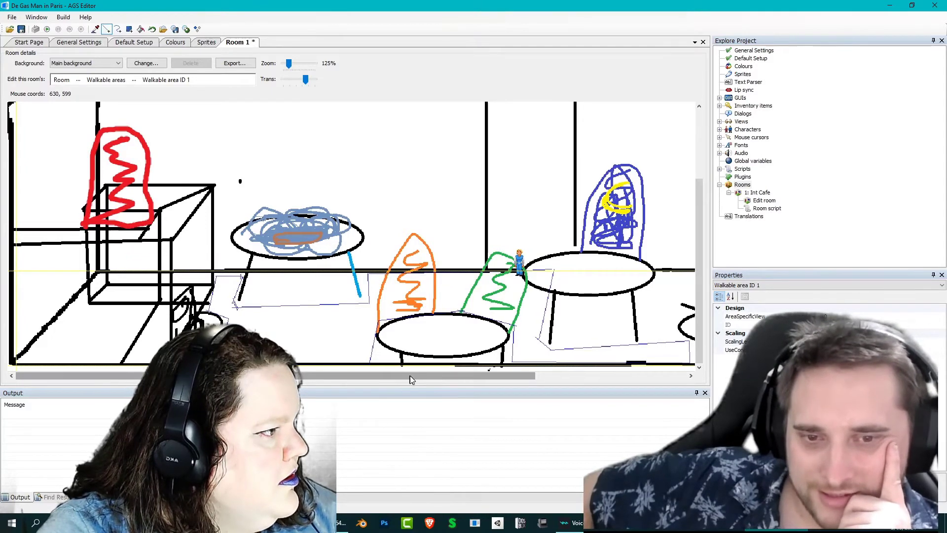
drag(411, 379, 531, 379)
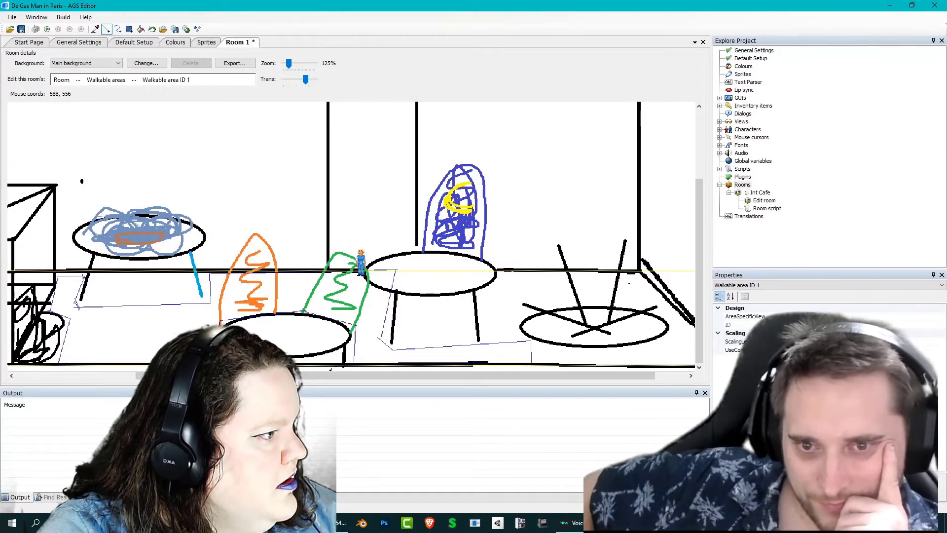
click(141, 29)
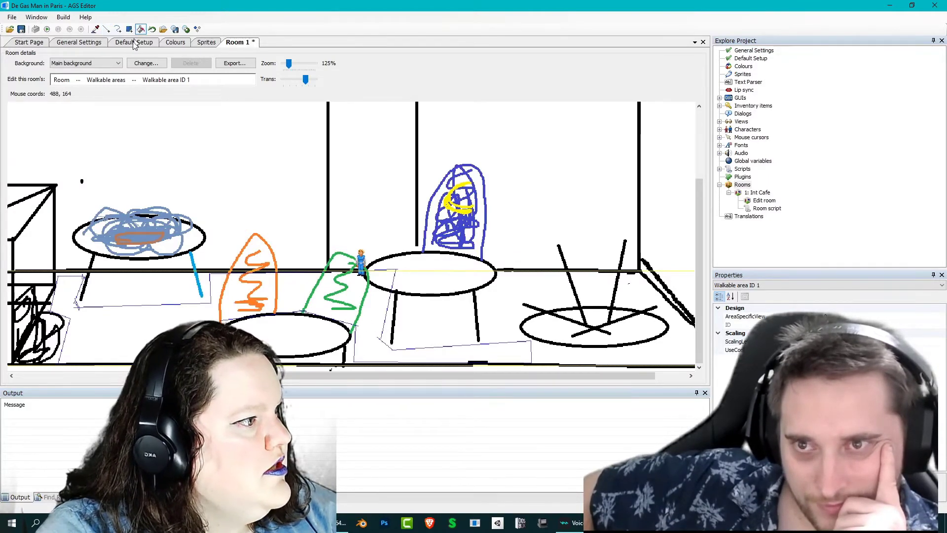
click(146, 320)
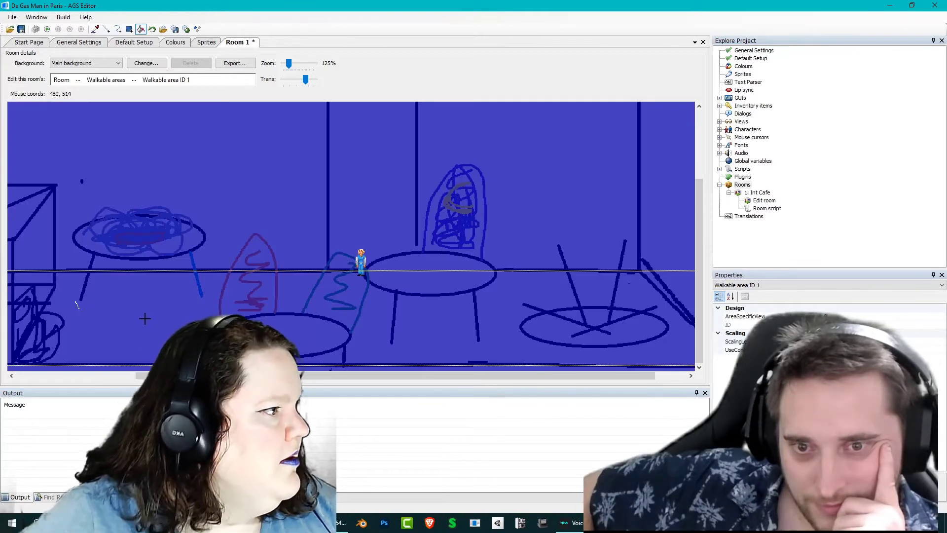
key(ctrl+z)
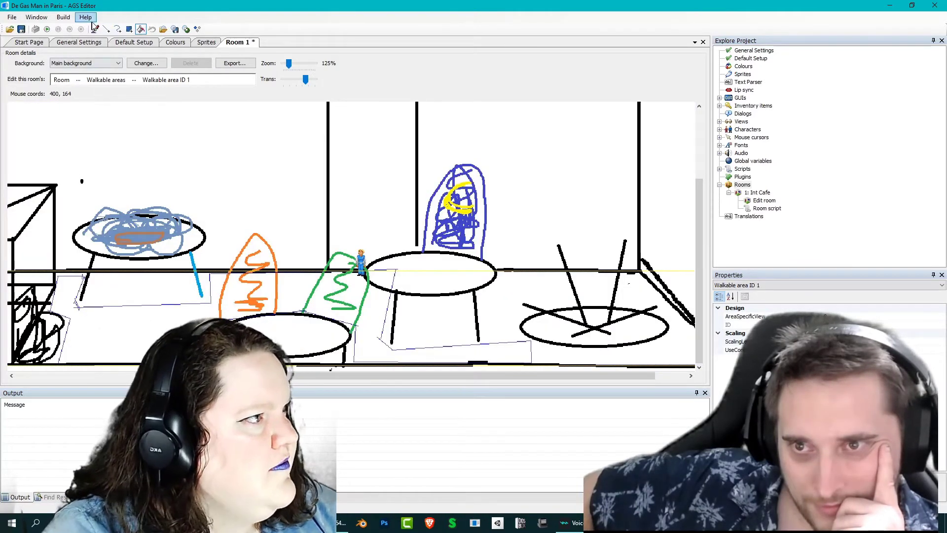
Cover the outlined floor with filled rectangles of walkable area ID 1, from beside the counter around and past the middle table
click(128, 30)
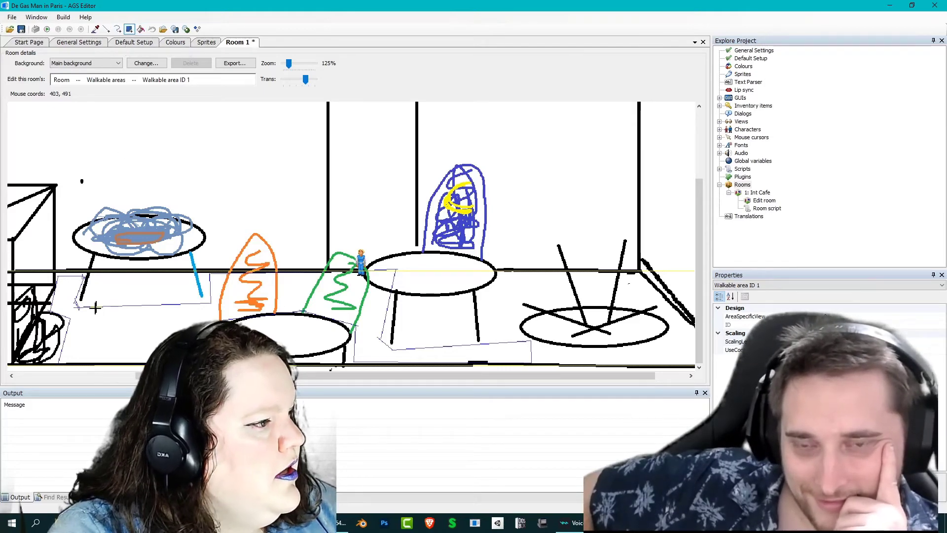
drag(72, 305, 214, 363)
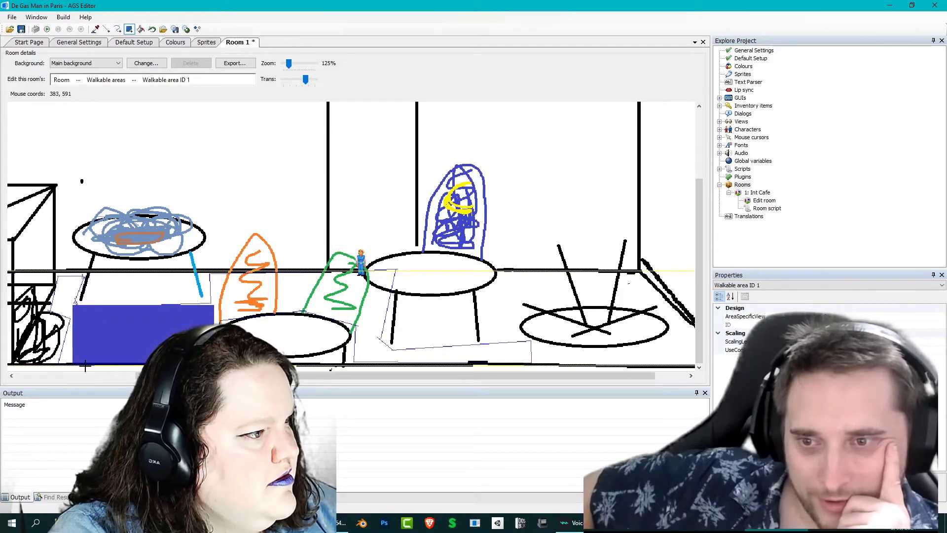
drag(85, 364, 61, 342)
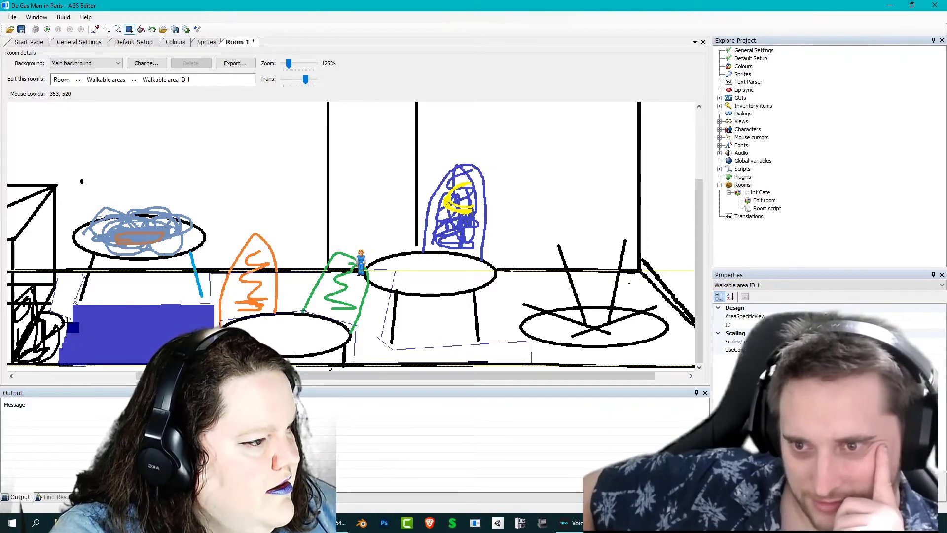
drag(83, 321, 85, 275)
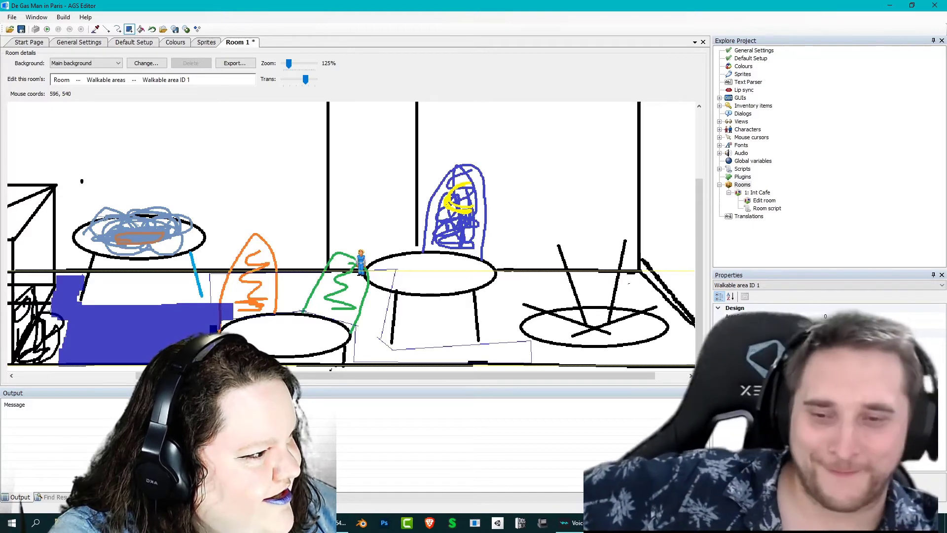
click(383, 272)
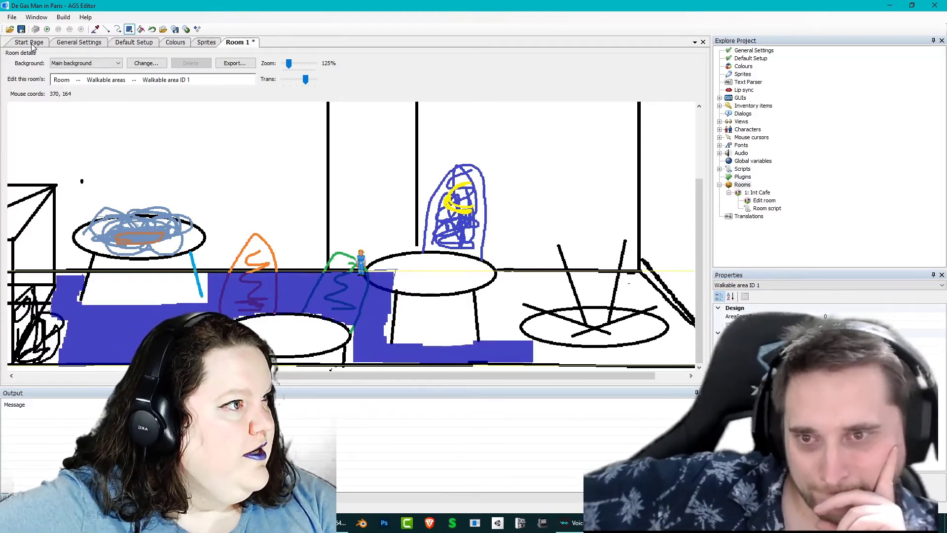
Review the painted walkable area across the whole room and return to editing walkable area ID 1
click(118, 82)
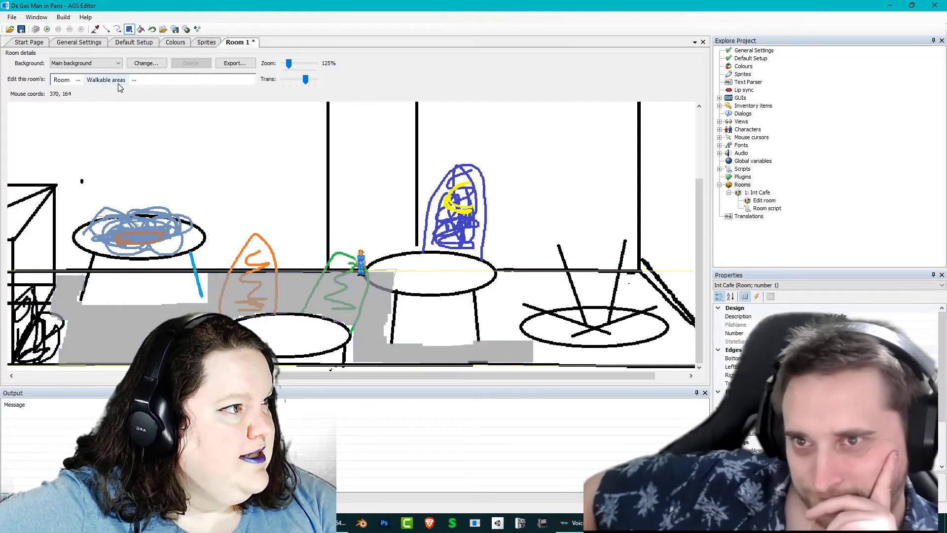
click(65, 81)
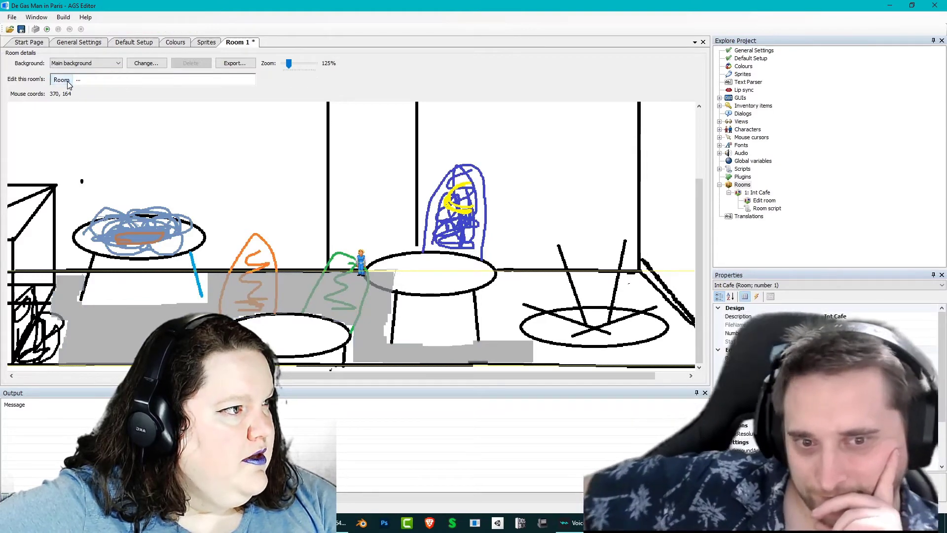
click(78, 82)
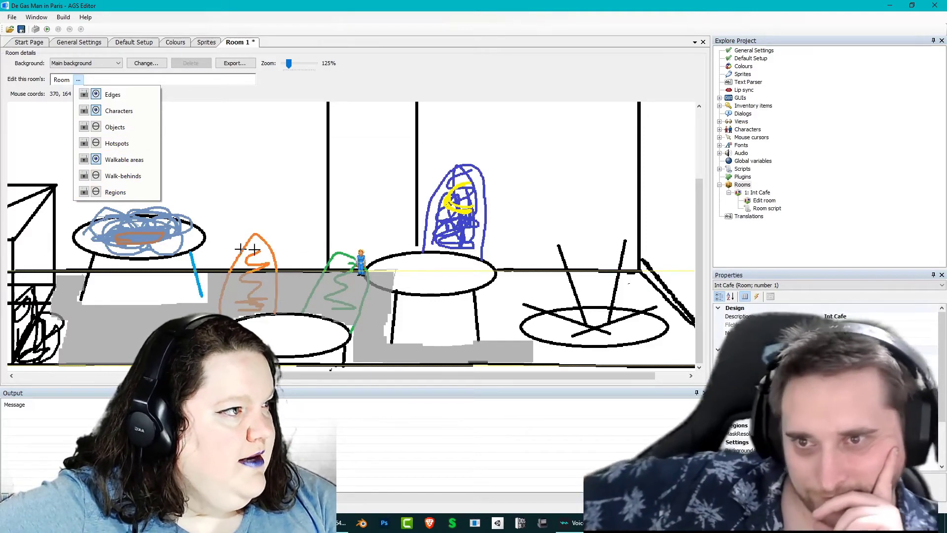
scroll(300, 233, down, 2)
scroll(300, 232, up, 1)
scroll(299, 233, down, 1)
click(125, 159)
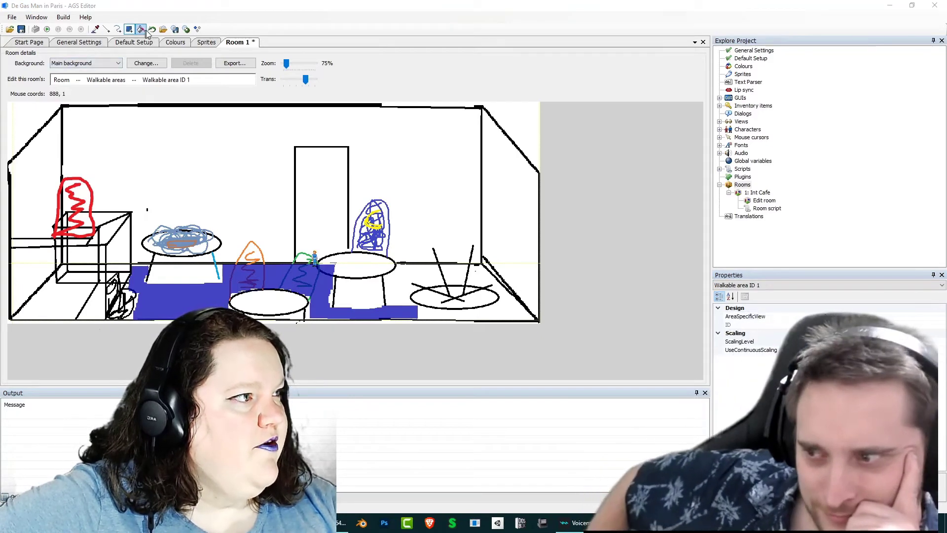
Save and run the game, walking the character around the tables to test the walkable area
click(22, 29)
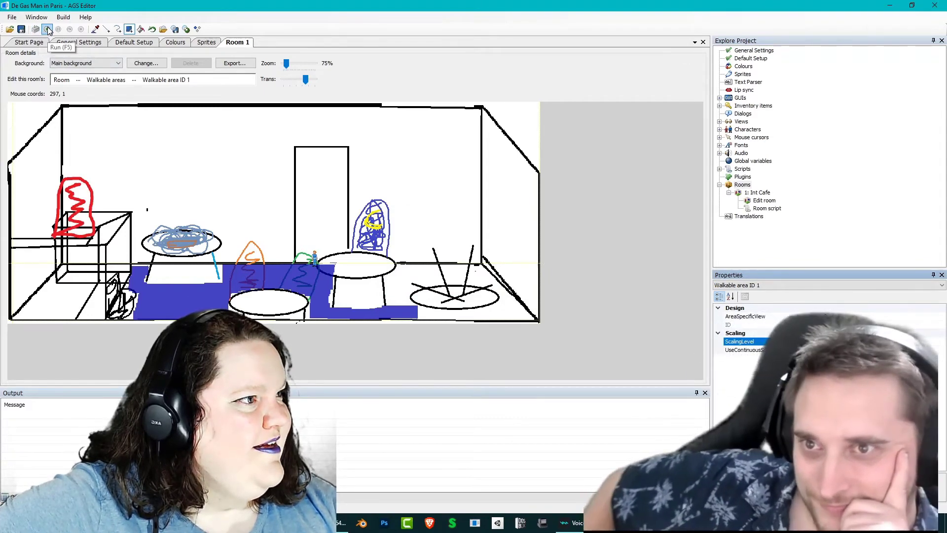
click(47, 29)
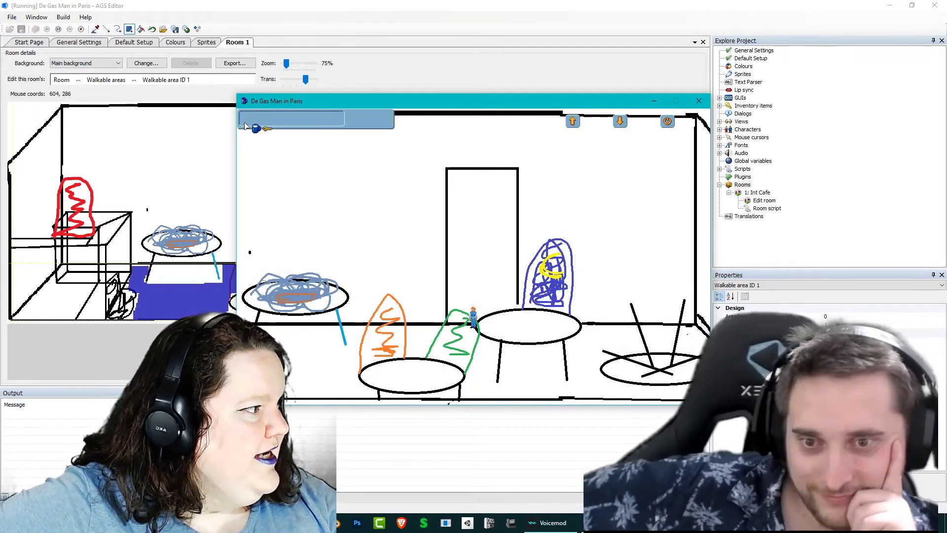
click(460, 351)
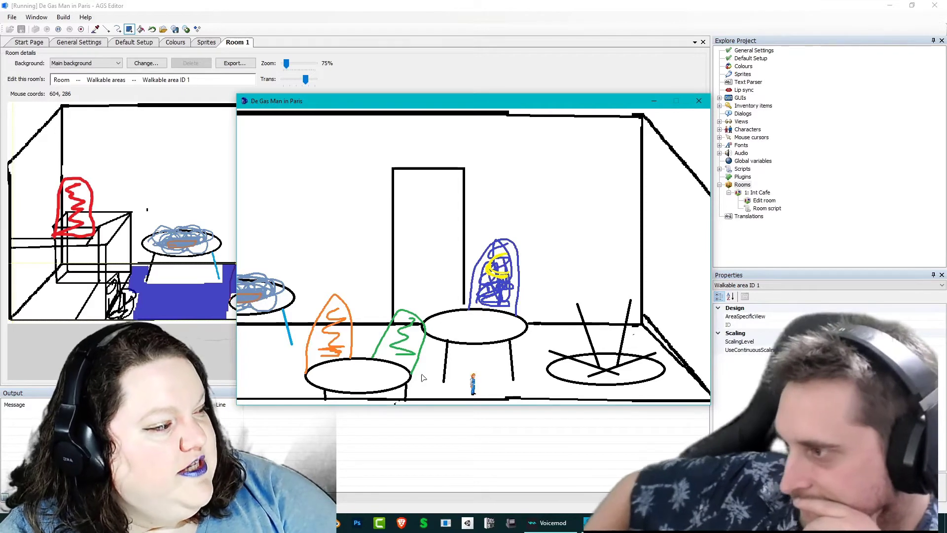
click(426, 378)
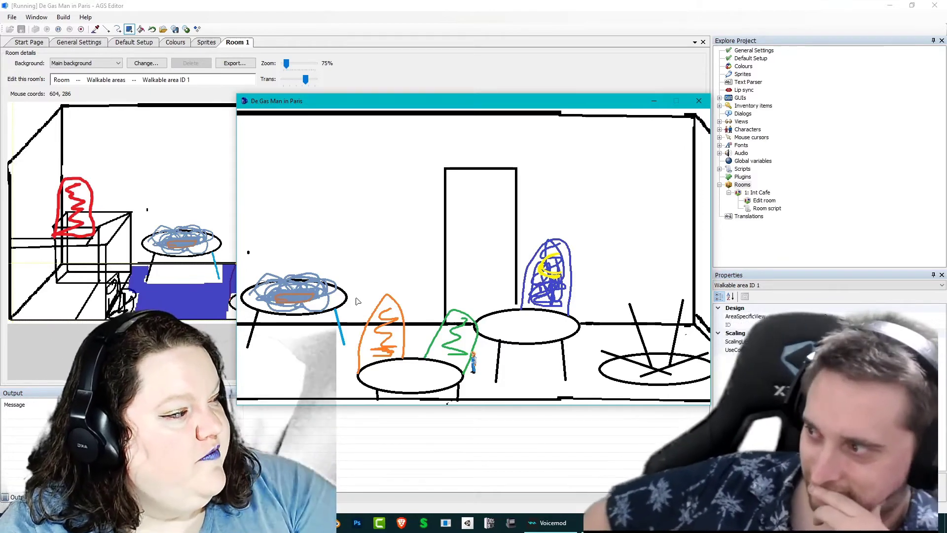
click(498, 362)
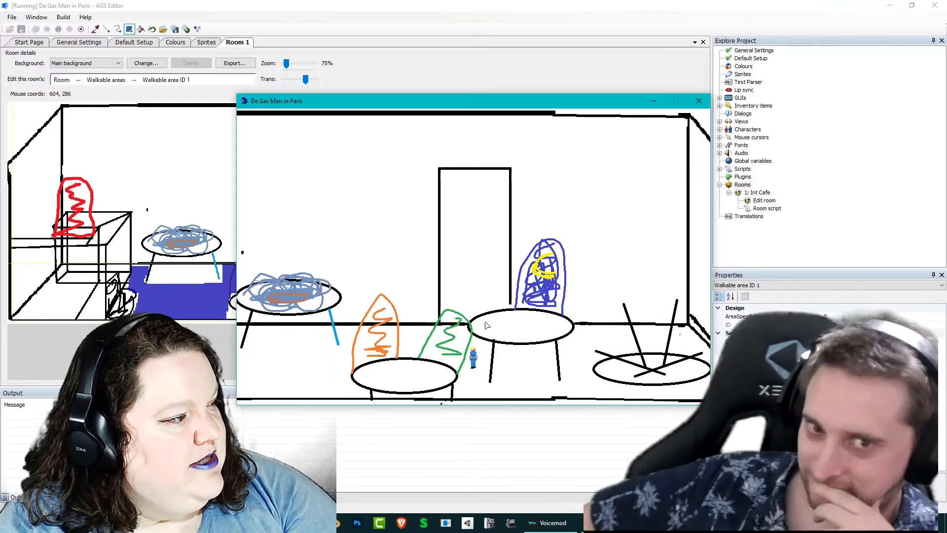
click(477, 307)
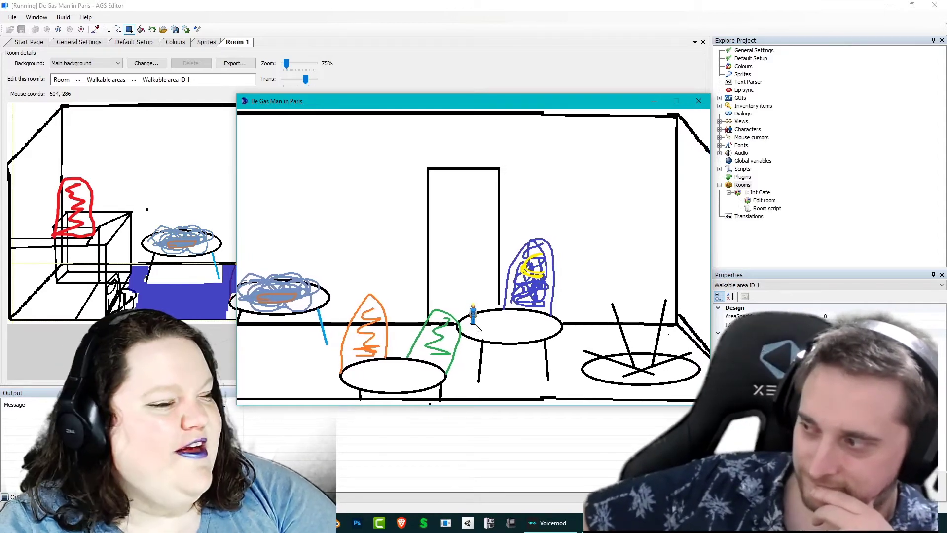
click(468, 349)
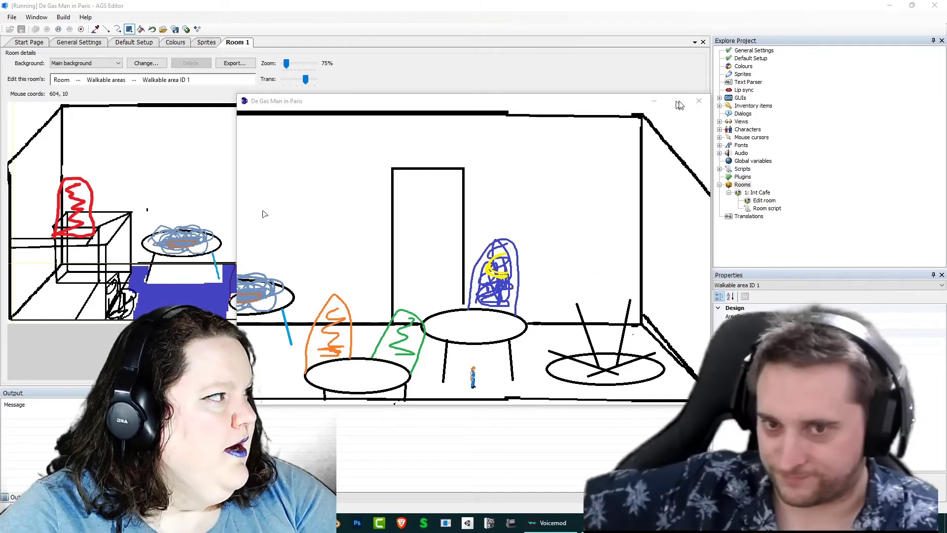
click(695, 102)
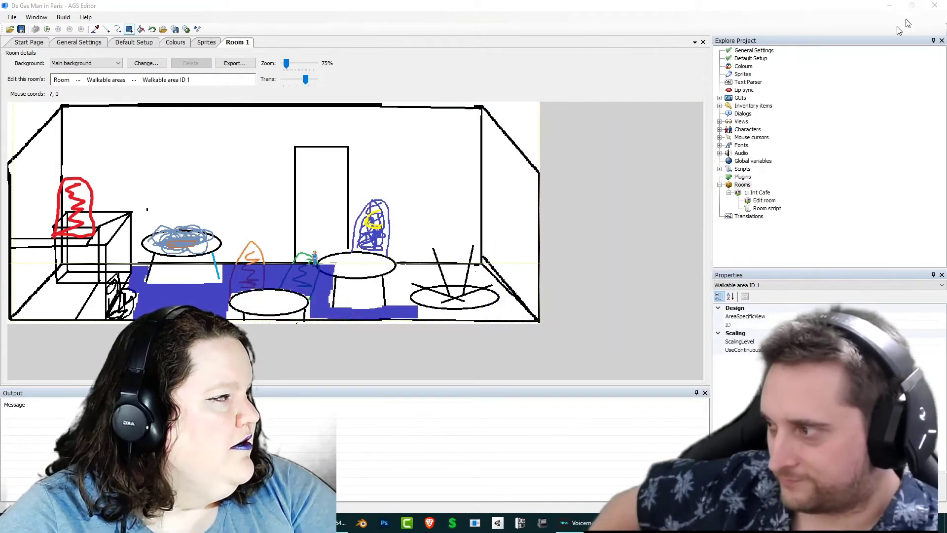
Exit the AGS Editor, saving the game and dismissing the backup reminder
click(934, 5)
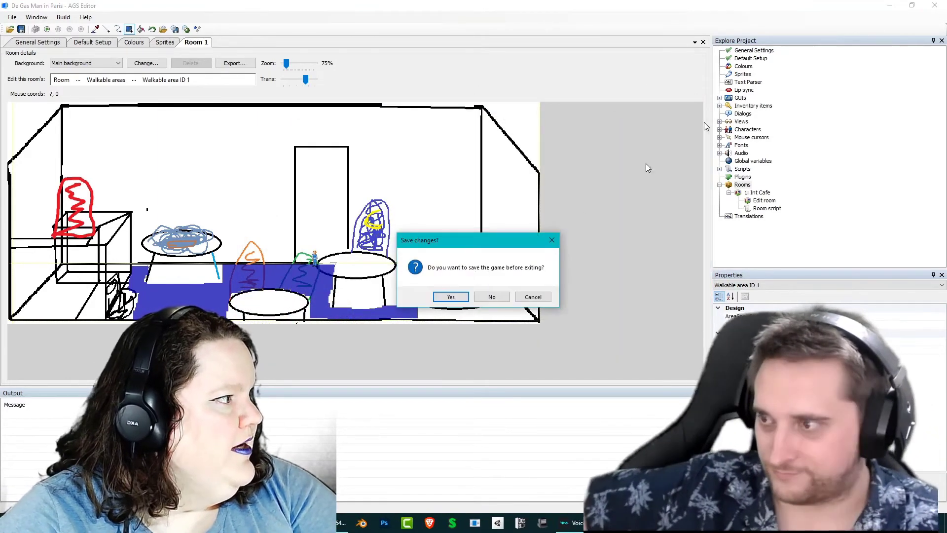
click(456, 296)
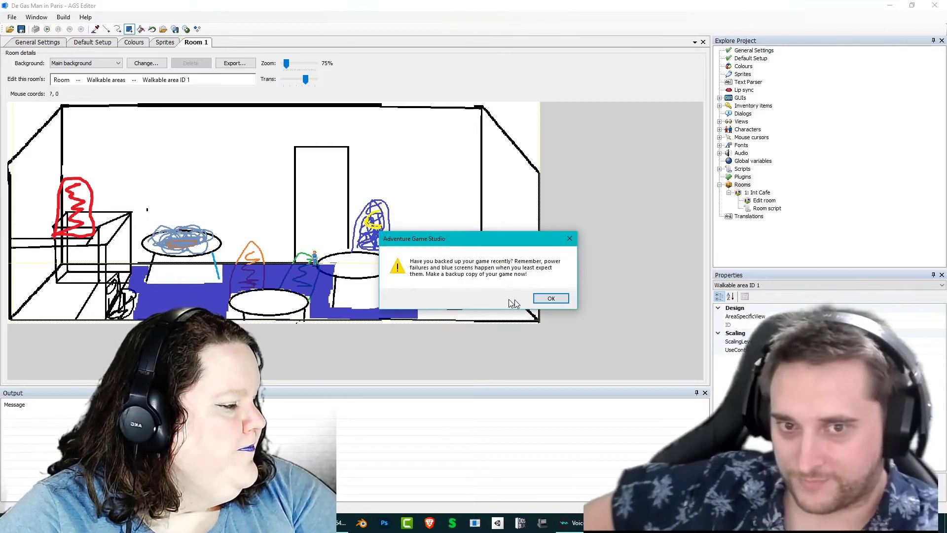
click(557, 299)
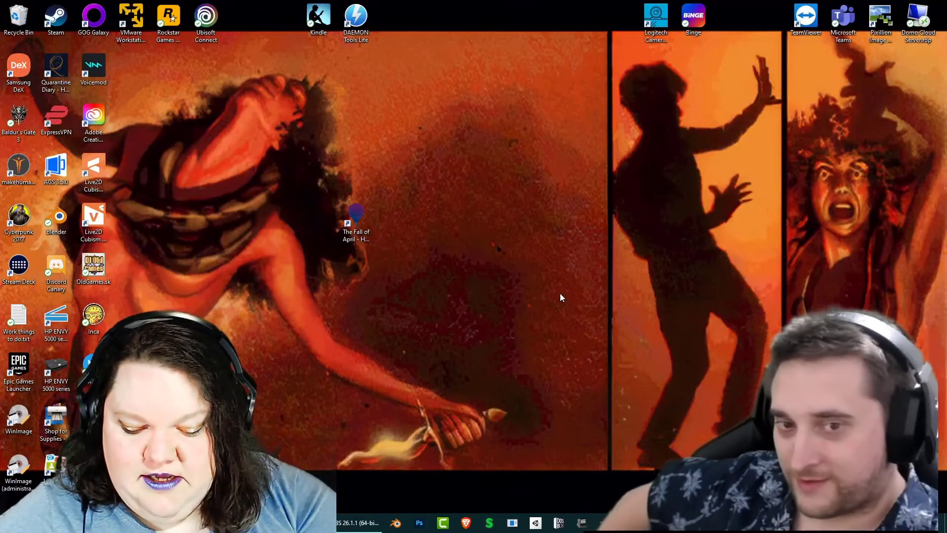
Search the computer for Aseprite and launch it
key(Caps_Lock)
text(aseprite)
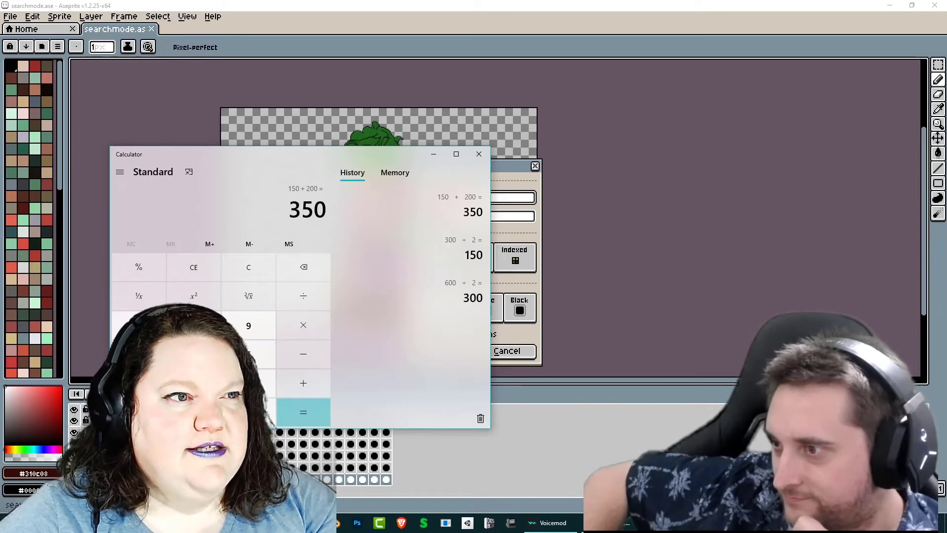
key(Caps_Lock)
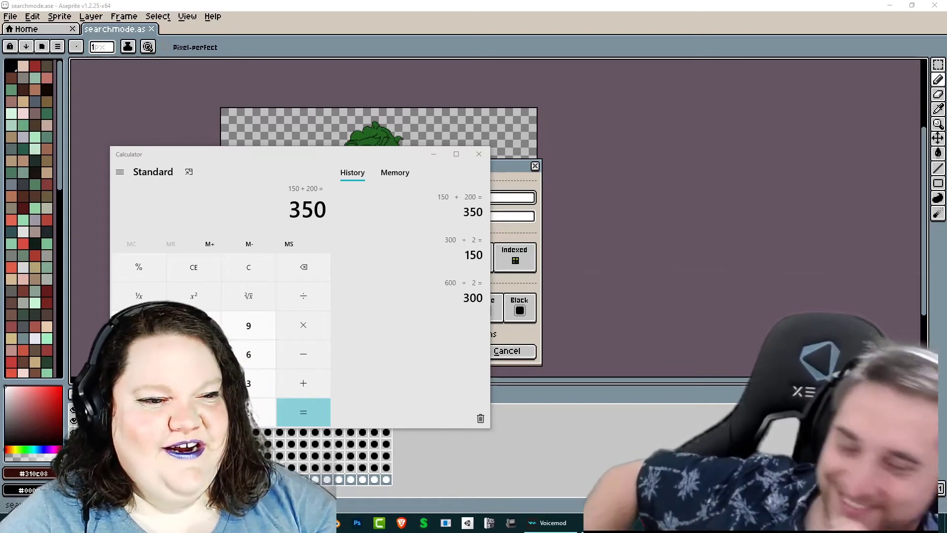
click(274, 201)
text(280)
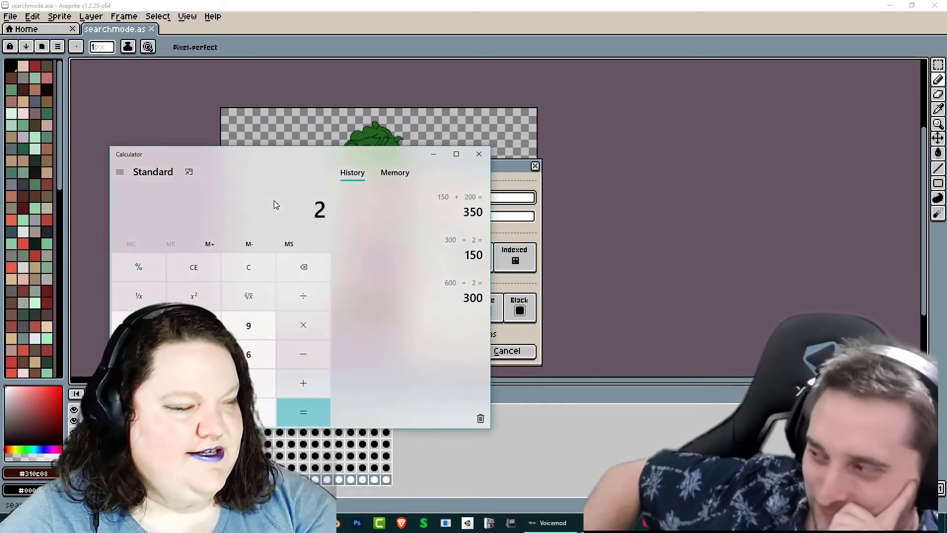
key(Return)
Create a new RGBA sprite 280 px wide and 280 px high with a transparent background
click(271, 99)
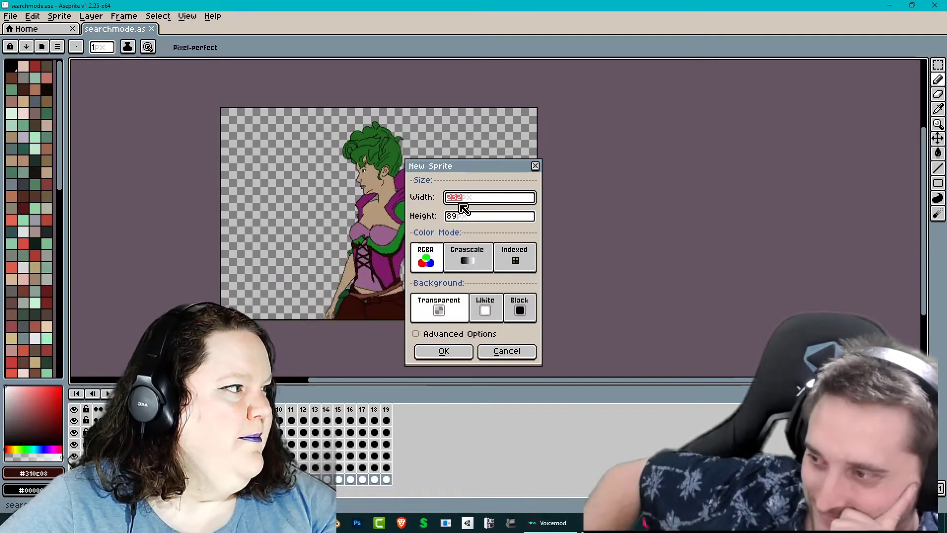
text(280)
key(BackSpace)
key(BackSpace)
key(BackSpace)
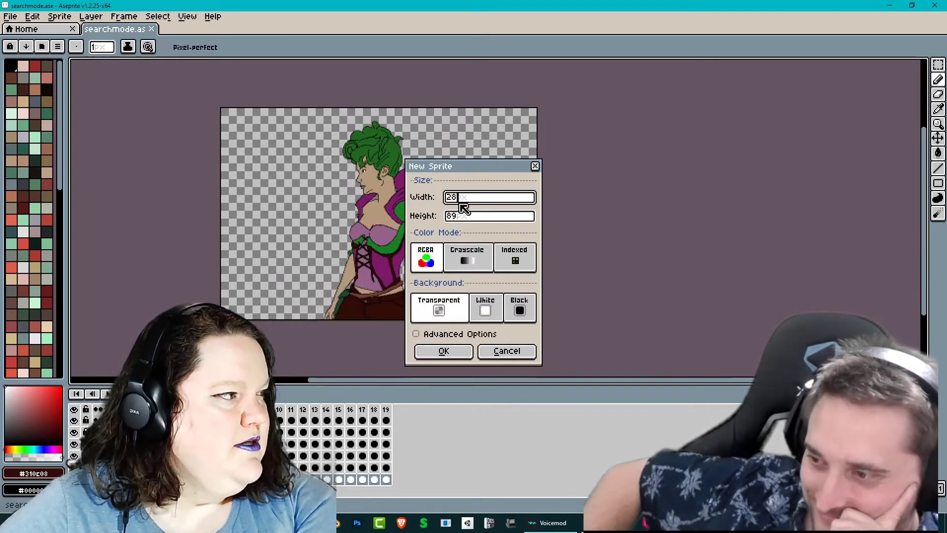
key(Tab)
text(280)
key(Tab)
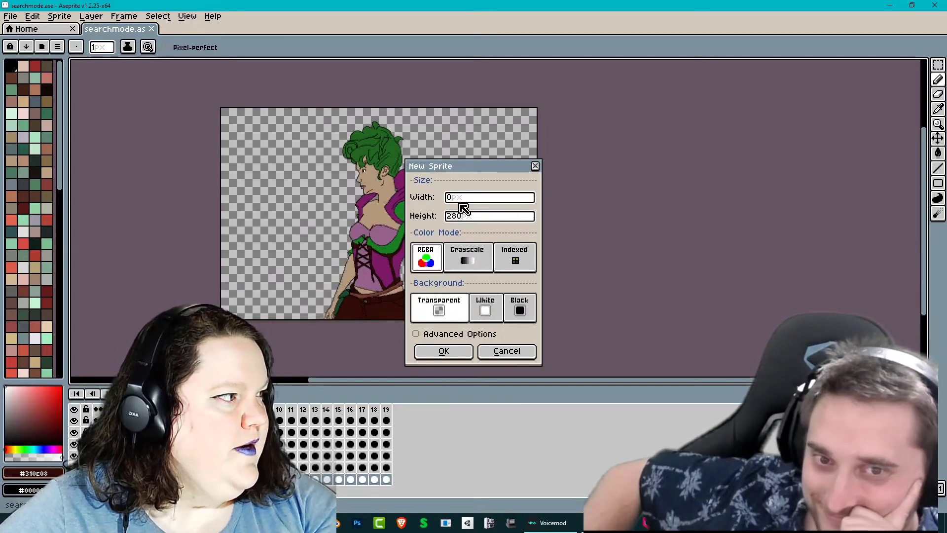
key(Tab)
click(465, 199)
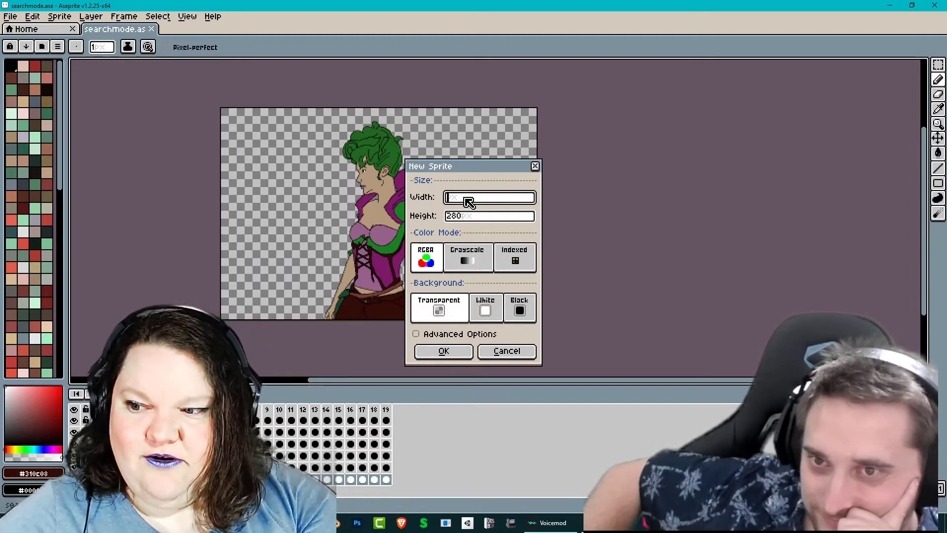
text(280)
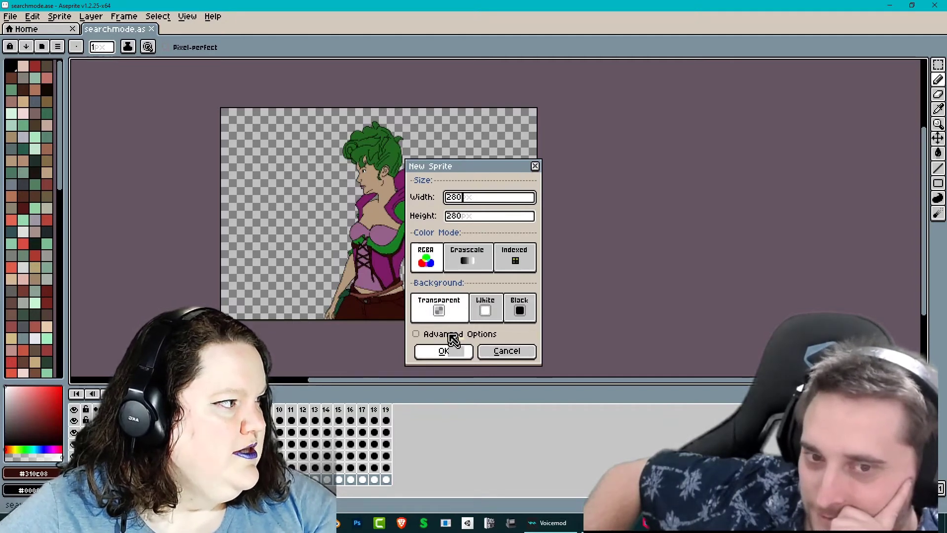
click(460, 353)
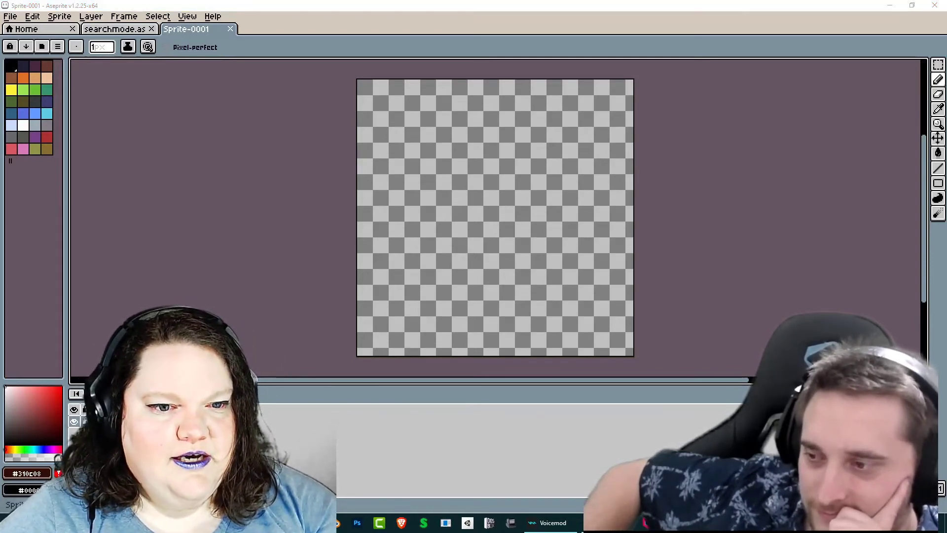
Open the edgar-degas.jpg portrait and copy a rectangular selection around the head and collar
drag(337, 281, 398, 261)
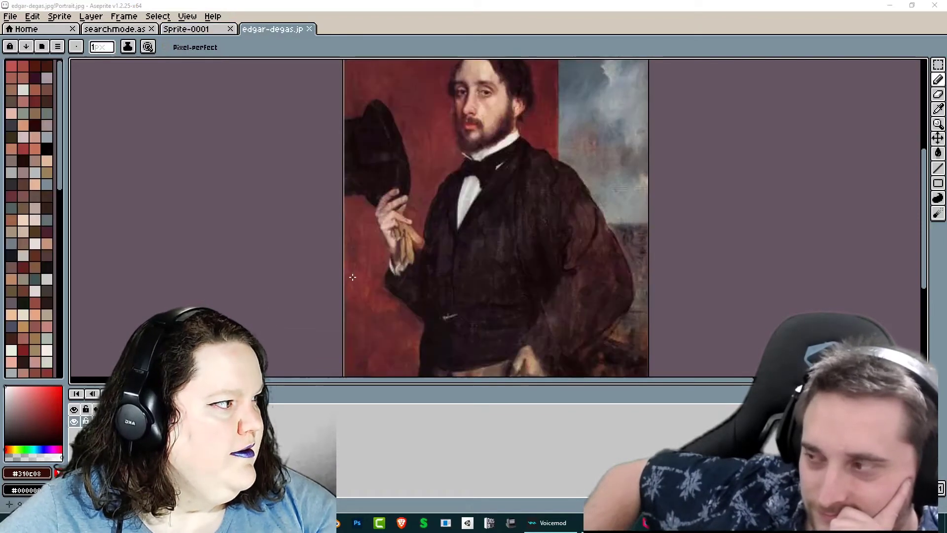
scroll(414, 270, down, 3)
scroll(419, 291, up, 3)
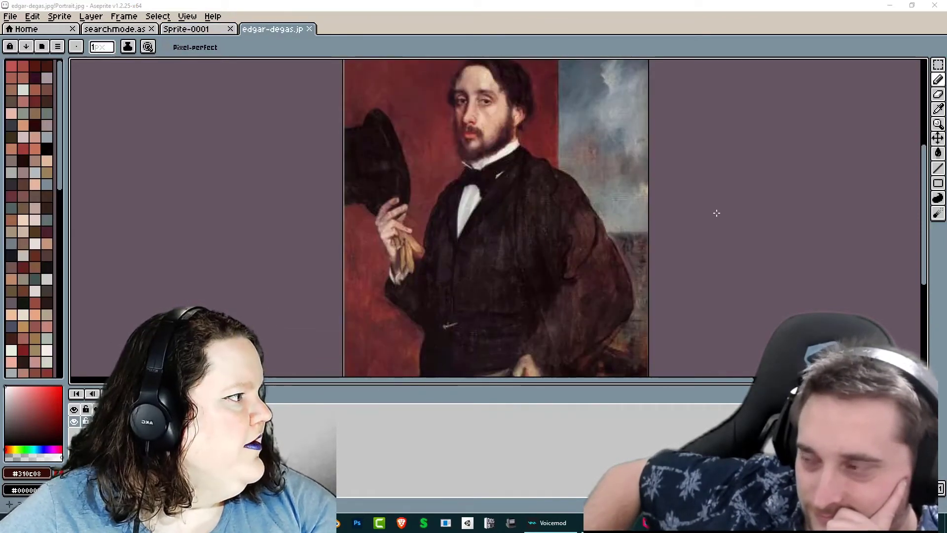
middle_drag(717, 212, 649, 311)
key(shift+q)
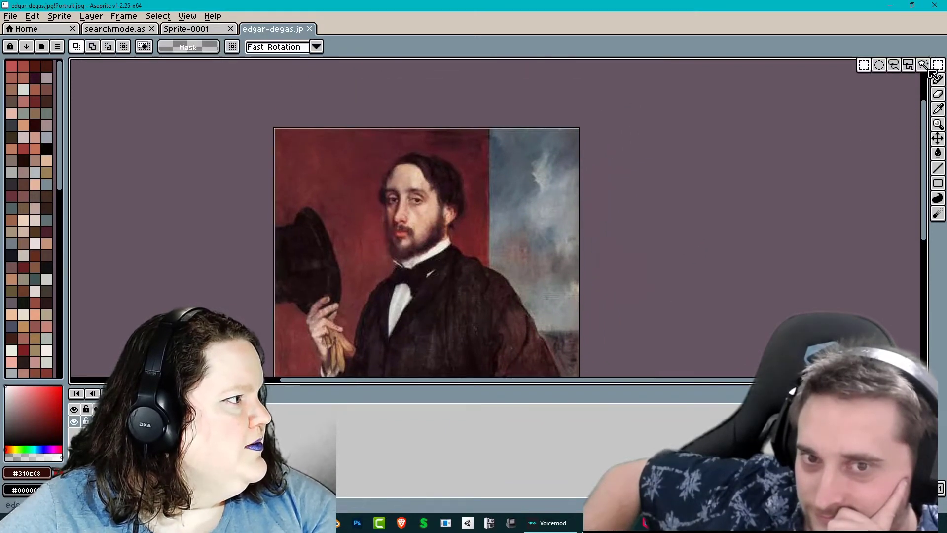
drag(361, 151, 473, 275)
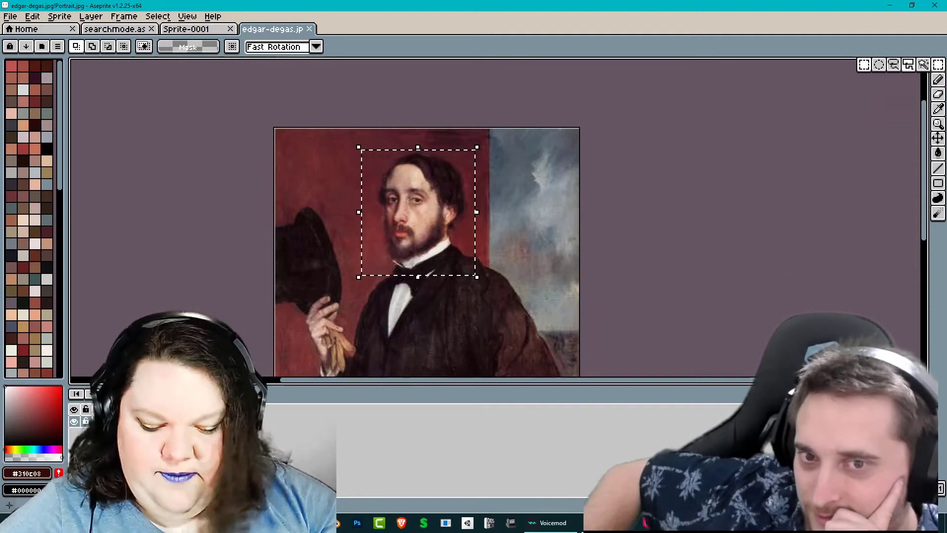
key(ctrl+c)
Paste the copied head into the blank sprite and scale it down by roughly a fifth near the canvas's upper middle
click(186, 29)
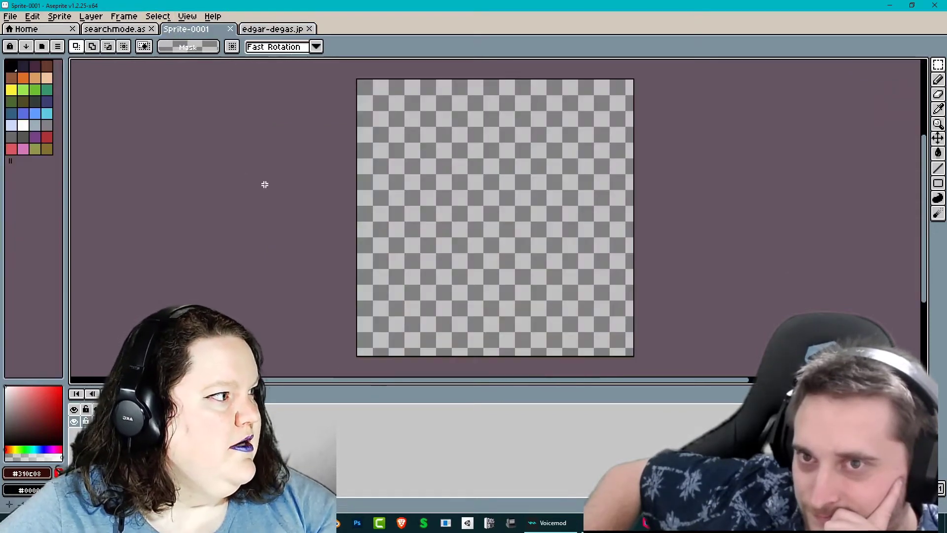
key(ctrl+v)
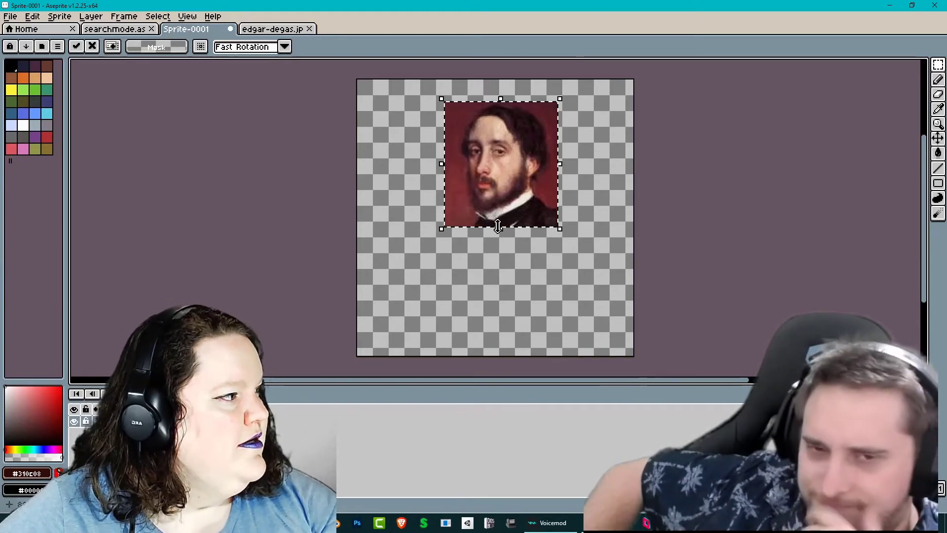
mouse_move(501, 228)
mouse_down()
mouse_move(503, 212)
mouse_move(500, 229)
mouse_up()
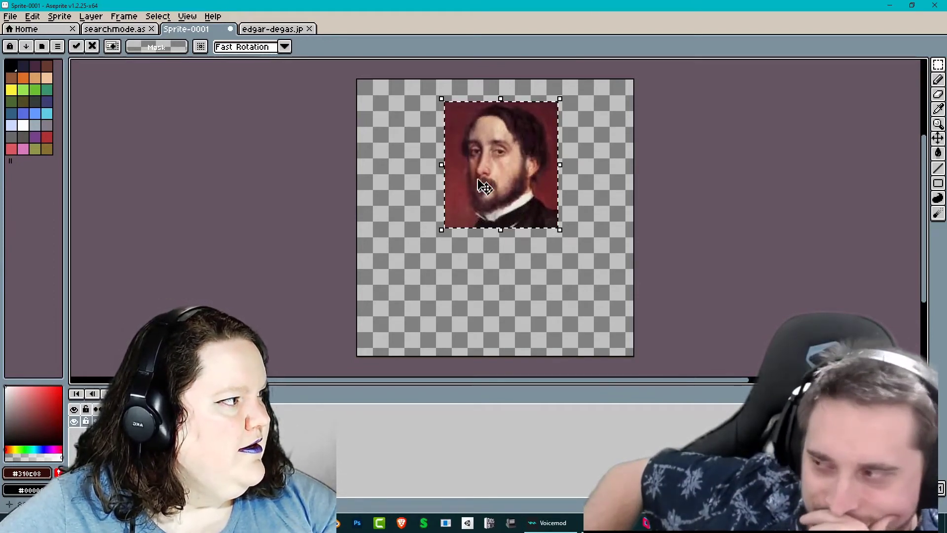
drag(442, 167, 451, 176)
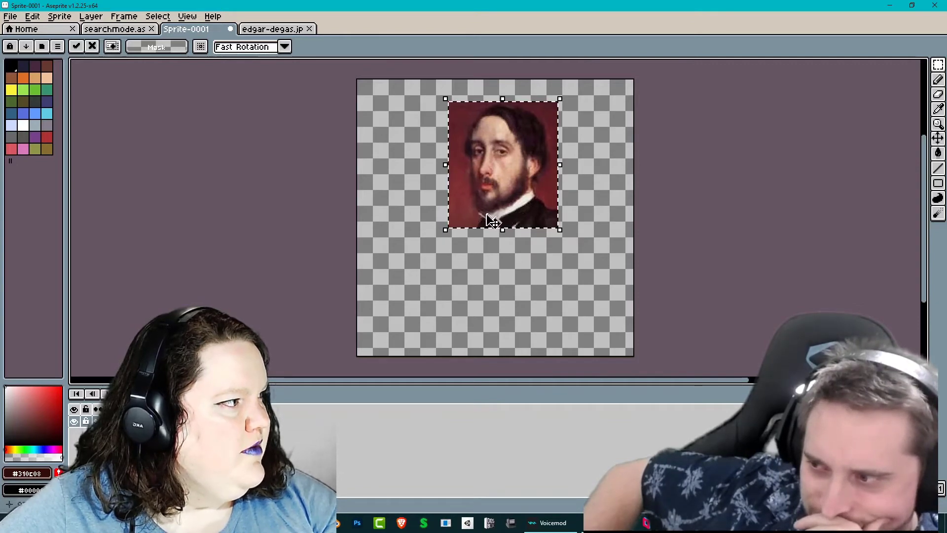
drag(502, 222, 503, 208)
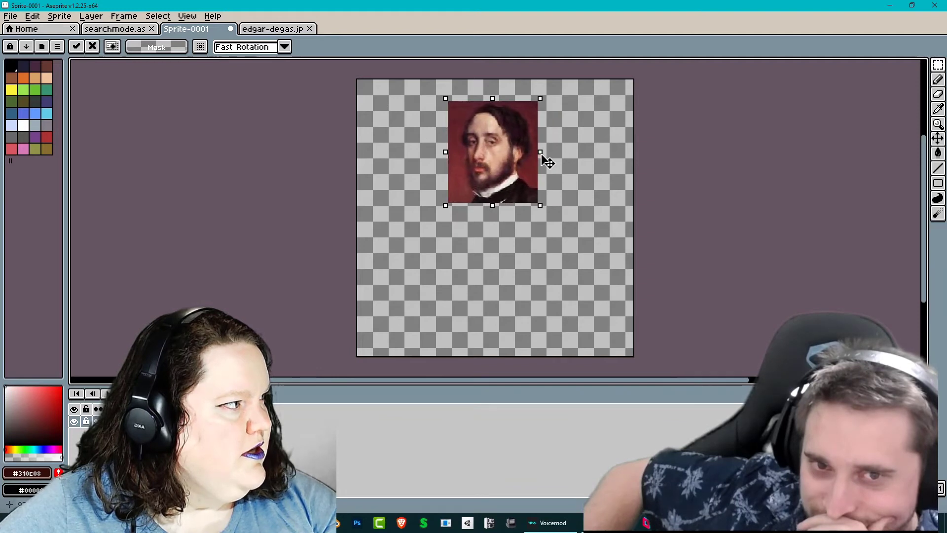
drag(542, 155, 541, 159)
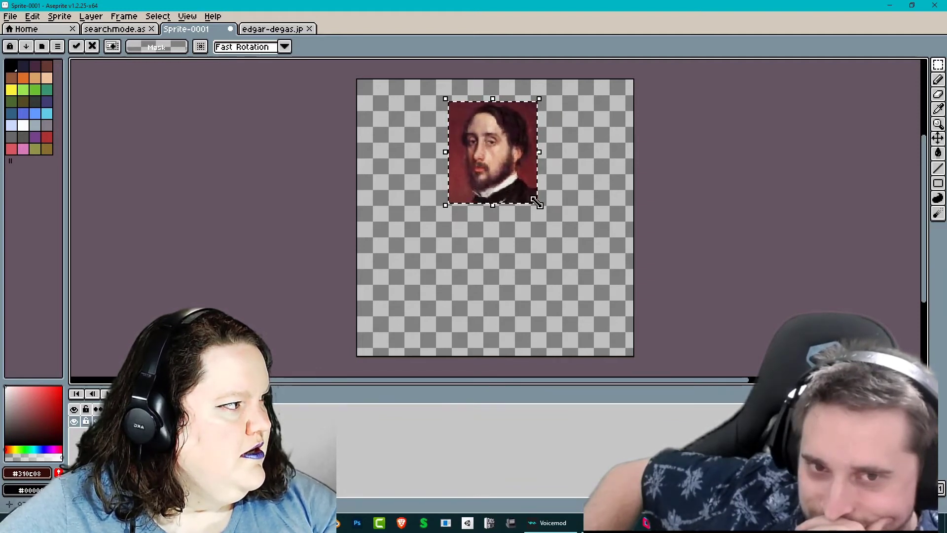
drag(536, 203, 536, 203)
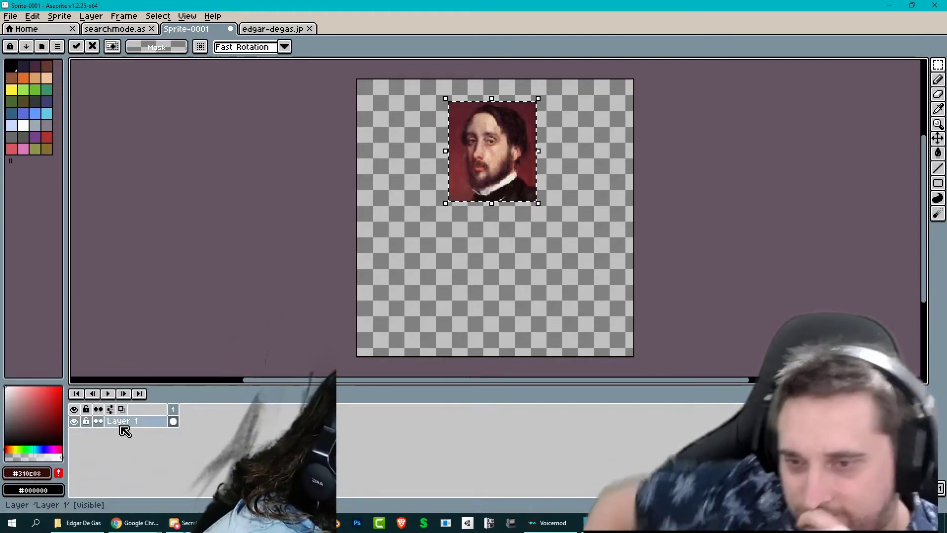
Add a new layer to the sprite, deselect the pasted portrait and choose black, palette index 0, as the foreground color
right_click(121, 427)
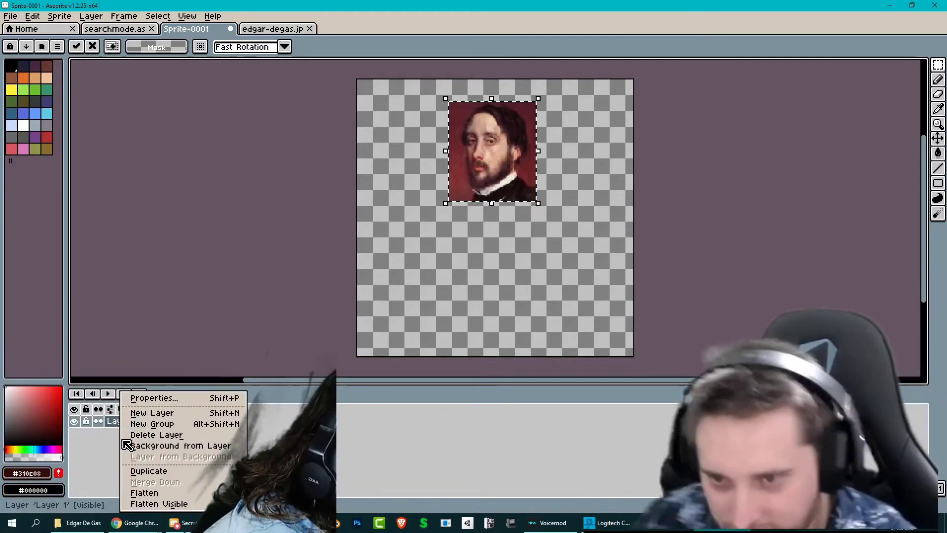
click(140, 418)
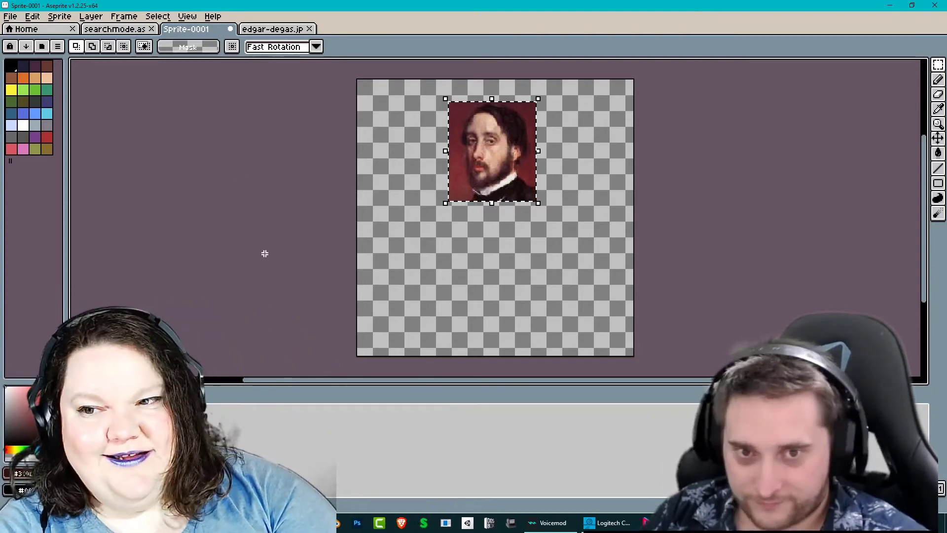
click(409, 262)
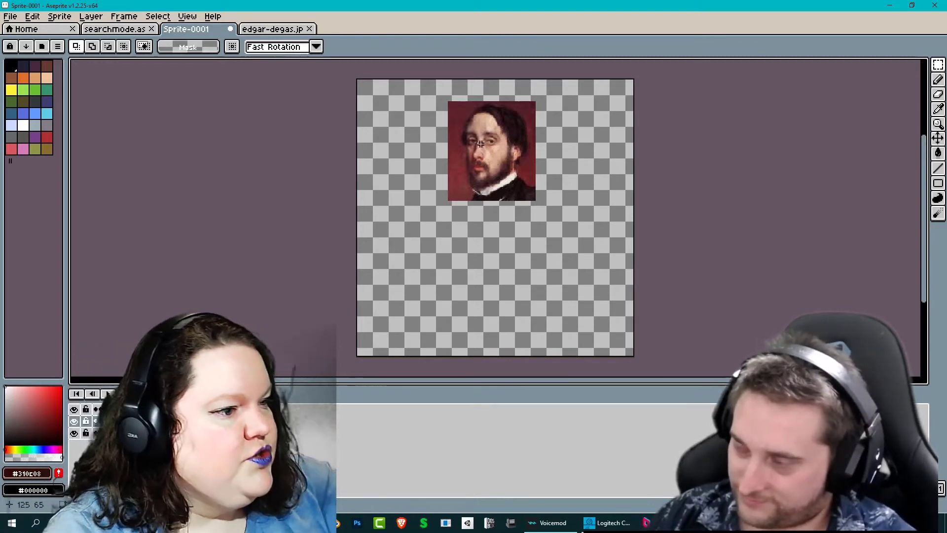
click(27, 71)
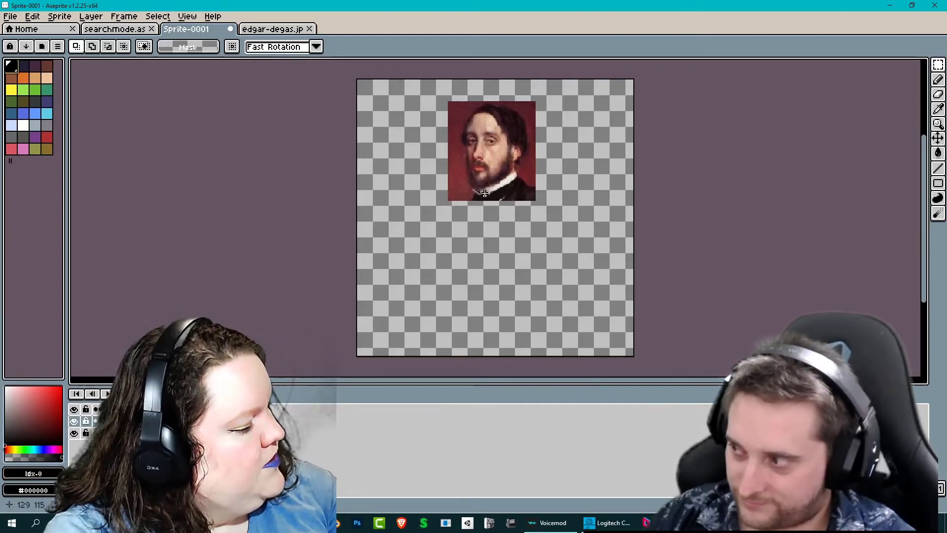
Sketch the character's neck, oval torso, leg lines and feet below the portrait head with a 1 px blue pencil, palette index 17
click(938, 80)
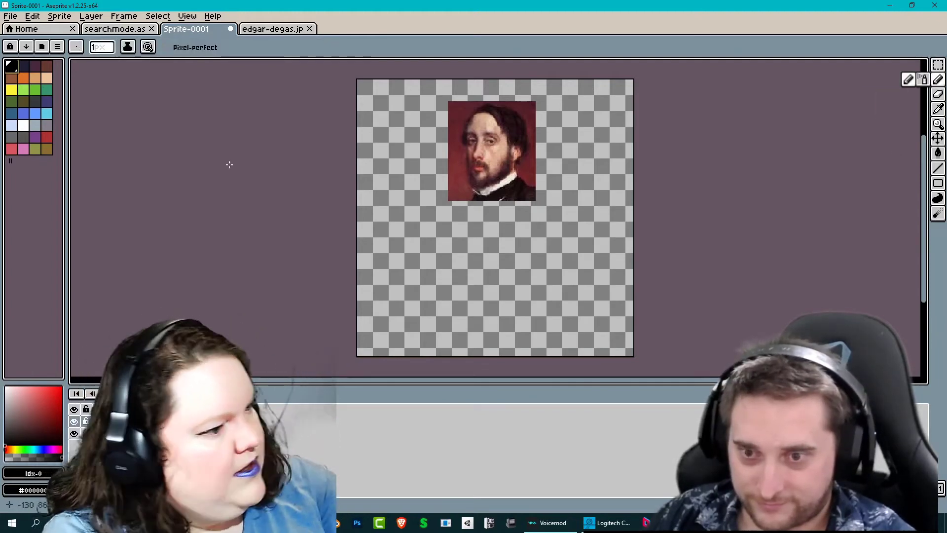
click(46, 102)
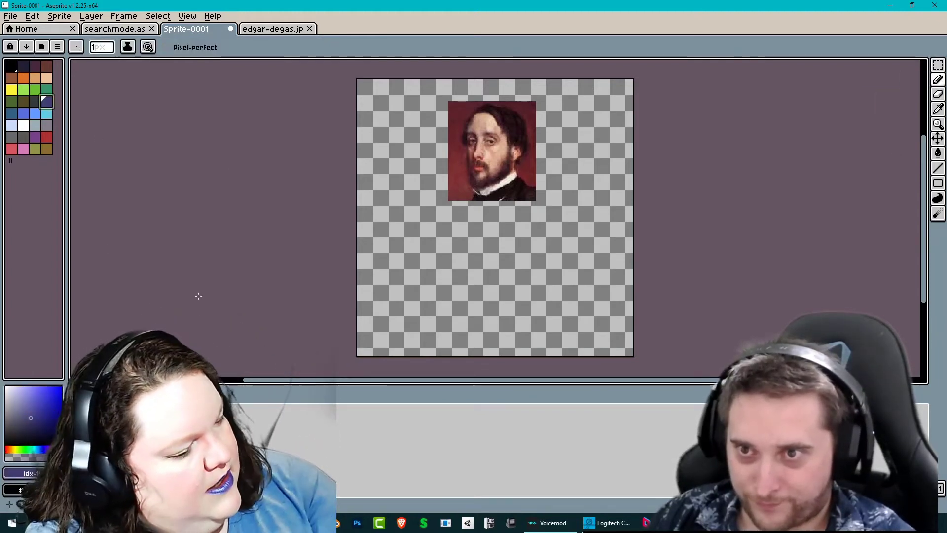
click(26, 112)
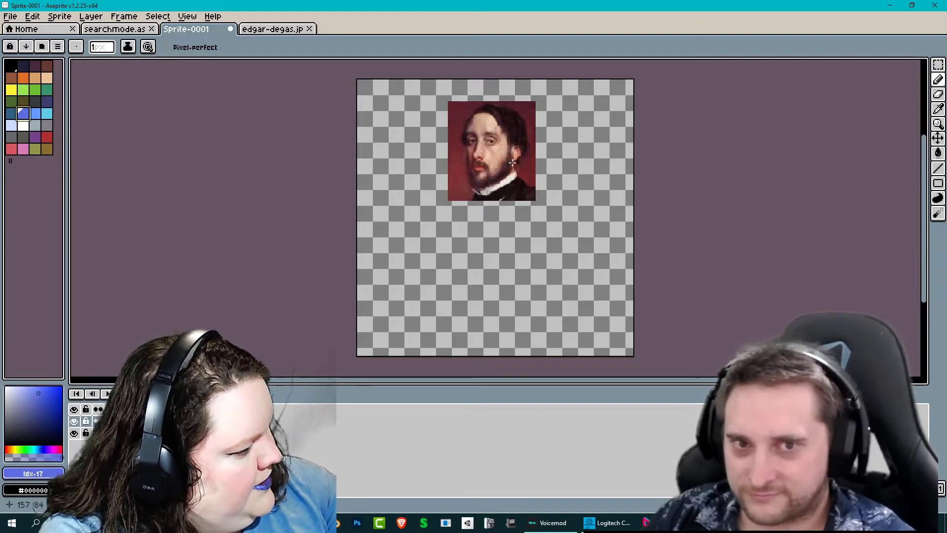
drag(514, 160, 501, 191)
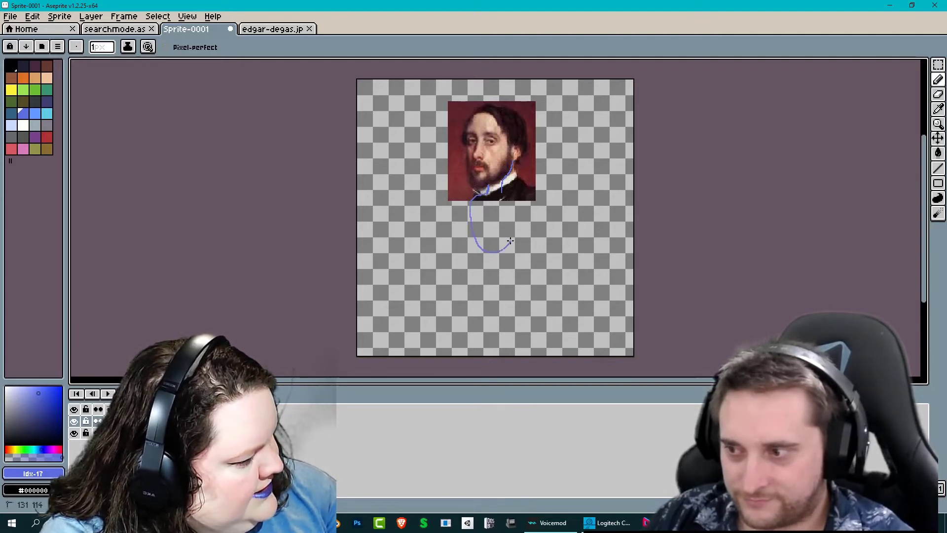
drag(519, 212, 502, 192)
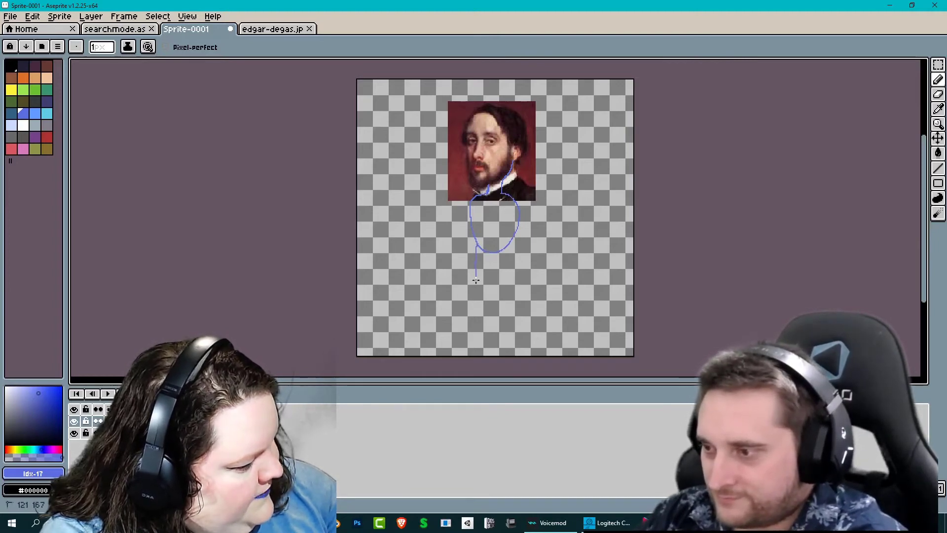
drag(476, 280, 476, 318)
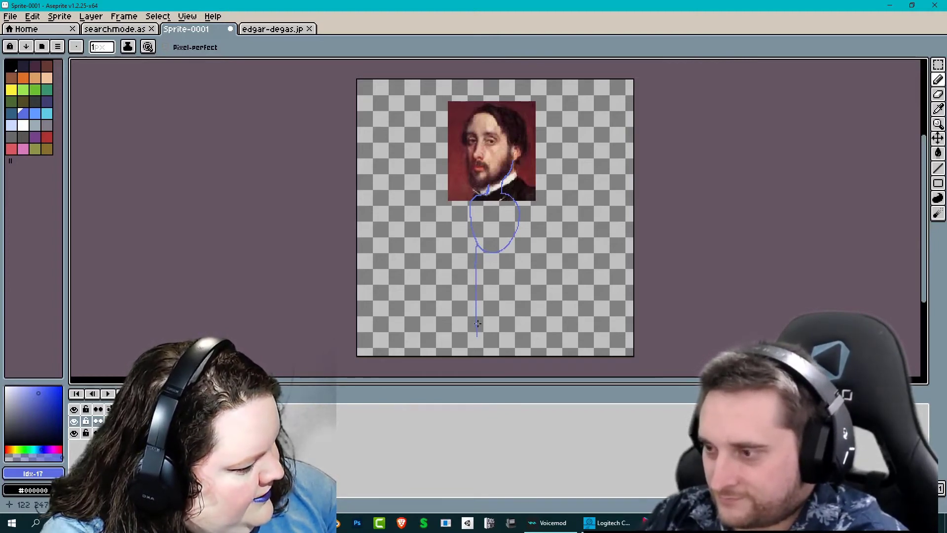
drag(491, 340, 477, 333)
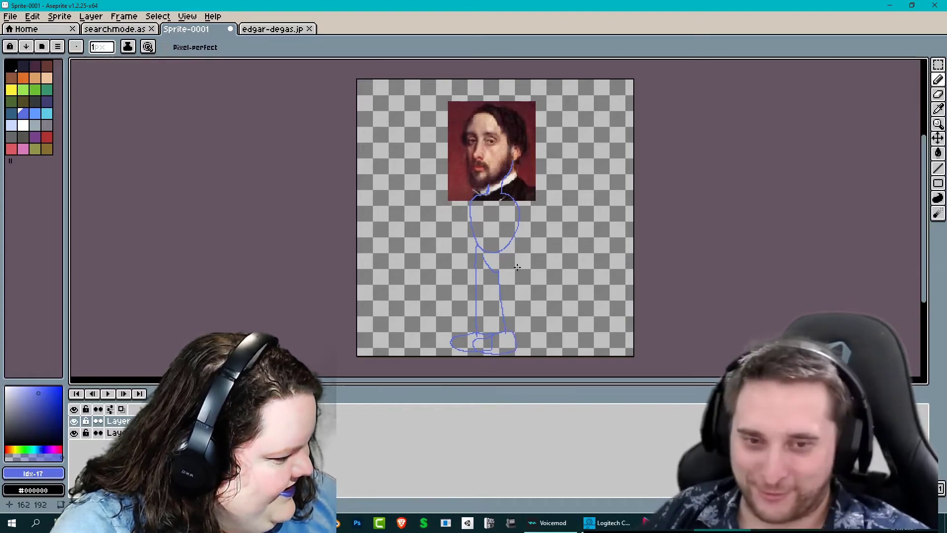
Complete both leg outlines and reshape the torso's lower edge into a flatter waist using a 5 px eraser and the pencil
mouse_move(483, 332)
mouse_down()
mouse_move(483, 254)
mouse_move(506, 250)
mouse_move(517, 203)
mouse_move(498, 272)
mouse_up()
click(937, 94)
click(937, 79)
click(937, 94)
click(101, 46)
click(937, 79)
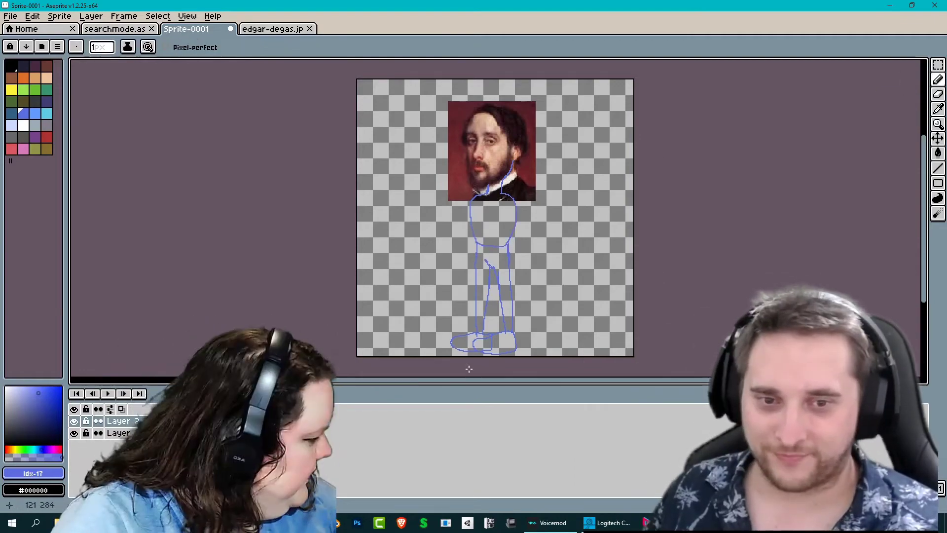
Sketch both arms with hands and a tilted rectangular board held at the character's side in blue
drag(468, 204, 465, 277)
mouse_move(465, 277)
mouse_down()
mouse_move(474, 285)
mouse_move(469, 222)
mouse_move(536, 209)
mouse_up()
drag(536, 209, 532, 277)
drag(484, 217, 483, 287)
drag(483, 287, 531, 277)
drag(507, 211, 507, 282)
drag(516, 217, 516, 283)
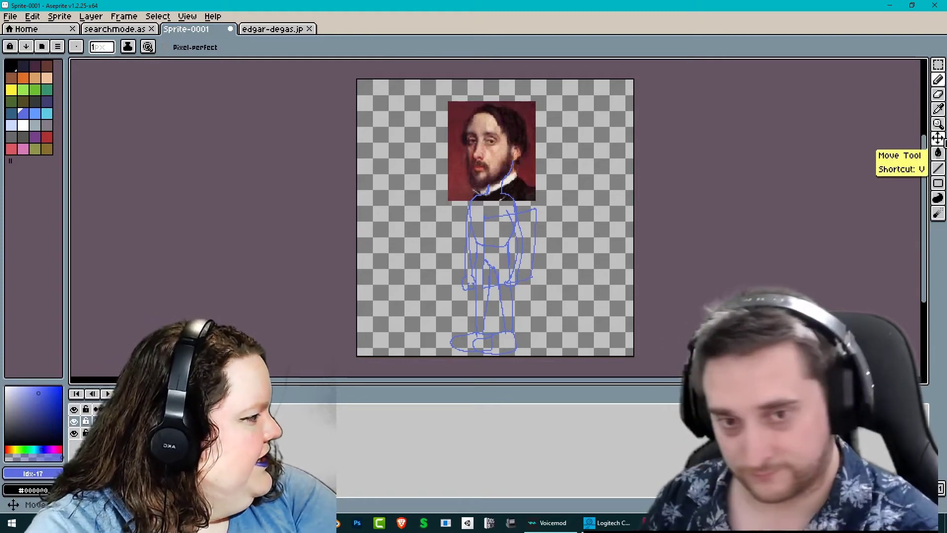
Shift the body sketch slightly right and up to sit under the head, and clean up the neck line below the ear
click(938, 138)
drag(494, 266, 511, 265)
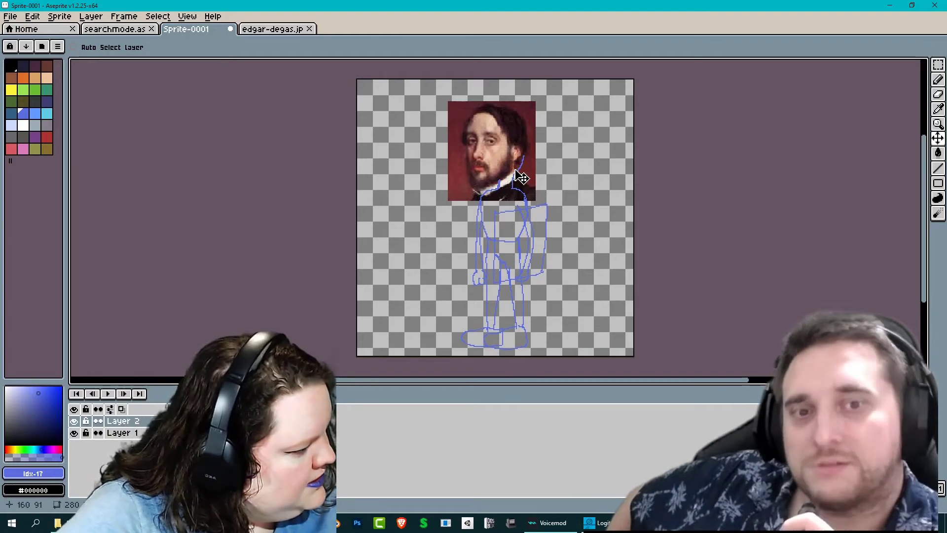
click(938, 94)
drag(526, 157, 518, 172)
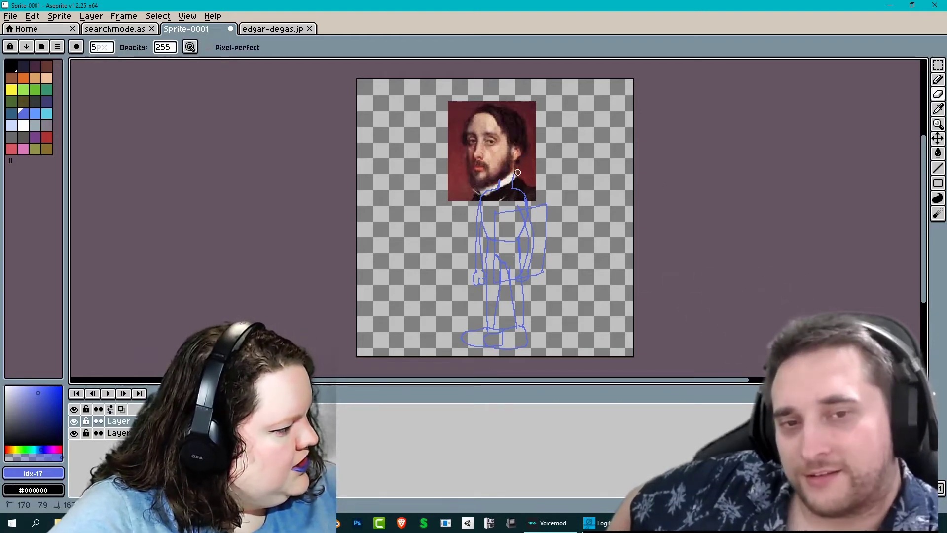
click(939, 87)
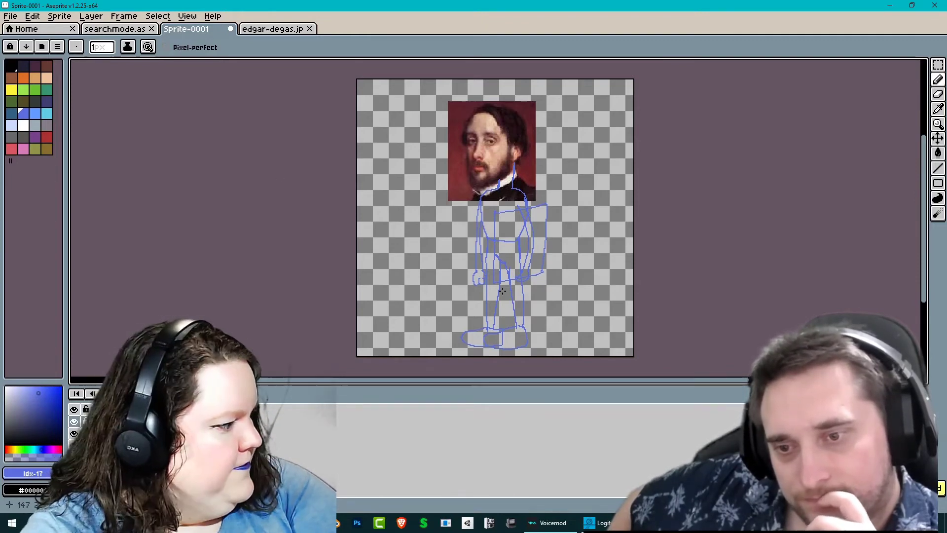
Trace the shaded eye's brow, the nose with its nostril, and the lips of the portrait with a 1 px black pencil
scroll(639, 309, up, 5)
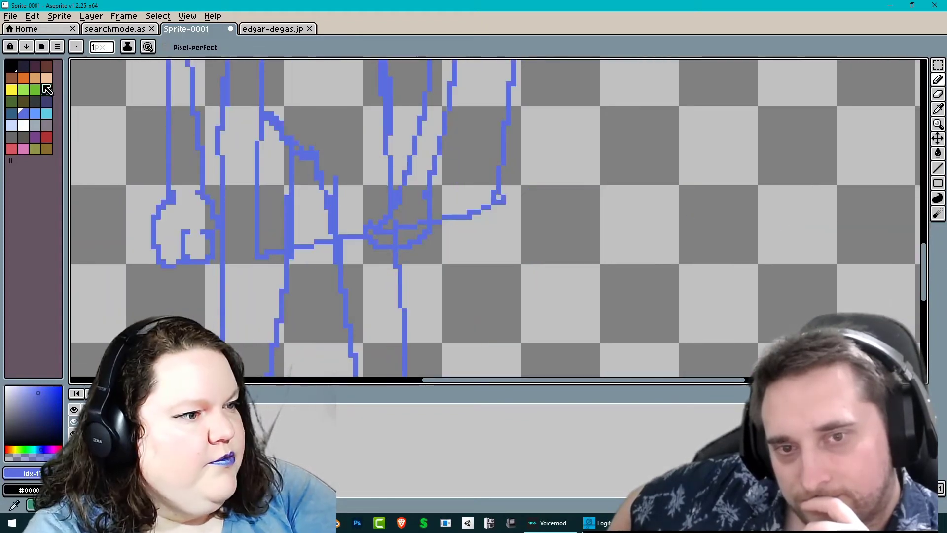
click(12, 65)
drag(922, 266, 923, 151)
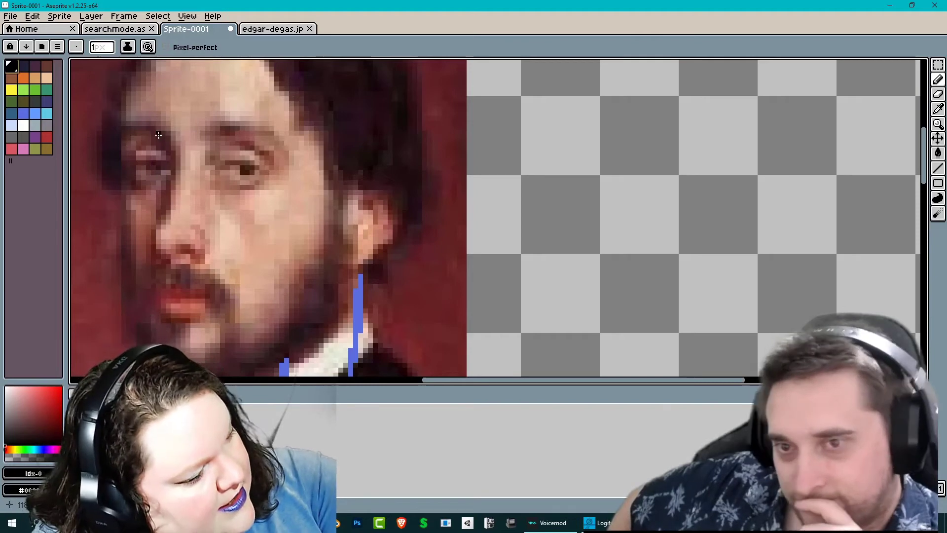
mouse_move(124, 137)
mouse_down()
mouse_move(150, 132)
mouse_move(173, 154)
mouse_move(151, 252)
mouse_move(170, 262)
mouse_move(199, 255)
mouse_move(209, 241)
mouse_up()
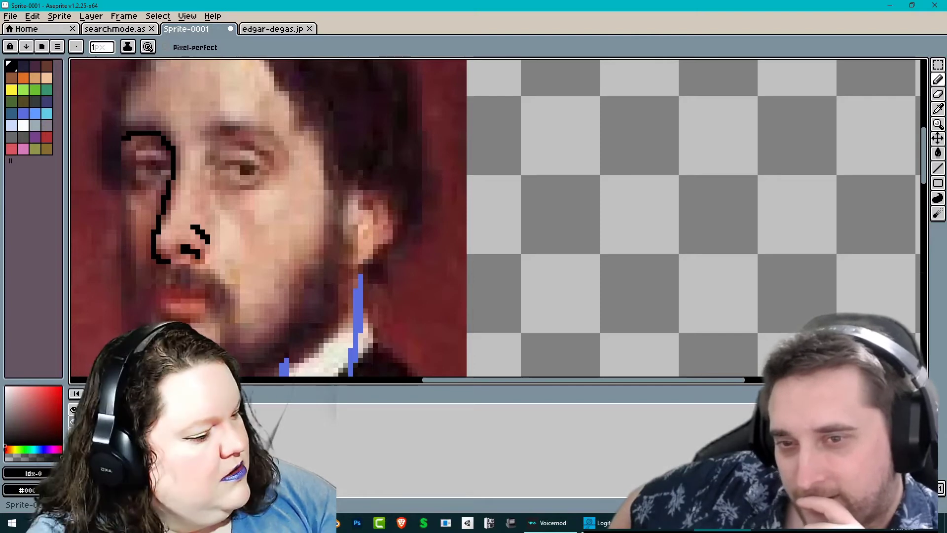
mouse_move(189, 291)
mouse_down()
mouse_move(199, 291)
mouse_move(154, 299)
mouse_up()
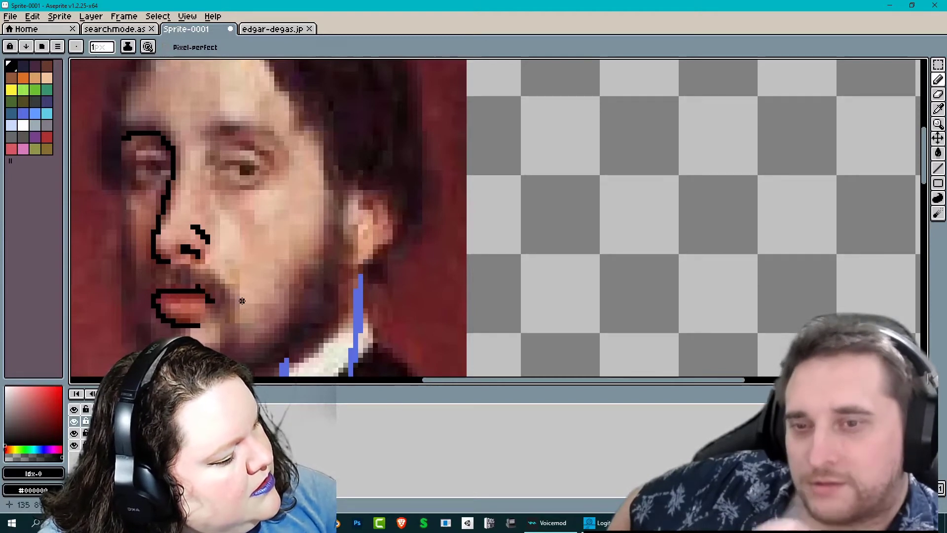
Trace both eyes with pupils, lids and lower lines, plus the second eyebrow, in black over the portrait
mouse_move(223, 167)
mouse_down()
mouse_move(262, 168)
mouse_move(251, 174)
mouse_up()
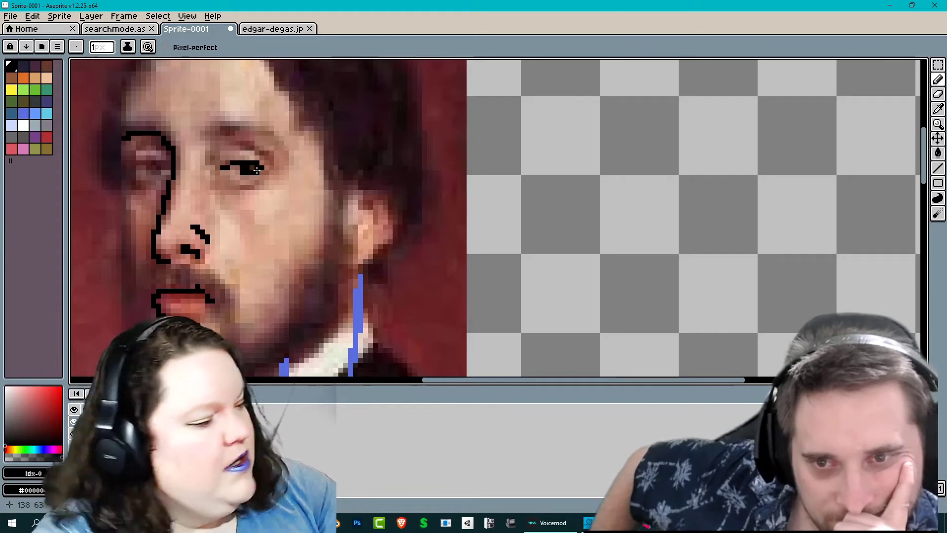
drag(235, 187, 252, 190)
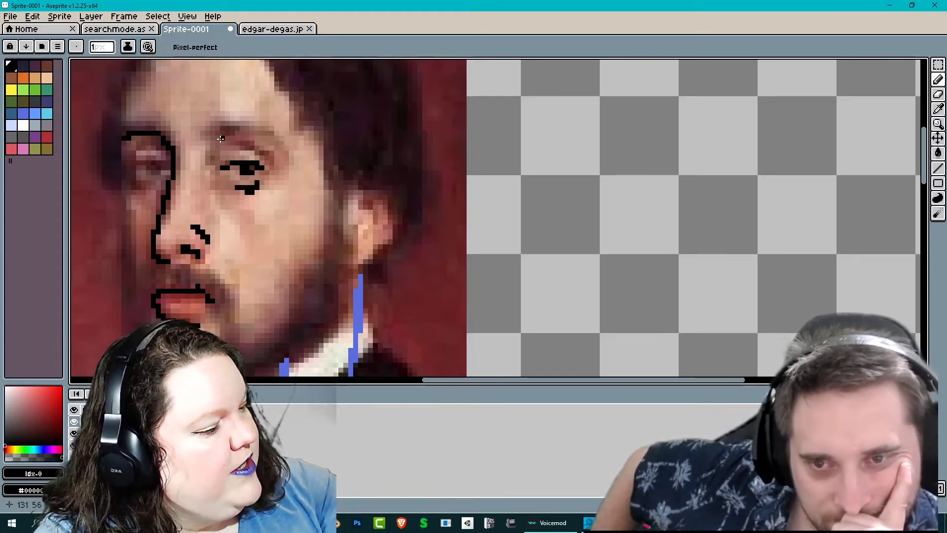
mouse_move(206, 136)
mouse_down()
mouse_move(261, 130)
mouse_move(283, 139)
mouse_up()
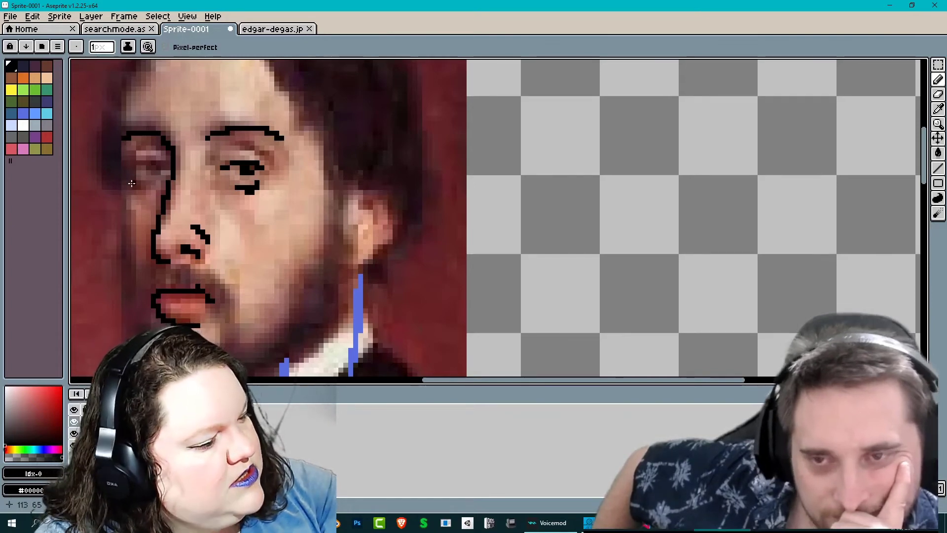
mouse_move(127, 177)
mouse_down()
mouse_move(156, 183)
mouse_move(149, 167)
mouse_move(163, 167)
mouse_move(127, 166)
mouse_move(143, 148)
mouse_move(133, 154)
mouse_up()
drag(236, 148, 268, 164)
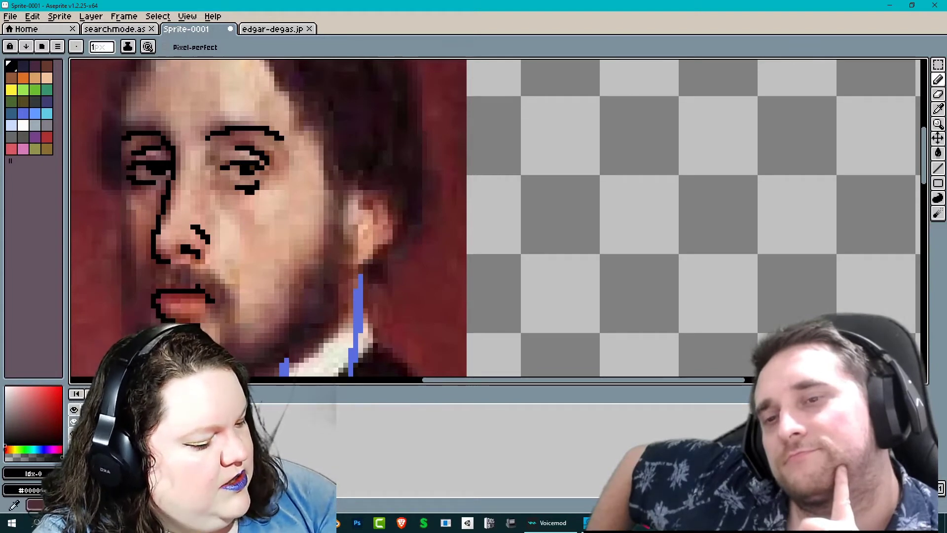
Check the facial line art with the portrait layer briefly hidden, and trace the ear's outer and inner contours in black
click(74, 433)
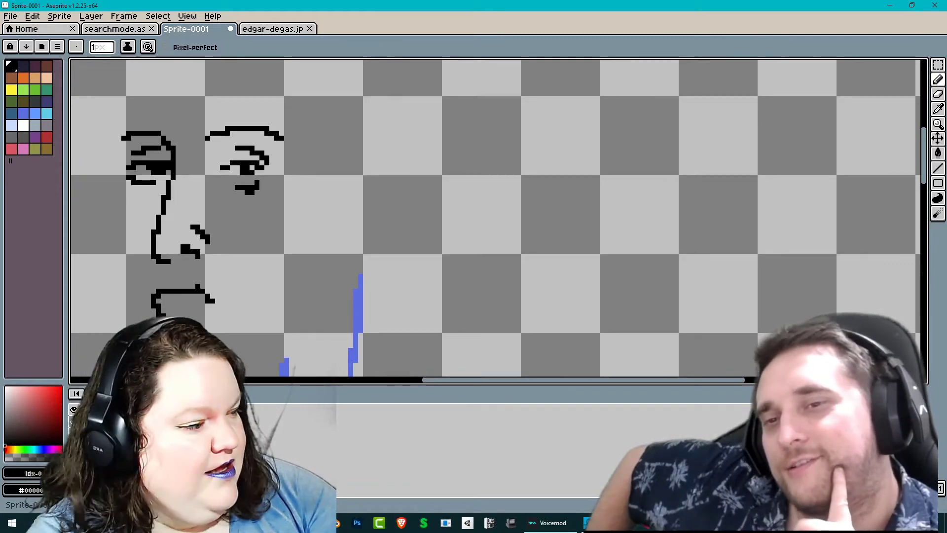
click(74, 433)
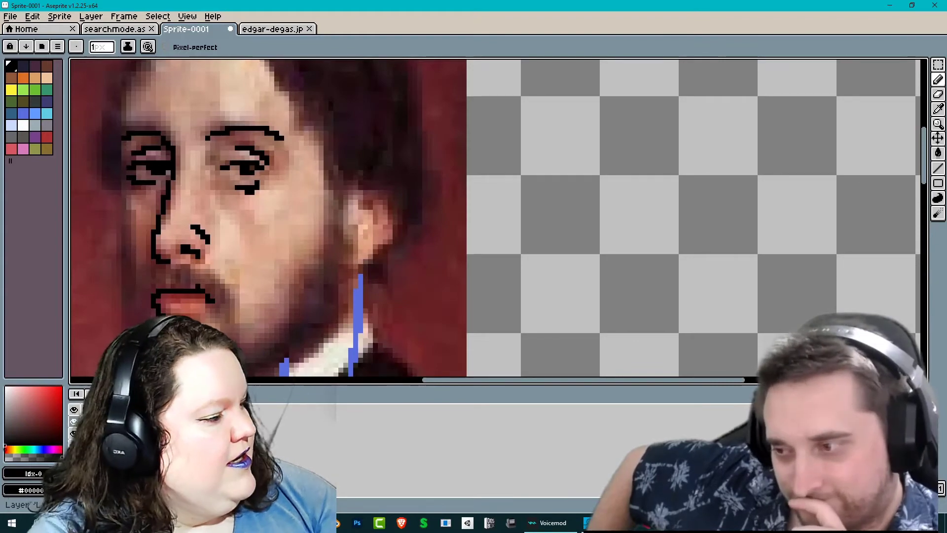
drag(360, 203, 365, 237)
mouse_move(356, 187)
mouse_down()
mouse_move(397, 212)
mouse_move(346, 256)
mouse_up()
Draw and fill the moustache, beard and sideburn in dark brown, palette index 3, following the portrait
click(12, 78)
click(47, 64)
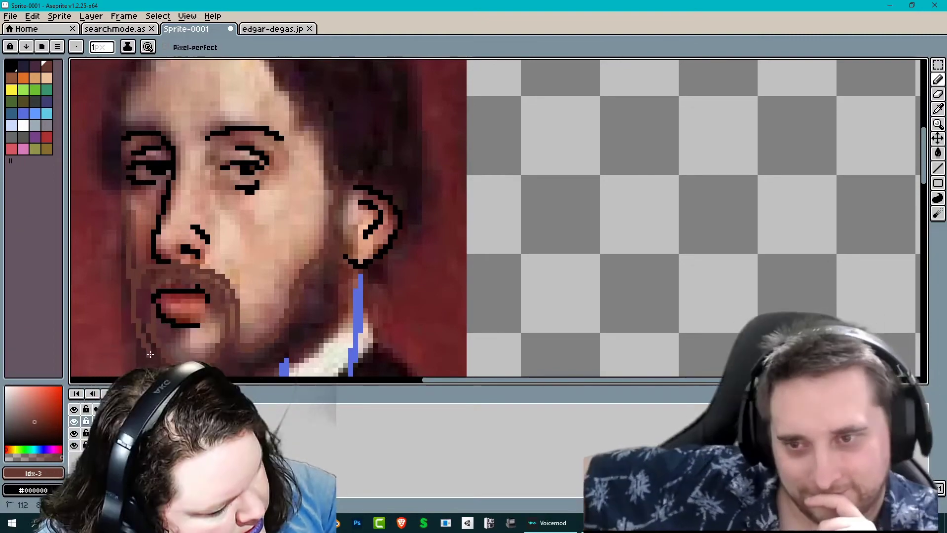
middle_drag(448, 186, 478, 76)
mouse_move(170, 228)
mouse_down()
mouse_move(224, 326)
mouse_move(294, 267)
mouse_move(264, 318)
mouse_move(292, 273)
mouse_up()
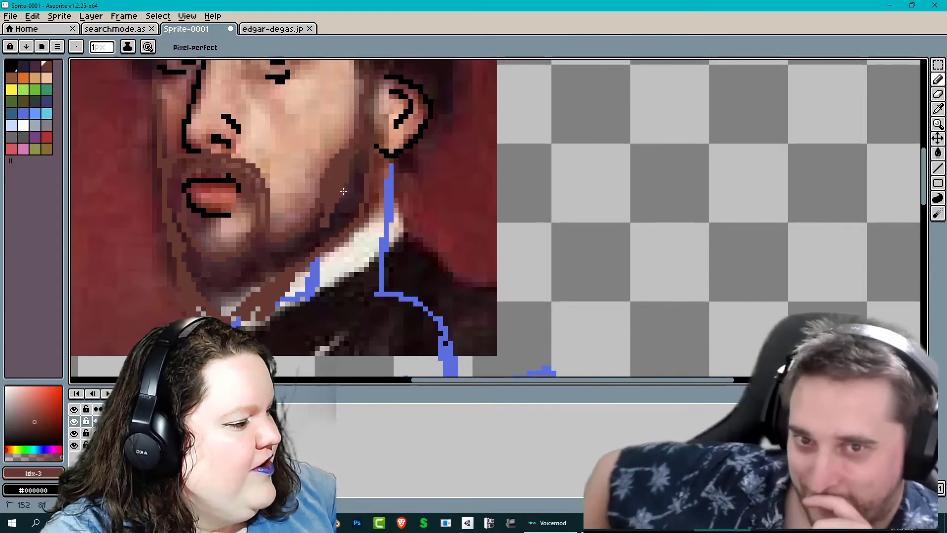
mouse_move(345, 223)
mouse_down()
mouse_move(359, 197)
mouse_move(332, 216)
mouse_move(357, 168)
mouse_move(357, 190)
mouse_move(354, 155)
mouse_move(363, 172)
mouse_up()
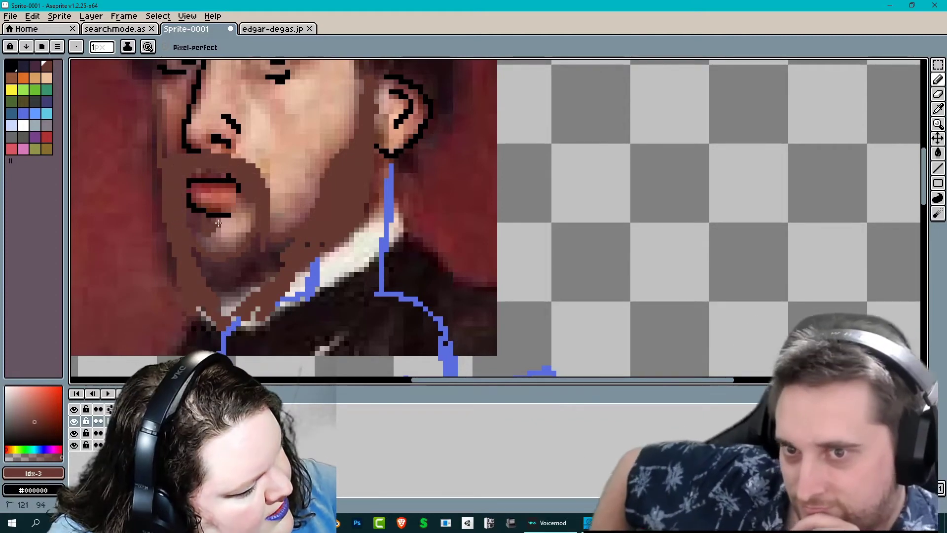
drag(226, 281, 287, 244)
Thicken both eyebrows in dark brown above the black brow lines, undoing a misplaced stroke
mouse_move(348, 166)
middle_down()
mouse_move(342, 311)
mouse_move(428, 345)
middle_up()
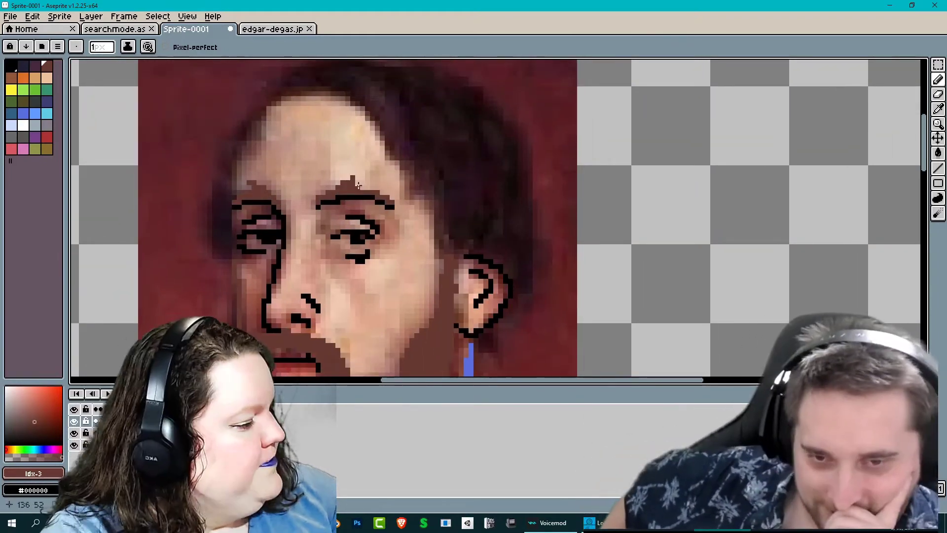
key(ctrl)
key(ctrl+z)
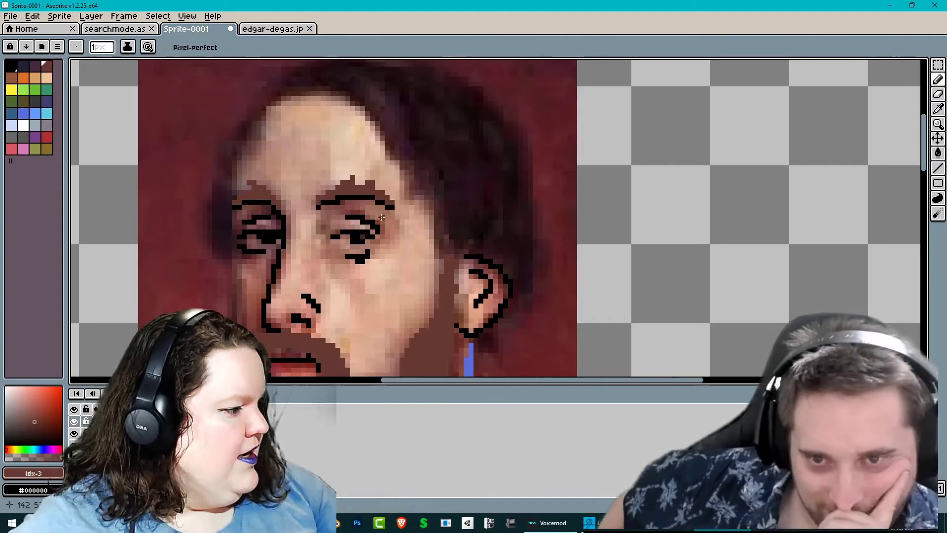
Outline the hair around the forehead, skull and ear in lighter brown, palette index 4, and hide the portrait layer
click(11, 78)
drag(299, 90, 229, 261)
mouse_move(330, 90)
mouse_down()
mouse_move(436, 233)
mouse_move(444, 225)
mouse_move(508, 269)
mouse_move(493, 338)
mouse_move(345, 64)
mouse_move(200, 232)
mouse_up()
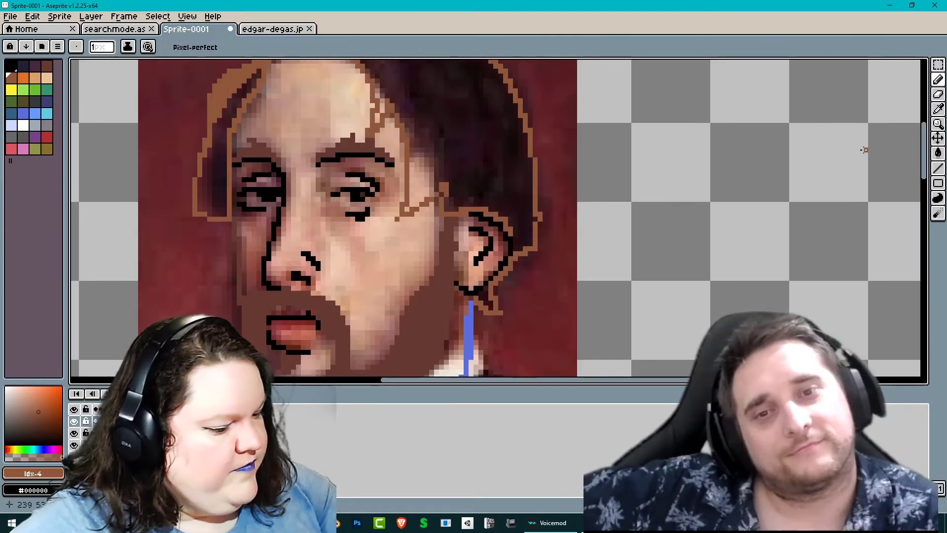
click(74, 445)
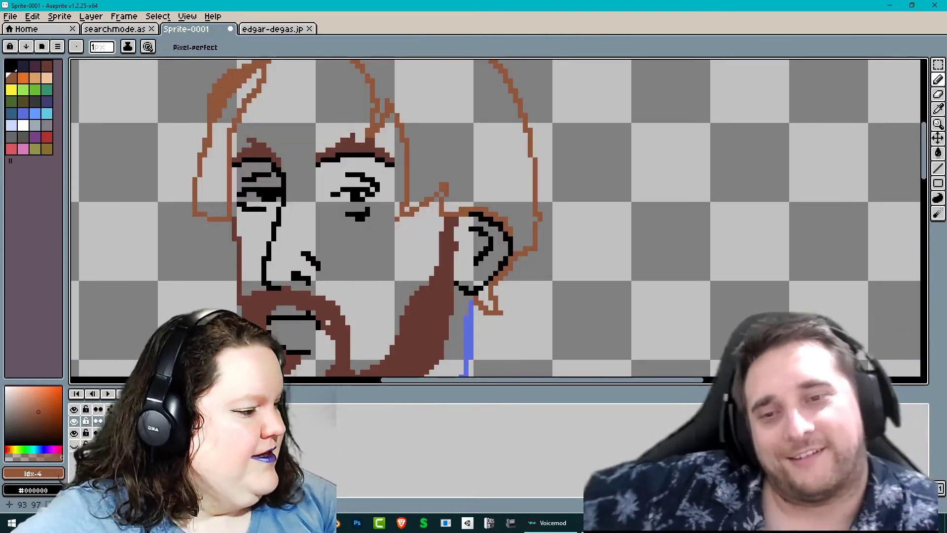
scroll(378, 278, down, 2)
scroll(378, 278, down, 1)
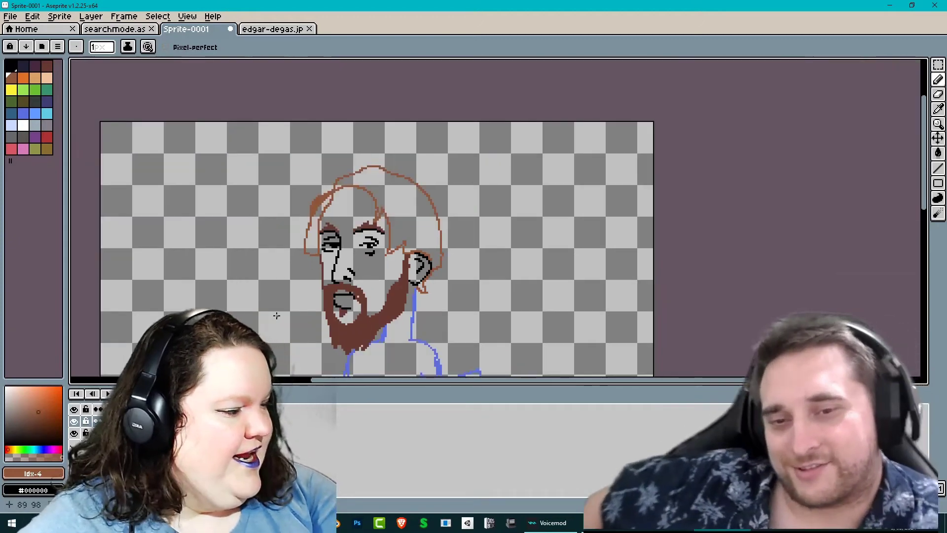
scroll(276, 315, up, 1)
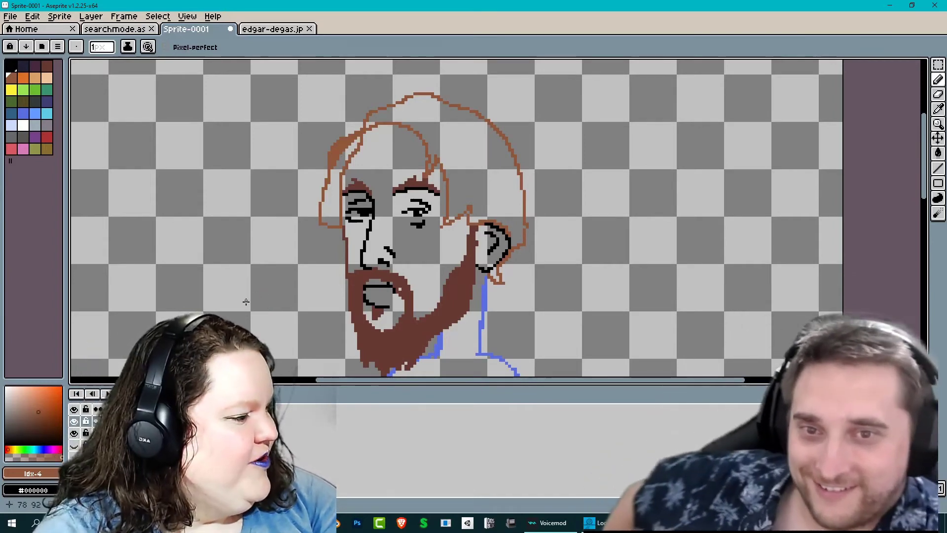
Fill the hair outline with brown using a 4 px brush, reducing it to 2 px for the remaining gaps
click(102, 47)
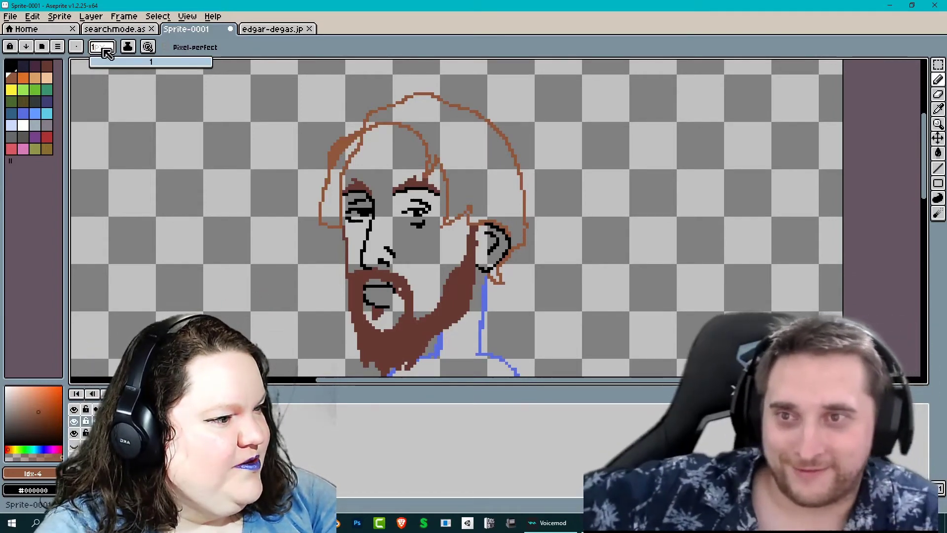
drag(98, 67, 101, 62)
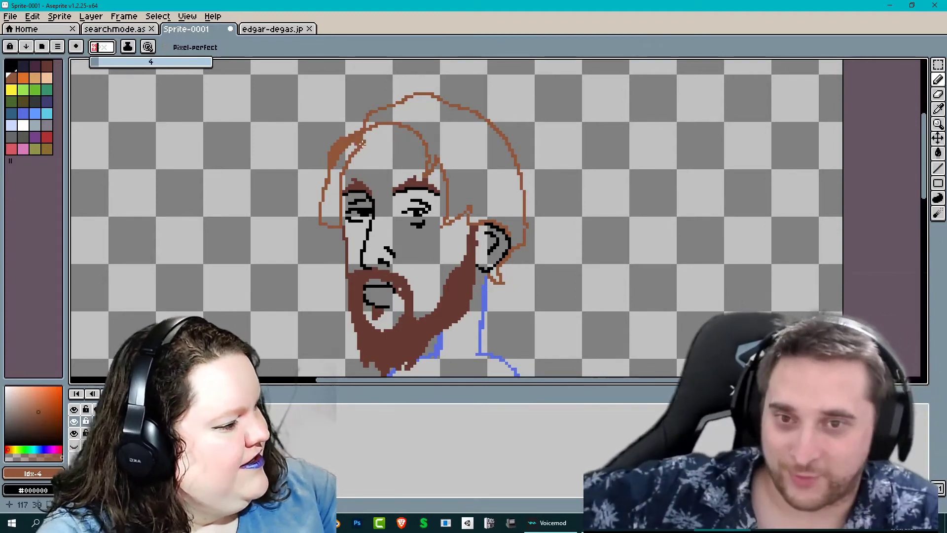
mouse_move(355, 143)
mouse_down()
mouse_move(334, 176)
mouse_move(327, 223)
mouse_move(409, 106)
mouse_move(428, 129)
mouse_move(448, 219)
mouse_move(523, 222)
mouse_move(466, 147)
mouse_move(521, 198)
mouse_move(466, 116)
mouse_up()
key(minus)
key(minus)
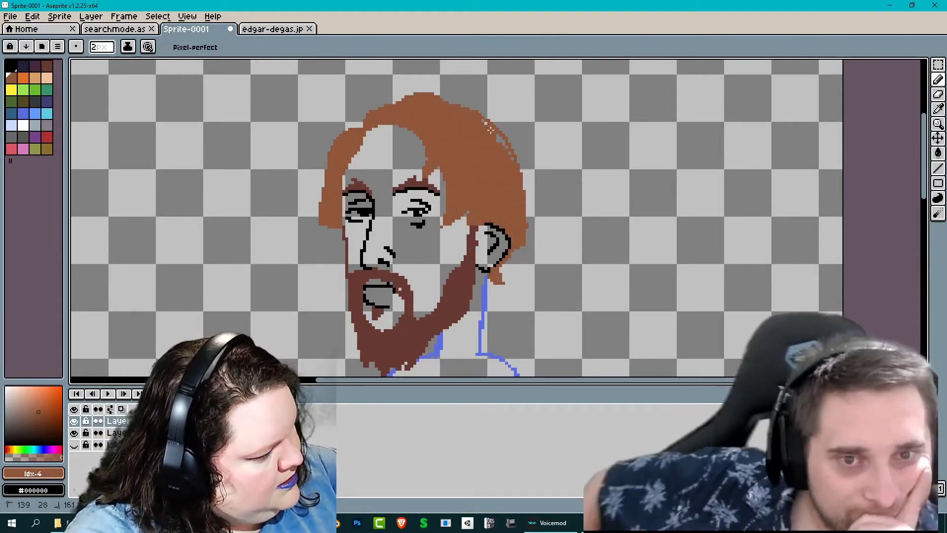
Add a new layer for the skin and choose the light peach color, palette index 7
click(47, 78)
key(shift+n)
click(120, 424)
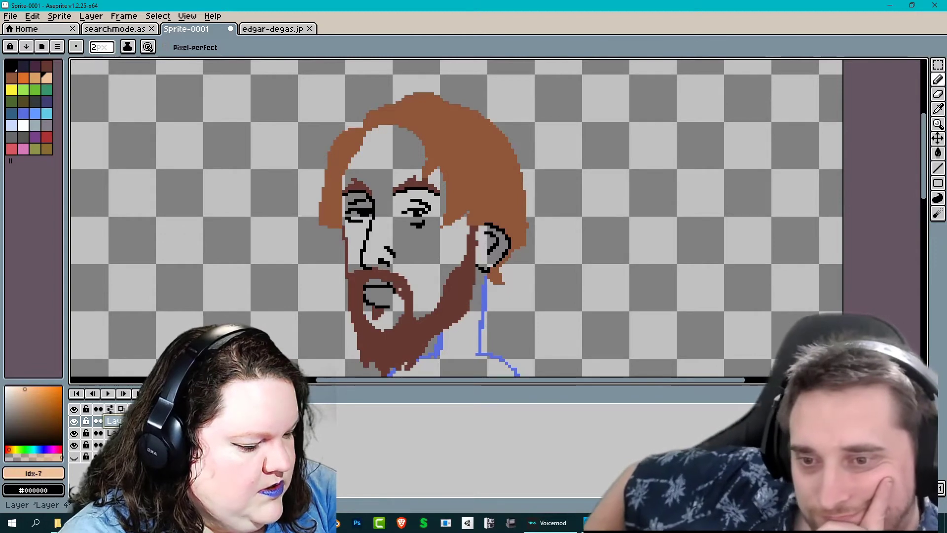
Fill the cheeks, nose, chin and forehead with light peach, palette index 7, on the skin layer beneath the line art
drag(104, 438, 105, 439)
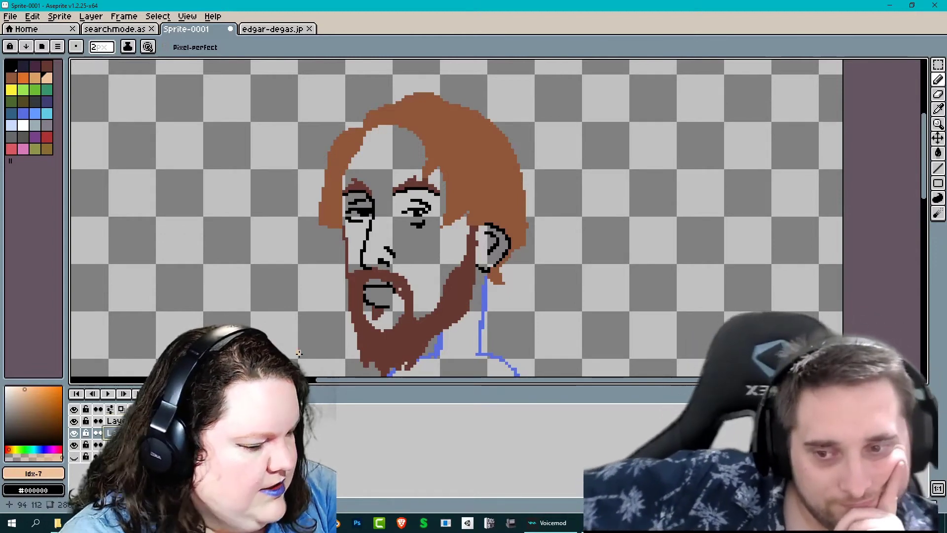
mouse_move(429, 237)
mouse_down()
mouse_move(394, 315)
mouse_move(387, 301)
mouse_move(385, 321)
mouse_up()
mouse_move(388, 286)
mouse_down()
mouse_move(369, 313)
mouse_move(403, 272)
mouse_up()
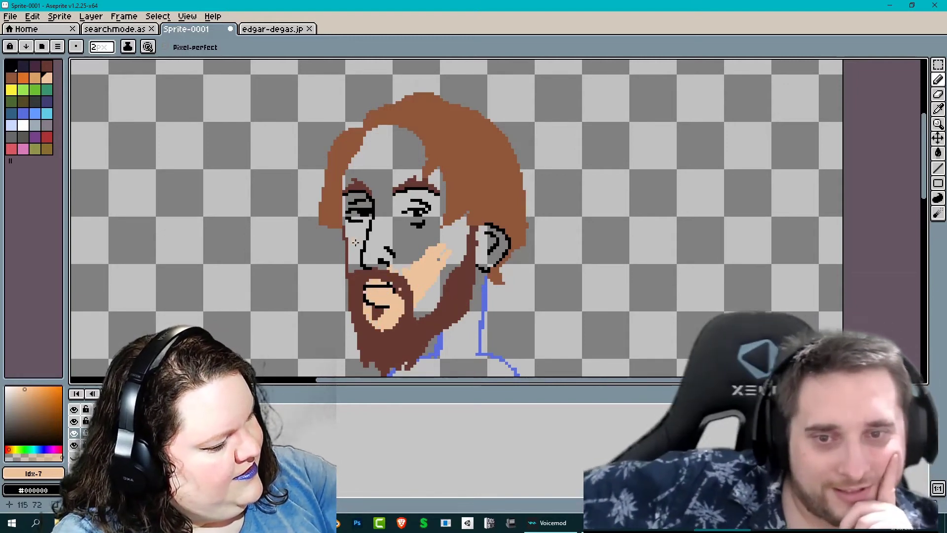
drag(354, 246, 353, 257)
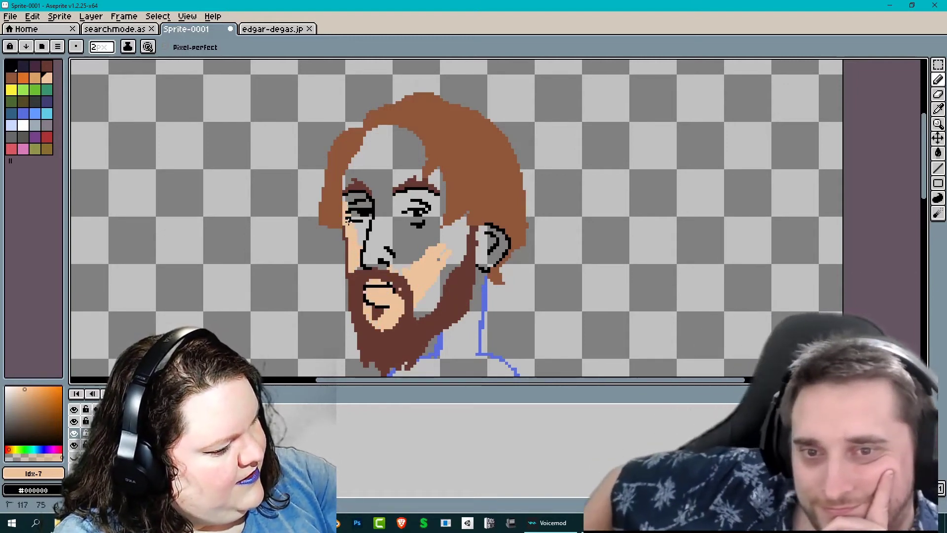
mouse_move(348, 221)
mouse_down()
mouse_move(350, 180)
mouse_move(393, 247)
mouse_up()
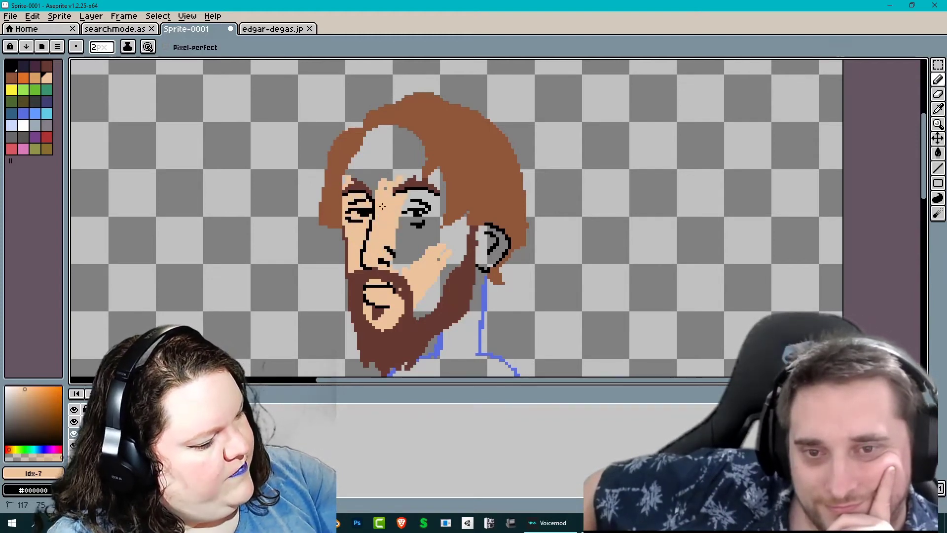
mouse_move(383, 206)
mouse_down()
mouse_move(350, 163)
mouse_move(396, 132)
mouse_up()
mouse_move(375, 183)
mouse_down()
mouse_move(404, 143)
mouse_move(402, 191)
mouse_move(427, 164)
mouse_move(437, 246)
mouse_move(397, 270)
mouse_move(420, 220)
mouse_move(416, 315)
mouse_move(435, 306)
mouse_move(455, 256)
mouse_move(438, 204)
mouse_up()
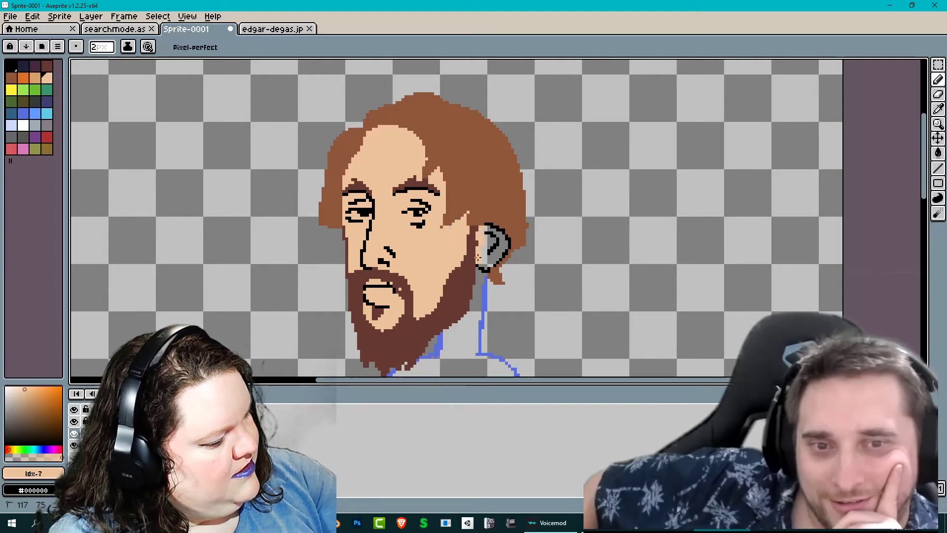
Fill the ear with light peach and color the lips red, palette index 28
mouse_move(480, 237)
mouse_down()
mouse_move(493, 249)
mouse_move(509, 242)
mouse_up()
click(11, 149)
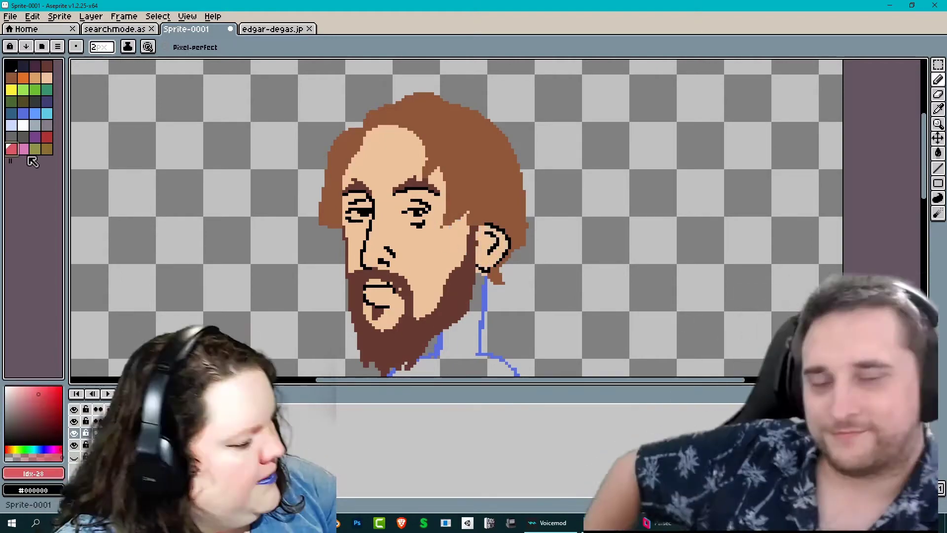
mouse_move(369, 292)
mouse_down()
mouse_move(391, 298)
mouse_move(372, 283)
mouse_up()
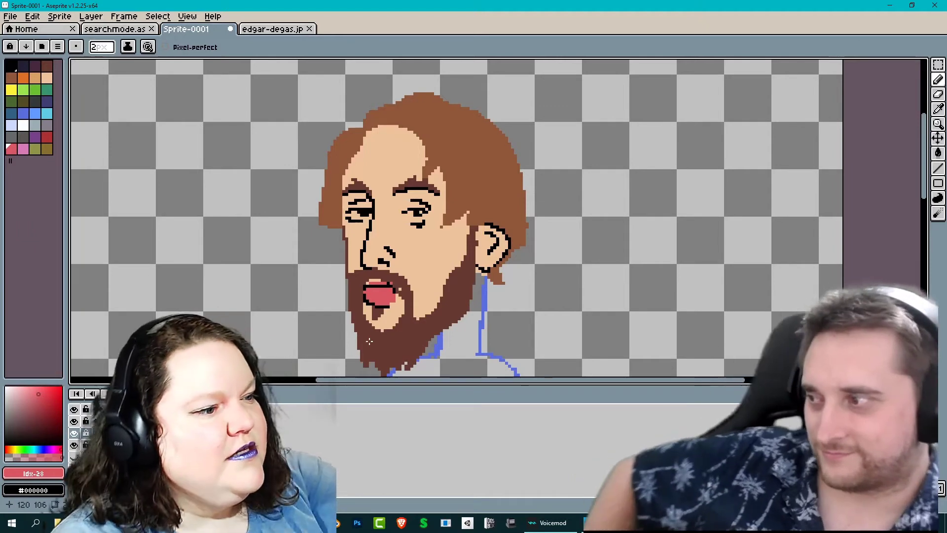
Shade the nose sides, ear and outer edges of the face and forehead in tan, palette index 6
click(35, 78)
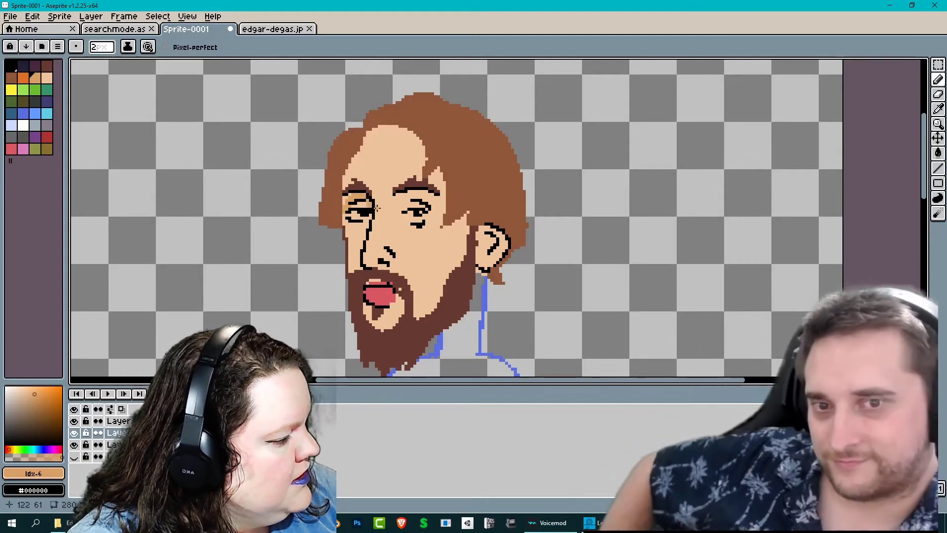
drag(402, 196, 392, 254)
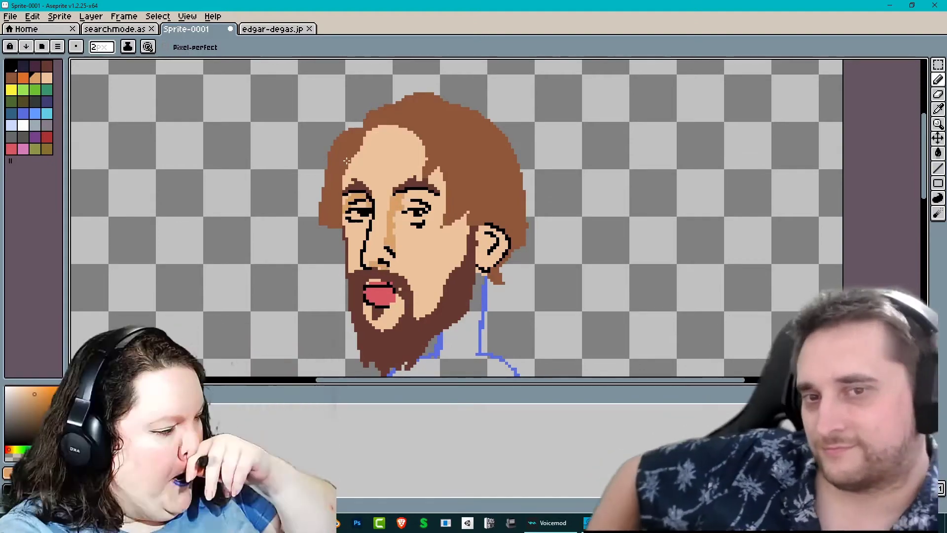
drag(364, 226, 357, 268)
mouse_move(482, 236)
mouse_down()
mouse_move(491, 248)
mouse_move(478, 269)
mouse_up()
drag(345, 188, 368, 132)
drag(346, 222, 350, 271)
Shade the upper hairline, temple and the cheek above the beard in tan, undoing misplaced strokes
drag(373, 129, 423, 178)
drag(438, 169, 440, 227)
drag(467, 215, 464, 248)
key(ctrl+z)
drag(367, 307, 374, 321)
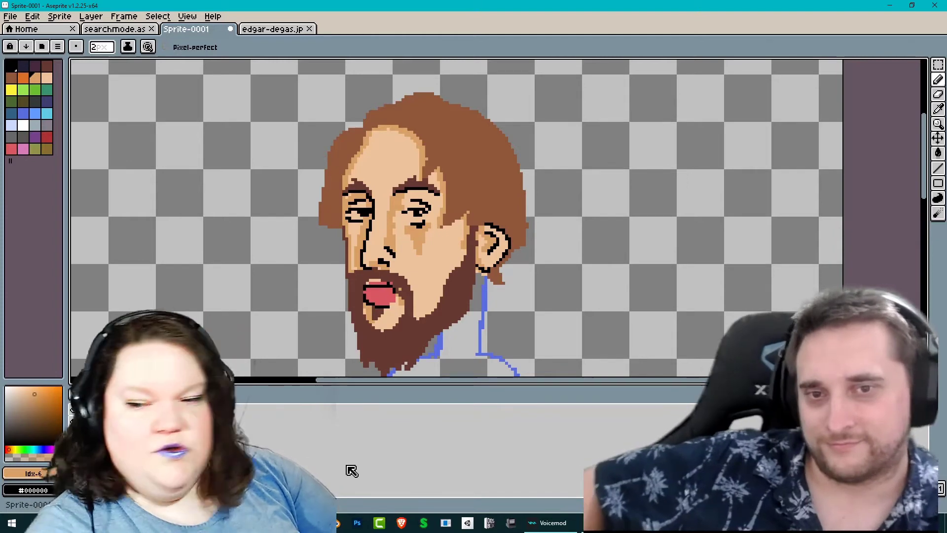
key(ctrl+z)
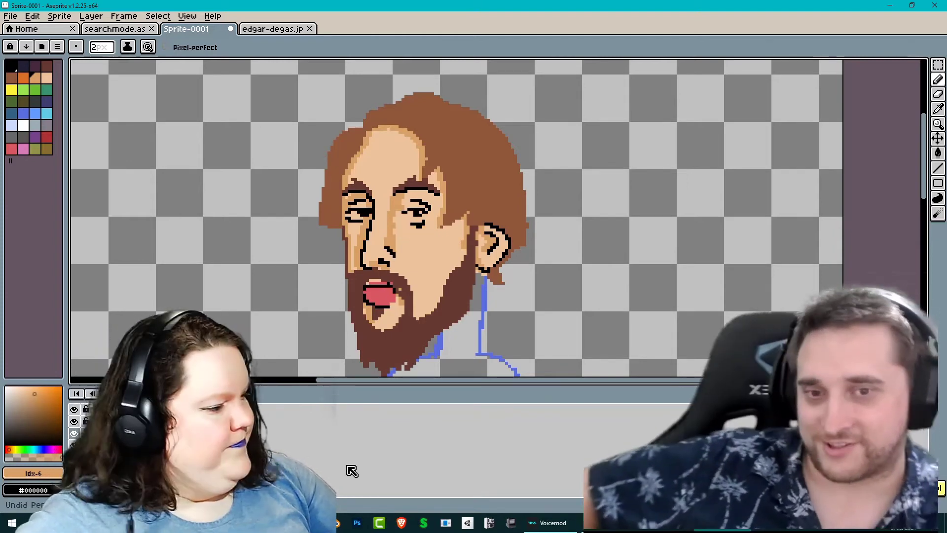
mouse_move(421, 262)
mouse_down()
mouse_move(434, 256)
mouse_move(444, 268)
mouse_move(438, 283)
mouse_move(449, 272)
mouse_up()
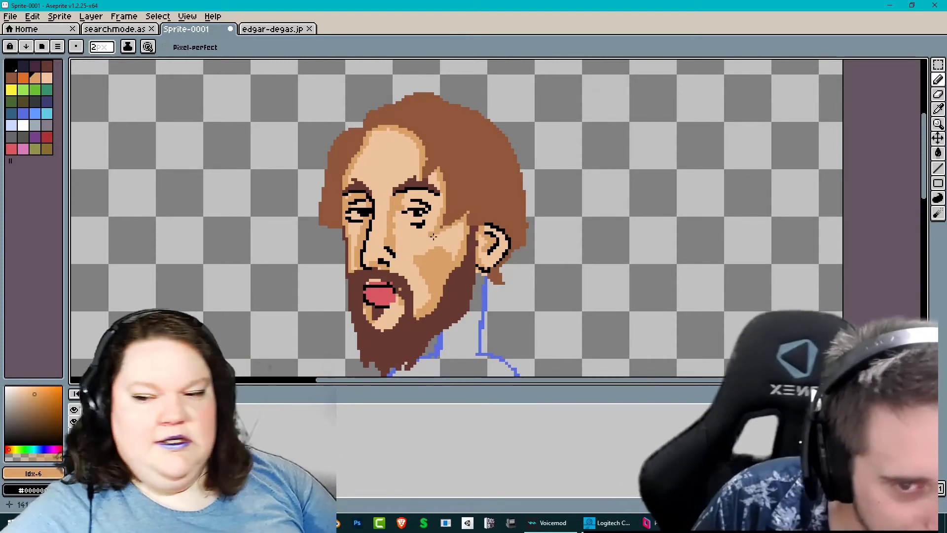
Trace the neck, shoulders and front side of the torso over the blue sketch in black with a 1 px brush
scroll(487, 238, down, 2)
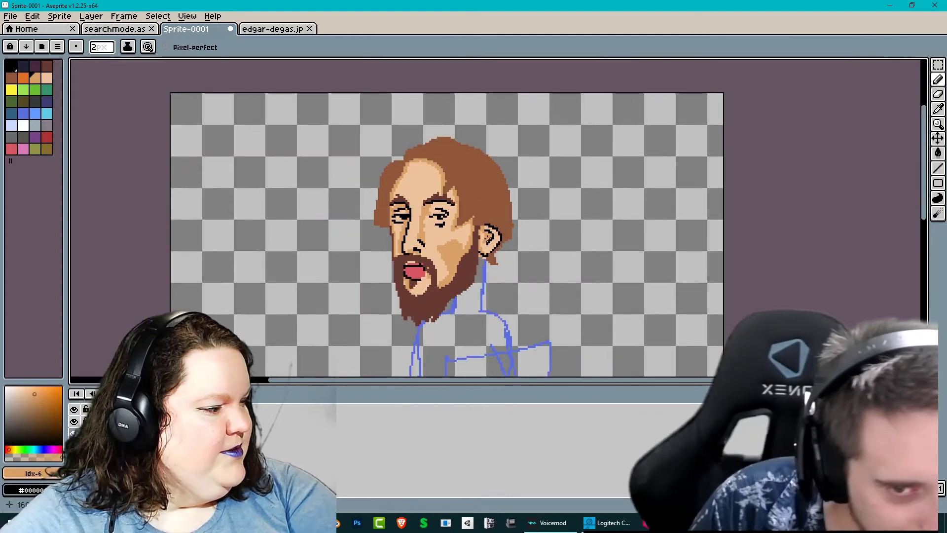
middle_drag(488, 288, 410, 226)
scroll(404, 210, up, 3)
scroll(410, 226, down, 1)
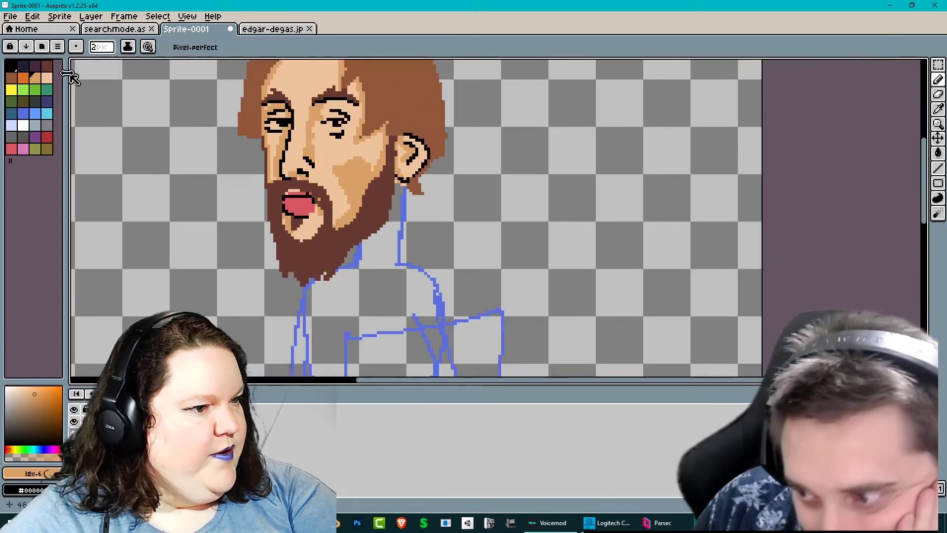
click(10, 65)
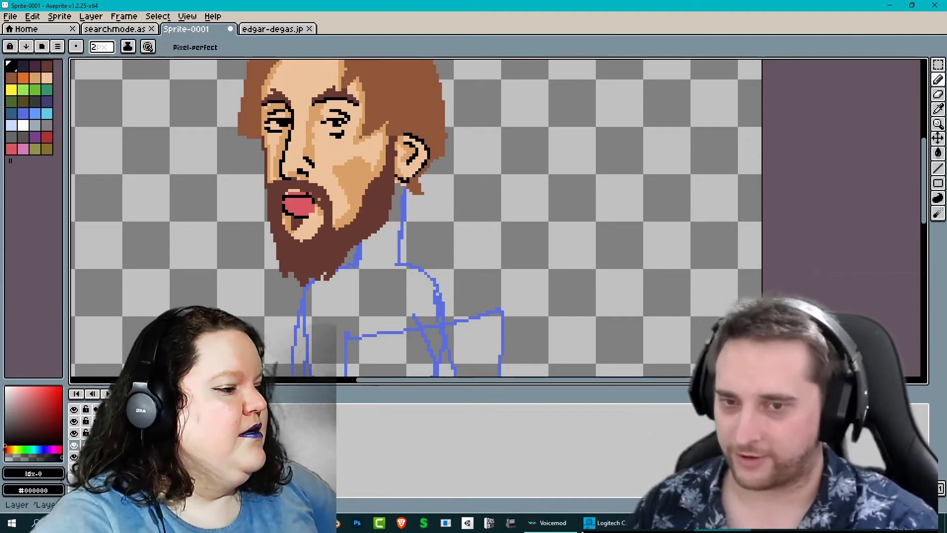
scroll(446, 291, down, 1)
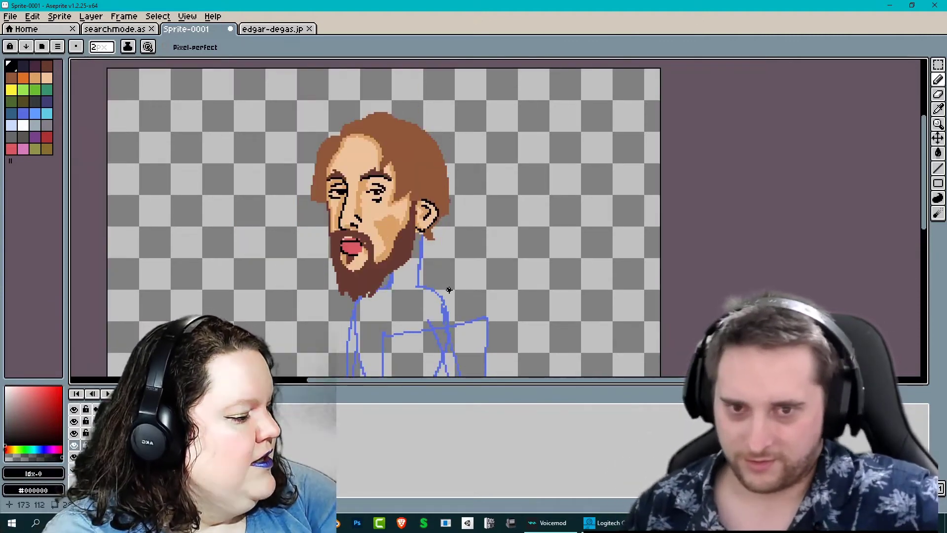
scroll(445, 290, up, 2)
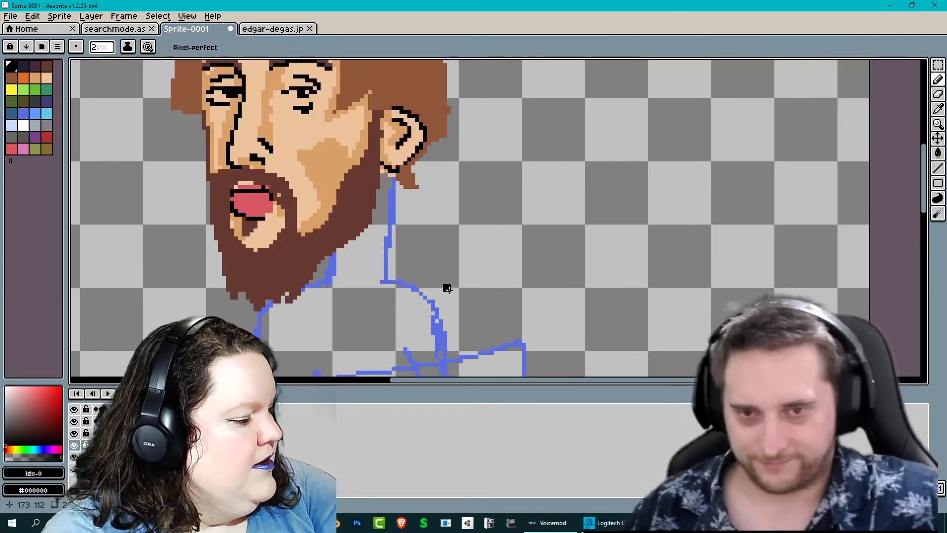
scroll(447, 288, down, 4)
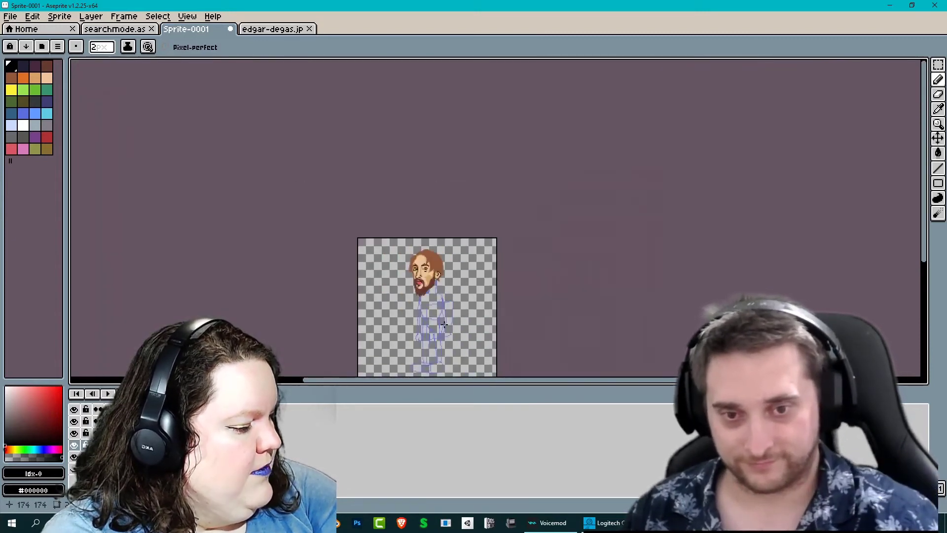
scroll(444, 325, up, 5)
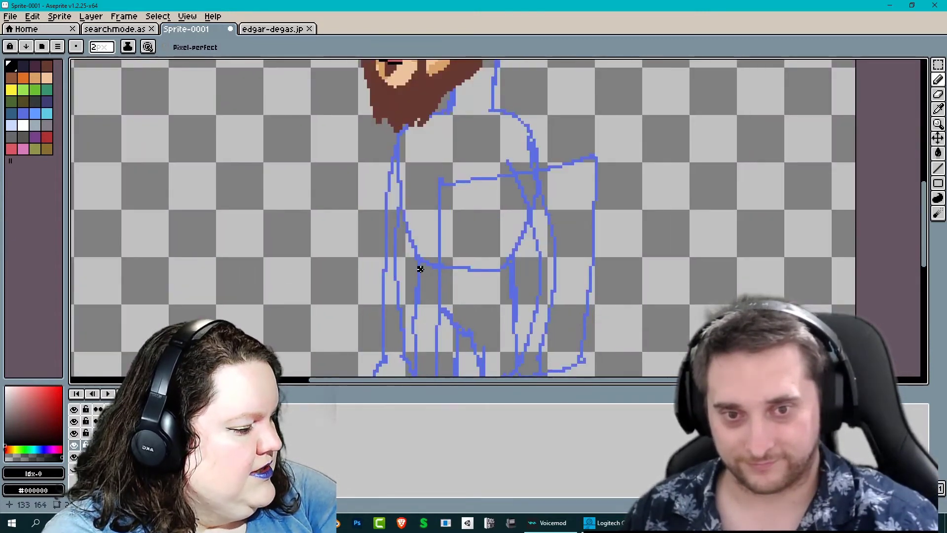
scroll(485, 229, up, 1)
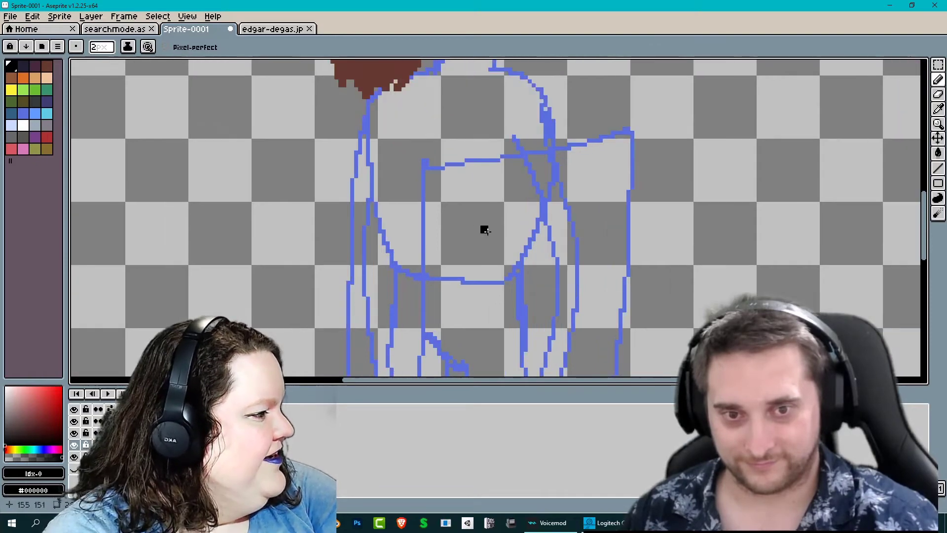
scroll(485, 227, down, 1)
middle_drag(517, 177, 471, 338)
drag(101, 48, 93, 62)
drag(454, 196, 486, 307)
drag(408, 251, 352, 331)
middle_drag(365, 341, 347, 195)
drag(335, 189, 355, 272)
drag(347, 213, 367, 225)
mouse_move(388, 189)
mouse_down()
mouse_move(388, 209)
mouse_move(410, 231)
mouse_up()
drag(414, 229, 430, 230)
drag(435, 190, 444, 214)
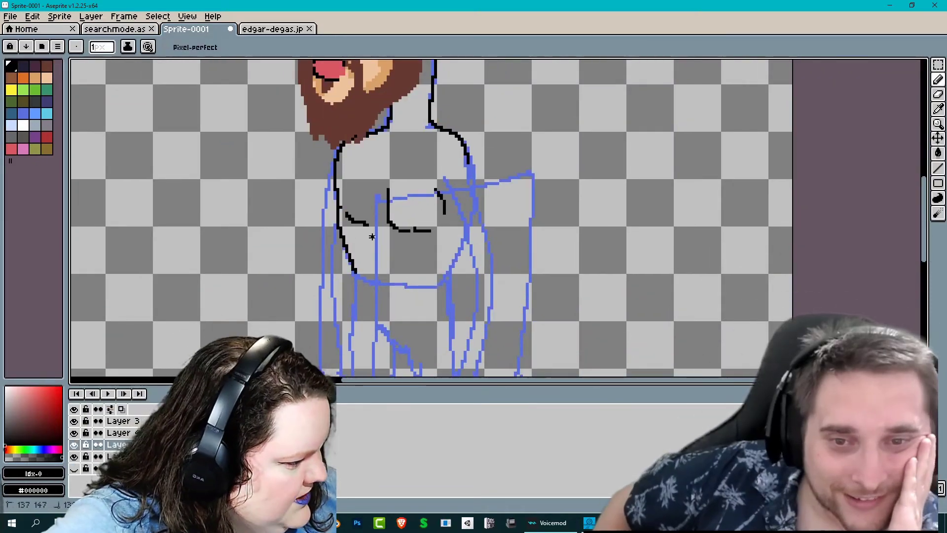
drag(370, 237, 379, 240)
drag(392, 236, 385, 240)
drag(373, 249, 379, 251)
drag(395, 252, 351, 328)
click(938, 94)
mouse_move(440, 193)
mouse_down()
mouse_move(386, 245)
mouse_move(387, 263)
mouse_up()
Outline the rear torso side, waist and rounded hips in black, erasing the doubled line along the front of the torso
click(938, 79)
mouse_move(468, 163)
mouse_down()
mouse_move(445, 274)
mouse_move(353, 329)
mouse_up()
drag(342, 209, 359, 285)
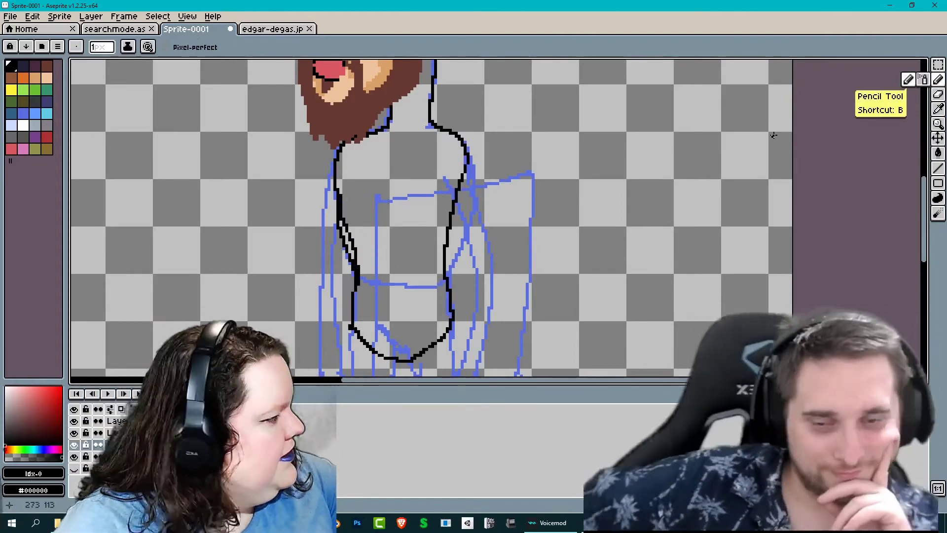
click(938, 95)
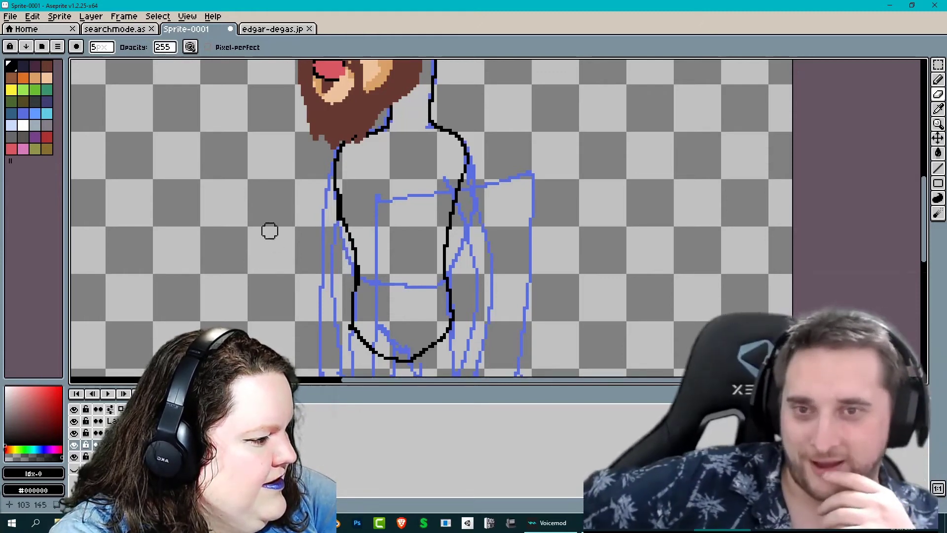
Draw and fill a black bow tie at the neck, with fold highlights in palette index 1
key(b)
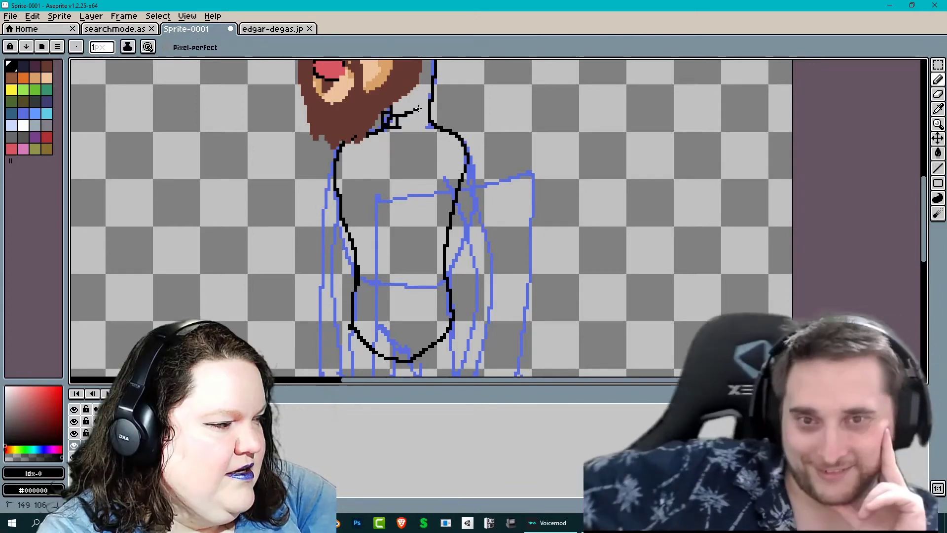
drag(418, 108, 420, 130)
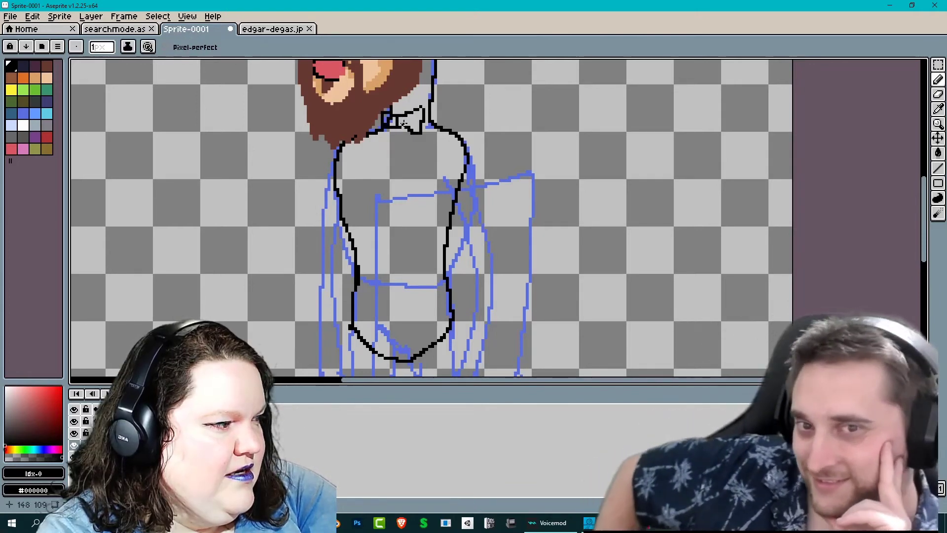
drag(398, 122, 387, 124)
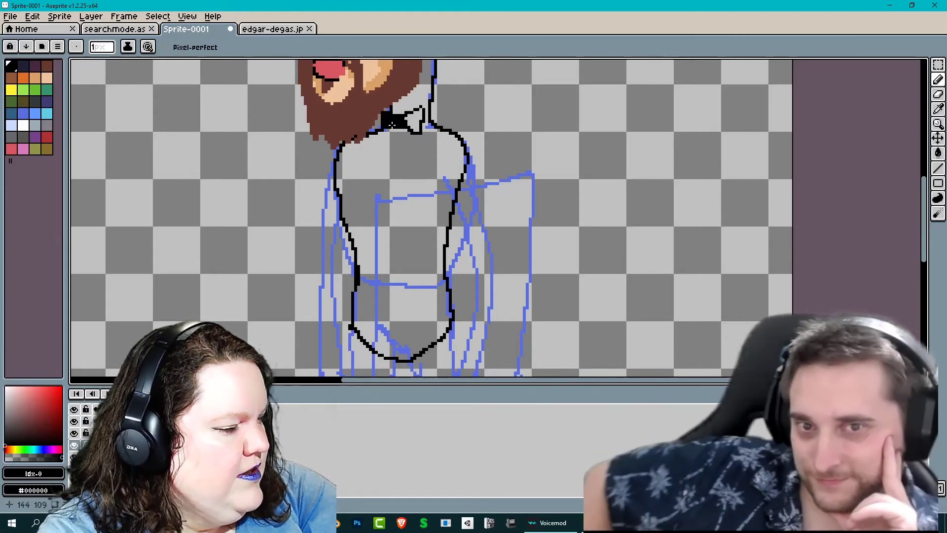
scroll(383, 129, up, 2)
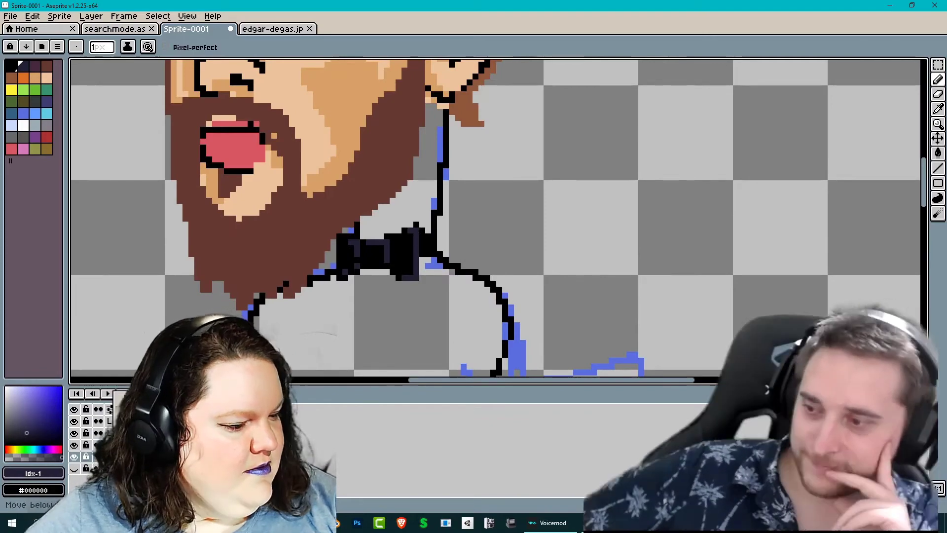
Paint the collar and shirt front around and below the bow tie in white, enlarging the brush for the fill
click(140, 418)
click(23, 126)
mouse_move(375, 237)
mouse_down()
mouse_move(428, 215)
mouse_move(399, 230)
mouse_up()
drag(363, 225, 363, 236)
mouse_move(344, 290)
mouse_down()
mouse_move(344, 171)
mouse_move(433, 141)
mouse_up()
key(plus)
key(plus)
key(plus)
key(plus)
mouse_move(377, 170)
mouse_down()
mouse_move(340, 190)
mouse_move(319, 332)
mouse_move(380, 281)
mouse_up()
Outline the white shirt front and the garment's front opening in black at 1 px, undoing the first stroke and adding a small side pocket
scroll(394, 301, down, 2)
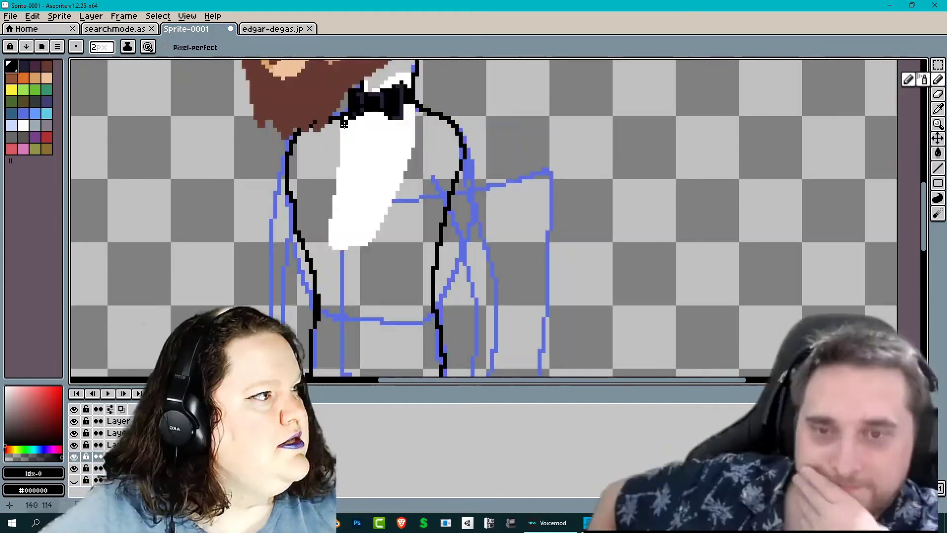
drag(342, 119, 339, 249)
key(ctrl+z)
mouse_move(342, 119)
mouse_down()
mouse_move(330, 194)
mouse_move(338, 371)
mouse_up()
middle_drag(321, 290, 319, 189)
drag(316, 199, 329, 234)
middle_drag(329, 217, 279, 265)
drag(287, 202, 370, 65)
middle_drag(367, 82, 359, 136)
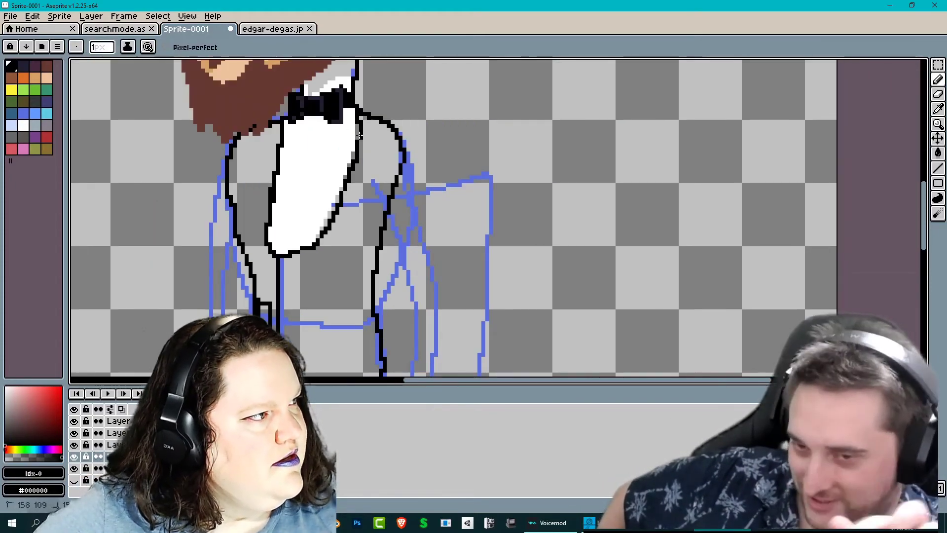
Draw the buttons along the front opening, the lower hem and a flap pocket in black
drag(284, 262, 284, 294)
middle_drag(296, 315, 296, 258)
drag(285, 259, 283, 263)
drag(285, 312, 378, 297)
mouse_move(306, 241)
mouse_down()
mouse_move(314, 267)
mouse_move(343, 241)
mouse_up()
drag(309, 242, 341, 242)
Draw a center line and four button dots on the white shirt, plus a short curved line just below the hem
middle_drag(312, 68, 369, 207)
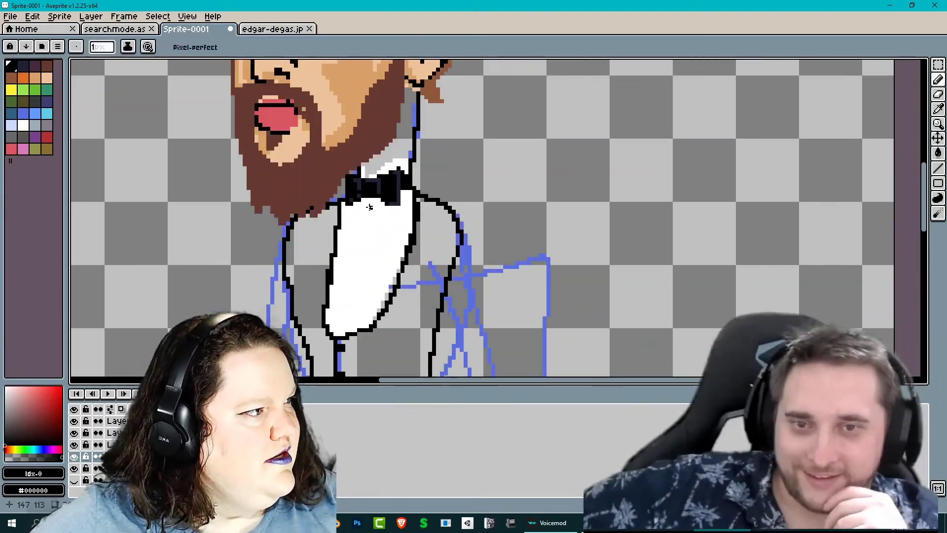
drag(369, 205, 338, 333)
click(367, 256)
click(363, 282)
click(355, 306)
click(351, 322)
middle_drag(354, 326, 336, 130)
mouse_move(325, 264)
mouse_down()
mouse_move(344, 291)
mouse_move(333, 274)
mouse_up()
mouse_move(319, 313)
middle_down()
mouse_move(355, 283)
mouse_move(344, 293)
middle_up()
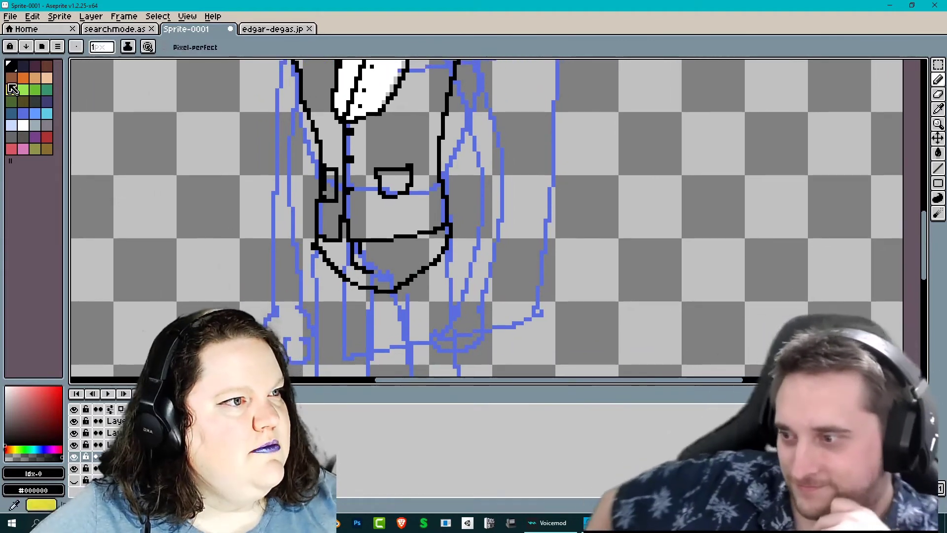
Erase the rounded hip outline below the garment's hem with the 5 px eraser
click(935, 101)
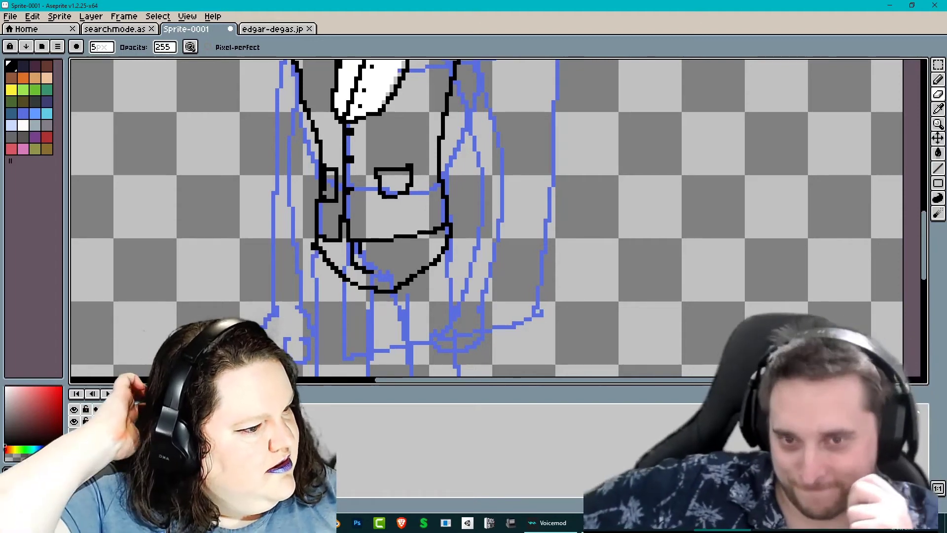
mouse_move(319, 264)
mouse_down()
mouse_move(327, 260)
mouse_move(348, 287)
mouse_up()
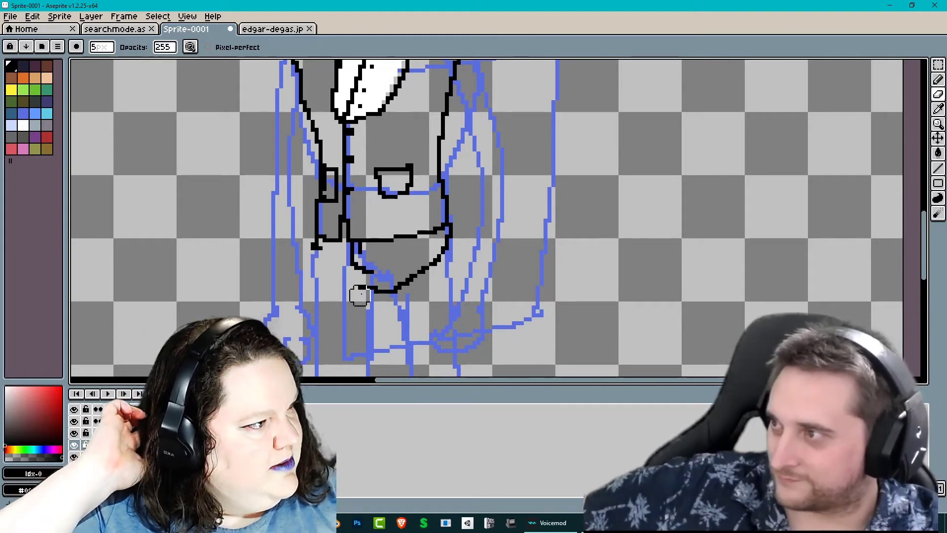
mouse_move(359, 295)
mouse_down()
mouse_move(392, 291)
mouse_move(434, 260)
mouse_up()
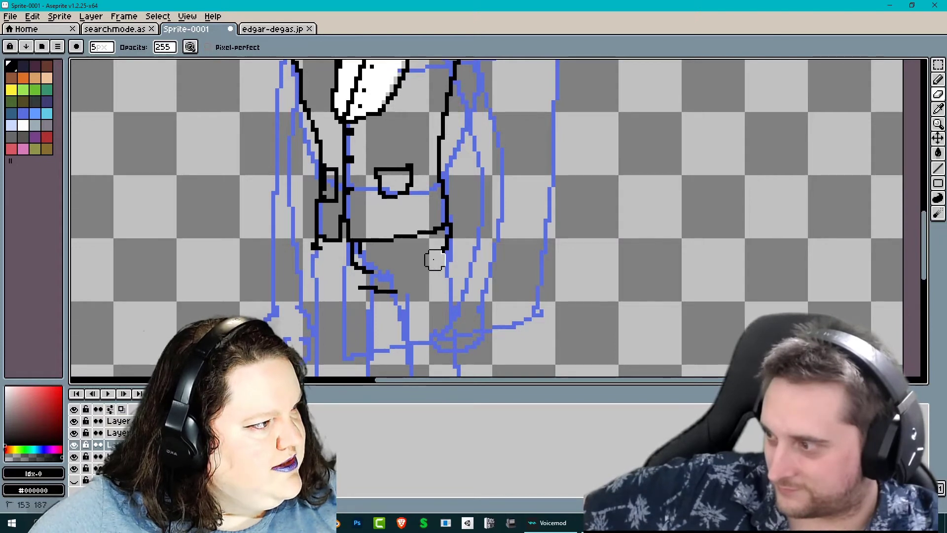
click(433, 249)
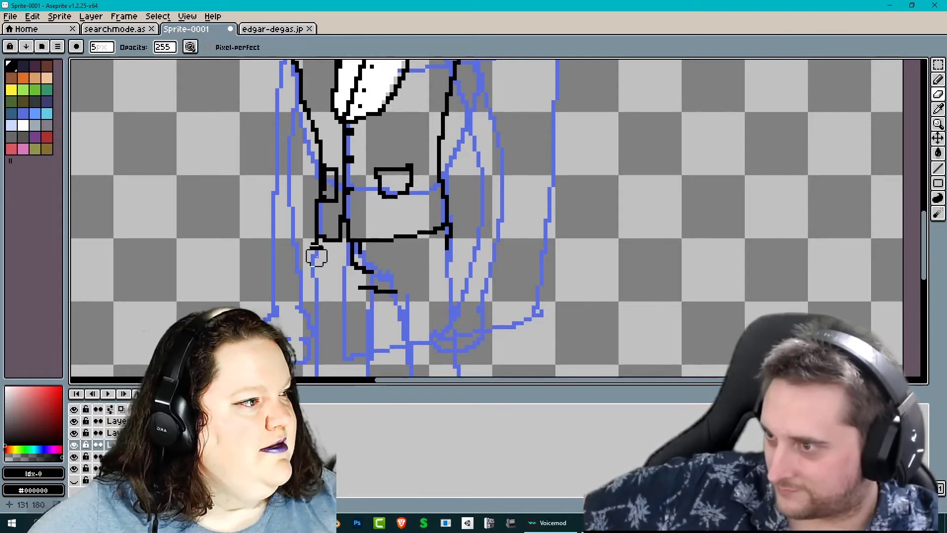
Erase the stray black pixels beside the vest's lower front corner with the 5 px eraser
click(305, 248)
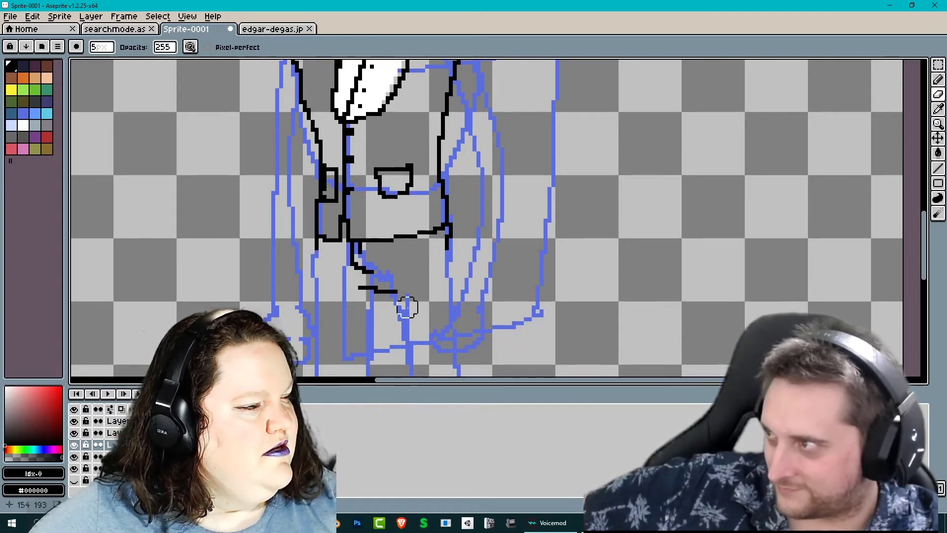
middle_drag(408, 290, 416, 375)
drag(416, 375, 413, 378)
mouse_move(398, 243)
mouse_down()
mouse_move(418, 300)
mouse_move(412, 243)
mouse_up()
Add a new layer and paint the lower part of the vest dark green with a 7 px pencil
click(118, 468)
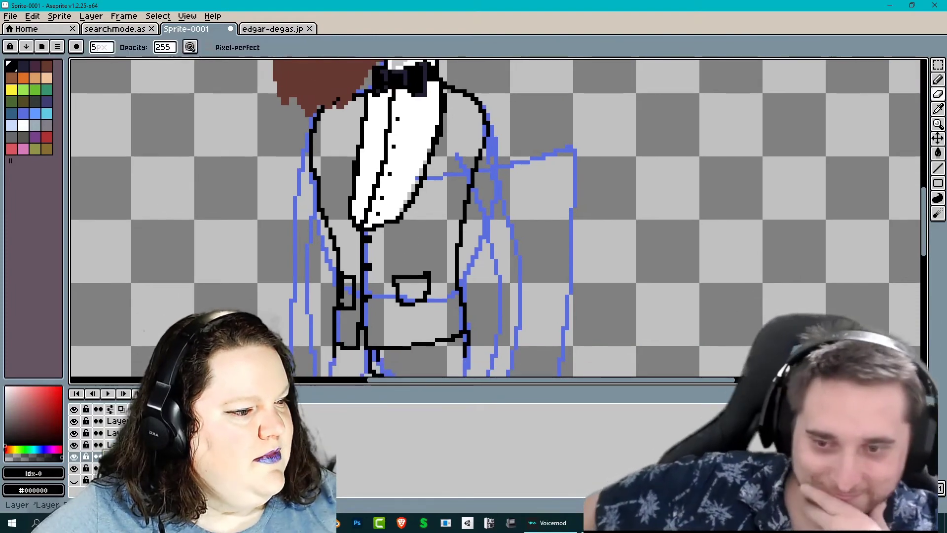
key(shift+n)
click(11, 102)
key(b)
ctrl+scroll(345, 244, down, 6)
mouse_move(373, 270)
mouse_down()
mouse_move(349, 320)
mouse_move(385, 330)
mouse_move(452, 321)
mouse_up()
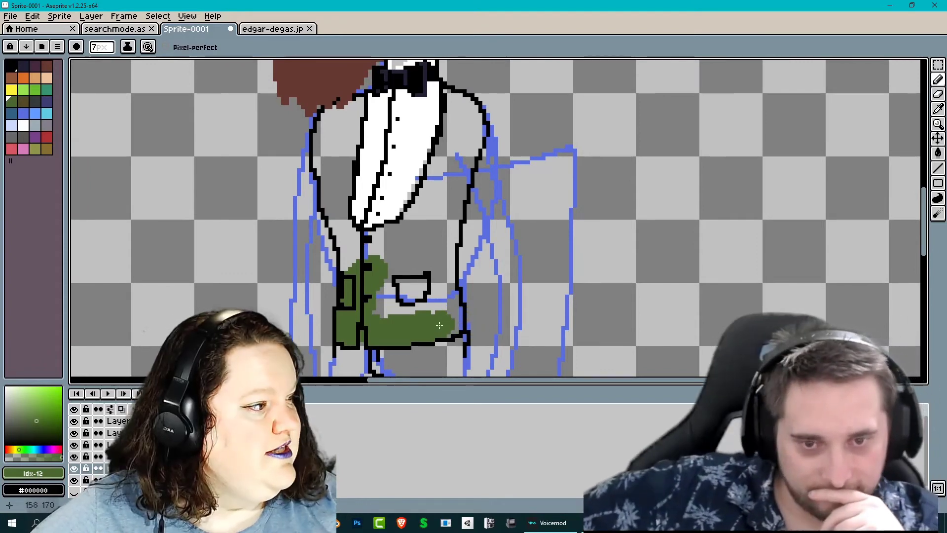
mouse_move(447, 325)
mouse_down()
mouse_move(439, 249)
mouse_move(419, 298)
mouse_move(375, 308)
mouse_move(409, 284)
mouse_move(414, 290)
mouse_move(374, 235)
mouse_move(369, 247)
mouse_move(389, 232)
mouse_move(404, 253)
mouse_move(408, 229)
mouse_move(429, 241)
mouse_up()
Fill the vest's chest, both shoulders and the narrow front panel in dark green, closing the remaining gaps
middle_drag(440, 238, 405, 302)
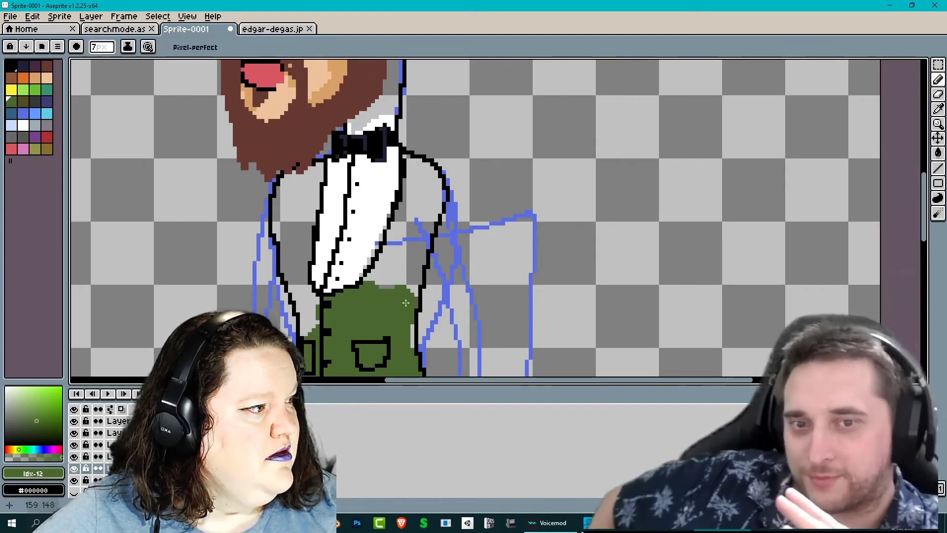
click(402, 329)
mouse_move(410, 286)
mouse_down()
mouse_move(373, 297)
mouse_move(389, 266)
mouse_move(409, 259)
mouse_move(414, 271)
mouse_move(393, 260)
mouse_move(402, 232)
mouse_move(418, 254)
mouse_move(422, 245)
mouse_move(404, 238)
mouse_move(401, 222)
mouse_move(413, 213)
mouse_move(408, 163)
mouse_move(427, 167)
mouse_move(426, 231)
mouse_move(434, 196)
mouse_up()
mouse_move(318, 198)
mouse_down()
mouse_move(313, 167)
mouse_move(285, 190)
mouse_move(294, 197)
mouse_up()
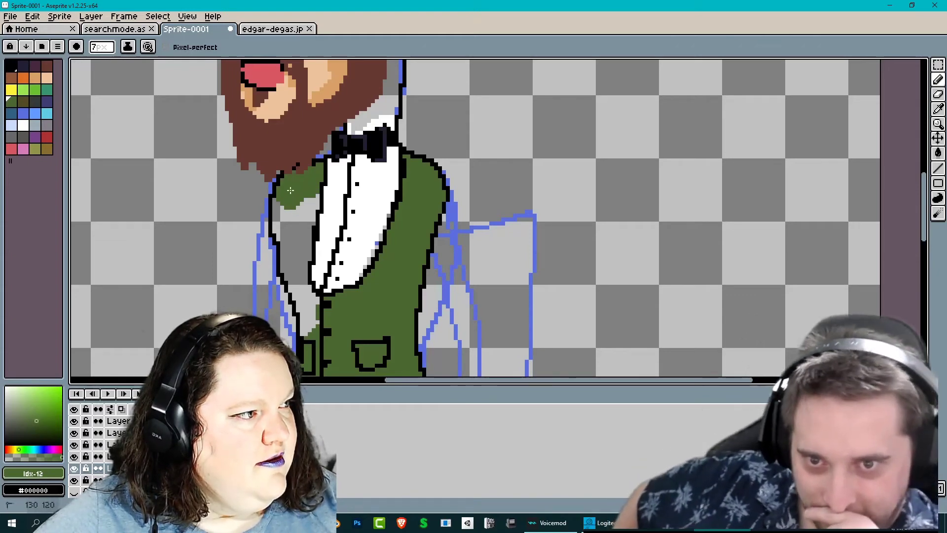
mouse_move(290, 190)
mouse_down()
mouse_move(285, 226)
mouse_move(289, 213)
mouse_move(294, 240)
mouse_move(308, 229)
mouse_move(311, 199)
mouse_move(287, 277)
mouse_move(293, 272)
mouse_move(304, 296)
mouse_up()
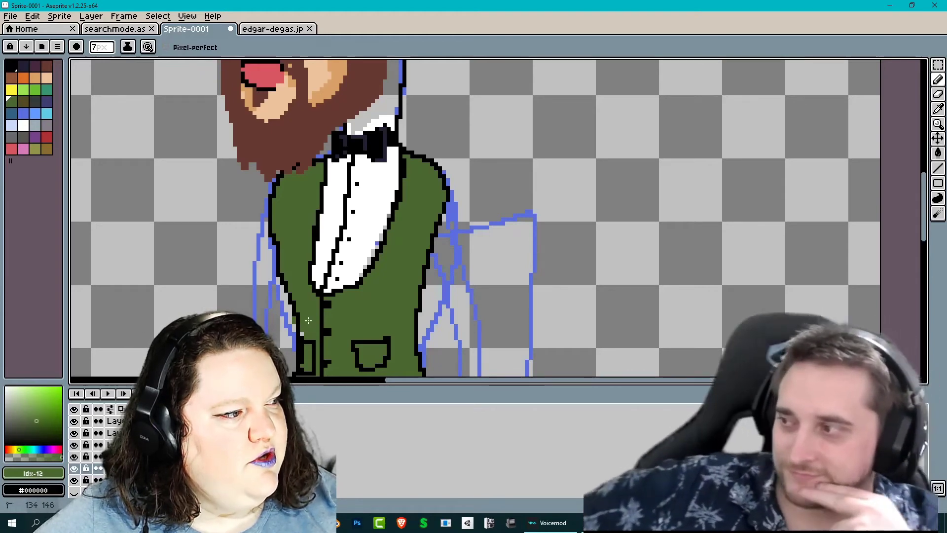
key(v)
key(b)
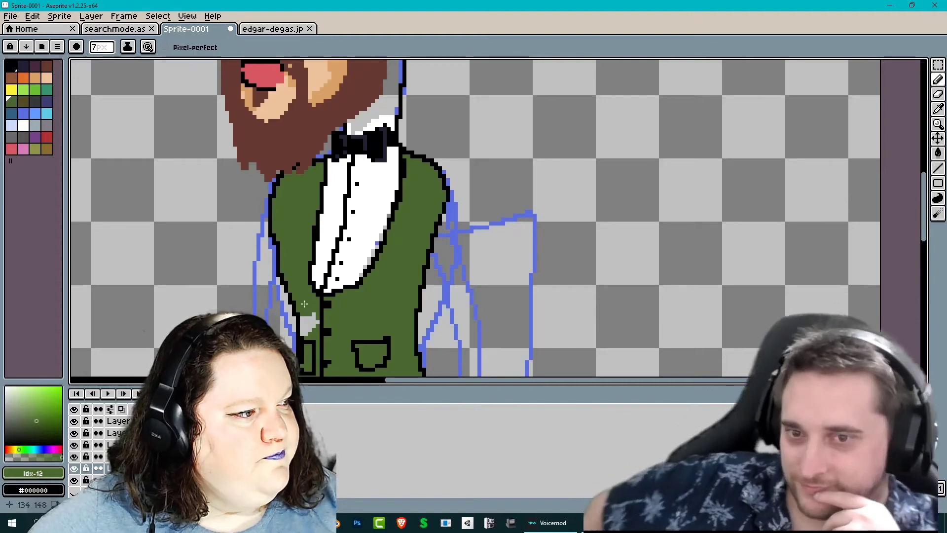
click(311, 319)
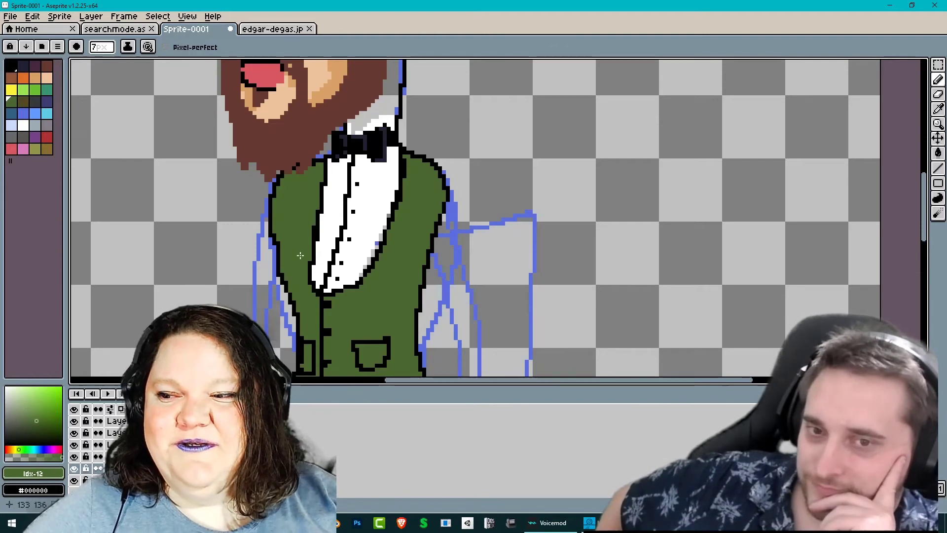
scroll(337, 256, down, 4)
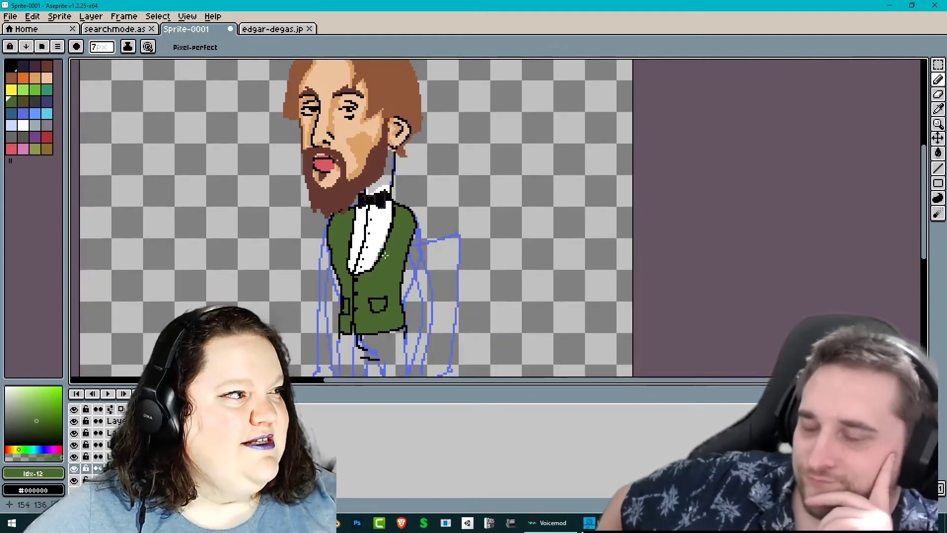
scroll(386, 257, up, 1)
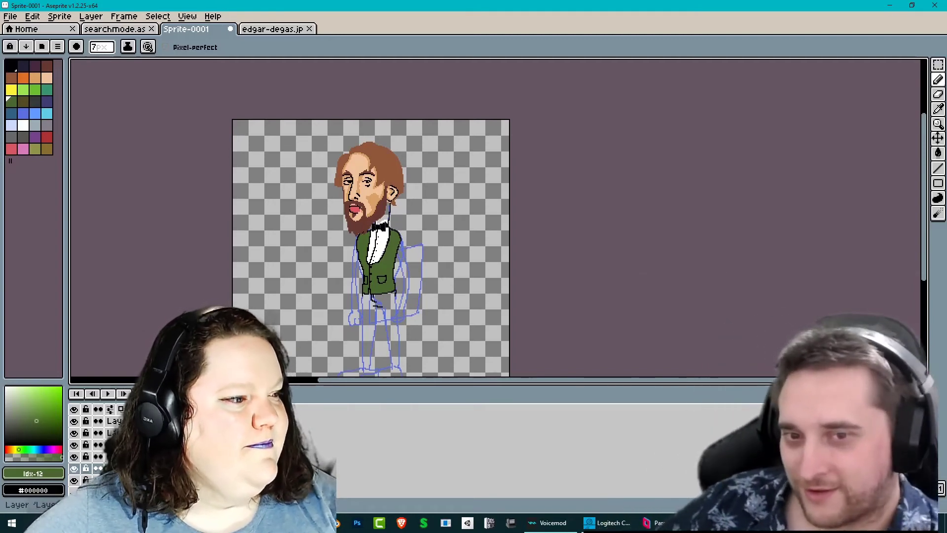
scroll(370, 313, up, 2)
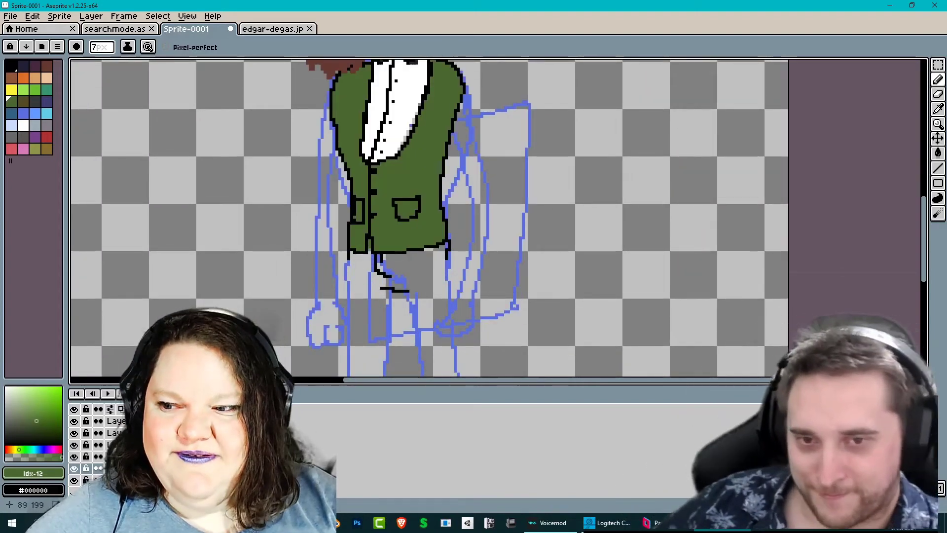
scroll(321, 303, down, 1)
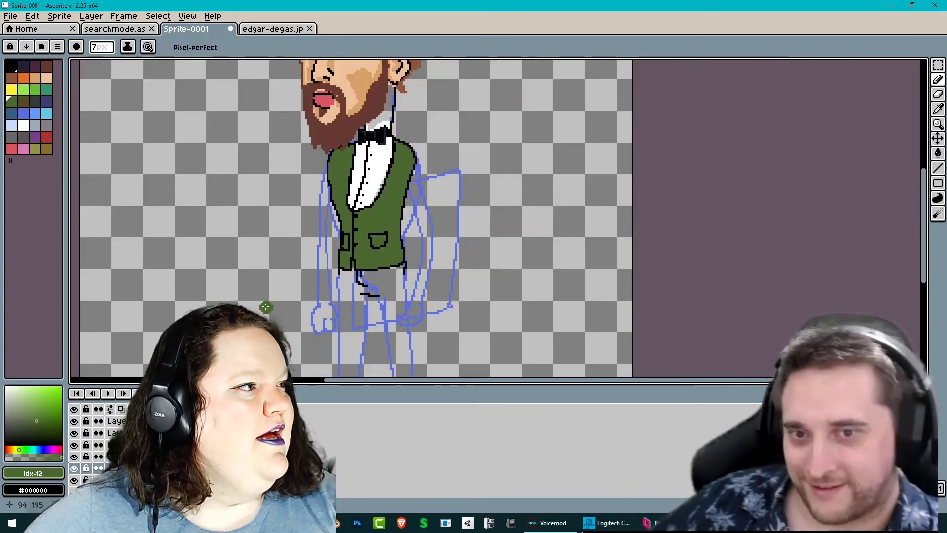
scroll(265, 306, up, 1)
scroll(265, 302, down, 1)
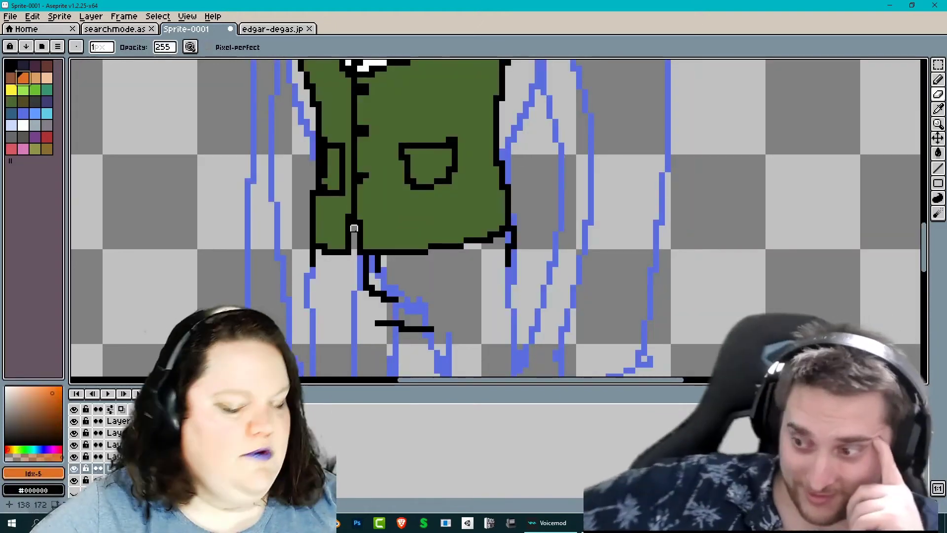
Paint a first patch of purple at the crotch just below the vest's hem with the 7 px pencil
key(b)
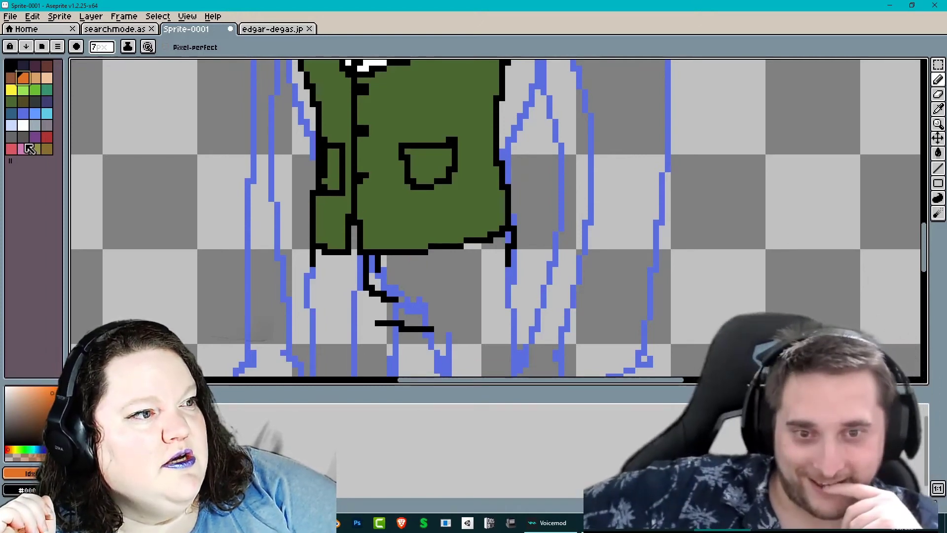
click(34, 136)
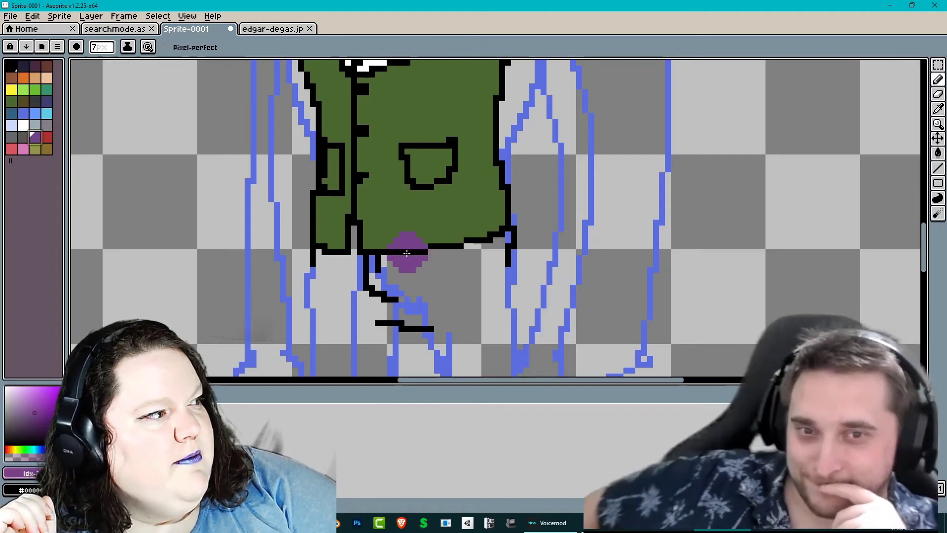
click(400, 264)
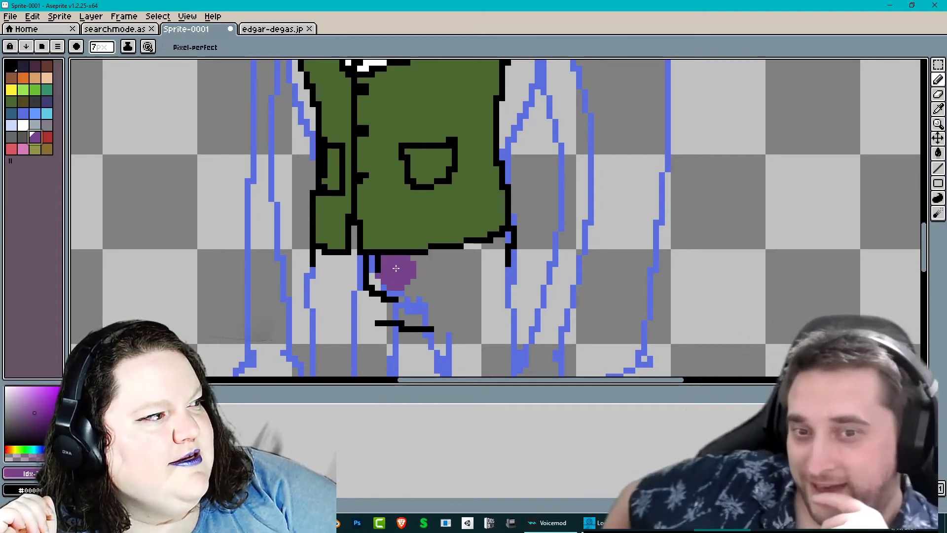
mouse_move(385, 269)
mouse_down()
mouse_move(353, 271)
mouse_move(361, 268)
mouse_up()
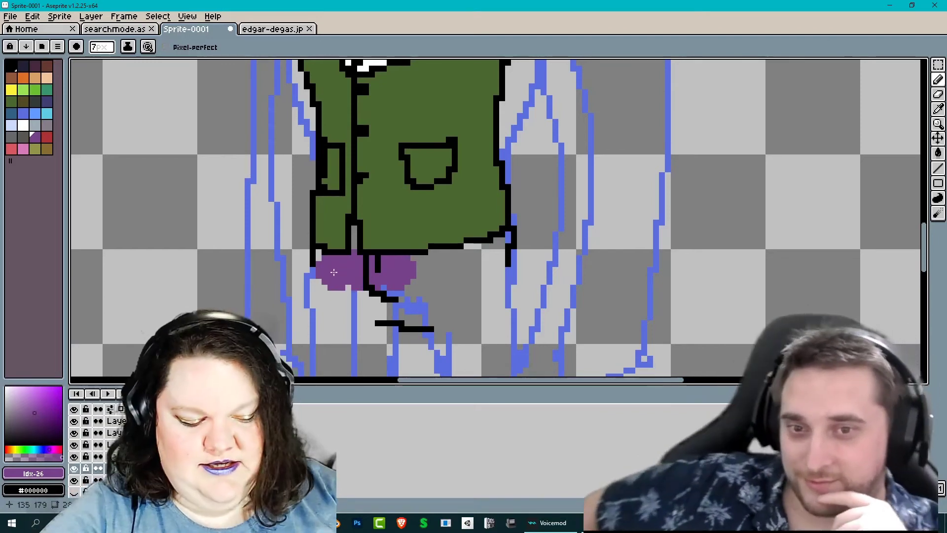
Complete the purple briefs shape below the hem with a 2 px pencil, filling the notch in the vest's front opening too
key(minus)
key(minus)
key(minus)
key(minus)
key(minus)
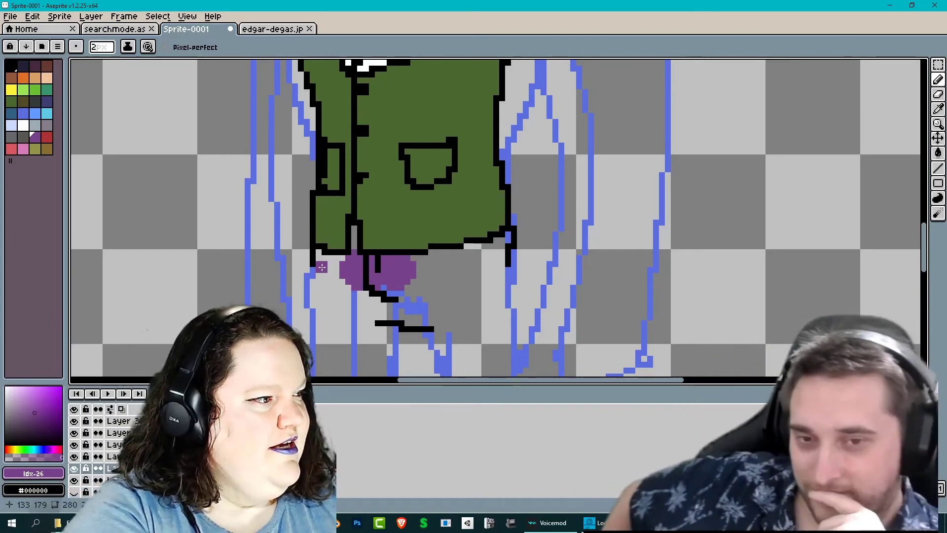
mouse_move(321, 266)
mouse_down()
mouse_move(372, 321)
mouse_move(429, 321)
mouse_move(505, 264)
mouse_move(502, 241)
mouse_move(496, 262)
mouse_move(489, 251)
mouse_move(473, 273)
mouse_move(436, 288)
mouse_move(365, 297)
mouse_move(390, 309)
mouse_move(434, 299)
mouse_move(444, 274)
mouse_move(419, 262)
mouse_move(457, 268)
mouse_up()
click(469, 245)
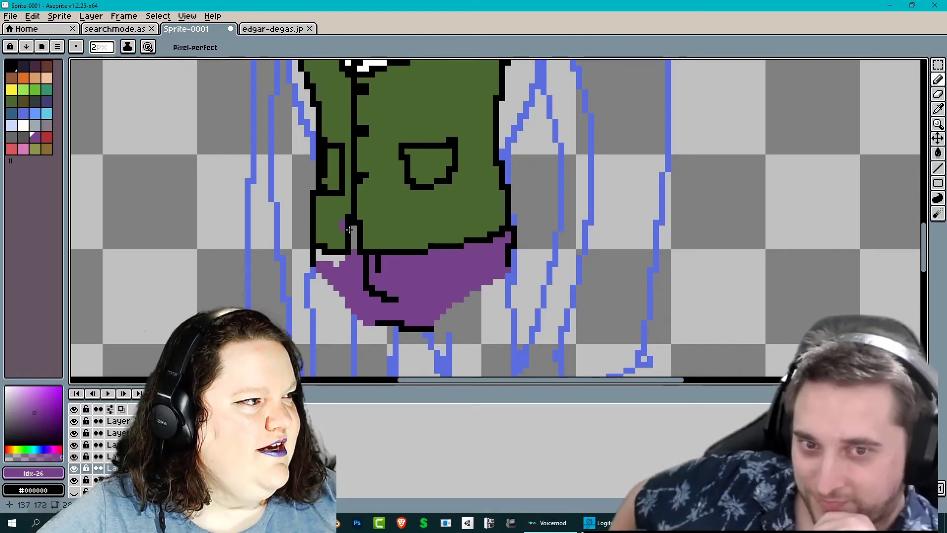
mouse_move(356, 229)
mouse_down()
mouse_move(354, 254)
mouse_move(323, 256)
mouse_move(349, 269)
mouse_up()
Color the neck between the beard and the white collar in the light peach skin tone
scroll(433, 288, down, 4)
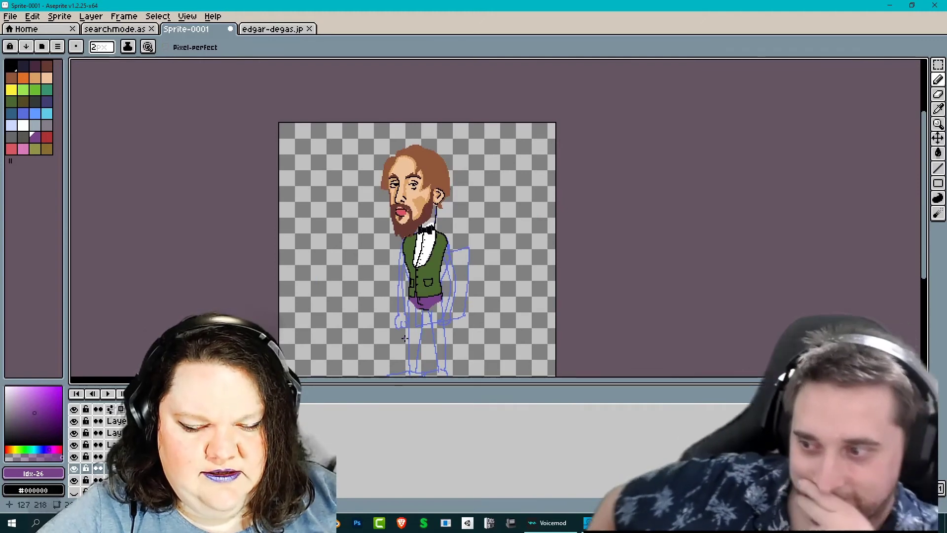
scroll(404, 339, up, 2)
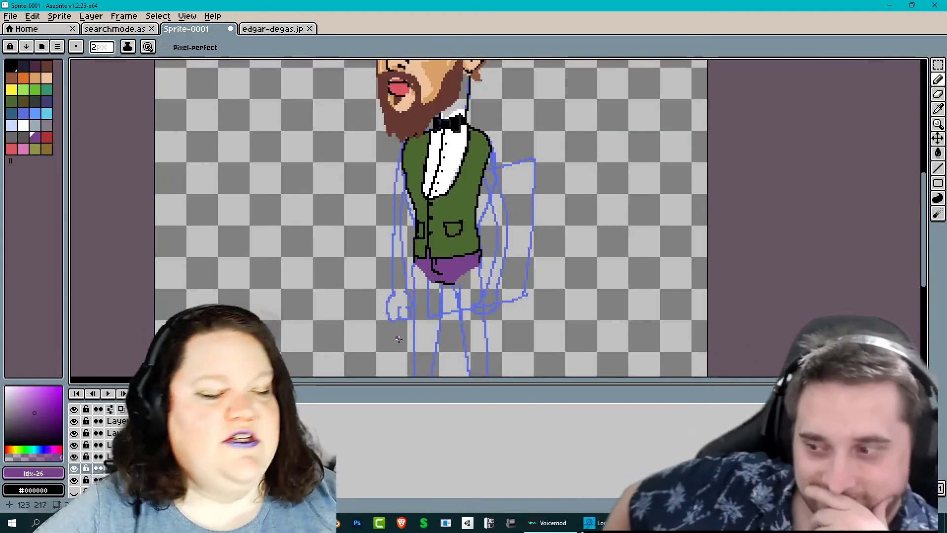
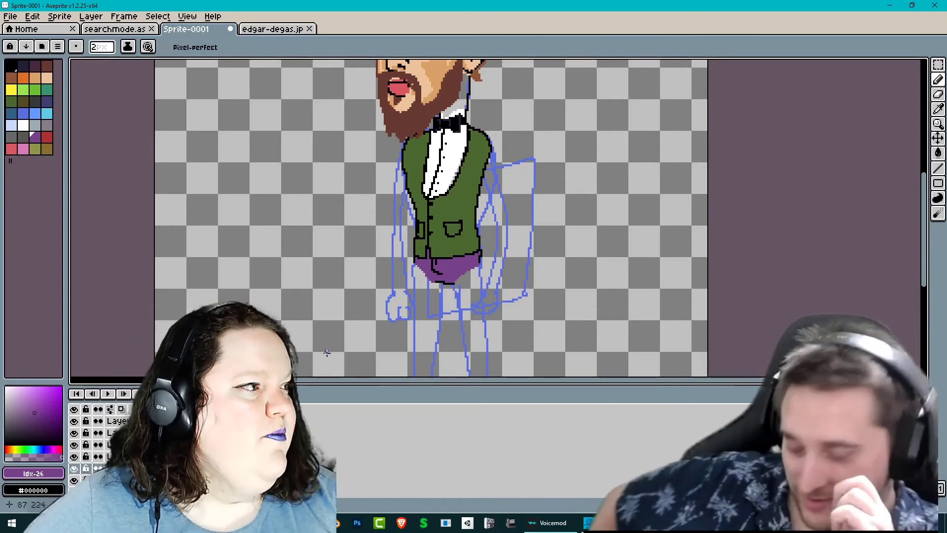
scroll(434, 326, down, 2)
scroll(430, 299, up, 2)
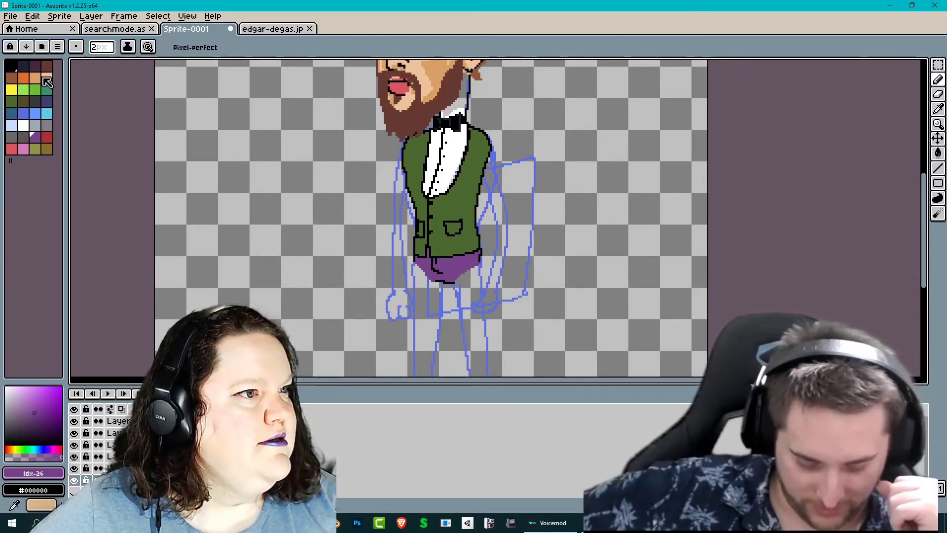
click(47, 78)
middle_drag(455, 110, 439, 200)
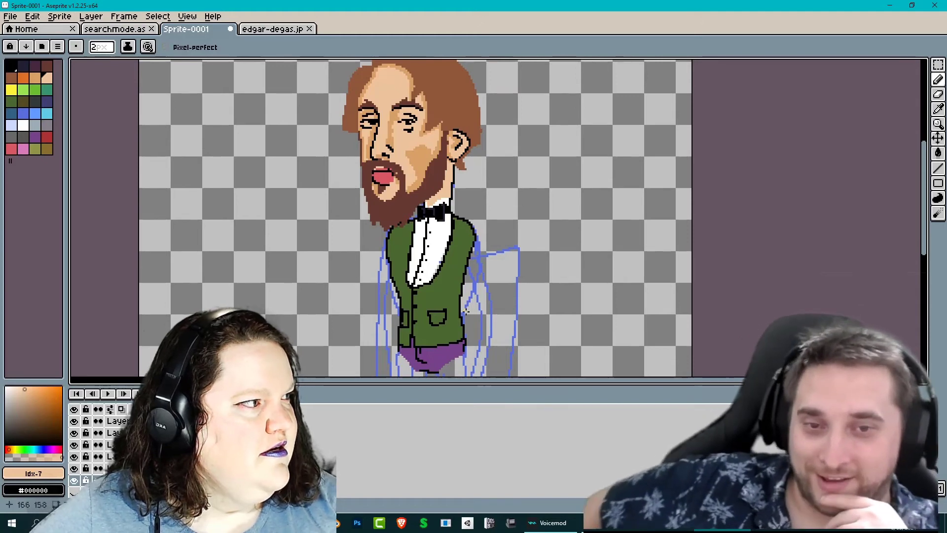
Outline both trouser legs from the hips to the ankles in black with a 1 px pencil
scroll(457, 320, down, 3)
scroll(457, 318, up, 3)
mouse_move(452, 327)
middle_down()
mouse_move(426, 245)
mouse_move(445, 323)
mouse_move(320, 267)
mouse_move(377, 278)
mouse_move(418, 342)
mouse_move(434, 337)
mouse_move(396, 324)
mouse_move(391, 132)
middle_up()
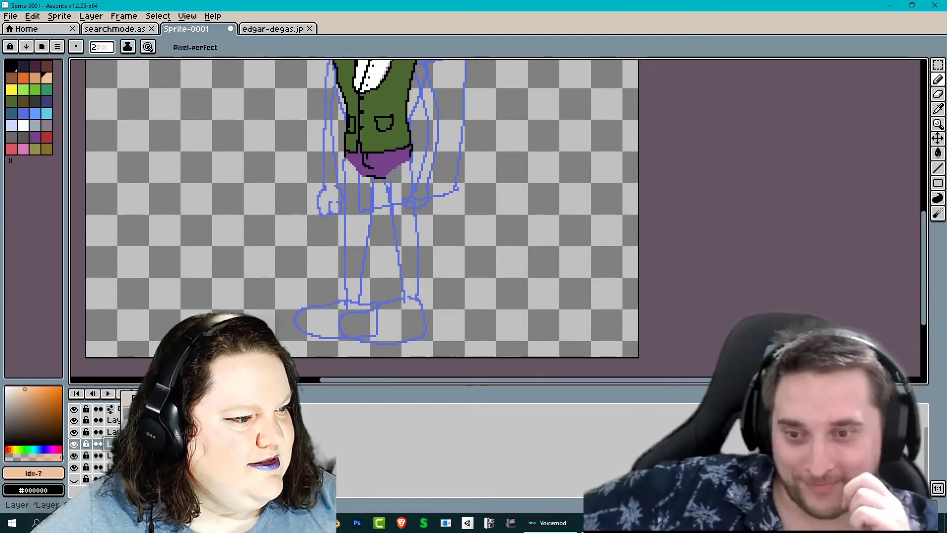
click(15, 66)
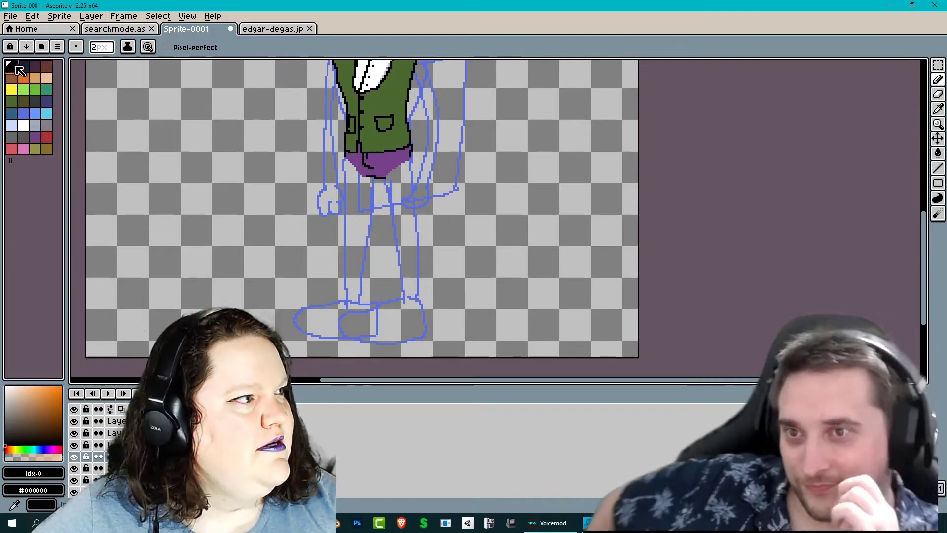
drag(335, 135, 355, 357)
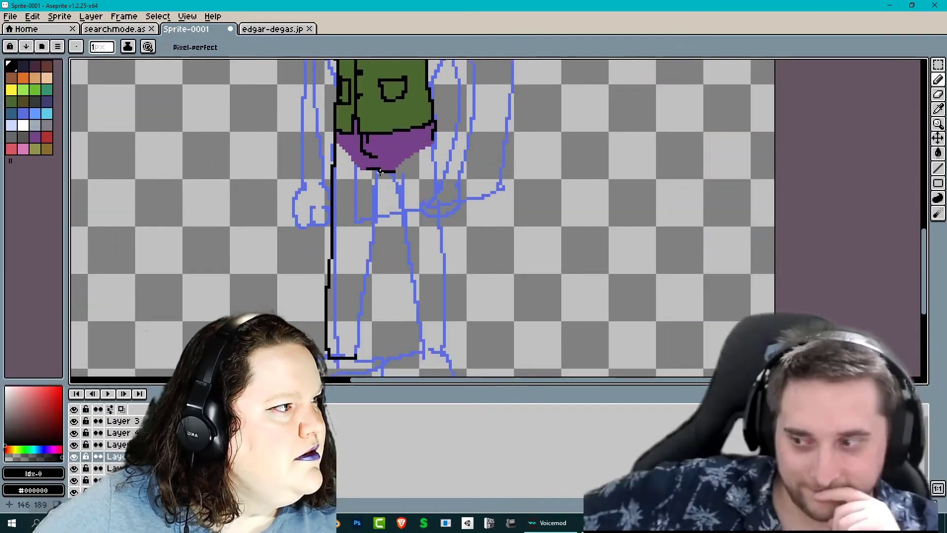
mouse_move(377, 171)
mouse_down()
mouse_move(355, 356)
mouse_move(422, 328)
mouse_move(447, 351)
mouse_up()
drag(435, 142, 449, 349)
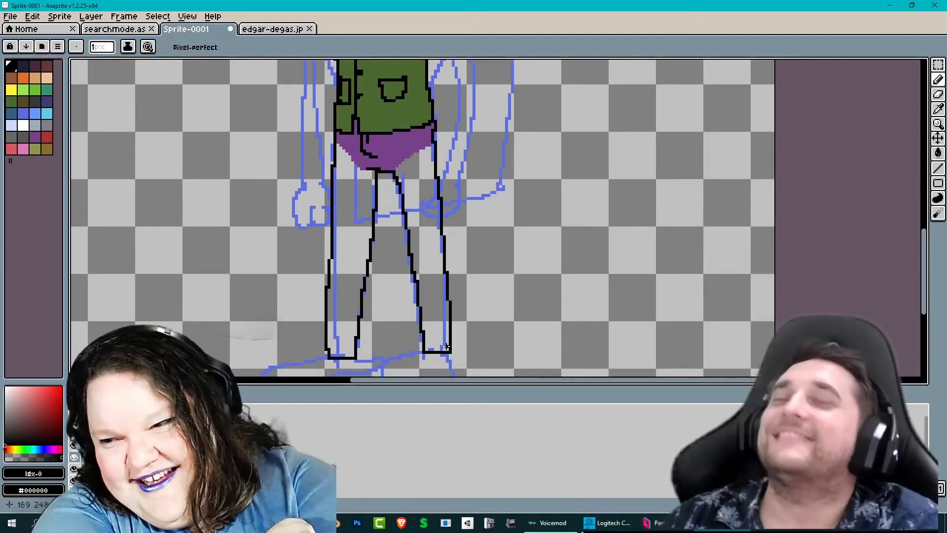
scroll(447, 347, down, 2)
middle_drag(350, 352, 319, 250)
scroll(325, 272, up, 2)
drag(343, 243, 298, 291)
key(ctrl+z)
Erase the black outline of the front leg, keeping only the rear leg's outline
scroll(354, 259, down, 2)
click(938, 95)
mouse_move(351, 169)
mouse_down()
mouse_move(352, 154)
mouse_move(350, 272)
mouse_up()
mouse_move(366, 272)
mouse_down()
mouse_move(381, 150)
mouse_move(321, 275)
mouse_move(382, 297)
mouse_move(381, 271)
mouse_up()
Draw a black-outlined shoe with sole, laces and side seams below the rear leg
scroll(527, 273, up, 2)
click(938, 79)
mouse_move(296, 289)
mouse_down()
mouse_move(353, 270)
mouse_move(306, 286)
mouse_up()
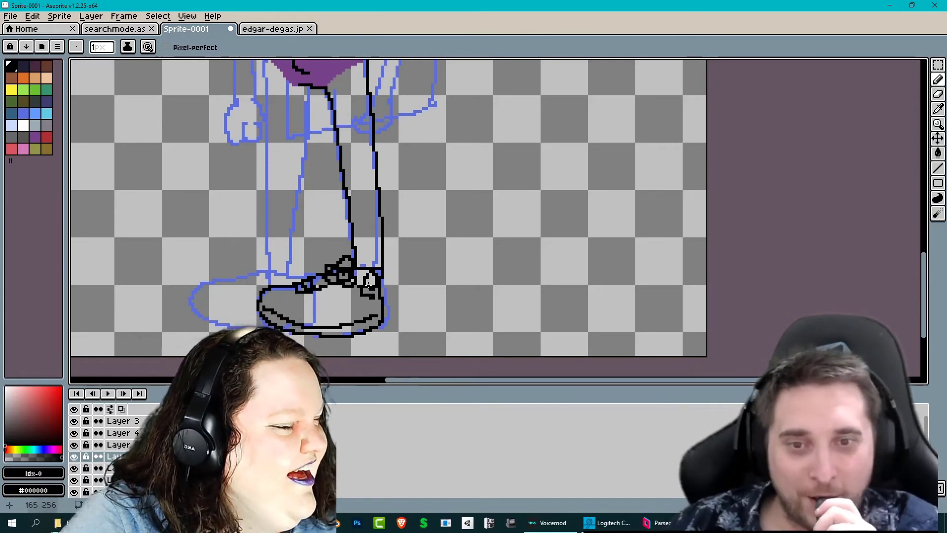
mouse_move(368, 285)
mouse_down()
mouse_move(359, 281)
mouse_move(368, 266)
mouse_up()
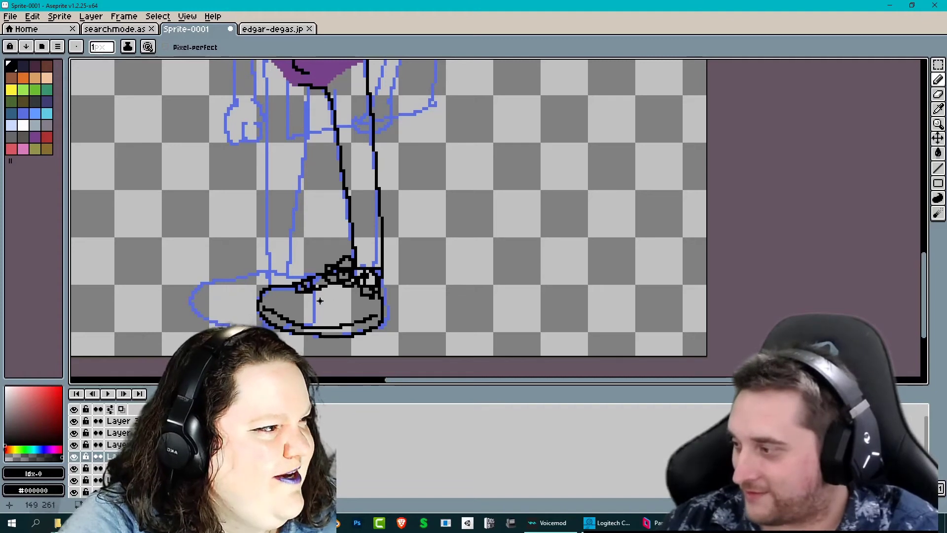
drag(293, 298, 327, 298)
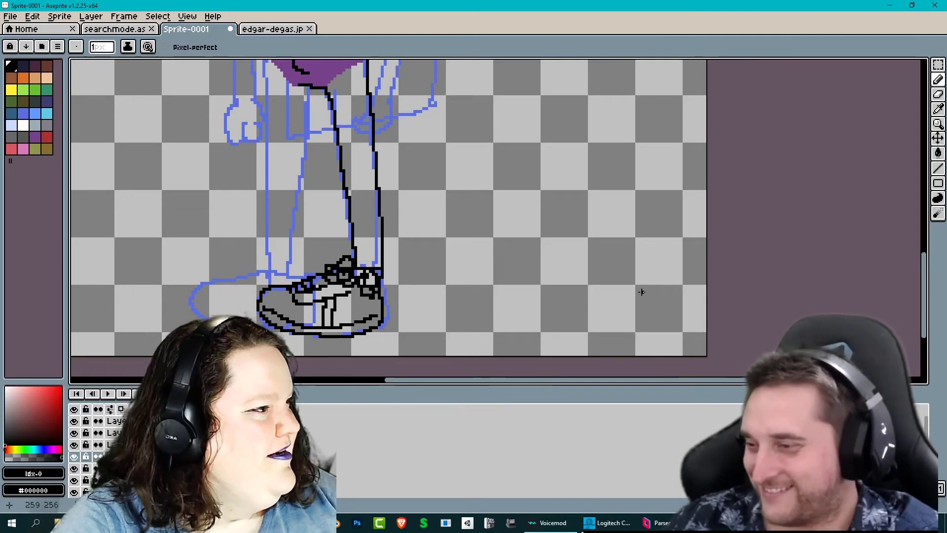
Move the duplicated leg and shoe over to the front leg's sketch, with the shoe toe meeting the sketched toe
scroll(294, 317, up, 1)
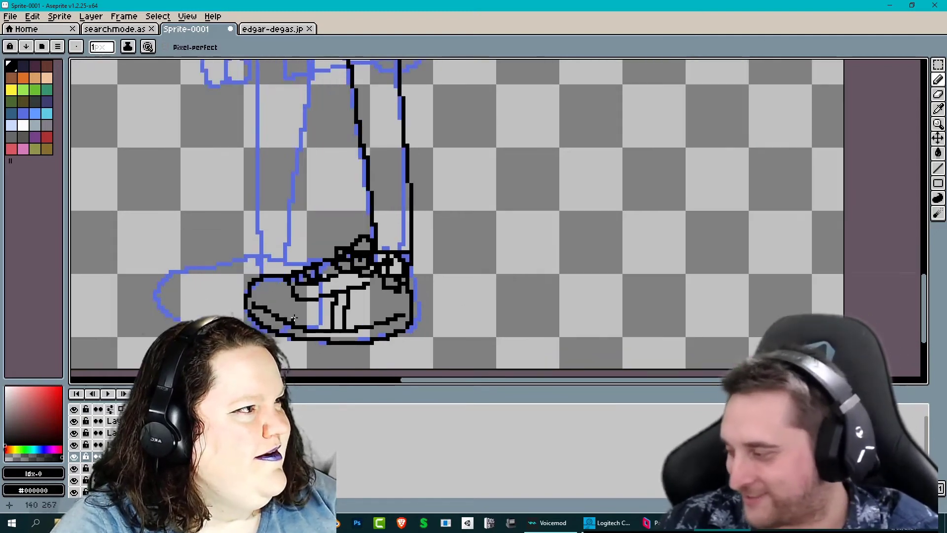
scroll(294, 316, down, 1)
middle_drag(201, 339, 244, 360)
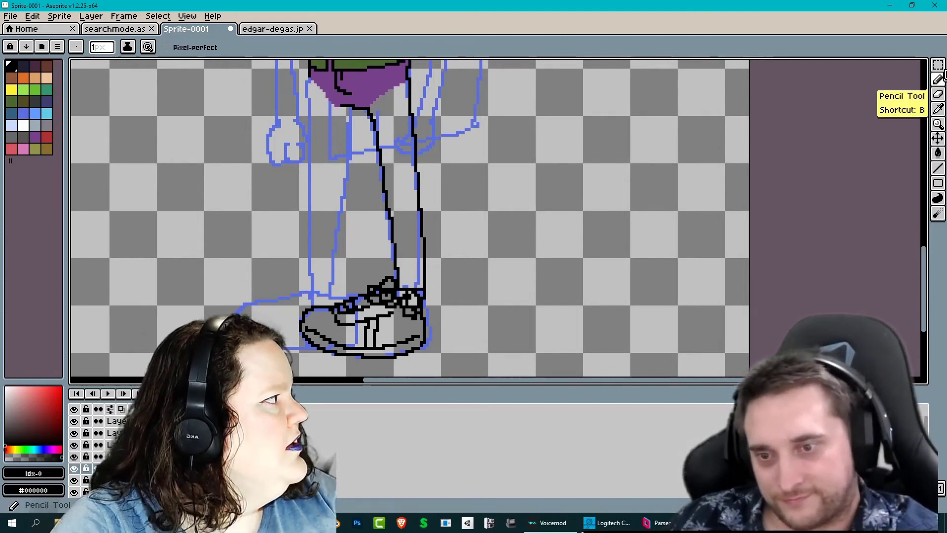
click(938, 138)
drag(426, 258, 360, 252)
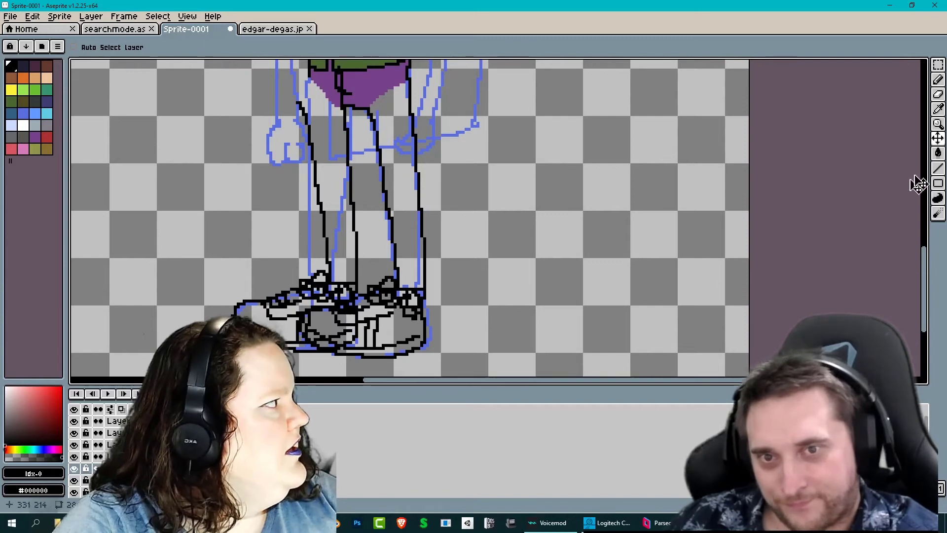
Redraw the upper part of the front leg's outer outline as a straight 1 px black line from hip to thigh
click(938, 81)
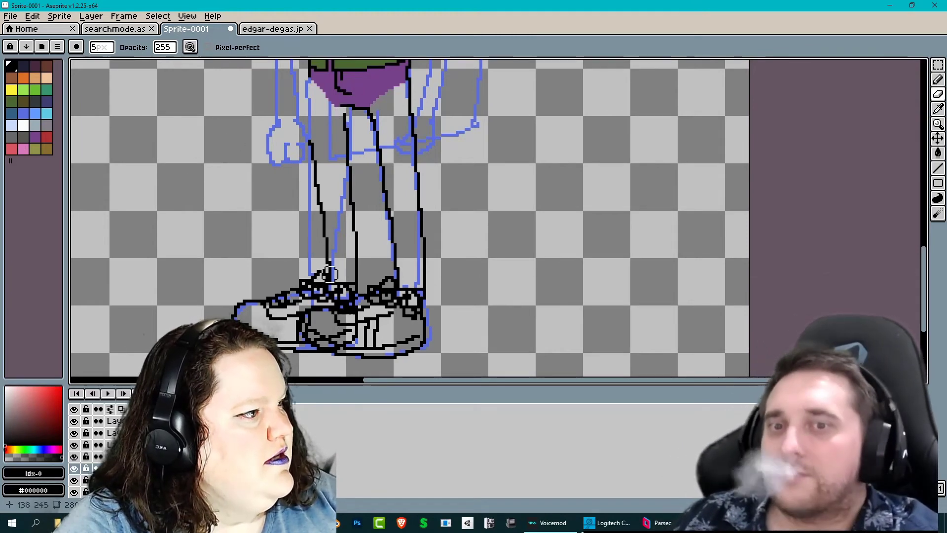
key(b)
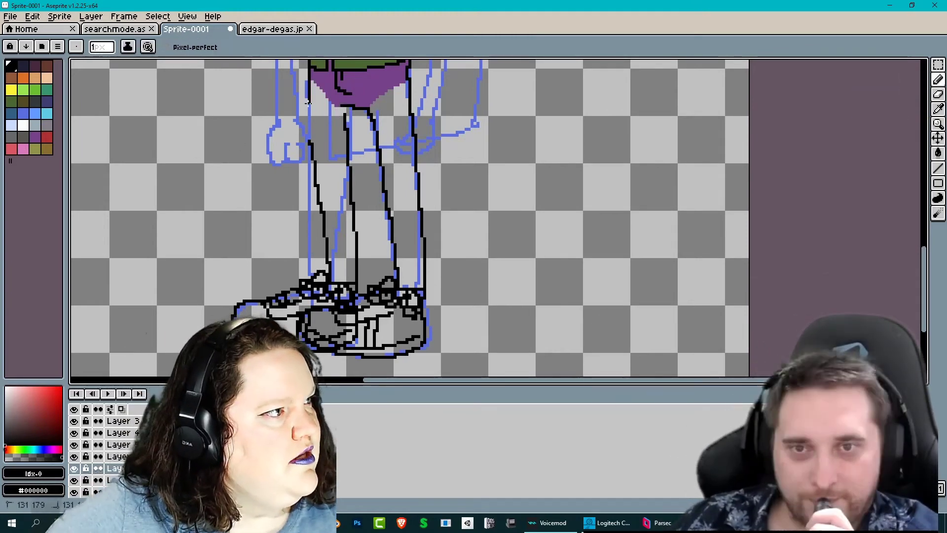
shift+click(309, 142)
key(e)
key(b)
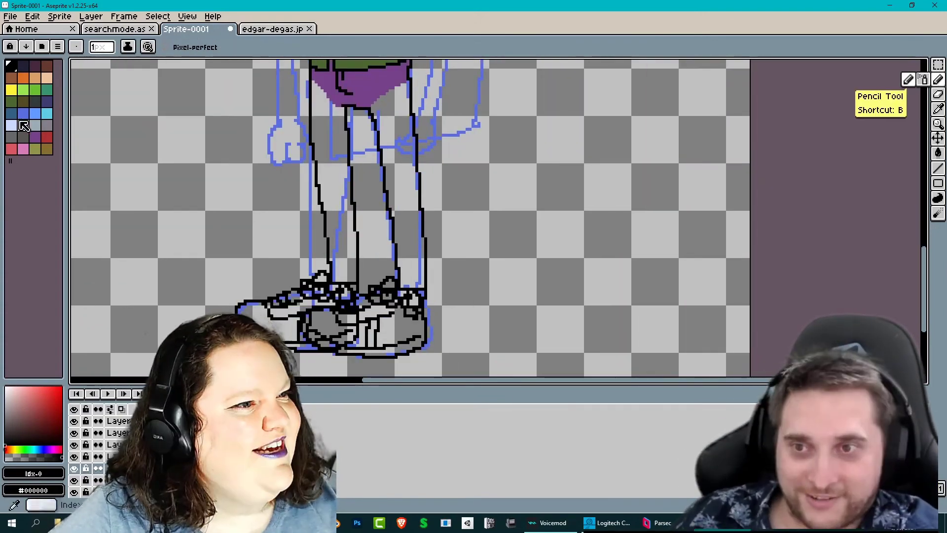
Color the rear shoe's sole and laces white
click(15, 124)
click(21, 128)
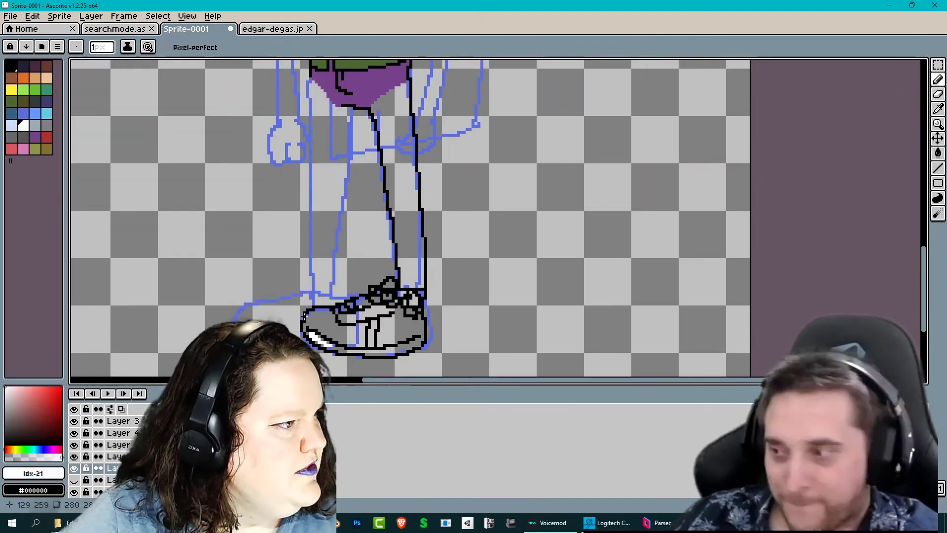
mouse_move(321, 341)
mouse_down()
mouse_move(378, 353)
mouse_move(411, 343)
mouse_up()
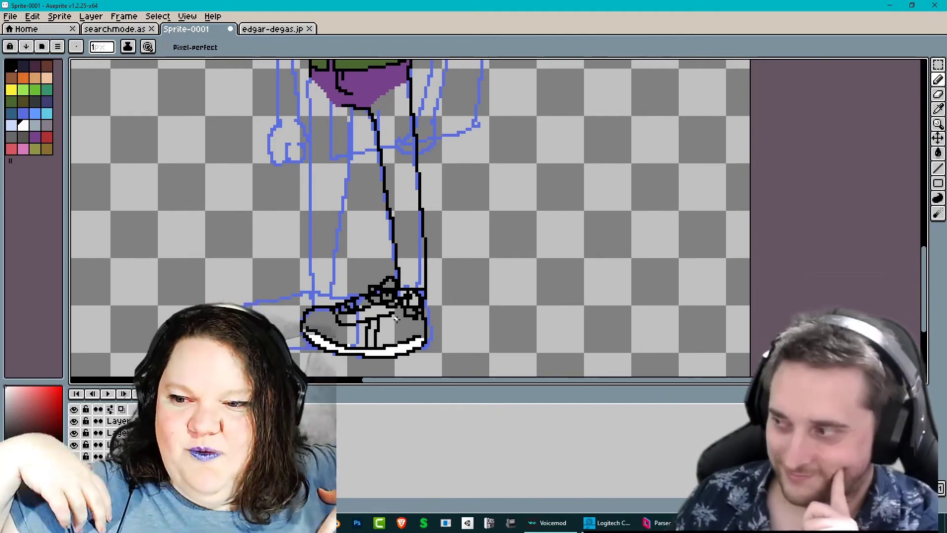
drag(341, 310, 377, 298)
drag(386, 285, 392, 284)
mouse_move(385, 296)
mouse_down()
mouse_move(413, 294)
mouse_move(417, 304)
mouse_up()
Color the rear shoe's heel patch orange, the side stripe cyan and the panel below the laces medium blue
click(23, 77)
mouse_move(406, 312)
mouse_down()
mouse_move(418, 310)
mouse_move(372, 333)
mouse_move(370, 346)
mouse_up()
click(11, 126)
click(44, 114)
click(35, 114)
drag(338, 312, 374, 315)
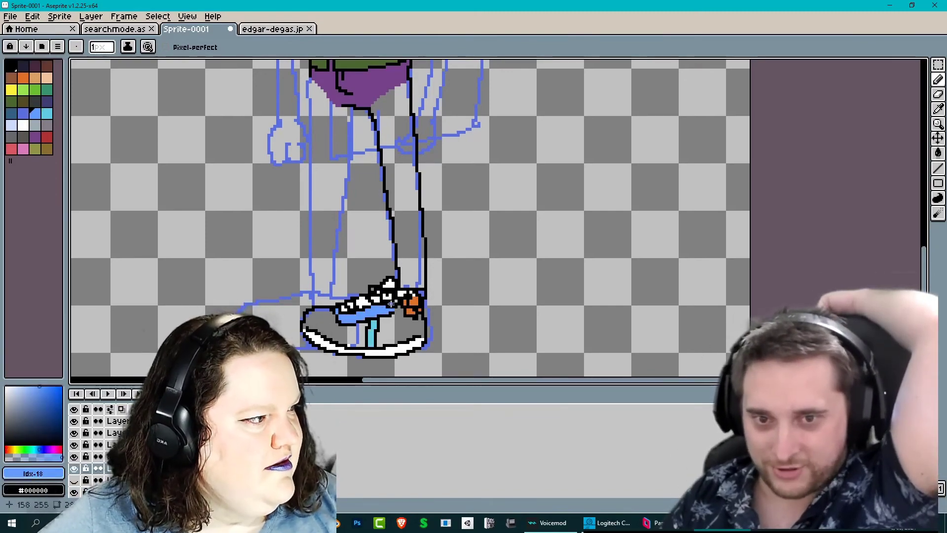
Fill the remaining surfaces of the rear shoe with pale blue and enlarge the pencil to 2 px
click(11, 125)
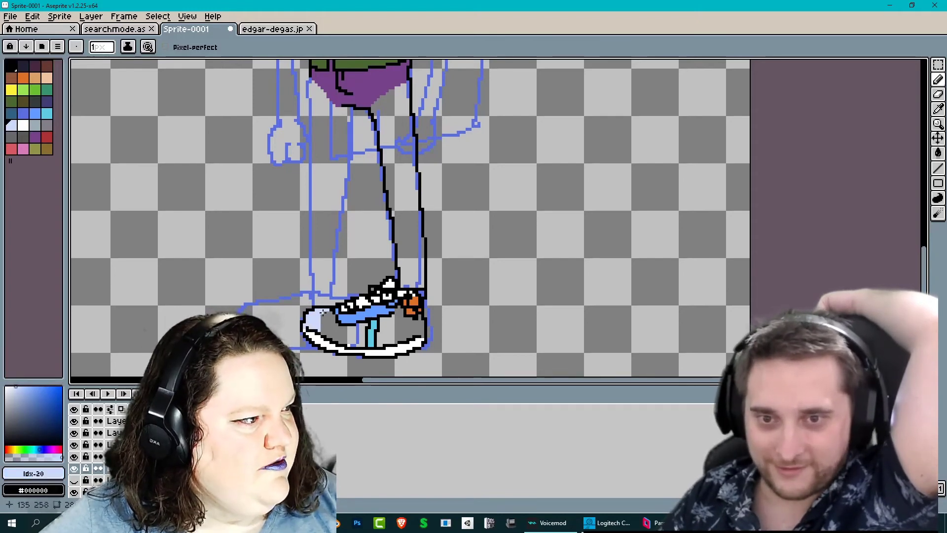
mouse_move(323, 311)
mouse_down()
mouse_move(363, 326)
mouse_move(363, 344)
mouse_move(351, 343)
mouse_move(400, 315)
mouse_move(418, 333)
mouse_move(382, 345)
mouse_move(412, 327)
mouse_move(403, 339)
mouse_move(264, 310)
mouse_move(355, 307)
mouse_up()
key(plus)
Place a copy of the colored shoe on the front foot and color the ankle gaps light peach
click(938, 65)
click(938, 139)
click(111, 456)
click(47, 78)
key(b)
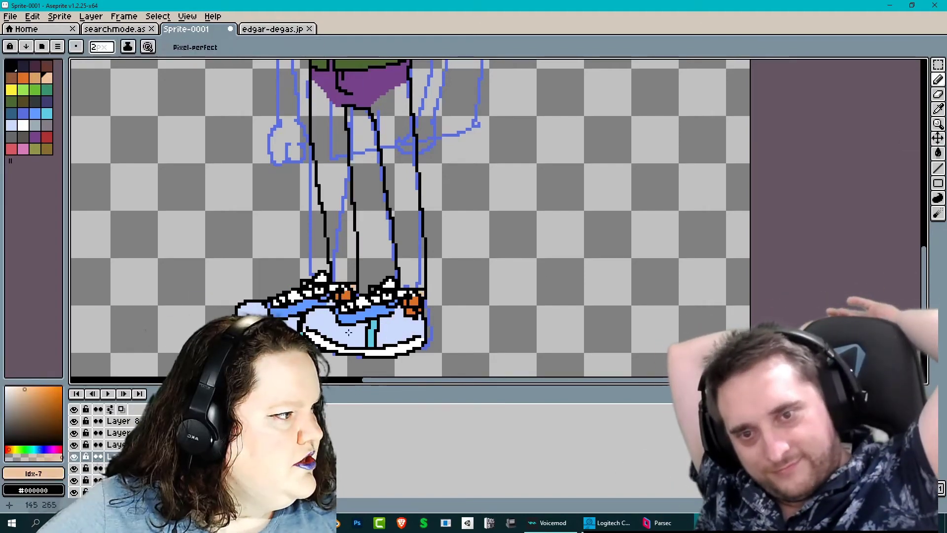
Paint the lower half and inner edge of the front trouser leg purple with a 2 px pencil
click(35, 137)
mouse_move(316, 140)
mouse_down()
mouse_move(338, 106)
mouse_move(336, 271)
mouse_move(333, 238)
mouse_move(347, 264)
mouse_up()
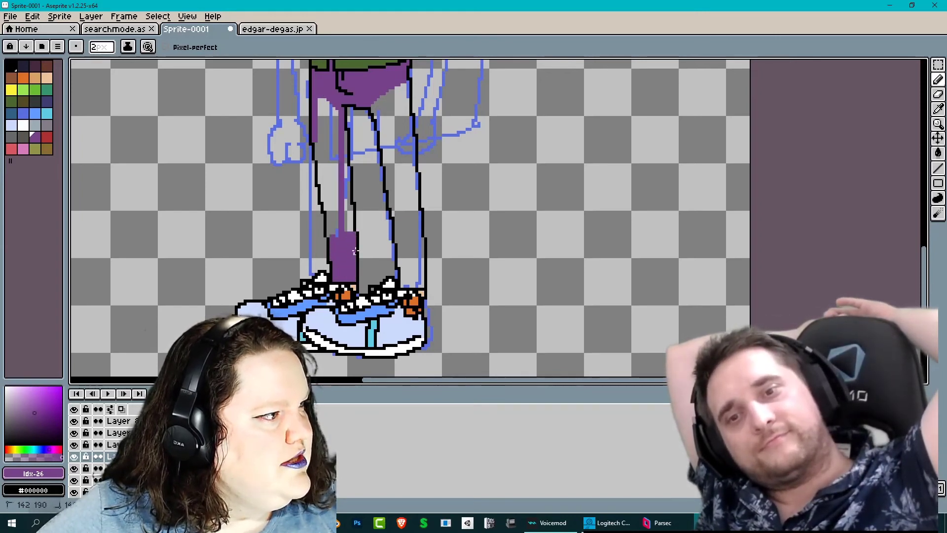
drag(347, 207, 348, 227)
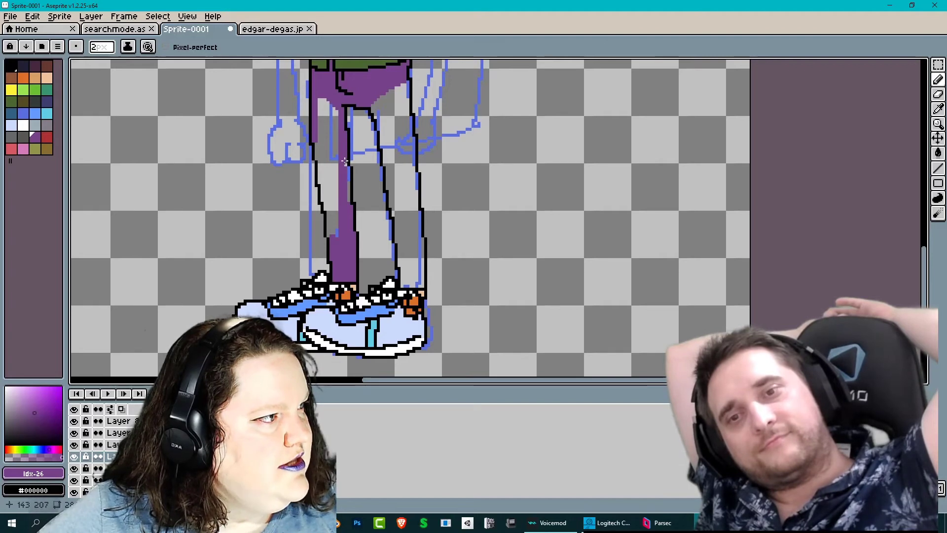
drag(347, 175, 329, 237)
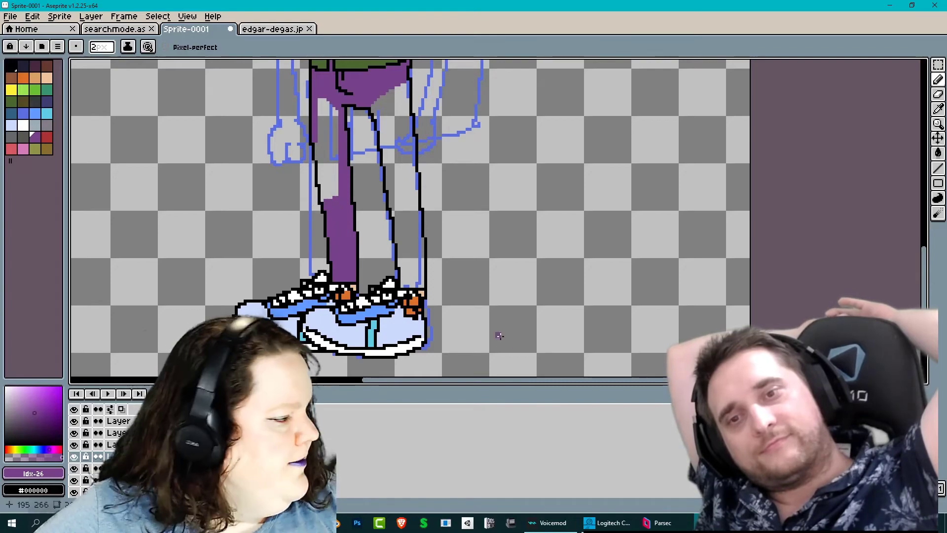
Switch to the browser's basic walk cycle search and examine the image results, enlarging the Animated Walk Cycle chart
click(247, 522)
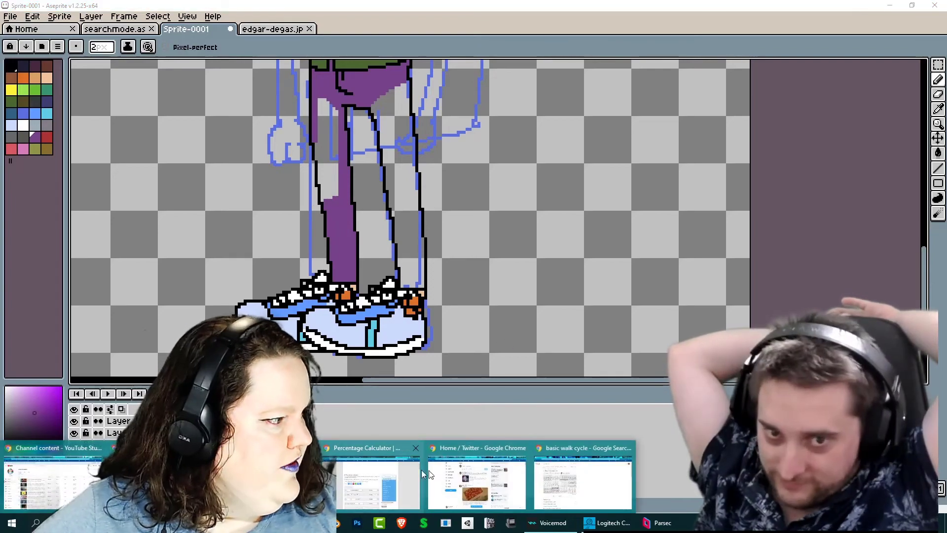
click(573, 486)
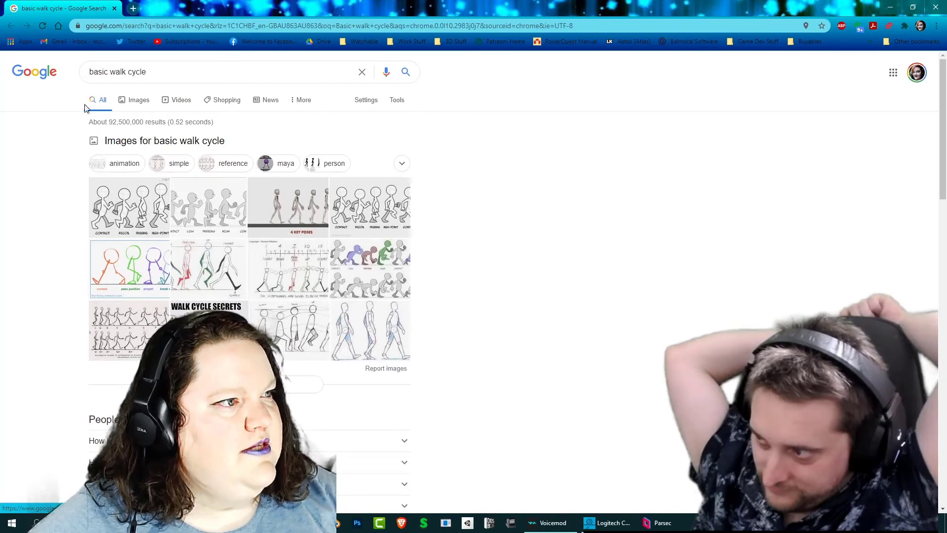
click(130, 101)
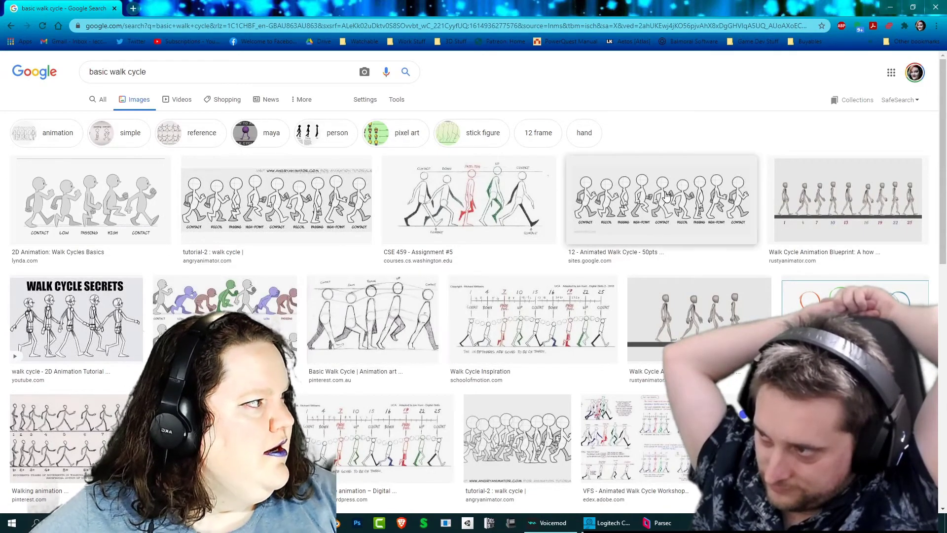
click(621, 226)
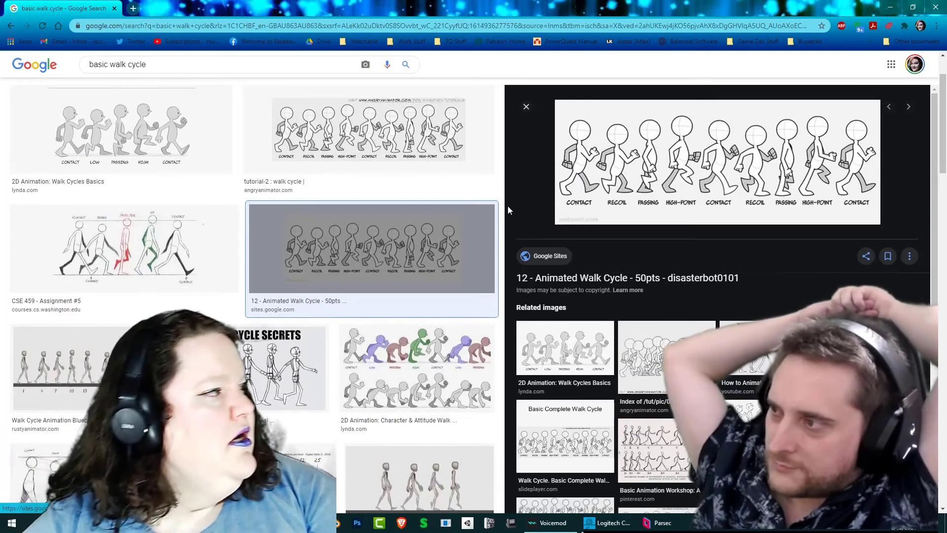
scroll(266, 272, down, 4)
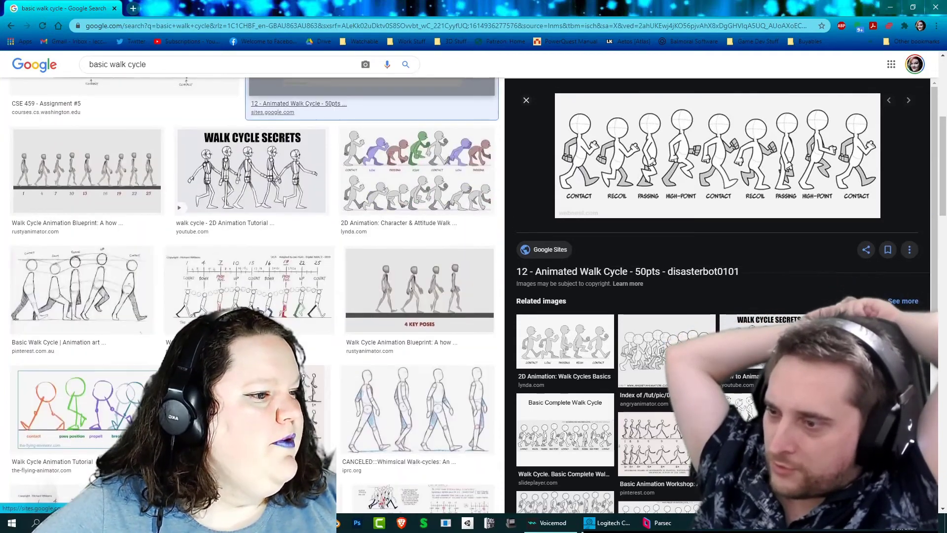
scroll(225, 285, up, 1)
scroll(225, 284, down, 3)
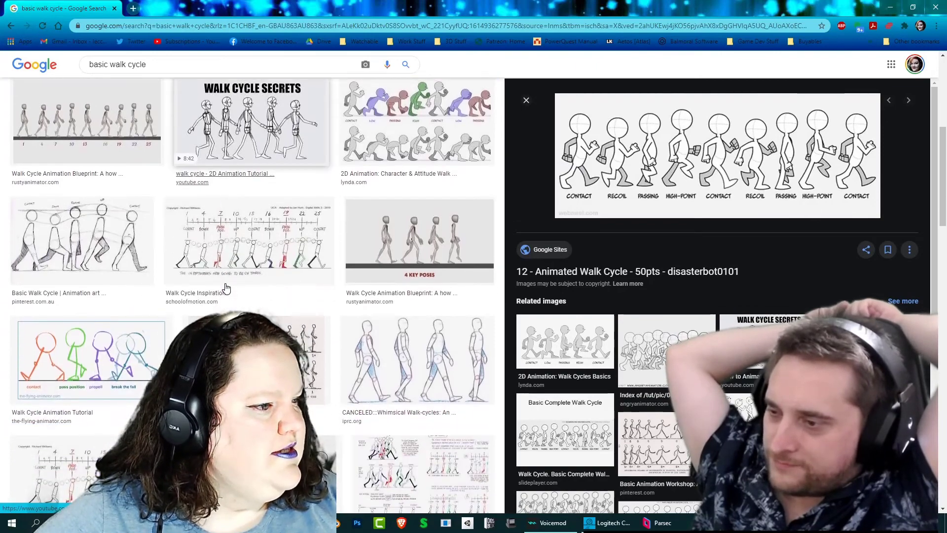
Switch back to Aseprite, finish the front trouser leg in purple and paint the rear leg purple on its own layer
key(alt+Tab)
mouse_move(323, 182)
mouse_down()
mouse_move(330, 116)
mouse_move(335, 136)
mouse_up()
click(114, 432)
mouse_move(403, 270)
mouse_down()
mouse_move(420, 283)
mouse_move(402, 242)
mouse_move(417, 246)
mouse_move(394, 219)
mouse_up()
drag(409, 130, 414, 214)
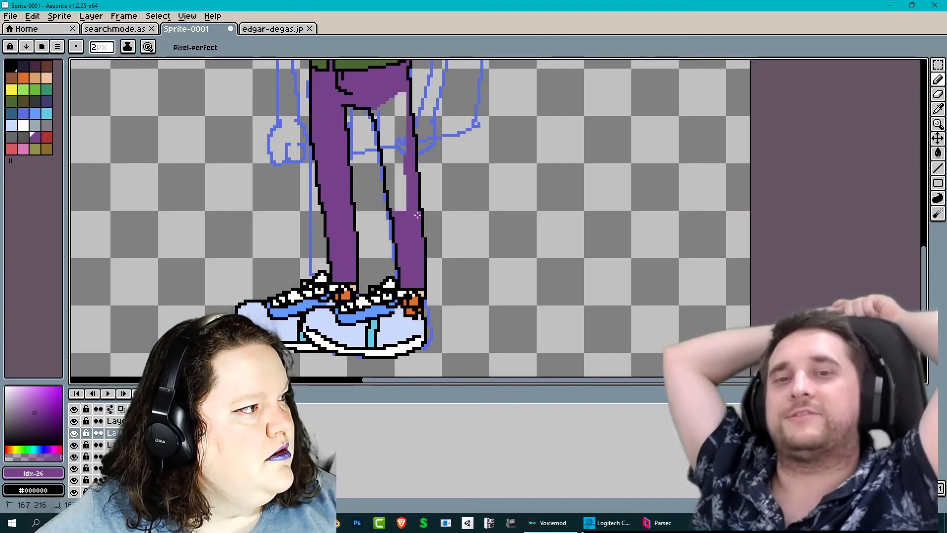
mouse_move(375, 111)
mouse_down()
mouse_move(398, 198)
mouse_move(389, 133)
mouse_move(398, 161)
mouse_move(404, 131)
mouse_move(391, 141)
mouse_up()
mouse_move(382, 108)
mouse_down()
mouse_move(400, 95)
mouse_move(403, 128)
mouse_move(395, 104)
mouse_up()
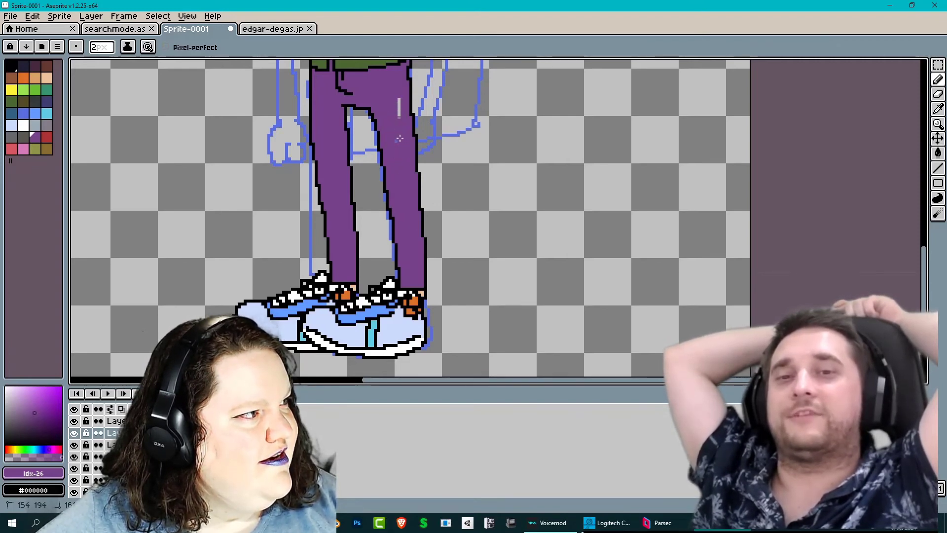
Identify layers by toggling their visibility, add a new layer between Layer 4 and Layer 5, and choose black for drawing
scroll(412, 238, down, 1)
scroll(469, 265, down, 2)
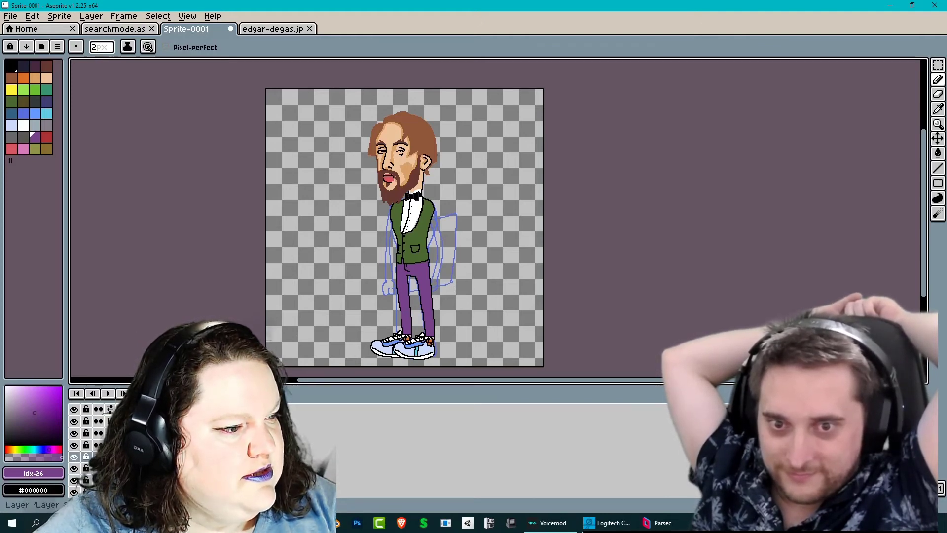
click(72, 437)
click(72, 437)
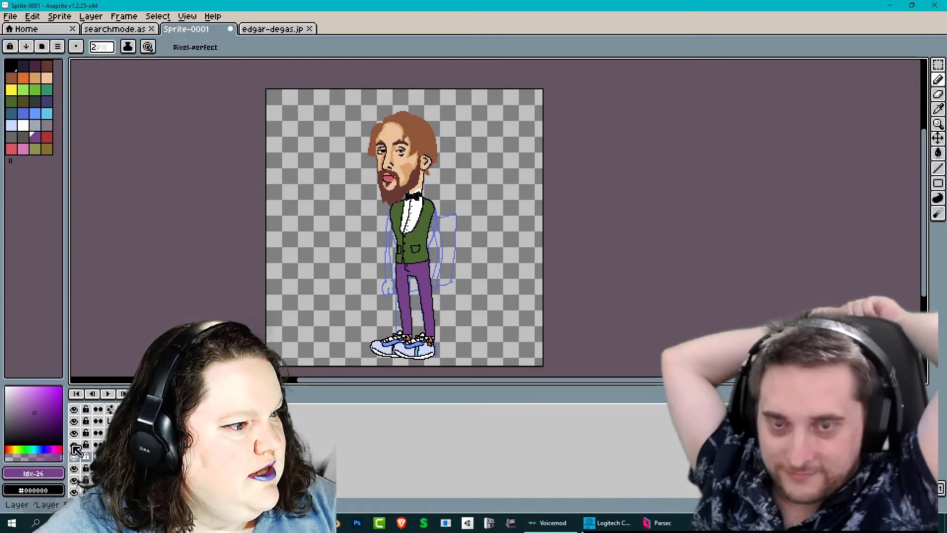
click(72, 446)
click(74, 446)
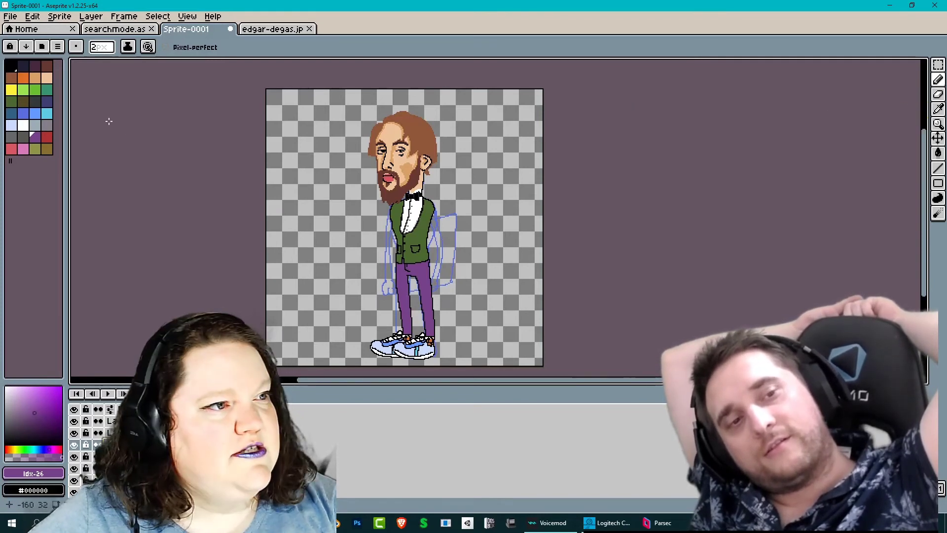
click(15, 66)
scroll(410, 257, up, 2)
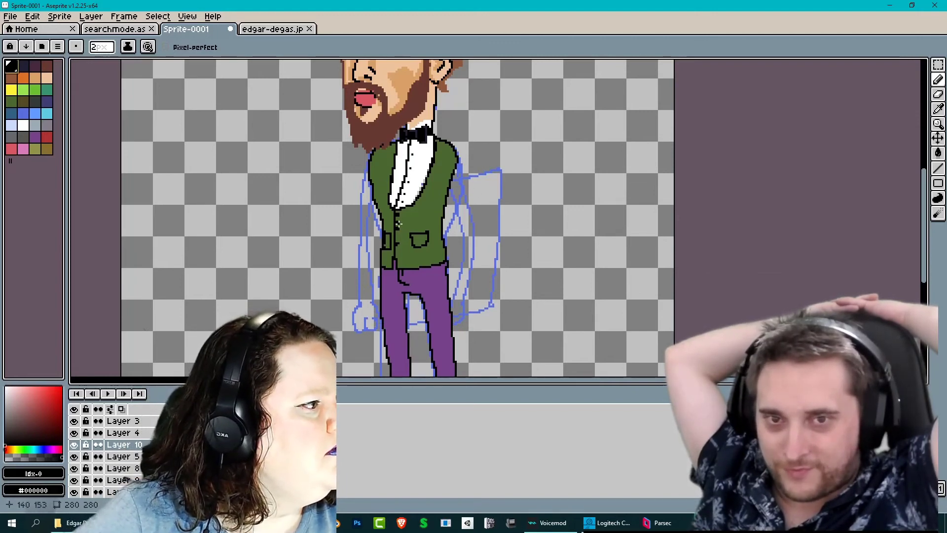
Move the blue sketch layer up the layer stack to sit directly above Layer 5, over the vest and trousers
scroll(103, 465, down, 3)
scroll(103, 465, down, 3)
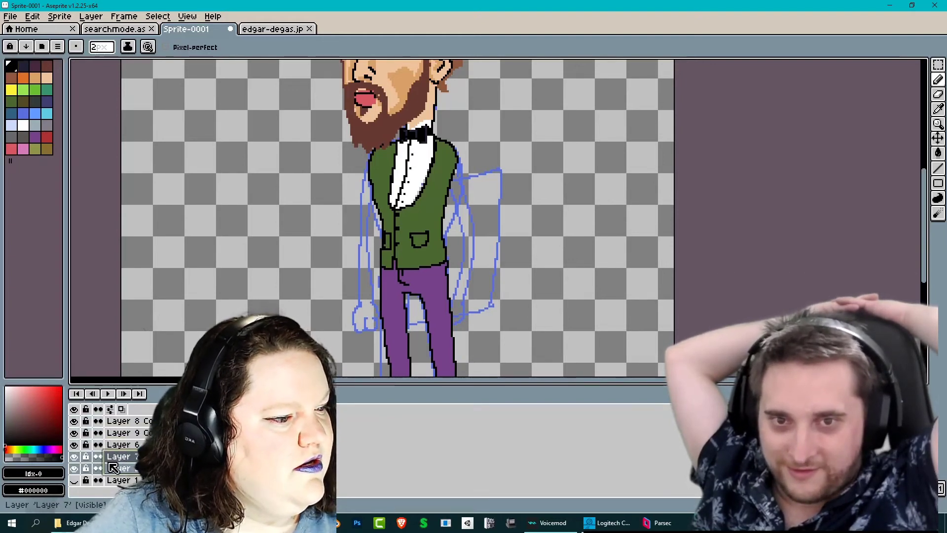
drag(115, 467, 134, 419)
scroll(132, 440, up, 2)
scroll(134, 450, up, 1)
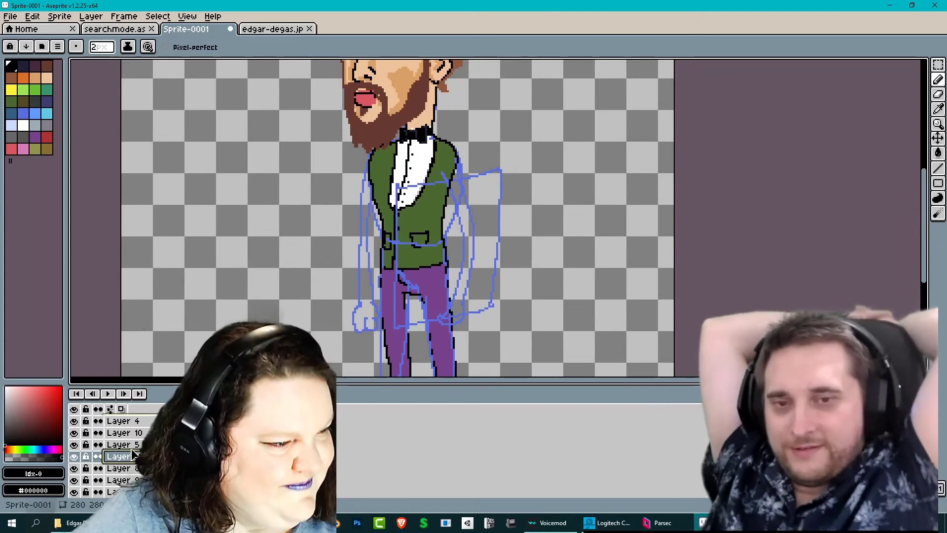
drag(136, 453, 135, 437)
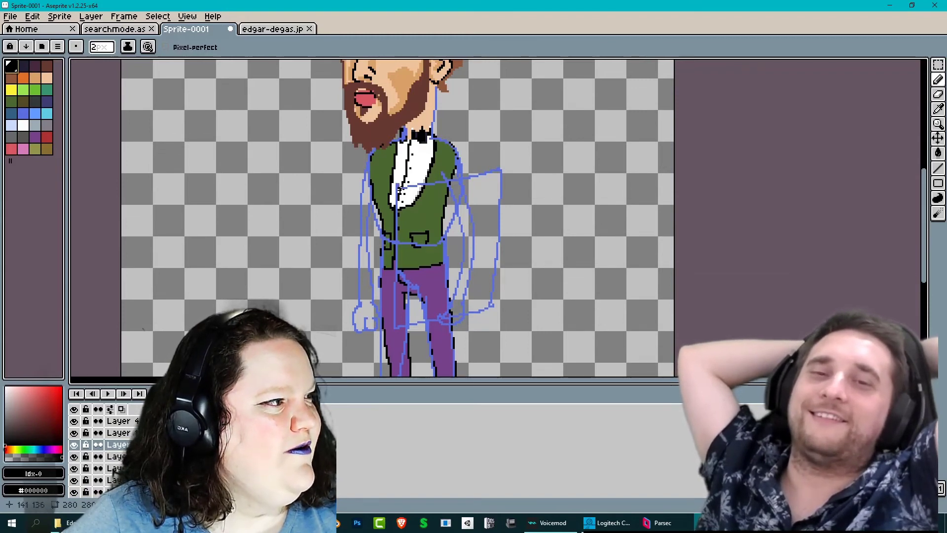
drag(397, 186, 499, 169)
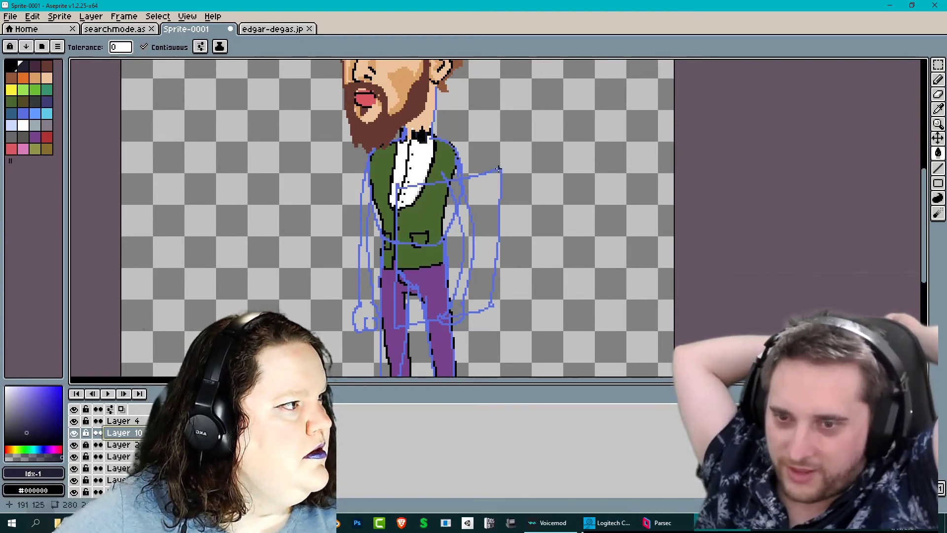
click(463, 180)
key(ctrl+z)
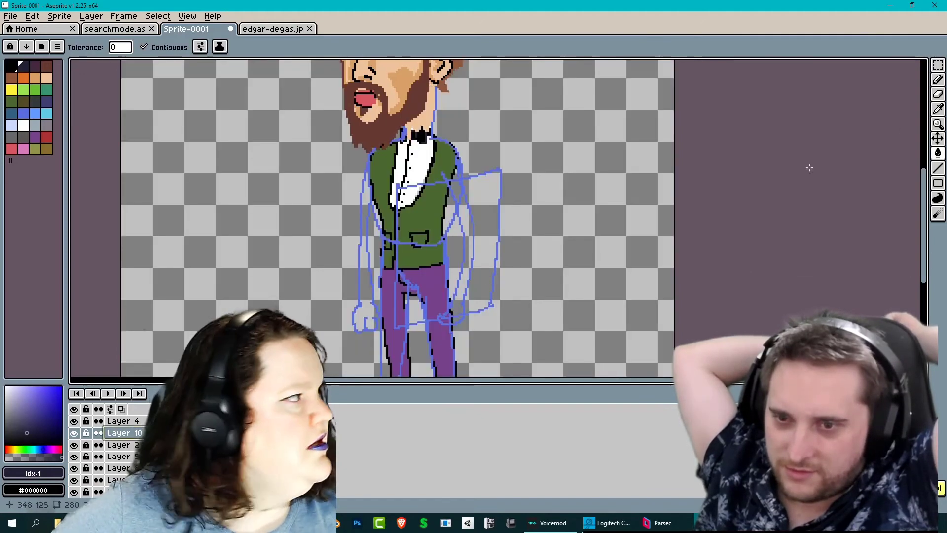
click(938, 80)
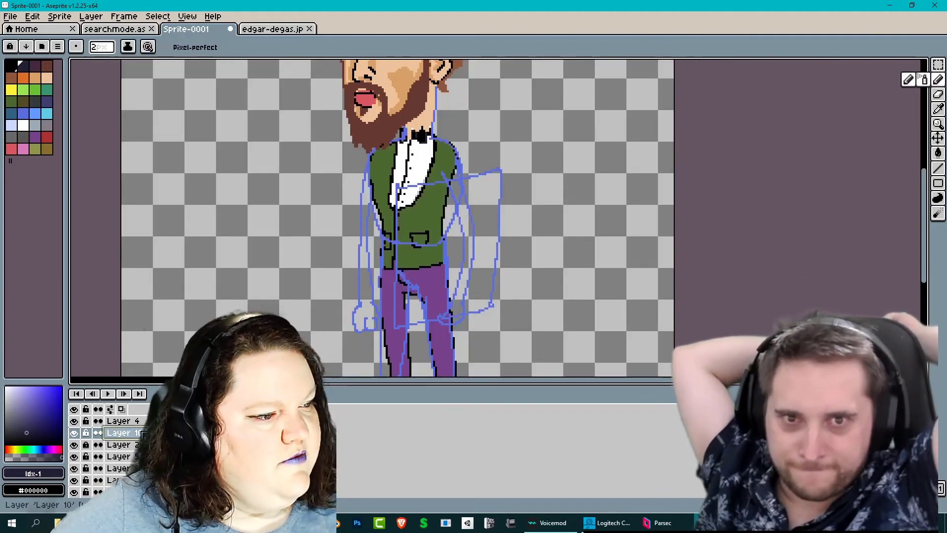
key(shift+p)
key(Caps_Lock)
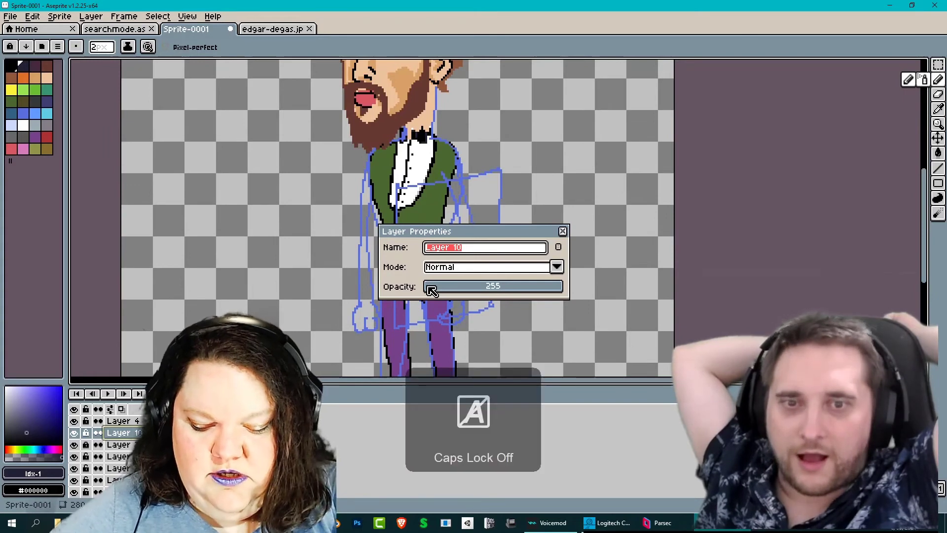
text(j)
key(Caps_Lock)
text(ABOOYU)
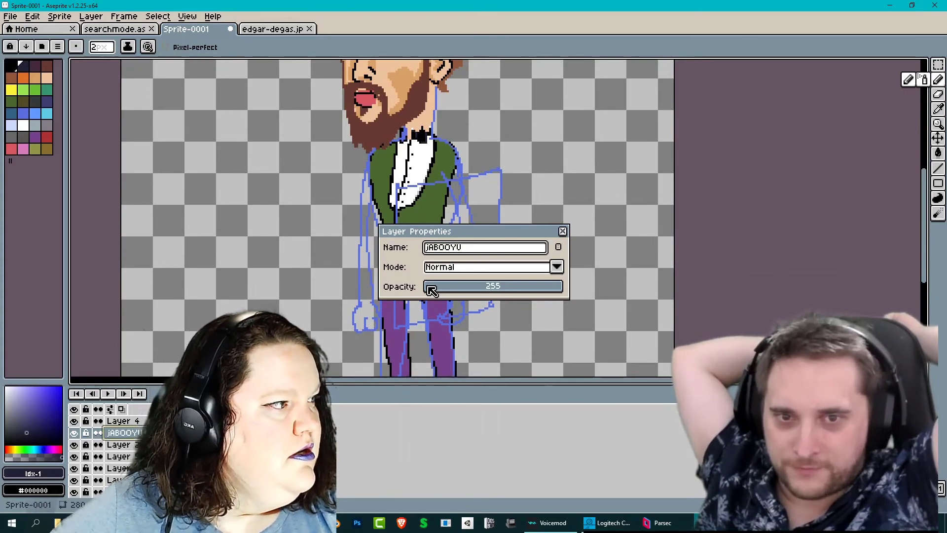
key(Caps_Lock)
key(BackSpace)
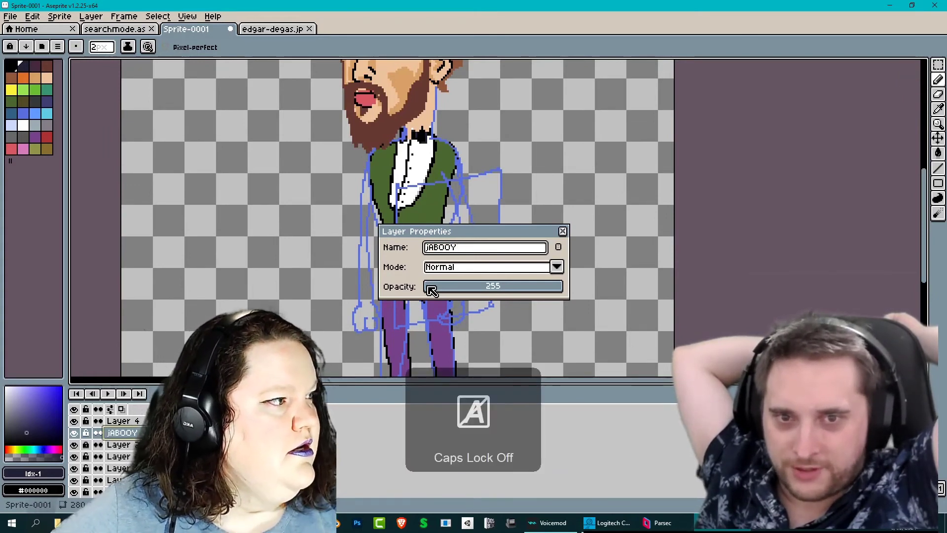
click(435, 349)
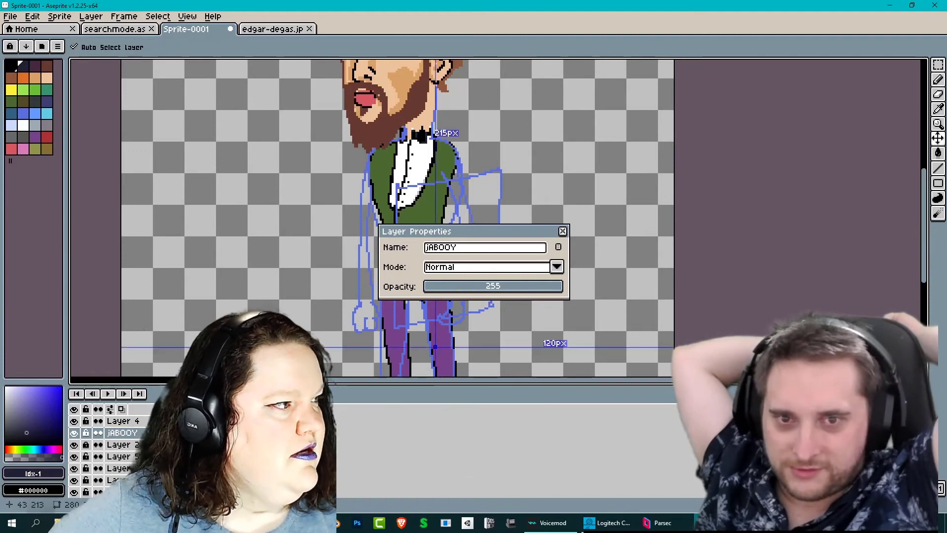
key(ctrl+z)
key(ctrl+z)
key(ctrl+z)
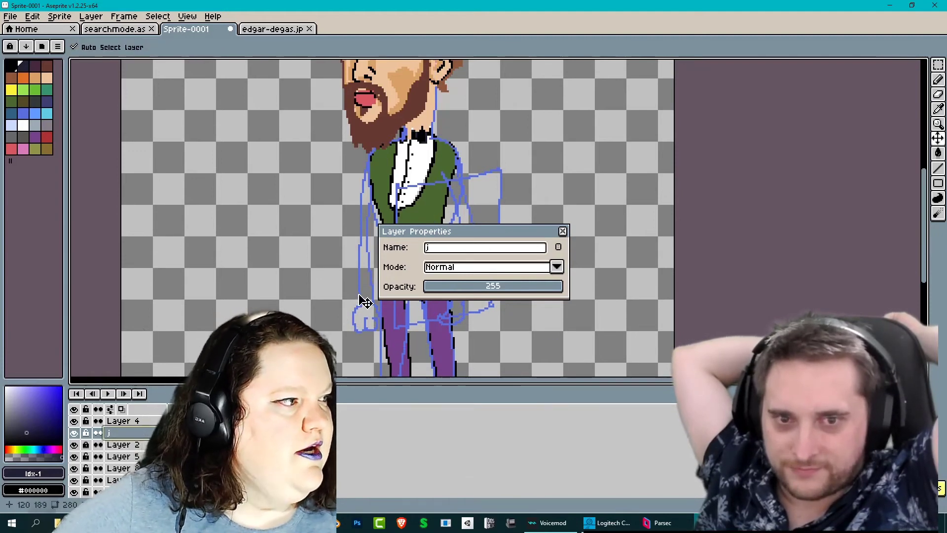
click(563, 232)
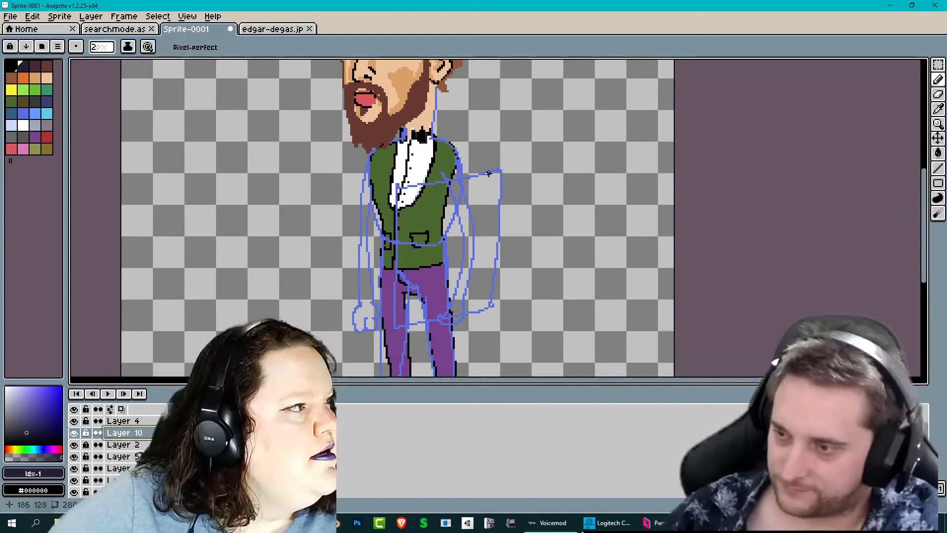
key(ctrl+z)
click(938, 168)
drag(496, 166, 395, 185)
mouse_move(394, 186)
mouse_down()
mouse_move(377, 301)
mouse_move(396, 327)
mouse_up()
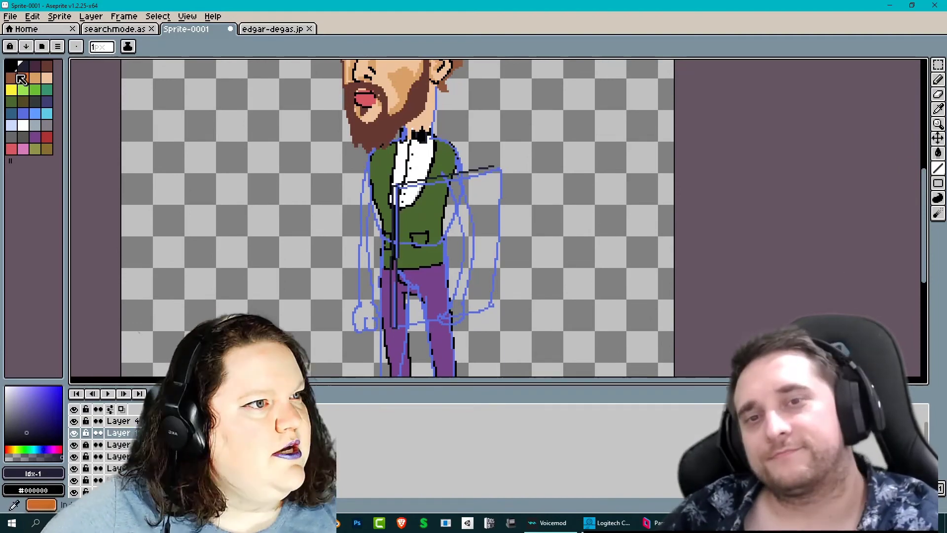
key(ctrl+z)
key(ctrl+z)
key(ctrl+z)
Outline the portfolio in straight black lines along the blue sketch, doubling the edges to suggest its thickness
click(11, 66)
mouse_move(492, 308)
mouse_down()
mouse_move(395, 327)
mouse_move(486, 303)
mouse_move(493, 169)
mouse_up()
mouse_move(493, 169)
mouse_down()
mouse_move(392, 185)
mouse_move(394, 325)
mouse_up()
mouse_move(397, 326)
mouse_down()
mouse_move(413, 192)
mouse_move(399, 187)
mouse_up()
drag(399, 188, 501, 170)
drag(501, 170, 491, 308)
Fill the portfolio's outlined front with the dark navy palette color
key(g)
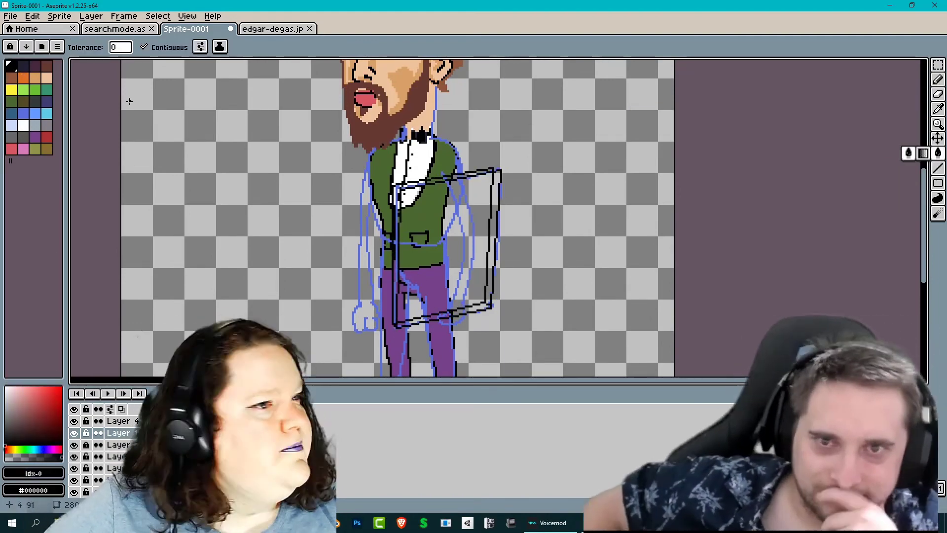
click(23, 66)
click(459, 256)
click(938, 168)
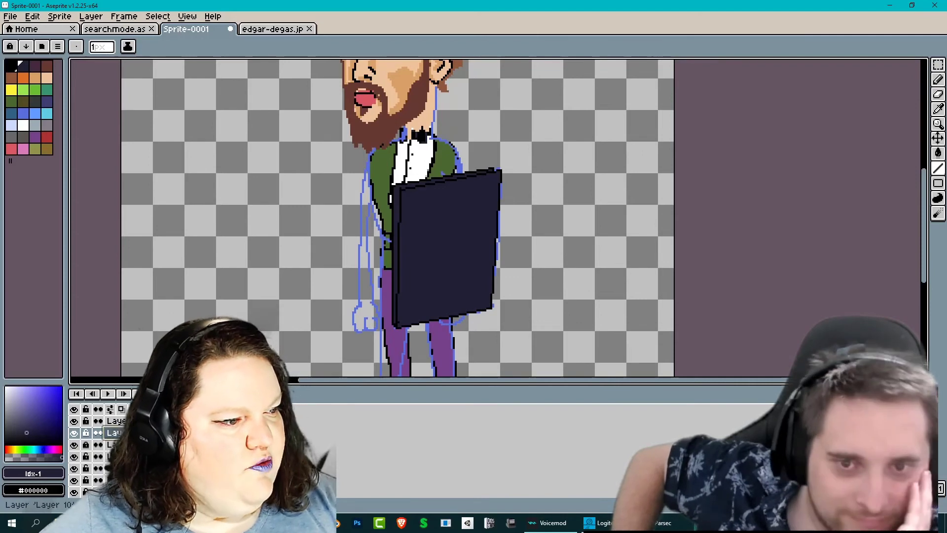
Rename the portfolio's layer, Layer 10, as Portfolio
double_click(134, 432)
key(Caps_Lock)
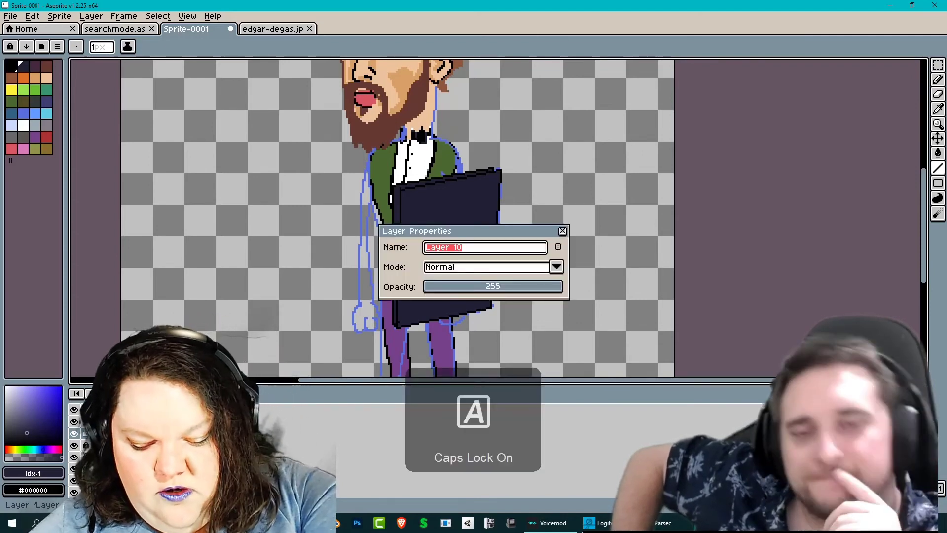
text(P)
key(Caps_Lock)
text(ortfol)
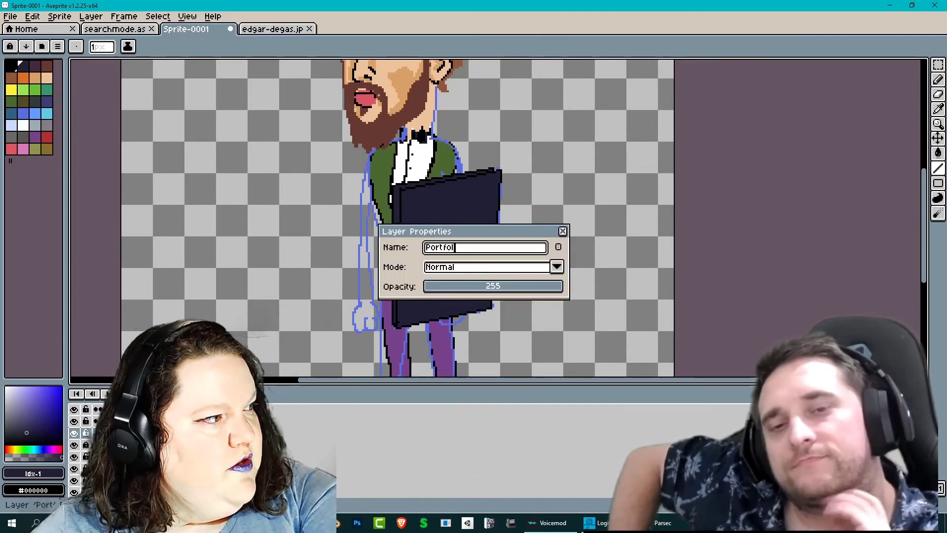
text(io)
key(Return)
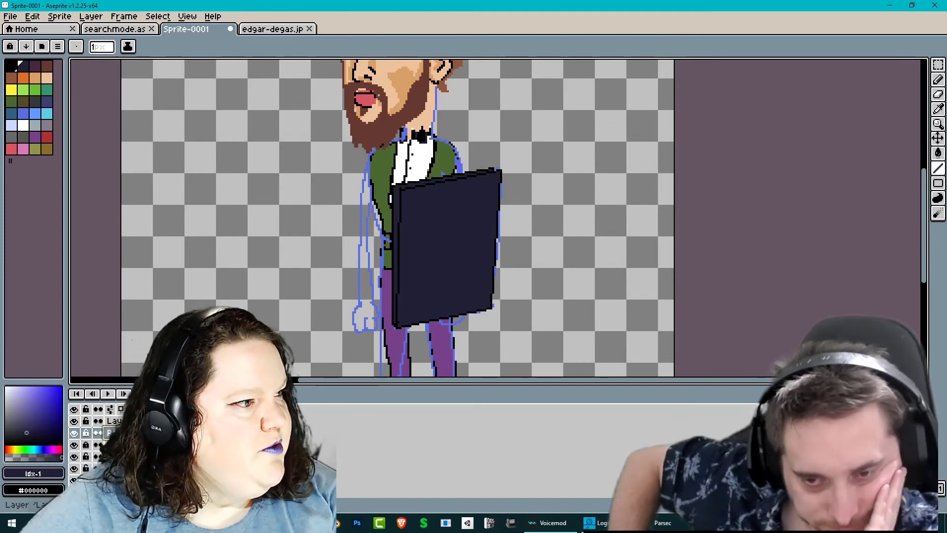
Identify the head's layer by toggling the visibility of the layer above Portfolio, and rename it Head
scroll(173, 439, up, 1)
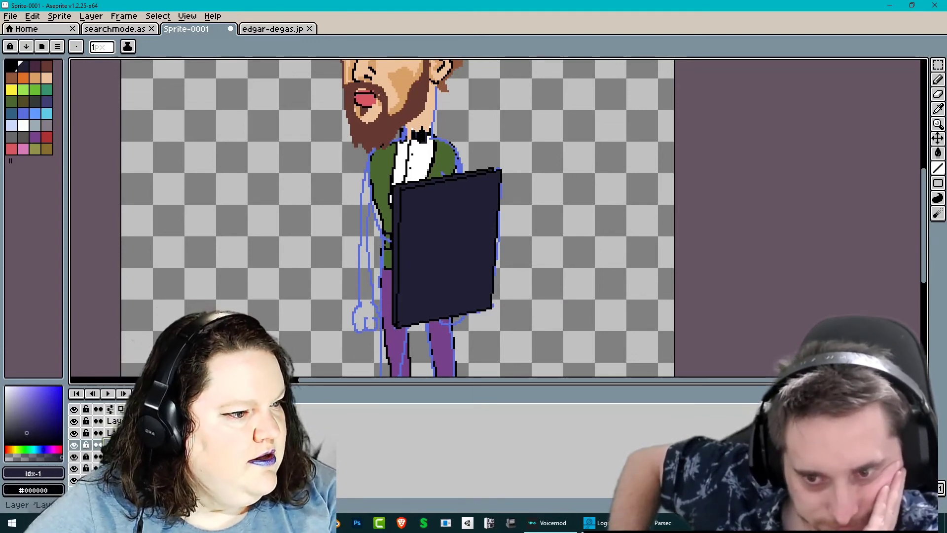
scroll(321, 228, up, 1)
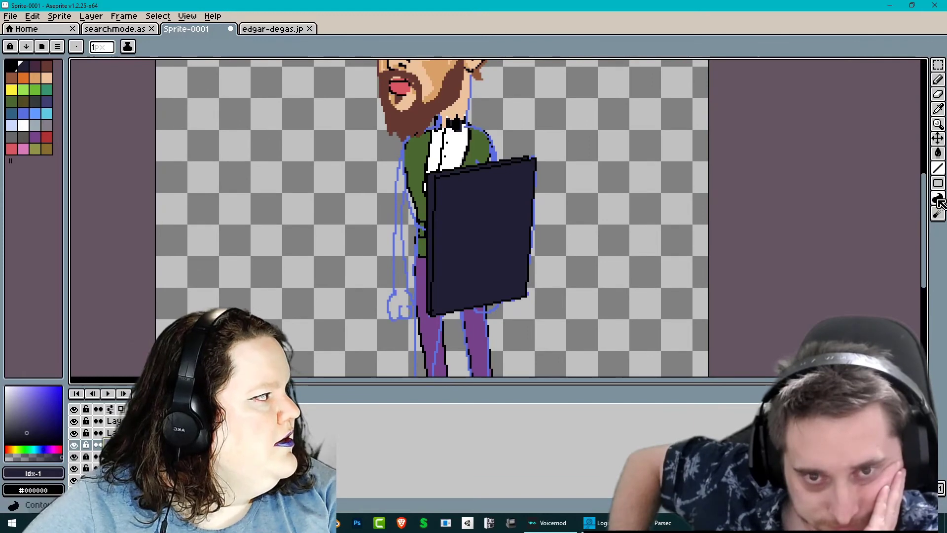
drag(924, 183, 924, 116)
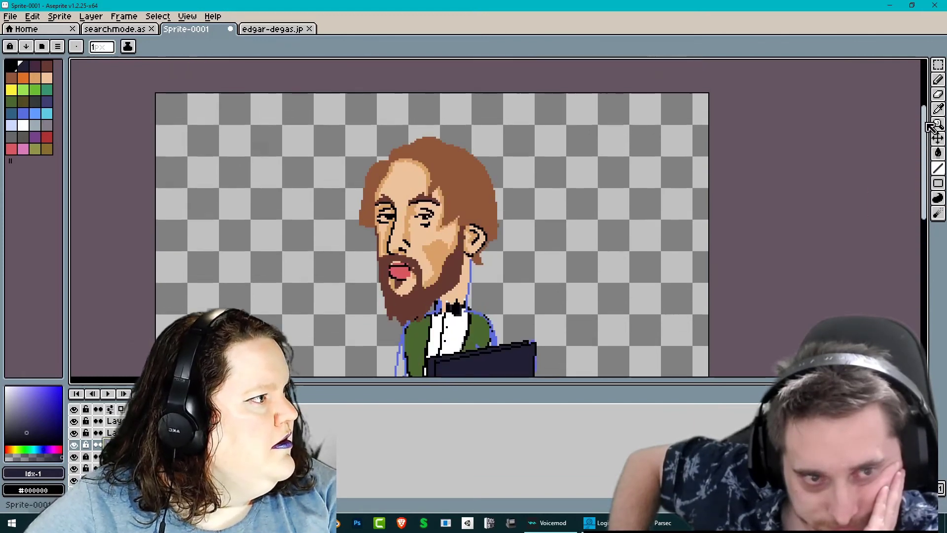
click(112, 420)
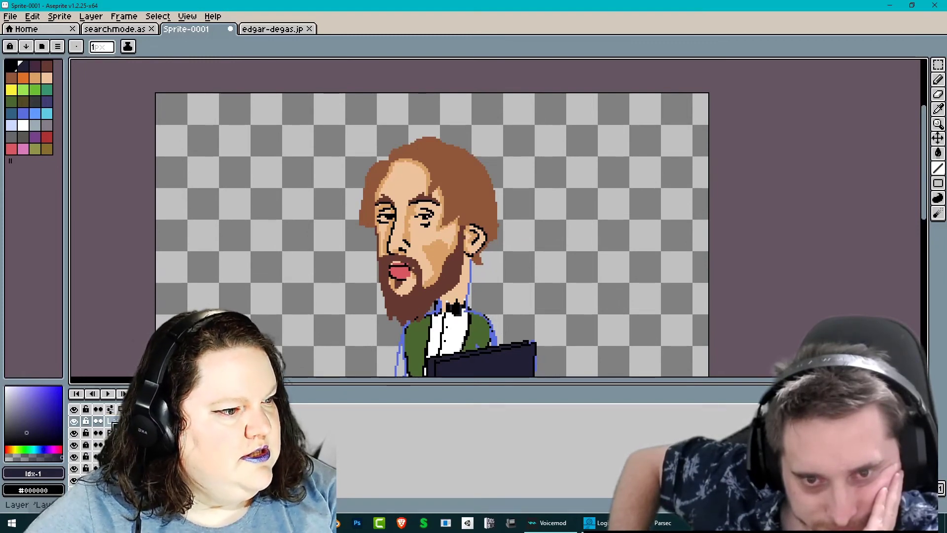
click(79, 423)
click(79, 423)
click(78, 423)
click(78, 423)
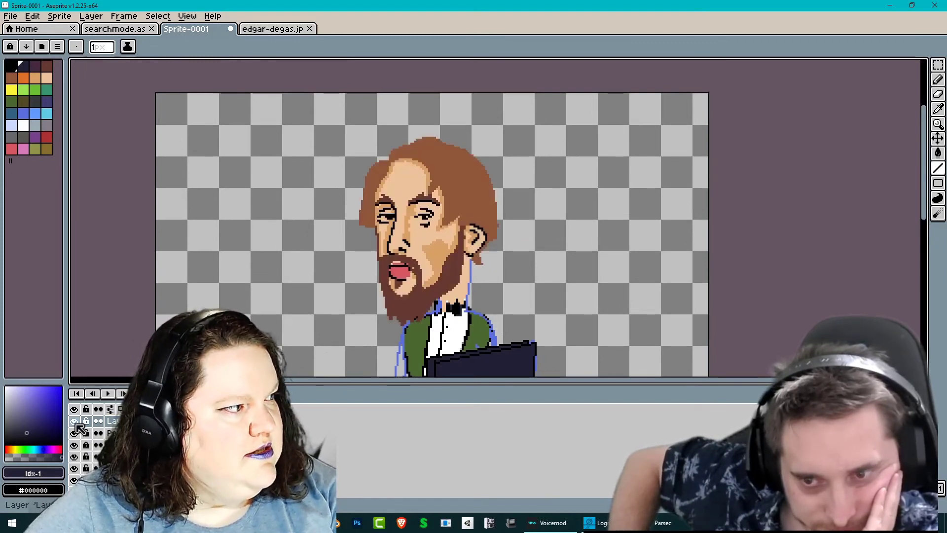
click(78, 424)
click(77, 424)
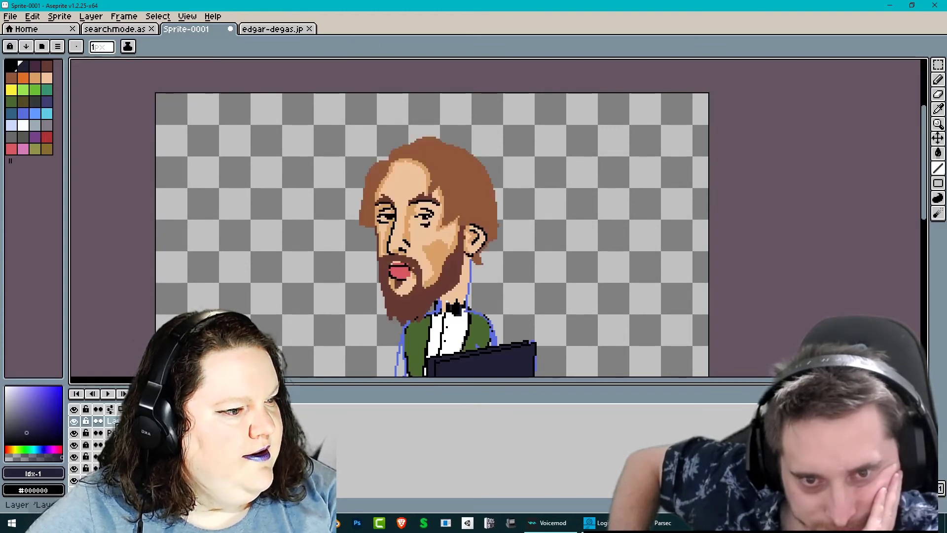
key(shift+p)
key(Caps_Lock)
text(H)
key(Caps_Lock)
text(ead)
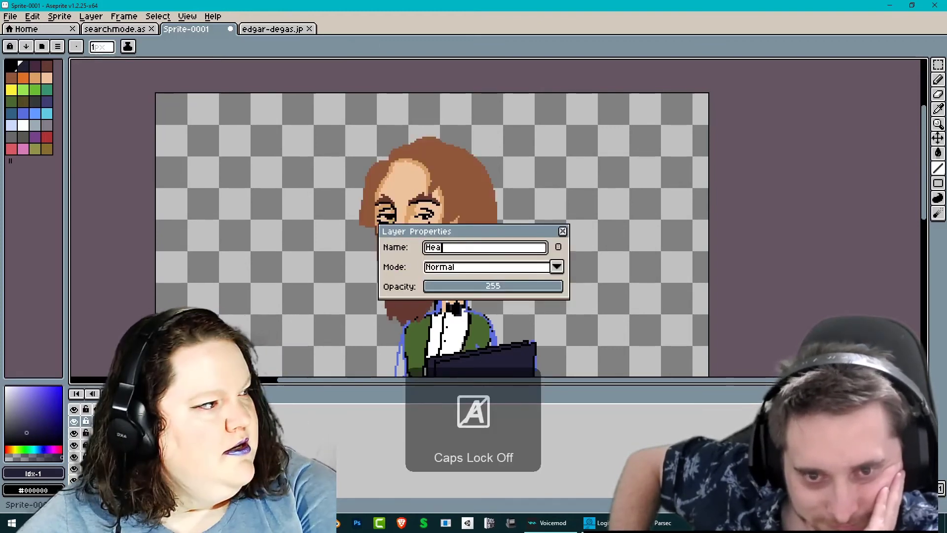
key(Return)
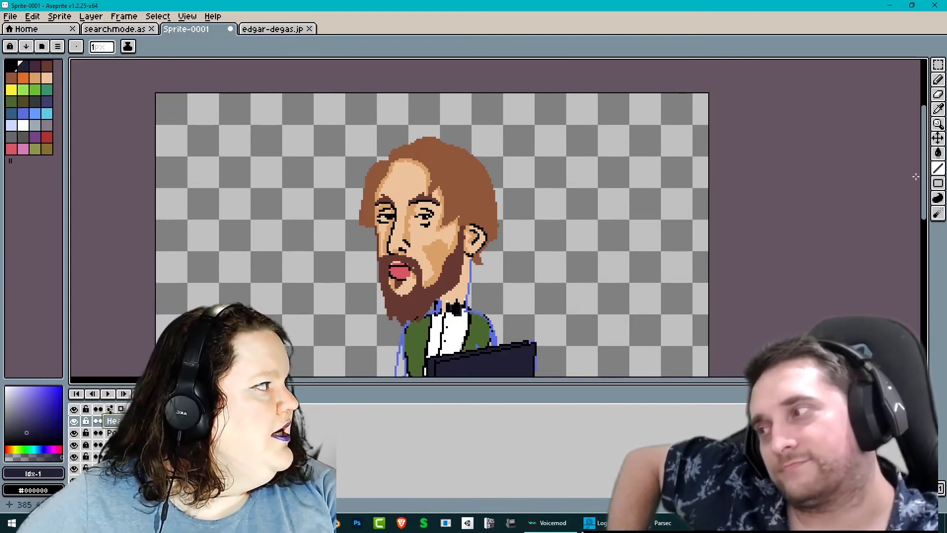
Select the contents of the Head layer for transforming and rotate the head slightly clockwise
click(938, 139)
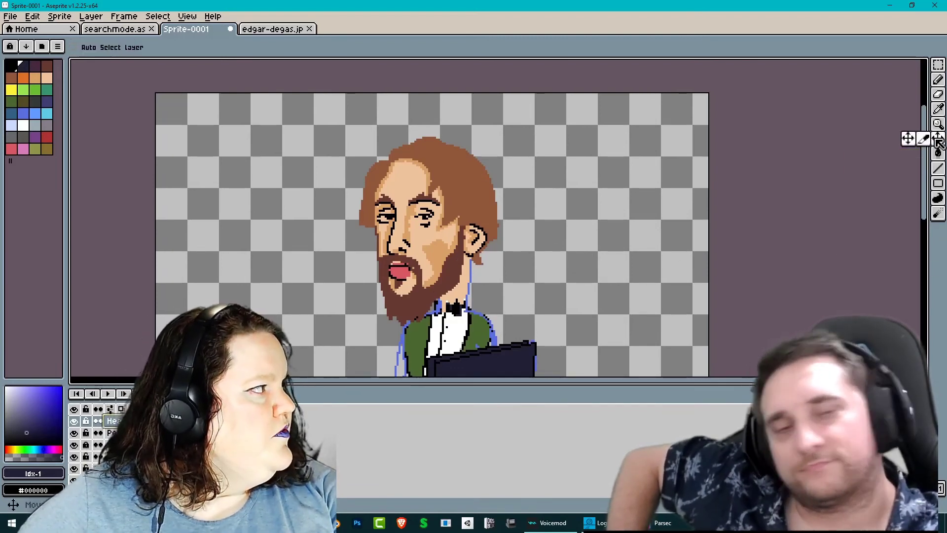
key(ctrl+t)
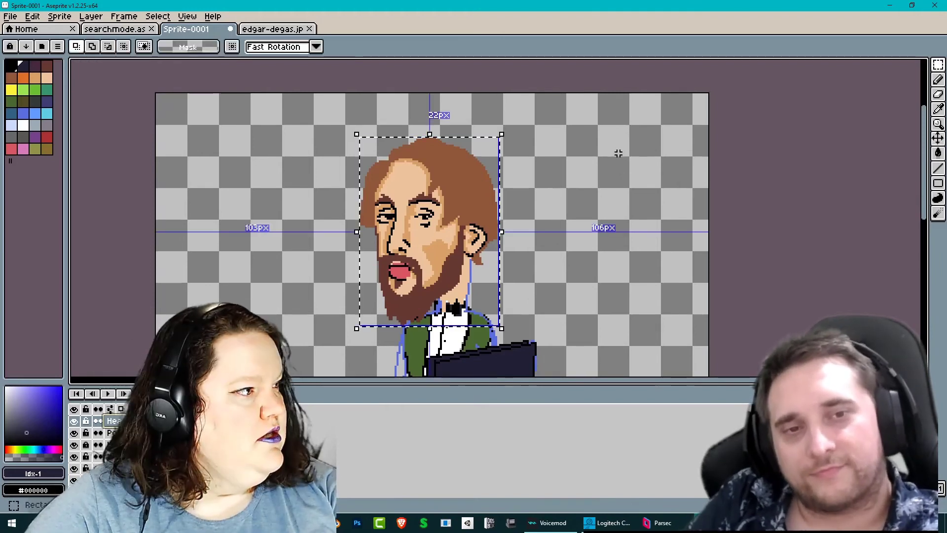
click(506, 127)
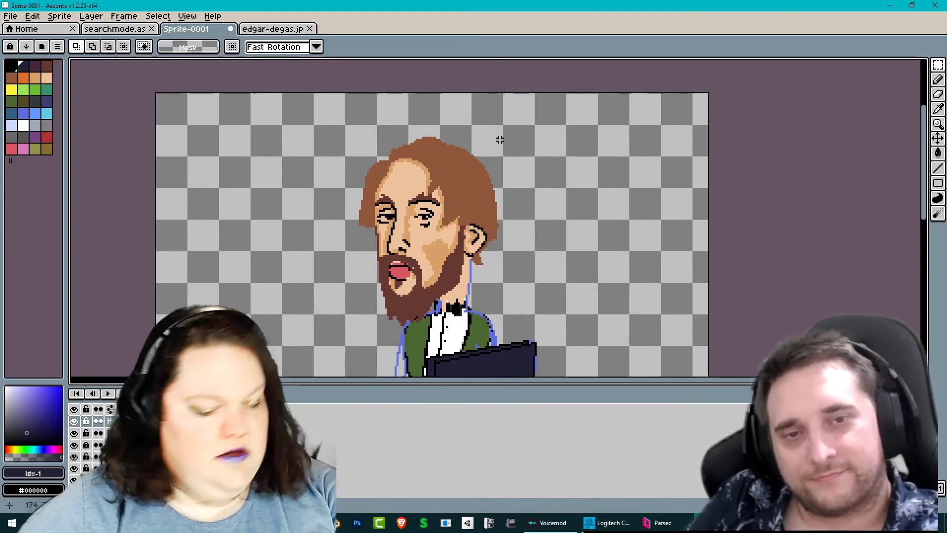
key(ctrl+t)
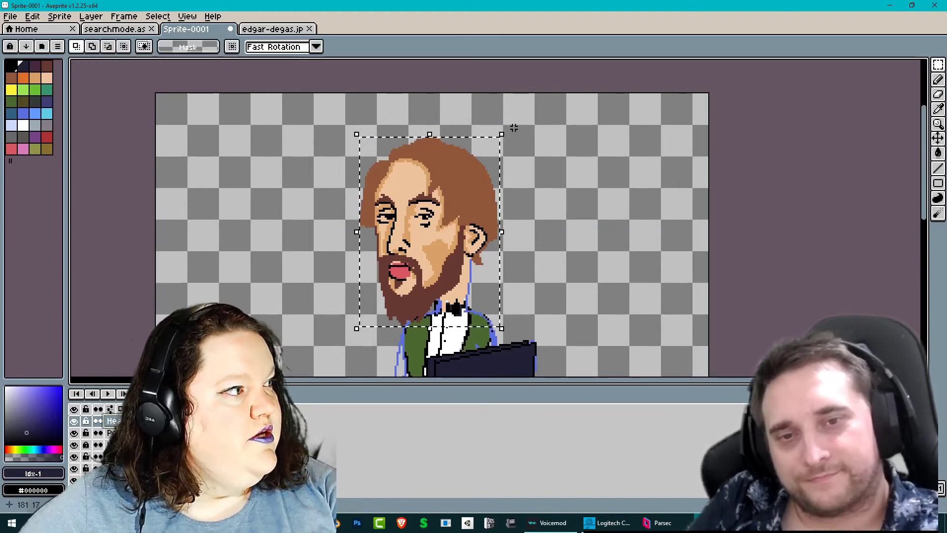
drag(508, 127, 513, 158)
key(Return)
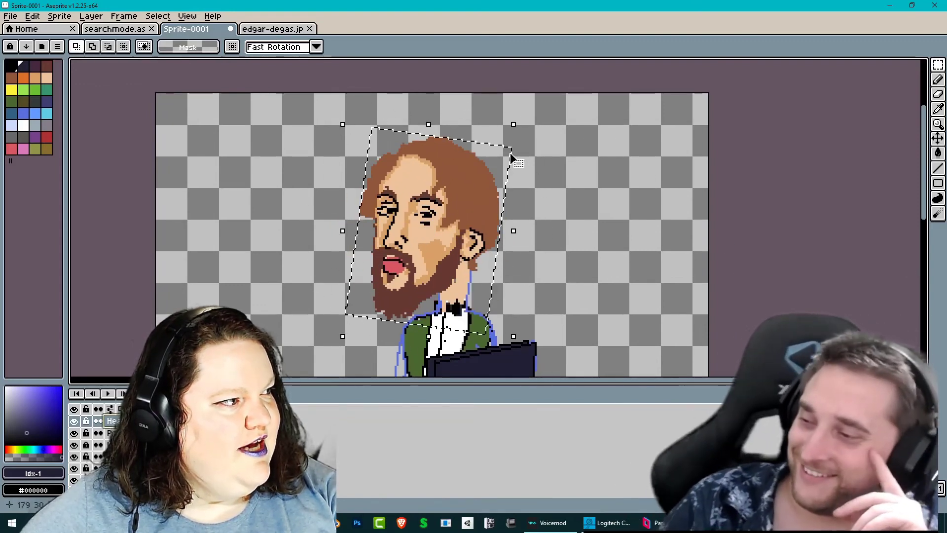
drag(455, 199, 472, 193)
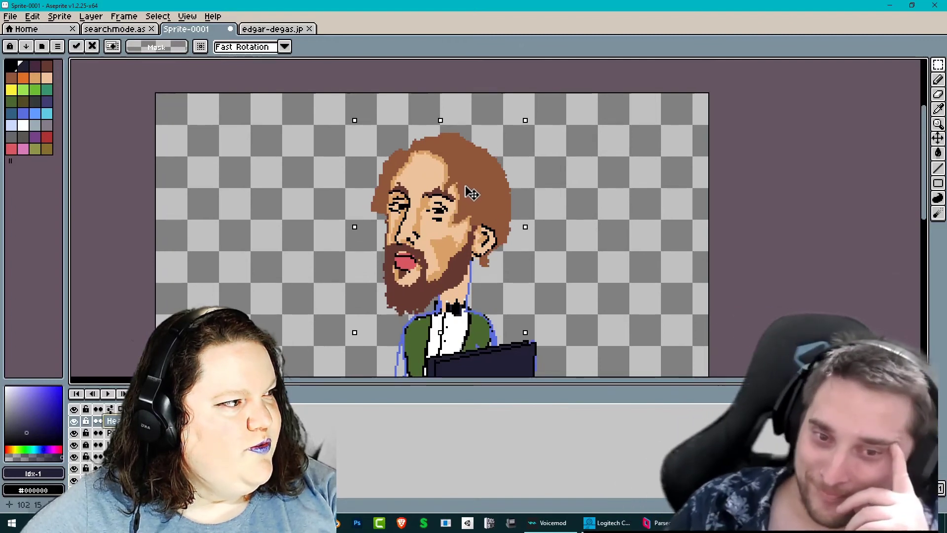
drag(516, 120, 562, 141)
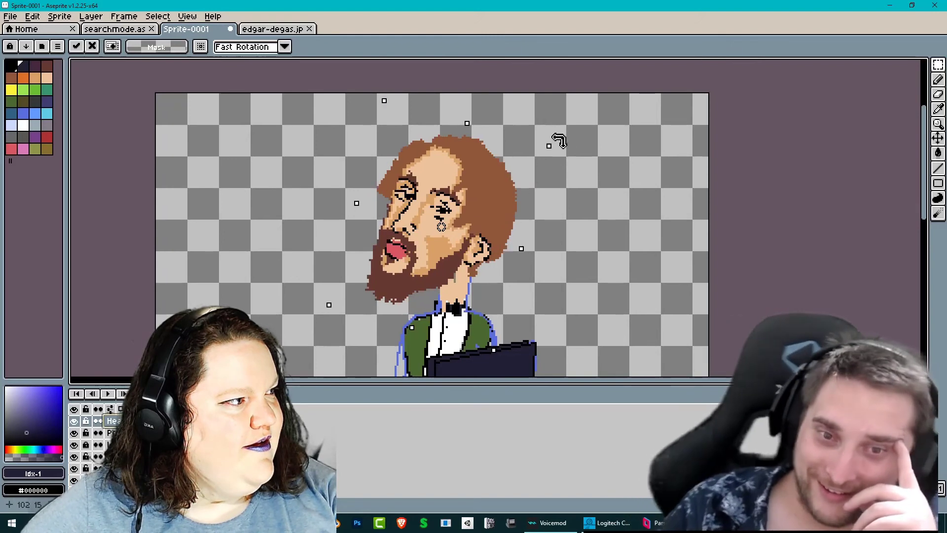
drag(495, 212, 498, 215)
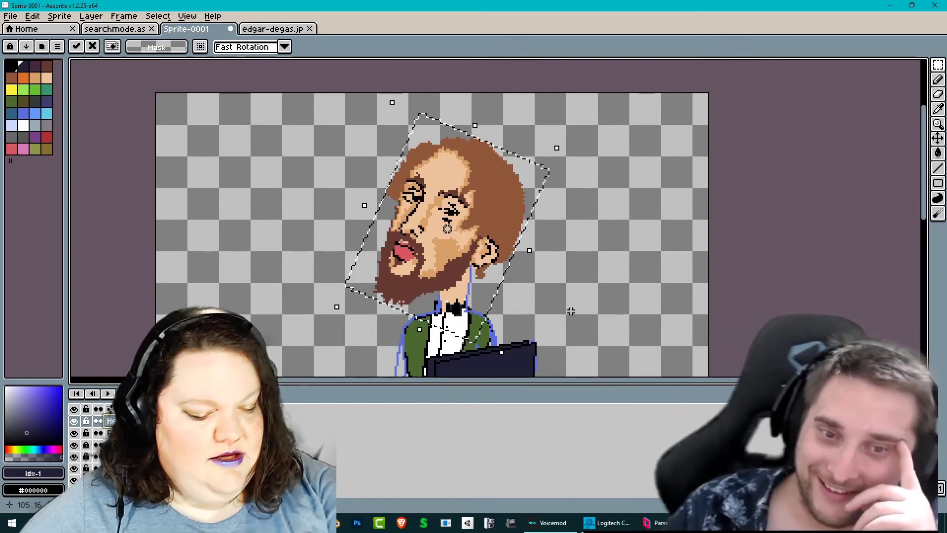
key(Return)
key(ctrl+d)
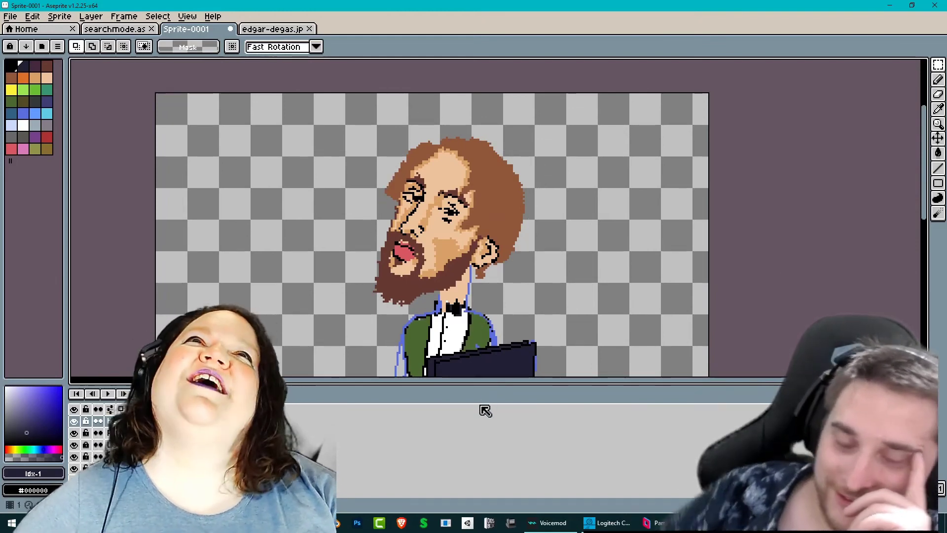
key(ctrl+z)
key(ctrl+z)
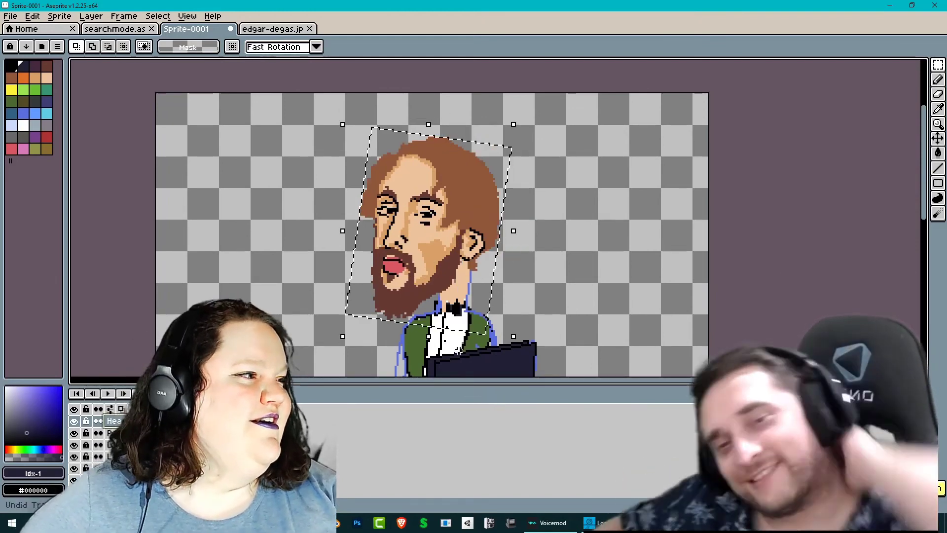
Deselect the rotated head and move it slightly left and down over the neck
key(ctrl+d)
middle_drag(609, 210, 606, 107)
key(v)
drag(451, 129, 443, 133)
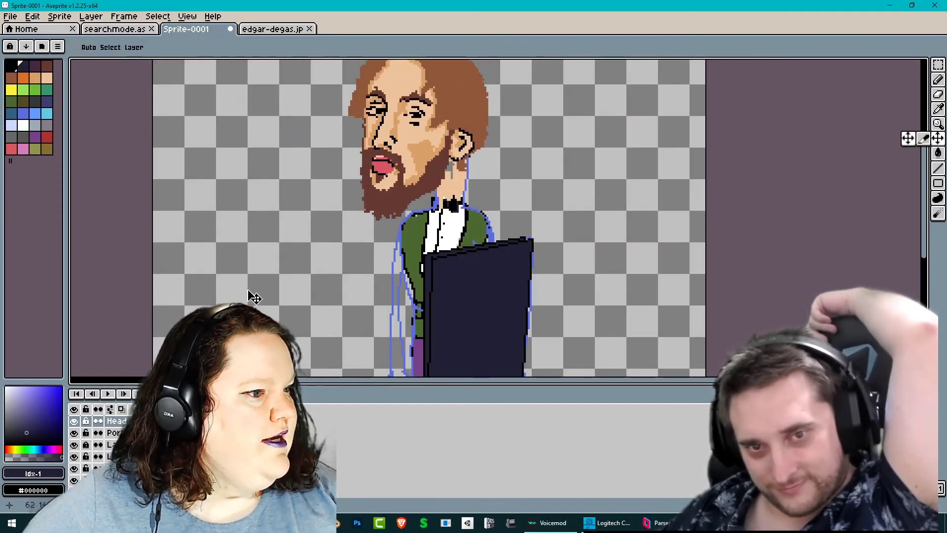
Hide the blue sketch layer and one further layer lower in the stack
click(74, 445)
scroll(73, 464, down, 1)
click(73, 470)
scroll(75, 477, down, 3)
Paint the neck between the beard and the collar in light peach skin color with a 5 px pencil on a lower layer
click(114, 468)
click(47, 77)
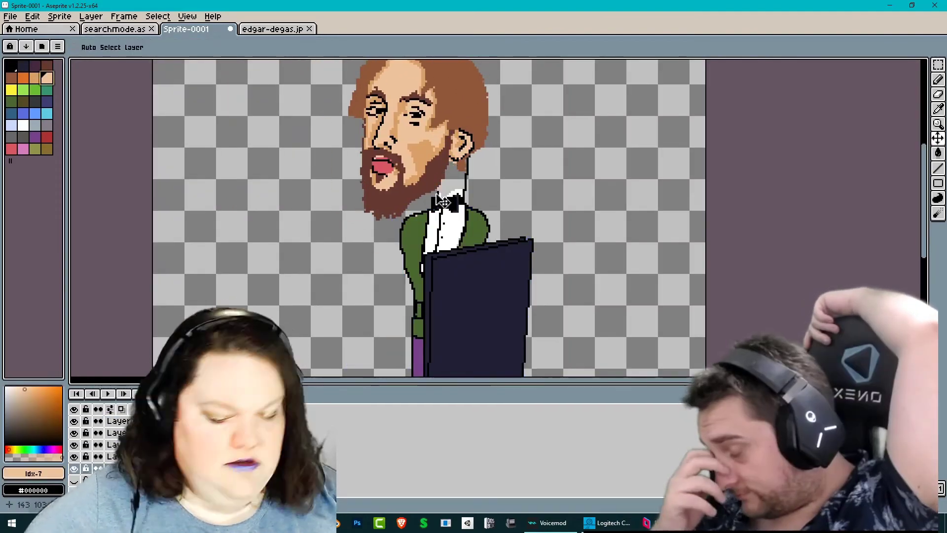
key(b)
mouse_move(448, 167)
mouse_down()
mouse_move(445, 191)
mouse_move(458, 193)
mouse_move(442, 189)
mouse_up()
key(ctrl+z)
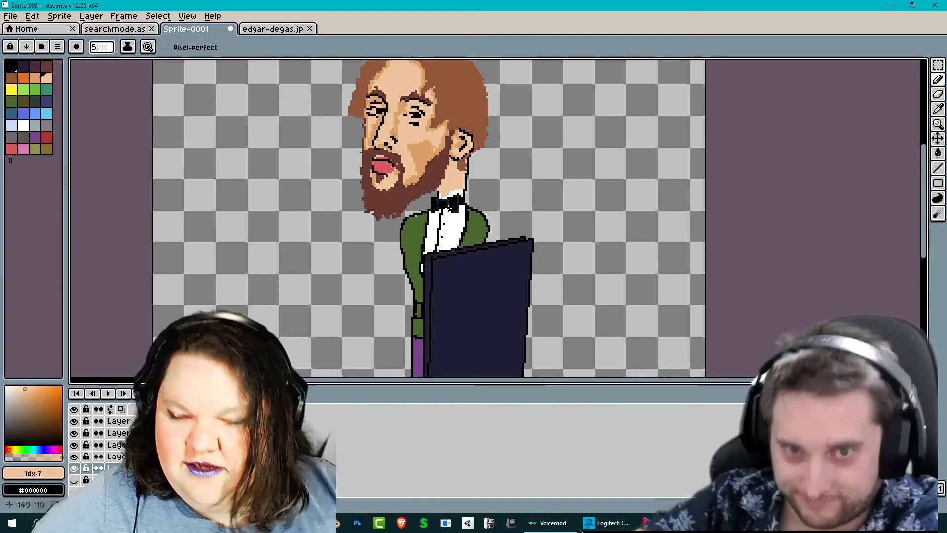
scroll(123, 439, up, 3)
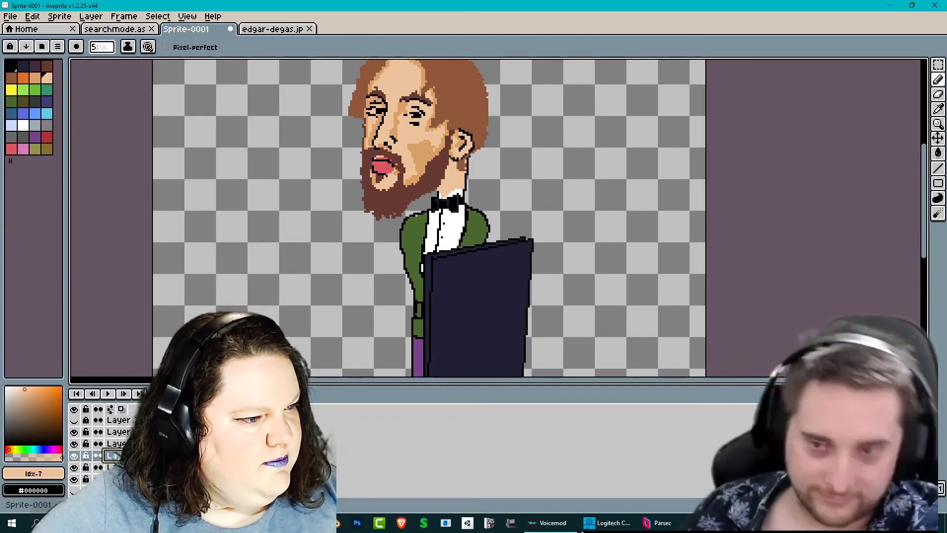
Rename the torso layer for the torso and body, and name the layer of the right leg Right Leg
double_click(121, 433)
text(Torso and Bo)
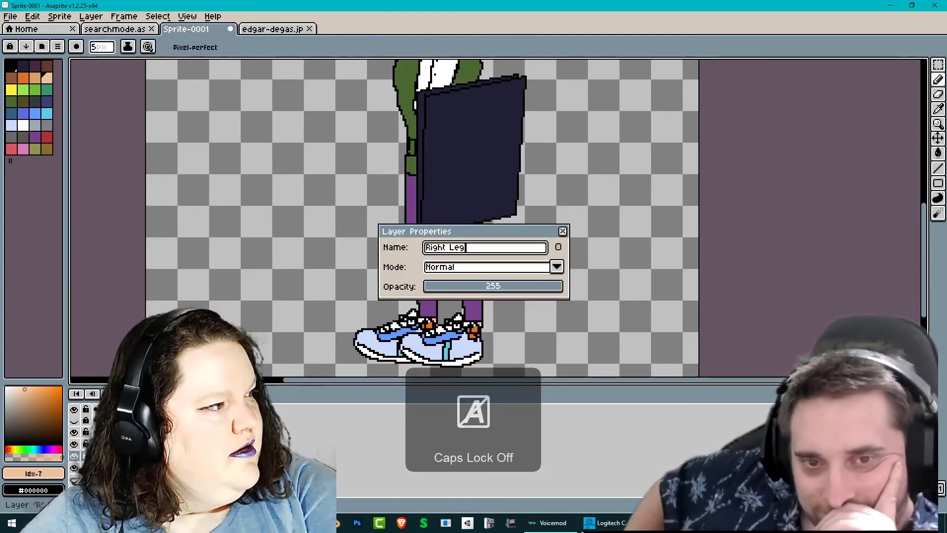
key(Return)
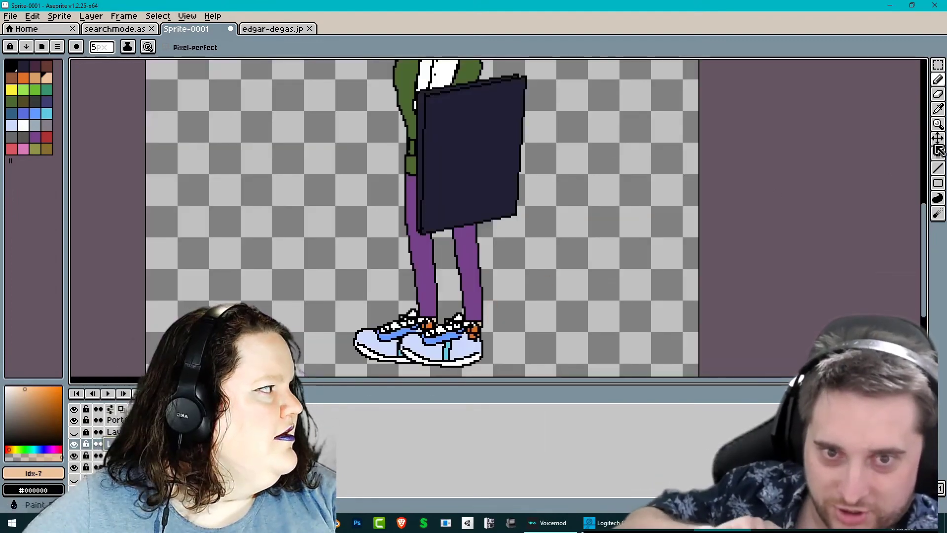
Activate the Right Leg layer and select the leg and shoe for transforming
click(939, 148)
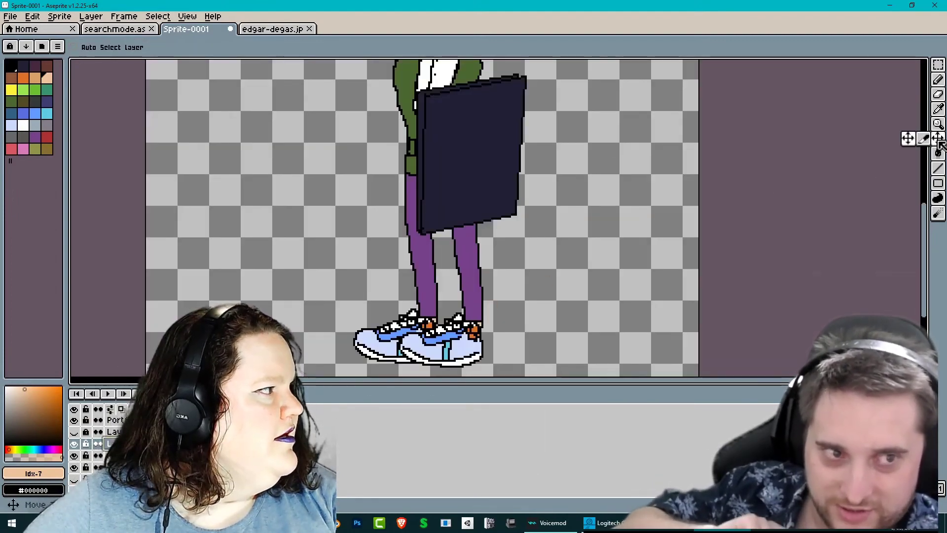
click(130, 455)
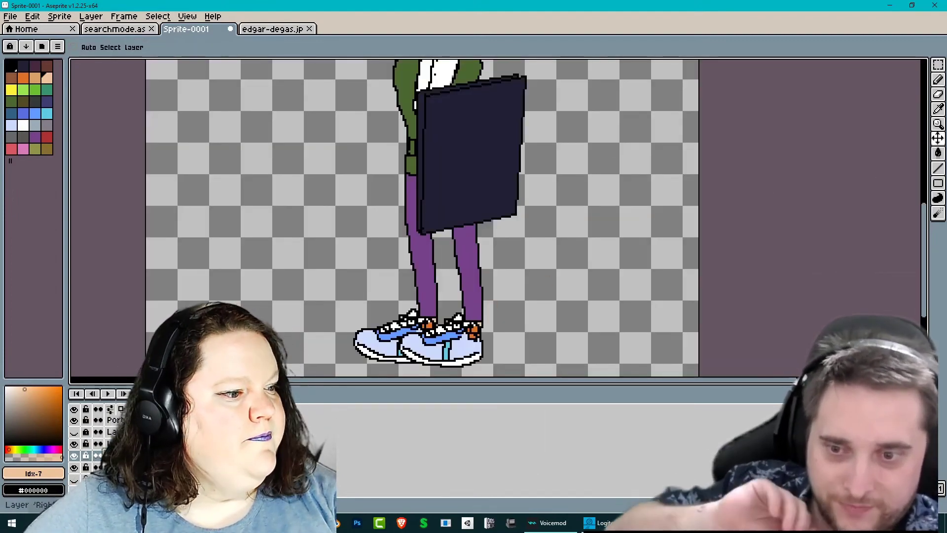
key(ctrl+t)
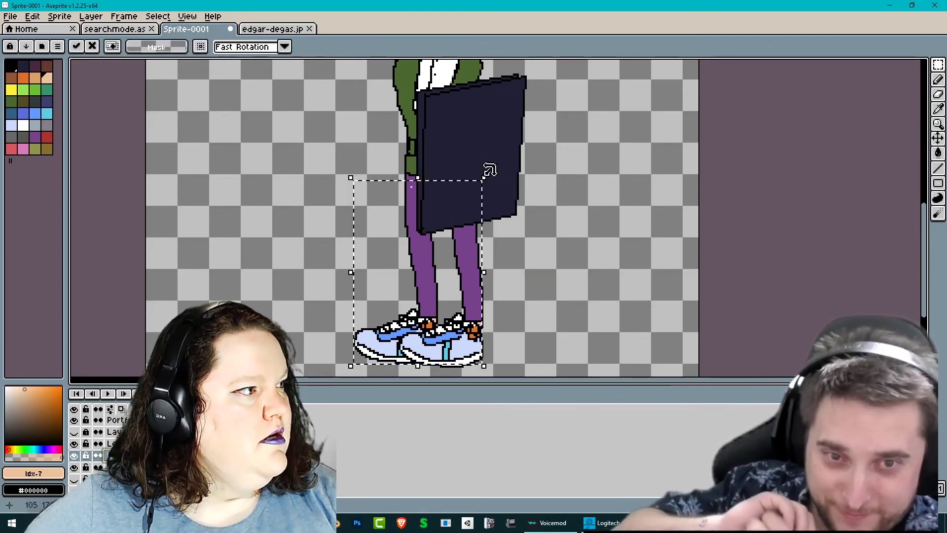
Start saving the sprite as a new file and browse to the Edgar De Gas folder inside Game Dev on the D: drive
click(10, 16)
click(28, 78)
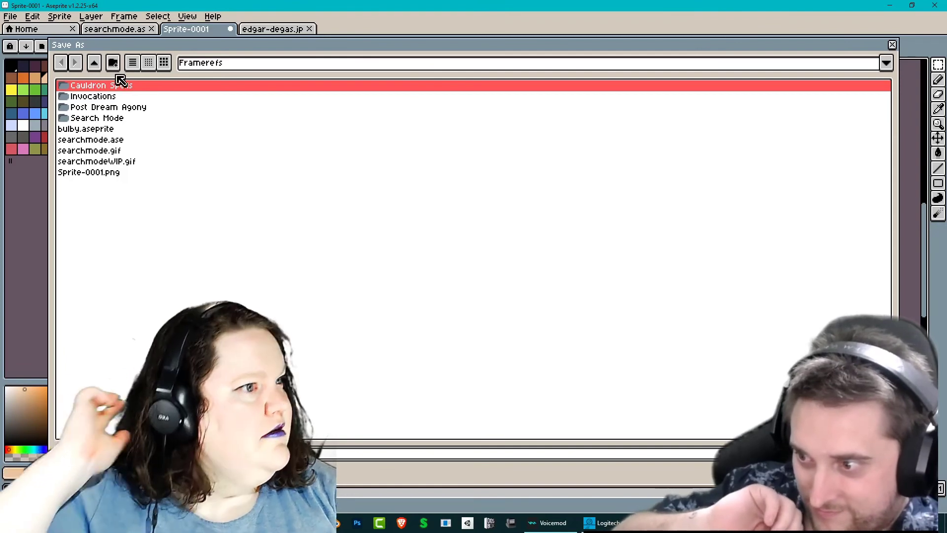
click(97, 64)
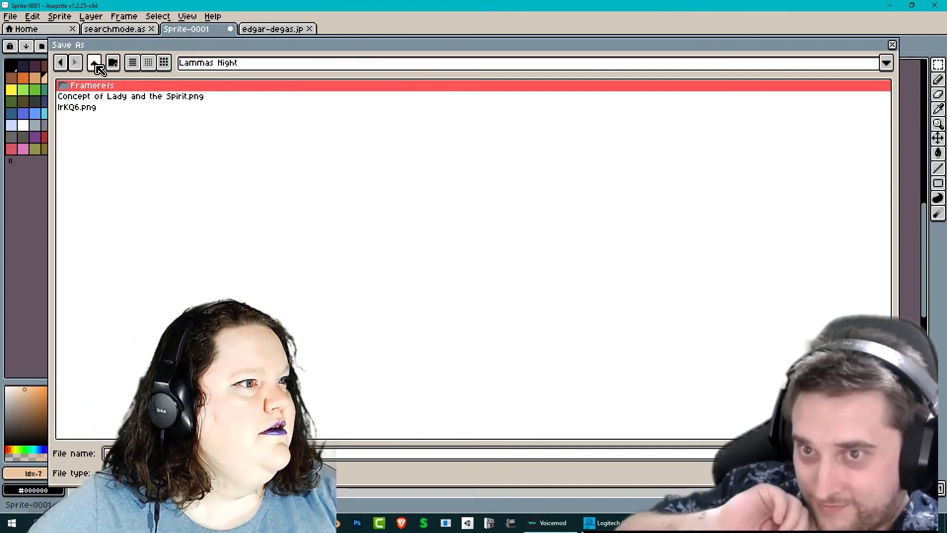
click(97, 64)
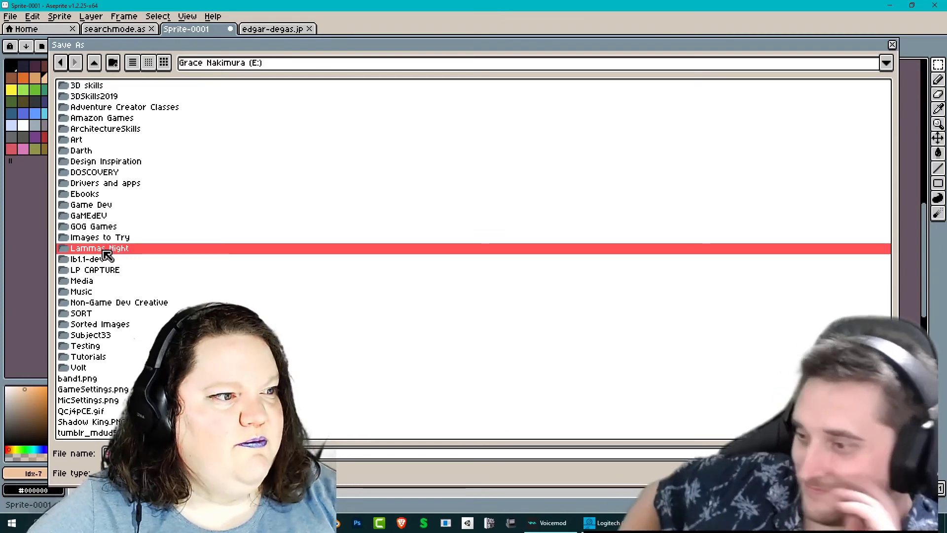
double_click(103, 205)
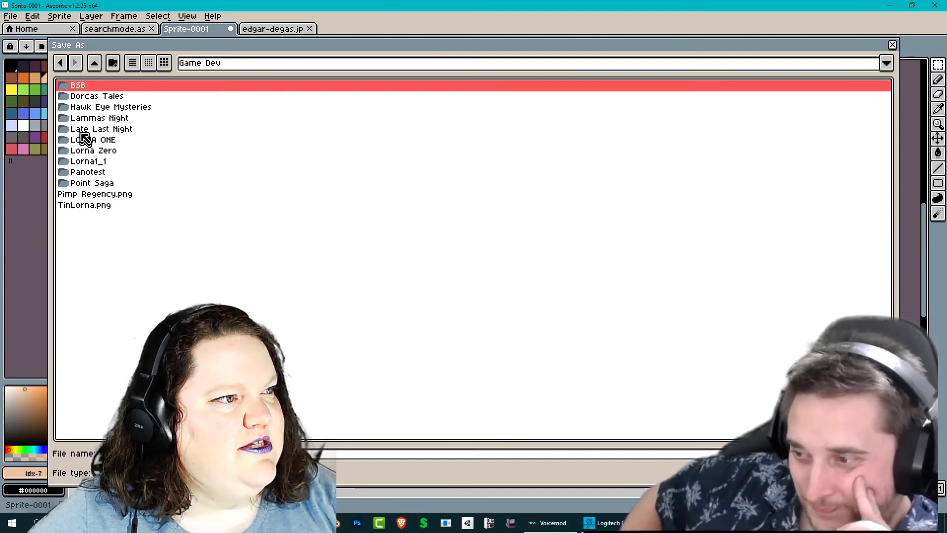
click(94, 62)
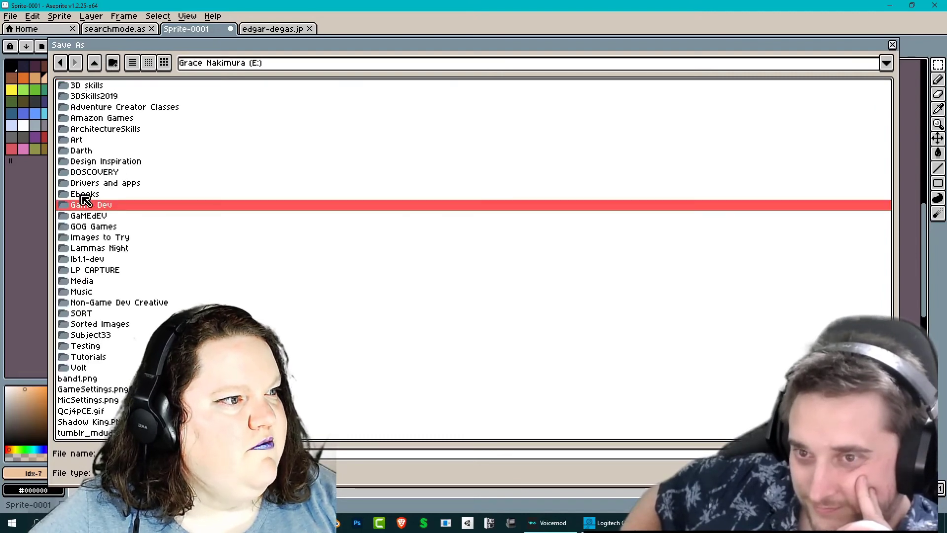
click(94, 64)
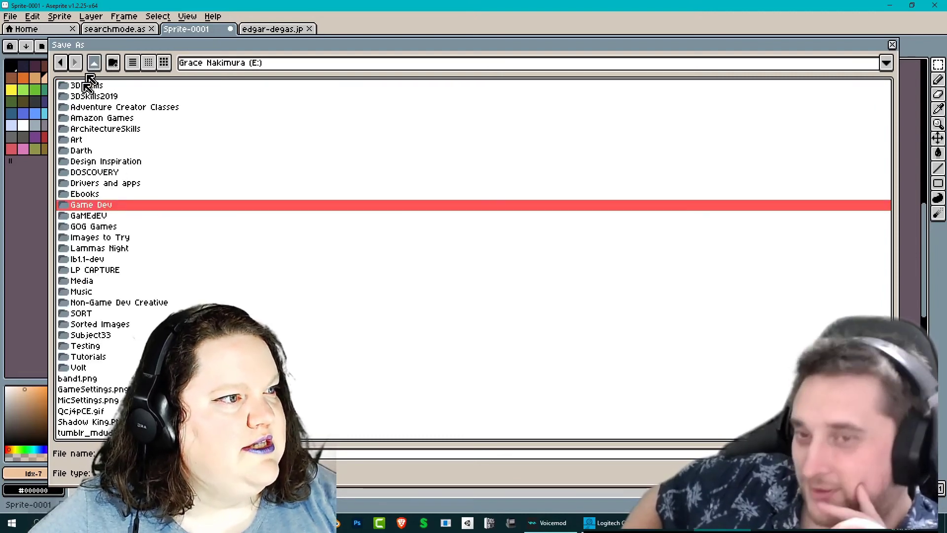
double_click(114, 163)
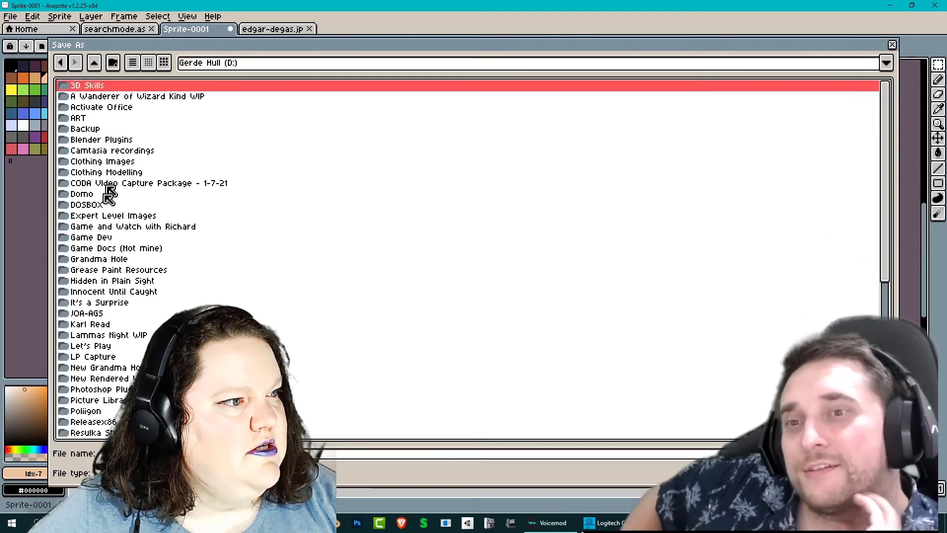
click(101, 239)
double_click(101, 239)
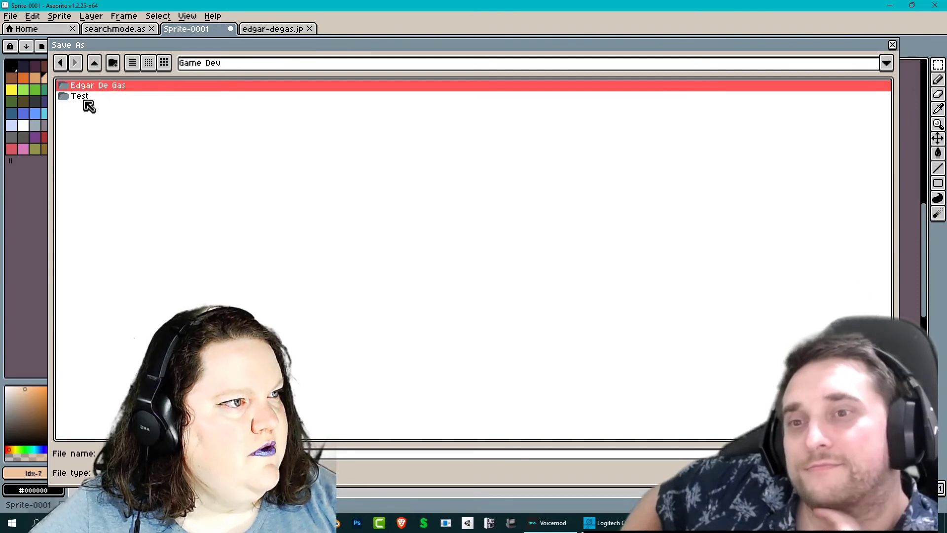
double_click(94, 87)
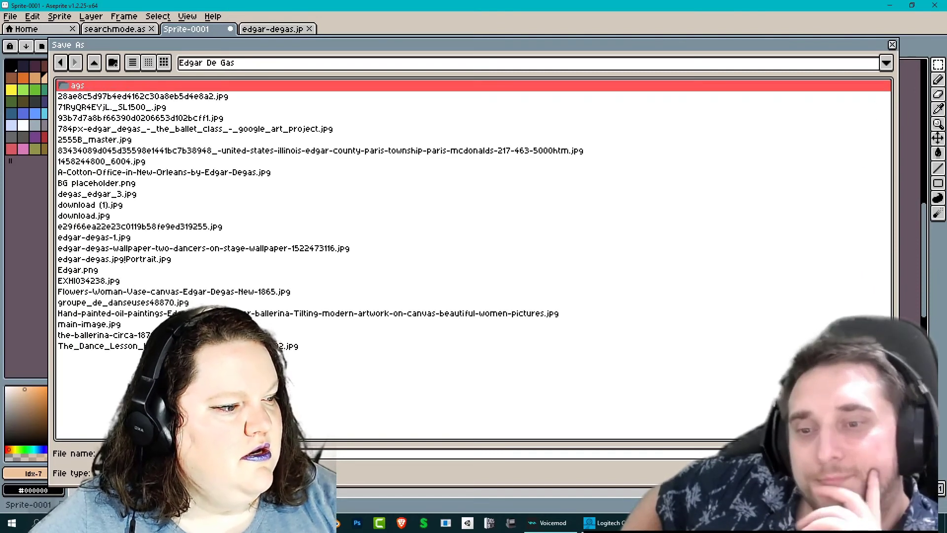
Name the file Edgar Idle and save it as an .aseprite file
key(Caps_Lock)
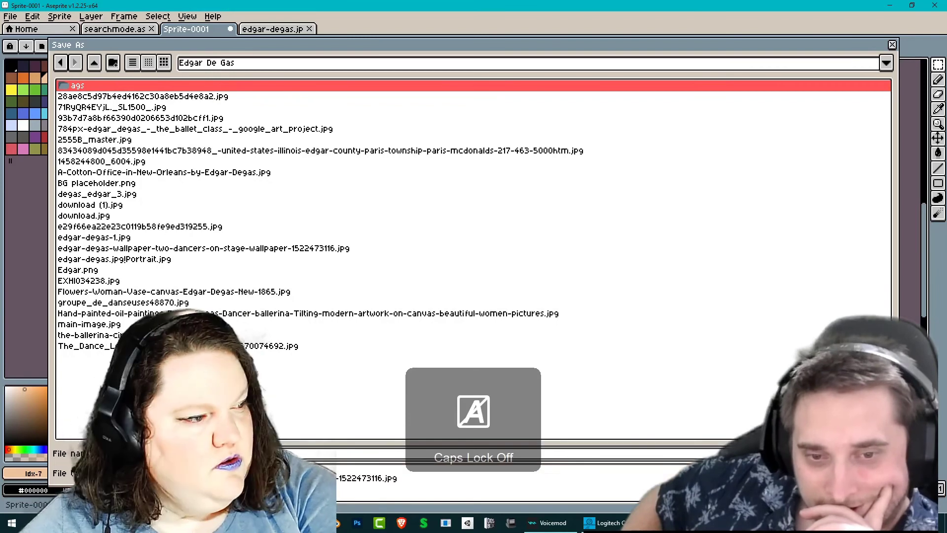
key(Caps_Lock)
key(Return)
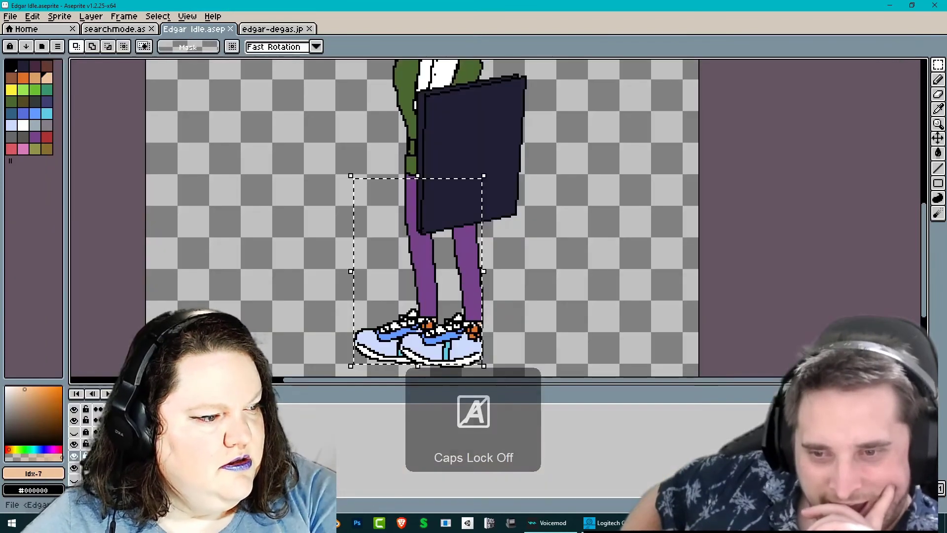
Rotate the selected right leg slightly, adjust its position beneath the torso and apply the transformation
scroll(312, 295, down, 1)
drag(413, 227, 423, 237)
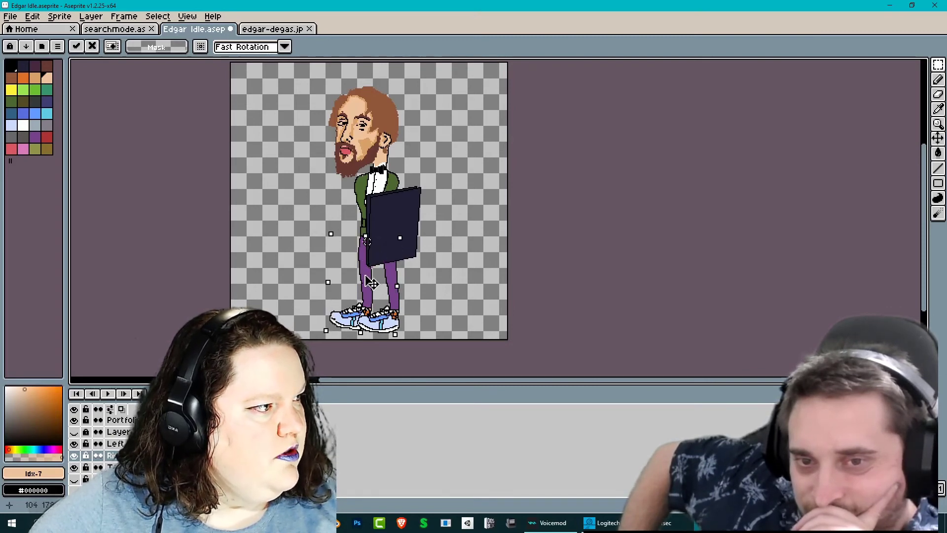
drag(367, 280, 368, 278)
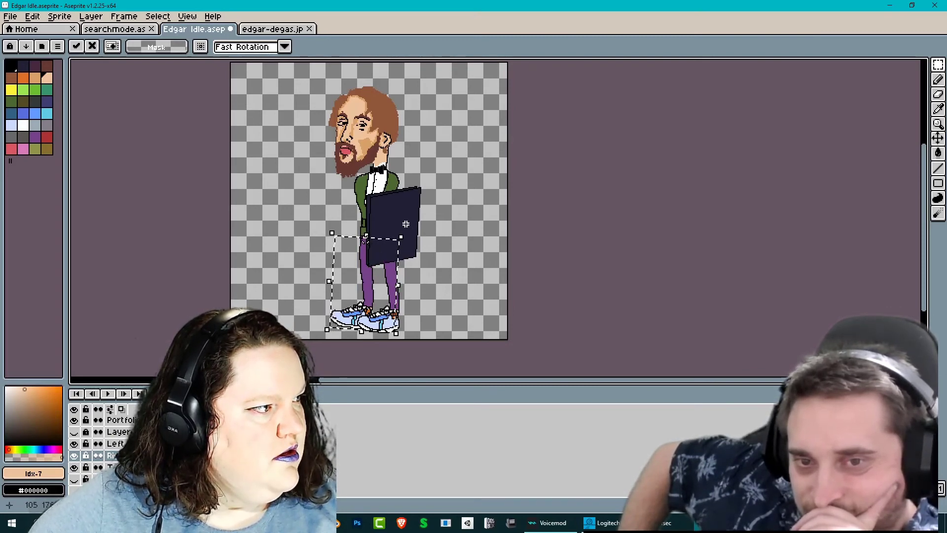
key(Return)
mouse_move(402, 226)
mouse_down()
mouse_move(434, 245)
mouse_move(400, 227)
mouse_up()
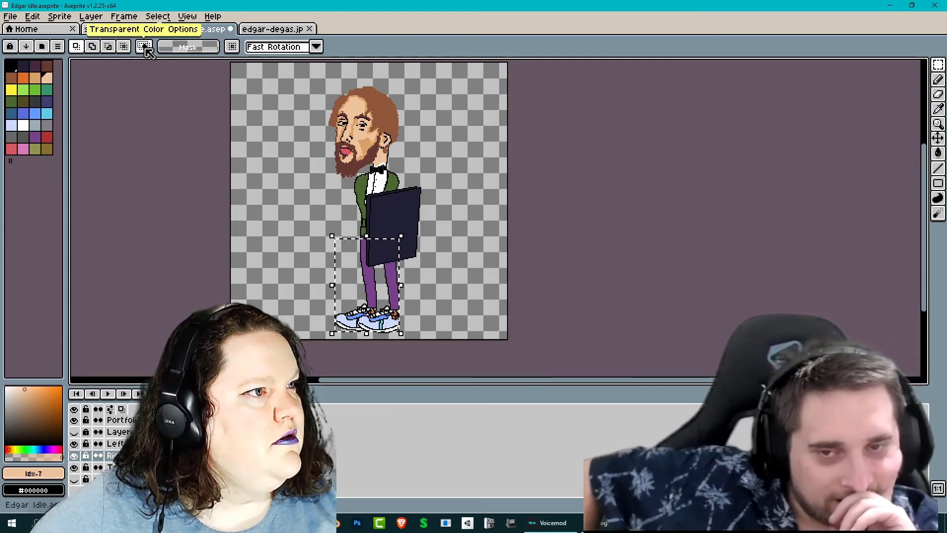
Set the rotation pivot to the top center, display it by default, and rotate the right leg around it
click(232, 46)
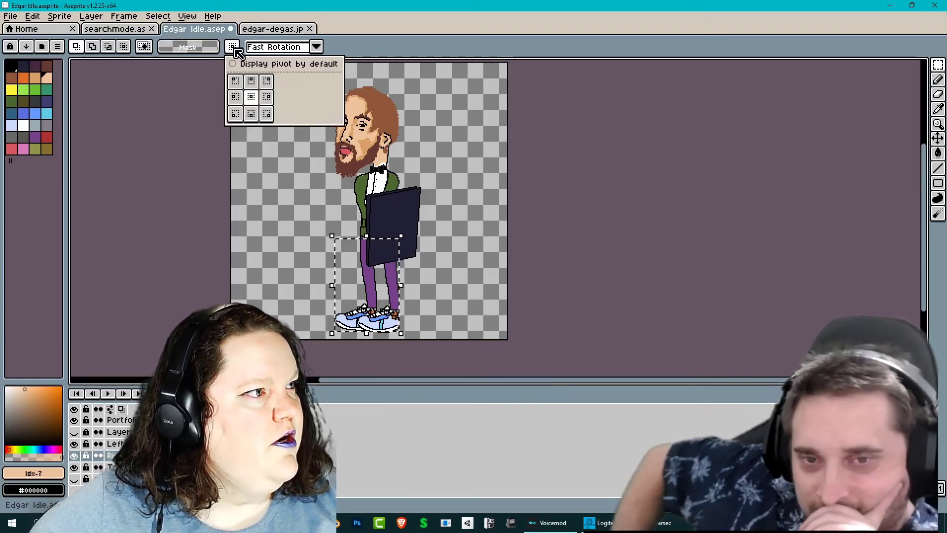
click(253, 81)
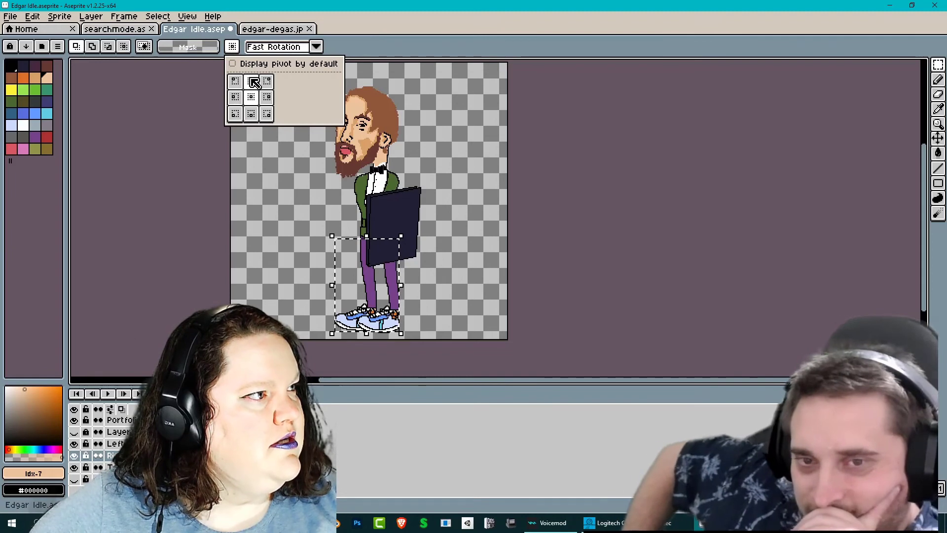
click(406, 230)
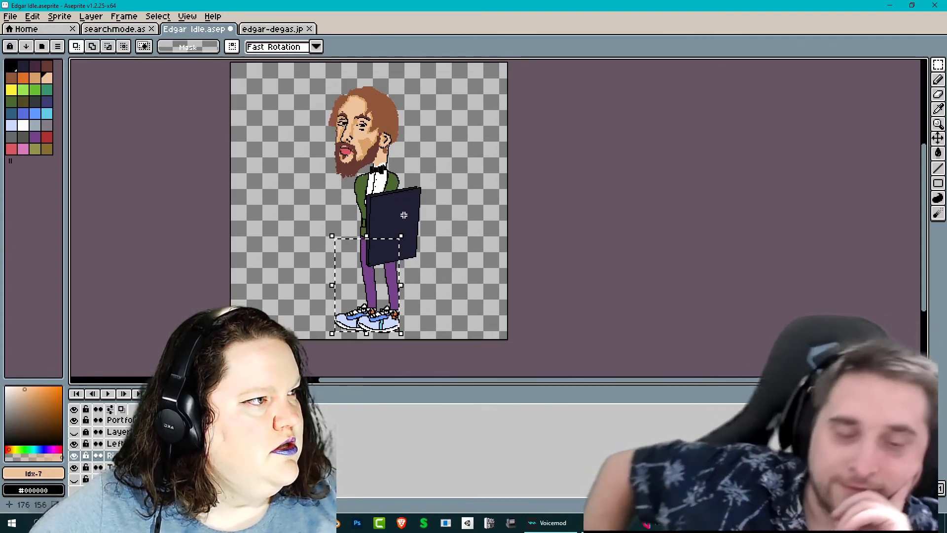
click(233, 46)
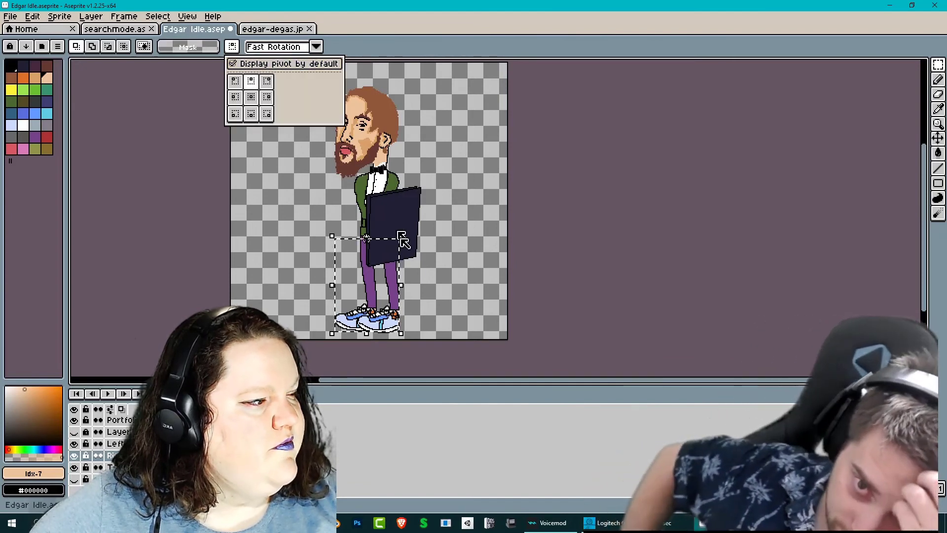
click(409, 235)
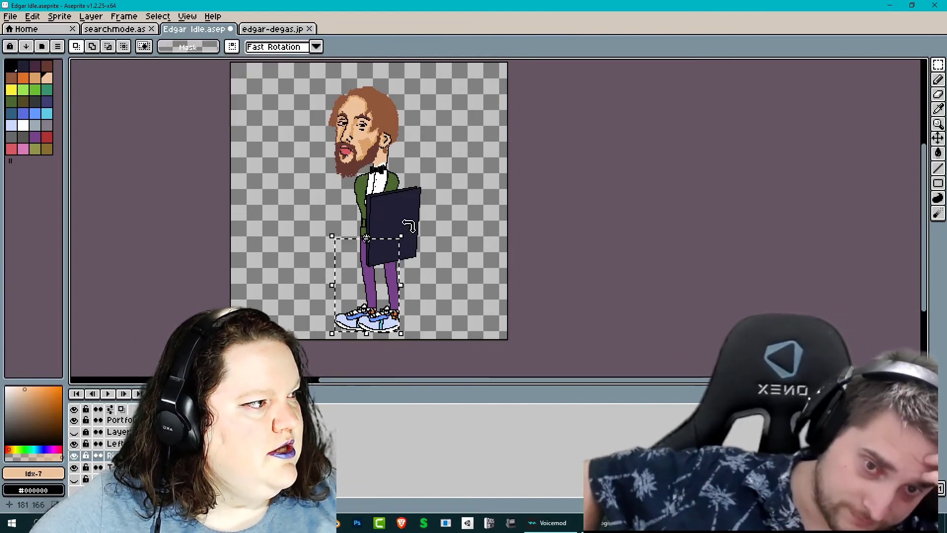
drag(409, 236, 362, 273)
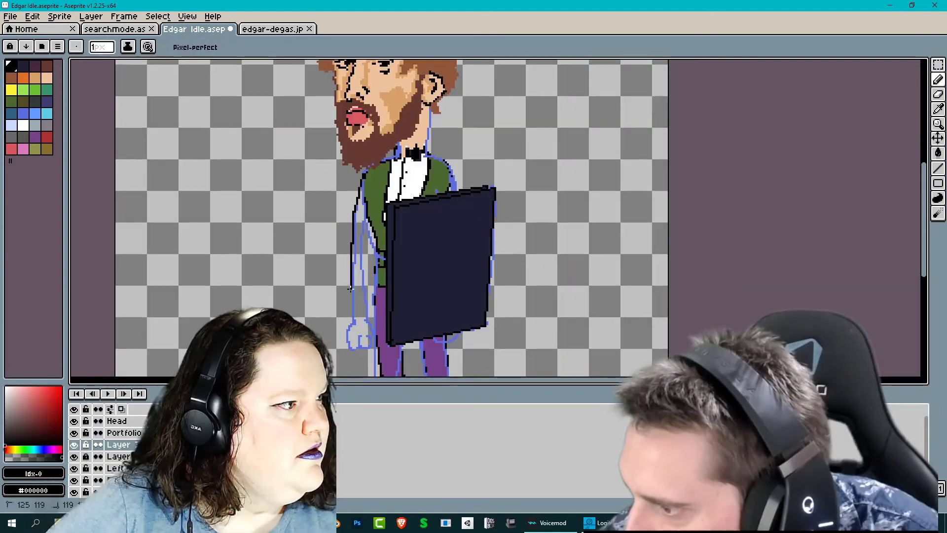
Outline the hanging arm with its cuff and curled fist in black with a 1 px pencil, following the blue sketch
drag(351, 289, 351, 309)
drag(367, 223, 363, 312)
drag(352, 274, 364, 274)
mouse_move(353, 313)
mouse_down()
mouse_move(367, 340)
mouse_move(368, 329)
mouse_up()
key(ctrl+z)
key(ctrl+z)
drag(368, 330, 359, 337)
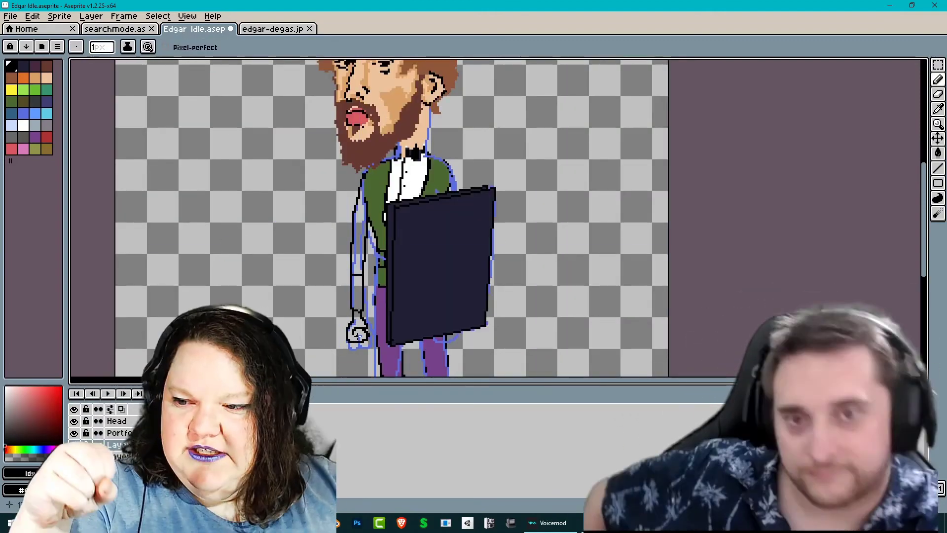
Place the arm layer above the portfolio and outline the other arm and its cuff in black across the portfolio
key(shift+n)
drag(458, 195, 449, 337)
key(ctrl+z)
mouse_move(453, 173)
mouse_down()
mouse_move(467, 217)
mouse_move(448, 334)
mouse_up()
key(ctrl+z)
mouse_move(447, 196)
mouse_down()
mouse_move(444, 269)
mouse_move(457, 233)
mouse_move(434, 336)
mouse_move(447, 345)
mouse_up()
drag(438, 319, 450, 320)
drag(447, 283, 460, 285)
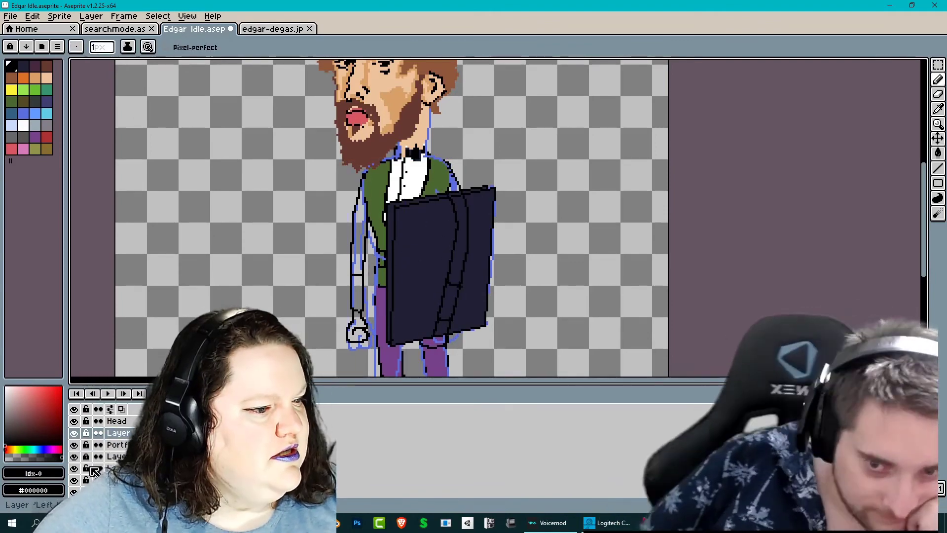
Hide the blue sketch layer and paint a dark green stroke inside the hanging arm's sleeve
click(74, 457)
click(12, 102)
drag(364, 191, 360, 231)
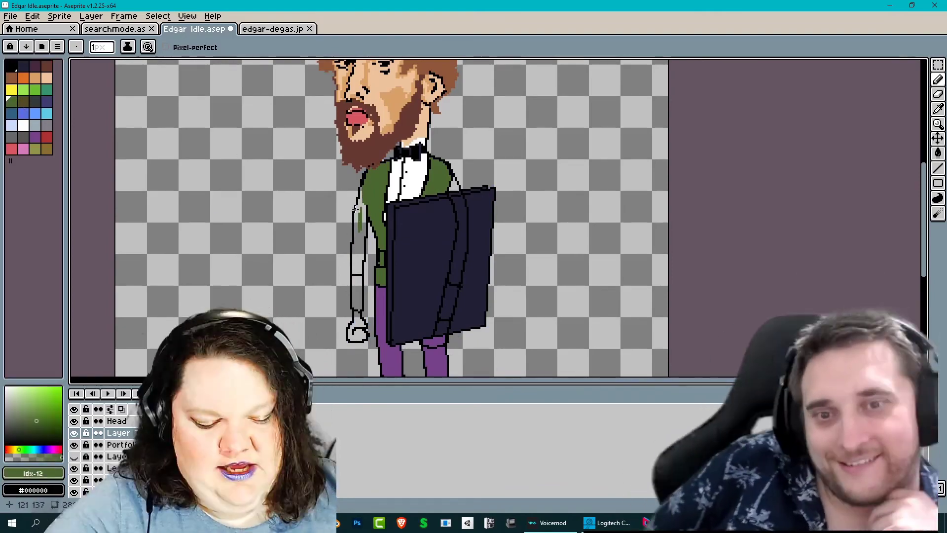
Set the pencil size to 2 px with dark green as the drawing color
key(plus)
key(plus)
key(bracketright)
key(bracketright)
key(bracketright)
key(bracketright)
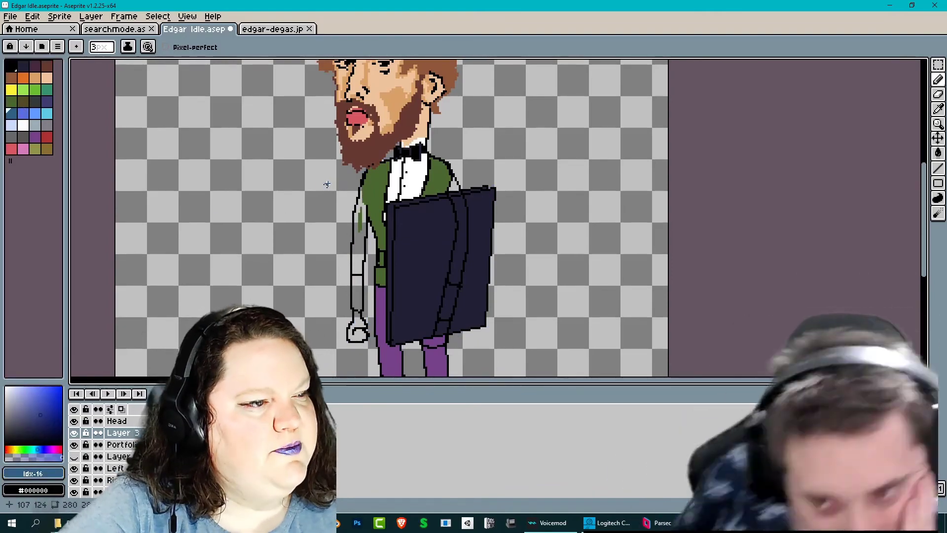
key(minus)
key(bracketleft)
key(bracketleft)
key(bracketleft)
key(bracketleft)
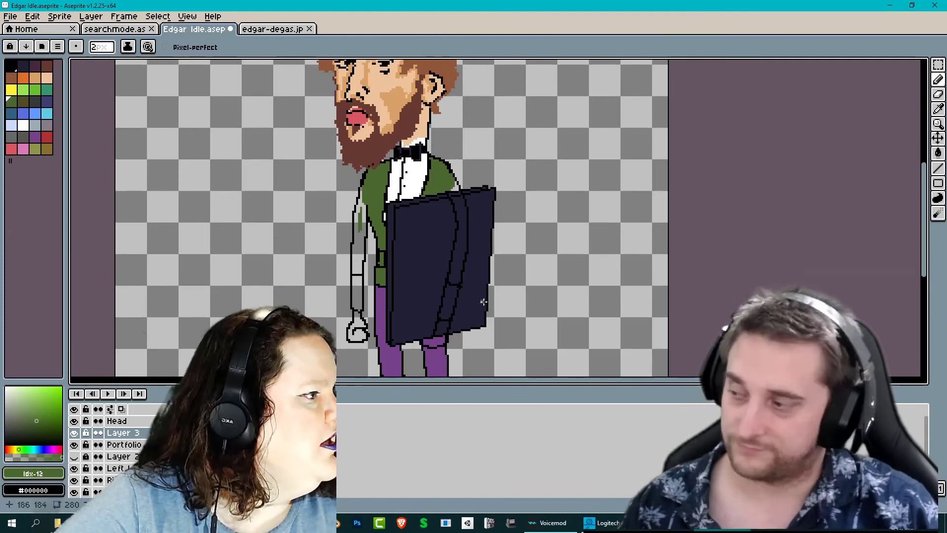
Fill both jacket sleeves with dark green and both shirt cuffs with white using the Paint Bucket
key(g)
click(461, 222)
click(359, 237)
click(23, 125)
click(357, 293)
click(449, 300)
Close the gap in the portfolio hand's outline and fill both hands with the light skin color Idx-7
click(47, 78)
click(360, 323)
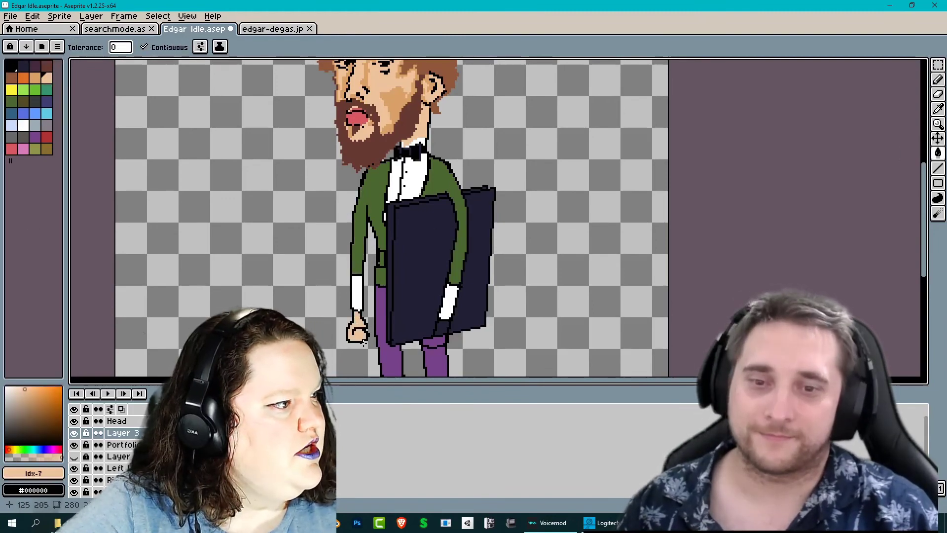
click(440, 332)
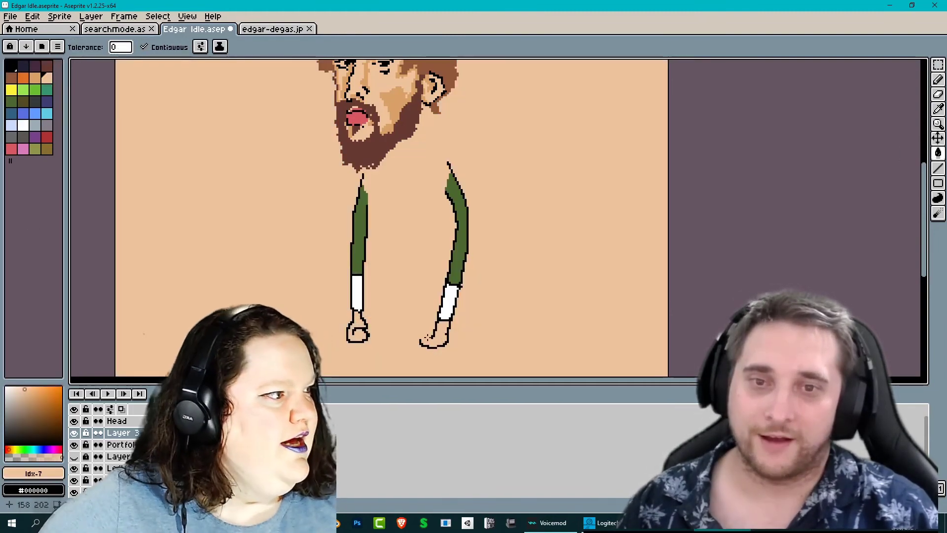
key(ctrl+z)
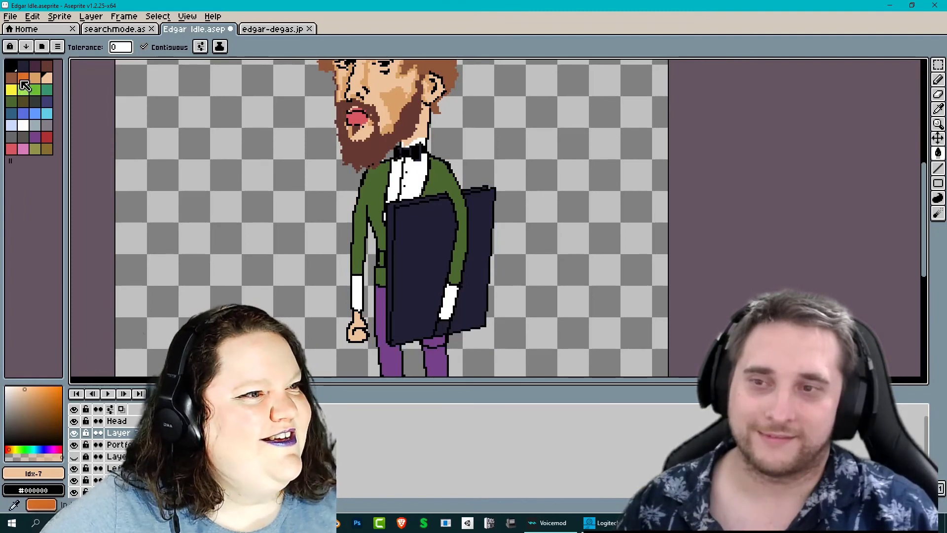
click(938, 79)
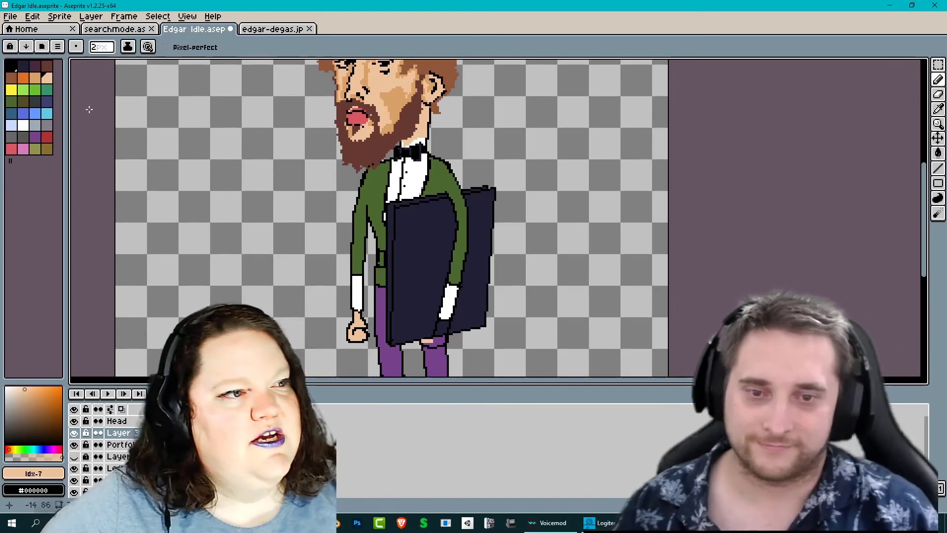
click(937, 153)
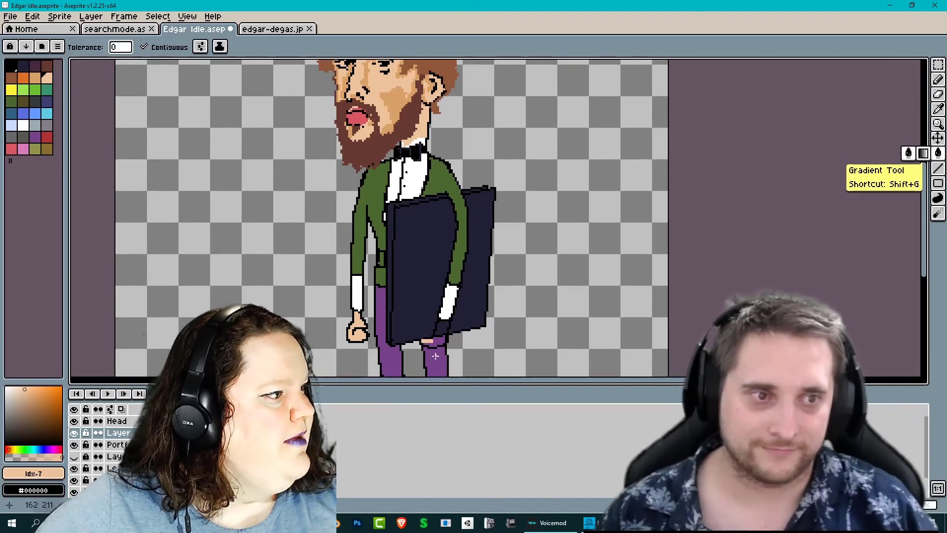
Check the whole figure and save the Edgar Idle sprite file
scroll(328, 295, down, 3)
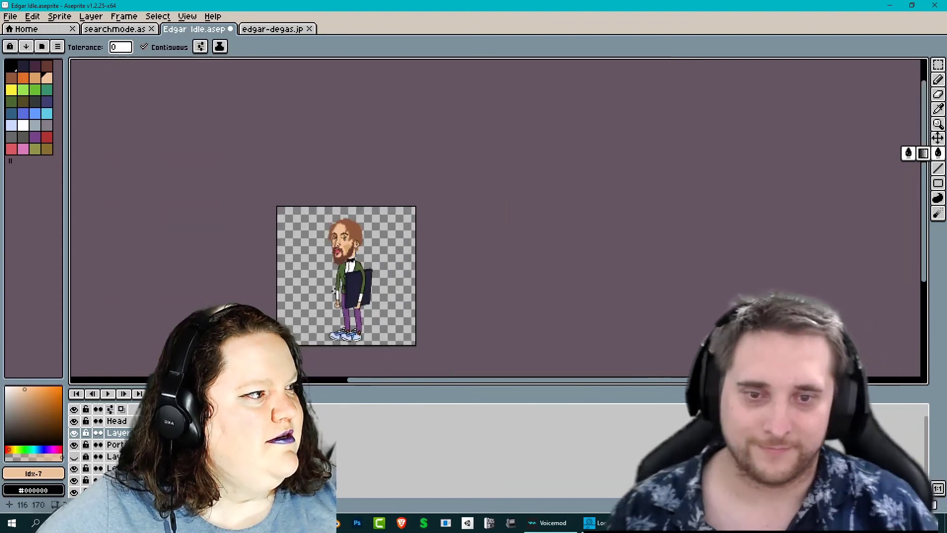
scroll(338, 282, up, 1)
middle_drag(394, 280, 401, 233)
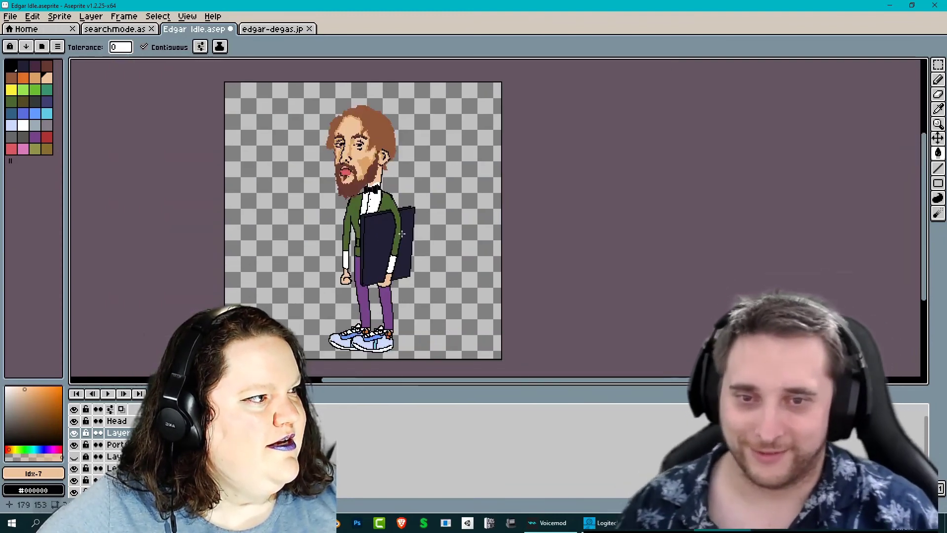
key(ctrl+s)
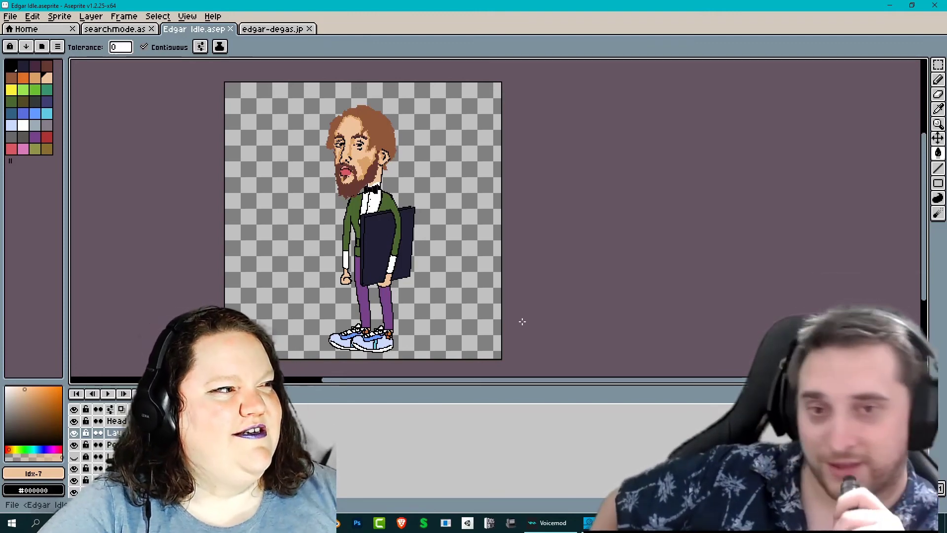
Add a layer above the Head layer and paint dark brown wavy strands through the hair with the 2 px Pencil
scroll(503, 248, up, 4)
middle_drag(366, 173, 527, 379)
middle_drag(370, 254, 445, 338)
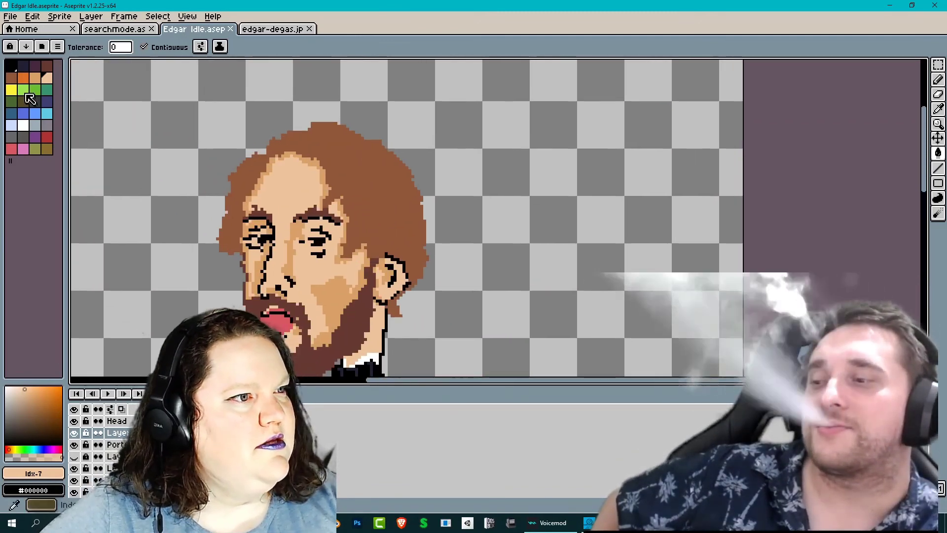
click(50, 67)
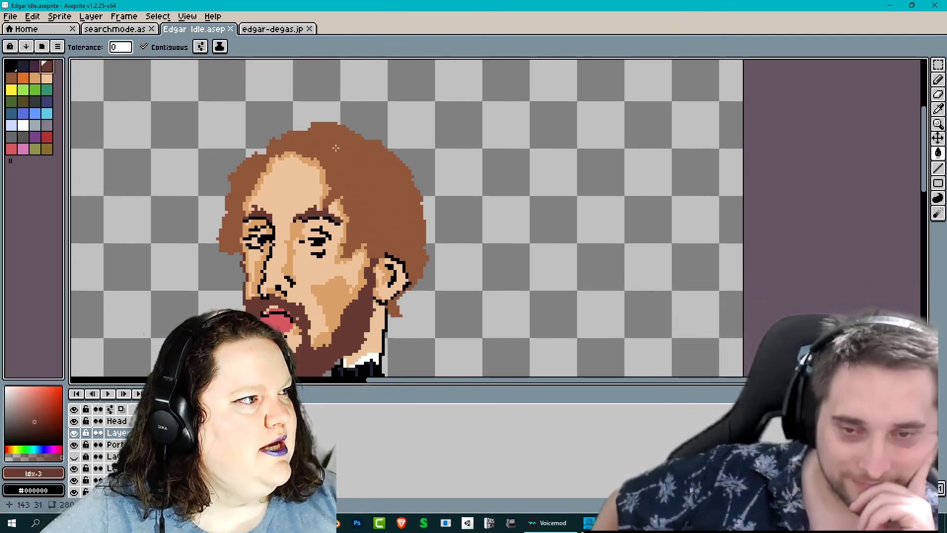
click(313, 138)
key(ctrl+z)
click(938, 80)
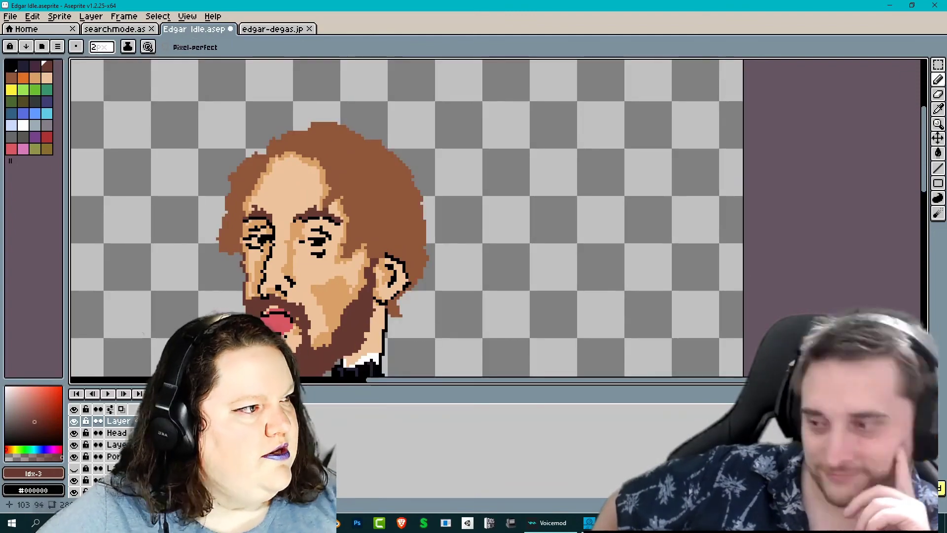
drag(316, 133, 349, 188)
drag(370, 156, 372, 227)
drag(397, 174, 395, 244)
drag(413, 209, 415, 266)
drag(258, 166, 231, 236)
drag(309, 133, 252, 152)
Outline the upper edge of the hair beside the forehead in black with the Pencil at 1 px
click(11, 66)
key(ctrl+z)
key(minus)
scroll(235, 207, up, 2)
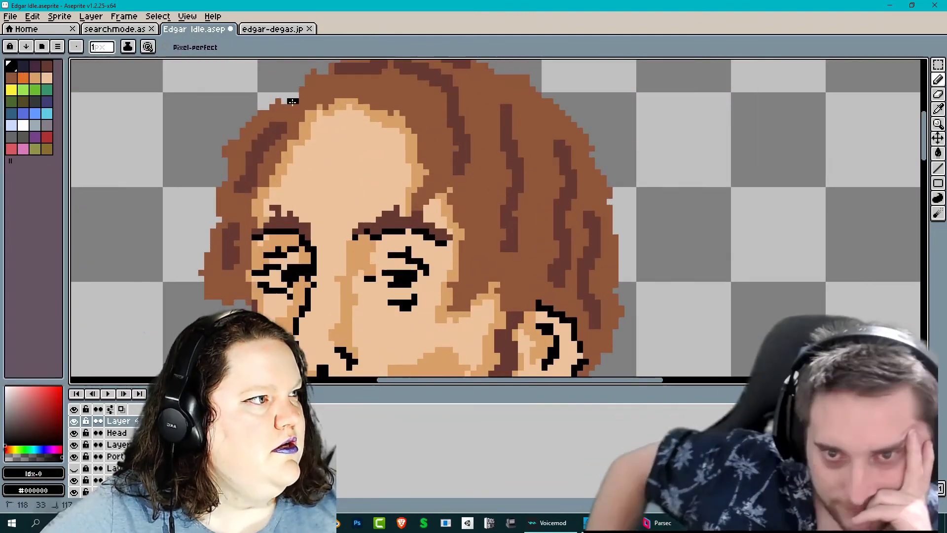
mouse_move(296, 101)
mouse_down()
mouse_move(271, 102)
mouse_move(224, 149)
mouse_up()
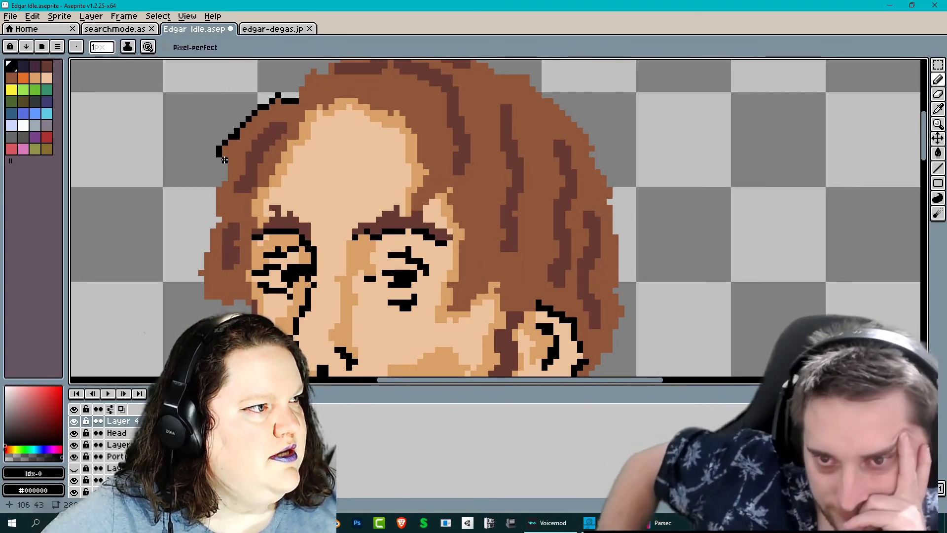
drag(224, 165, 224, 174)
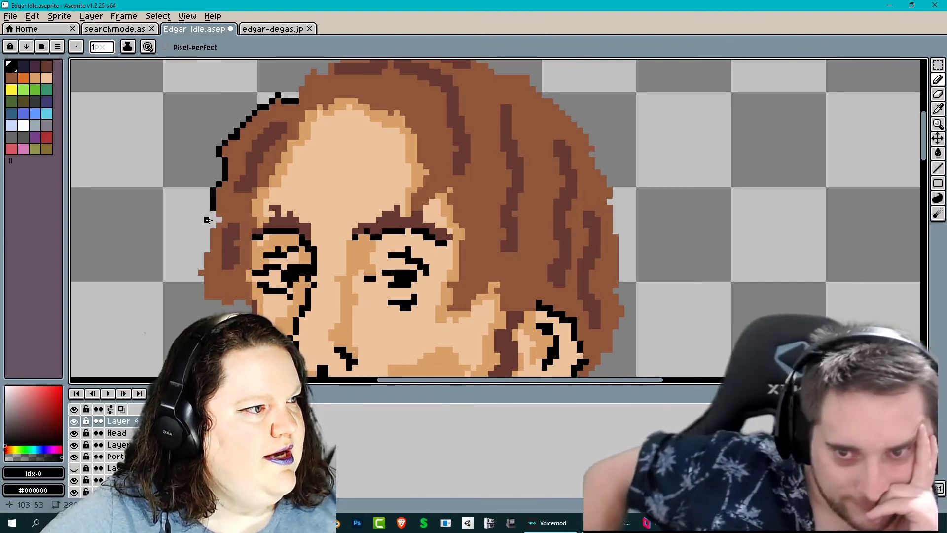
Continue the black outline down the side tuft of hair and along its lower edge to the face
click(213, 213)
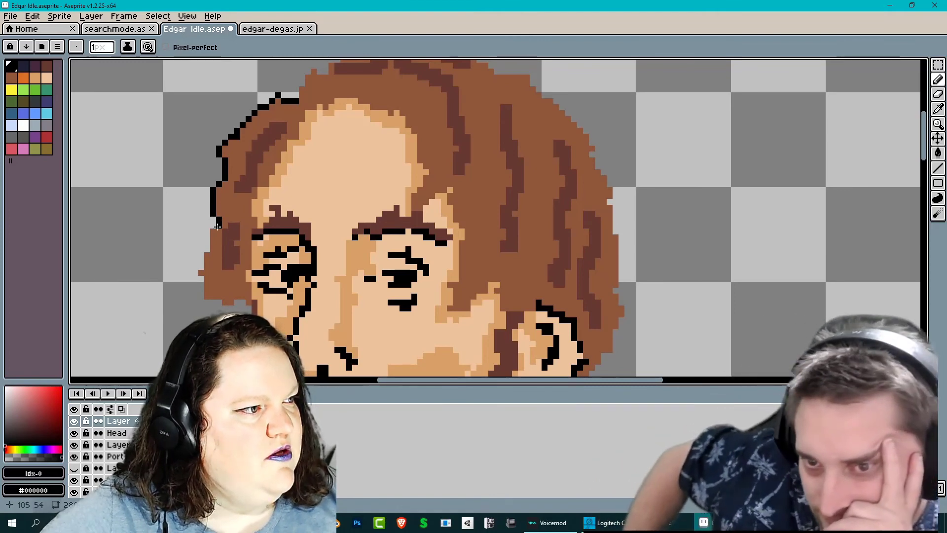
click(214, 225)
click(207, 232)
click(205, 239)
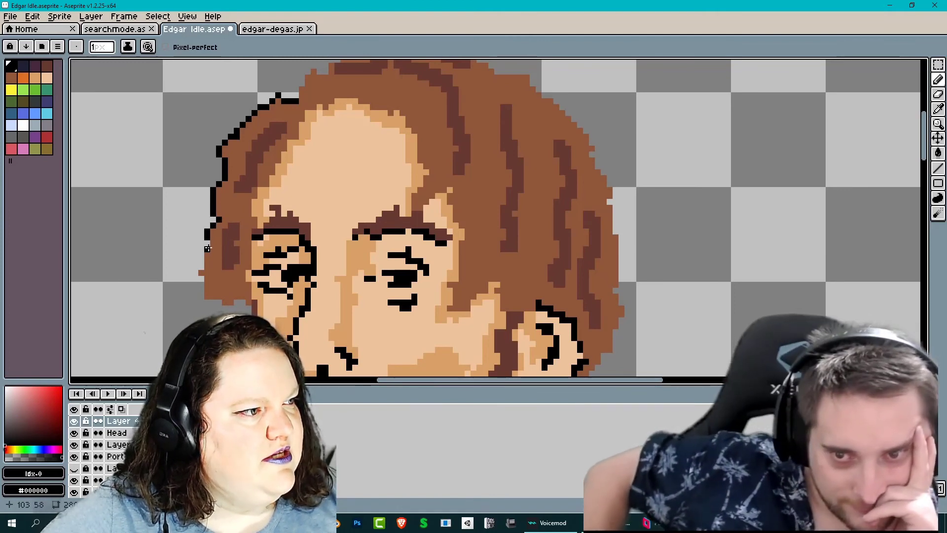
click(202, 254)
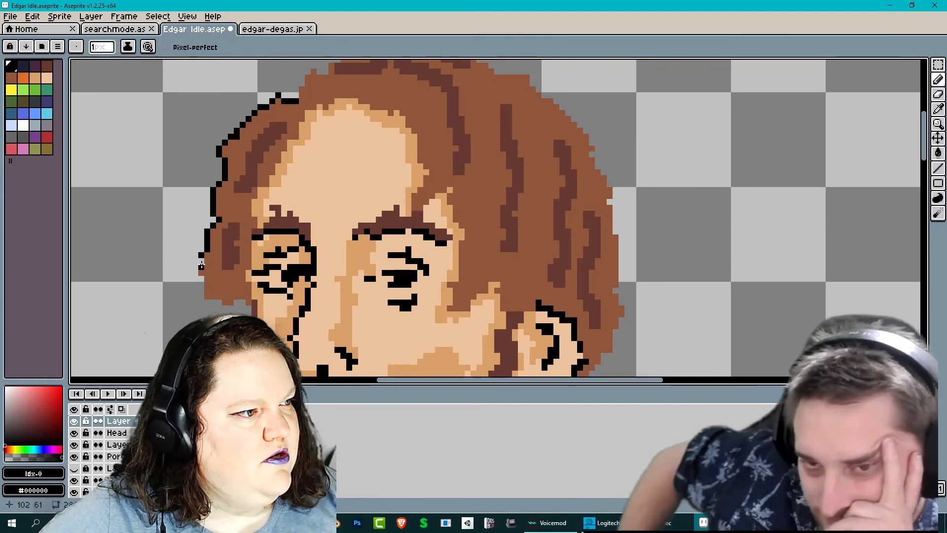
click(200, 264)
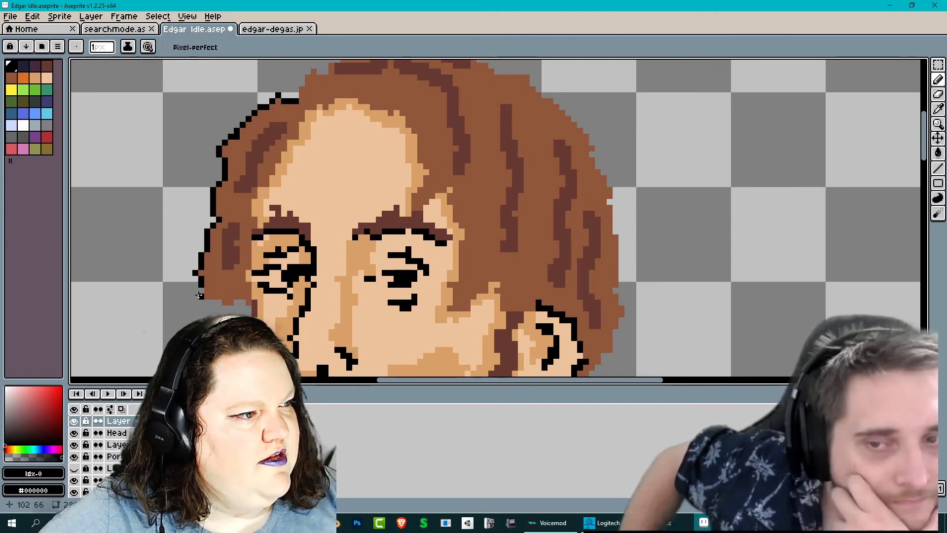
click(199, 295)
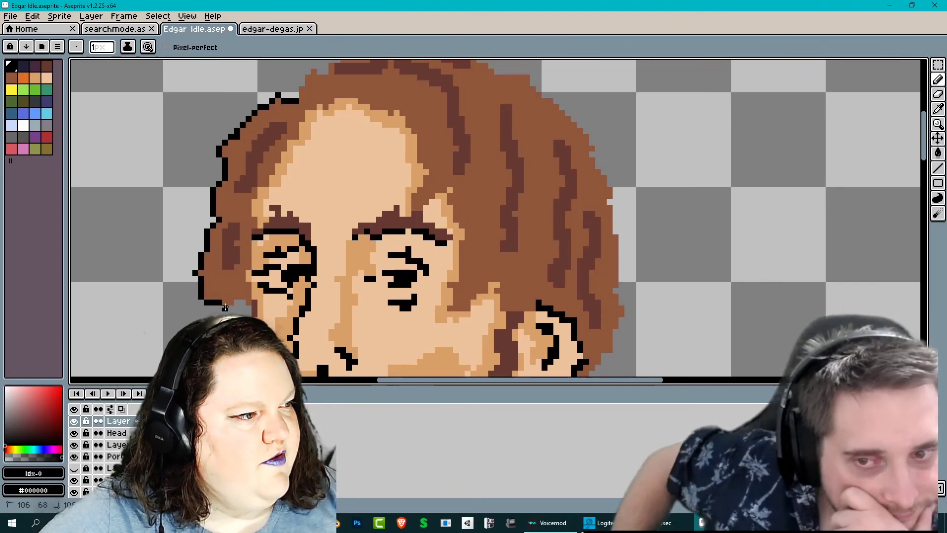
click(230, 307)
click(236, 303)
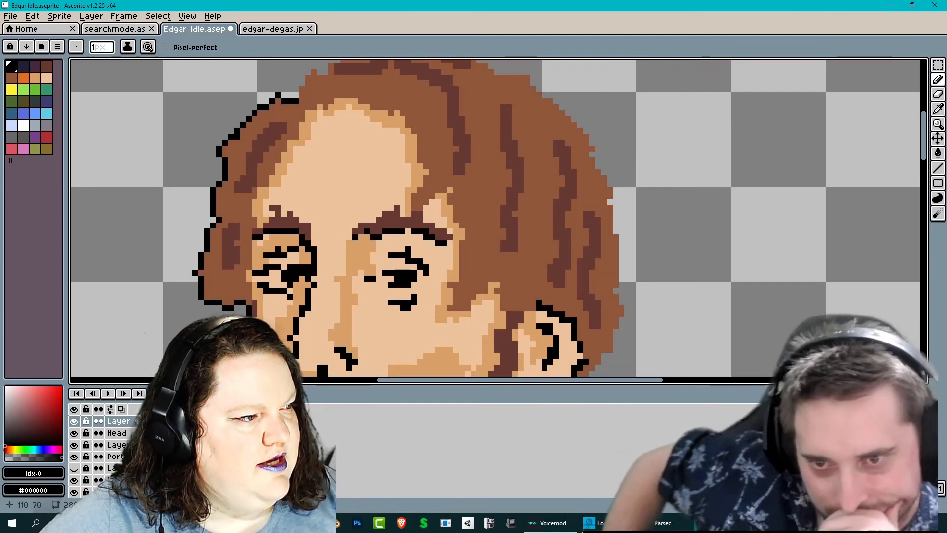
Outline the far side of the face in black from beneath the hair tuft down to the start of the beard
middle_drag(247, 311, 250, 202)
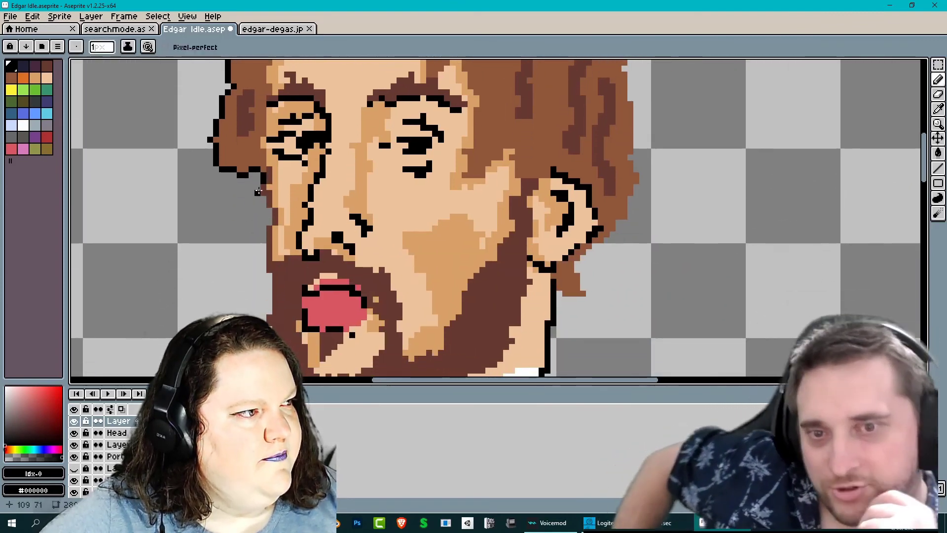
click(258, 189)
click(262, 196)
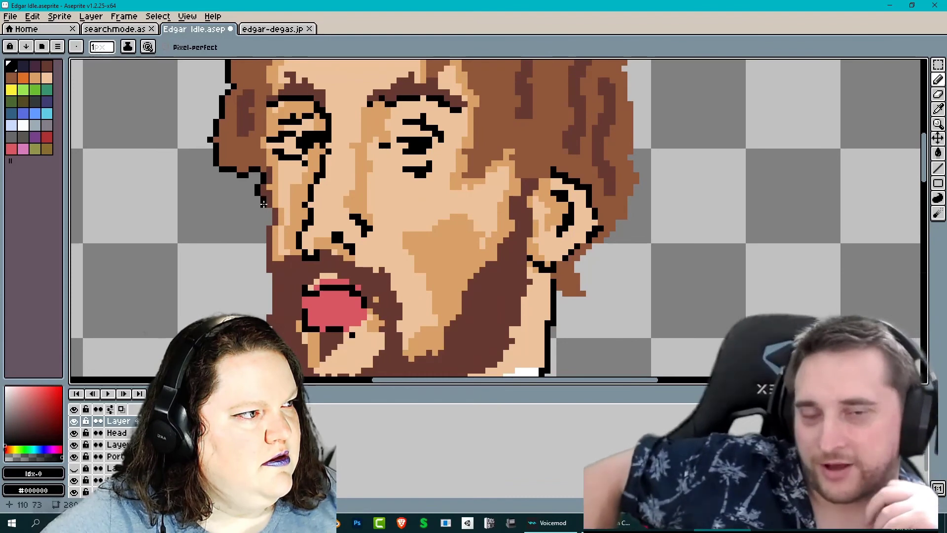
drag(263, 199, 269, 211)
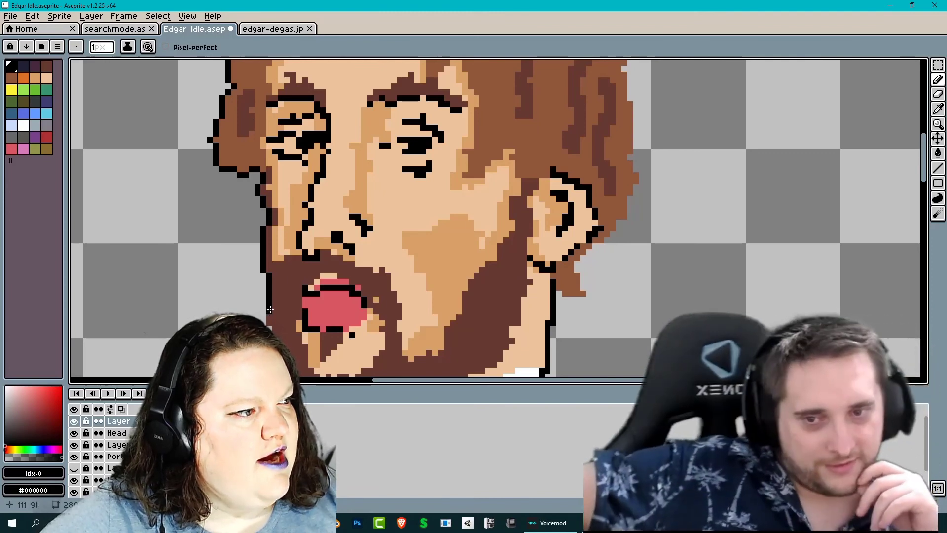
Outline the beard's front edge in black from beside the mouth down toward its jagged lower corner
mouse_move(270, 297)
middle_down()
mouse_move(257, 248)
mouse_move(264, 223)
middle_up()
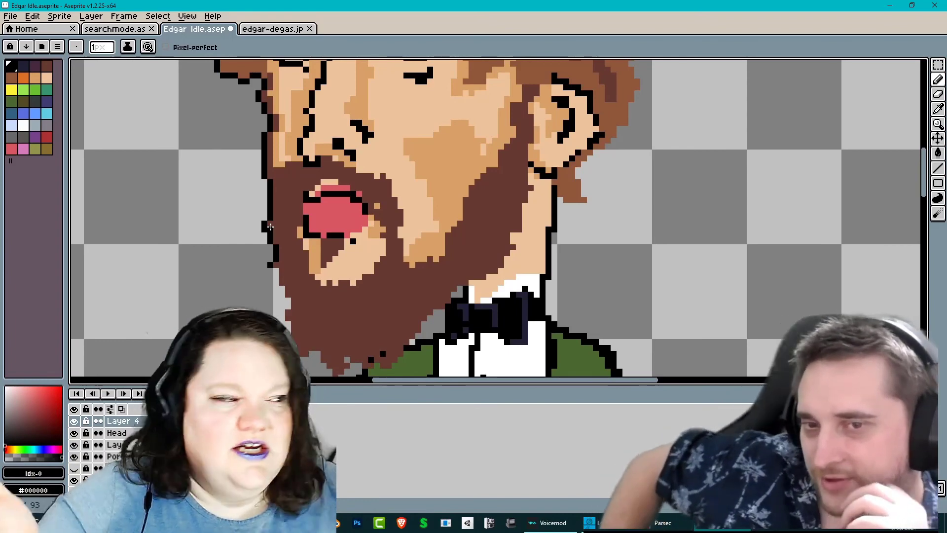
click(276, 271)
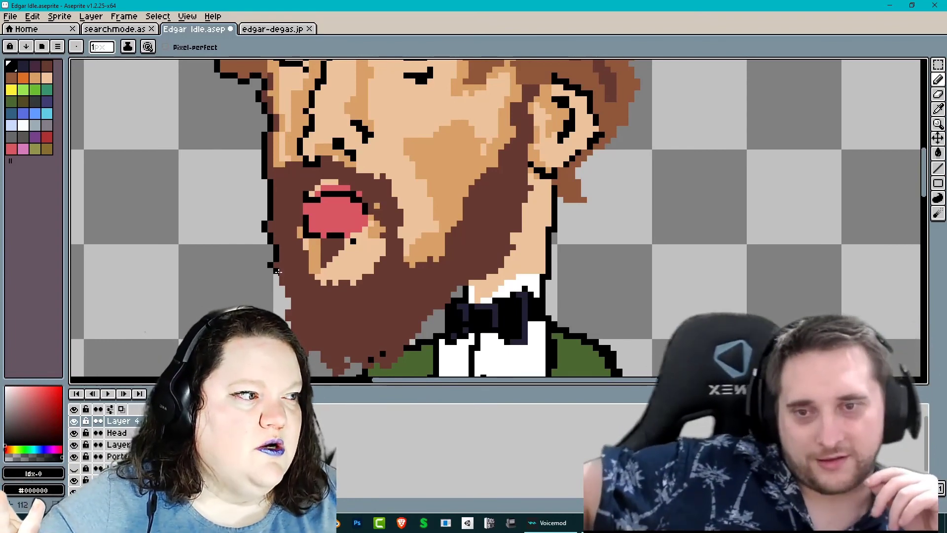
click(277, 281)
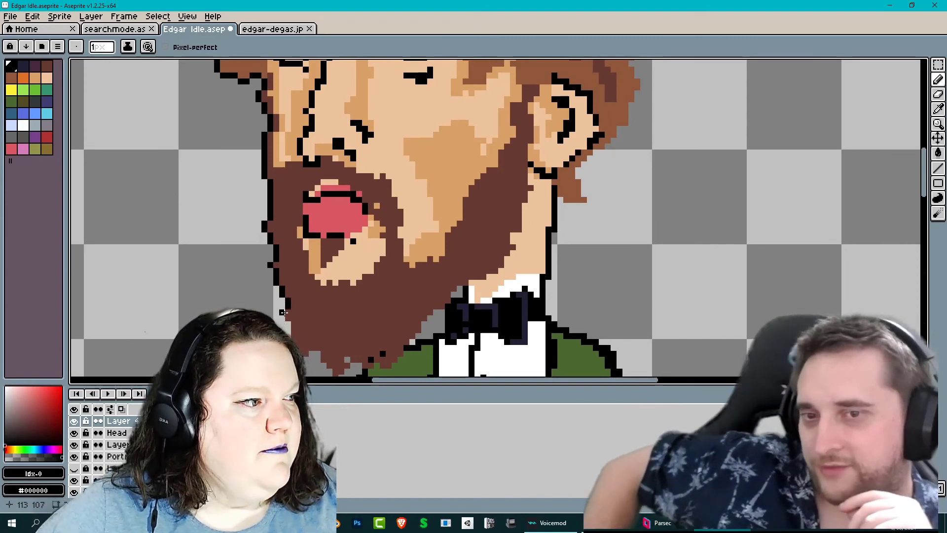
drag(282, 313, 282, 319)
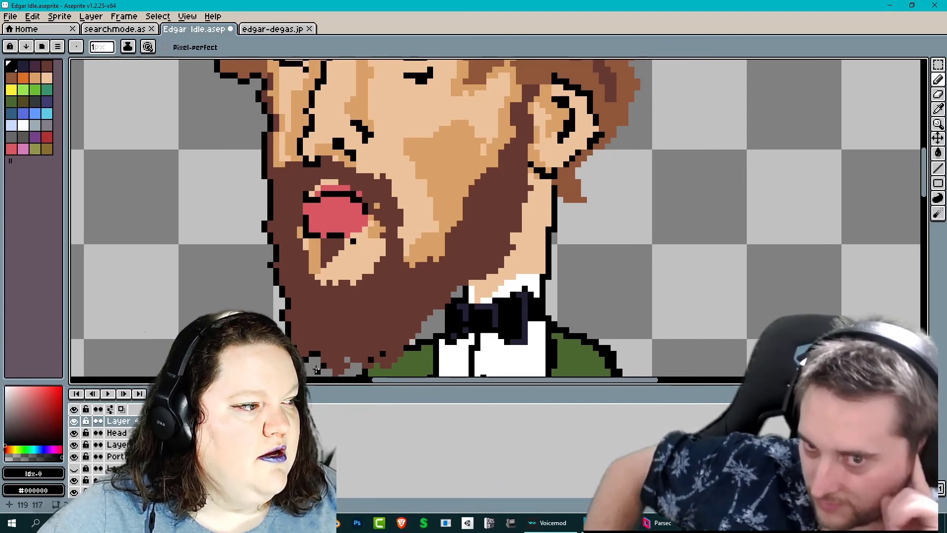
Trace the beard's jagged bottom edge and pointed tip in black, up to the jacket shoulder
middle_drag(322, 365, 266, 268)
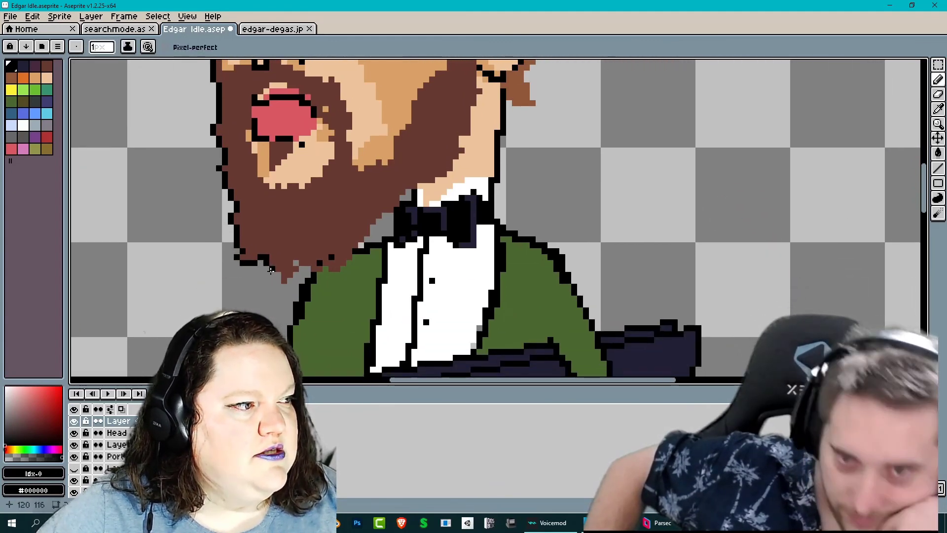
drag(271, 270, 281, 284)
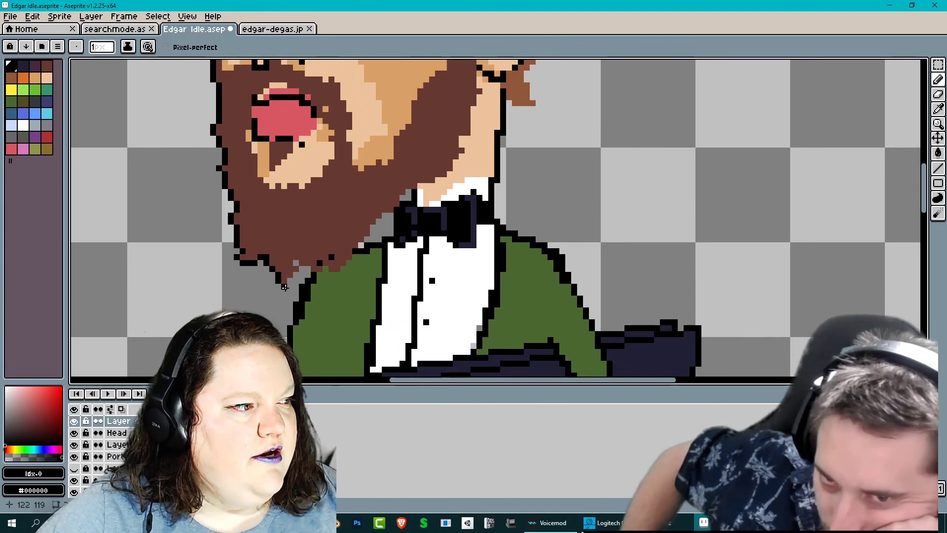
click(297, 275)
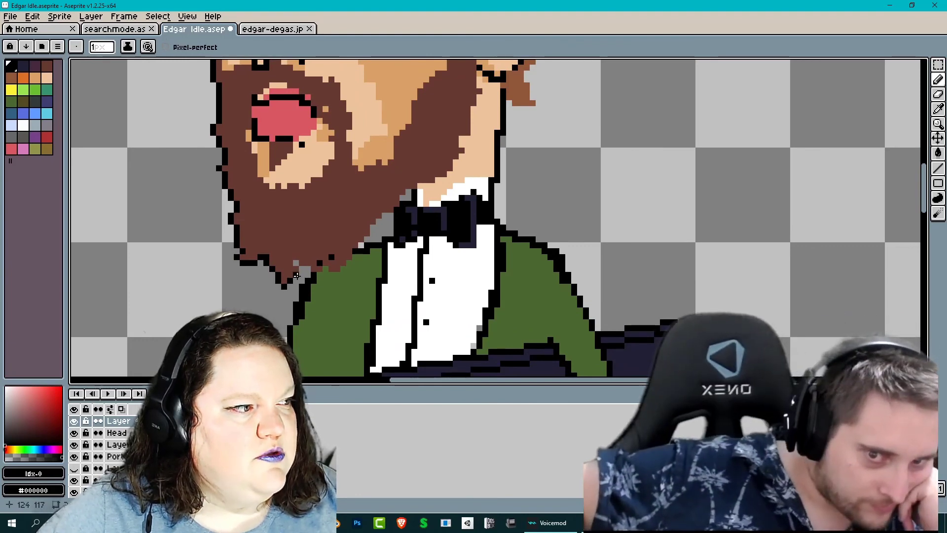
click(296, 269)
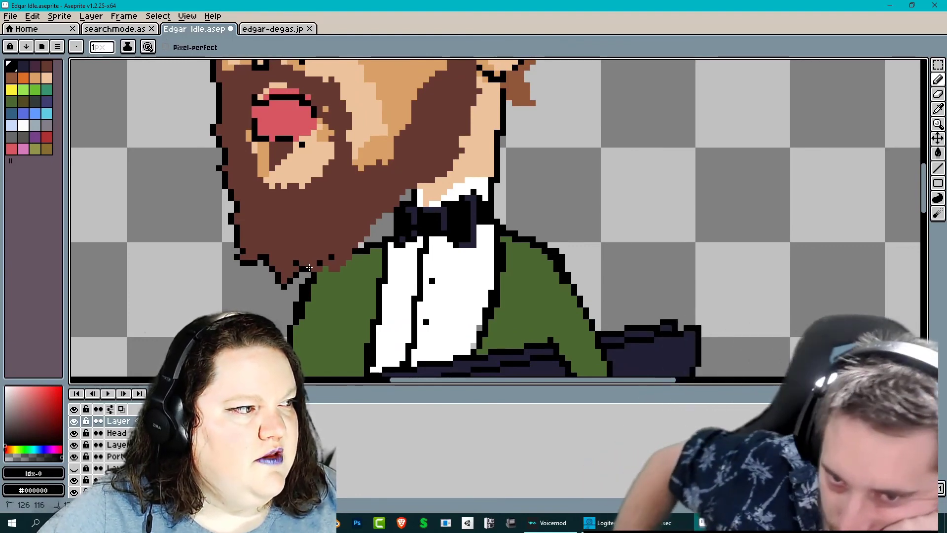
drag(313, 273, 338, 274)
click(325, 270)
click(343, 269)
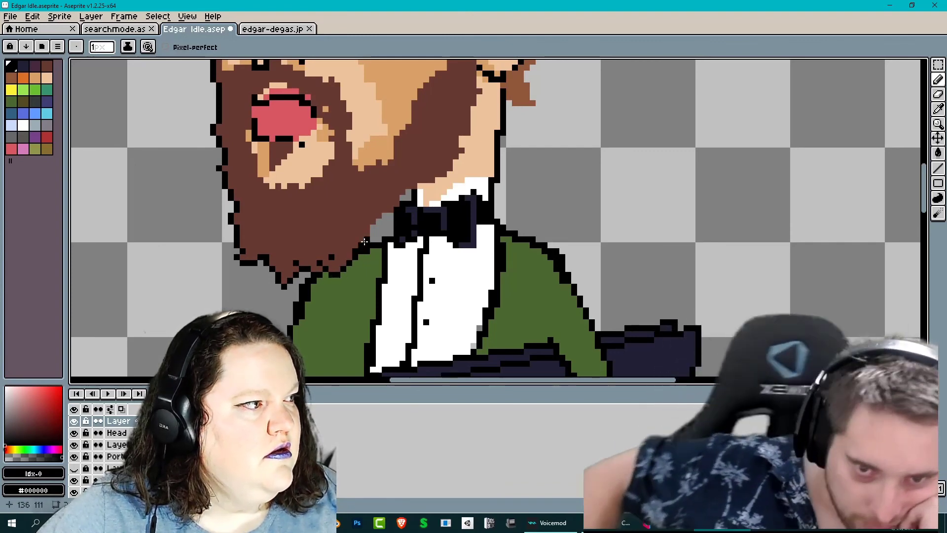
Outline the beard's rear lower edge in black from the jacket shoulder, past the bow tie and along the jaw above the collar
click(368, 240)
click(371, 233)
click(374, 227)
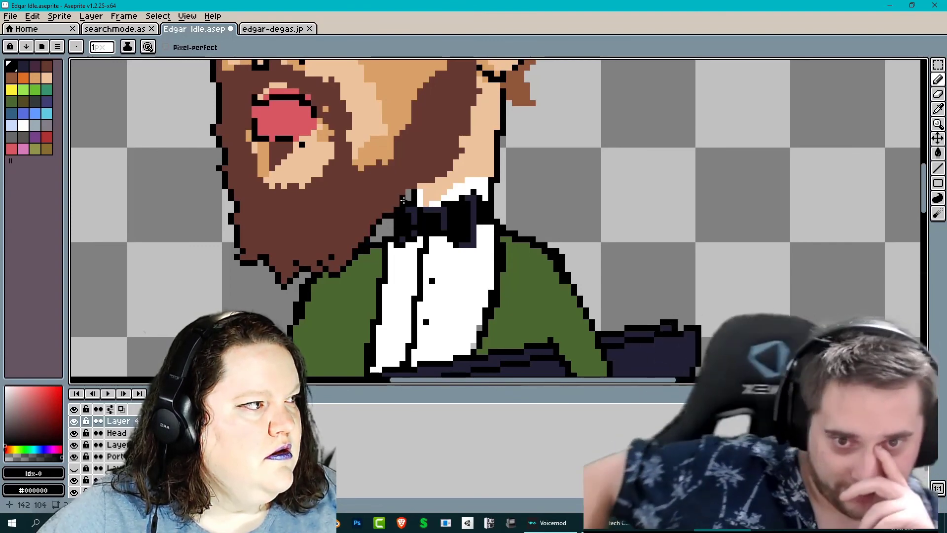
middle_drag(402, 199, 304, 299)
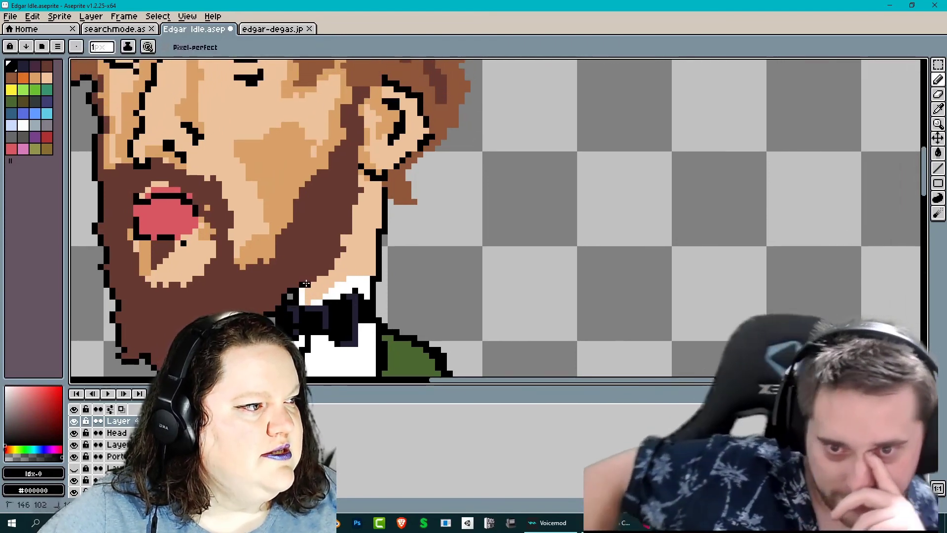
click(320, 279)
click(326, 278)
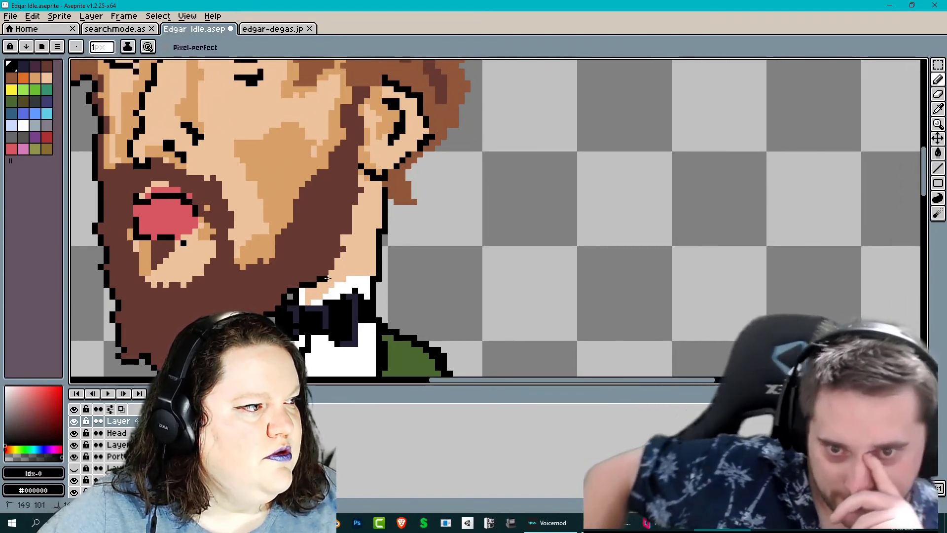
drag(333, 271, 337, 263)
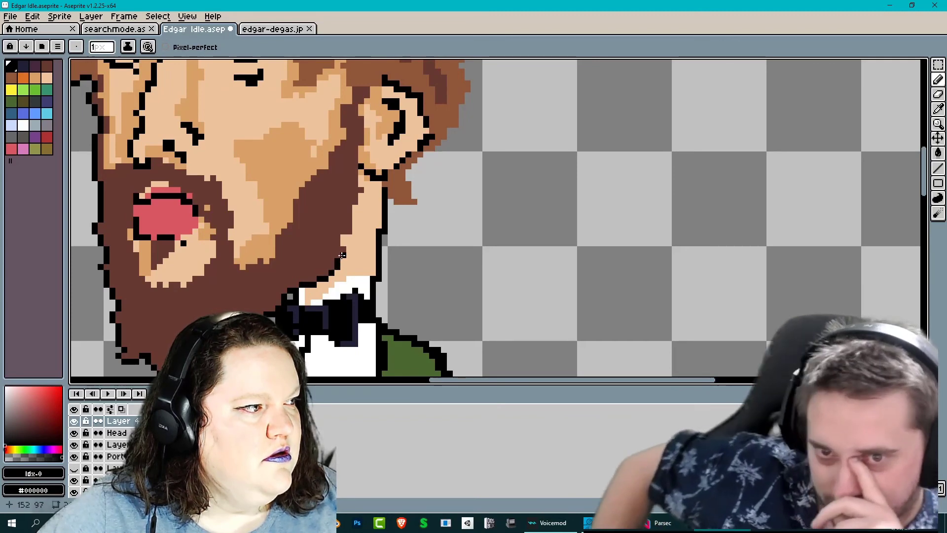
Continue the black beard outline up along the neck to just beneath the ear
click(343, 240)
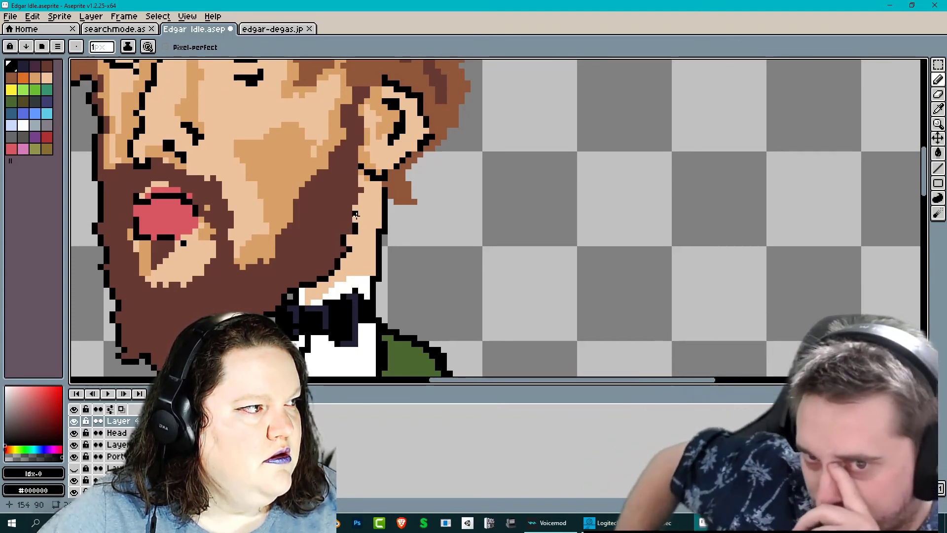
click(356, 218)
click(356, 214)
click(356, 208)
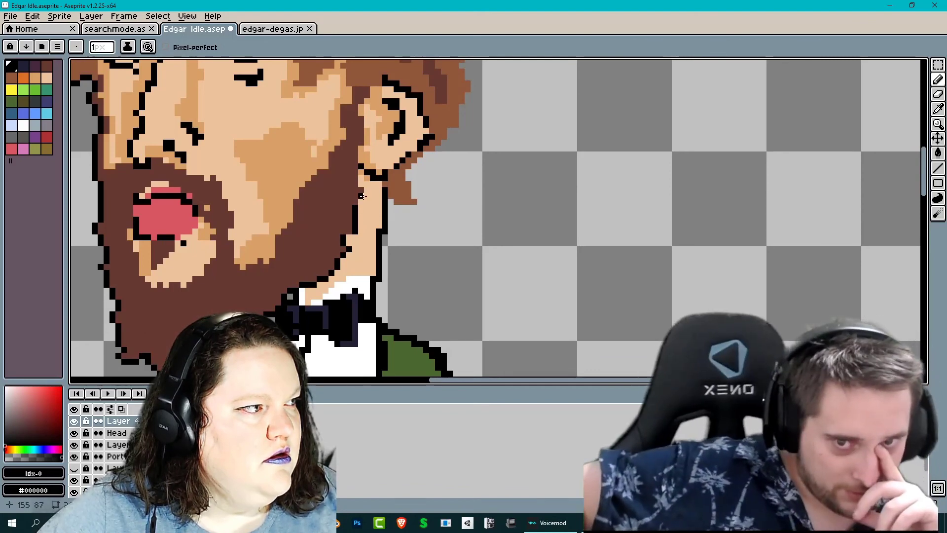
click(362, 195)
click(361, 200)
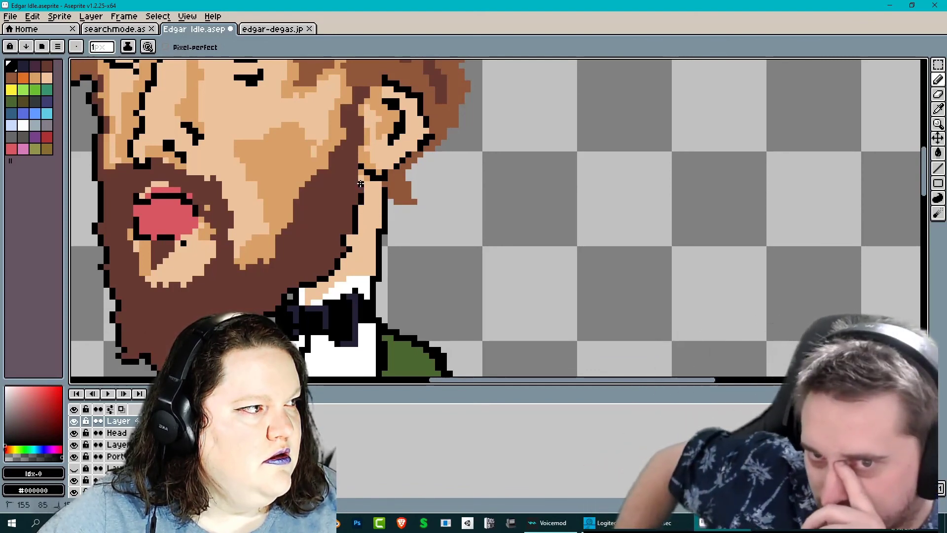
Outline the small tuft of hair behind the neck in black, starting from the back of the neck
scroll(456, 244, down, 3)
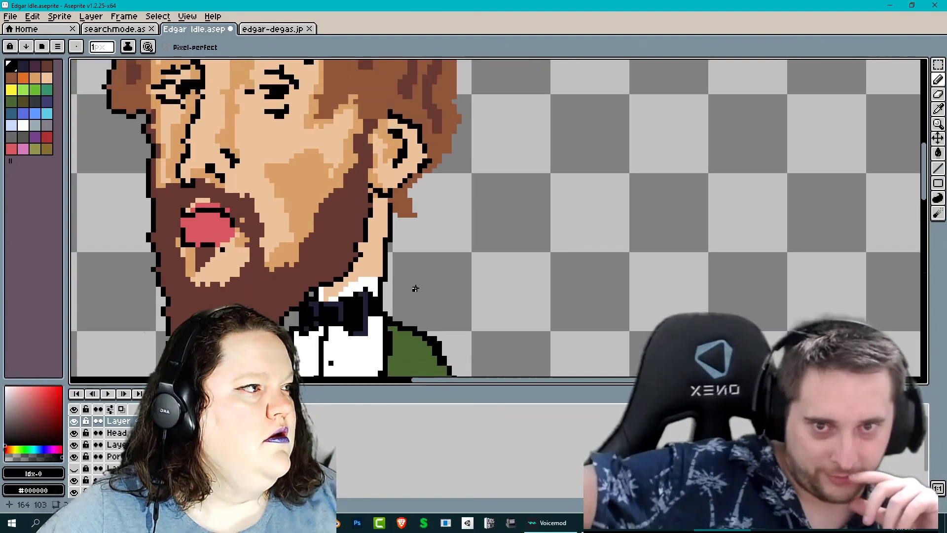
scroll(285, 303, up, 4)
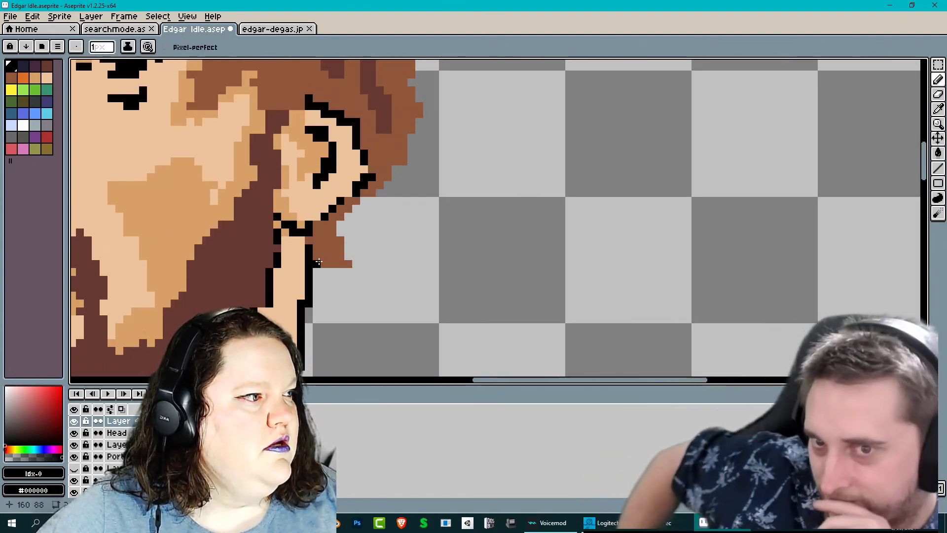
click(334, 272)
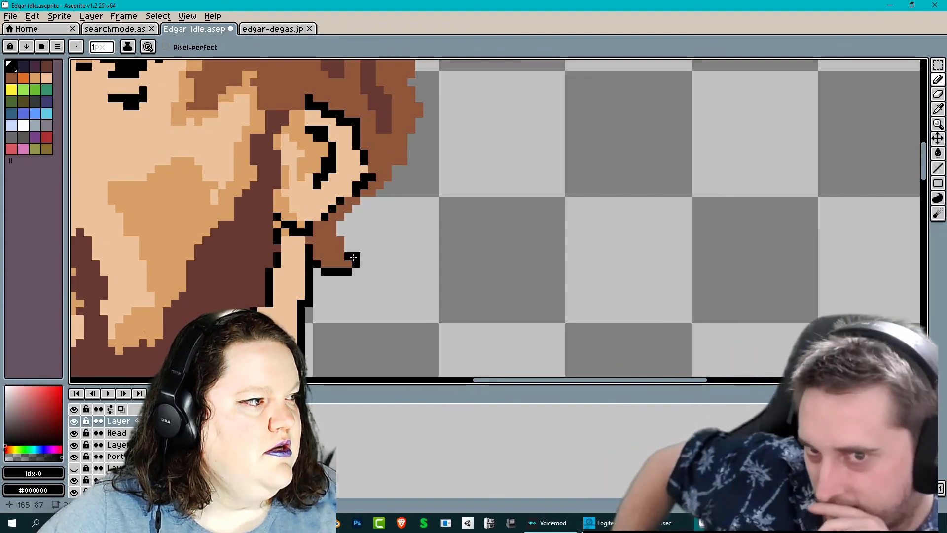
mouse_move(346, 239)
mouse_down()
mouse_move(351, 213)
mouse_move(389, 190)
mouse_move(416, 131)
mouse_move(414, 88)
mouse_move(437, 248)
mouse_up()
Outline the back of the hair in black from behind the ear up to the crown, closing the head outline
key(space)
drag(451, 209, 444, 116)
drag(443, 116, 453, 251)
drag(451, 235, 413, 147)
mouse_move(413, 139)
mouse_down()
mouse_move(422, 223)
mouse_move(353, 169)
mouse_move(226, 109)
mouse_move(172, 109)
mouse_move(85, 149)
mouse_move(305, 156)
mouse_up()
drag(295, 155, 259, 191)
Select a rectangle closely around the whole figure and crop the sprite to that selection
scroll(268, 167, down, 6)
scroll(270, 275, down, 1)
key(shift+q)
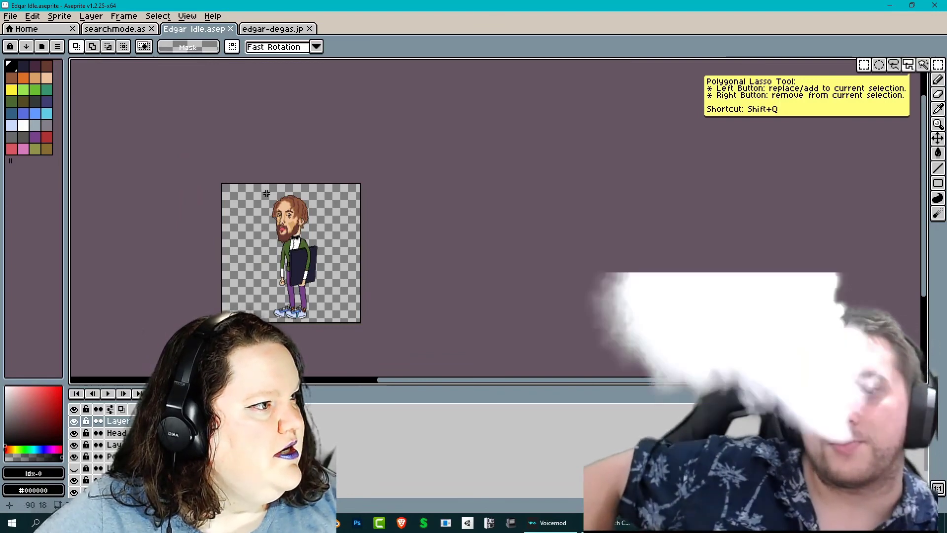
mouse_move(267, 194)
mouse_down()
mouse_move(342, 320)
mouse_move(320, 320)
mouse_up()
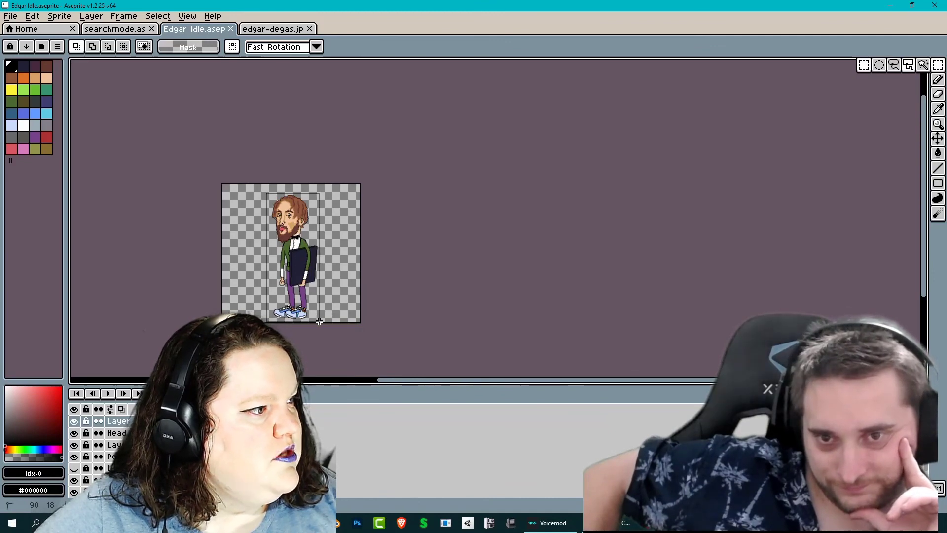
drag(319, 322, 319, 321)
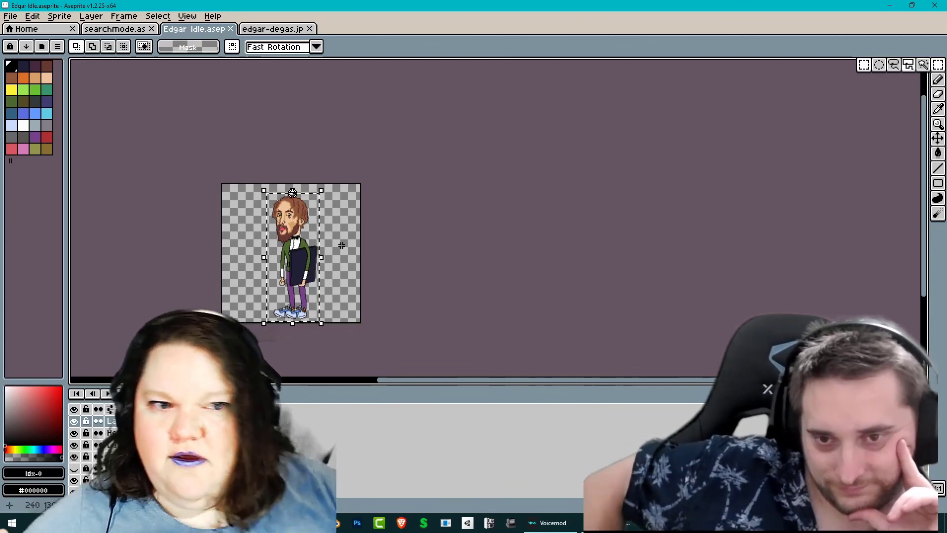
click(39, 17)
mouse_move(54, 17)
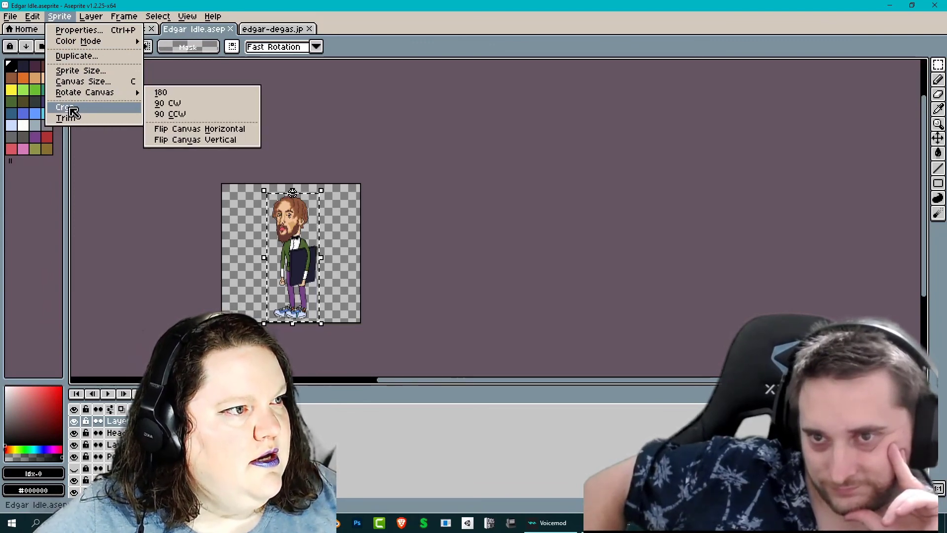
click(73, 112)
scroll(242, 279, up, 3)
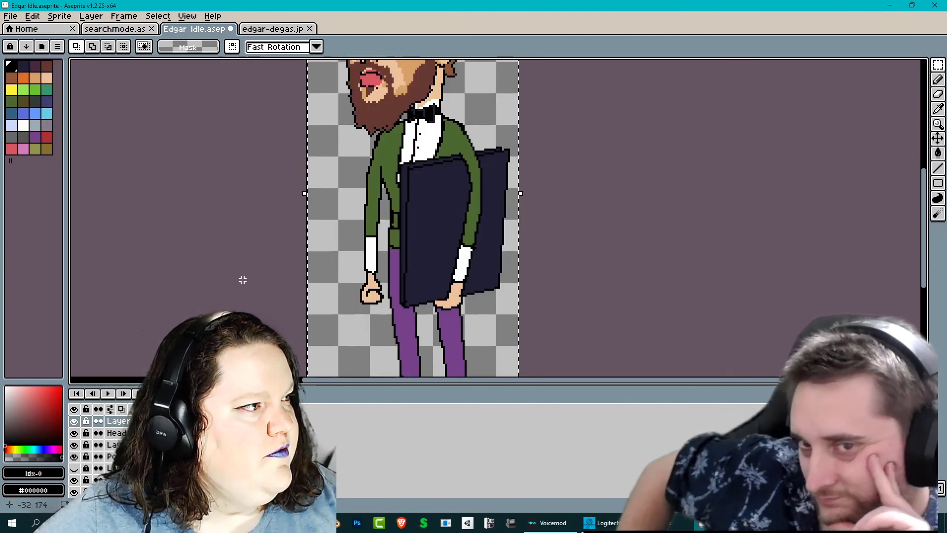
scroll(243, 280, down, 2)
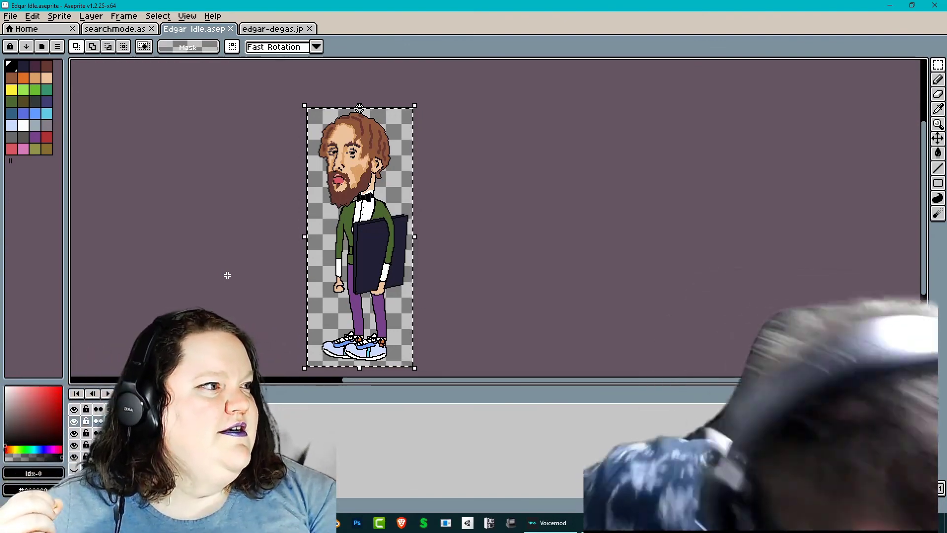
Compare the finished Edgar Idle sprite with the edgar-degas.jpg portrait reference, checking the face, hair and beard
click(249, 29)
middle_drag(233, 236, 236, 281)
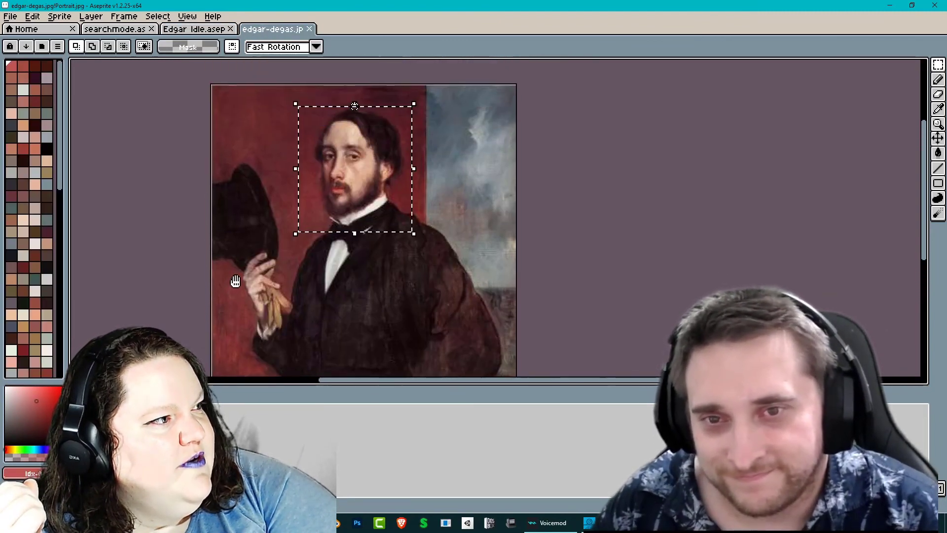
click(214, 32)
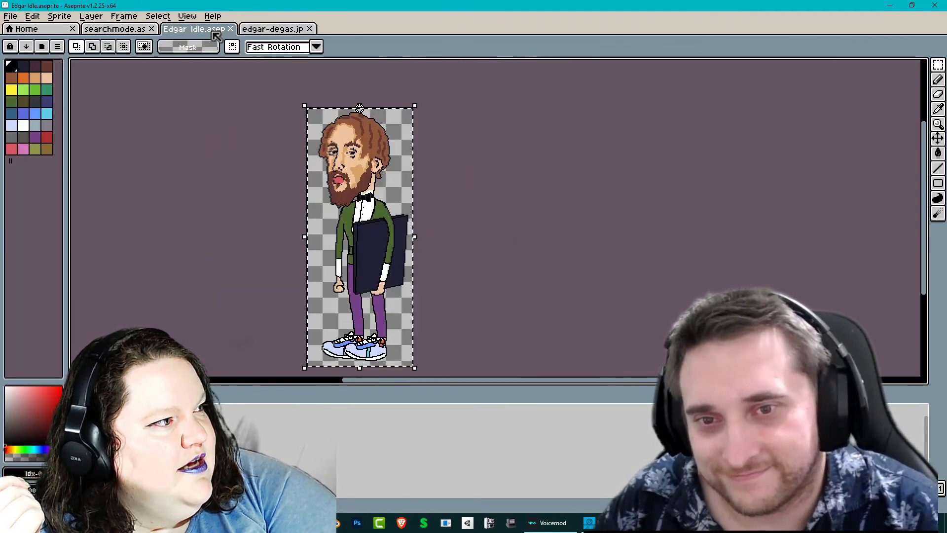
click(250, 30)
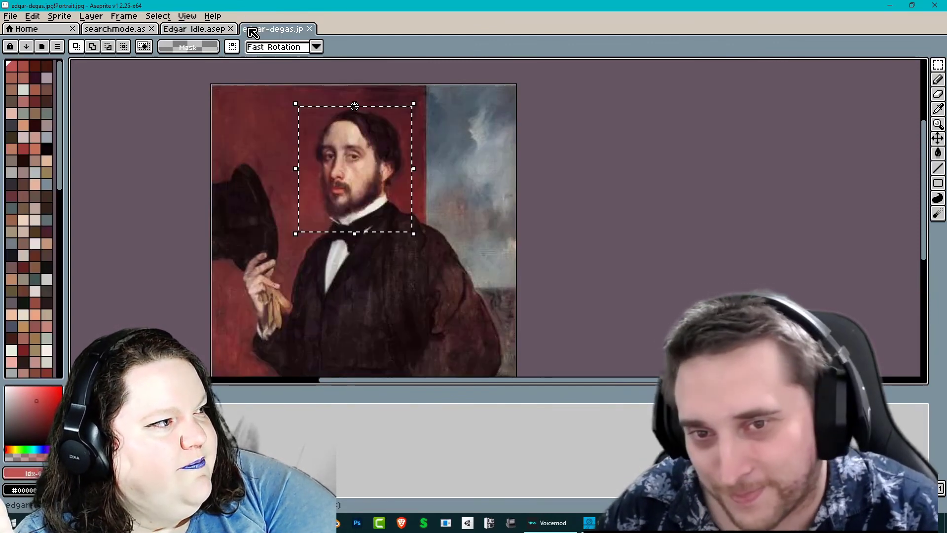
click(194, 30)
click(271, 31)
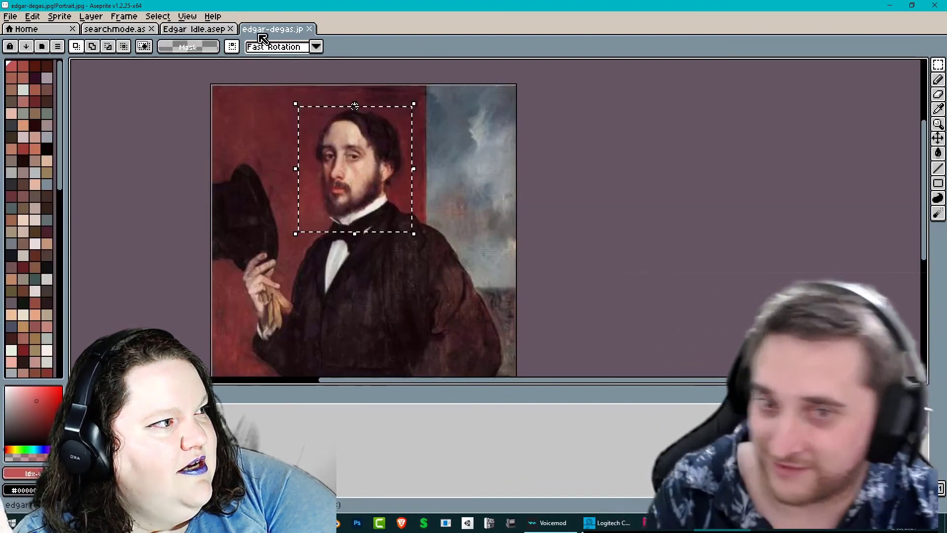
click(185, 28)
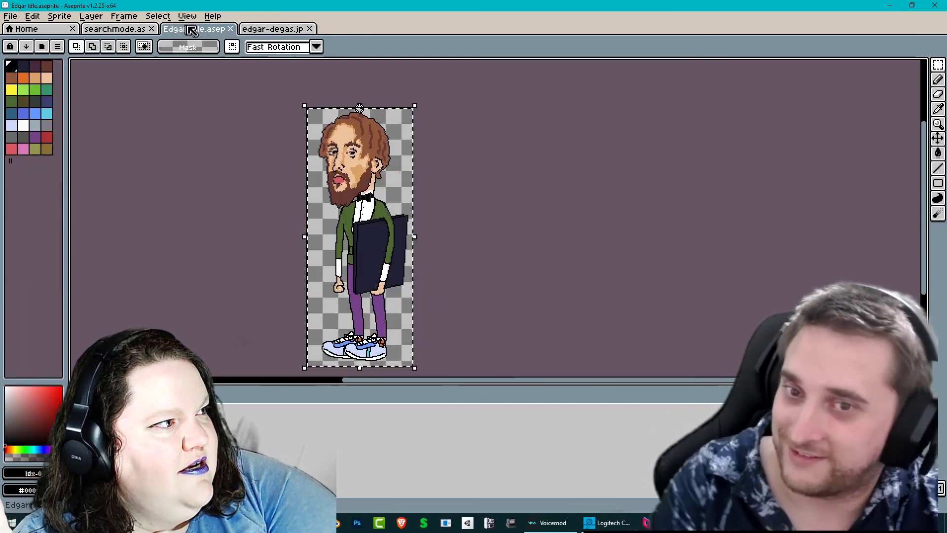
click(254, 31)
click(216, 30)
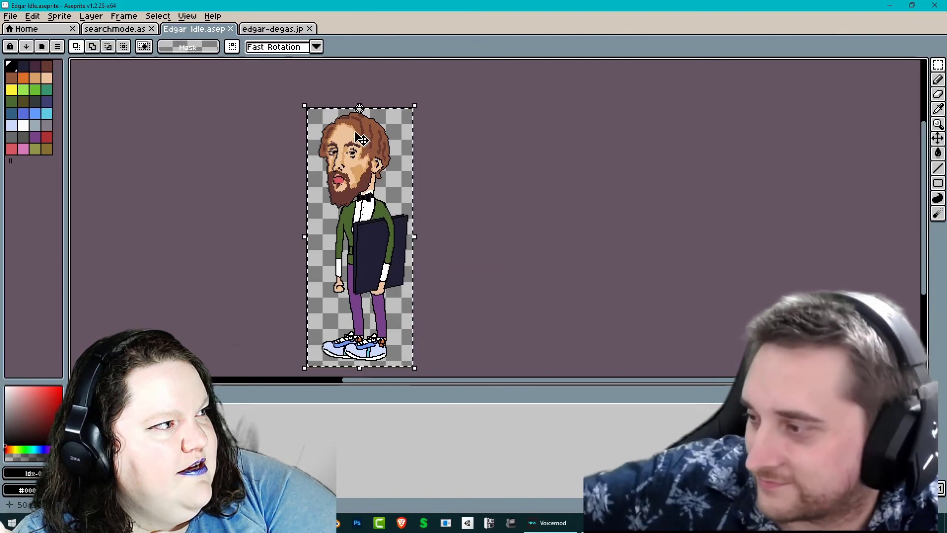
click(283, 34)
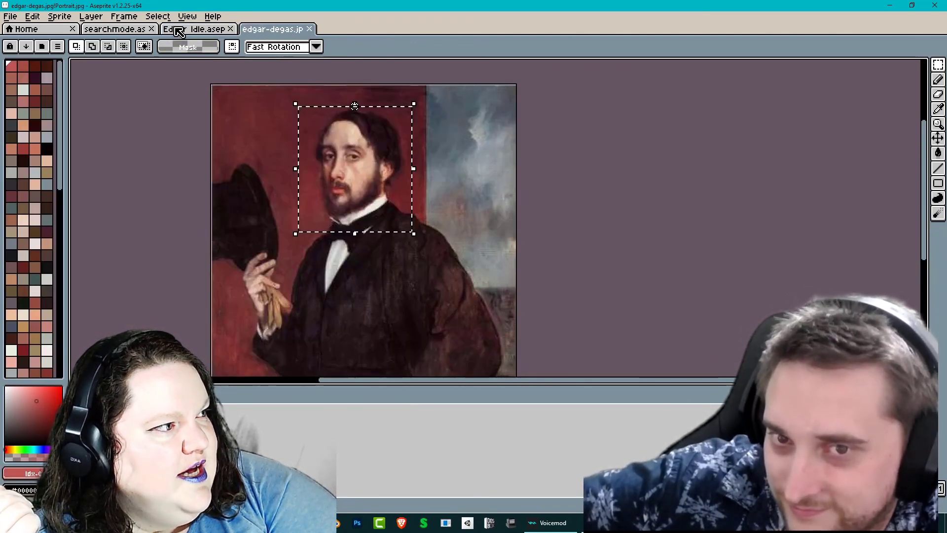
click(178, 32)
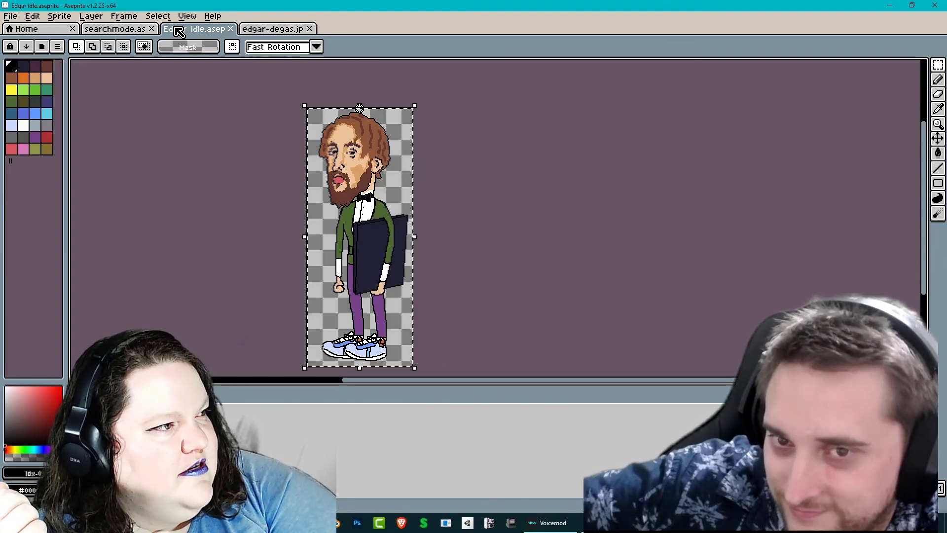
click(262, 33)
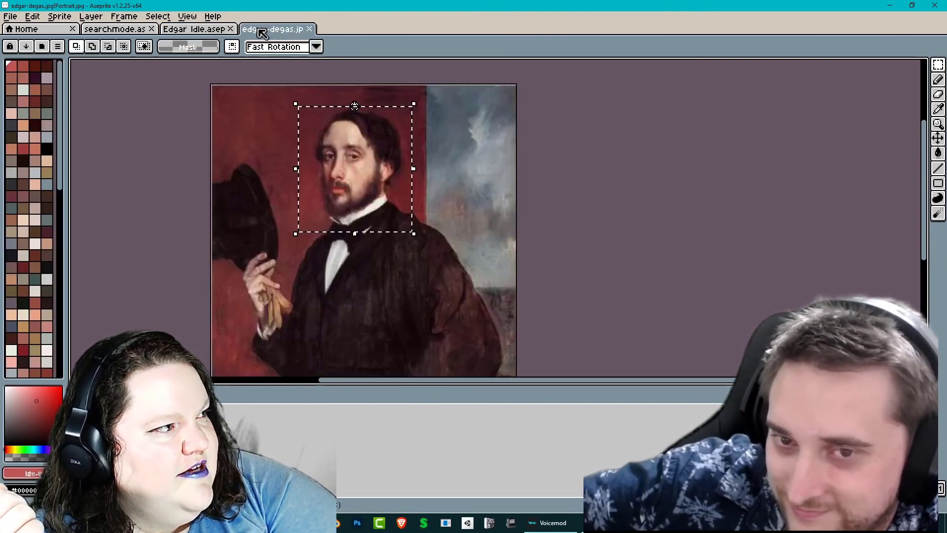
click(196, 30)
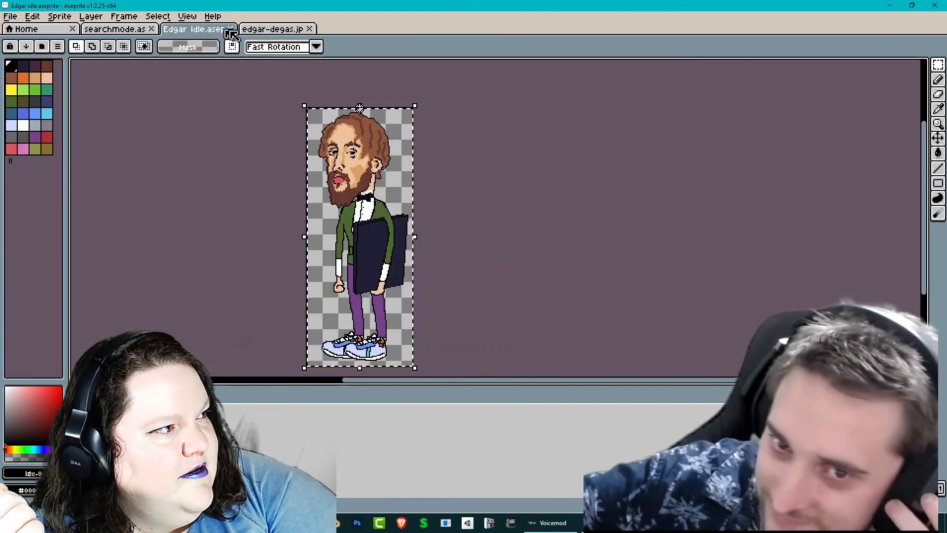
Check the face details on the cropped sprite and clear the selection around it
scroll(184, 144, up, 4)
scroll(281, 154, up, 1)
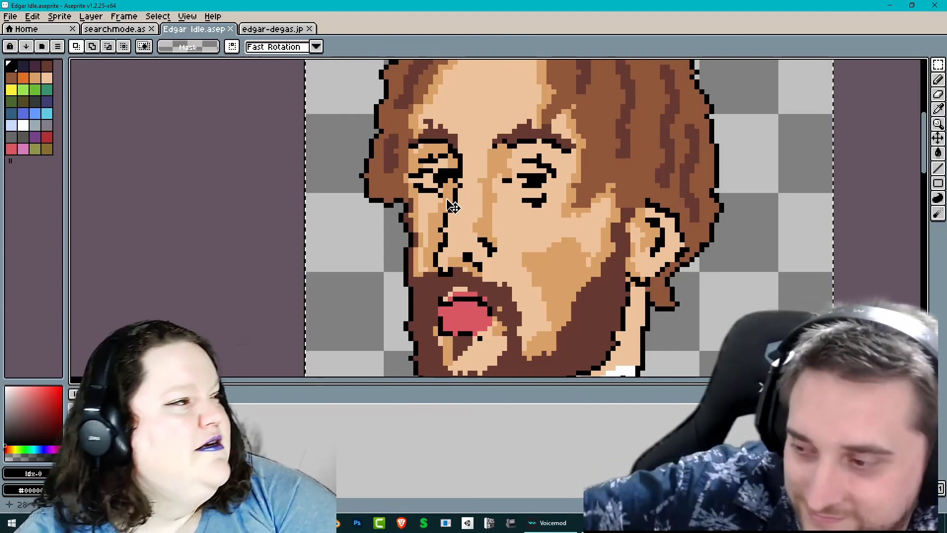
scroll(256, 151, down, 3)
scroll(252, 146, down, 2)
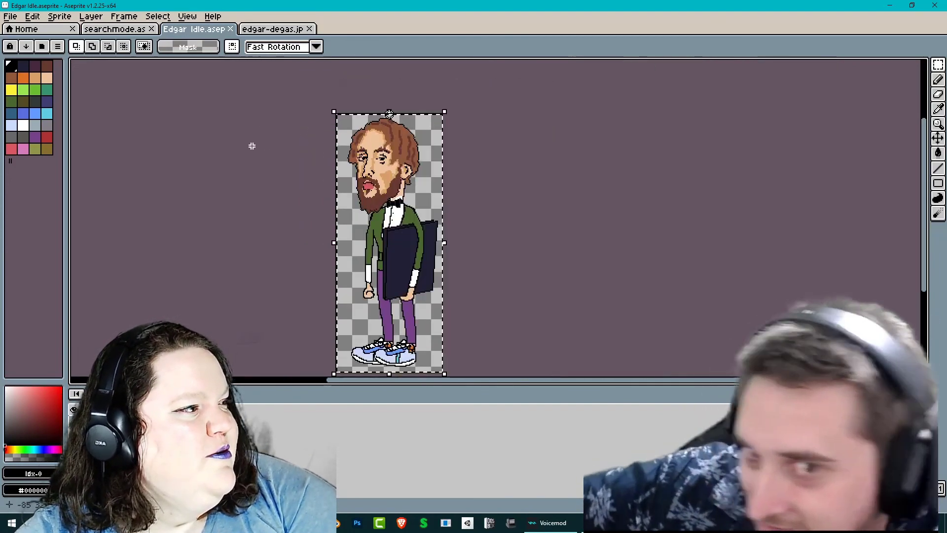
key(ctrl+d)
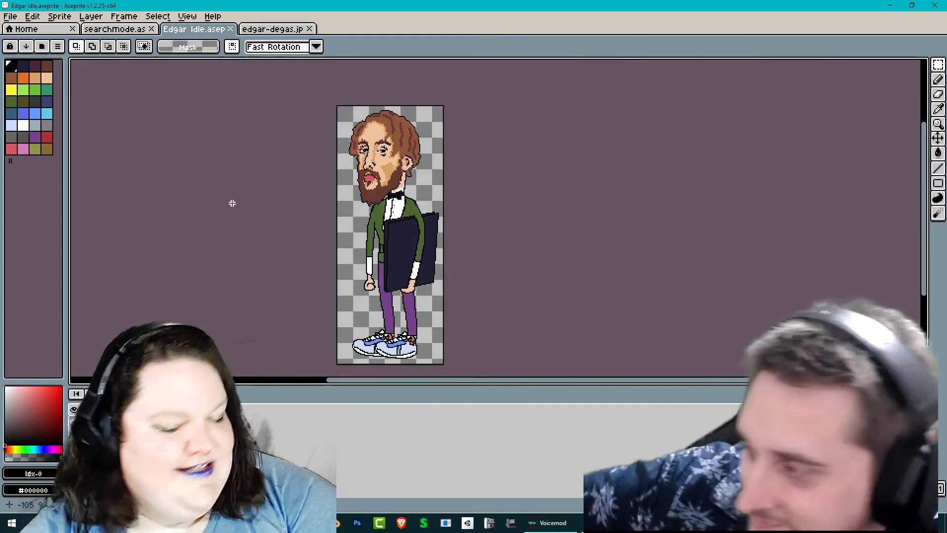